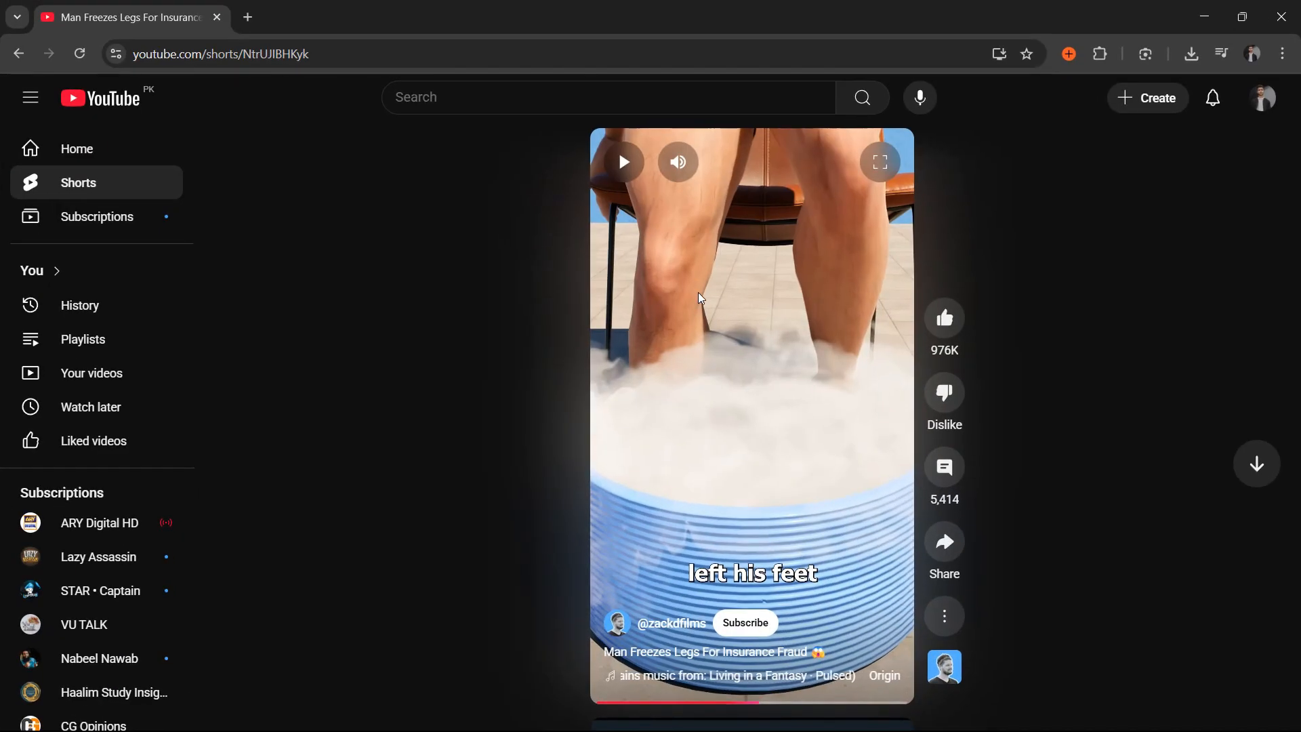
- Play and pause the motorcycle shot in the YouTube Short, returning to its leg close-up at 0:21
left_click(698, 291)
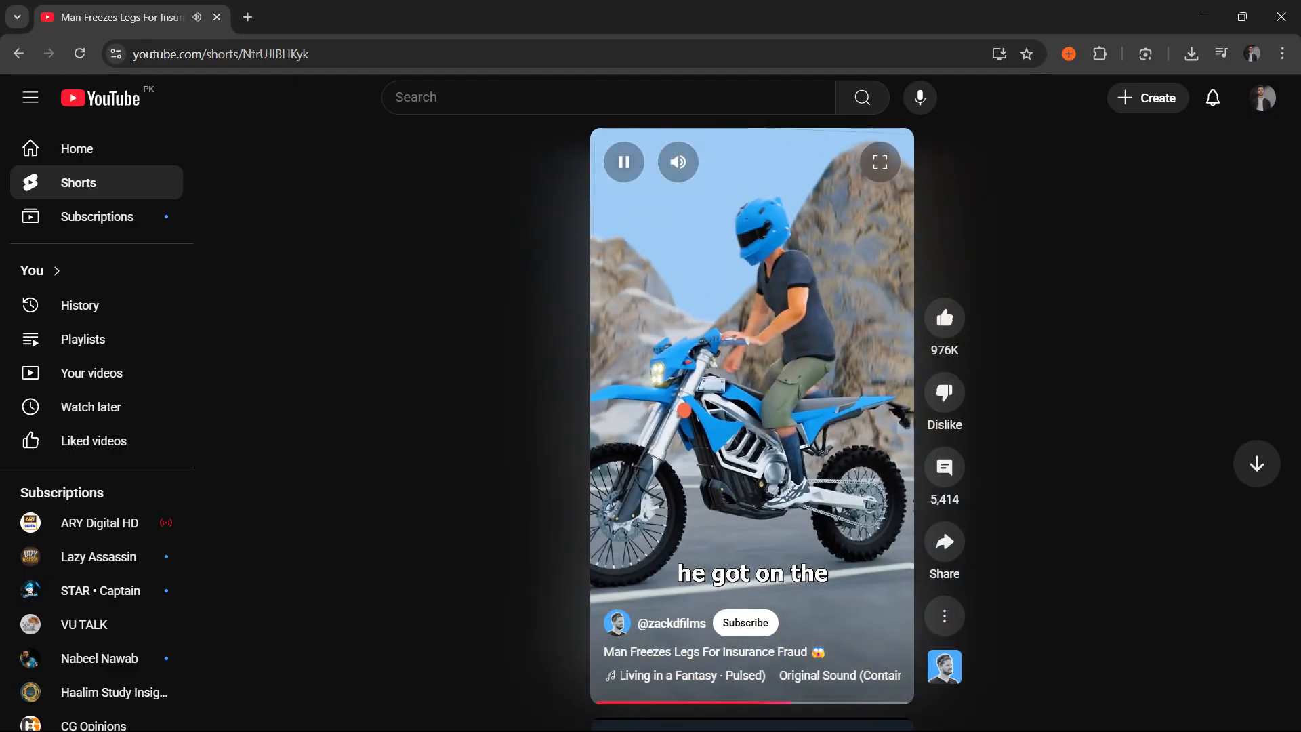
left_click(698, 294)
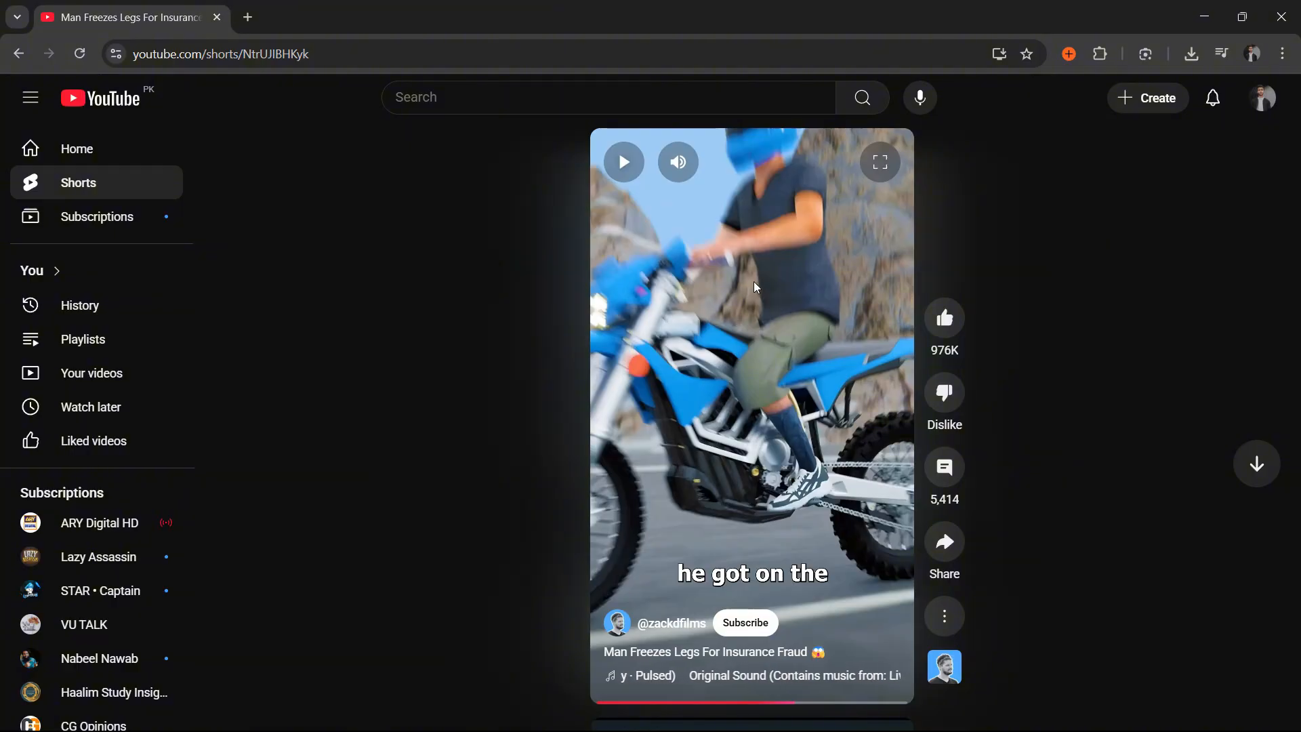
left_click(749, 331)
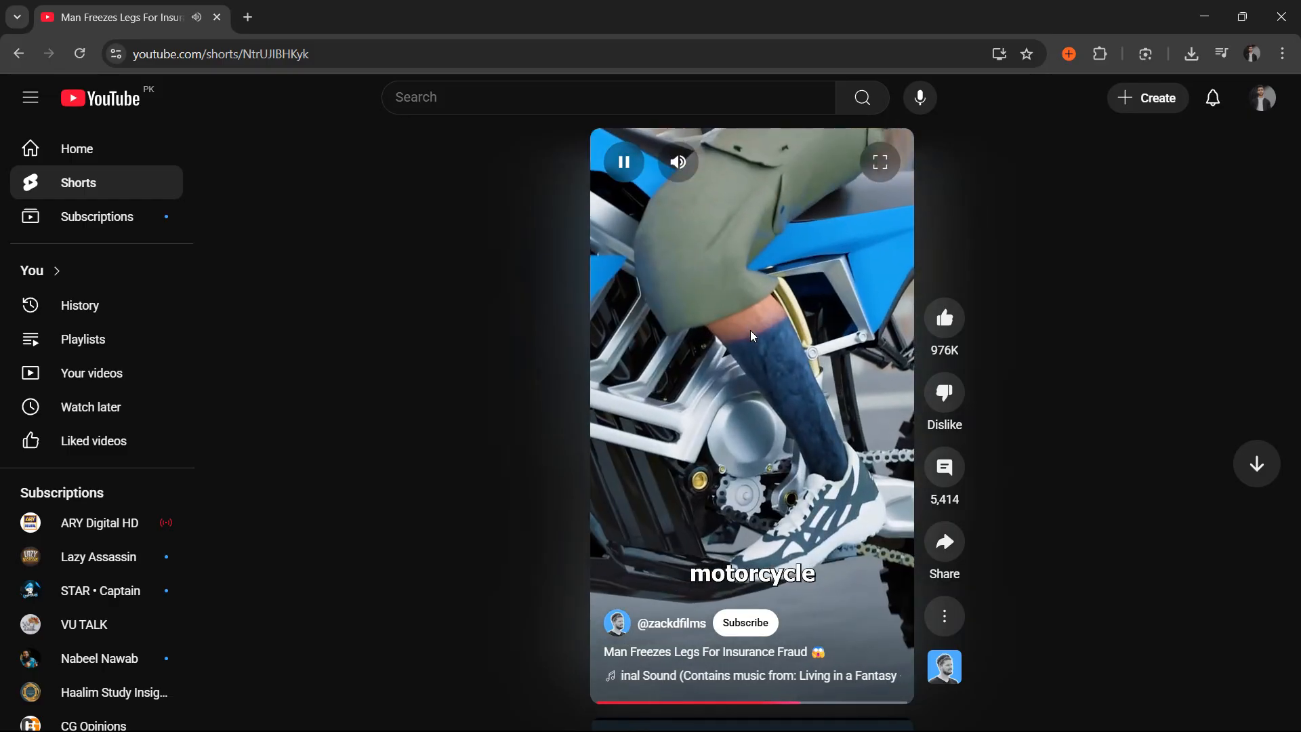
left_click(750, 330)
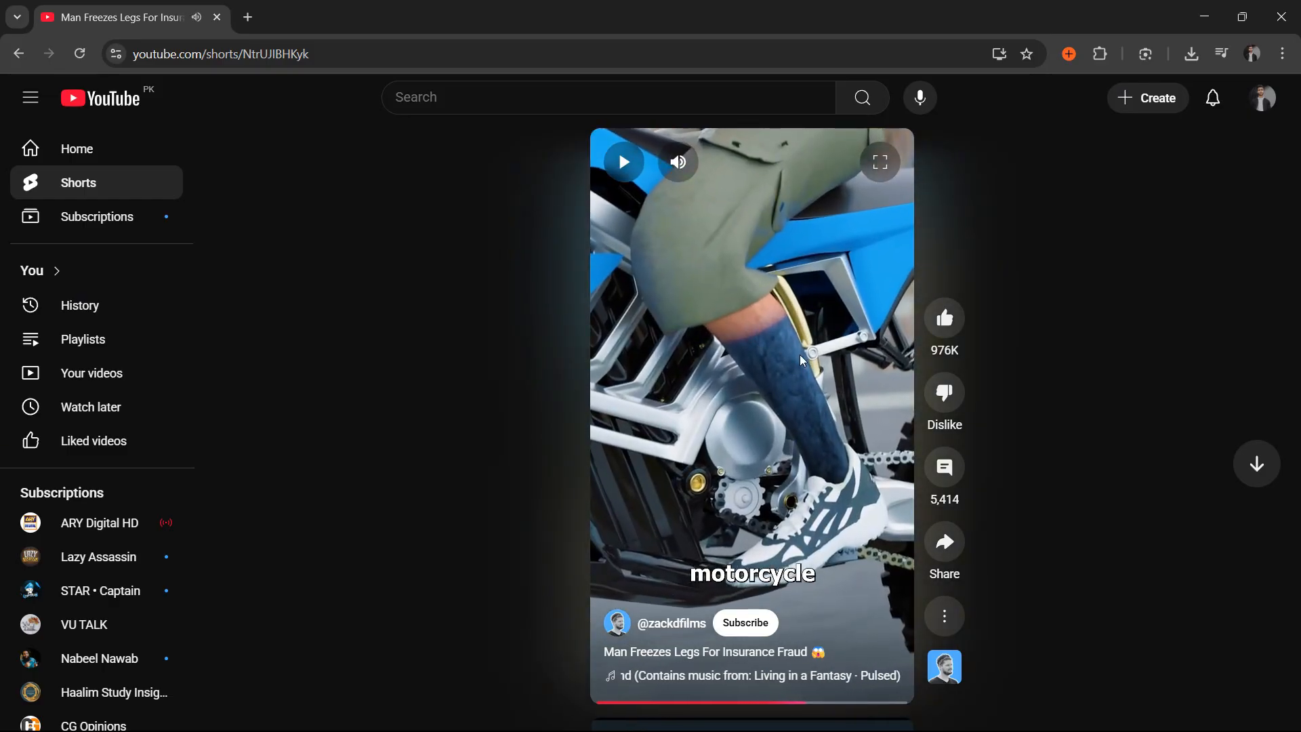
left_click(799, 355)
left_click(785, 354)
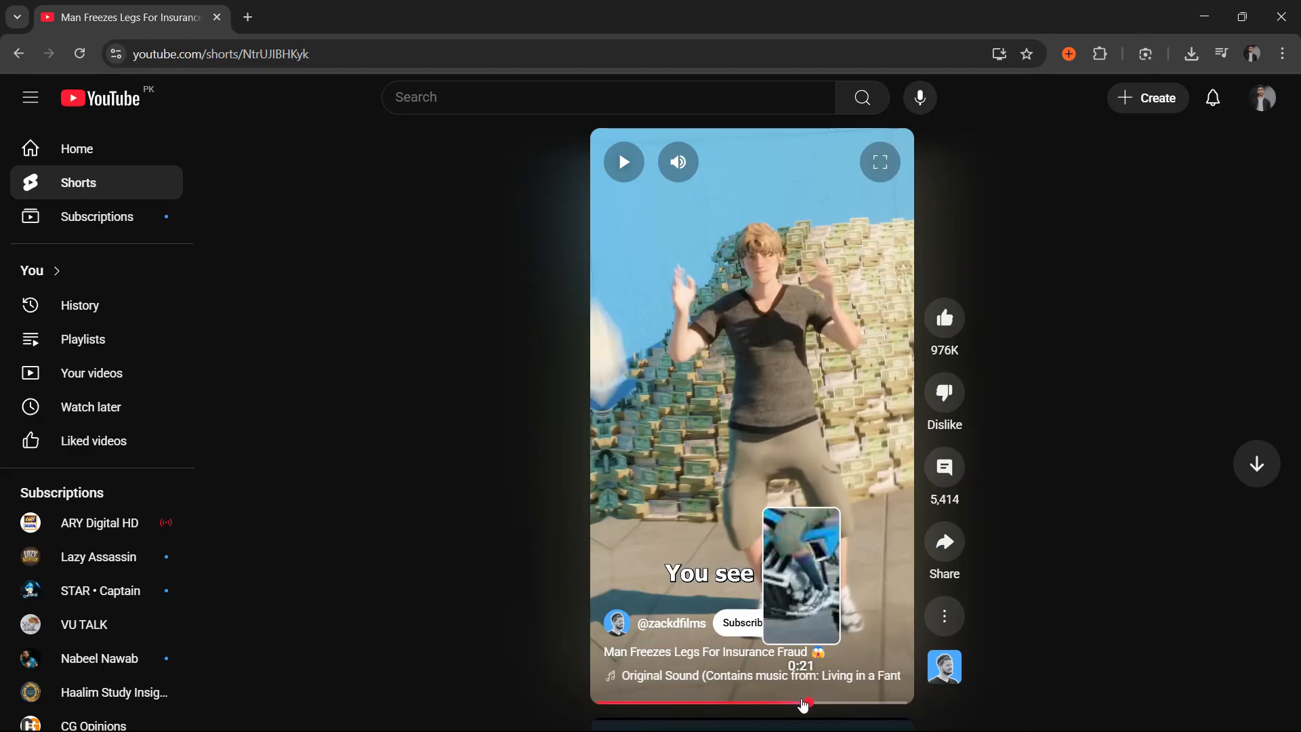
left_click(800, 702)
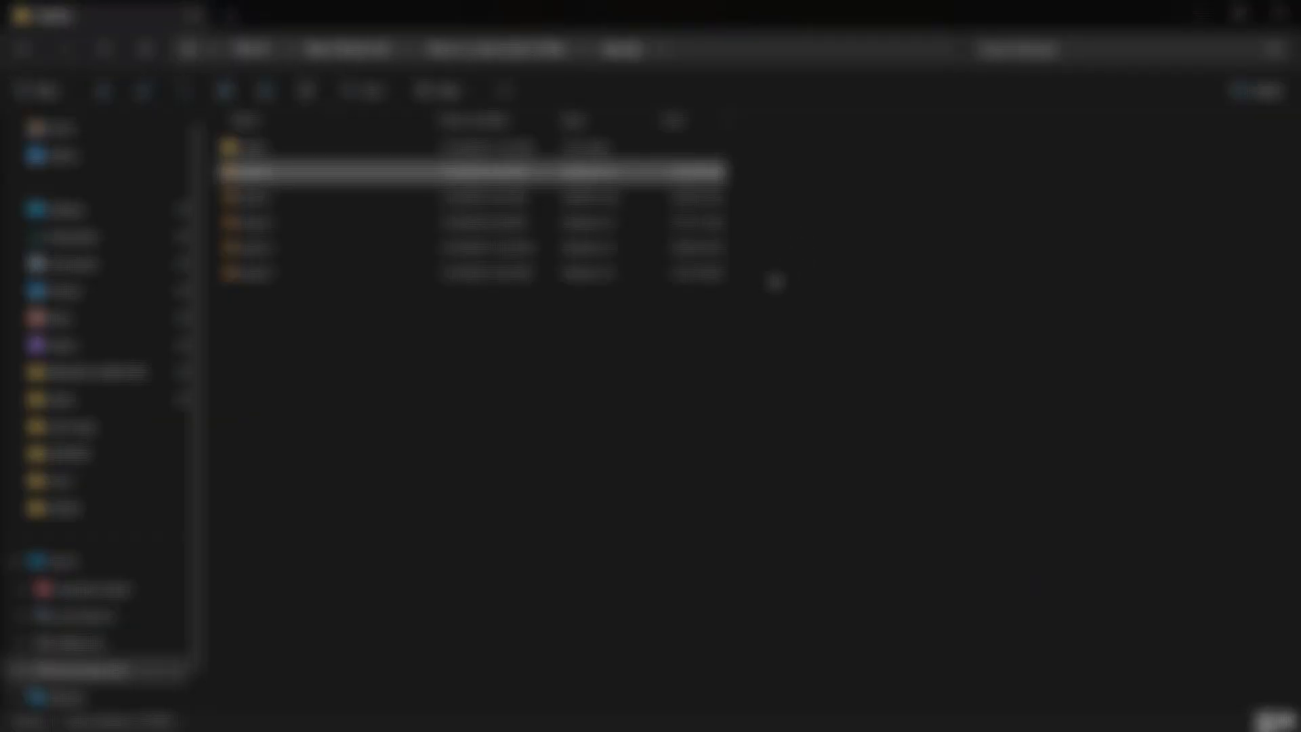
- Switch to Blender and play the scene 1 animation from the first frame, stopping it at frame 74
mouse_move(718, 729)
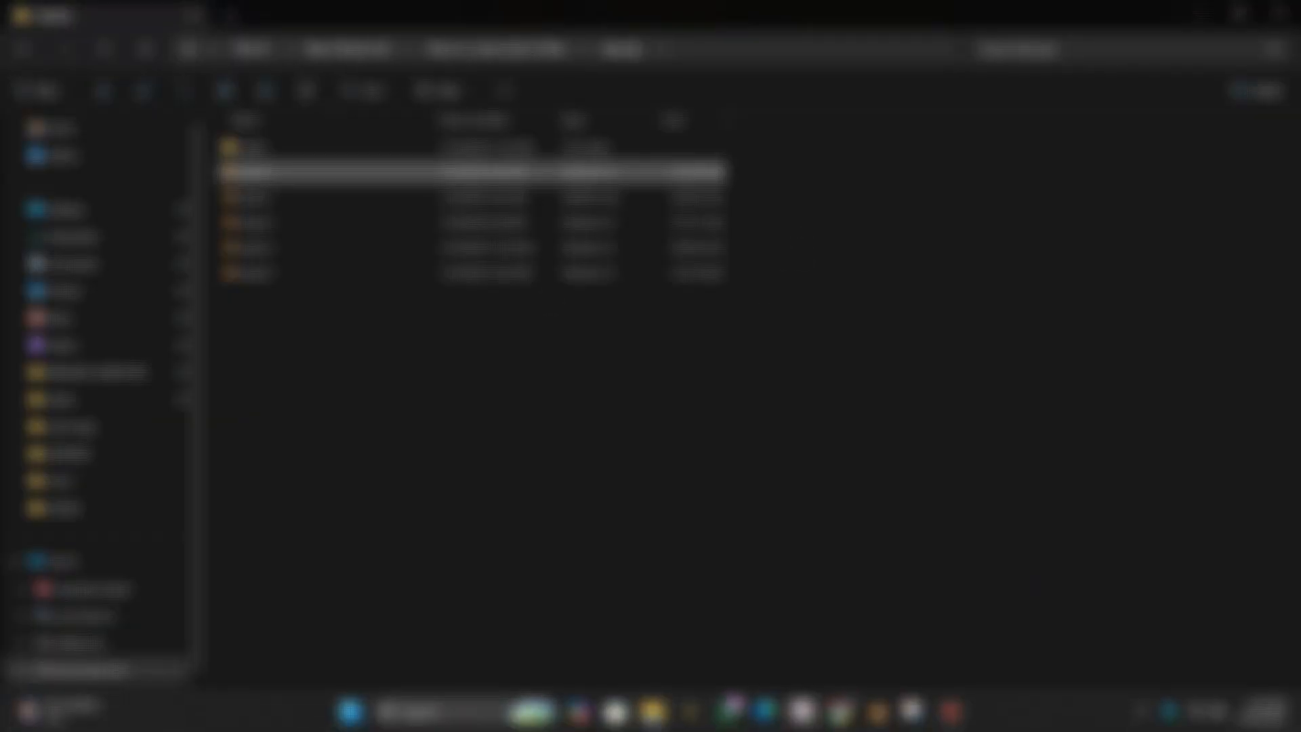
mouse_move(873, 717)
left_click(867, 624)
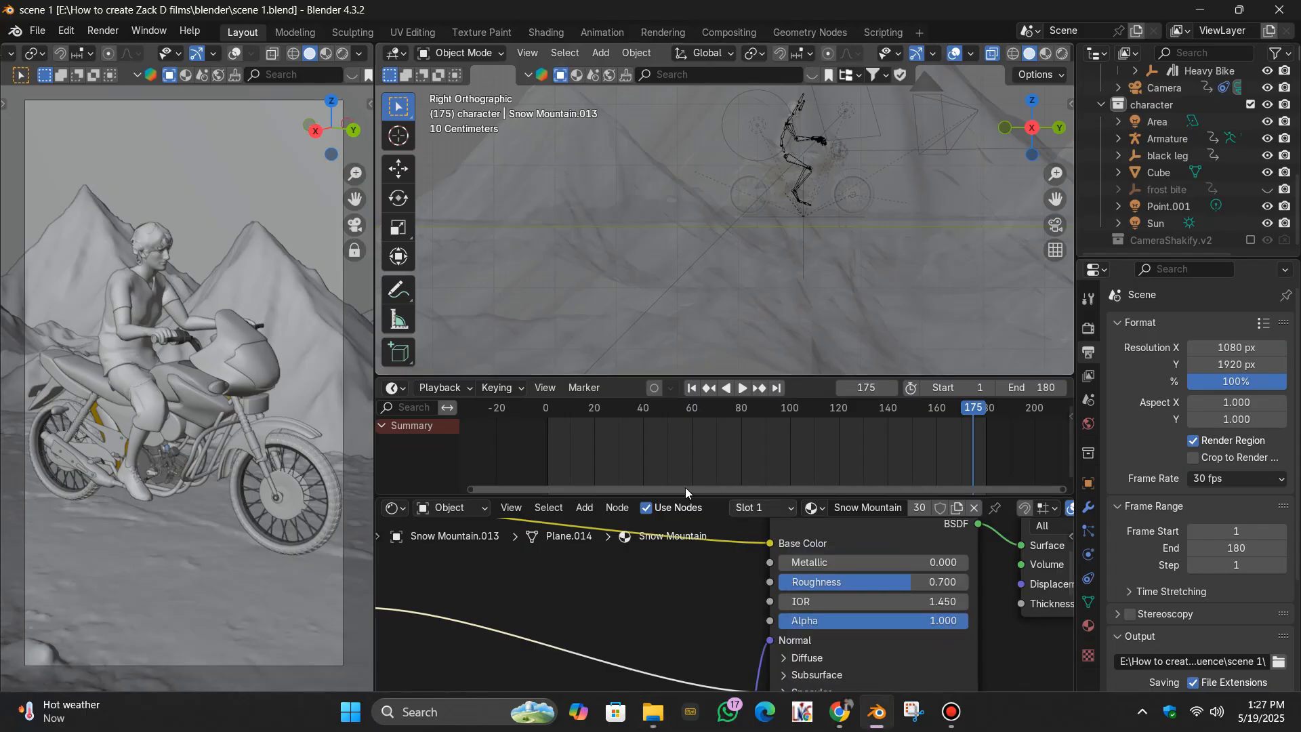
left_click(690, 389)
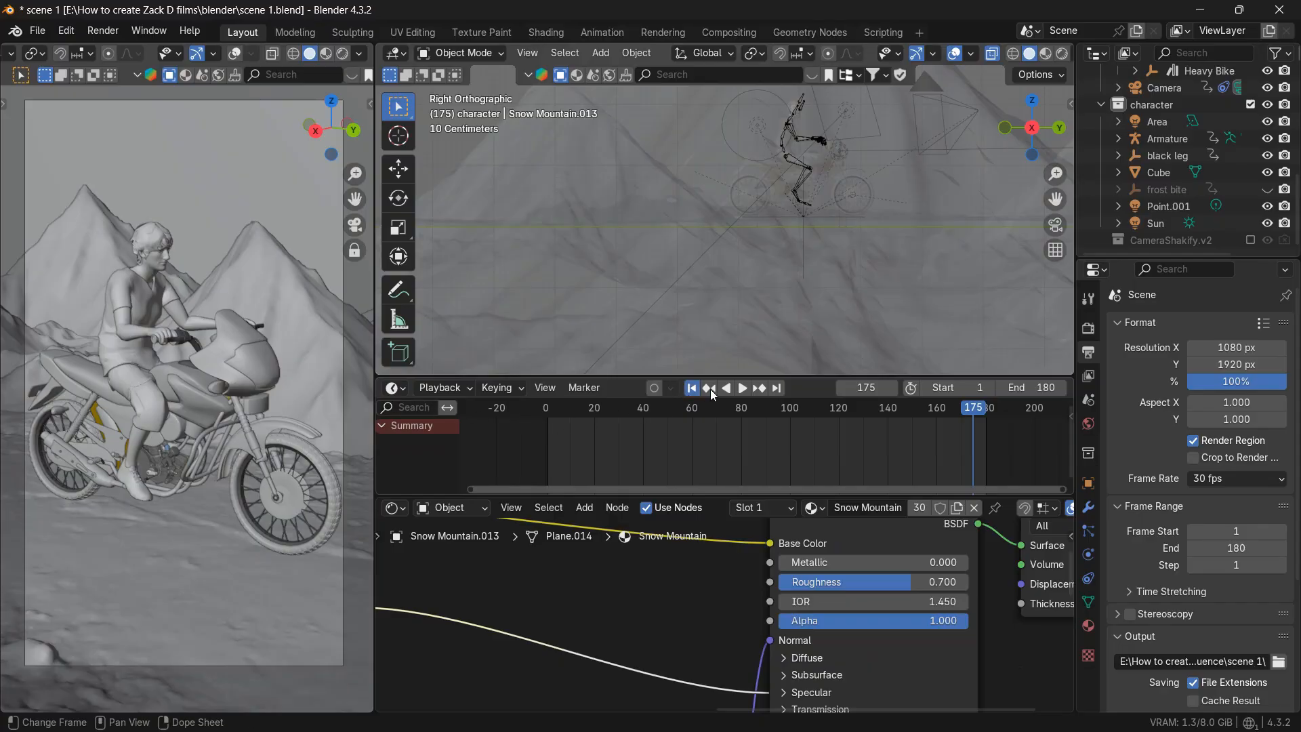
left_click(742, 389)
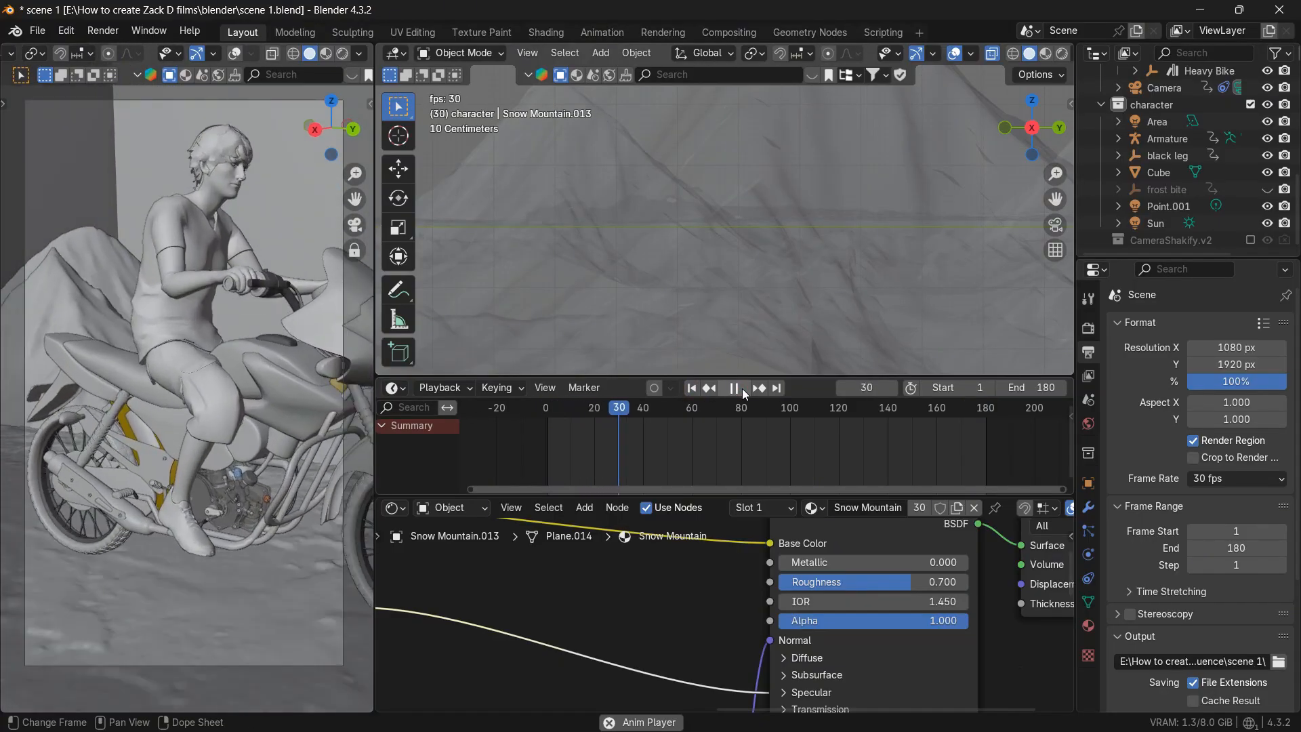
left_click(742, 388)
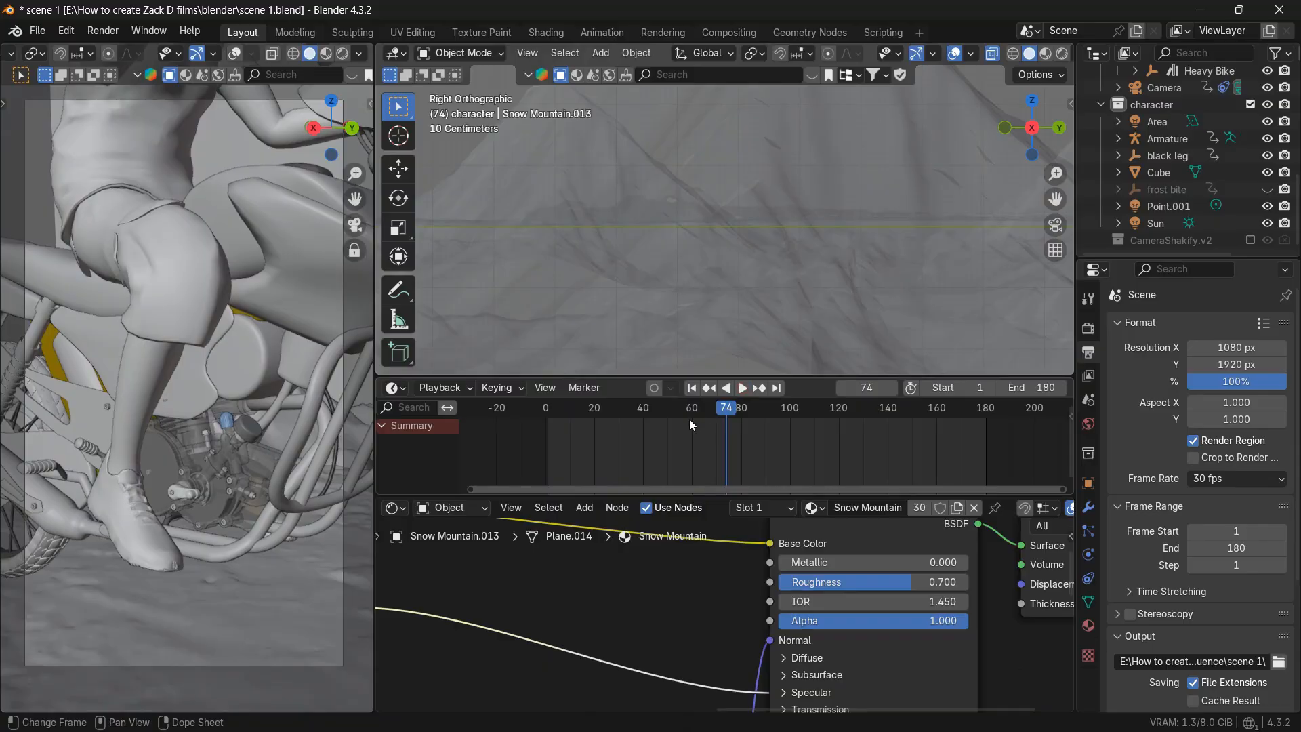
- Enlarge the timeline area by extending its lower edge over the shader editor
left_click_drag(703, 498, 703, 525)
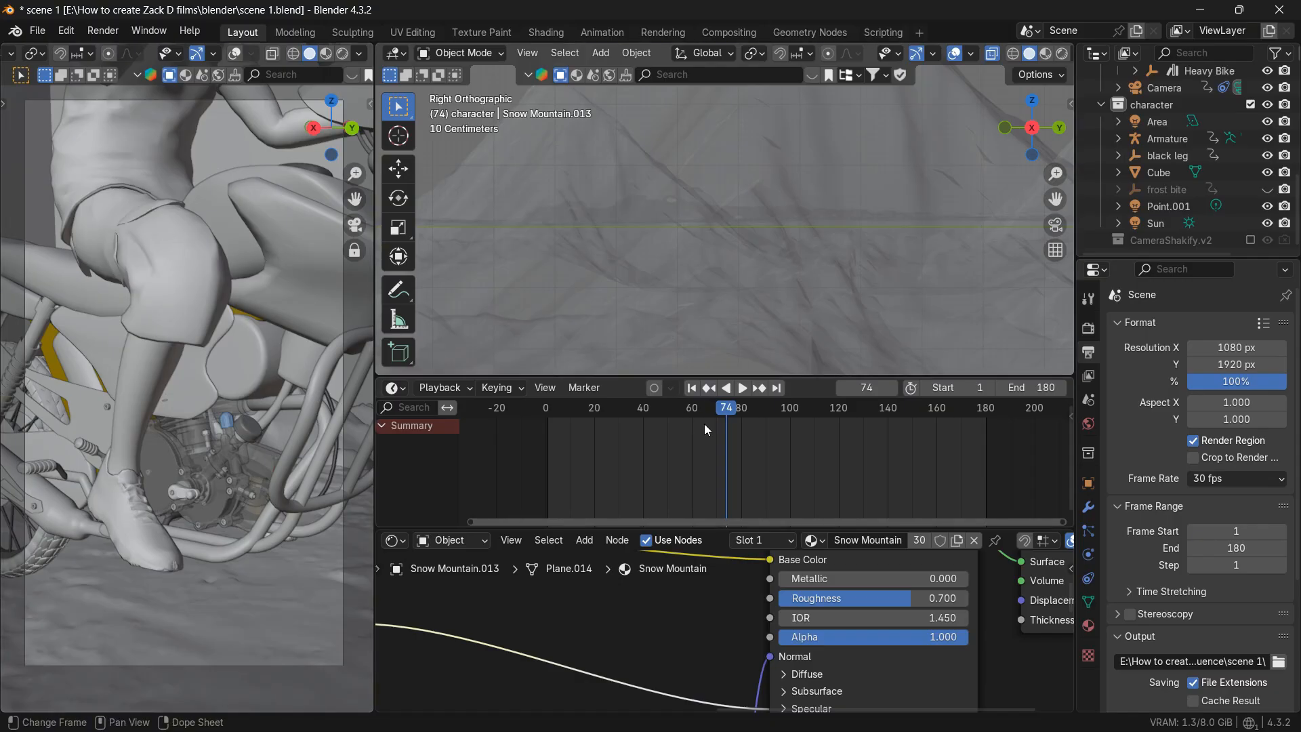
left_click_drag(697, 529, 686, 556)
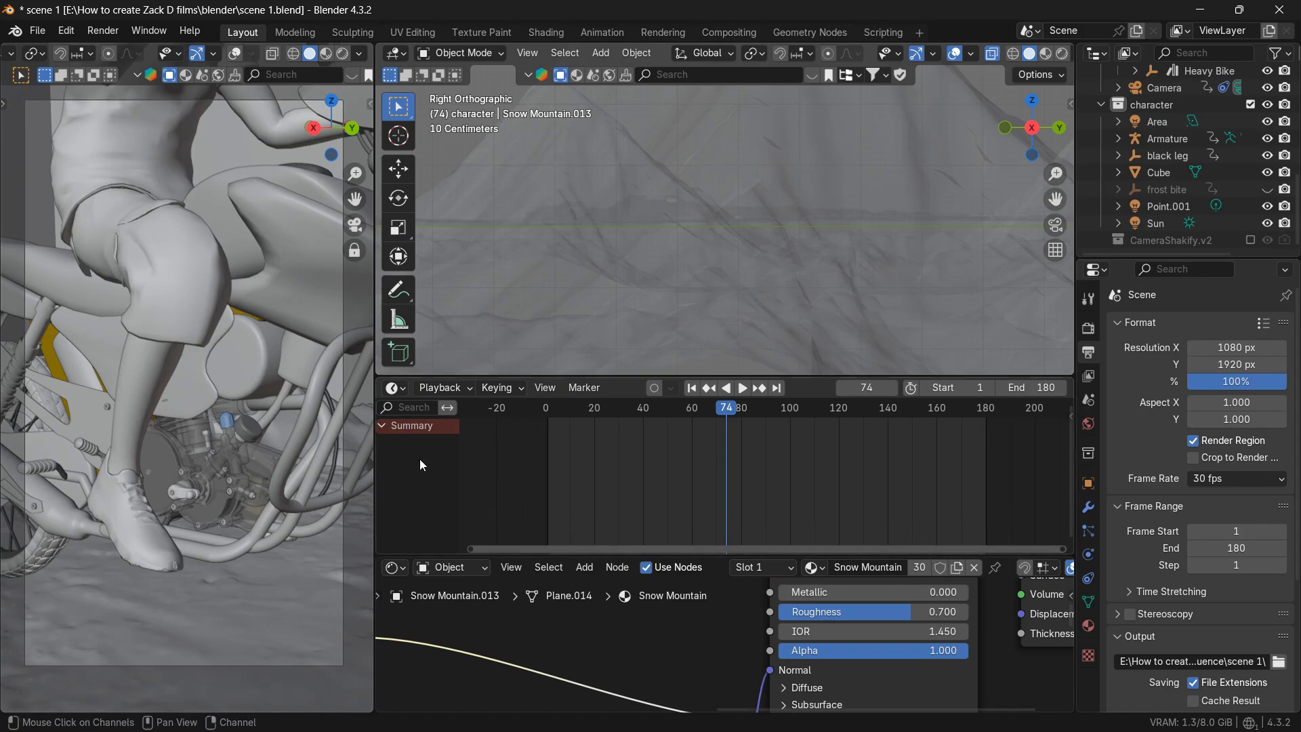
- Switch to the YouTube Short in the browser and rewind it to the wide shot of the rider on the motorcycle
key("alt+Tab")
key("alt+Tab")
key("Tab")
key("Tab")
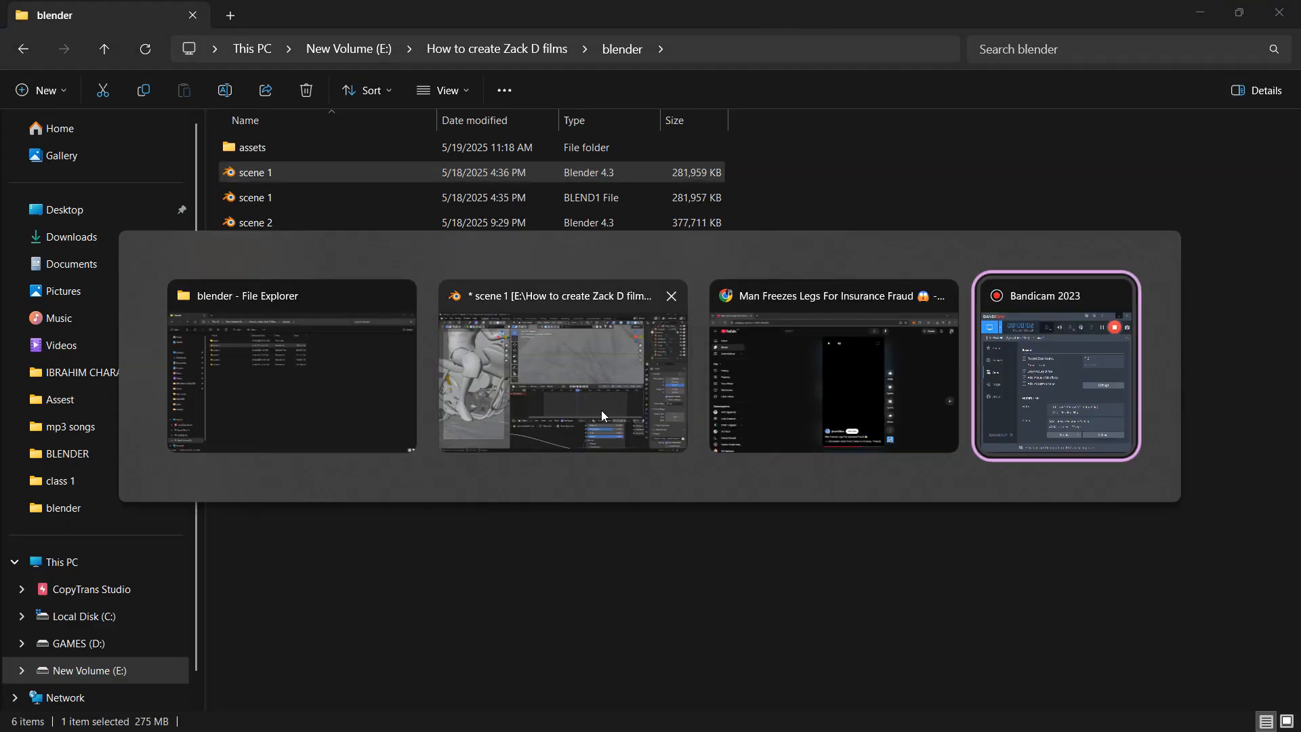
left_click(744, 377)
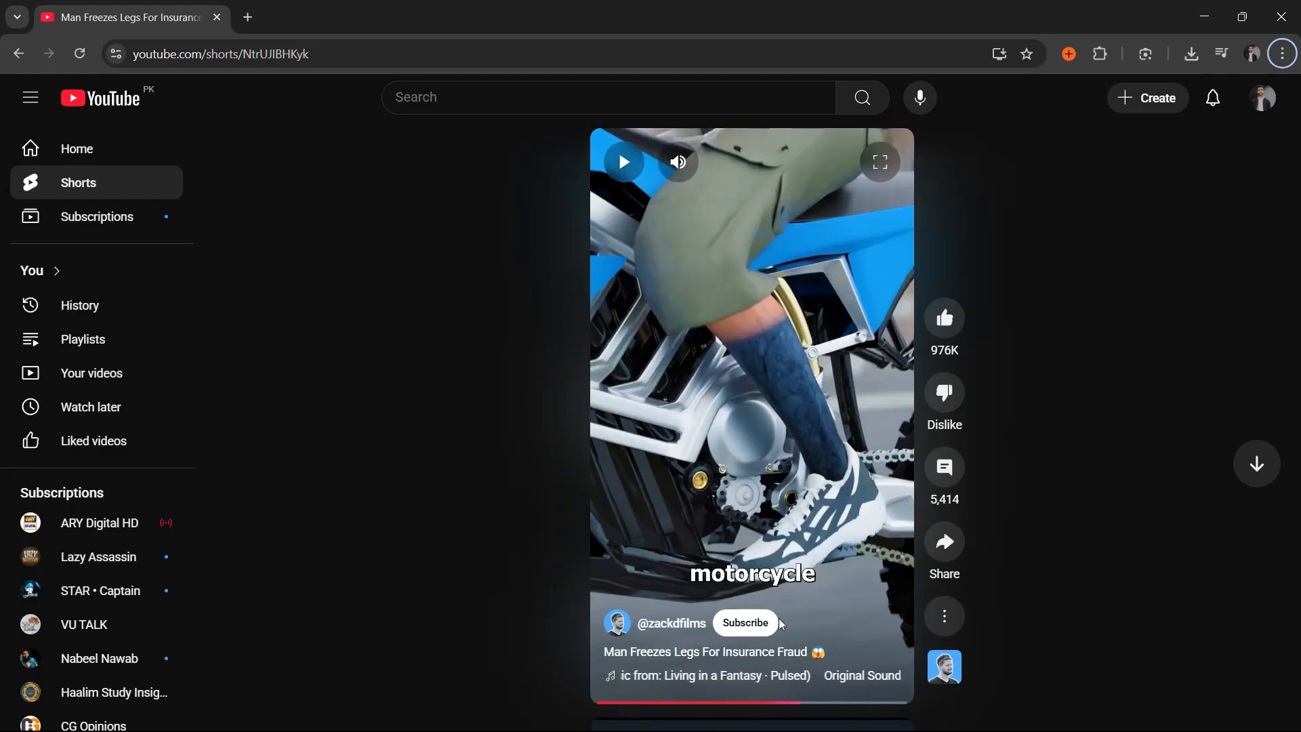
left_click(789, 710)
left_click(790, 551)
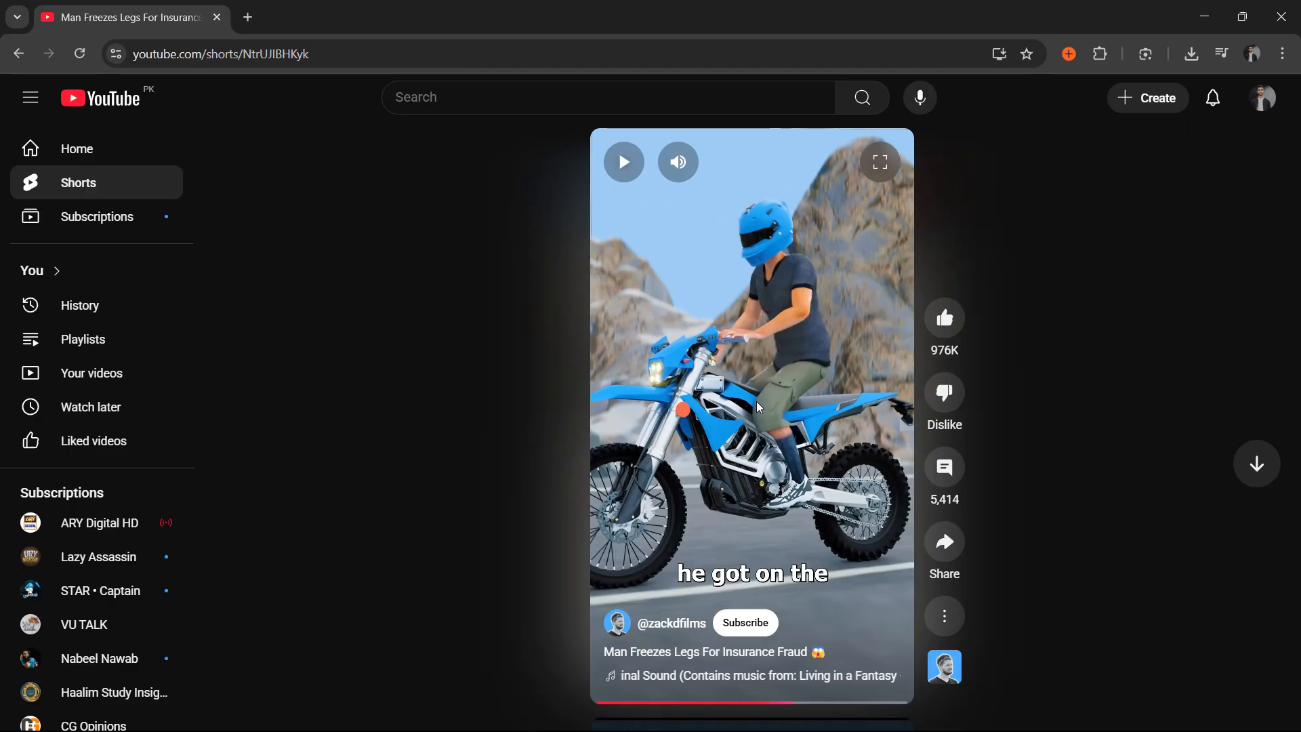
- Return to the scene 1 project in Blender and jump to the last frame of the animation, 180
key("alt+Tab")
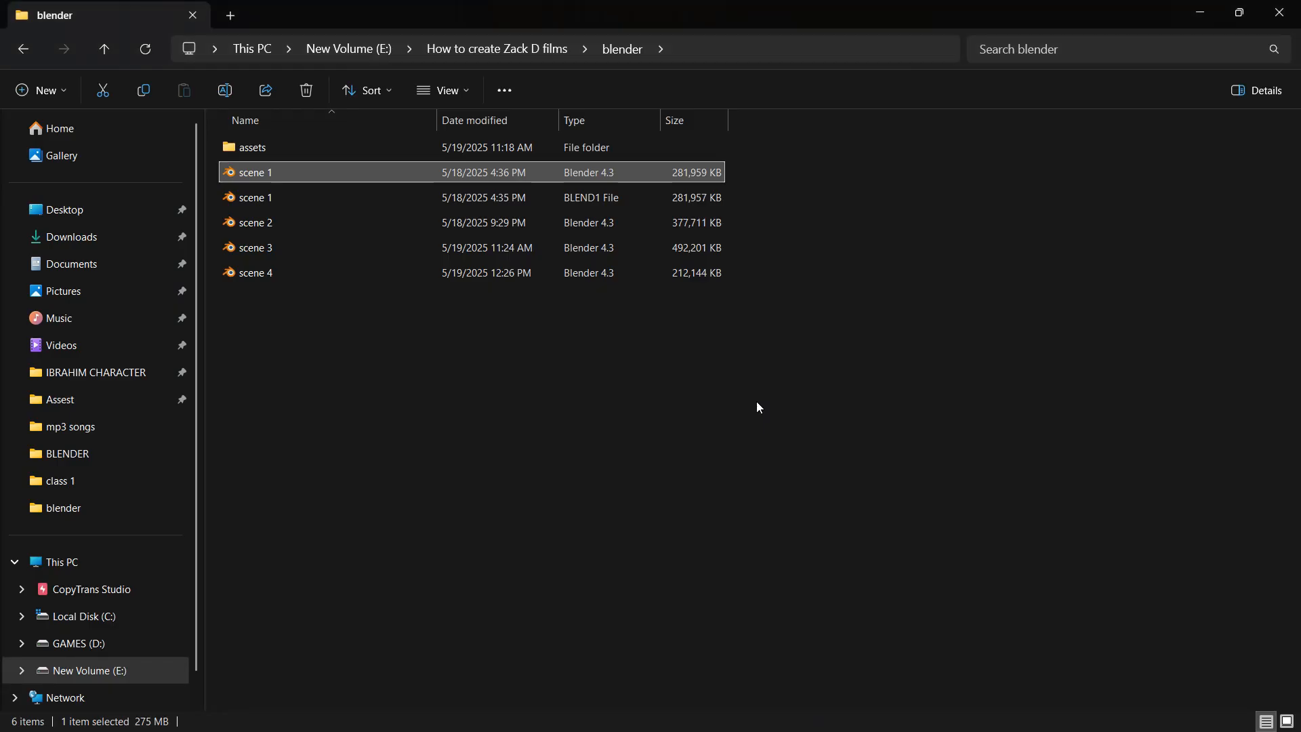
key("alt+Tab")
key("alt+Tab")
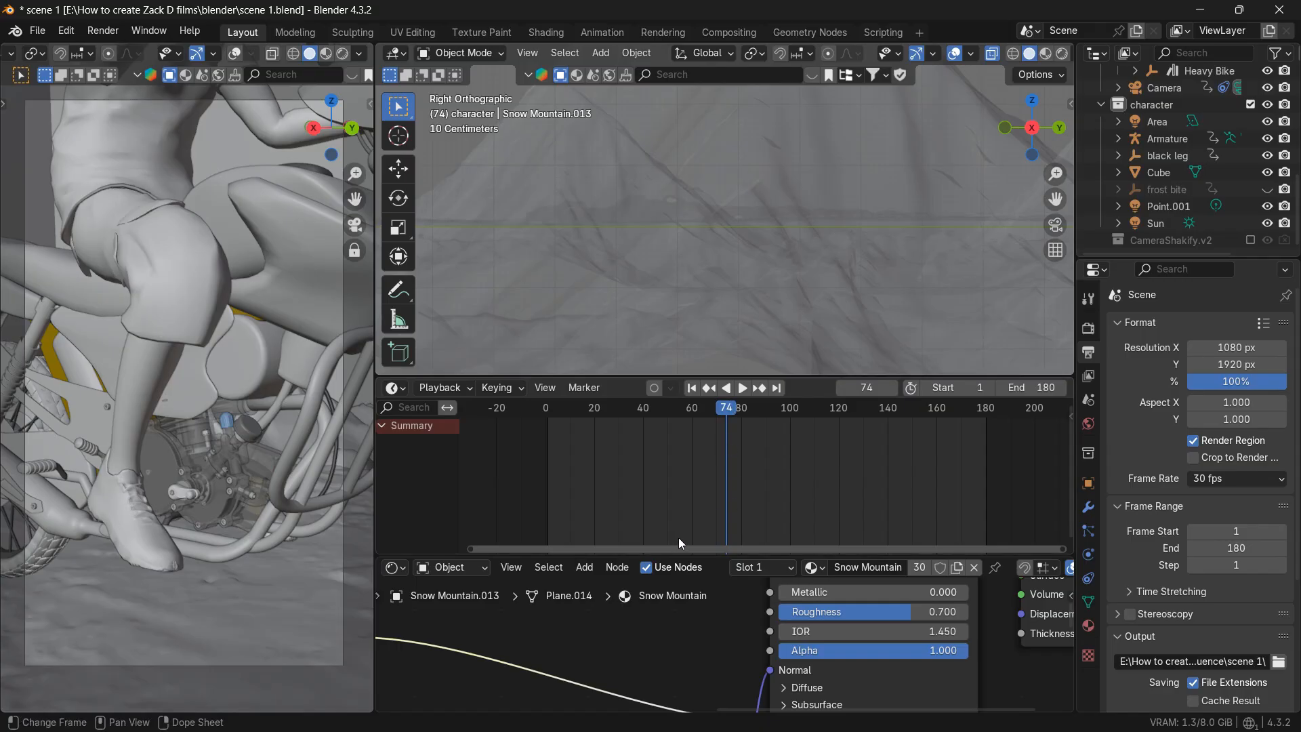
scroll(565, 290, "down", 6)
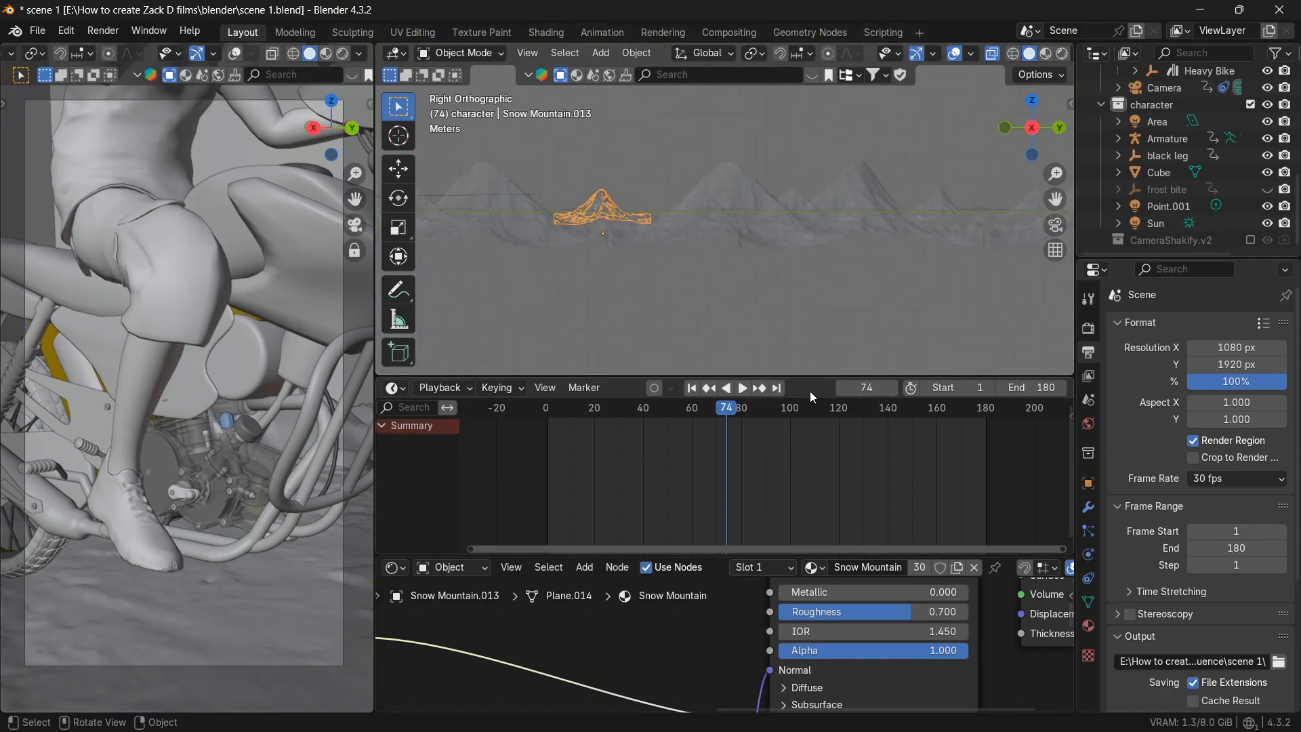
left_click(777, 387)
- Select the Ground Fog cube surrounding the rider and the mountains and hide it in the viewport
scroll(805, 322, "up", 3)
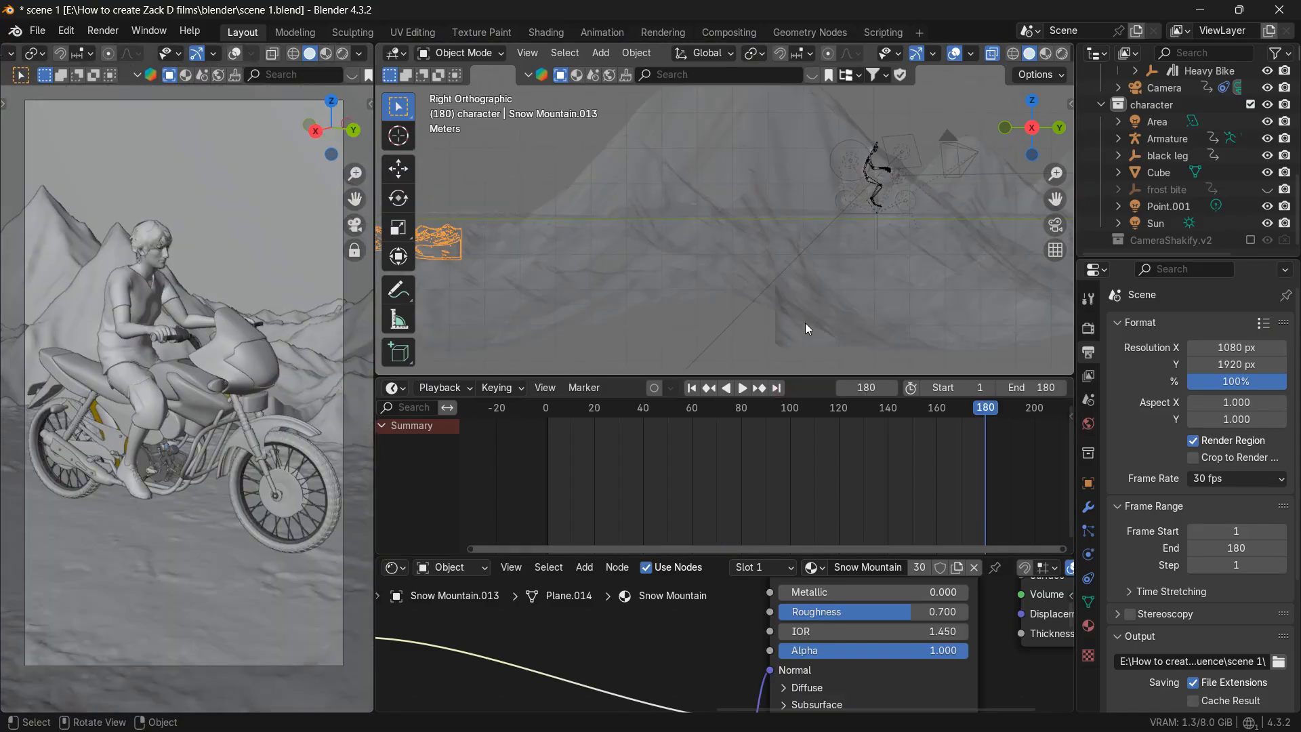
middle_click_drag(812, 302, 737, 332, "shift")
scroll(737, 332, "up", 3)
middle_click_drag(786, 293, 635, 331, "shift")
left_click(748, 210)
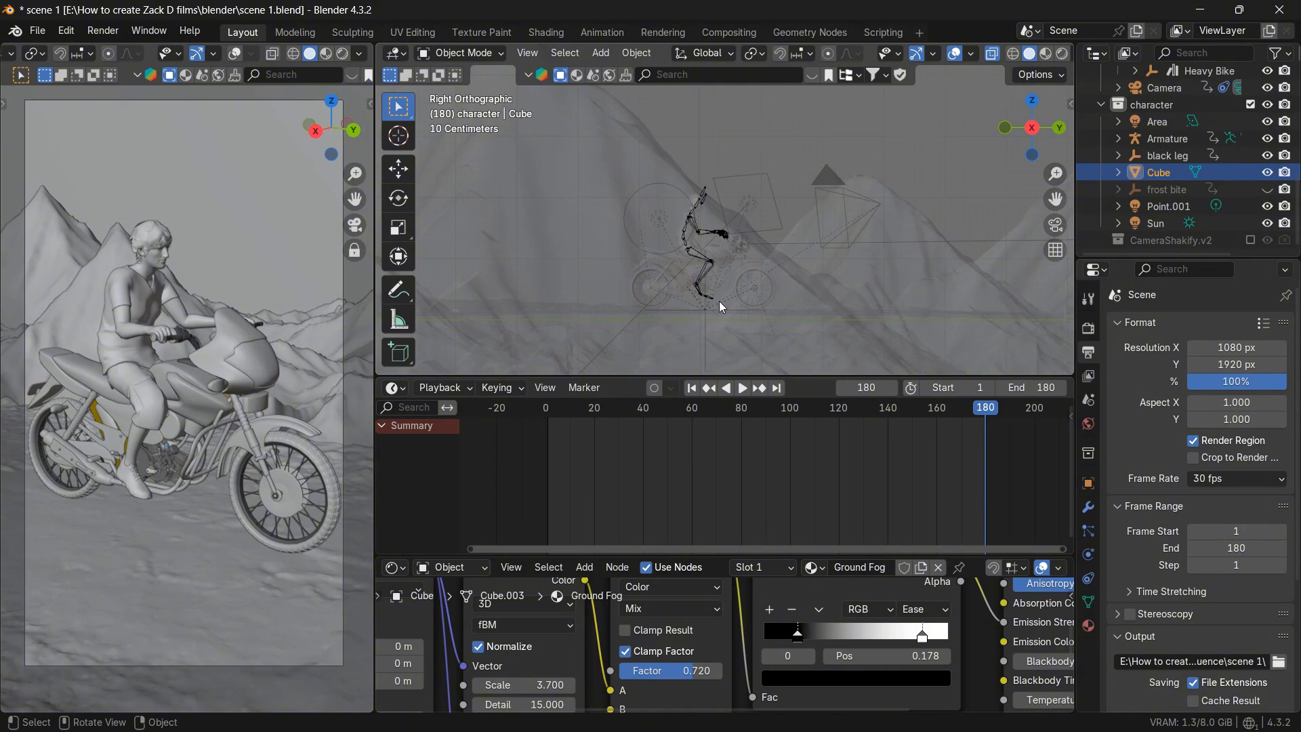
scroll(710, 325, "up", 2)
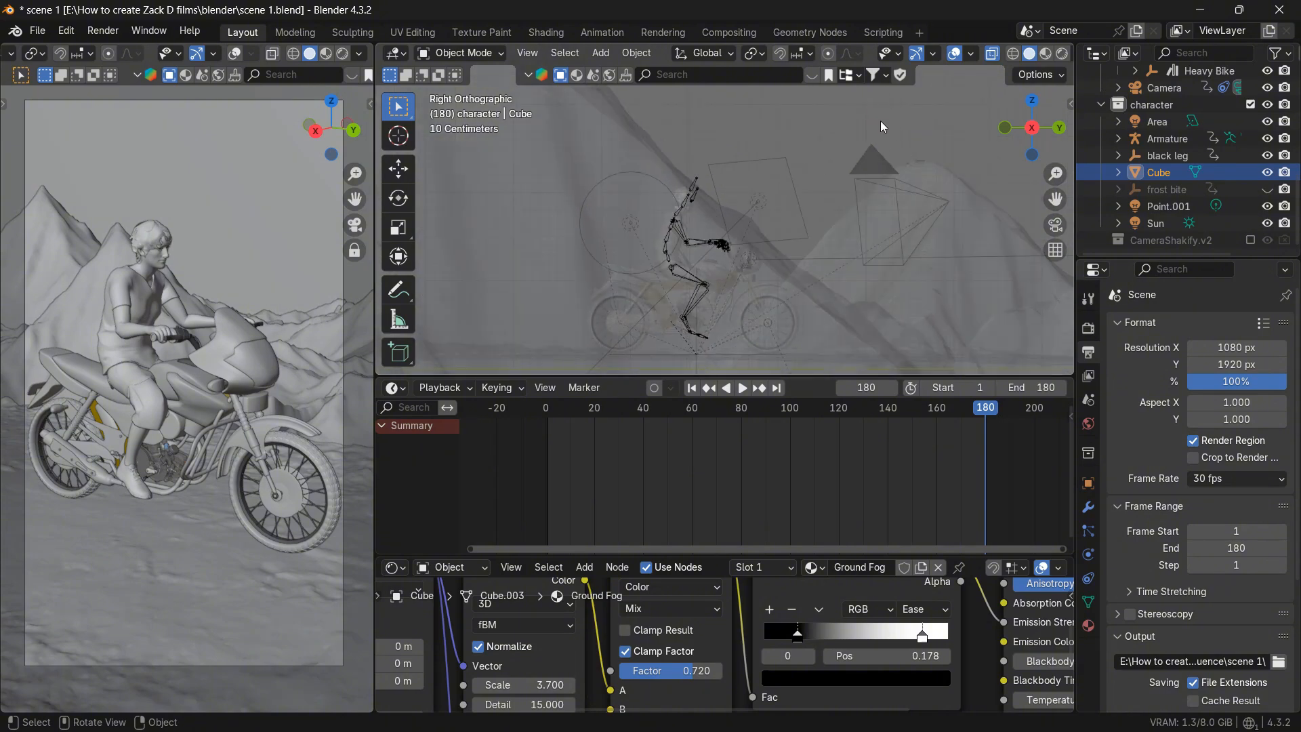
scroll(705, 156, "down", 5)
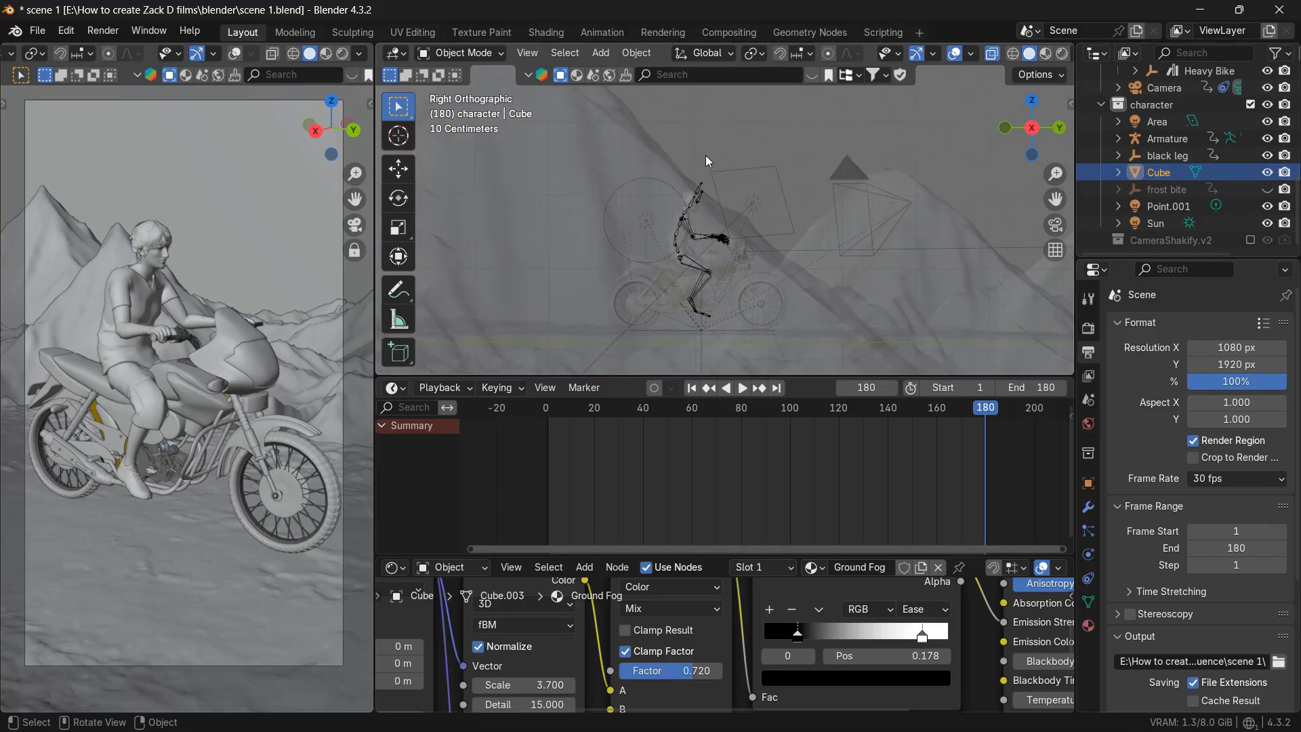
scroll(708, 161, "down", 3)
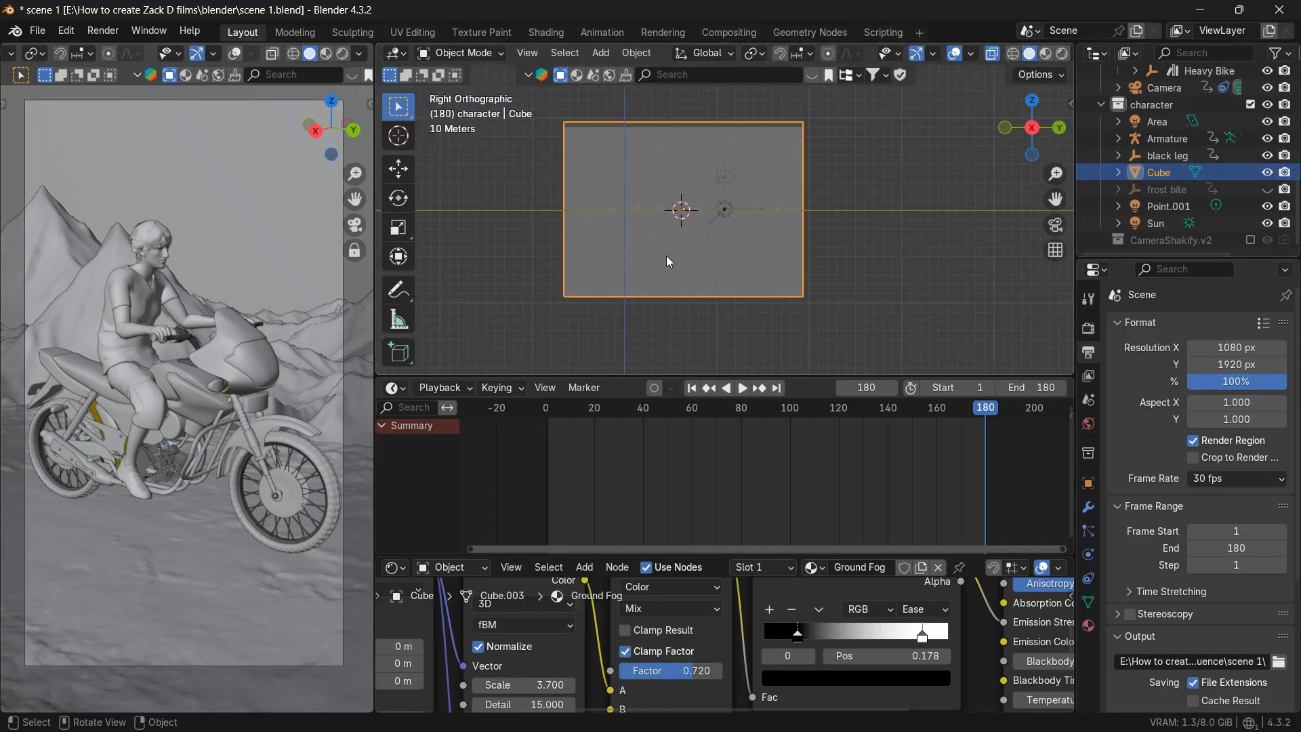
left_click(1267, 172)
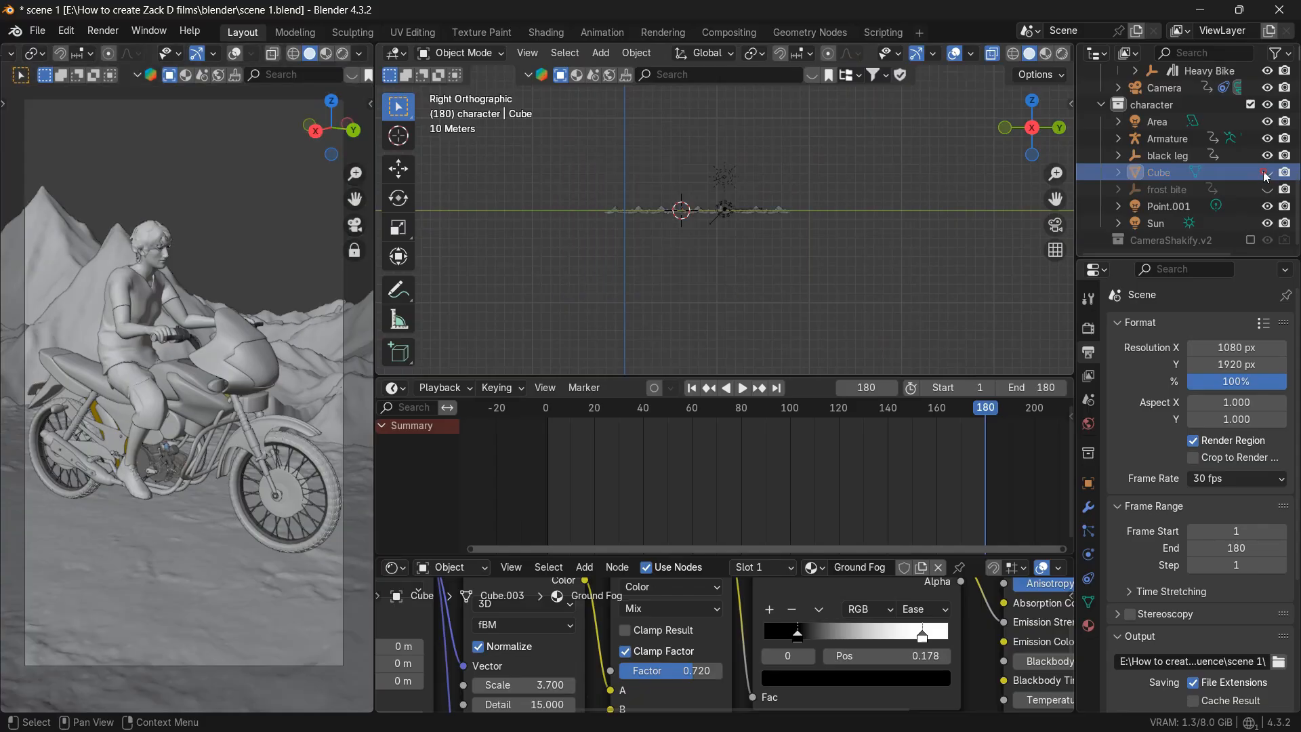
- Select the Heavy Bike empty beneath the motorcycle and try moving the bike and rider together
scroll(905, 241, "up", 8)
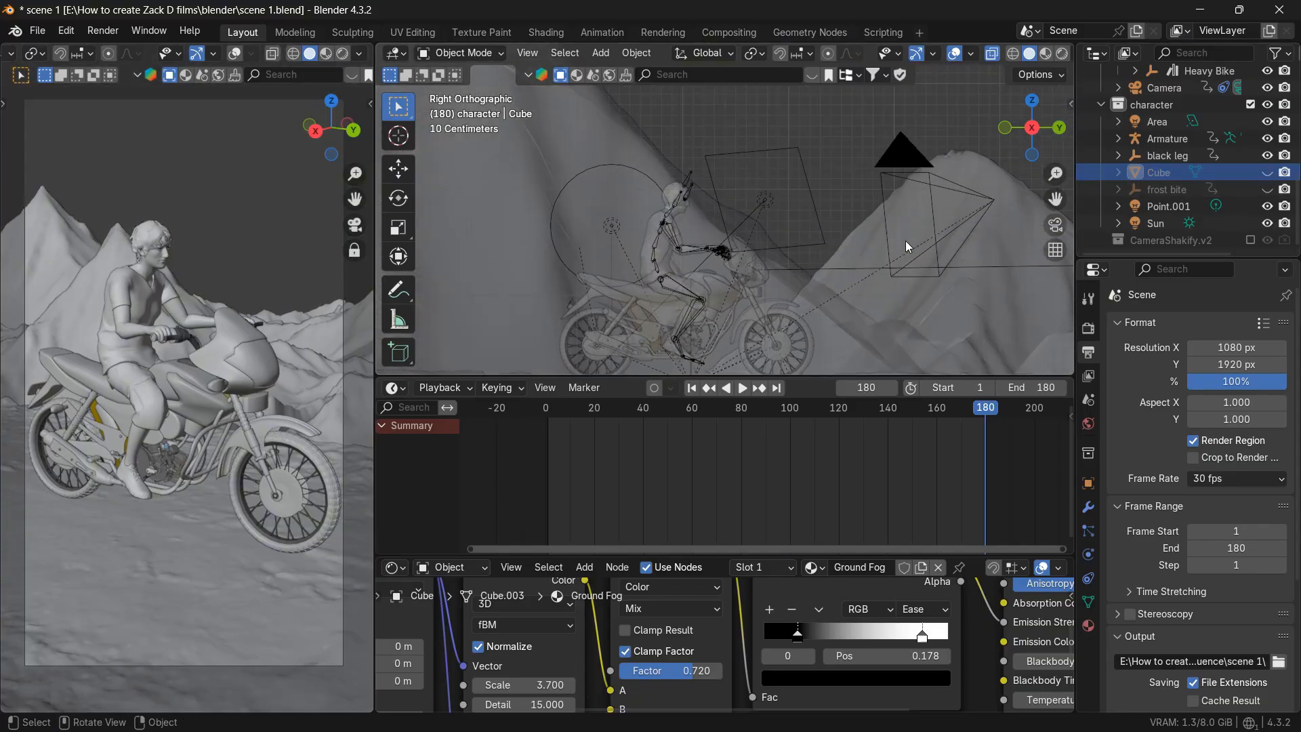
middle_click_drag(812, 259, 862, 147, "shift")
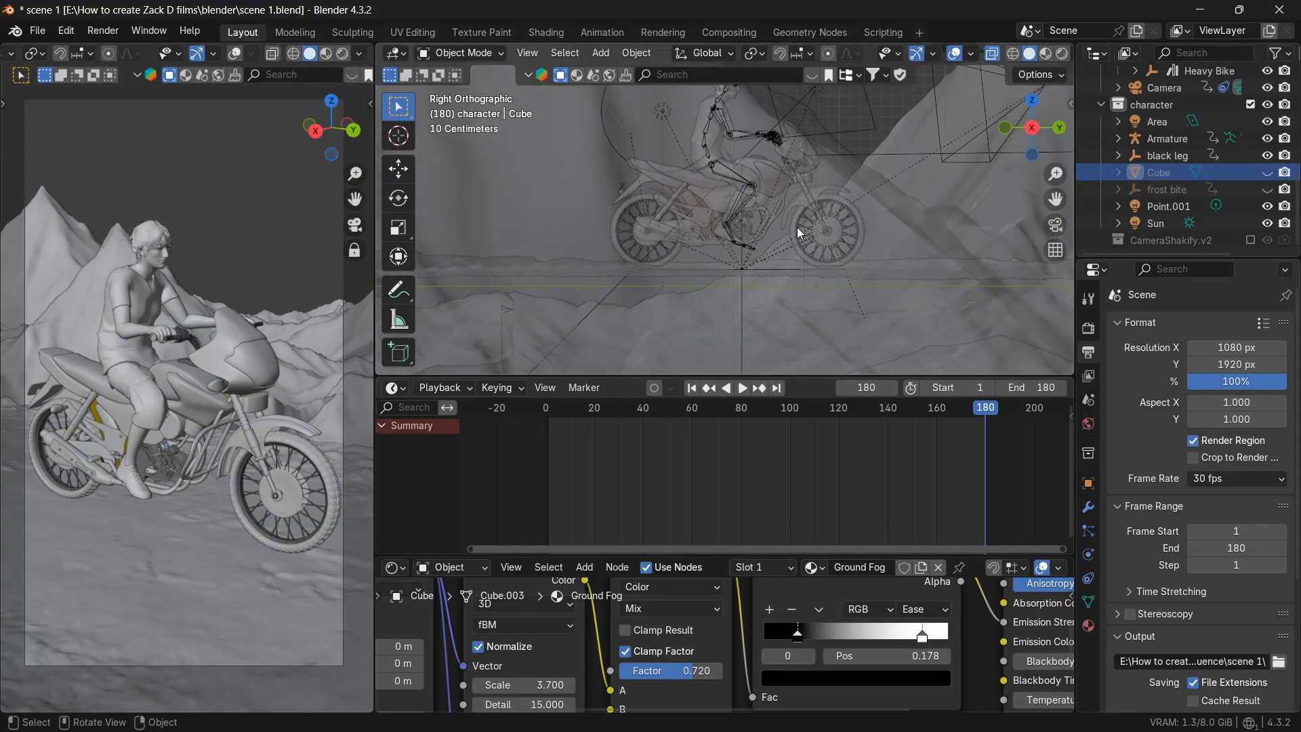
left_click(740, 302)
left_click(740, 302)
left_click(742, 302)
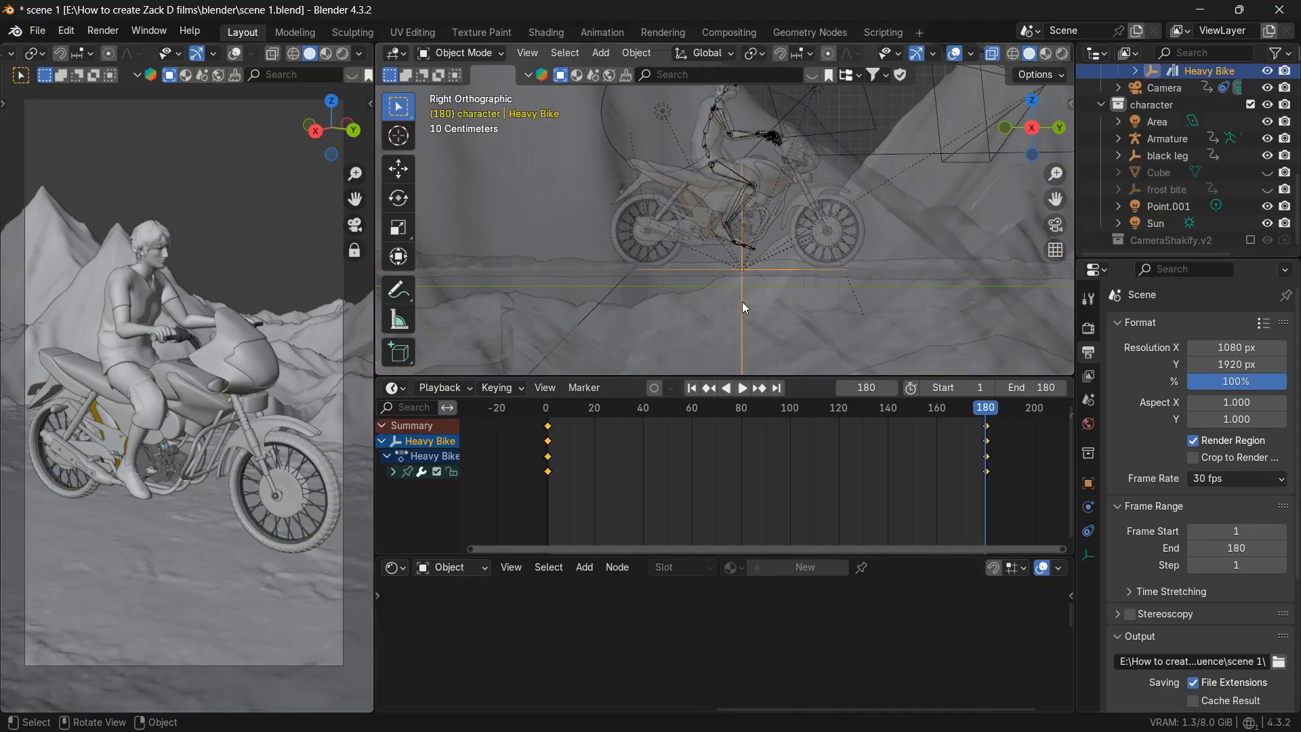
scroll(742, 302, "down", 4)
key("g")
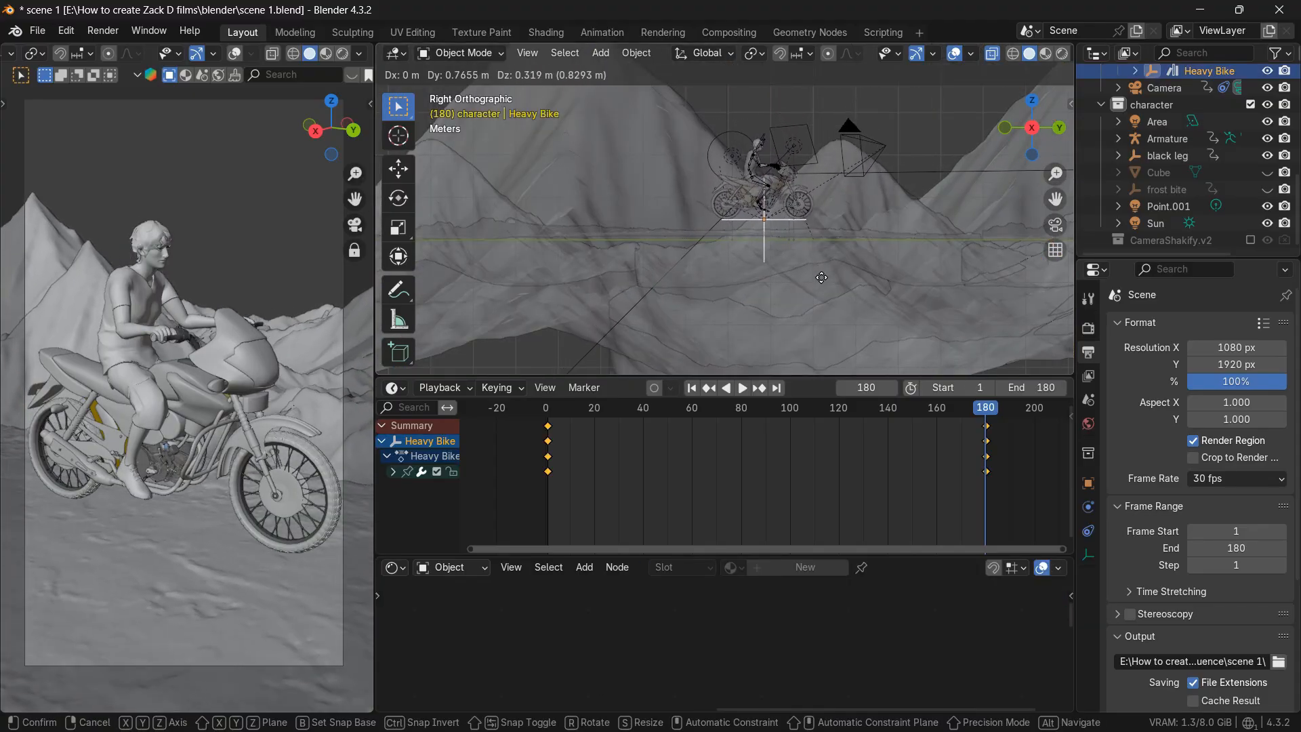
left_click(796, 289)
- Select the rider's Armature and try moving the character separately from the motorcycle
scroll(796, 290, "up", 1)
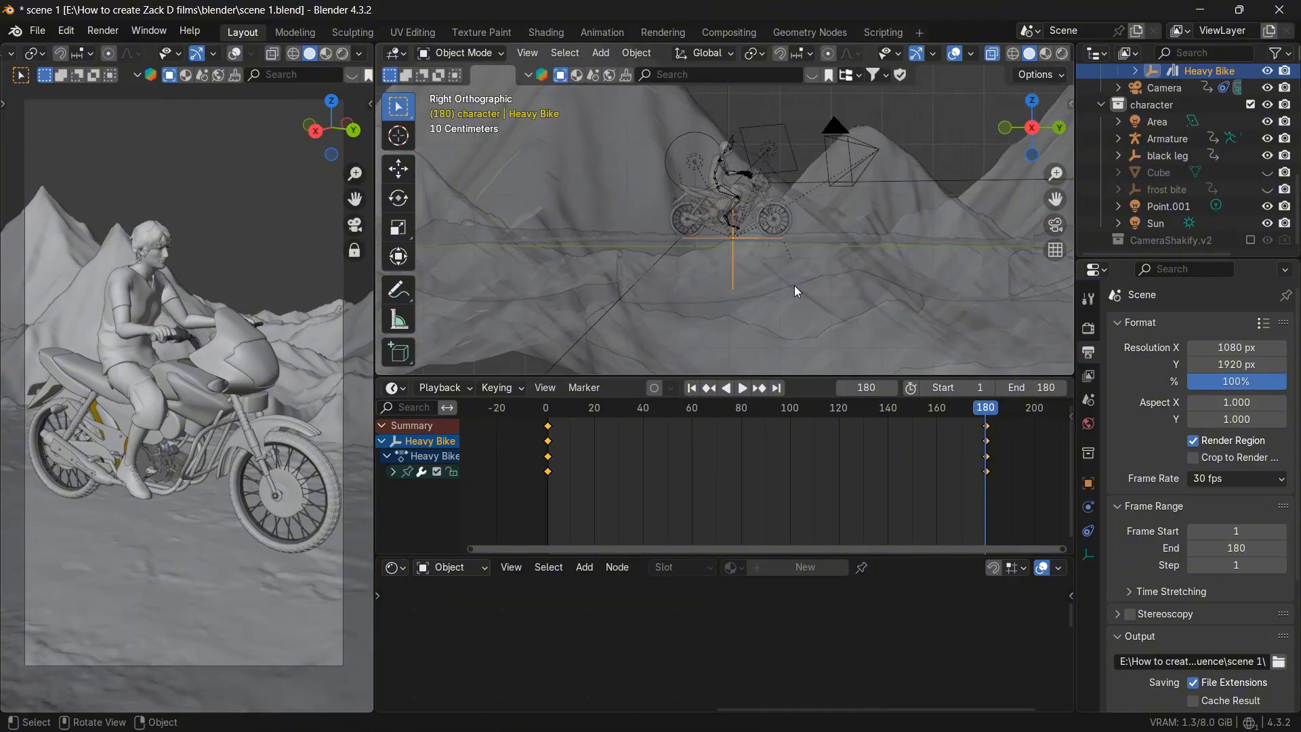
scroll(794, 286, "up", 3)
left_click(748, 202)
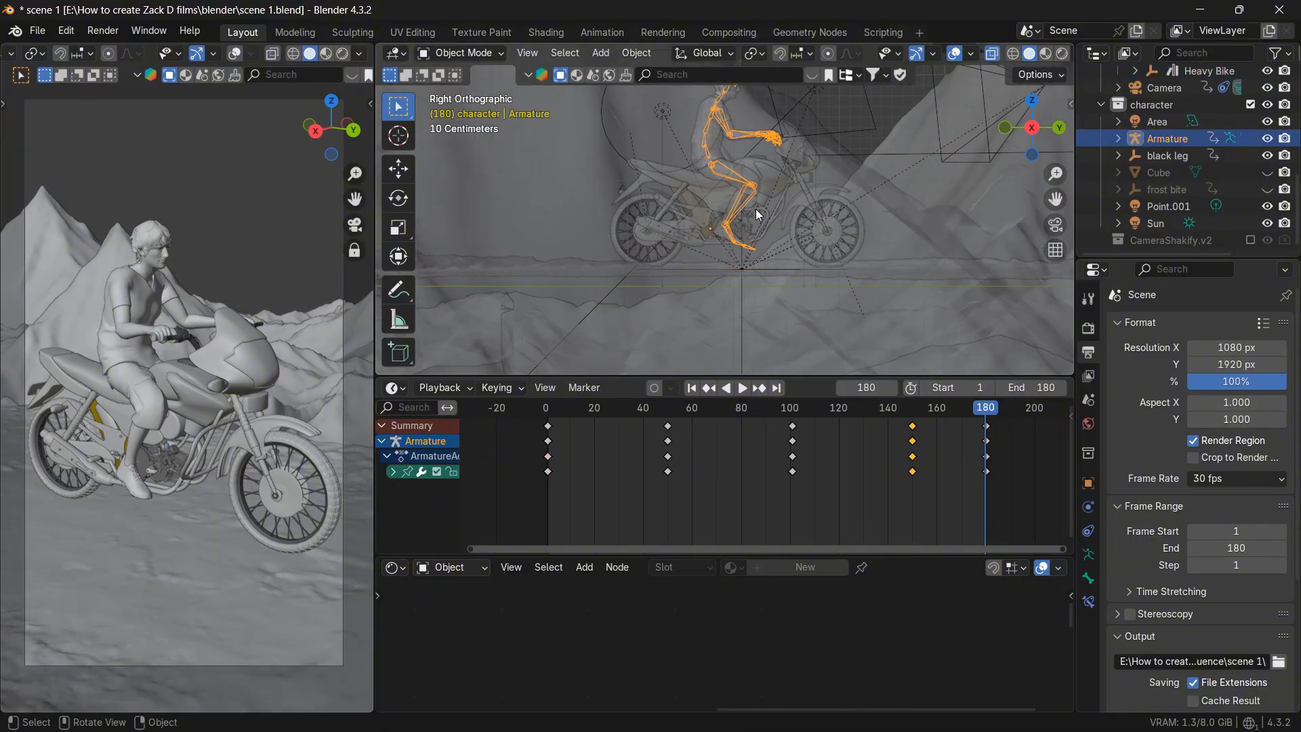
key("g")
scroll(757, 216, "down", 4, "alt")
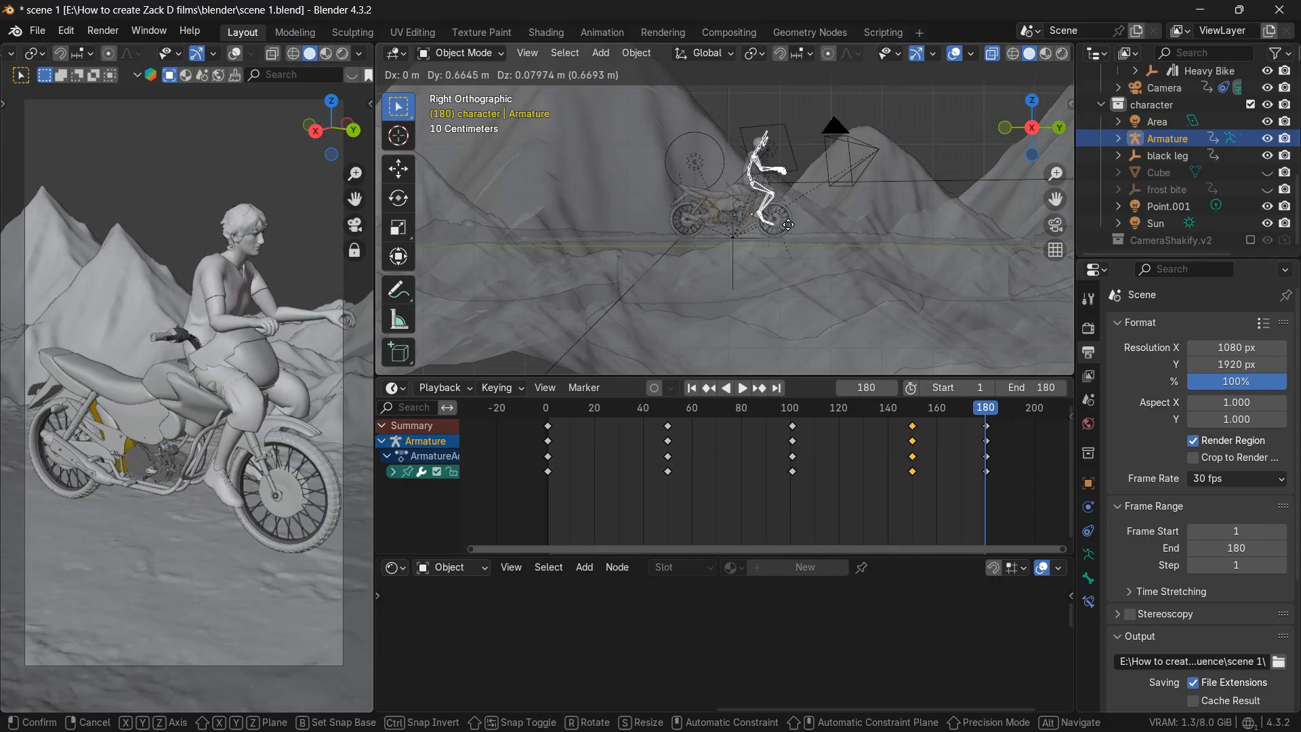
key("Escape")
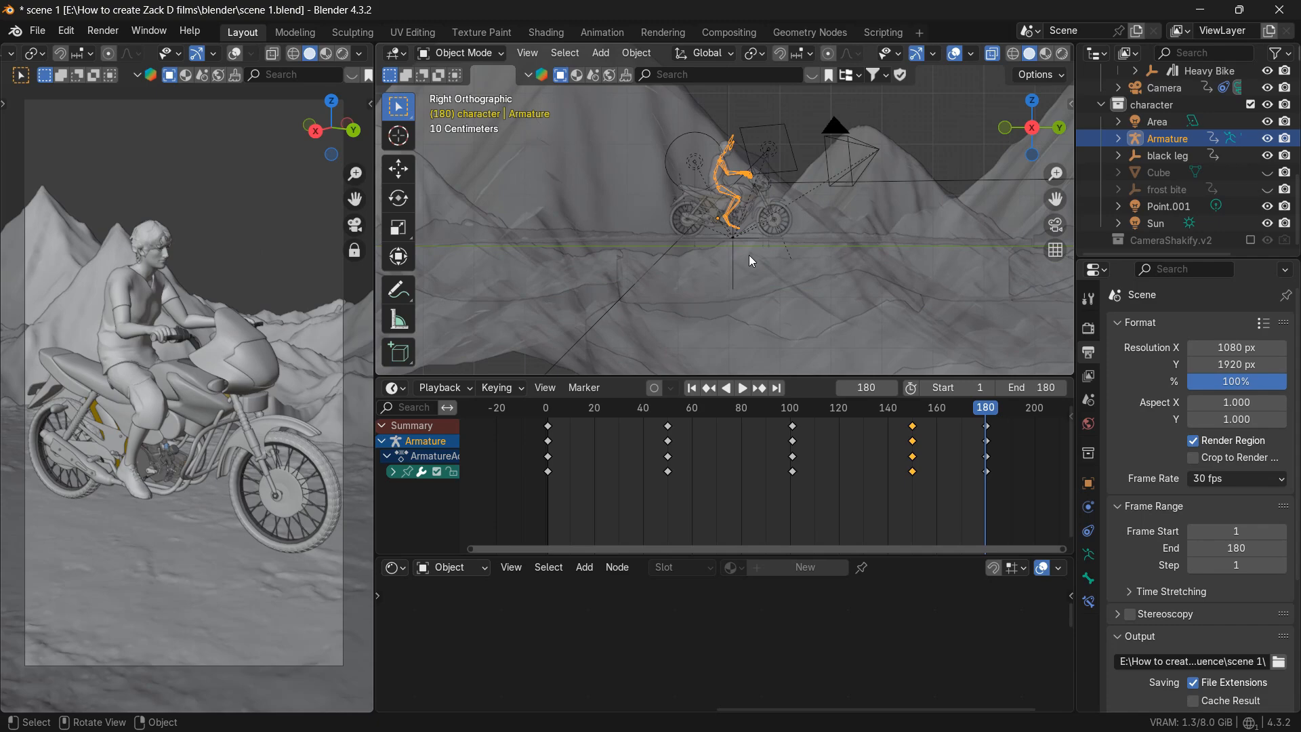
- Reselect the Heavy Bike empty beneath the motorcycle, picking it out from the overlapping mountain meshes
left_click(734, 265)
left_click(735, 265)
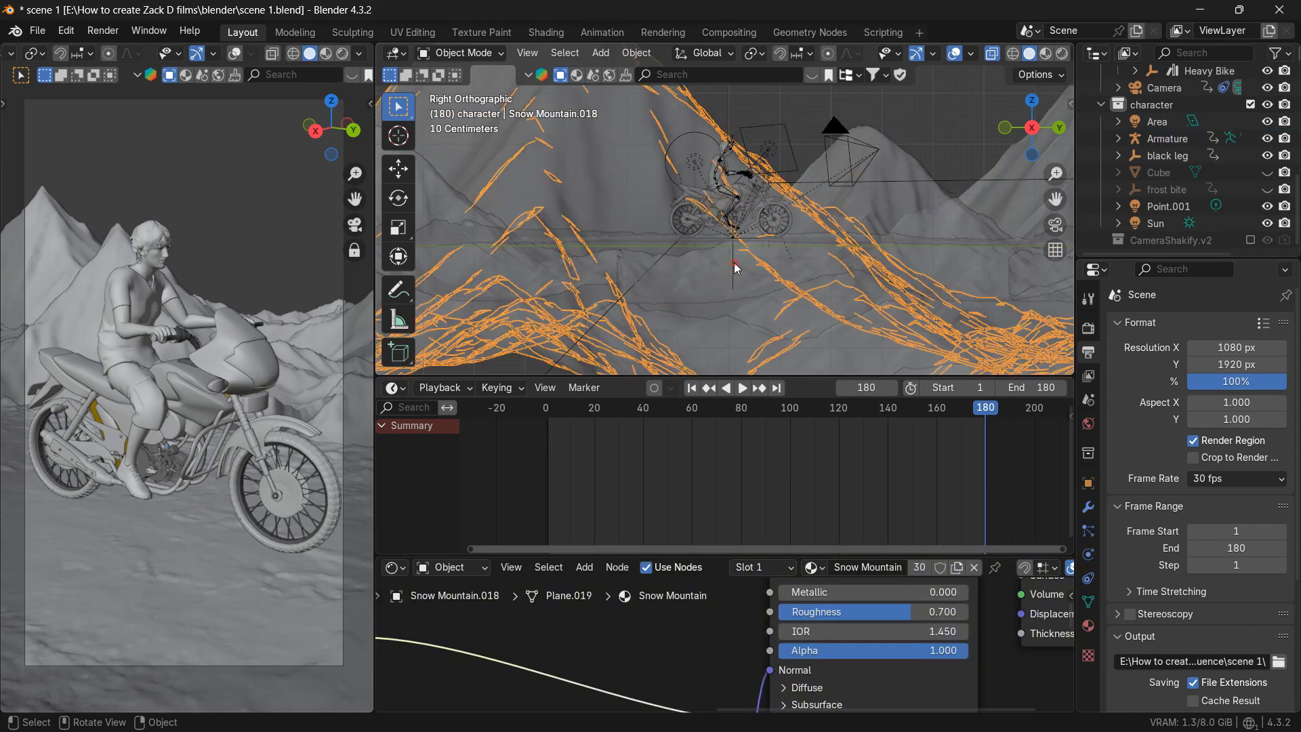
left_click(734, 265)
left_click(734, 265)
left_click(733, 267)
left_click(733, 267)
left_click(733, 267)
left_click(733, 270)
left_click(732, 269)
scroll(731, 268, "up", 5)
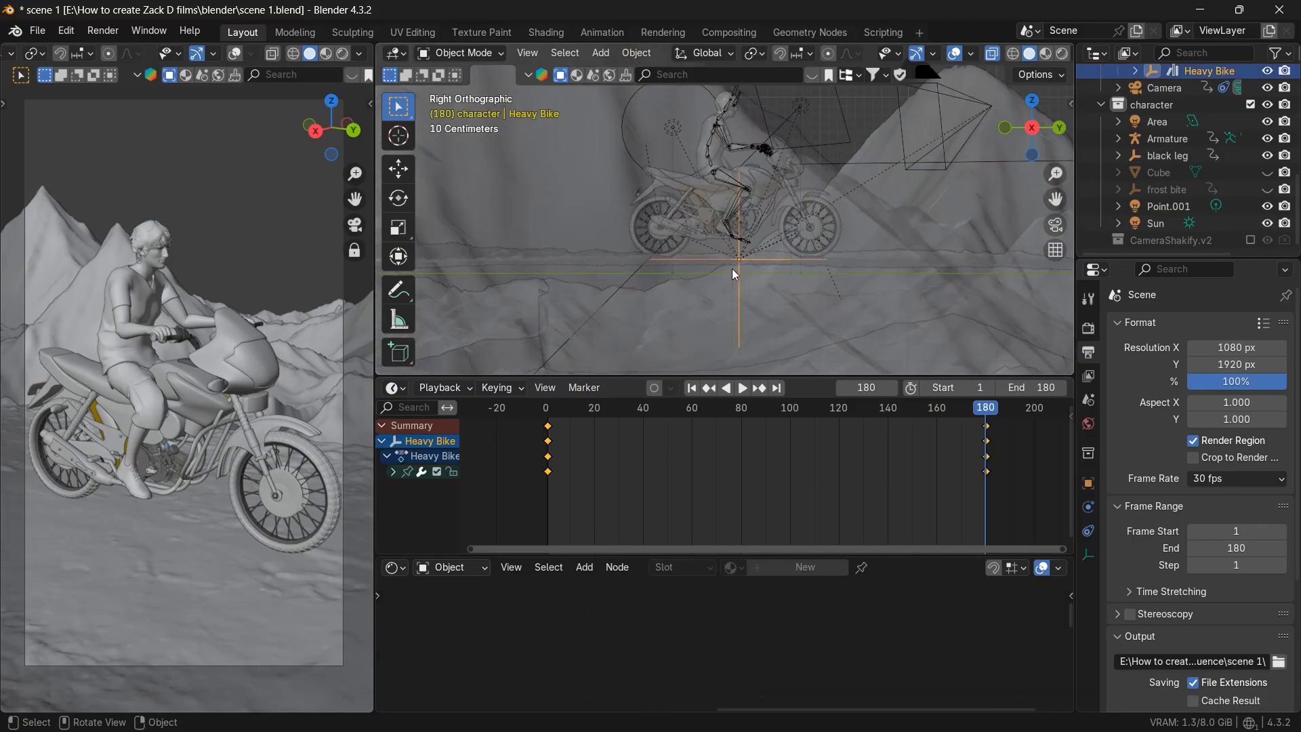
- Delete the Heavy Bike empty's keyframes at the start and at frame 180 of the timeline
key("r")
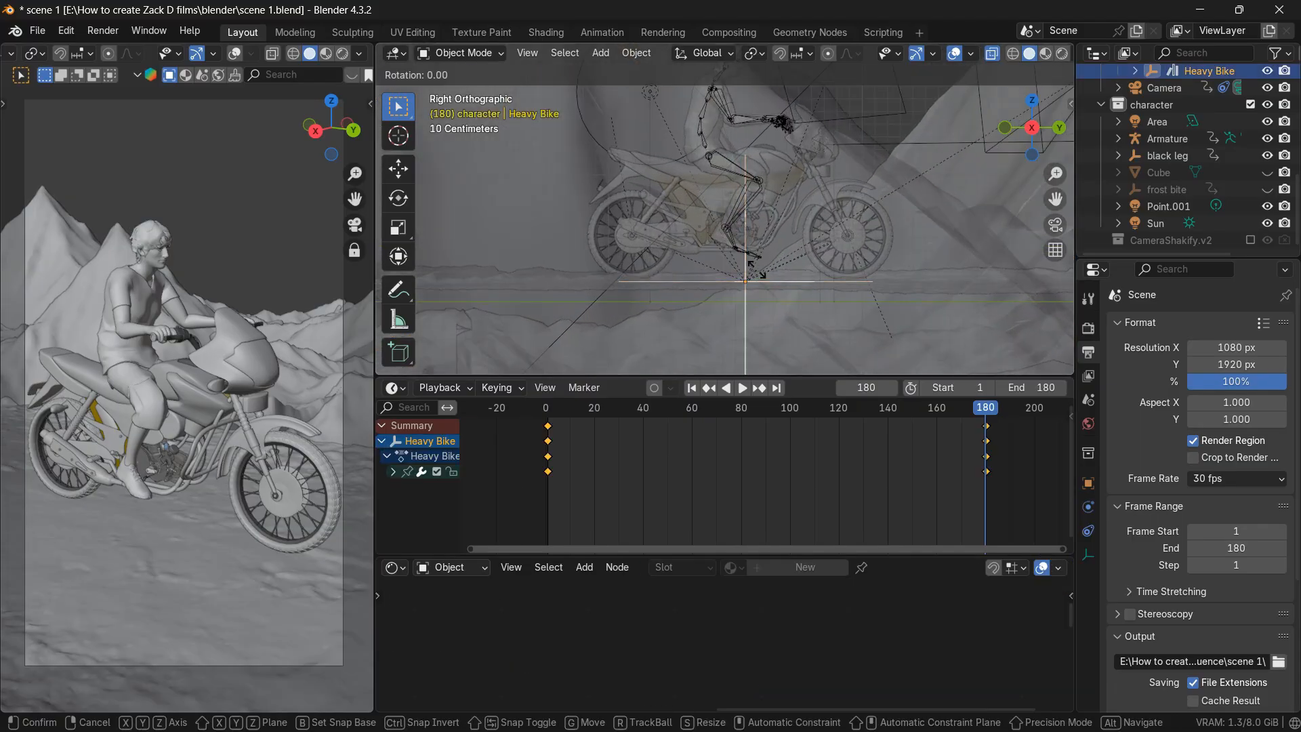
key("Escape")
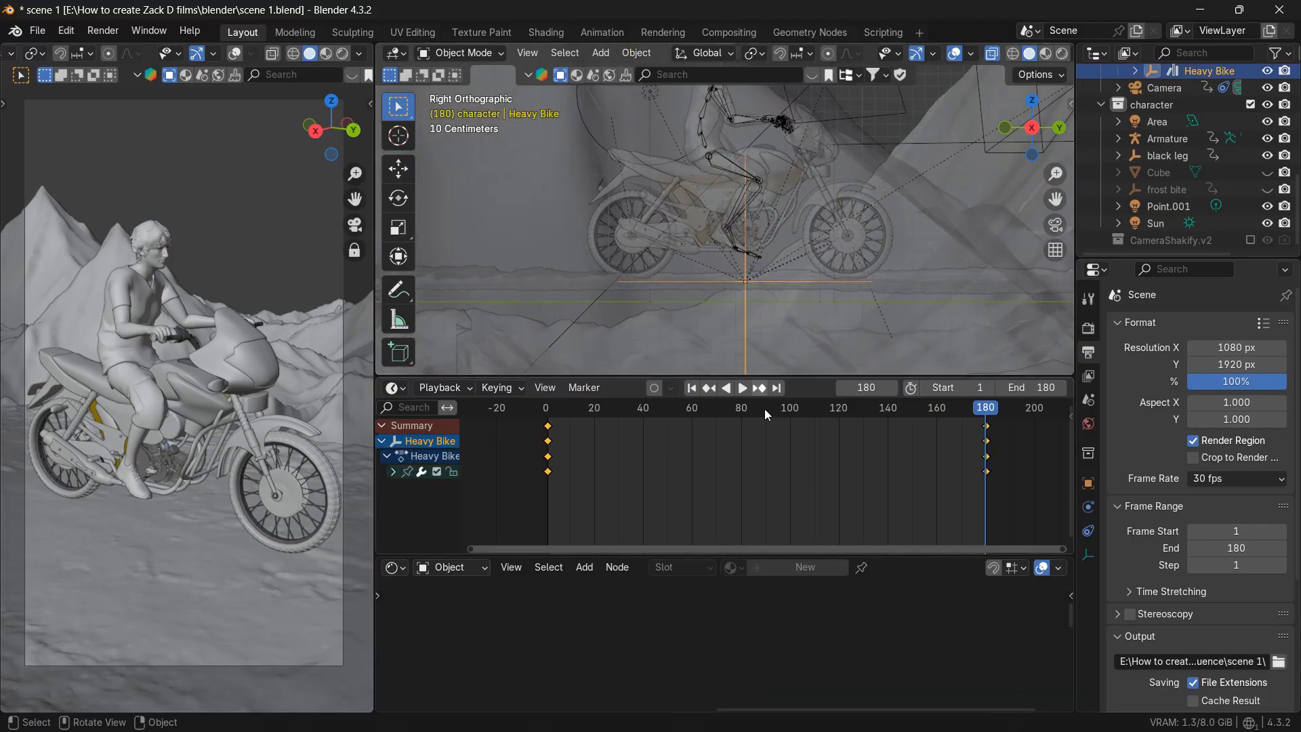
key("x")
left_click(661, 477)
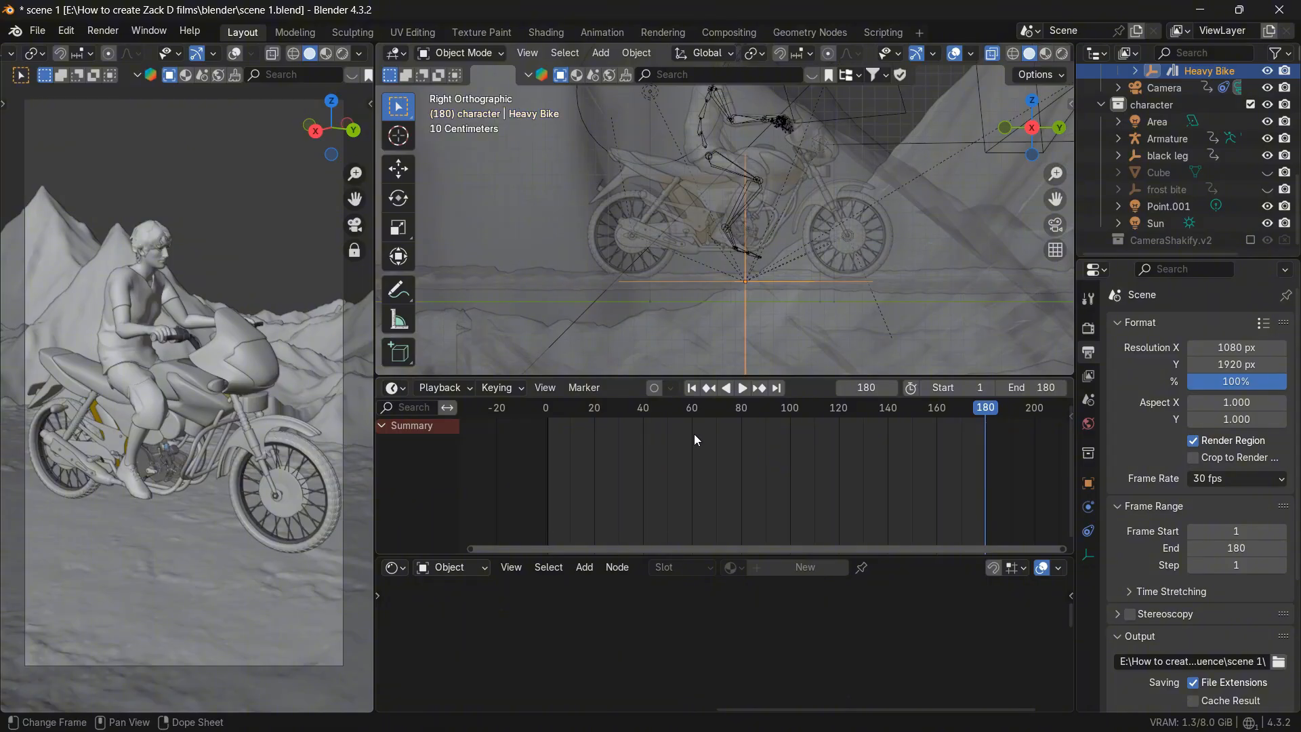
- Try rotating the Heavy Bike empty 180° about the global Z axis with the camera still attached
key("r")
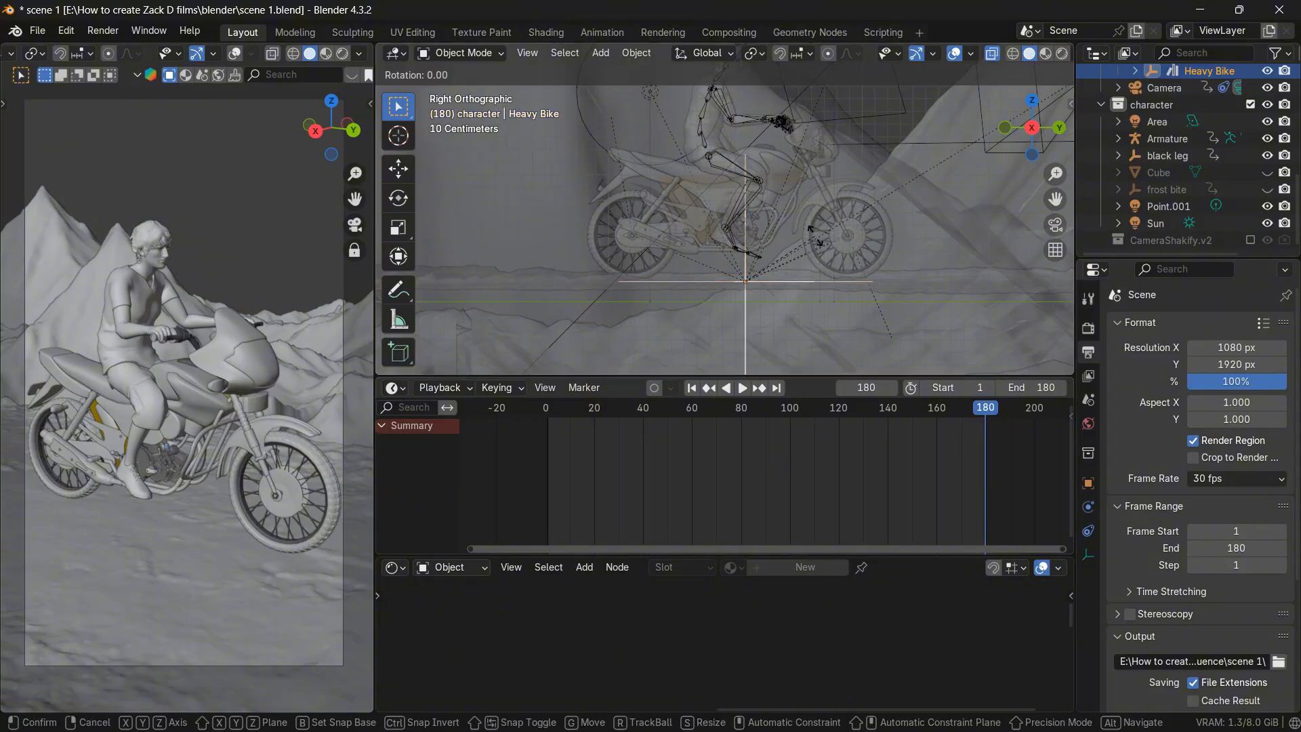
key("z")
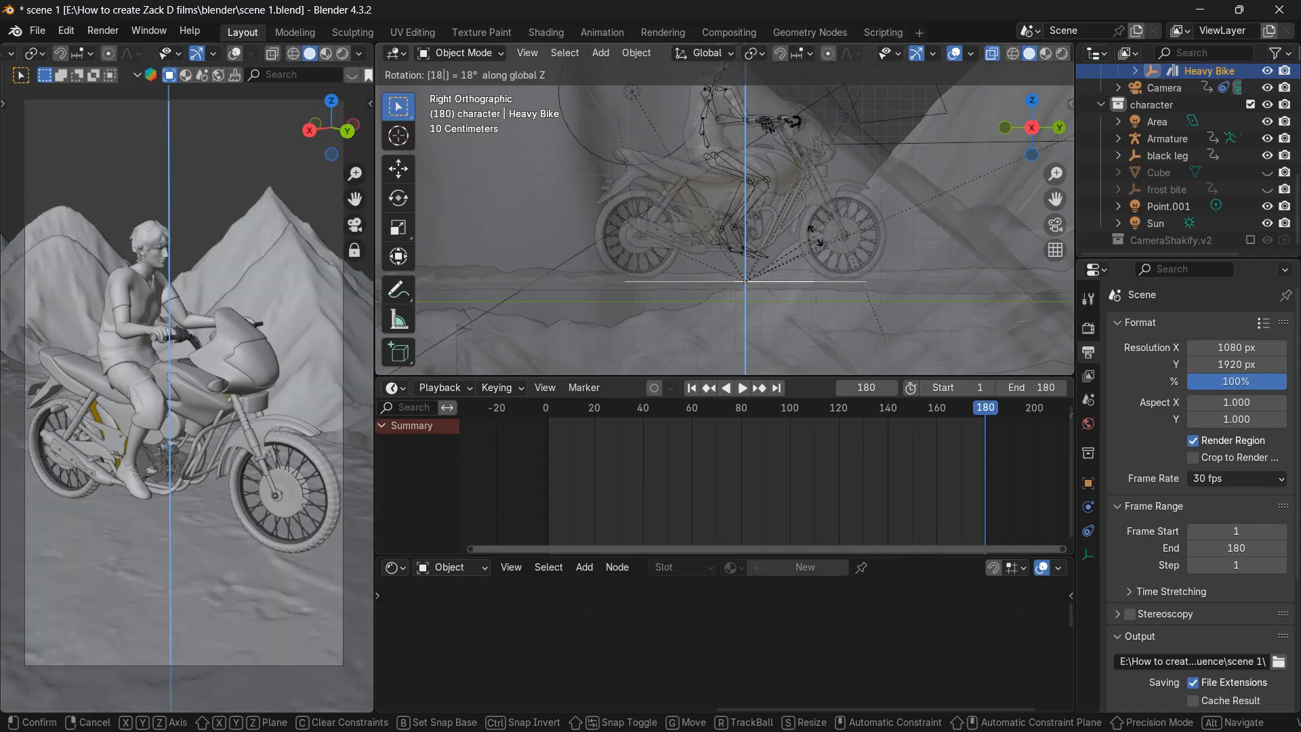
left_click(814, 236)
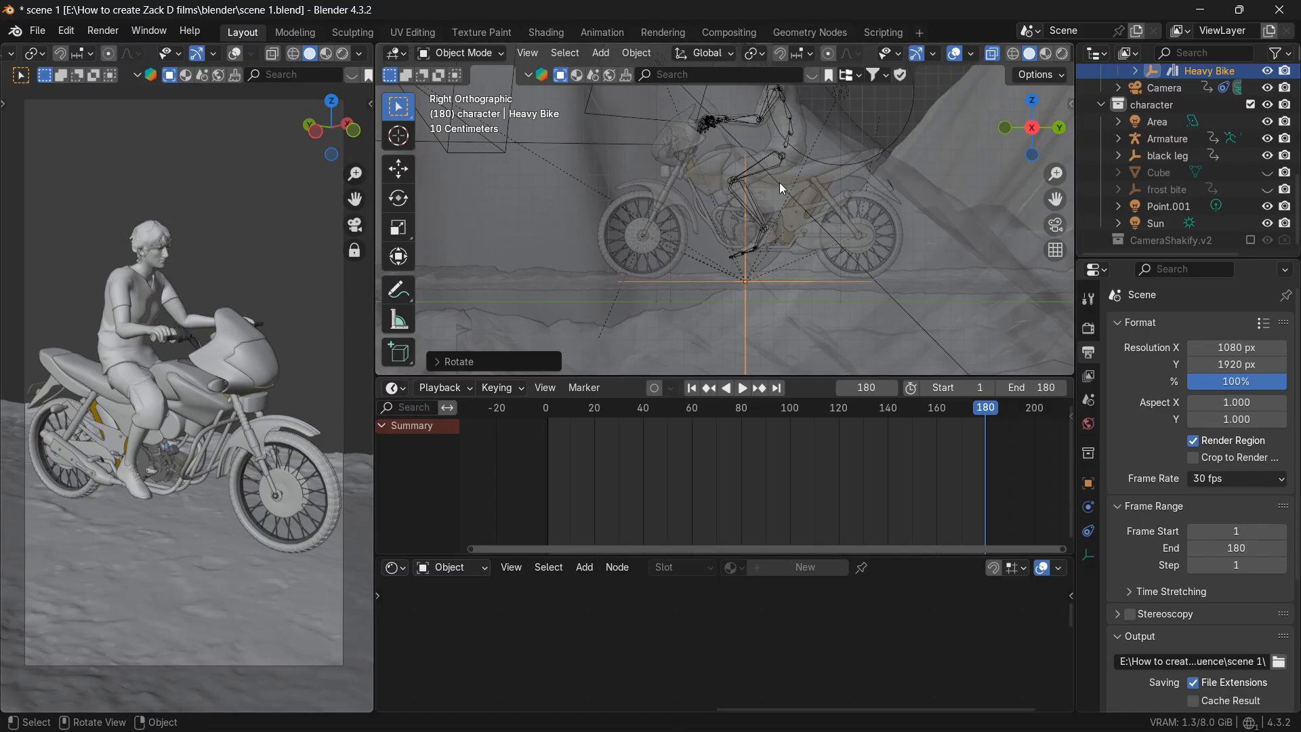
- Detach the camera from its parent while keeping its transformation
scroll(776, 193, "down", 5)
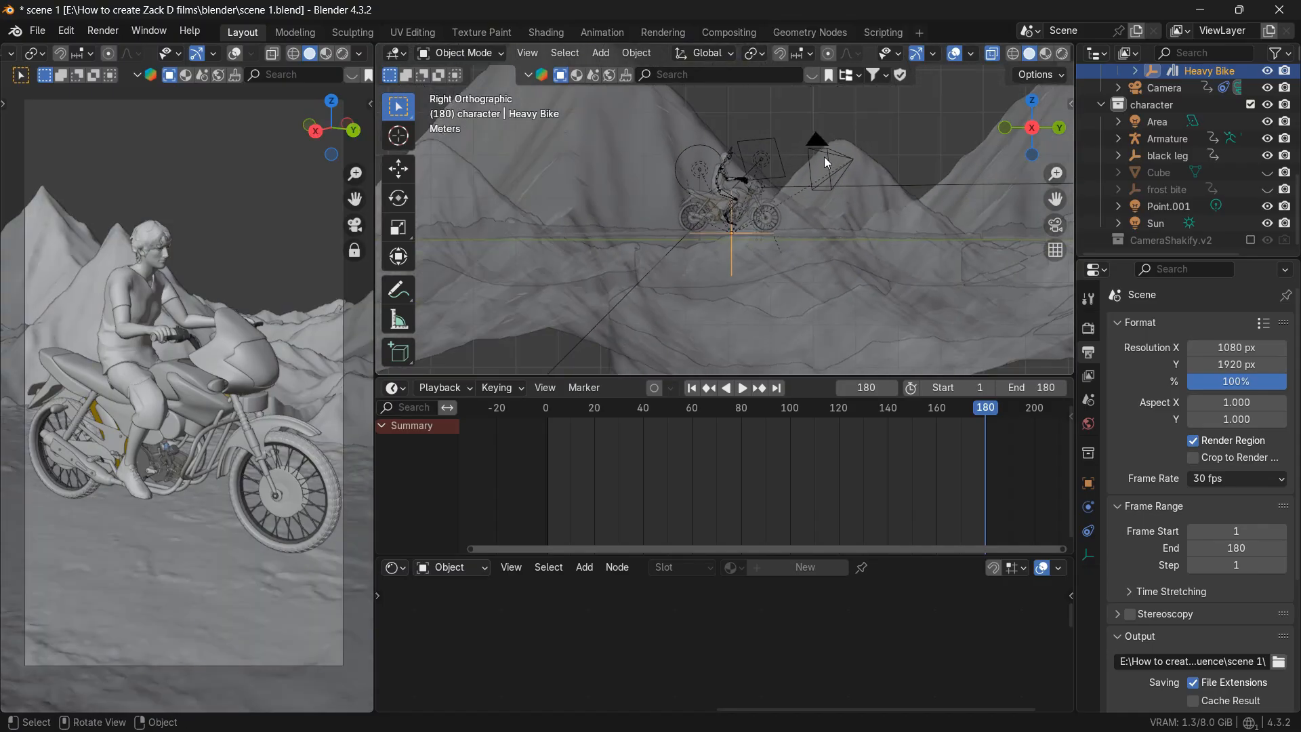
left_click(817, 142)
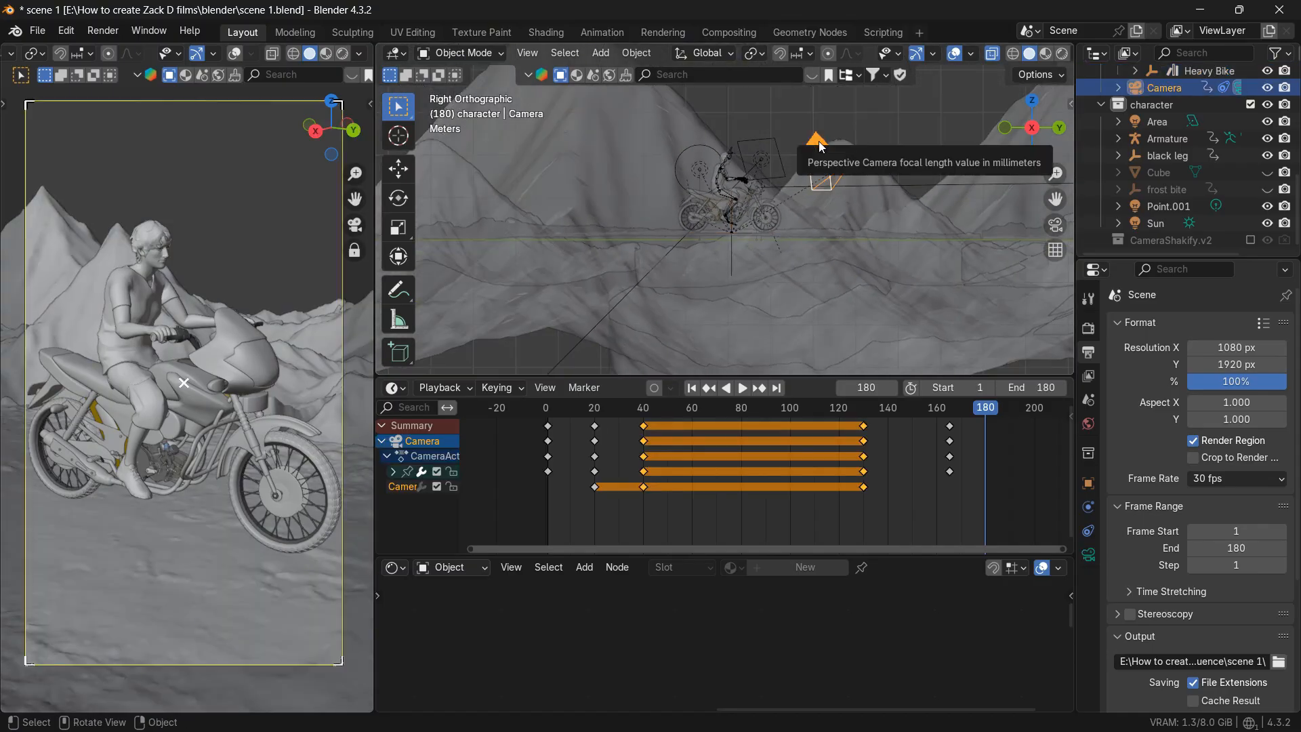
key("alt+p")
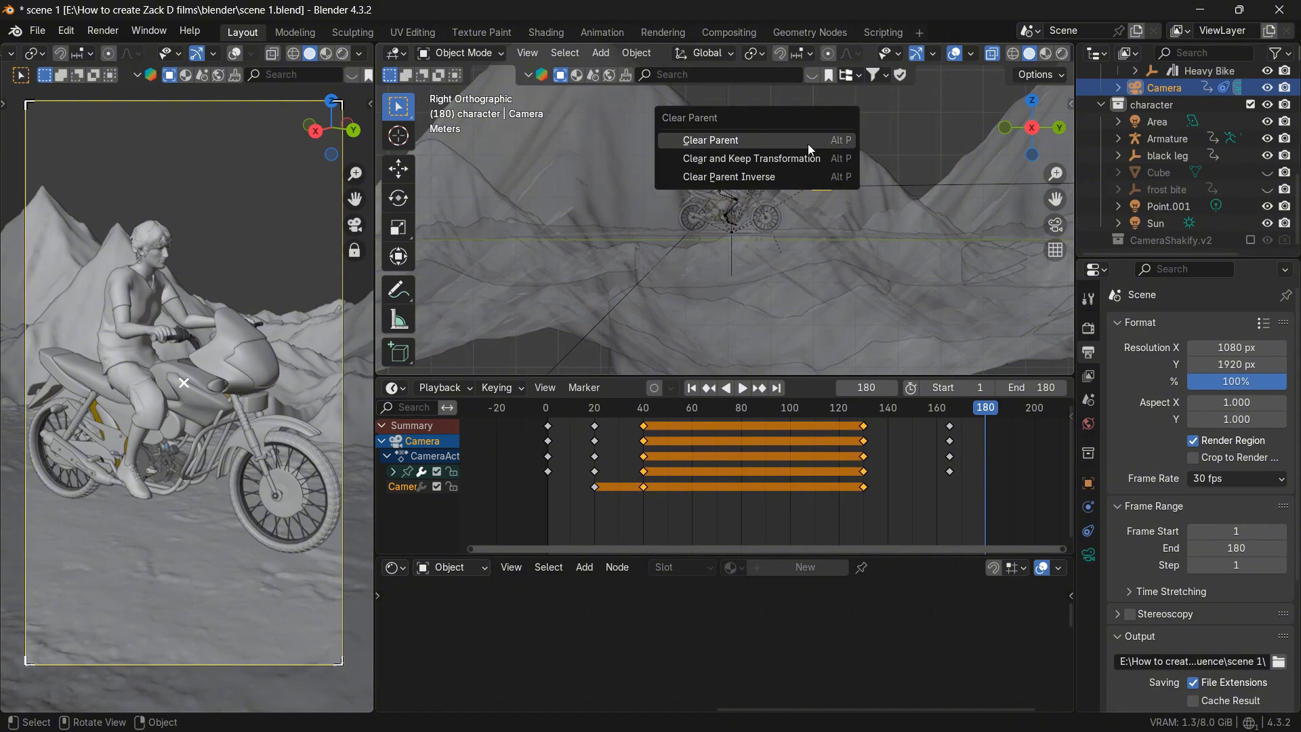
left_click(802, 159)
- Clear the parents of the Area light and the Point.001 light beside the rider, keeping their transformations
scroll(756, 165, "up", 3)
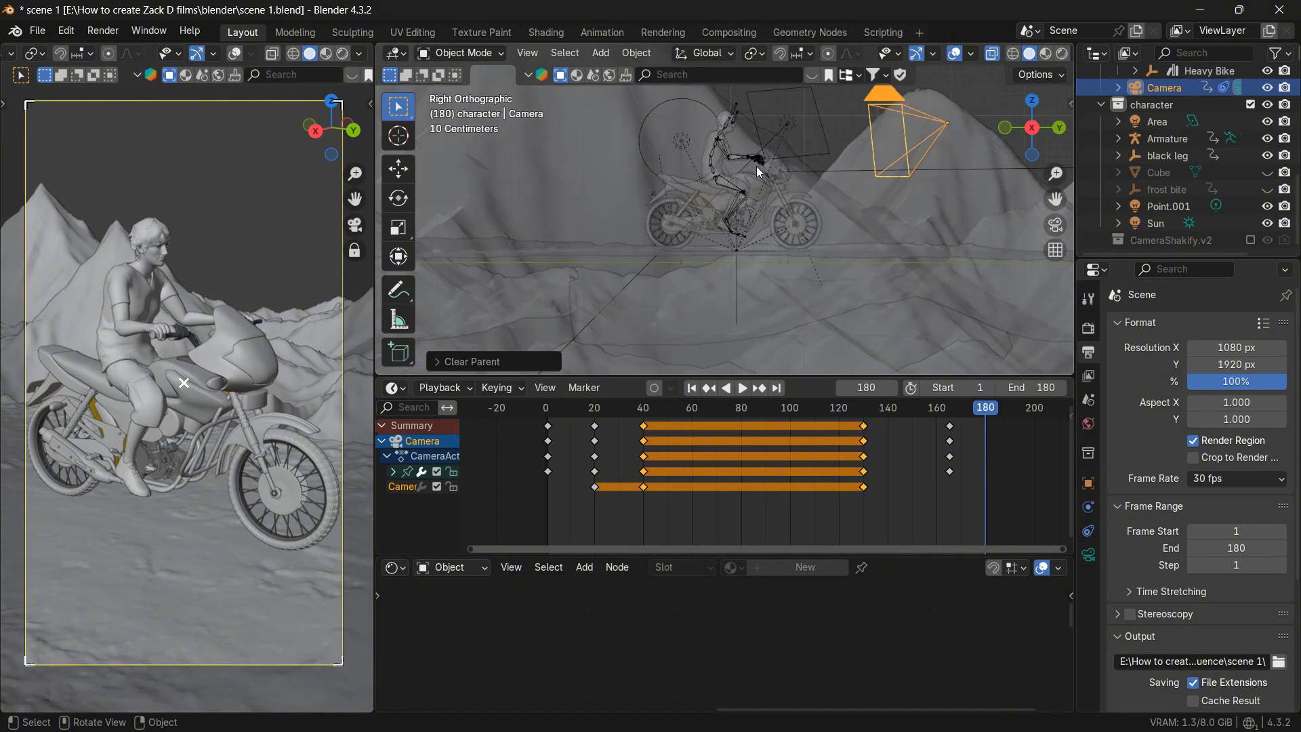
left_click(791, 132)
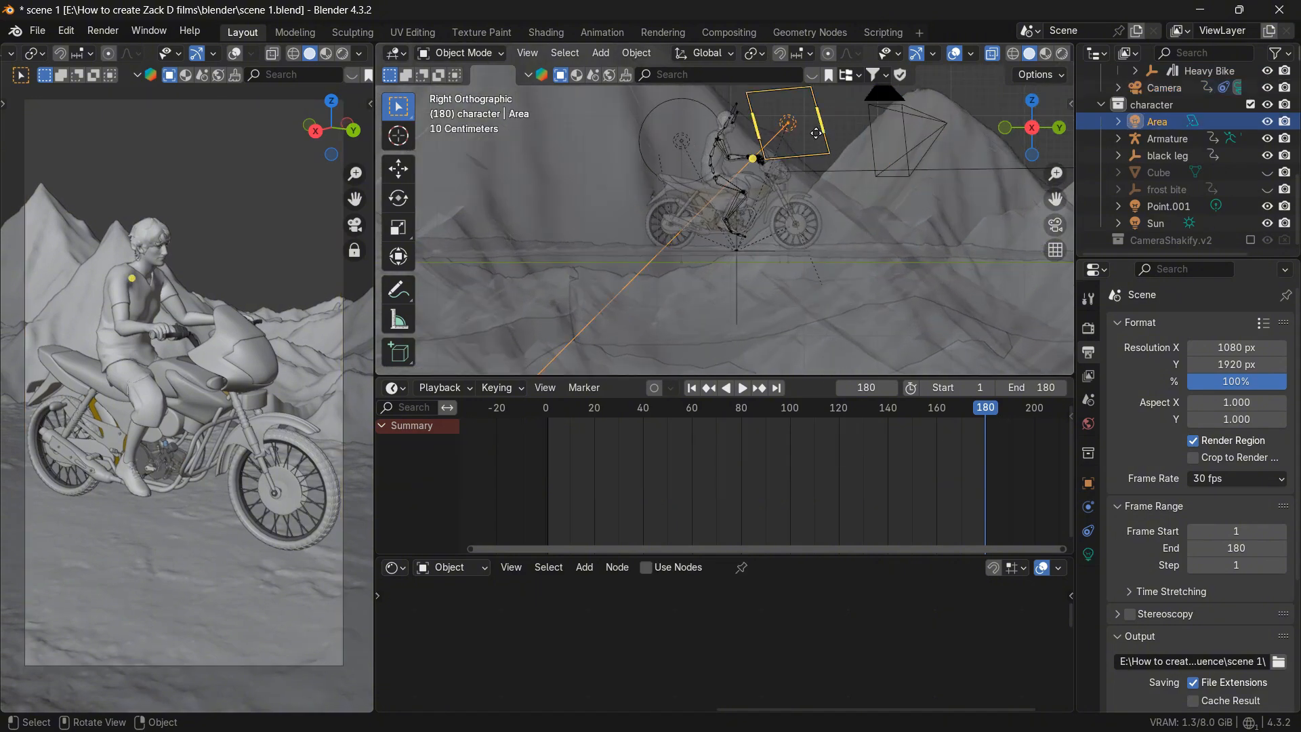
key("alt+p")
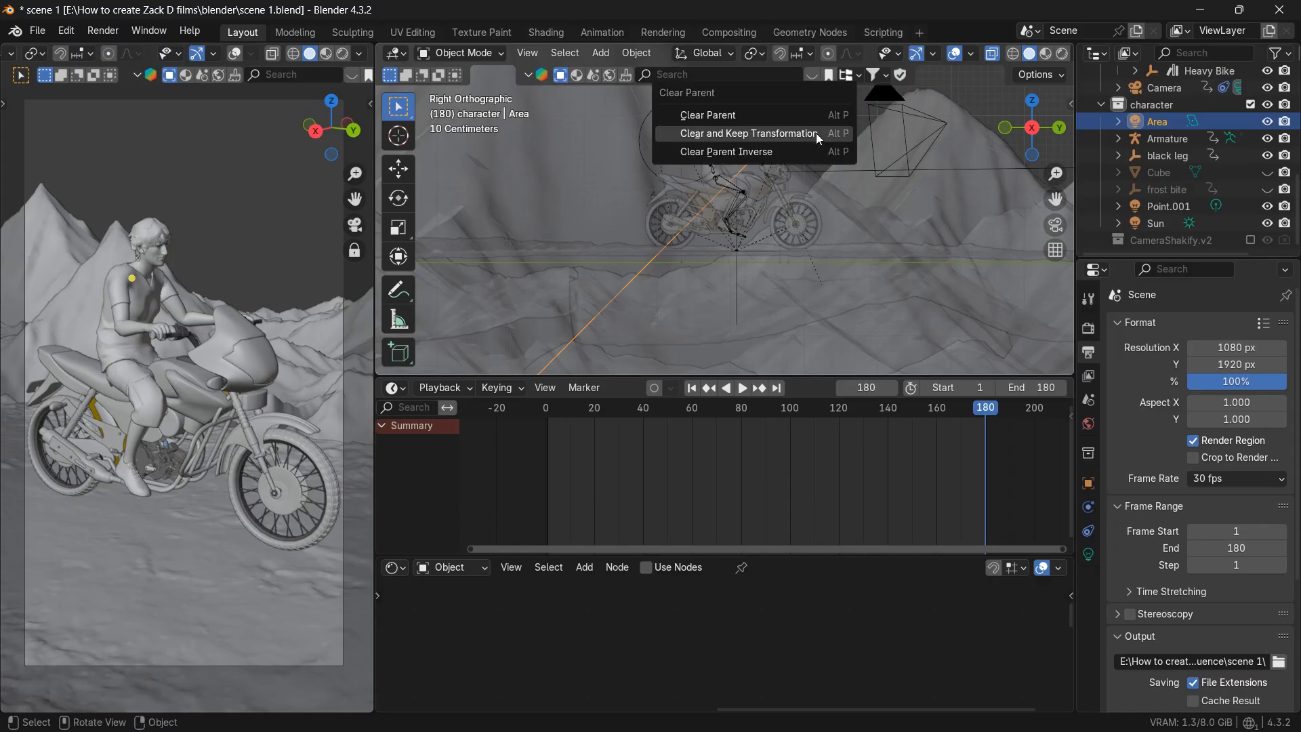
left_click(816, 133)
left_click(681, 147)
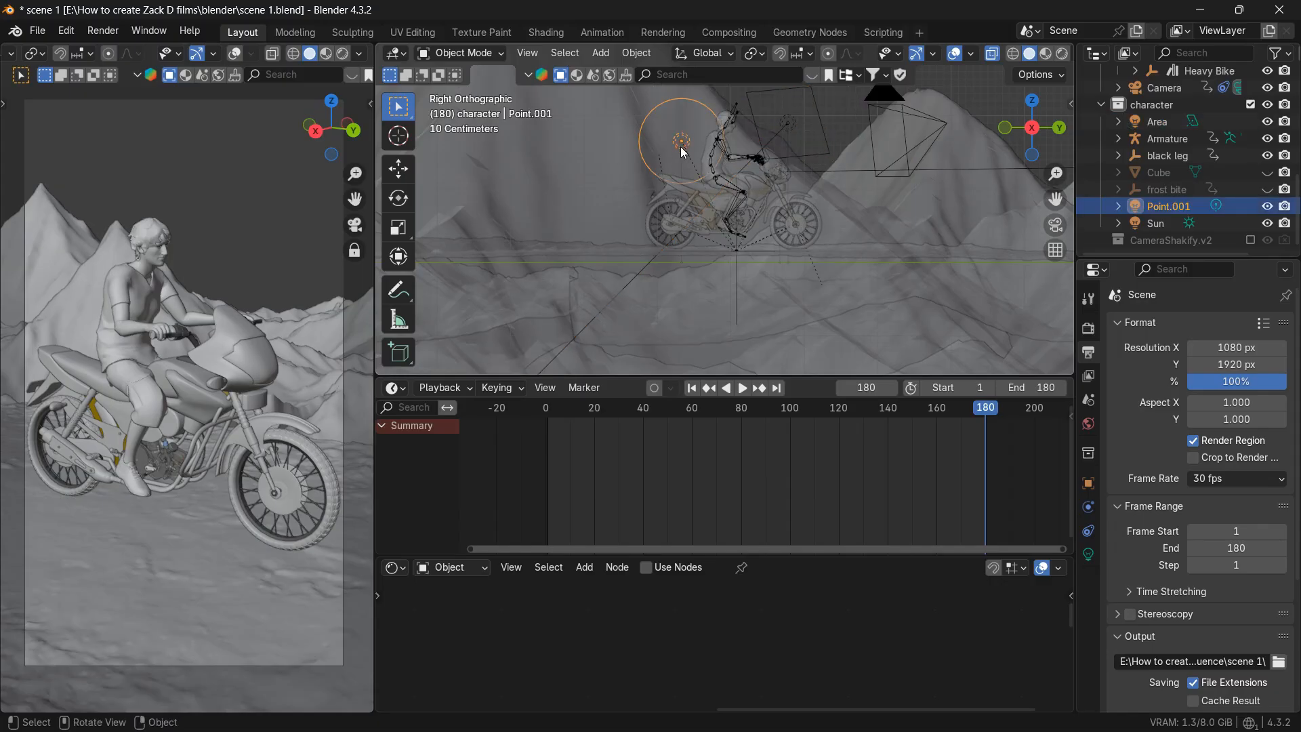
key("alt+p")
left_click(680, 146)
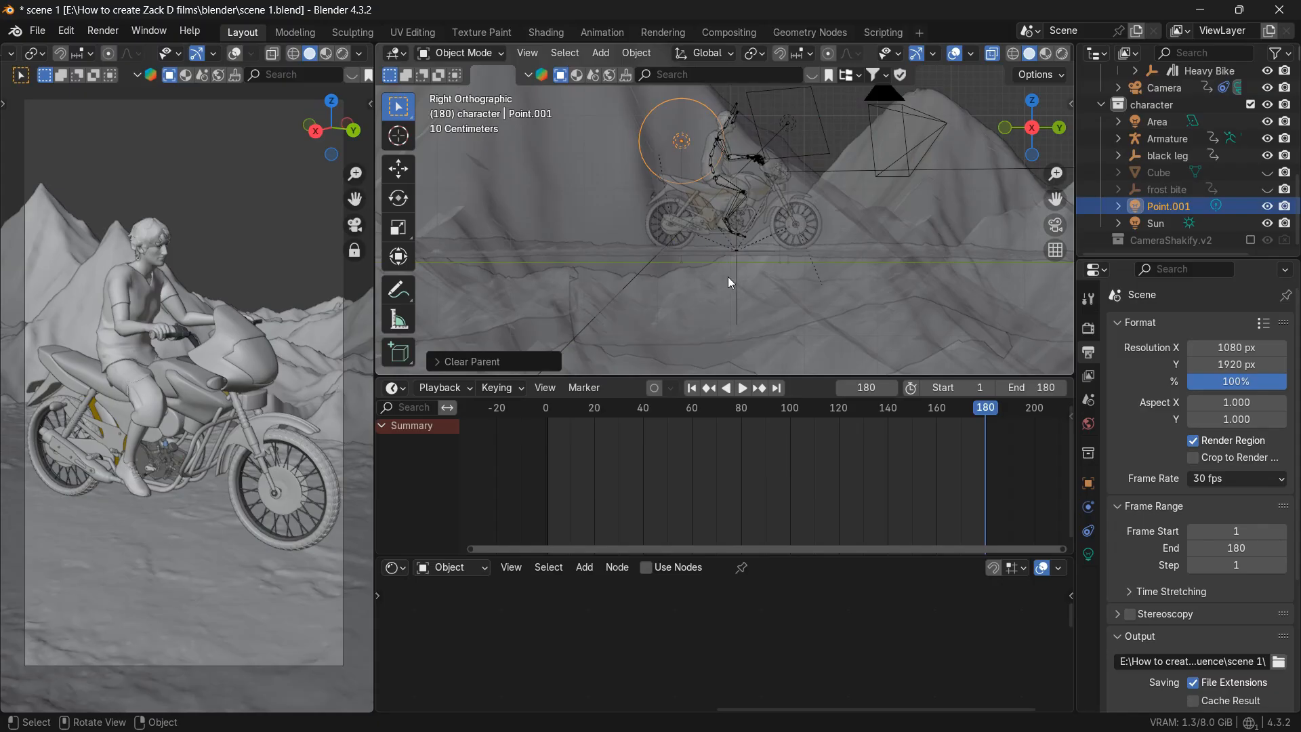
- Rotate the Heavy Bike empty 180° about the global Z axis and show the camera view in rendered shading
left_click(737, 255)
left_click(737, 255)
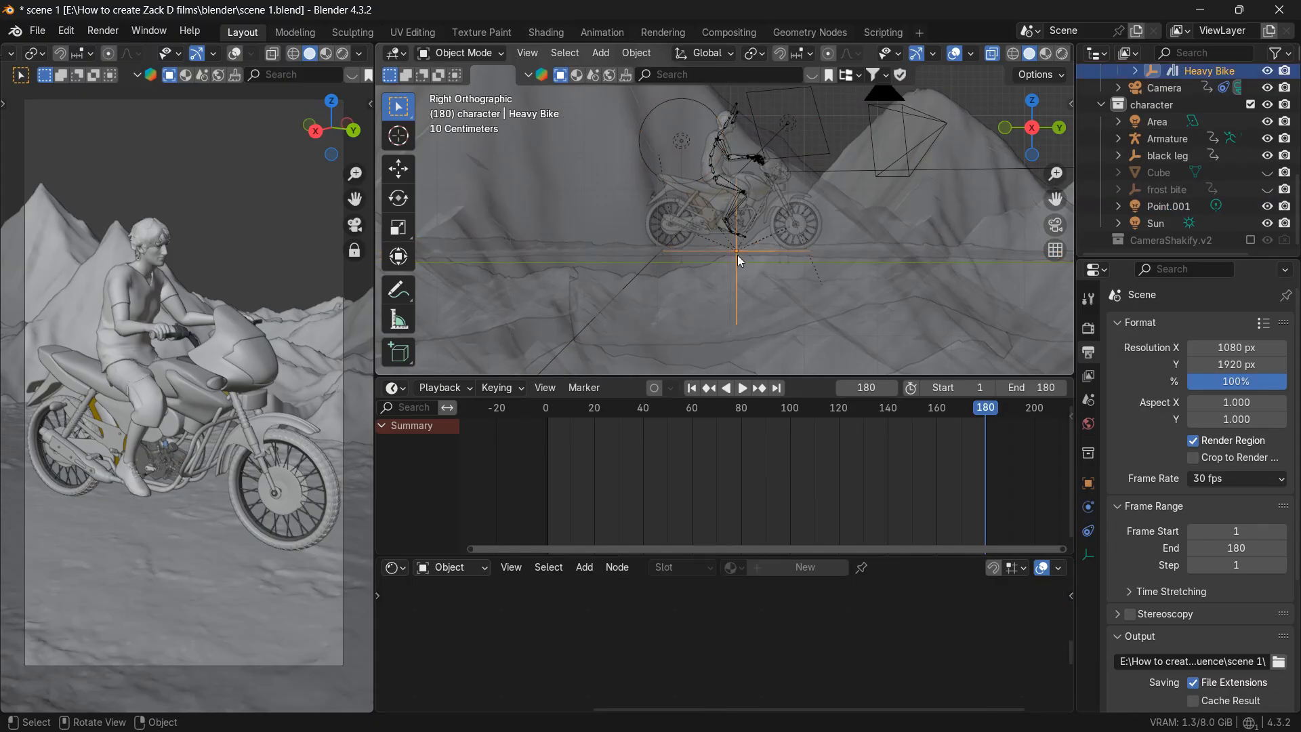
type("rz180")
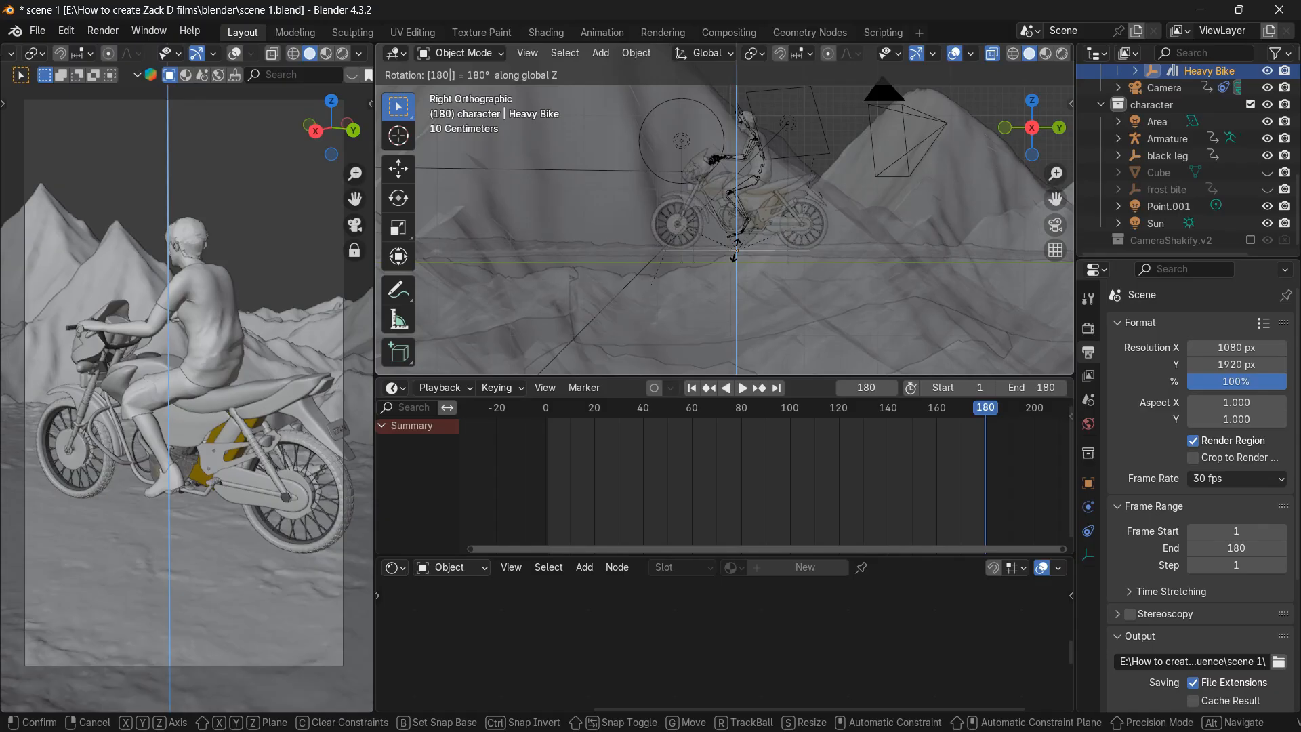
key("Return")
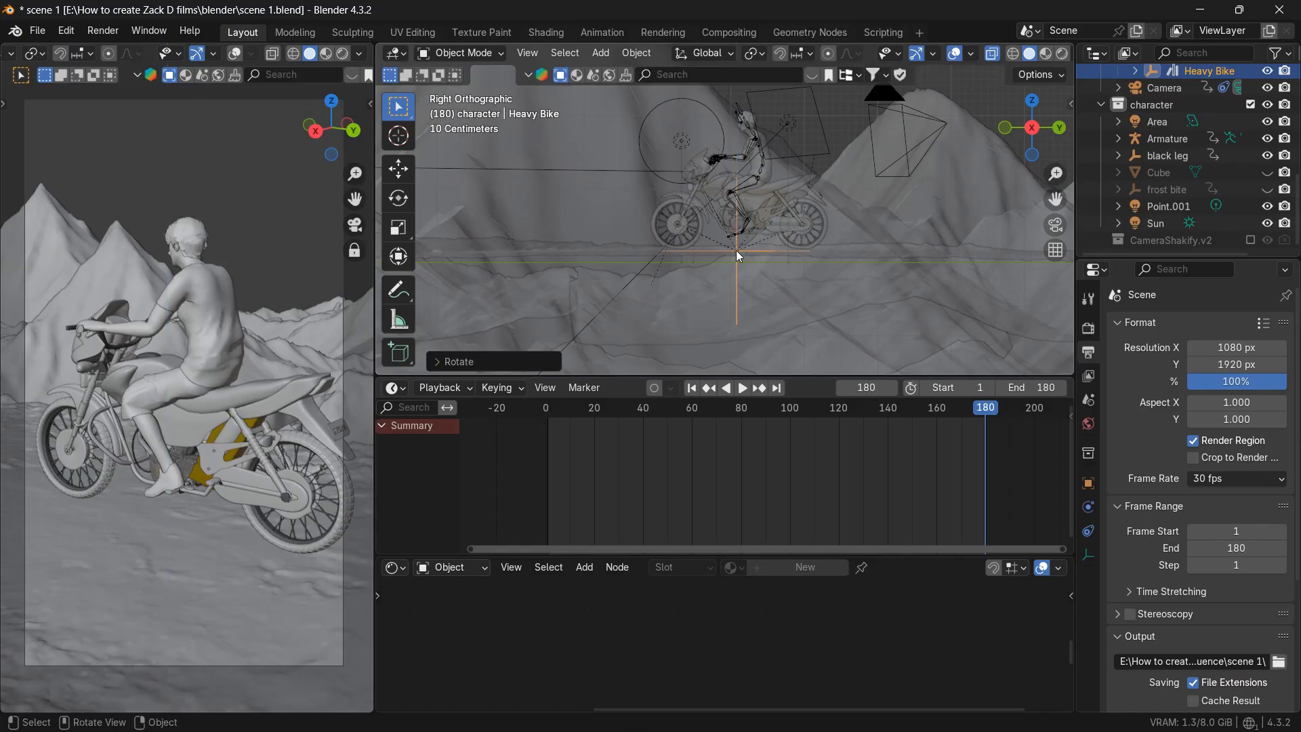
left_click(347, 58)
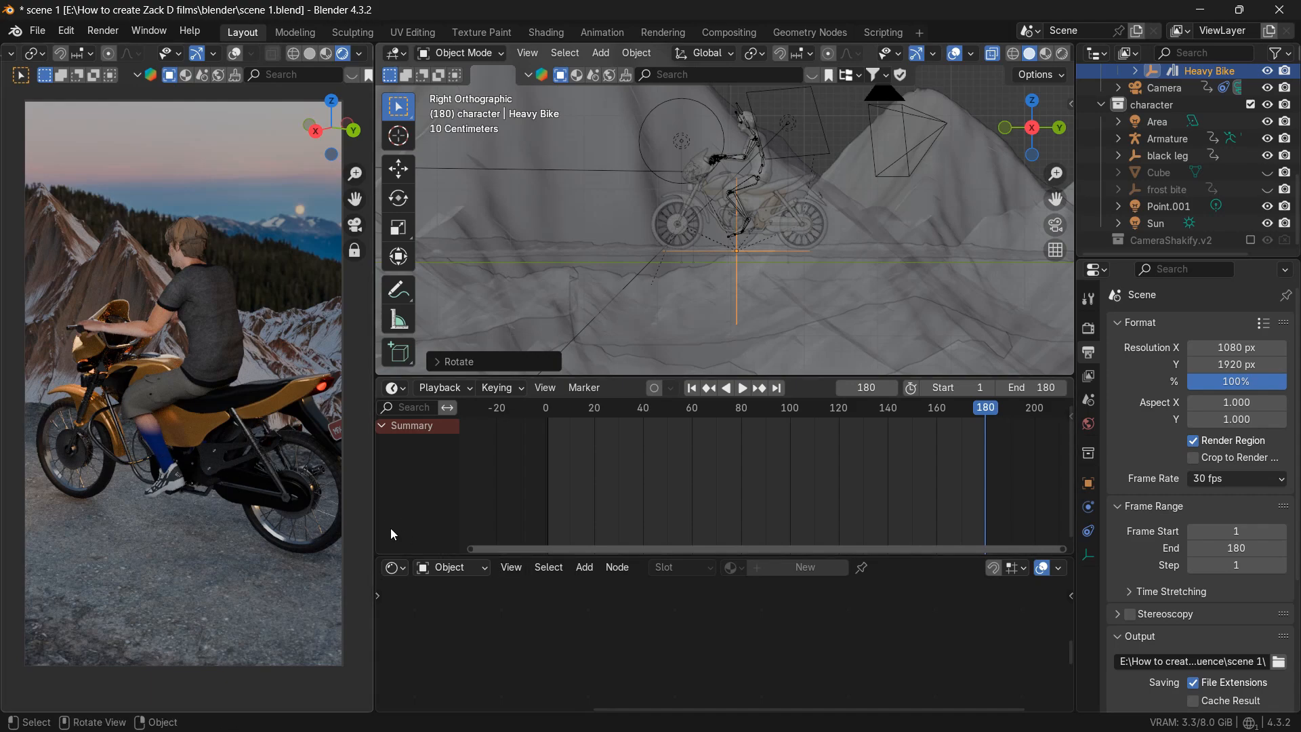
- Mute the blue of the rider's lower legs in the Body mesh's Bodymat nodes and enlarge the timeline area
left_click(167, 460)
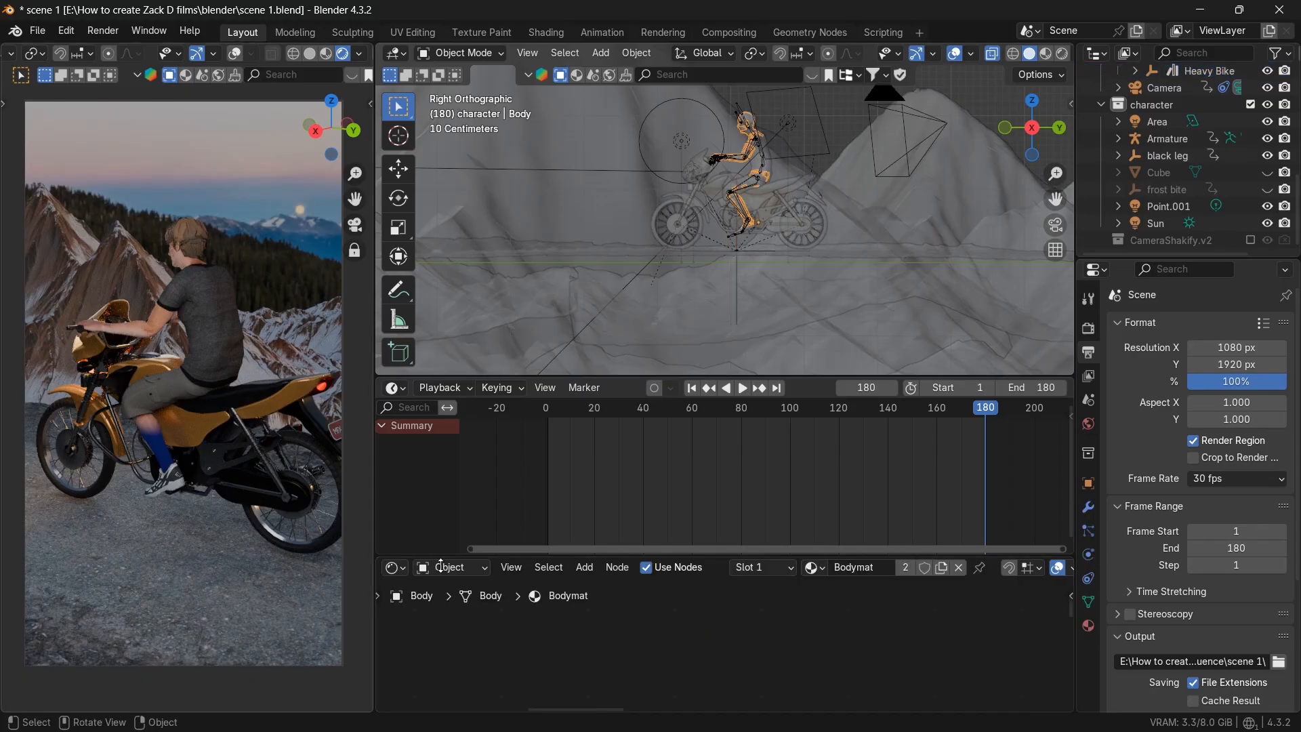
scroll(749, 651, "down", 9)
middle_click_drag(1002, 659, 822, 673)
left_click_drag(873, 669, 515, 662)
middle_click_drag(868, 596, 425, 683)
scroll(731, 647, "down", 4)
middle_click_drag(732, 647, 292, 729)
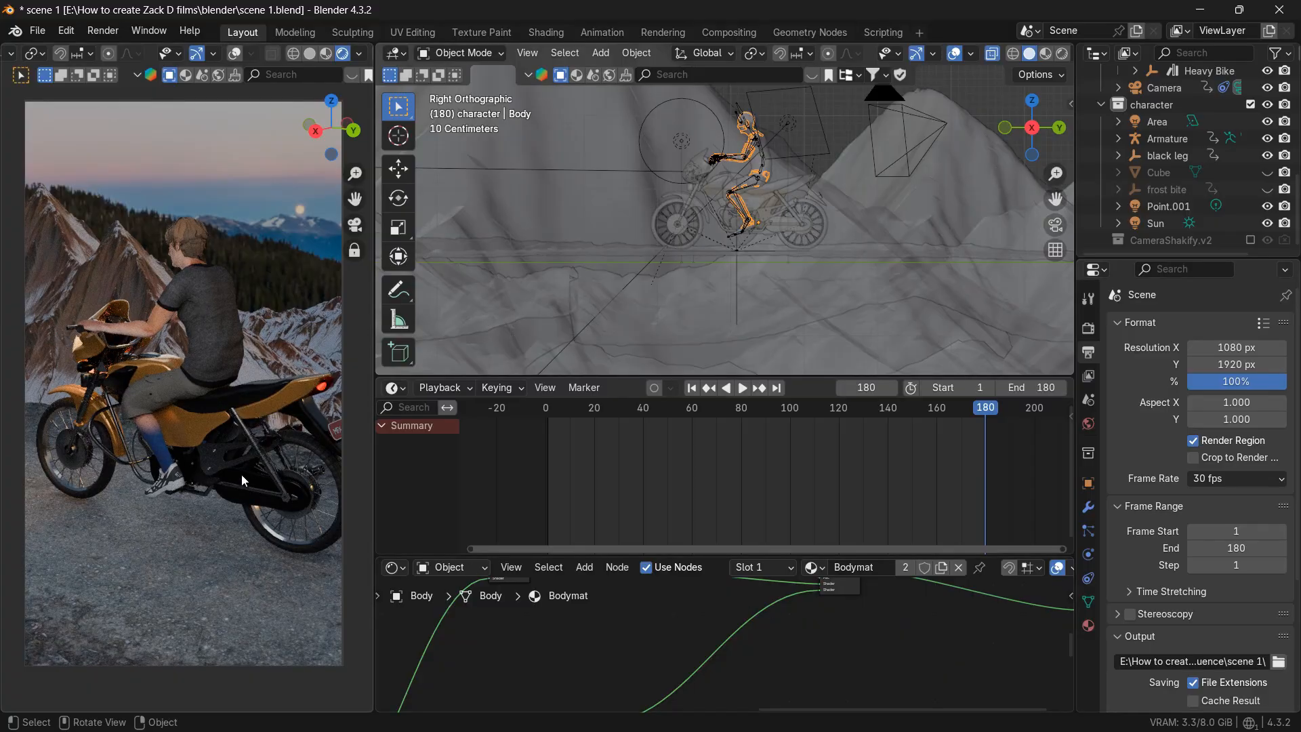
scroll(853, 668, "down", 2)
scroll(852, 667, "down", 3)
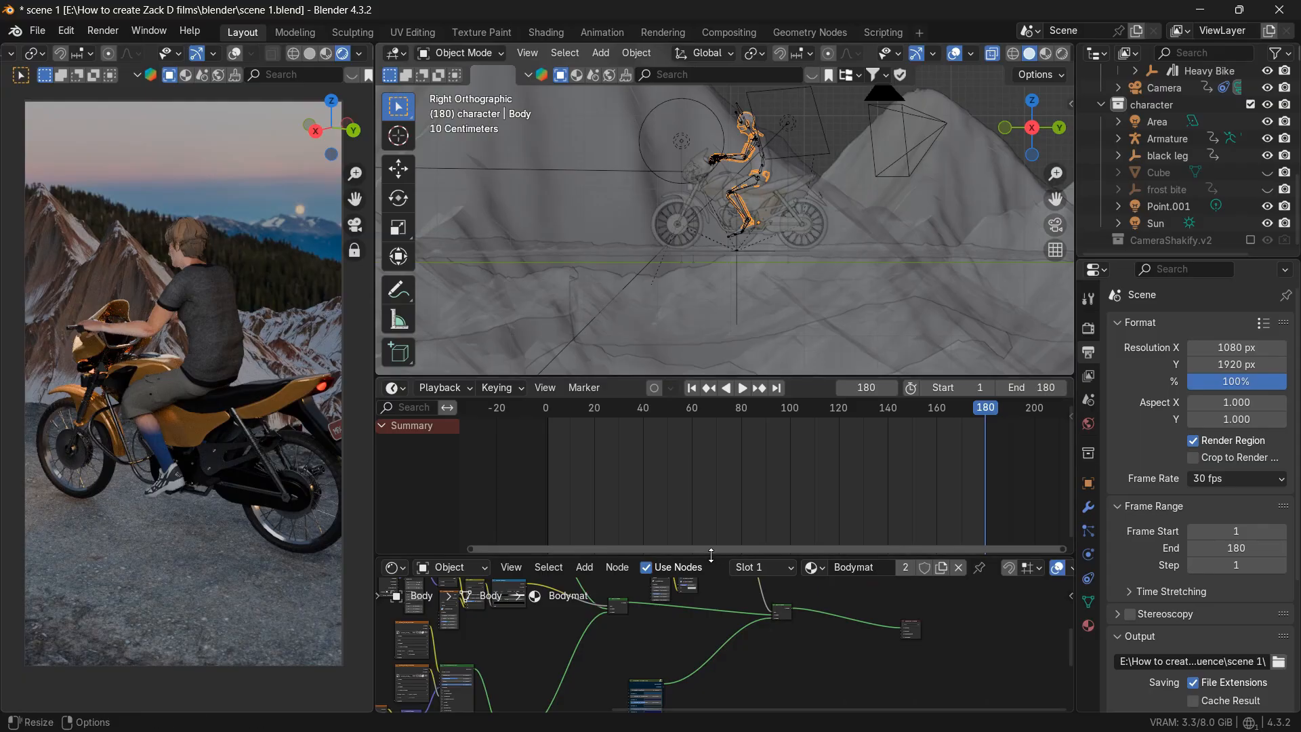
left_click_drag(713, 557, 713, 620)
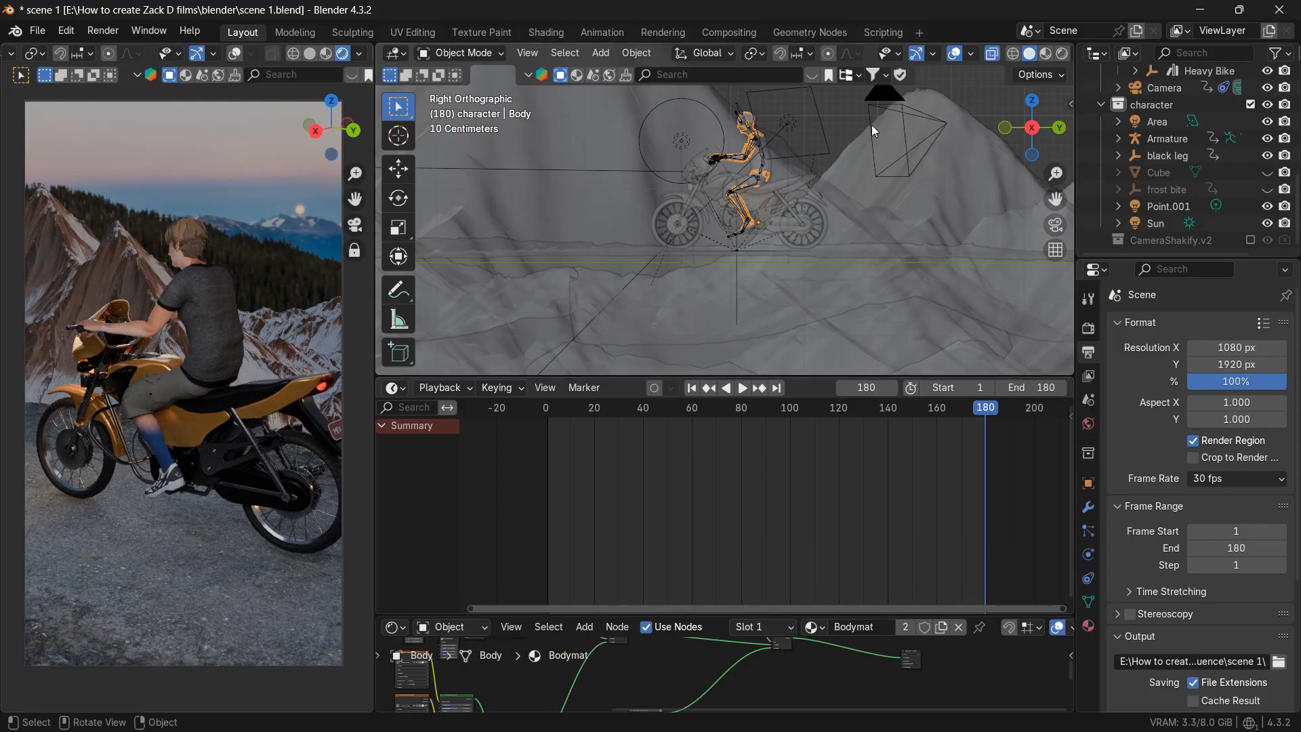
- Select the scene camera and compare its framing with the motorcycle shot in the YouTube Short in the browser
left_click(885, 100)
key("alt+Tab")
key("alt+Tab")
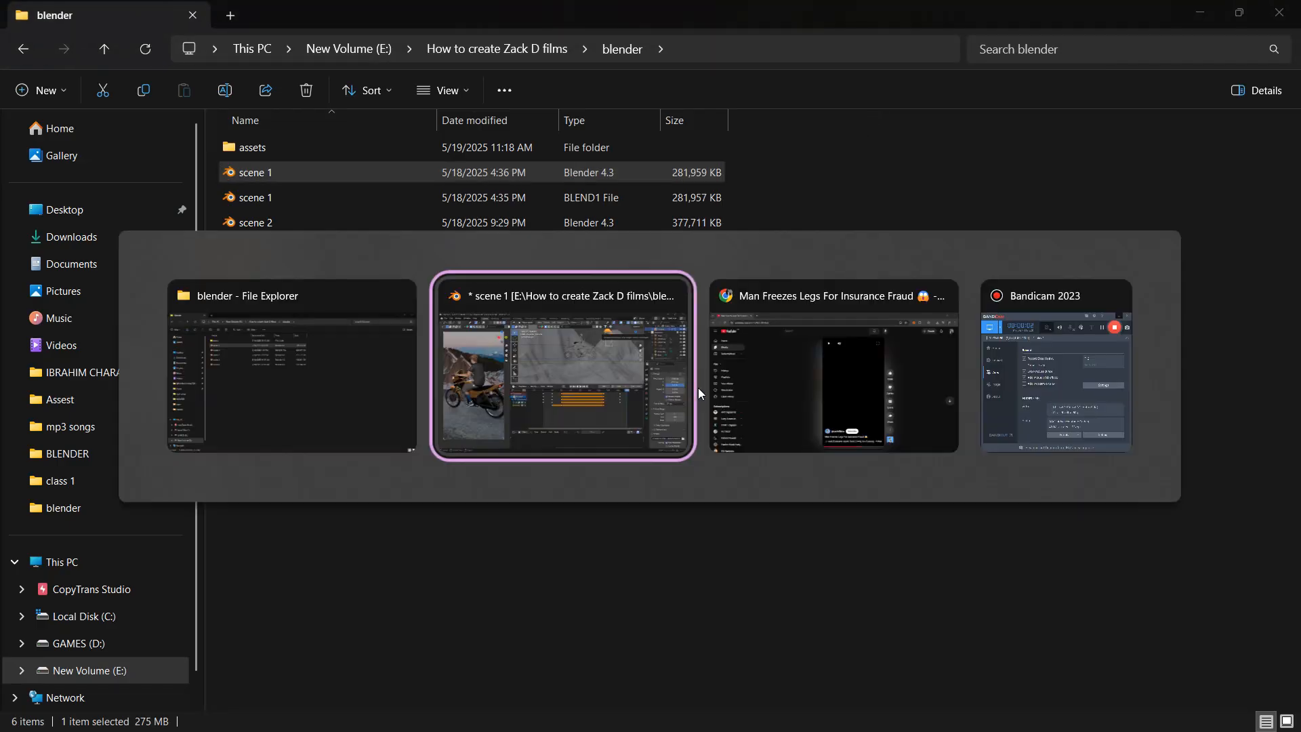
key("alt+Tab")
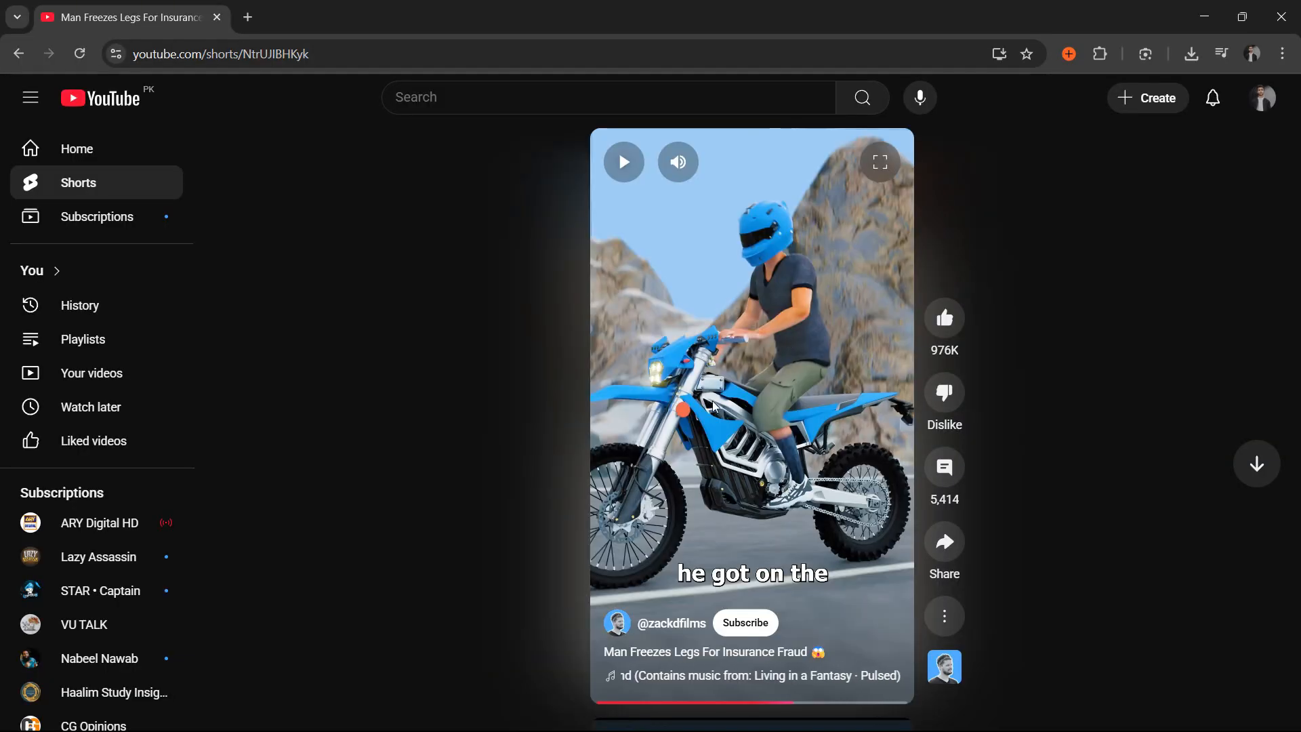
key("alt+Tab")
key("alt+Tab")
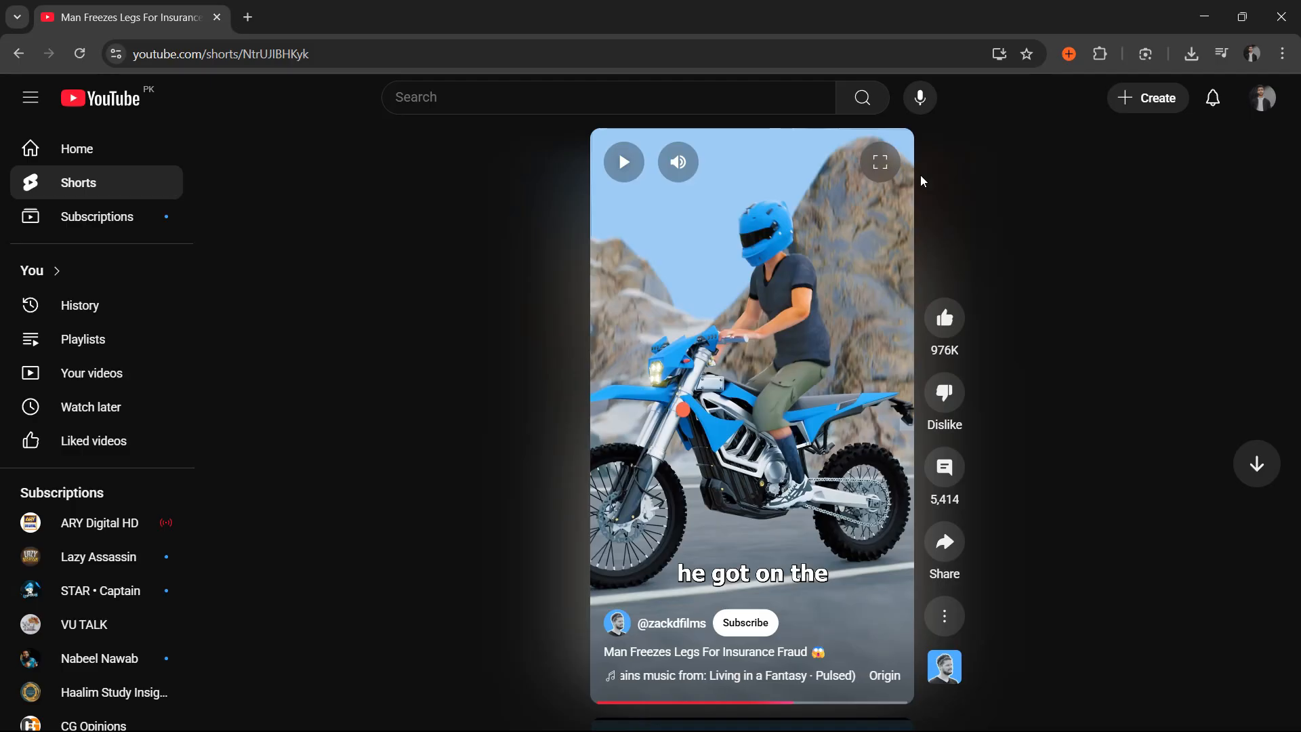
key("alt+Tab")
- In top view, move the camera alongside the motorcycle and rotate it to face the rider from the side
left_click(1032, 102)
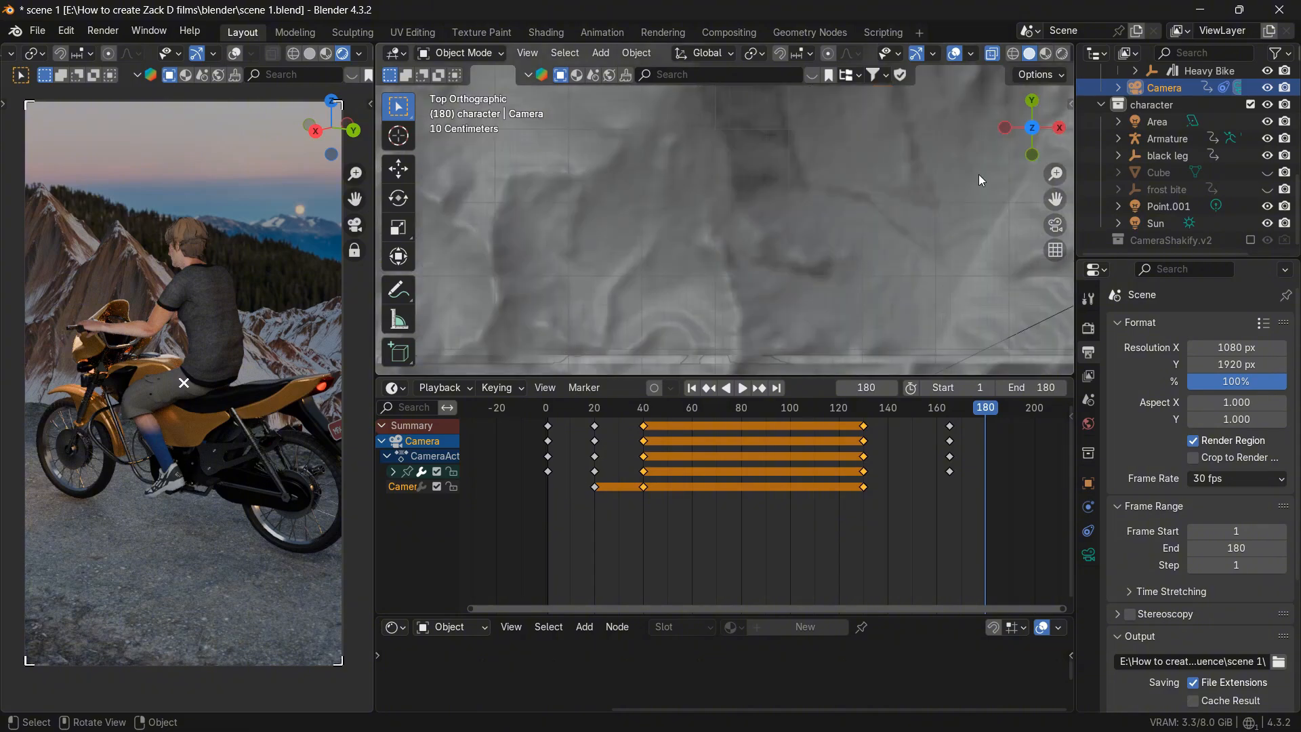
key("g")
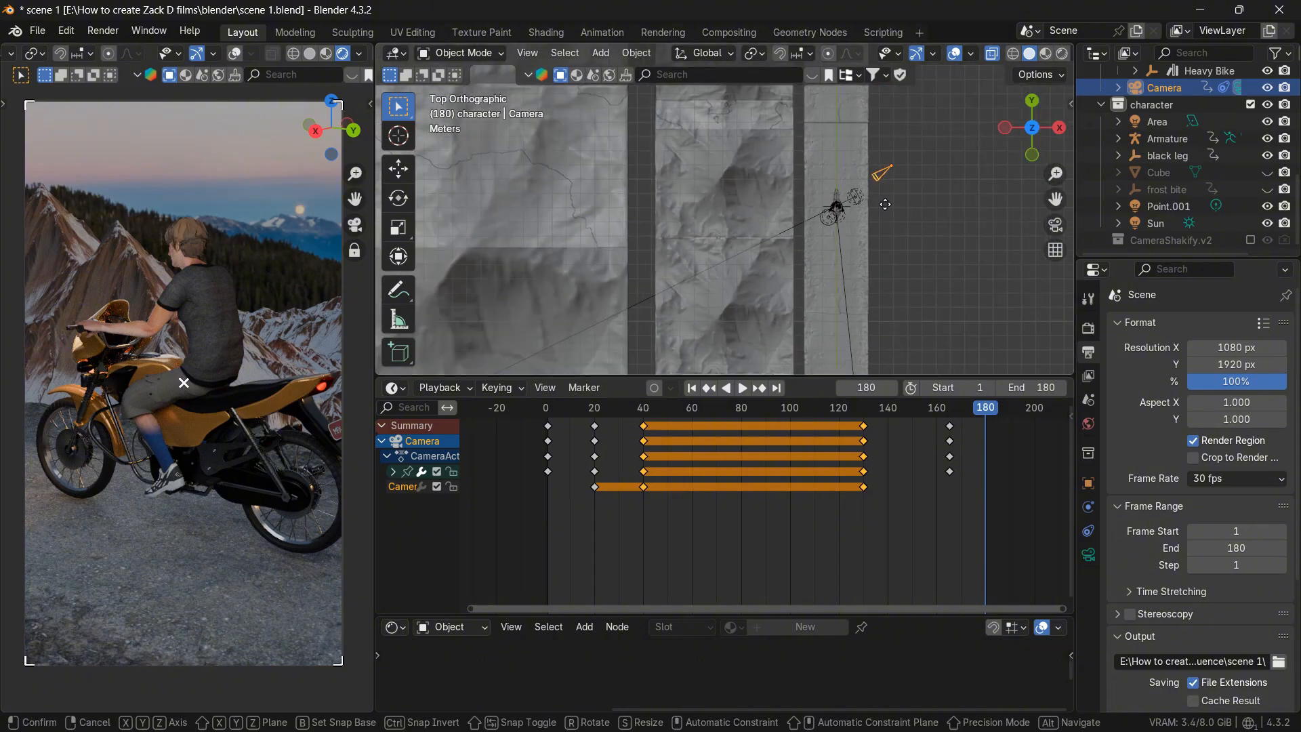
left_click(885, 244)
key("r")
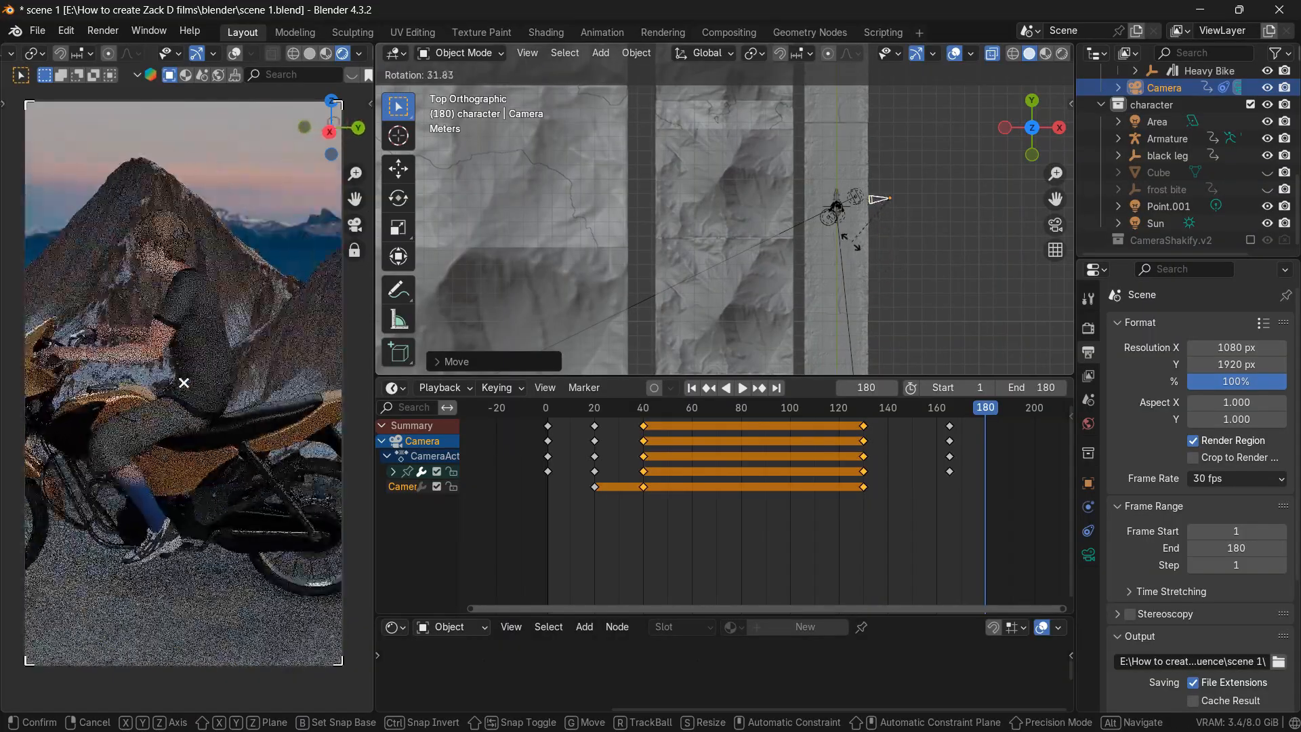
left_click(832, 225)
- Move the camera further towards the front of the motorcycle and rotate it about 15° to reframe the rider
key("g")
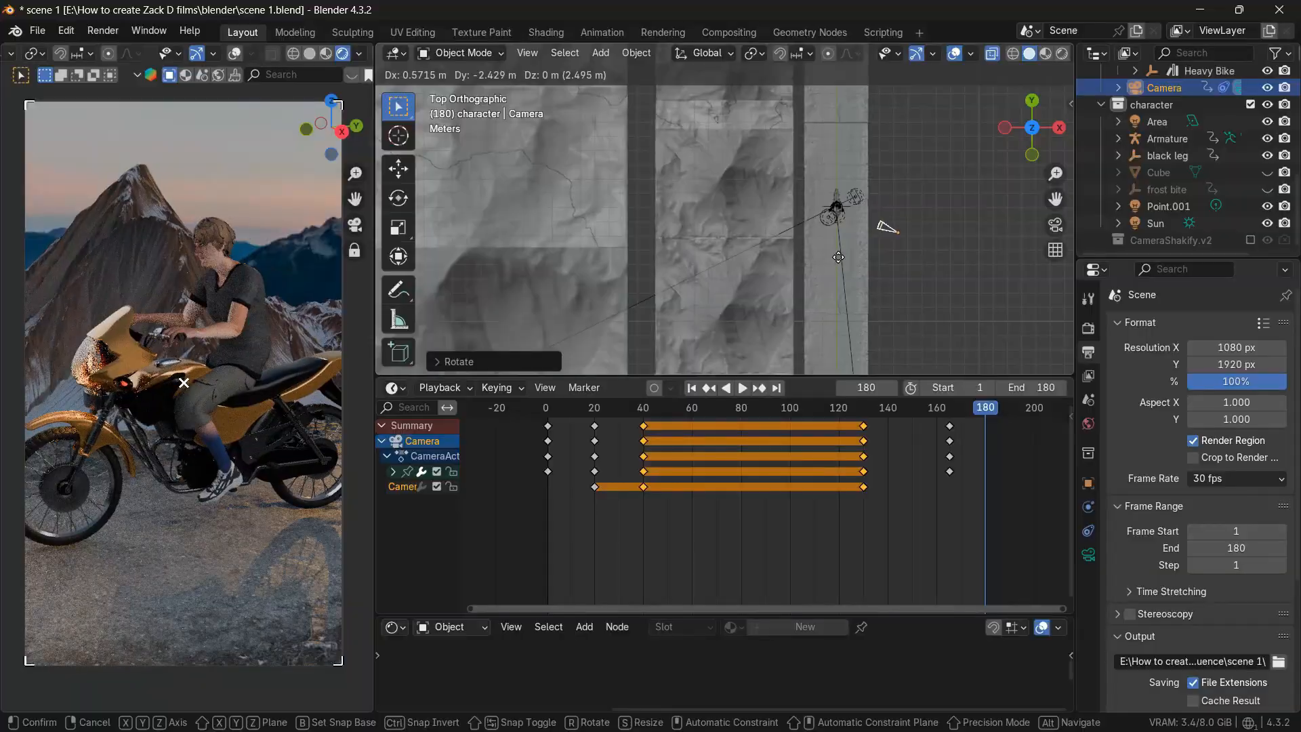
left_click(901, 244)
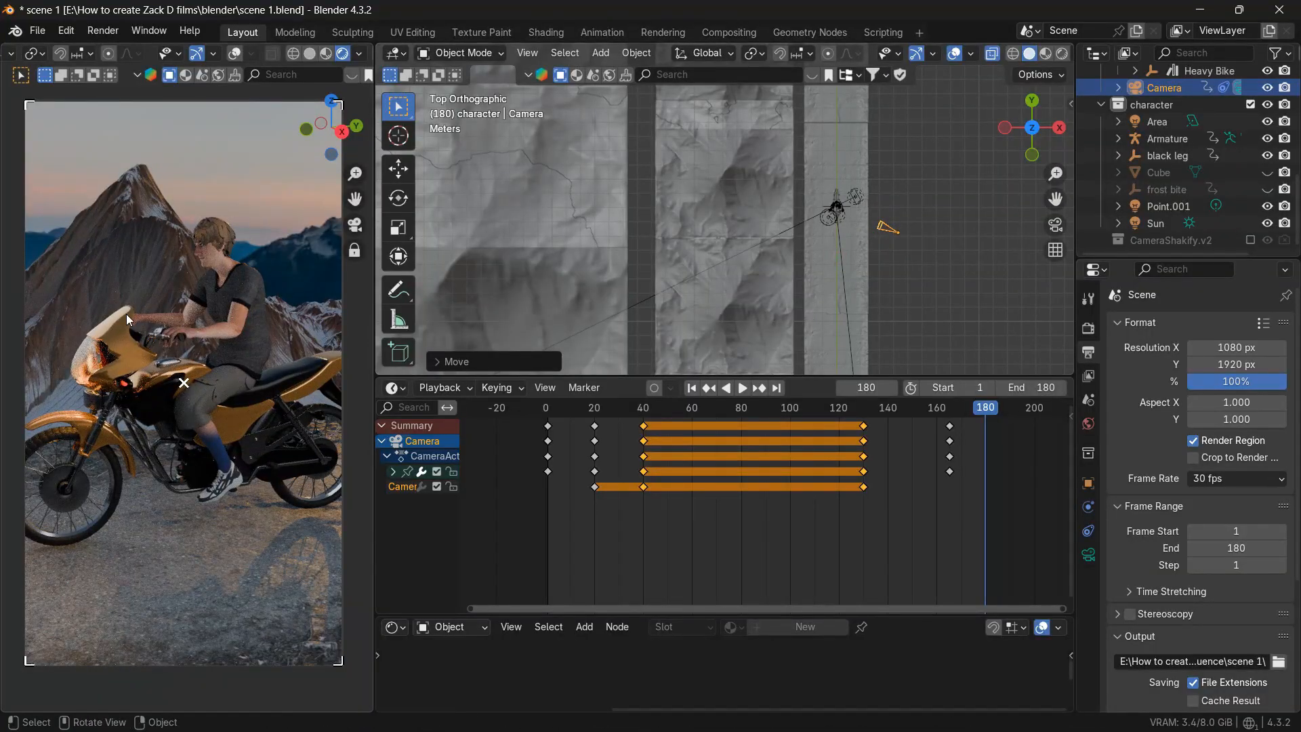
key("g")
left_click(851, 294)
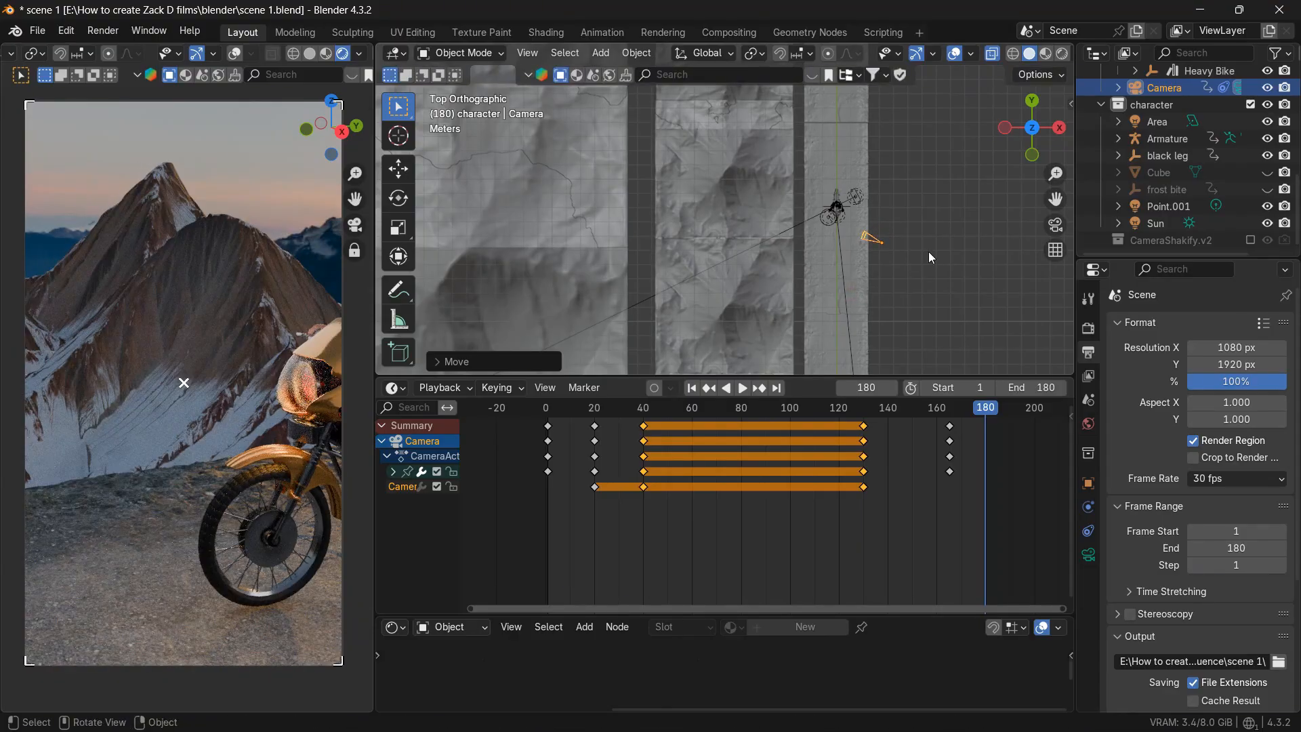
key("r")
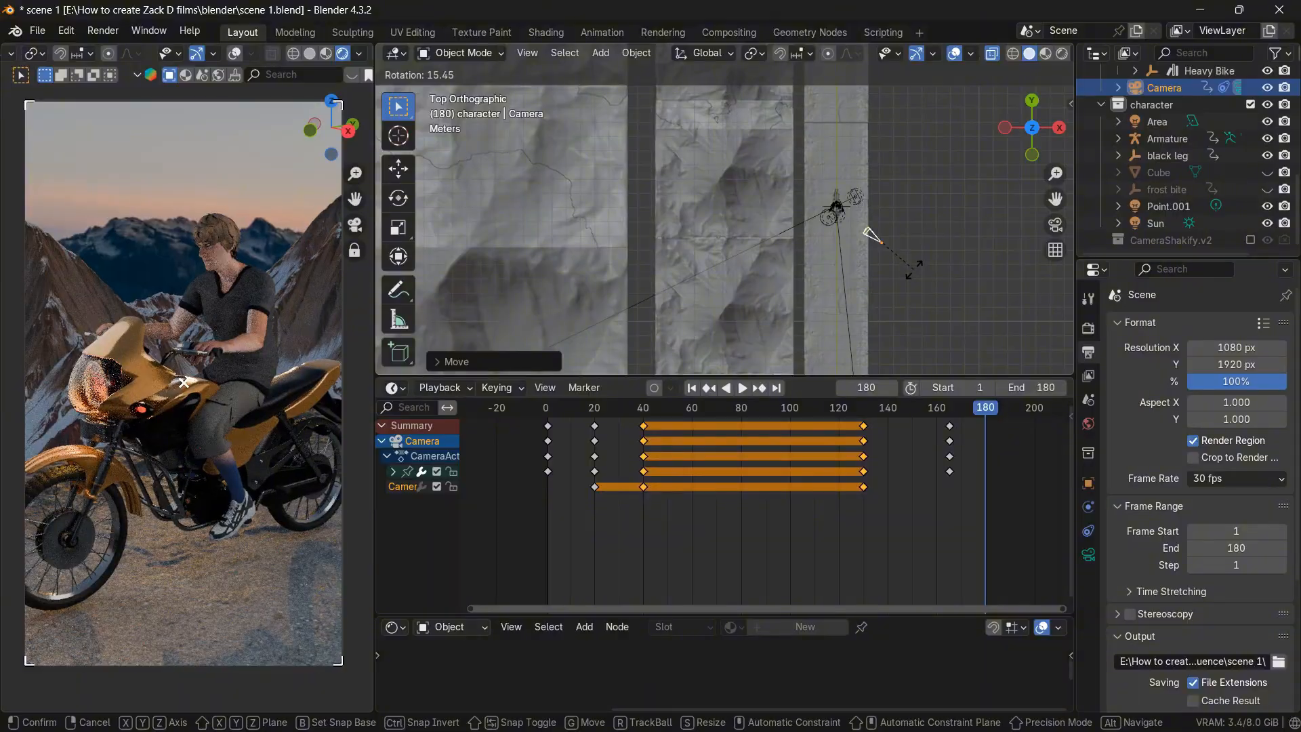
left_click(915, 274)
- Pull the camera back about 0.24 m along its local Z axis and look through it in the main viewport
key("g")
key("z")
key("z")
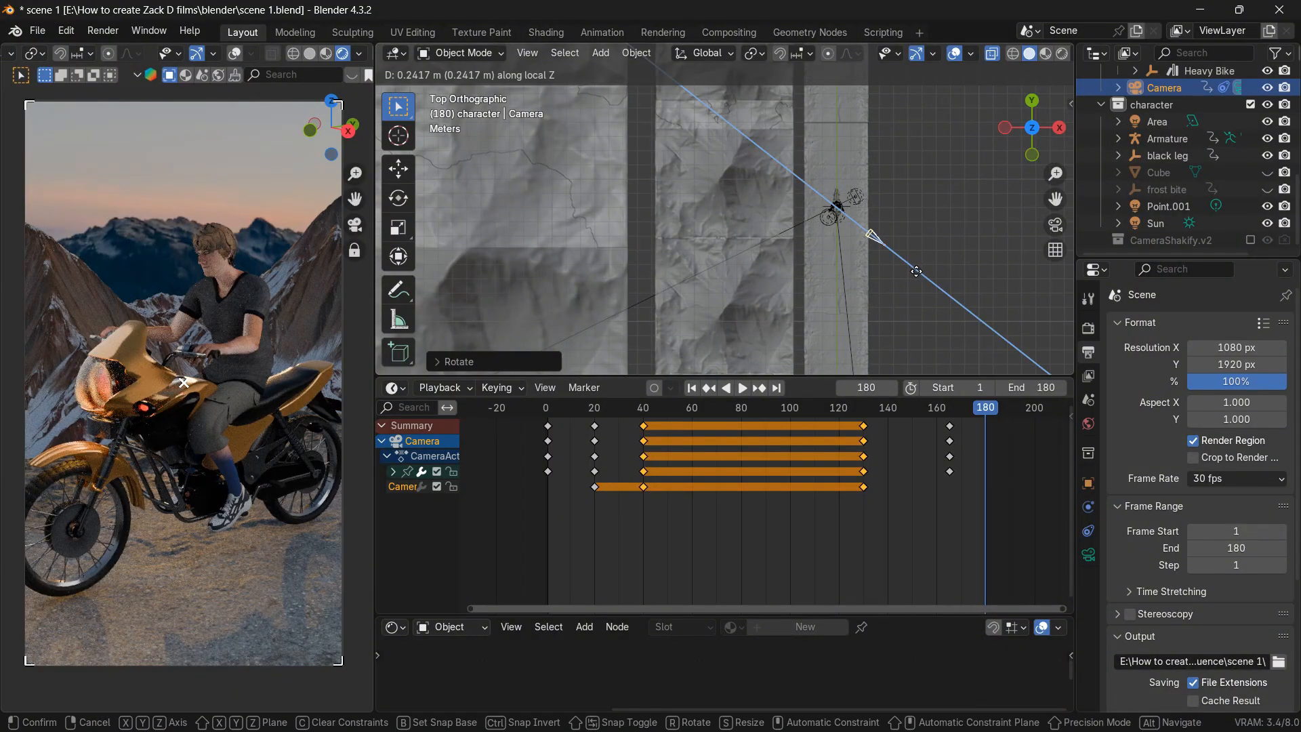
left_click(916, 271)
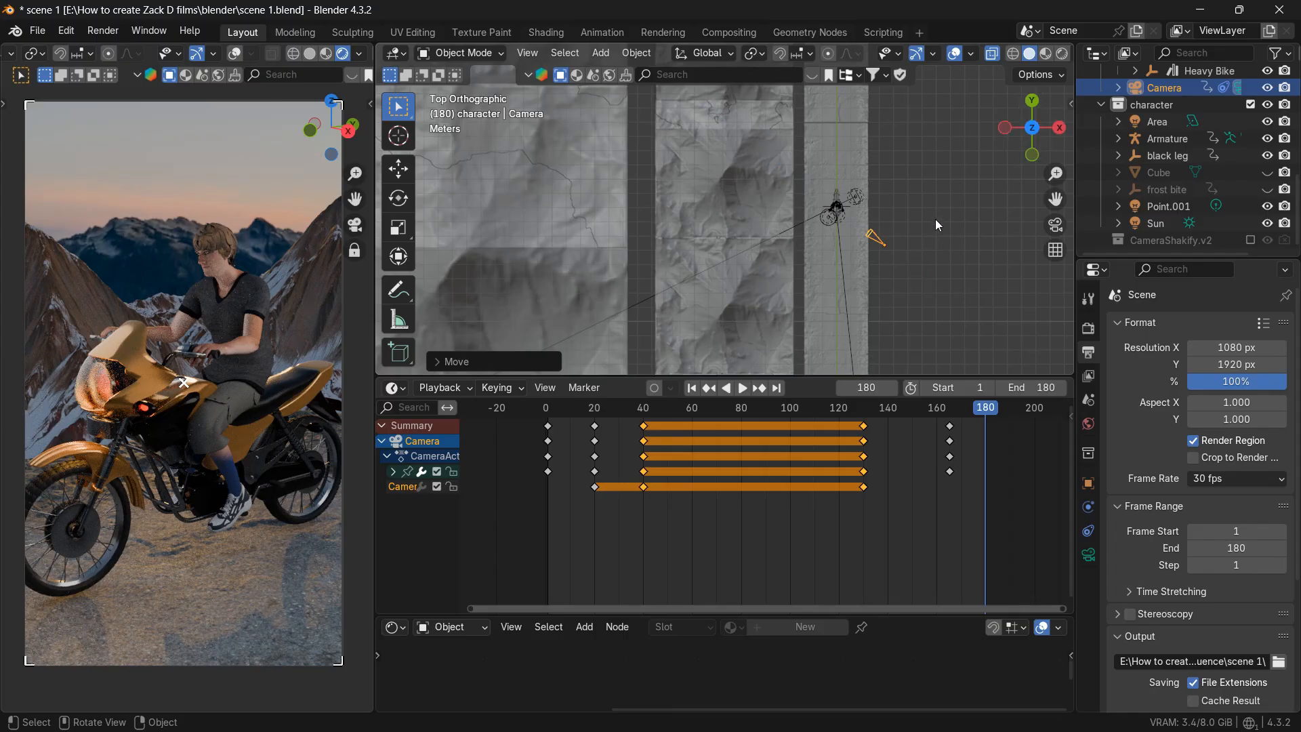
left_click(1054, 226)
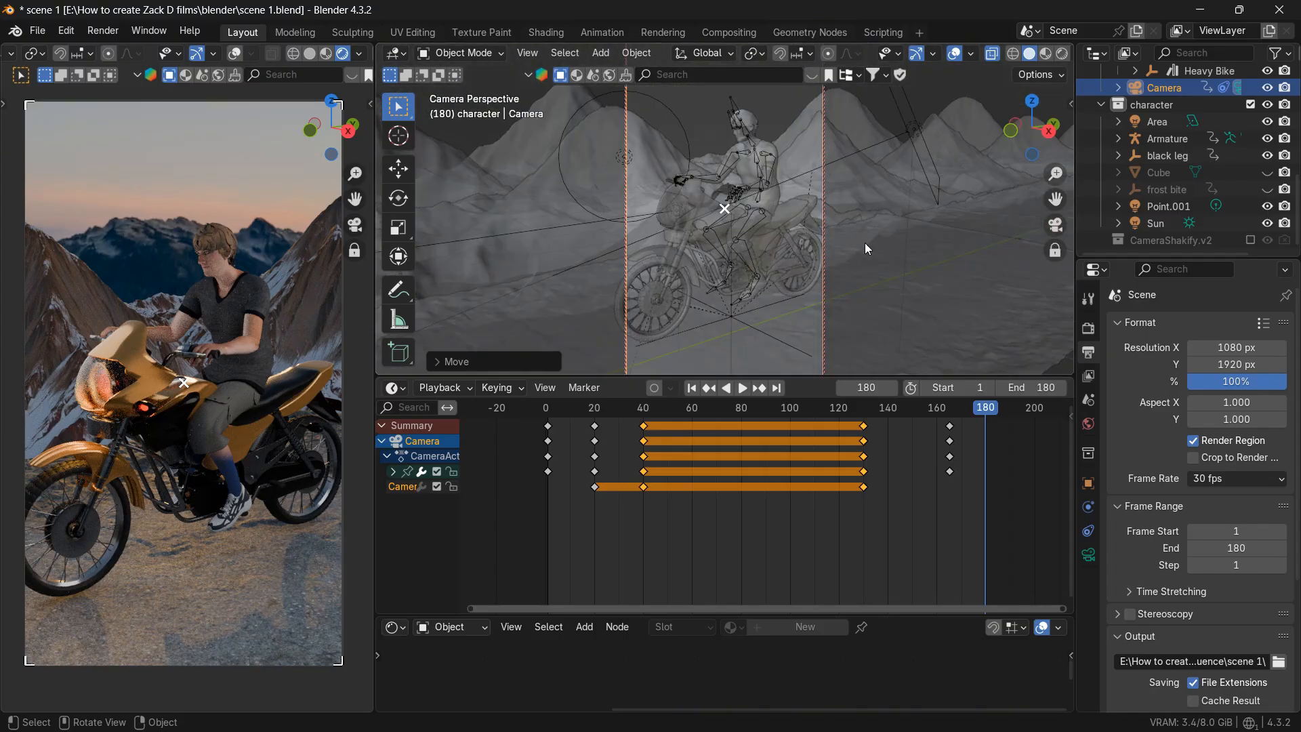
- Orbit the camera slightly around the motorcycle, check its placement from the top view, and return to the camera view
left_click_drag(1045, 121, 1058, 112)
left_click(1061, 223)
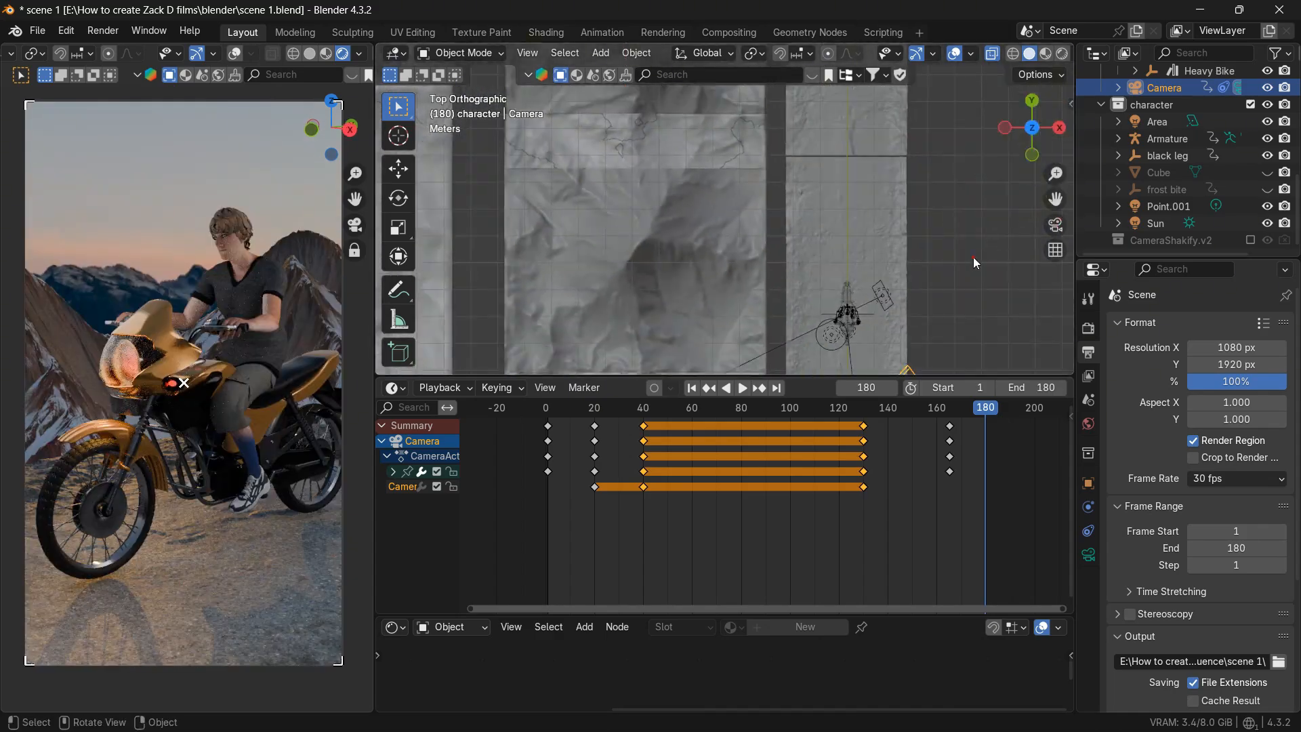
left_click(946, 303)
left_click(847, 315)
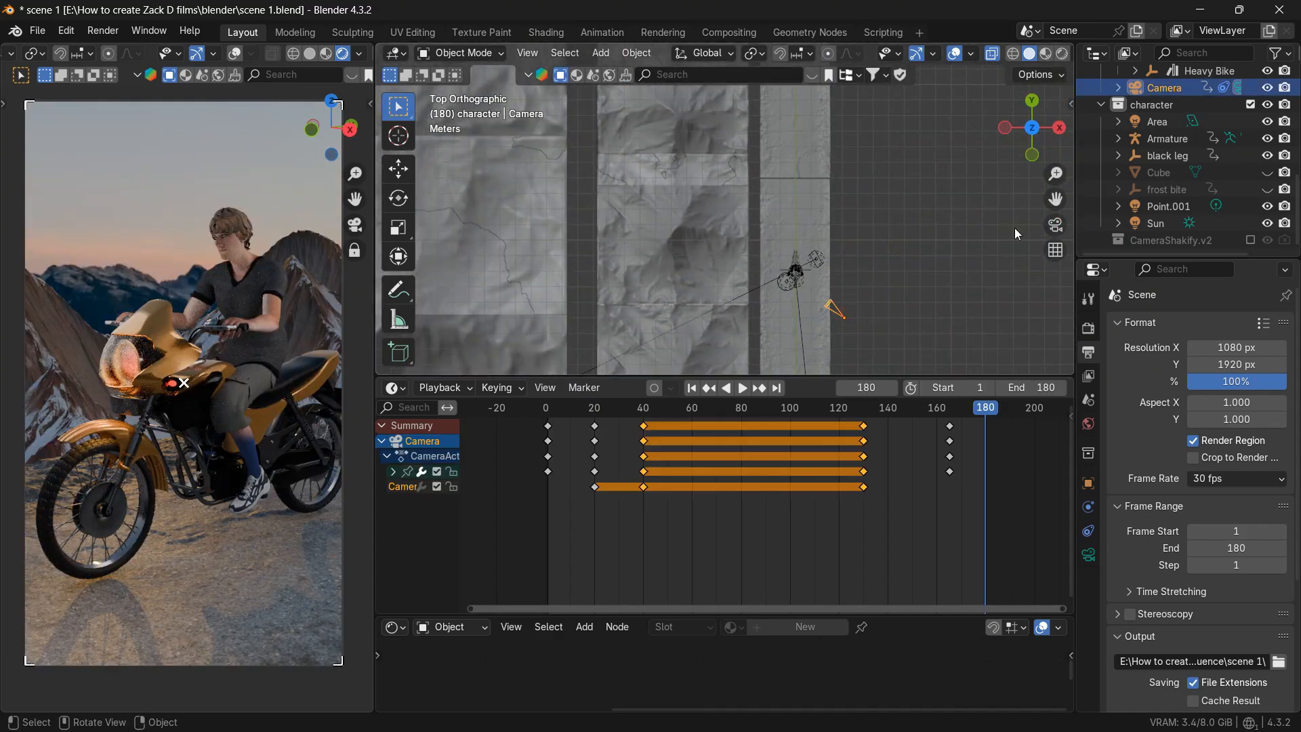
key("KP_Decimal")
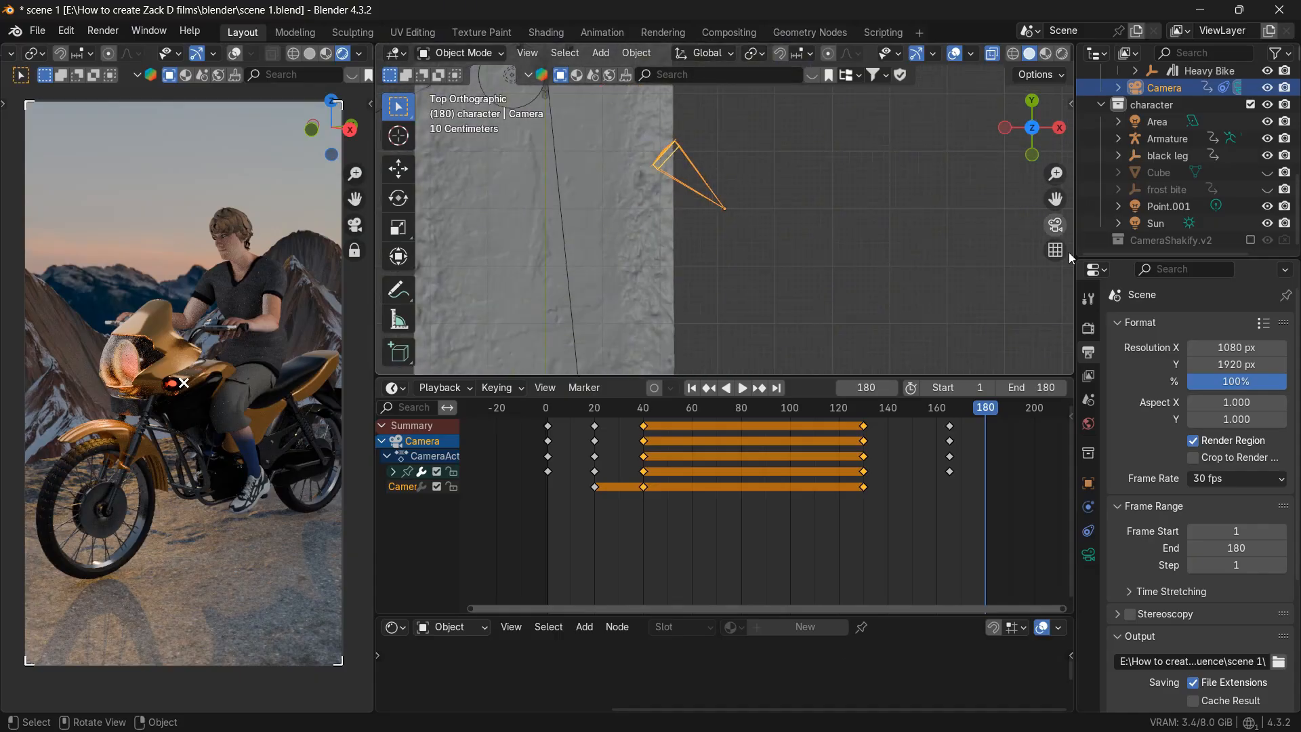
left_click(1058, 224)
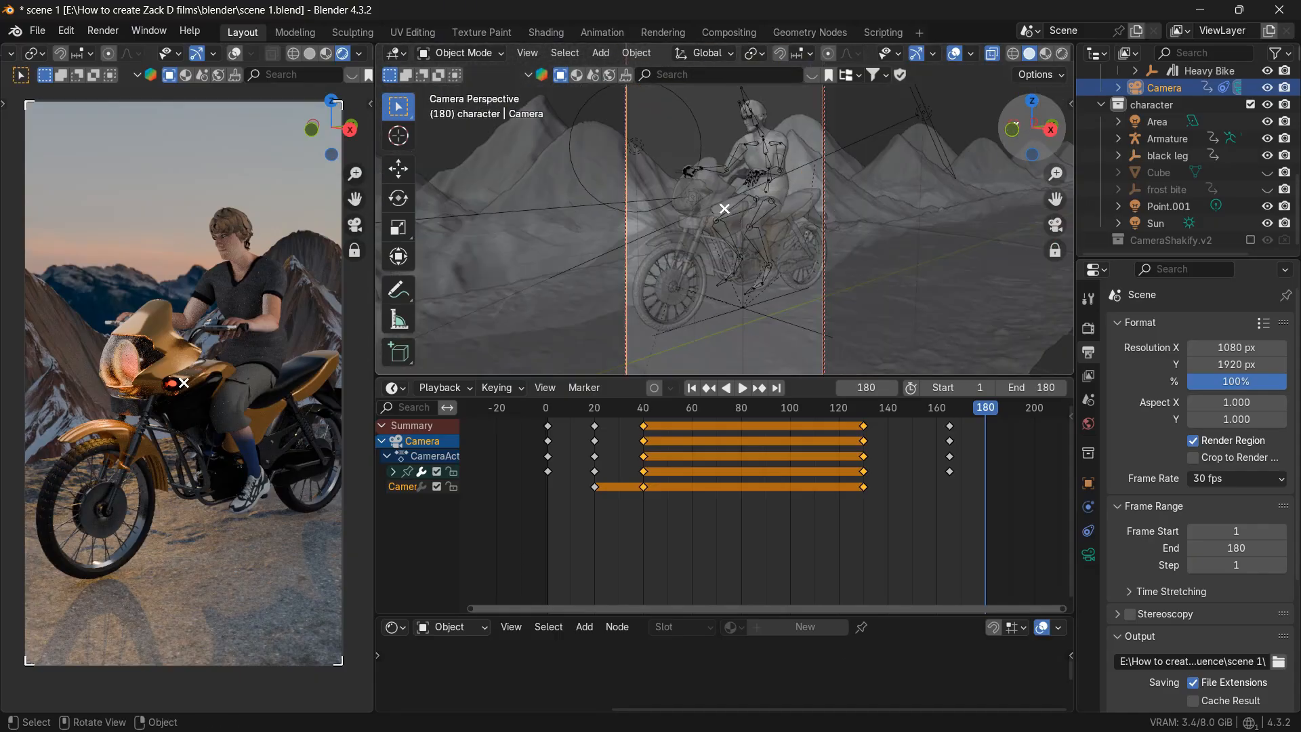
- Try to reframe the motorcycle and rider by orbiting and panning through the camera view
mouse_move(1030, 132)
left_mouse_down()
mouse_move(1023, 155)
mouse_move(1039, 140)
mouse_move(1031, 123)
left_mouse_up()
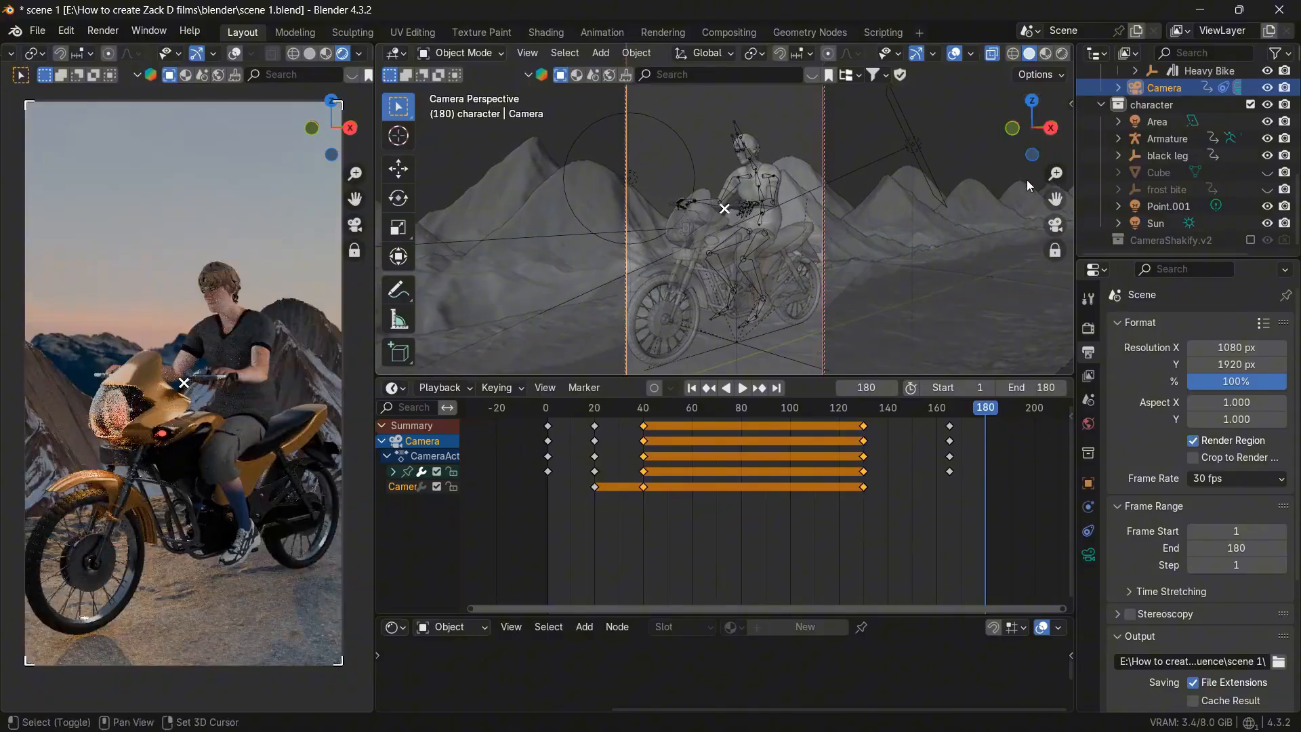
left_click_drag(1055, 199, 1047, 173)
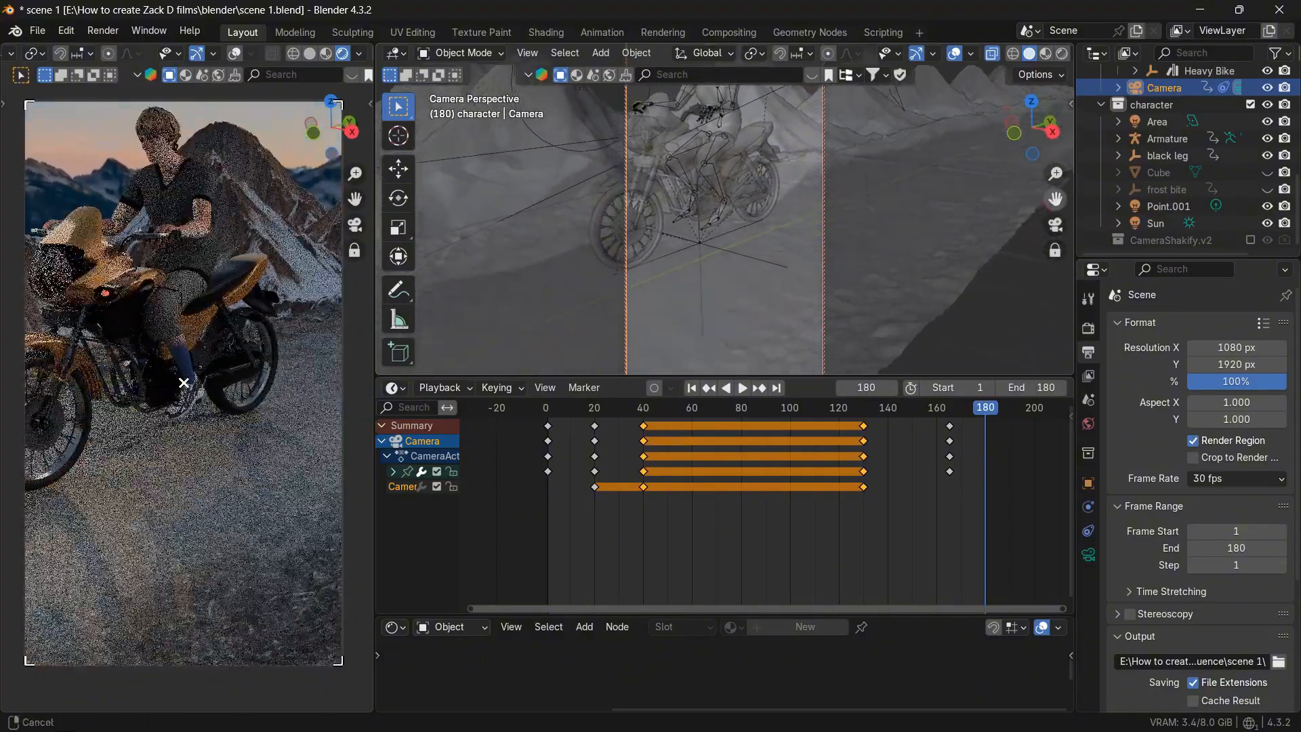
left_click_drag(1030, 129, 1032, 137)
left_click_drag(1055, 199, 1054, 176)
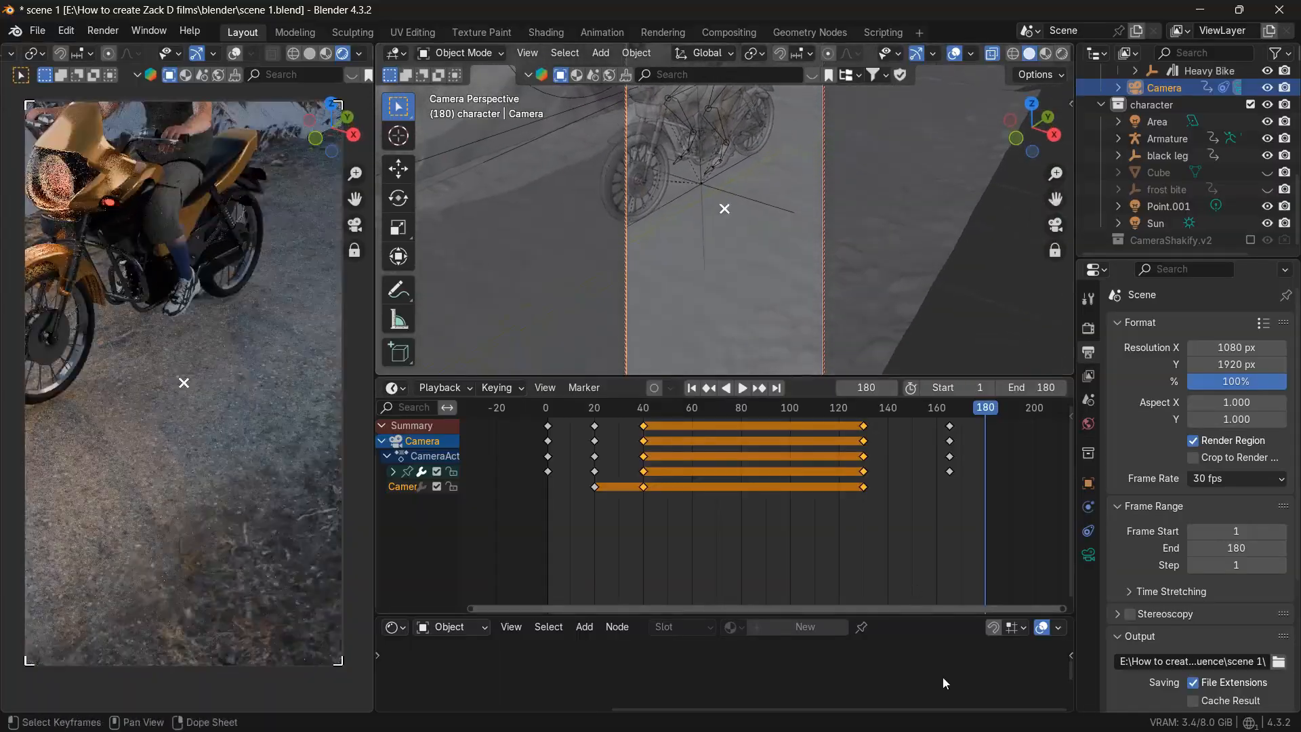
- Inspect the camera's two CameraShakify constraints and delete both of them
left_click(1087, 554)
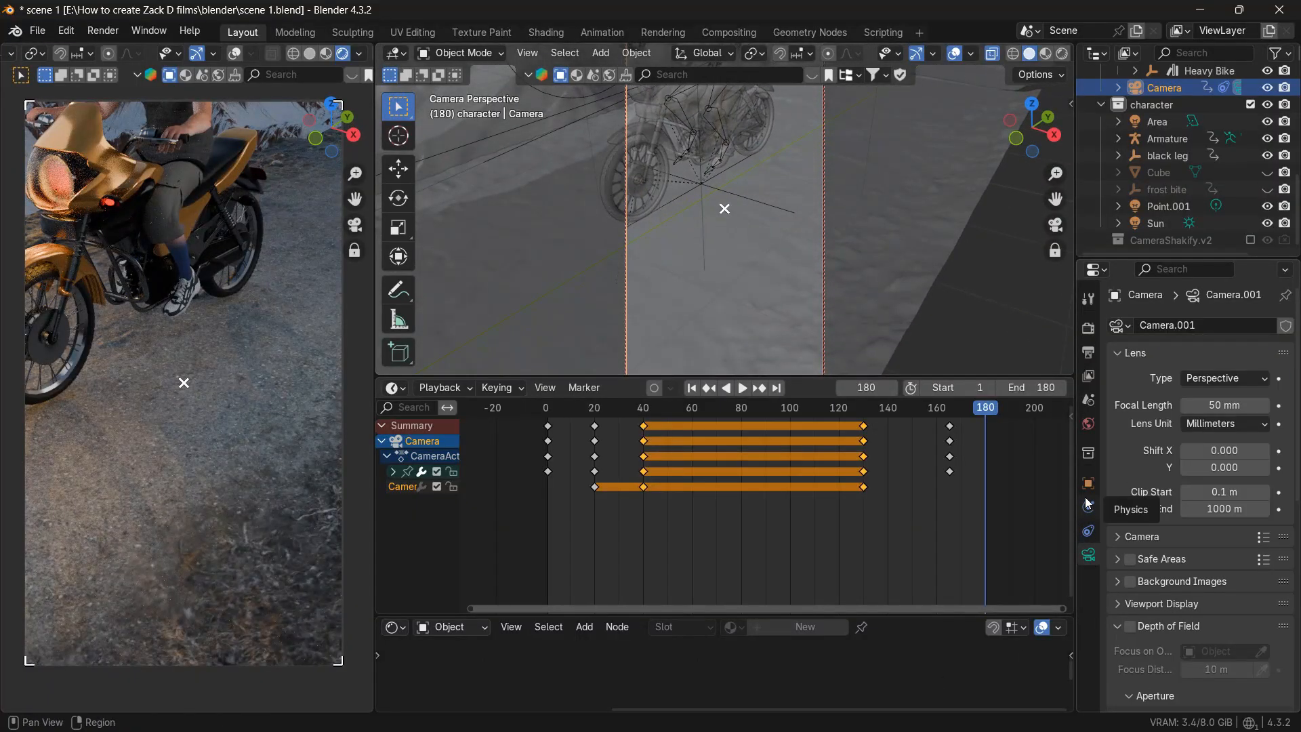
left_click(1086, 505)
left_click(1086, 531)
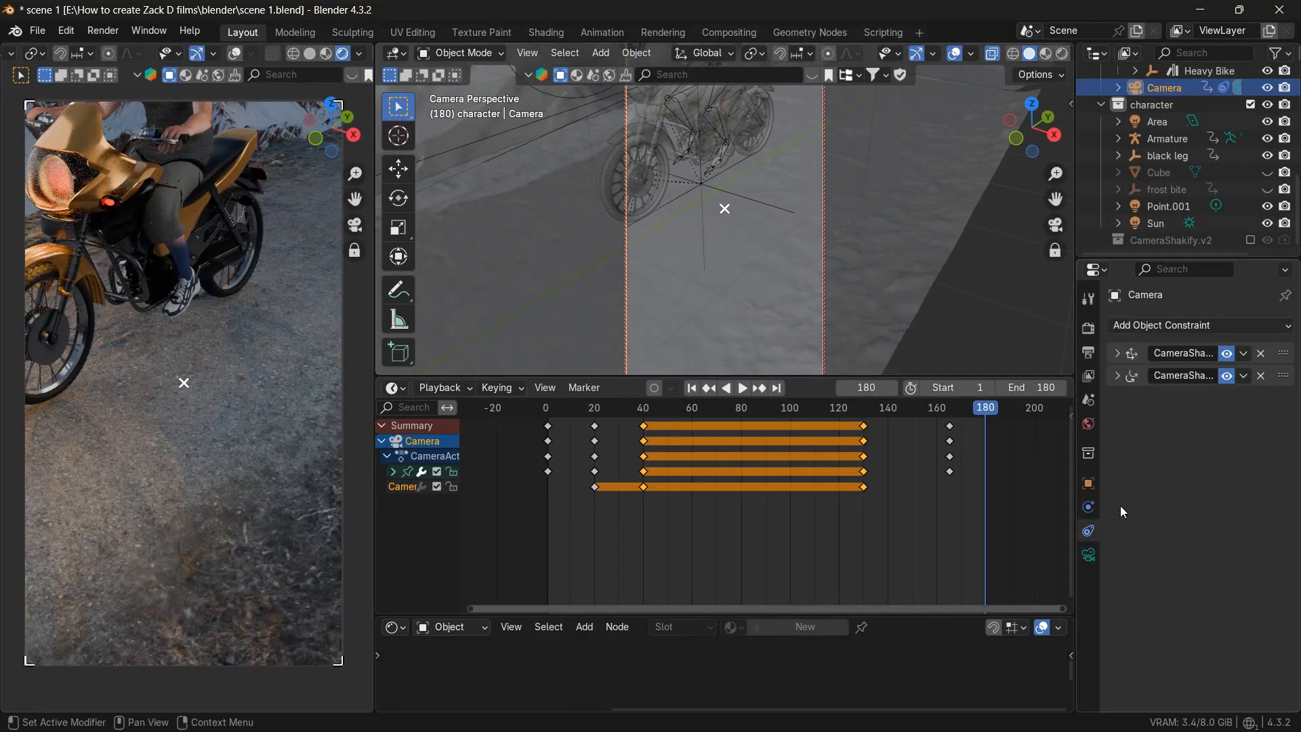
left_click(1117, 376)
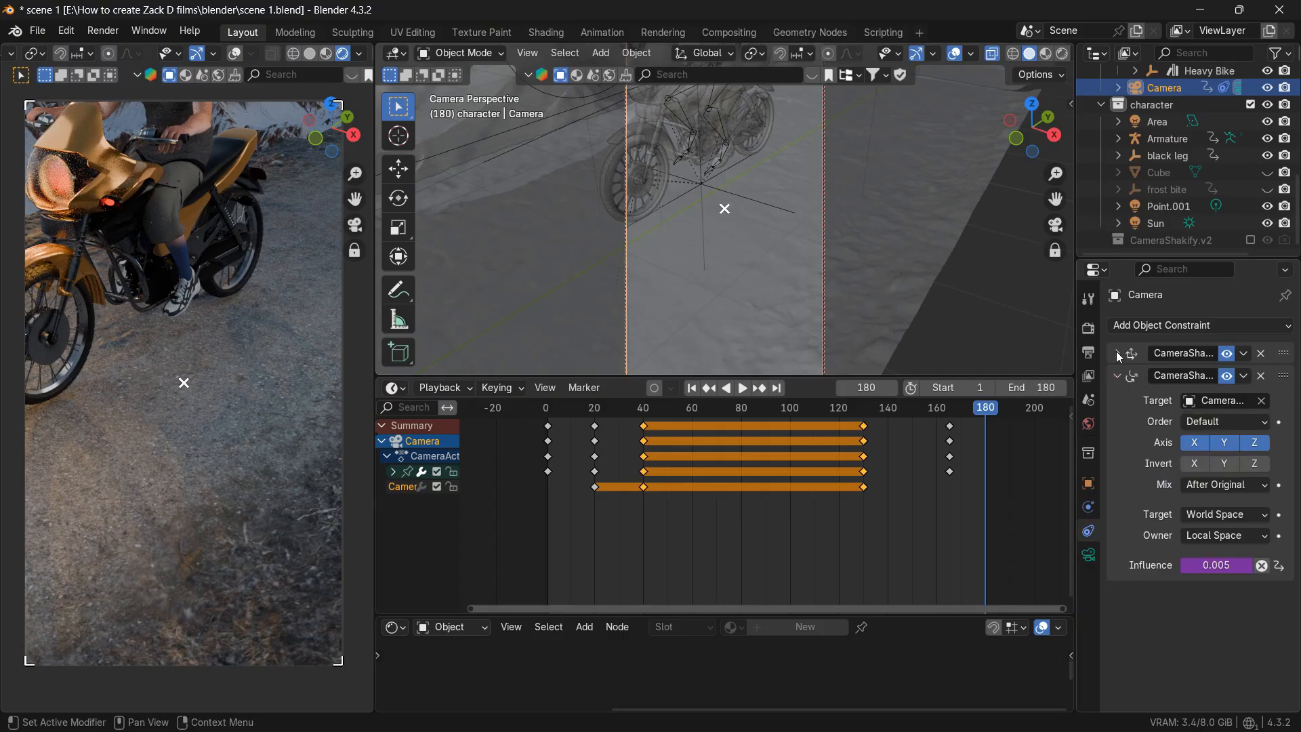
left_click(1118, 353)
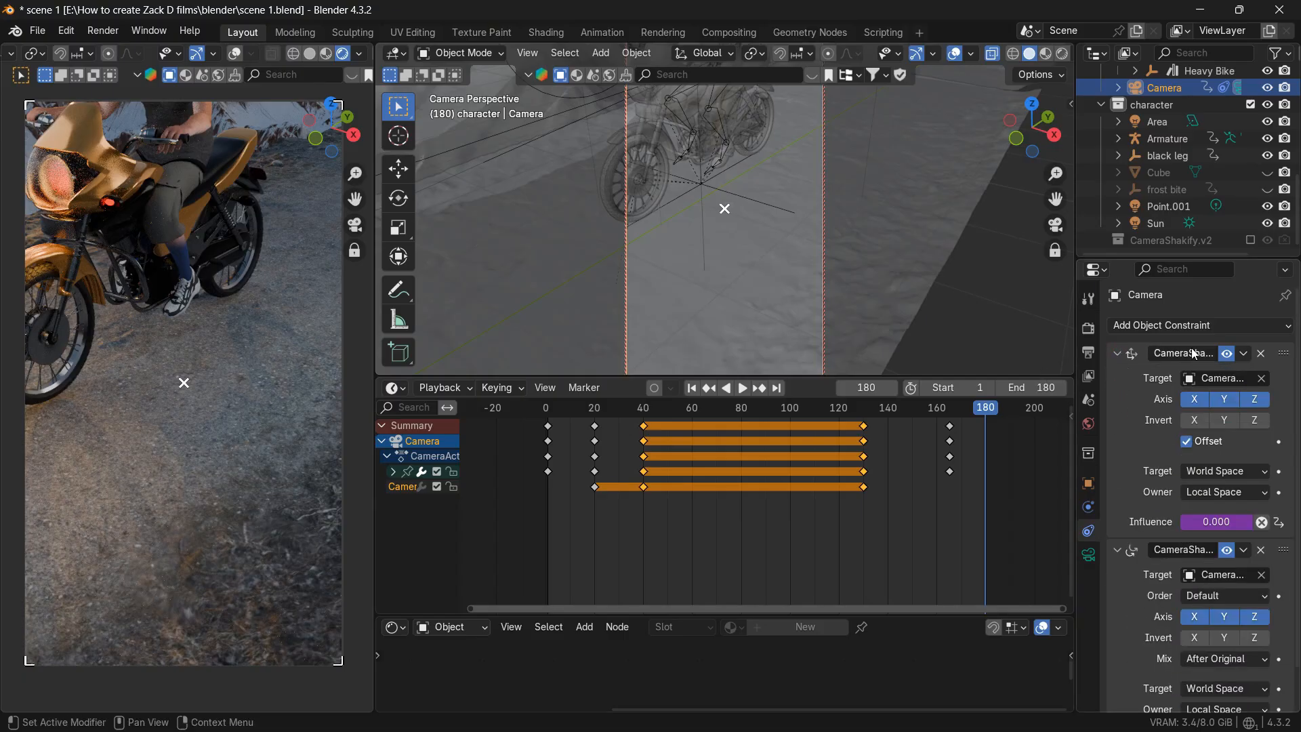
left_click(1260, 353)
left_click(1261, 353)
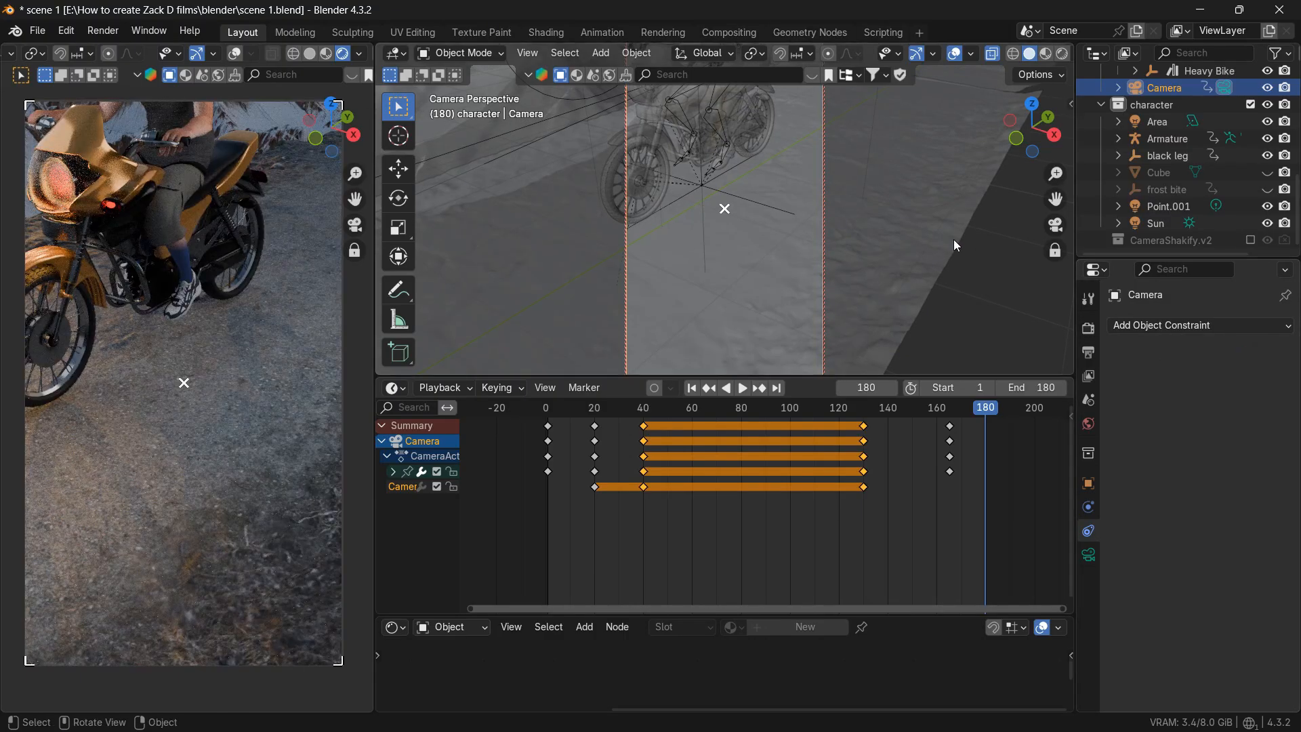
- Delete all of the camera's existing keyframes from the timeline
left_click(939, 289)
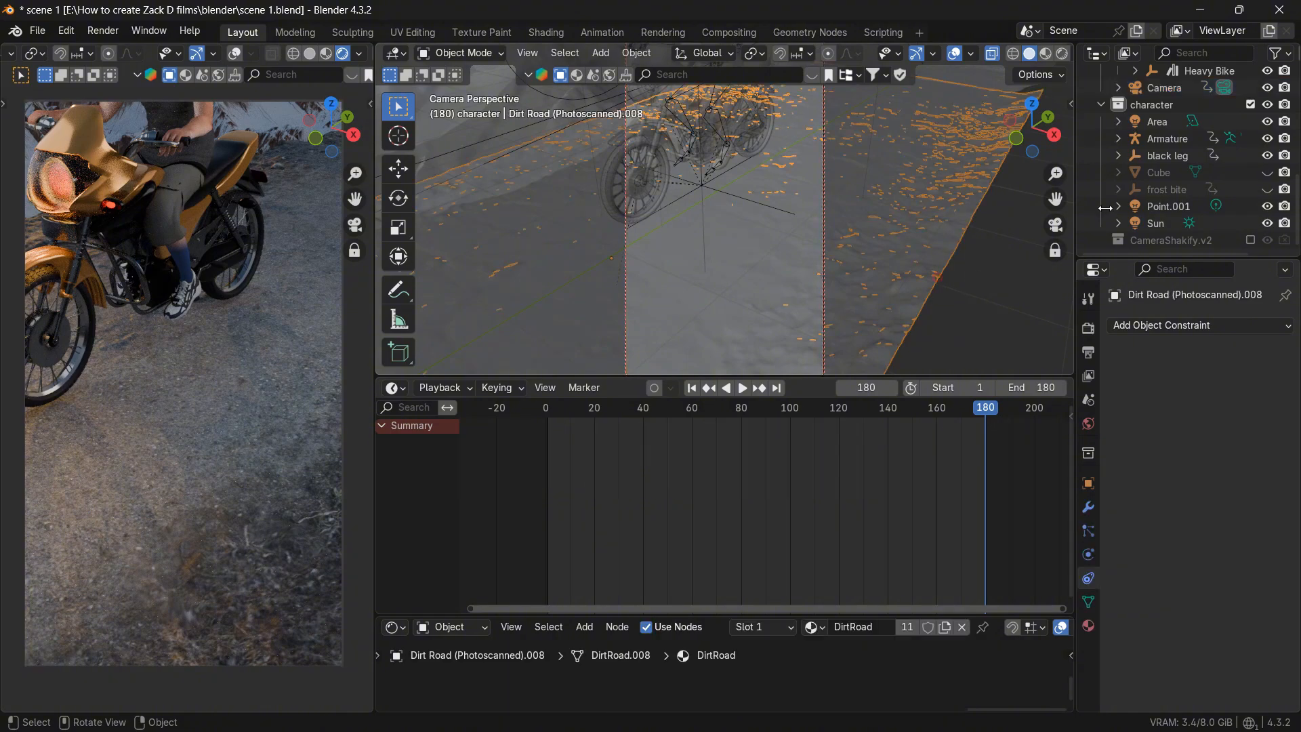
left_click(1167, 89)
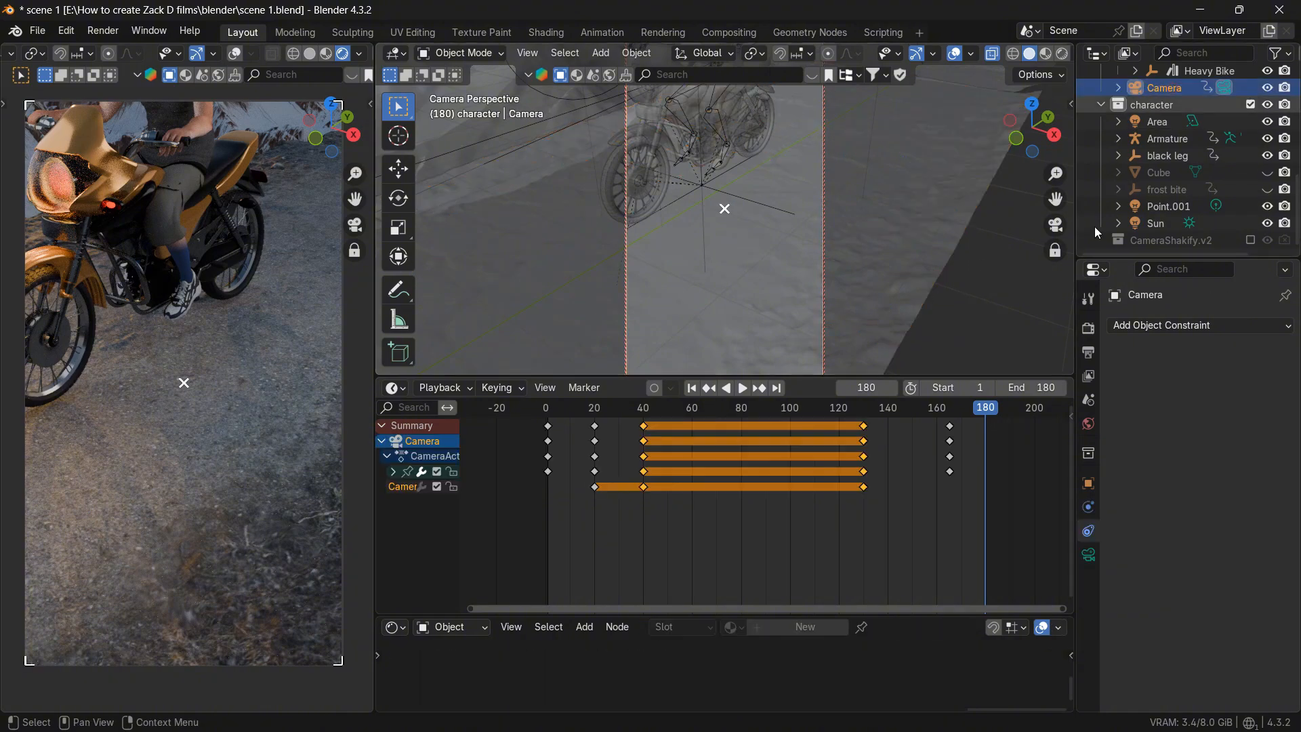
key("x")
left_click(735, 515)
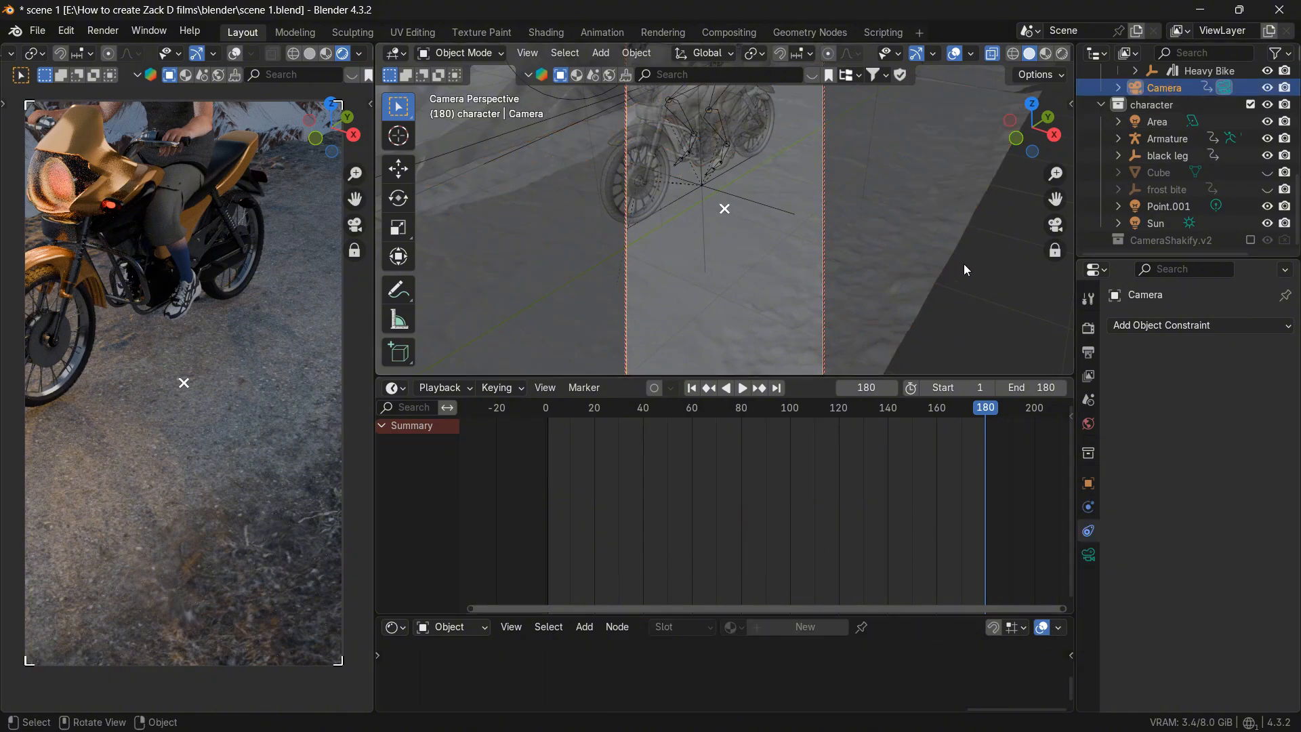
- Orbit and pan the camera view so the whole motorcycle and rider sit in the frame with the mountains behind
left_click_drag(1028, 137, 1028, 170)
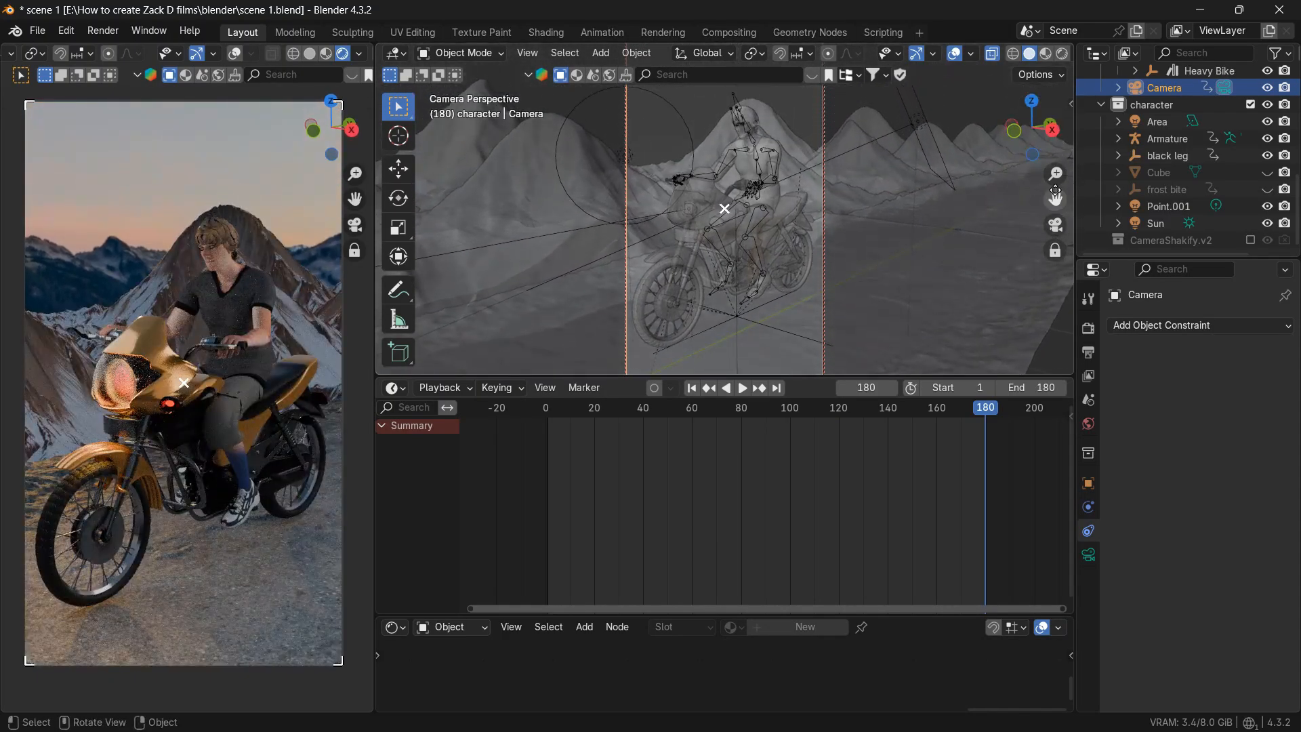
left_click_drag(1048, 166, 1038, 135)
left_click_drag(1055, 198, 1056, 174)
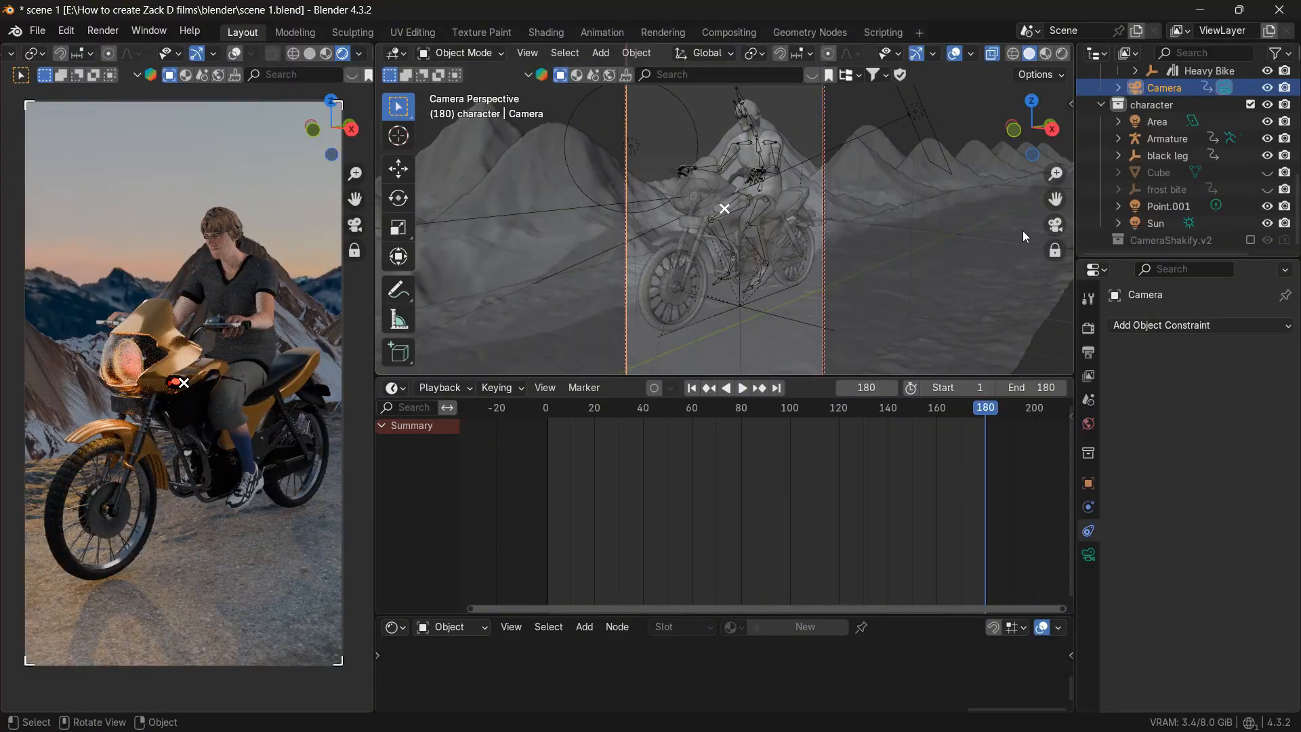
- Unhide the Cube in the character collection, toggling it to compare the rendered preview with and without it
left_click(1267, 172)
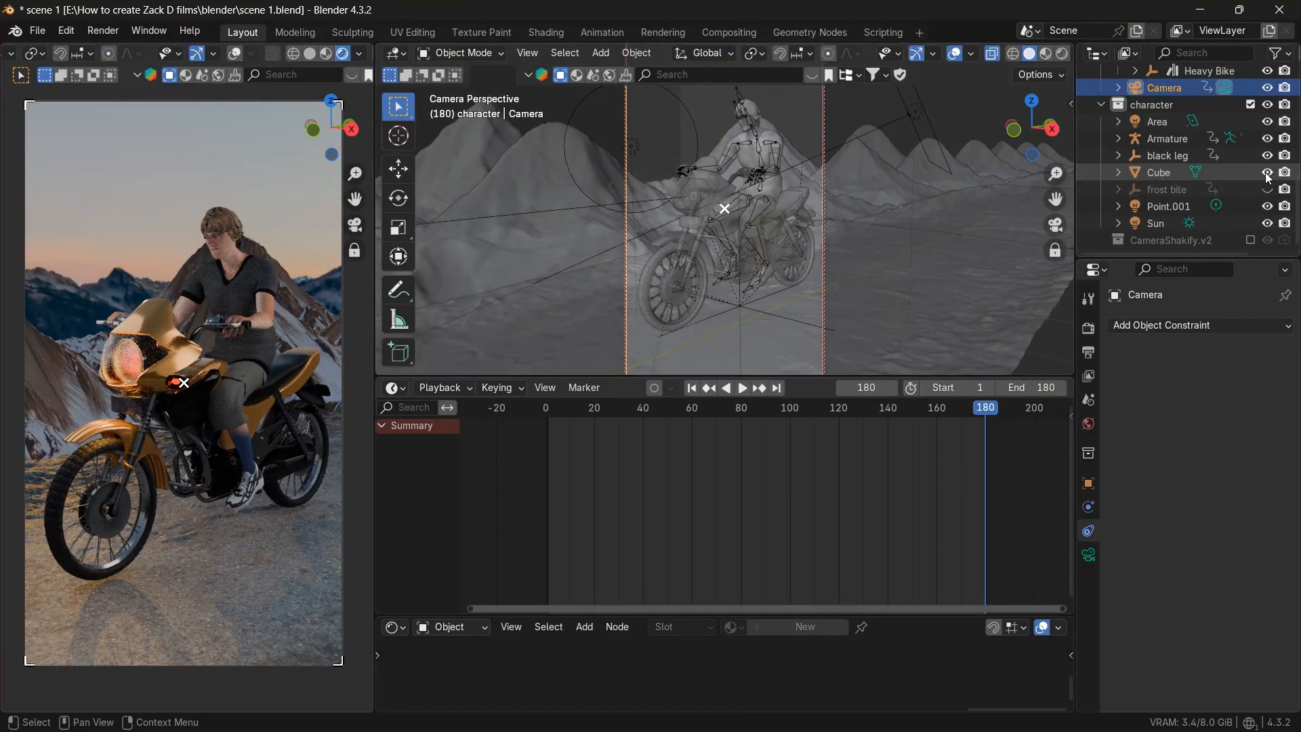
left_click(1267, 173)
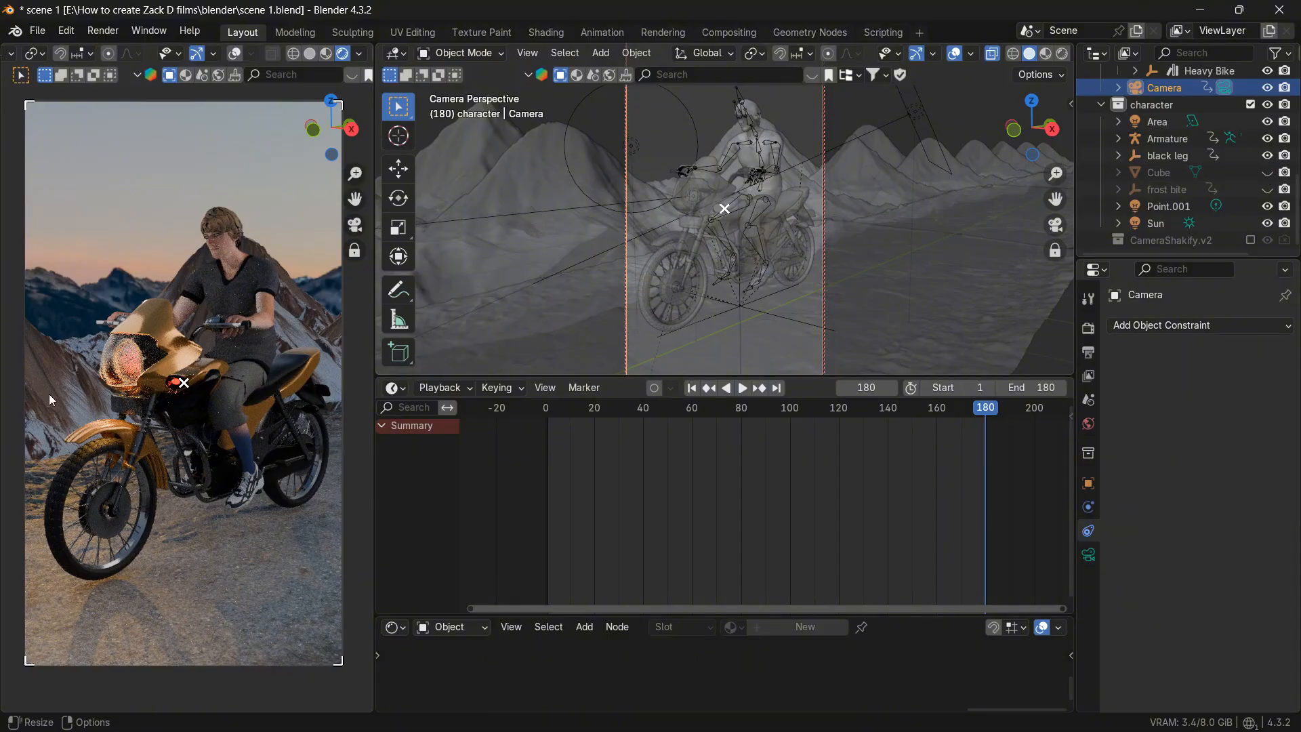
left_click(1266, 173)
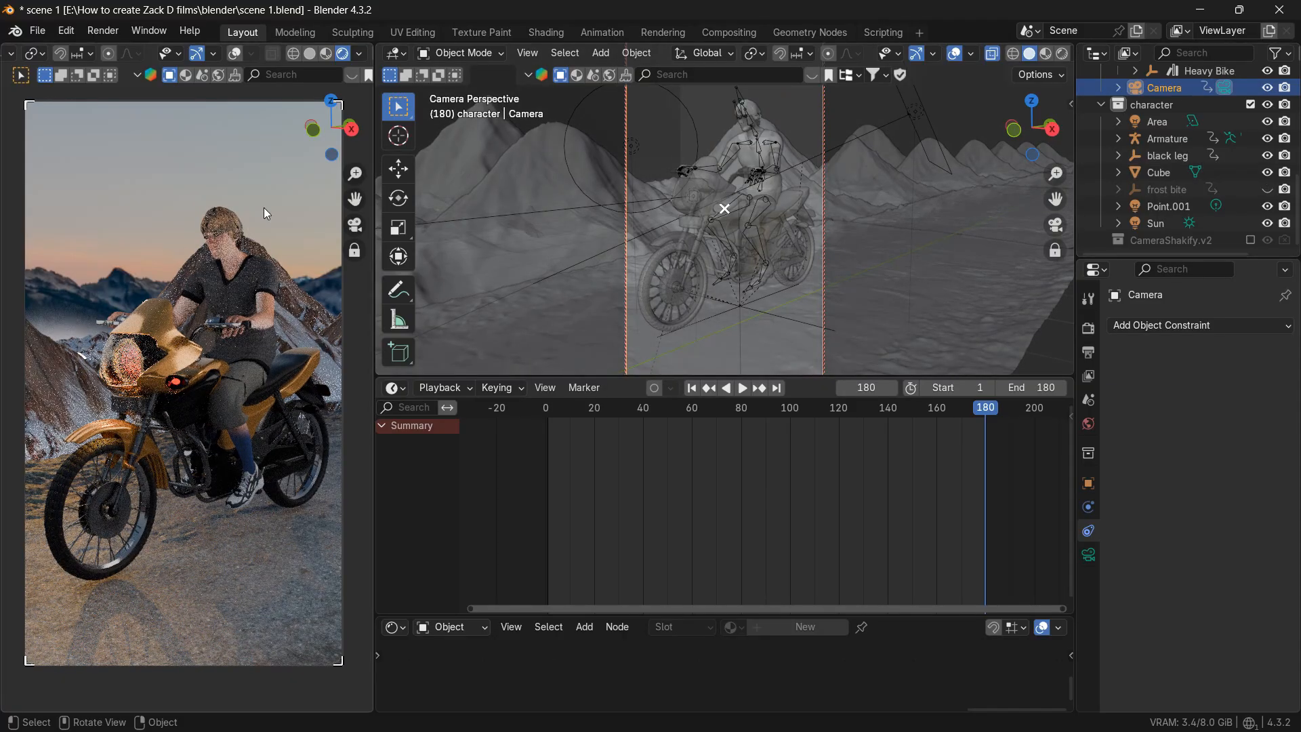
- Enable denoising for Cycles viewport sampling, comparing the rendered preview with it off and on
left_click(1087, 328)
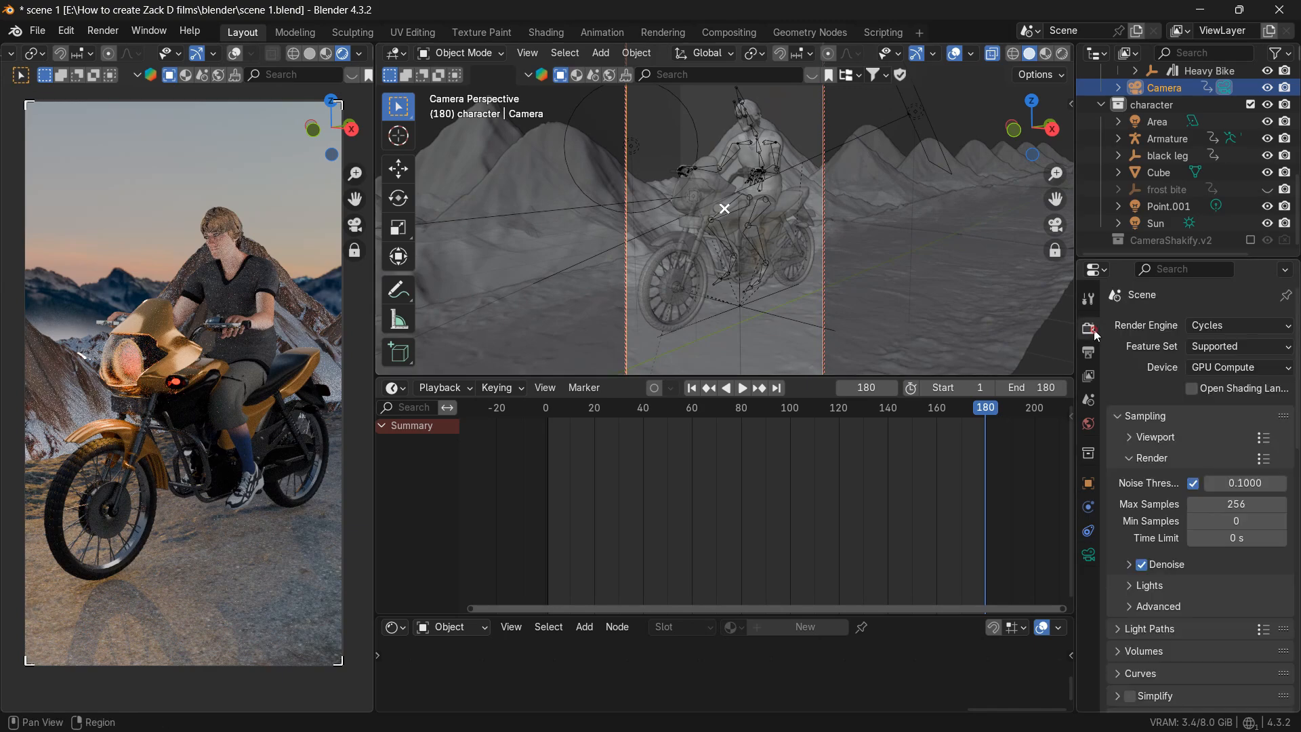
left_click(1088, 352)
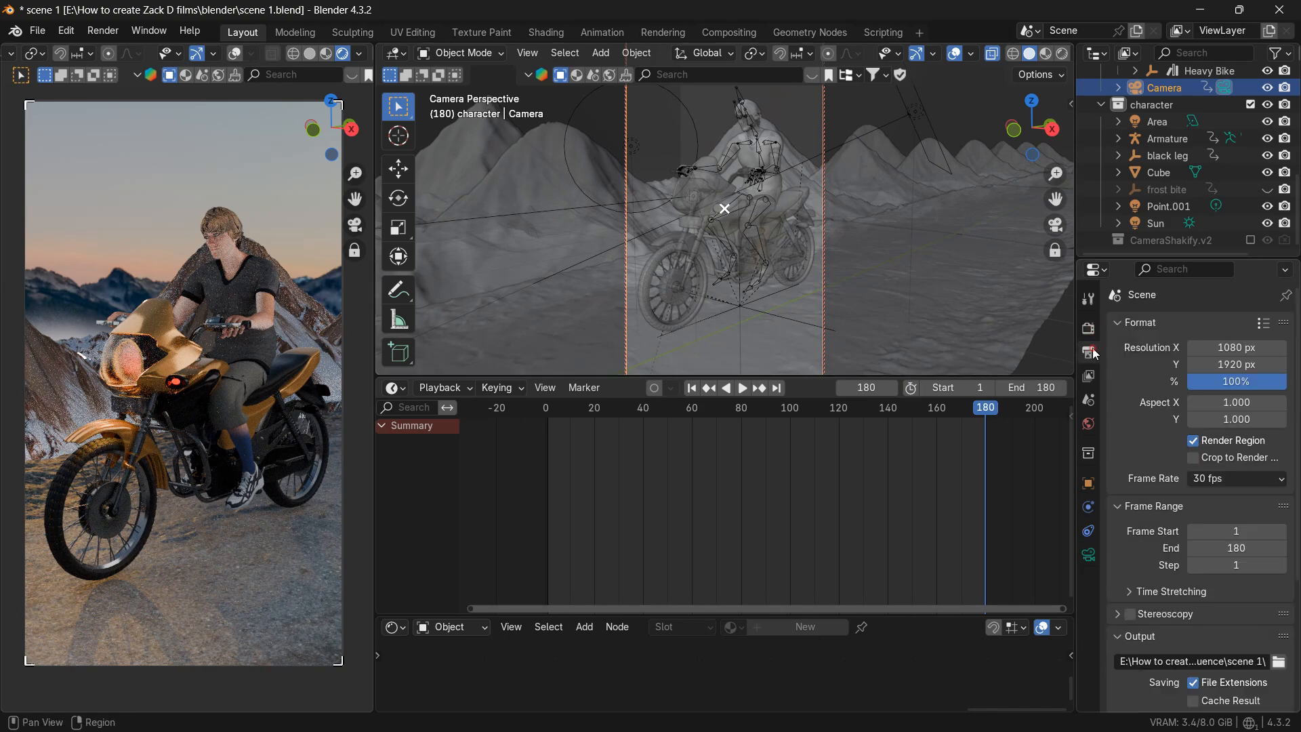
left_click(1087, 328)
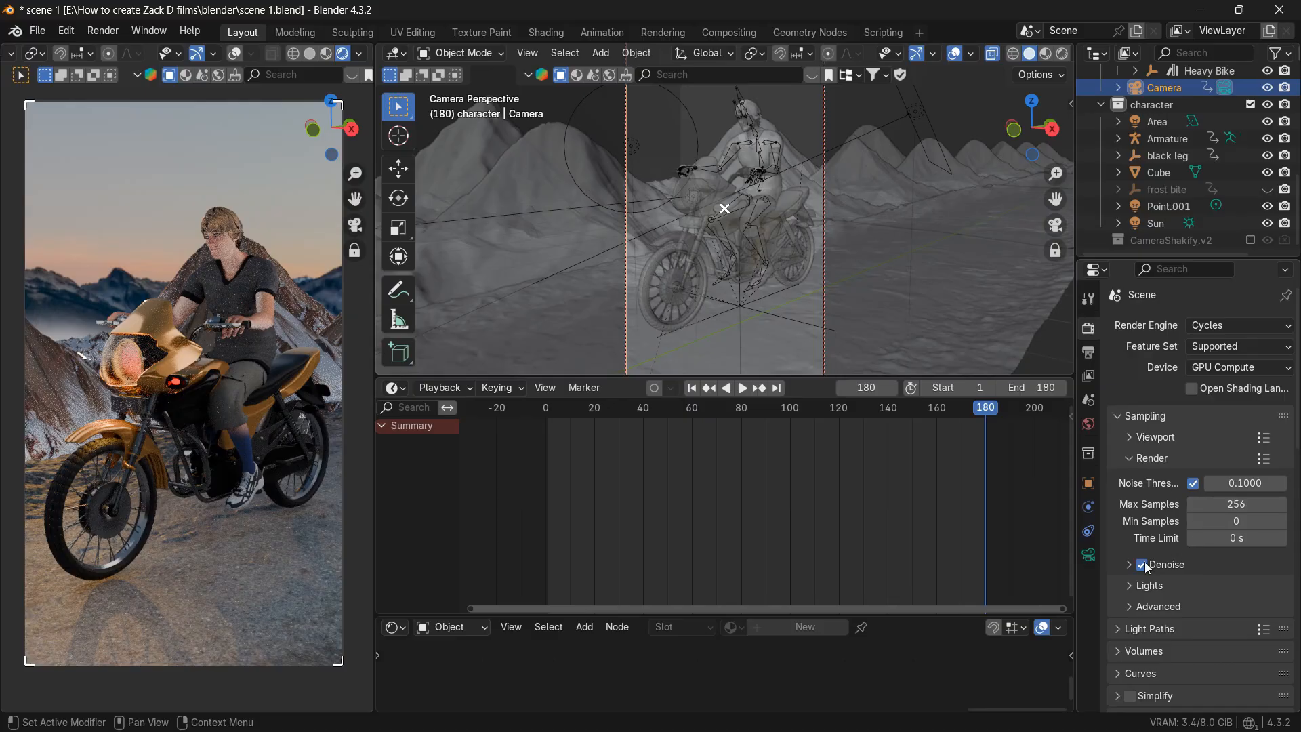
left_click(1128, 459)
left_click(1129, 436)
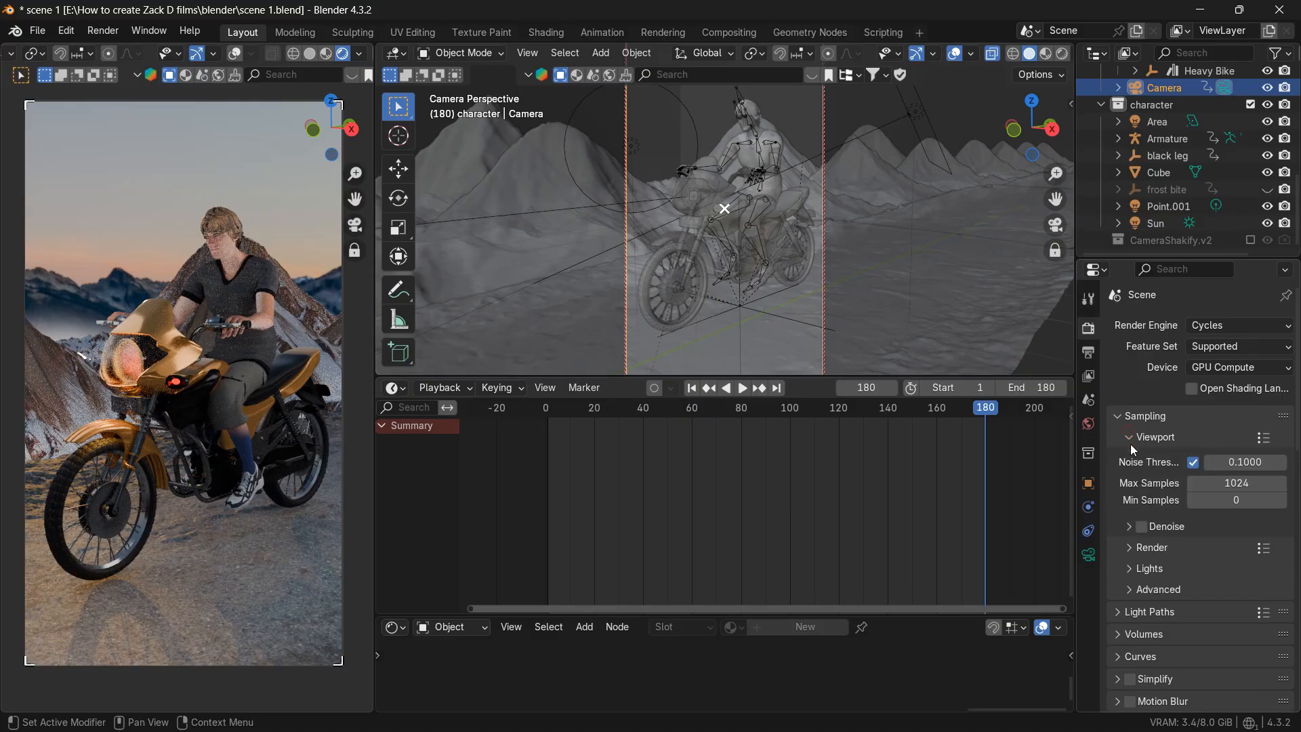
left_click(1134, 526)
left_click(1141, 527)
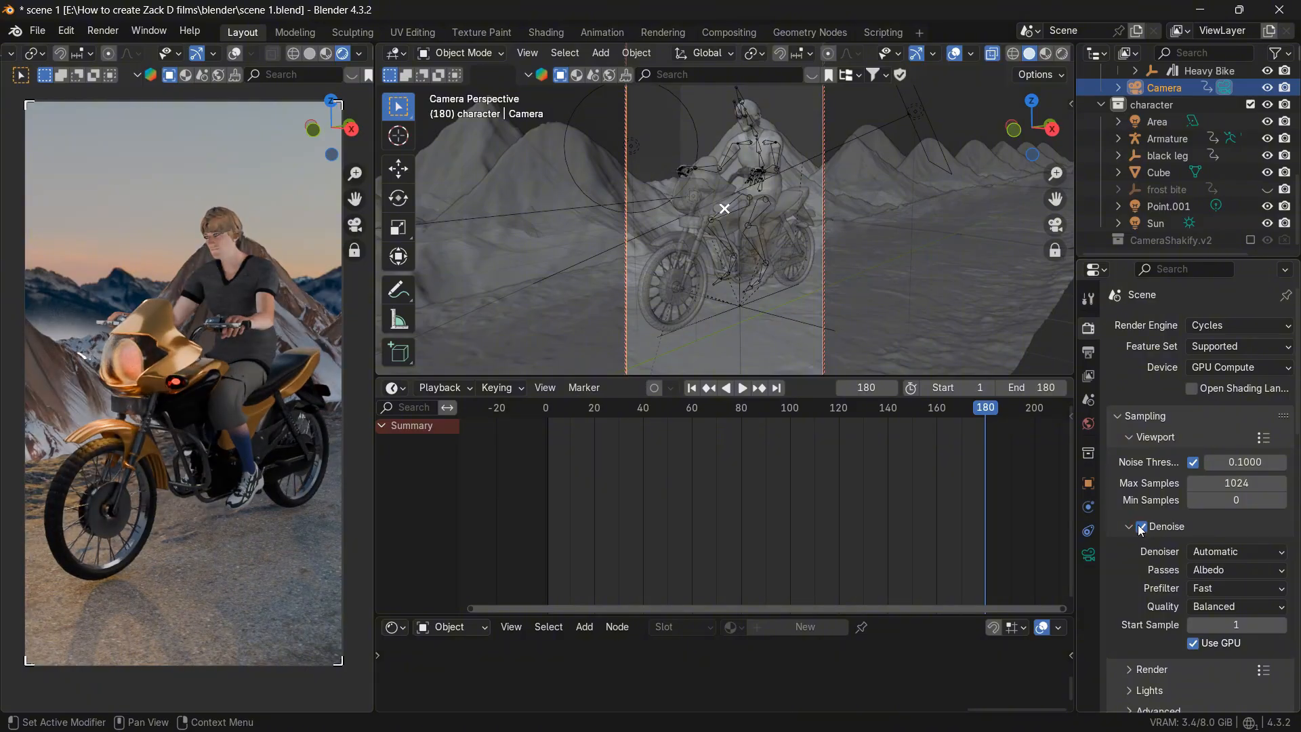
left_click(1141, 527)
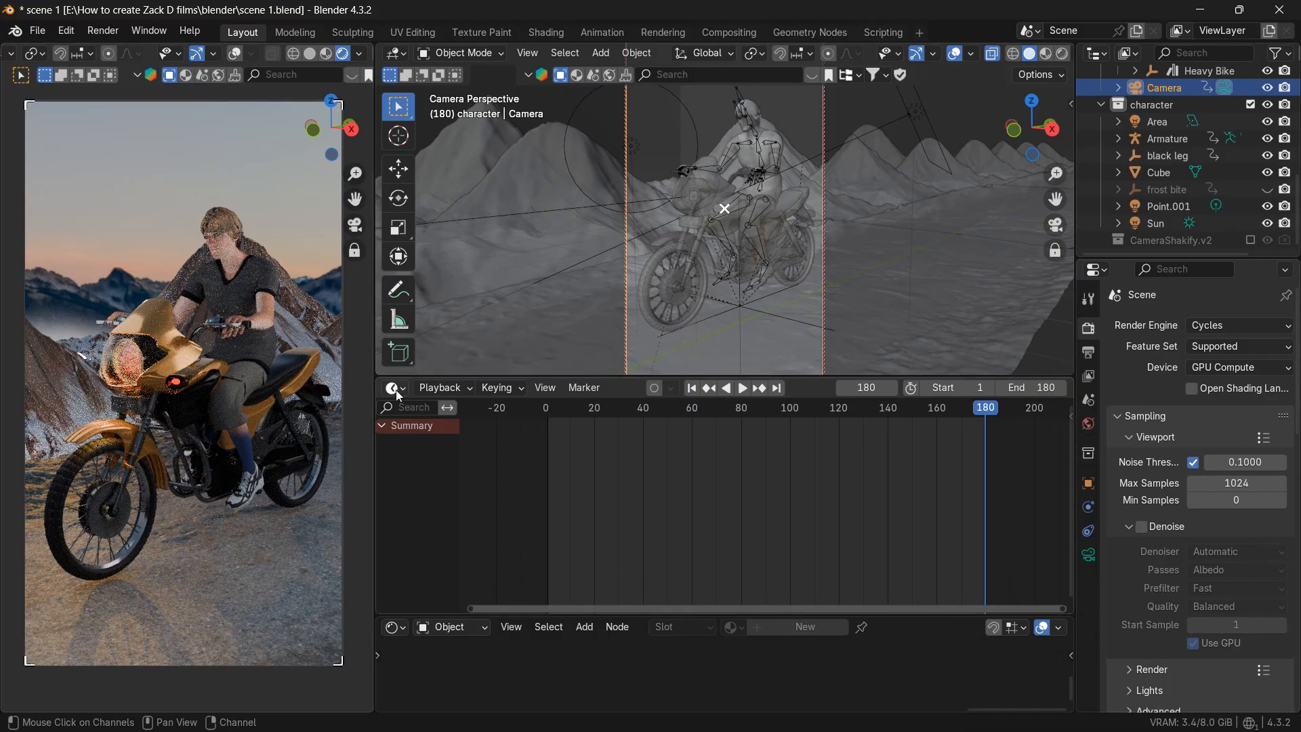
left_click(1140, 527)
left_click(1129, 527)
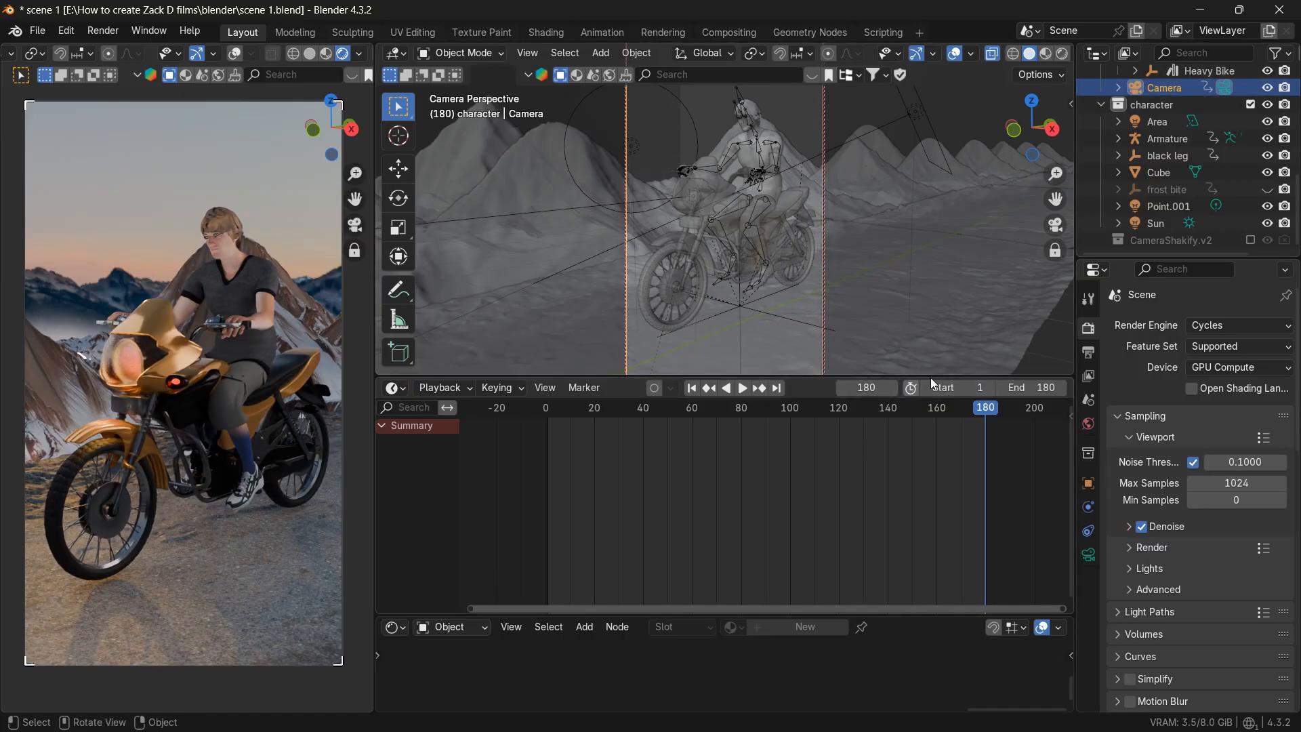
- Insert a keyframe for the camera at frame 1
left_click(692, 388)
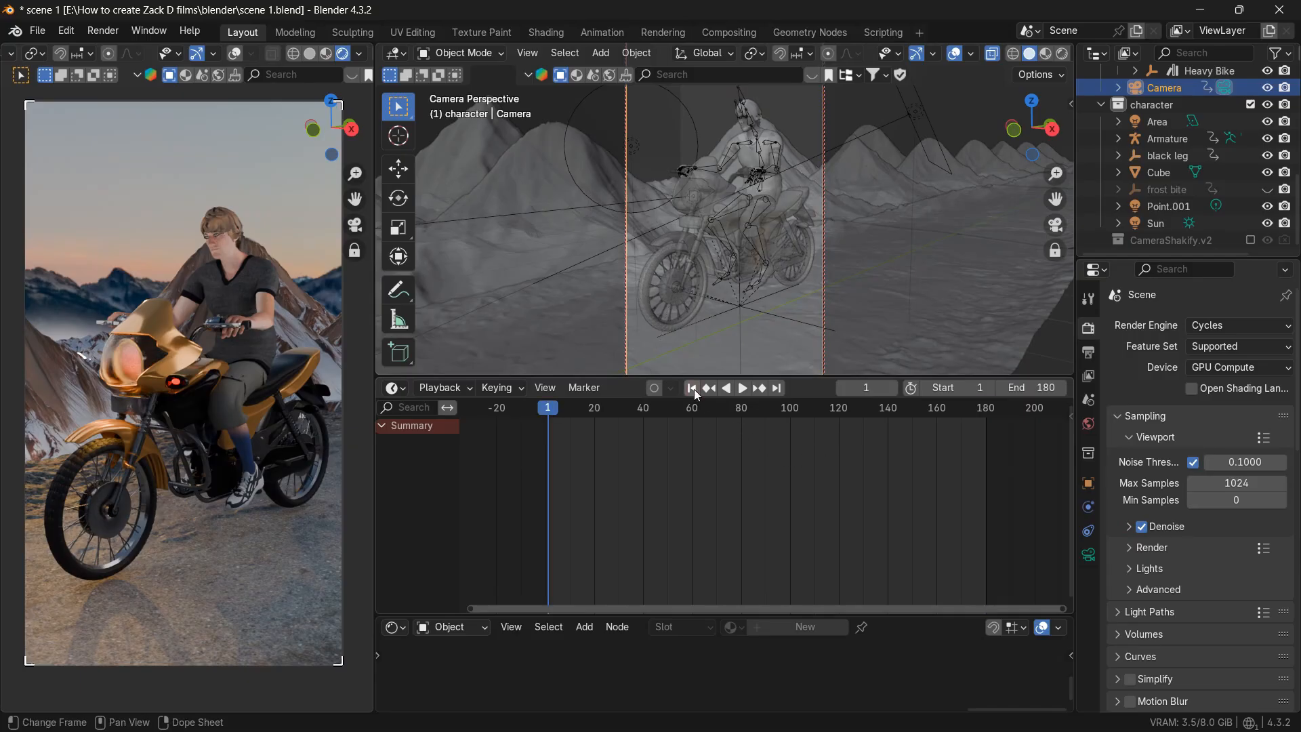
key("i")
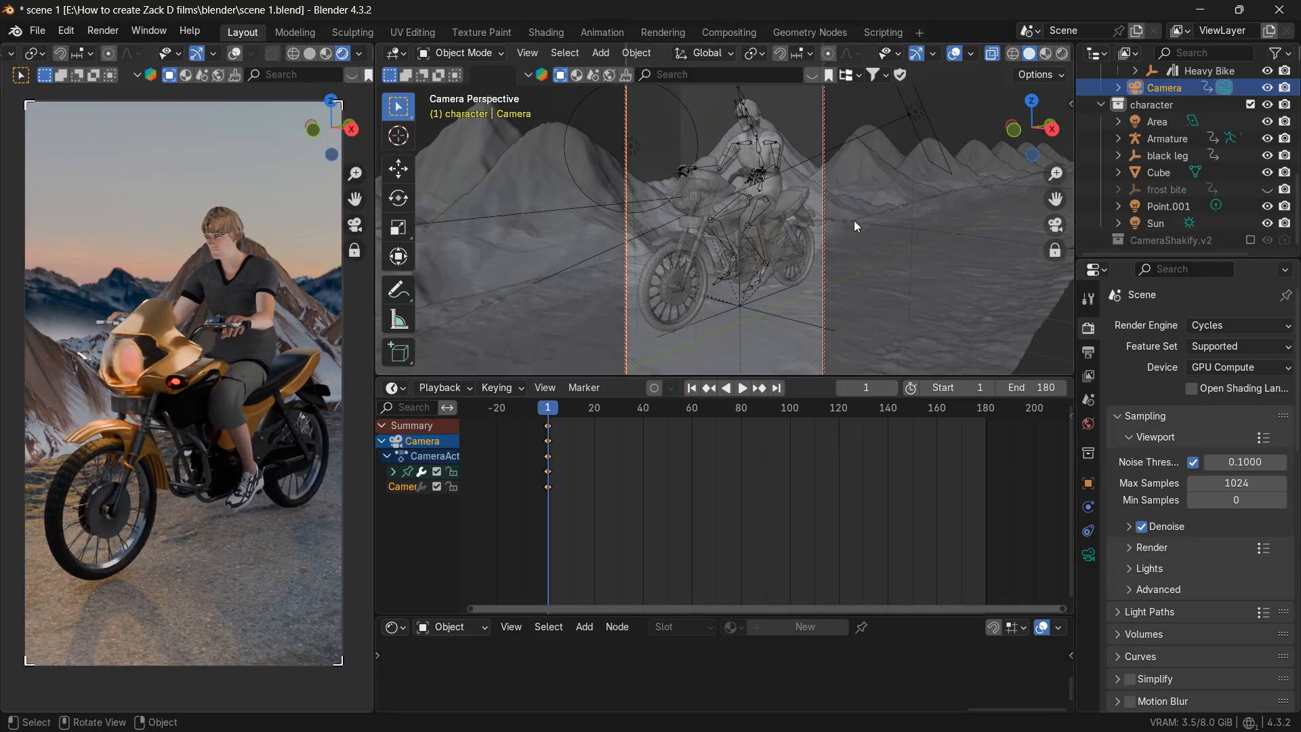
- Delete all existing keyframes of the motorcycle's front wheel and rear wheel
left_click(667, 323)
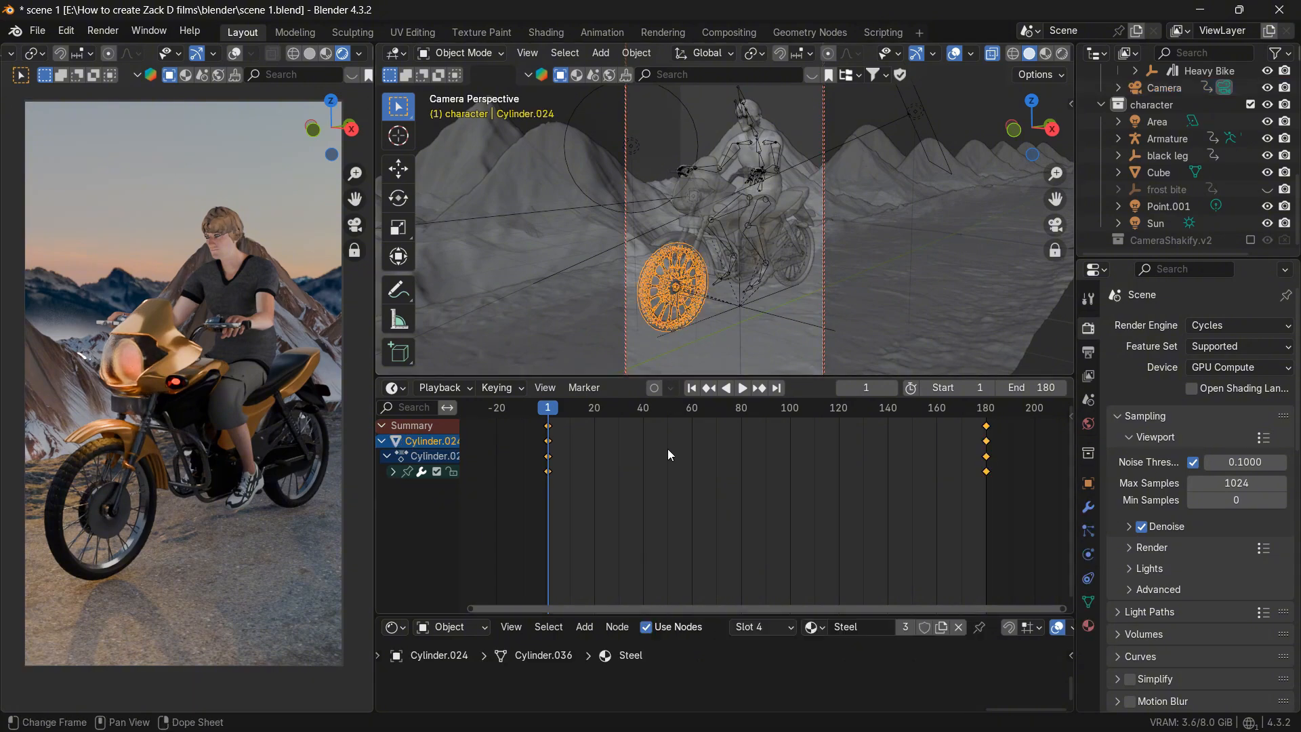
key("x")
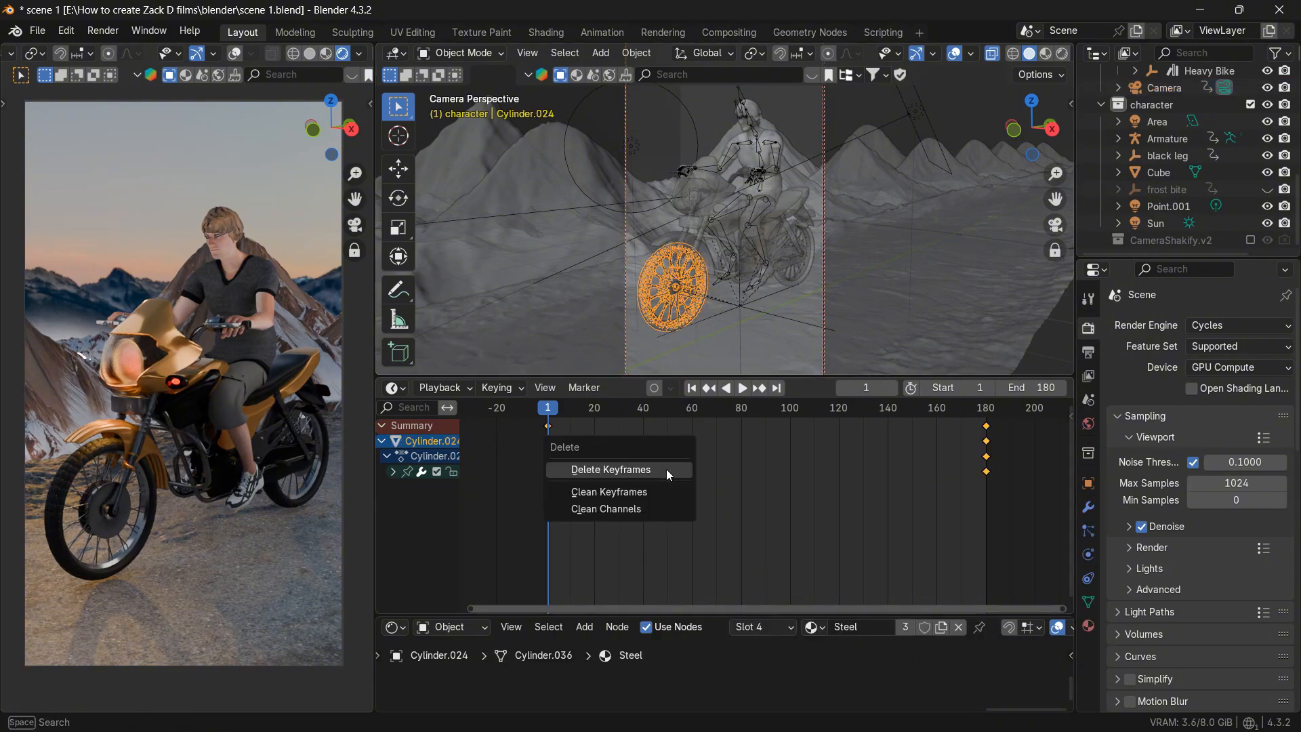
left_click(665, 468)
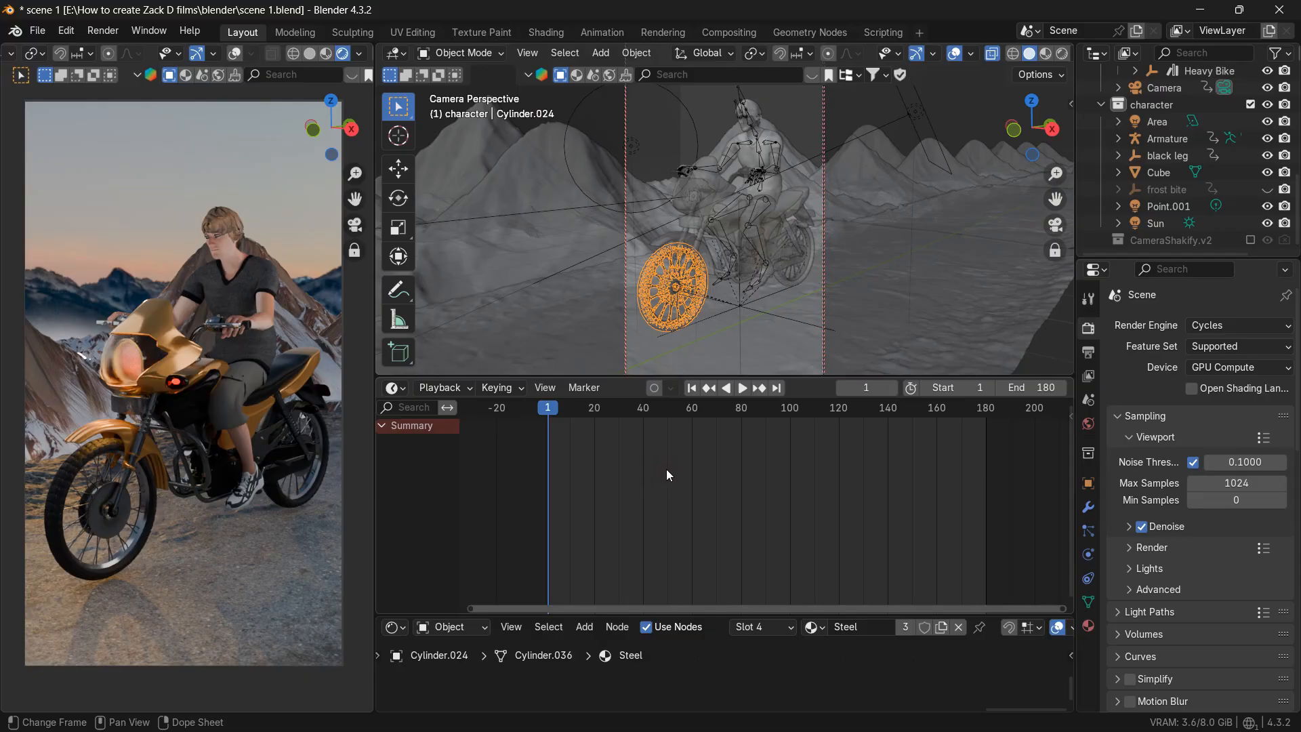
left_click(800, 279)
key("x")
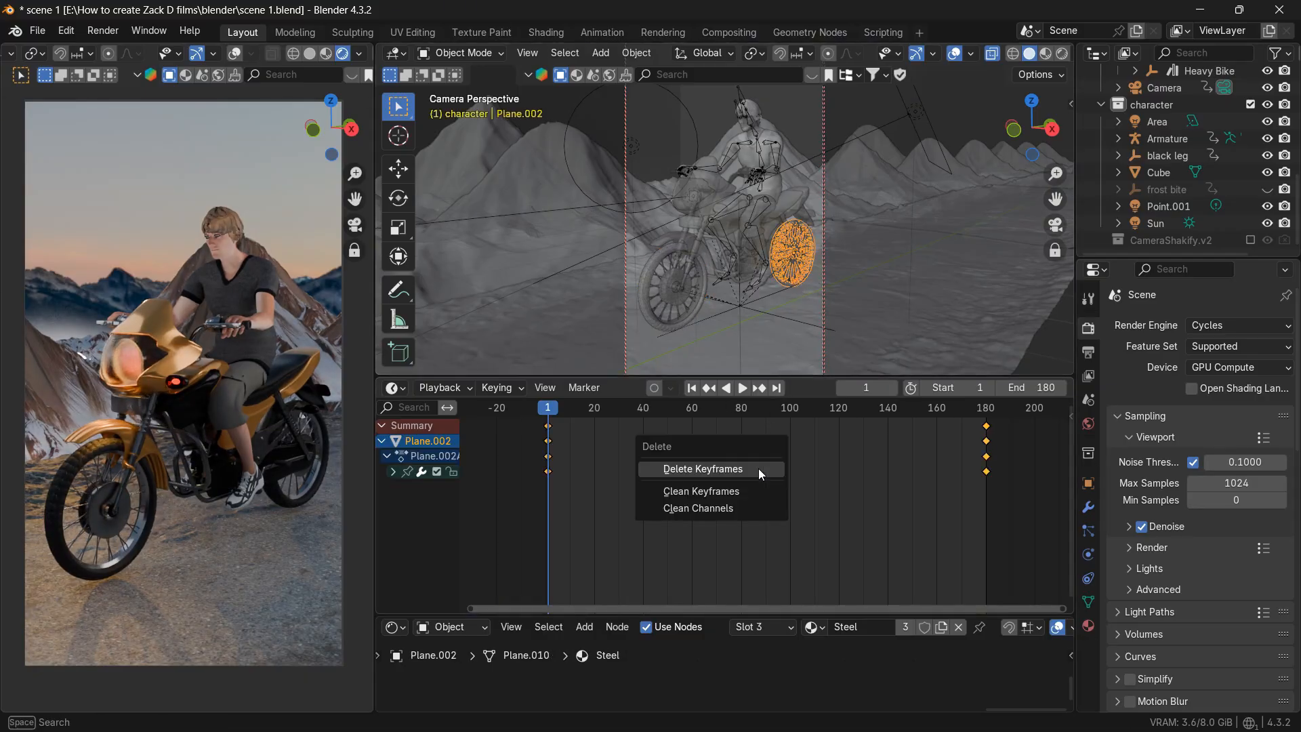
left_click(758, 469)
- Set the scene's end frame to 150
left_click(1029, 387)
type("15")
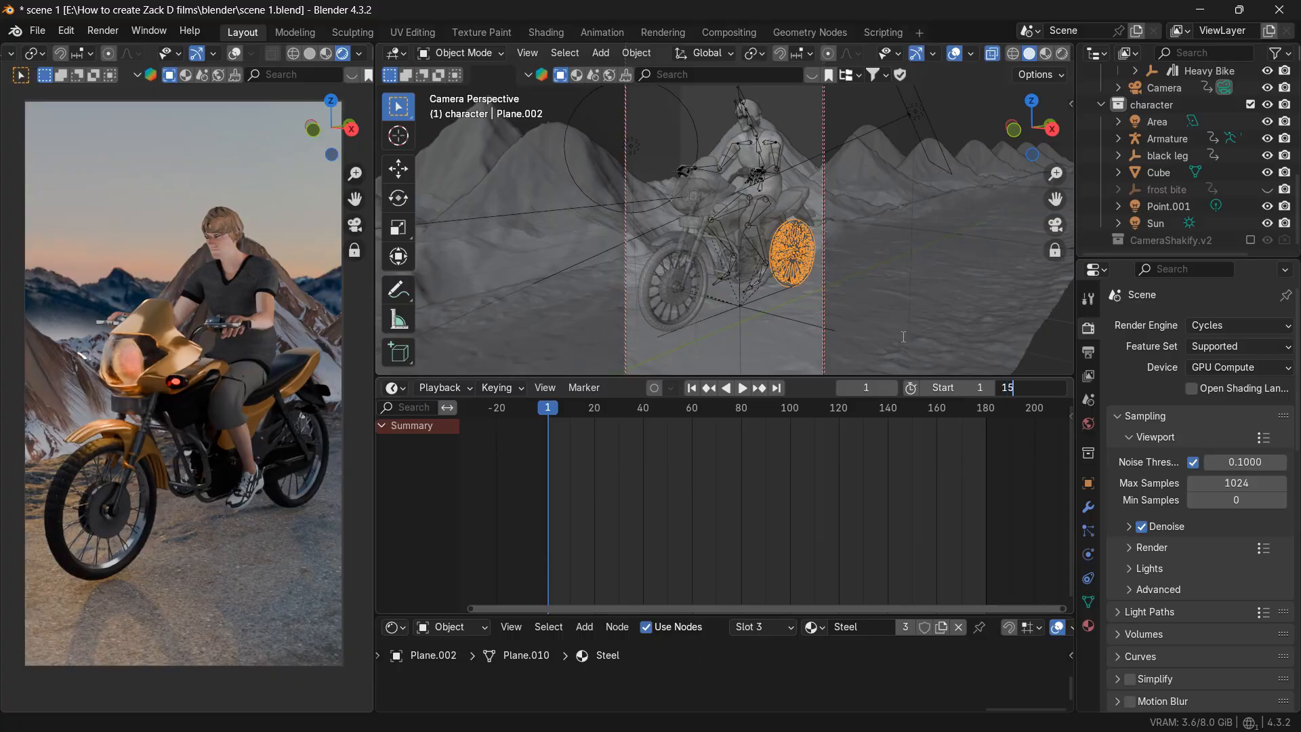
type("0")
key("Return")
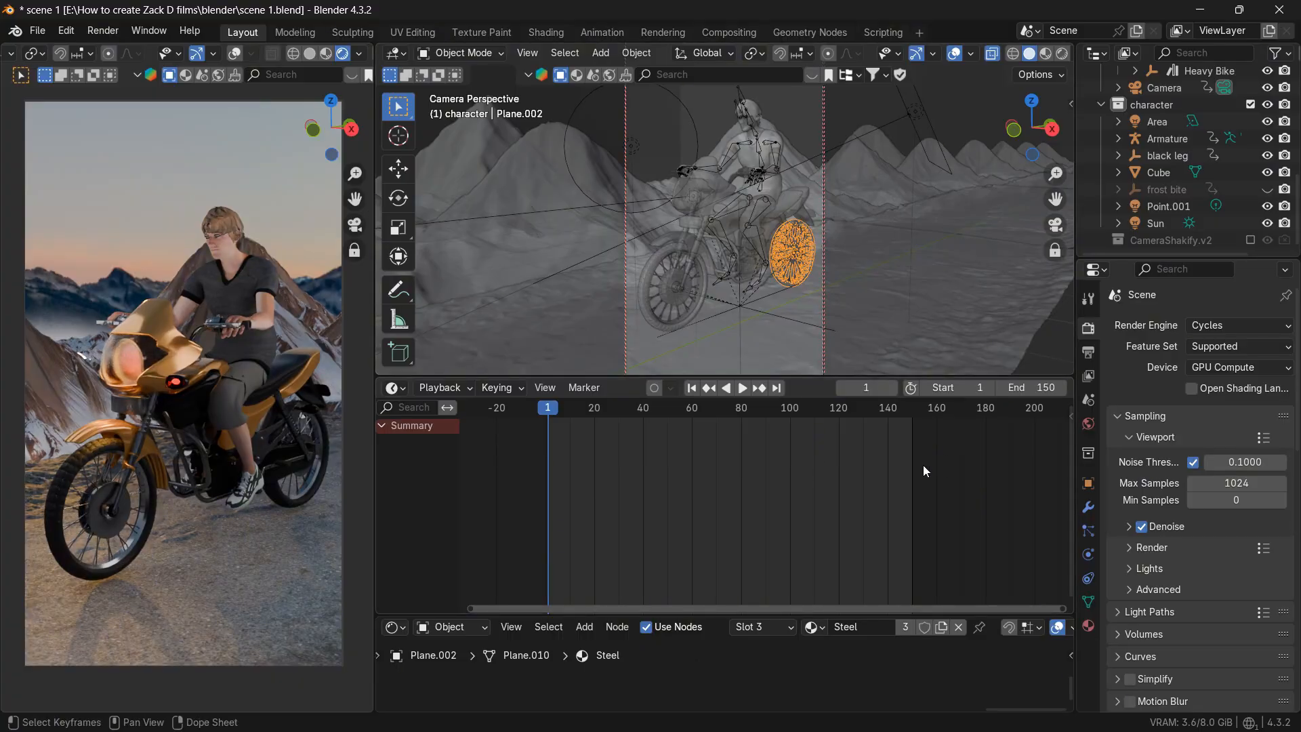
- Delete all existing keyframes of the rider's Armature
left_click(784, 319)
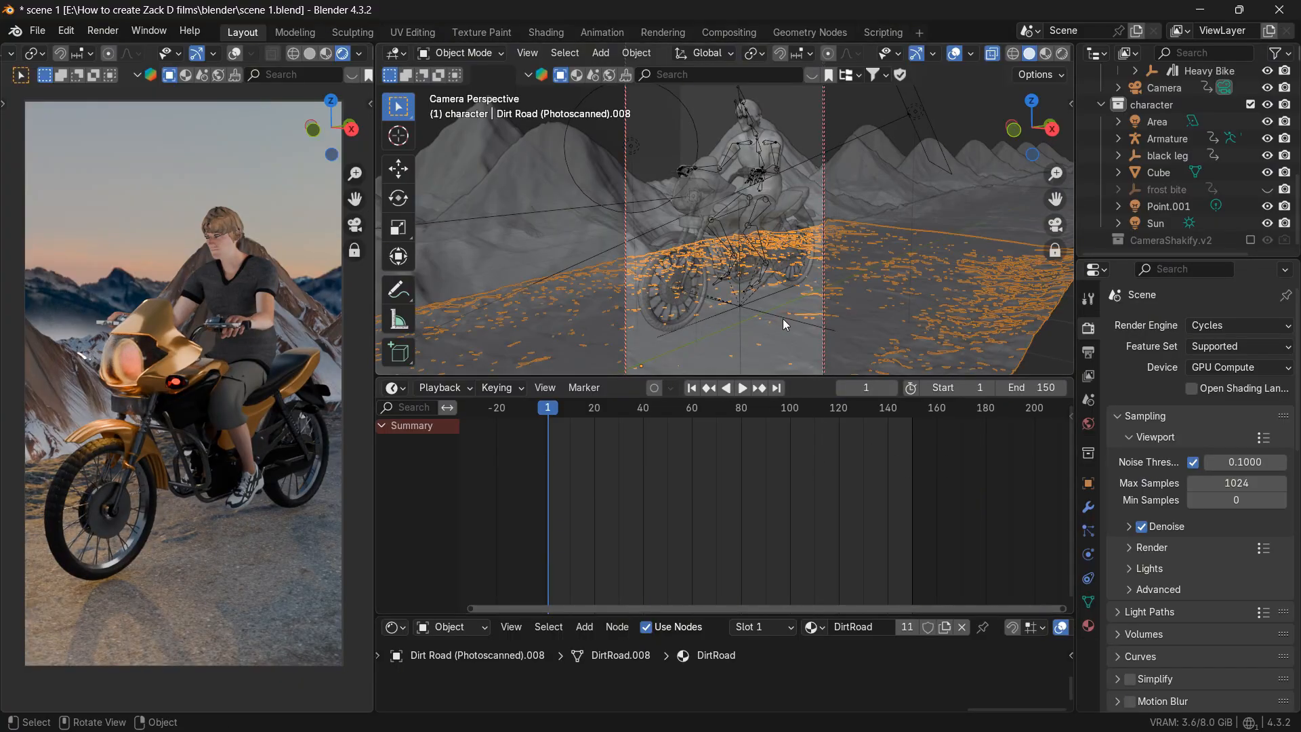
left_click(759, 150)
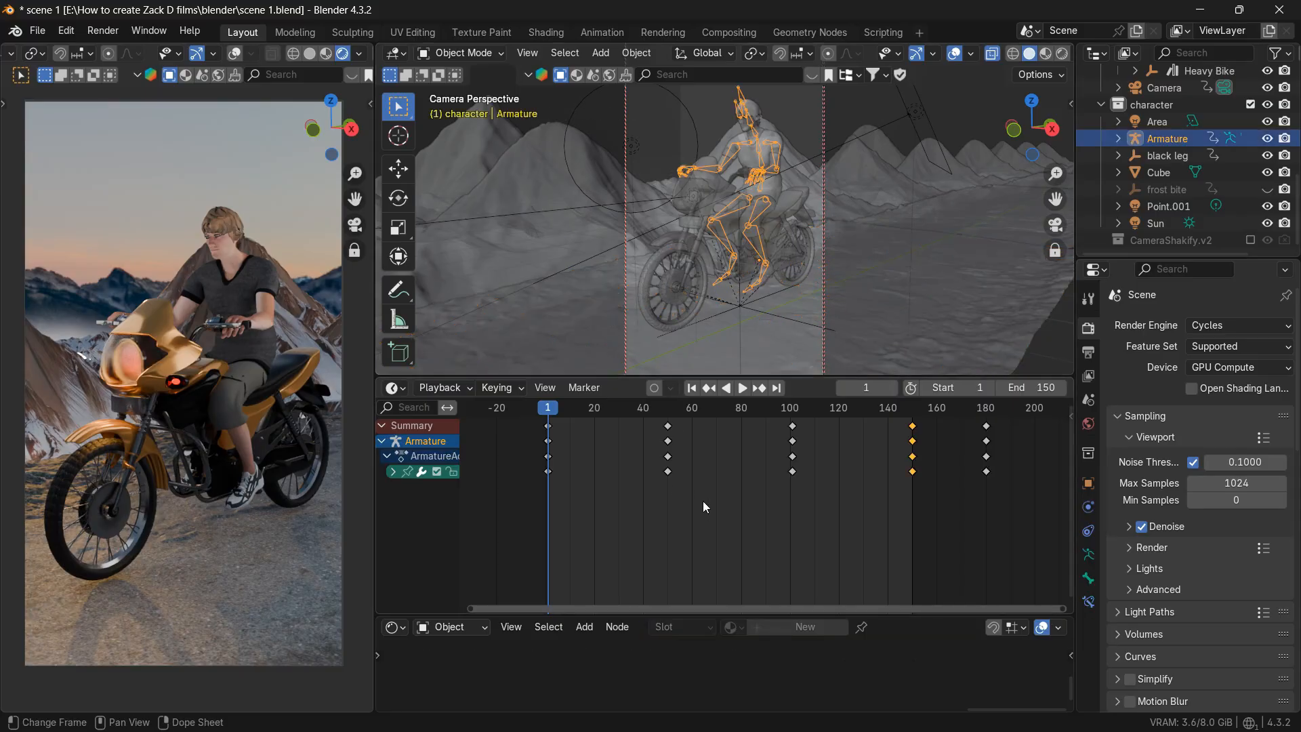
key("a")
key("x")
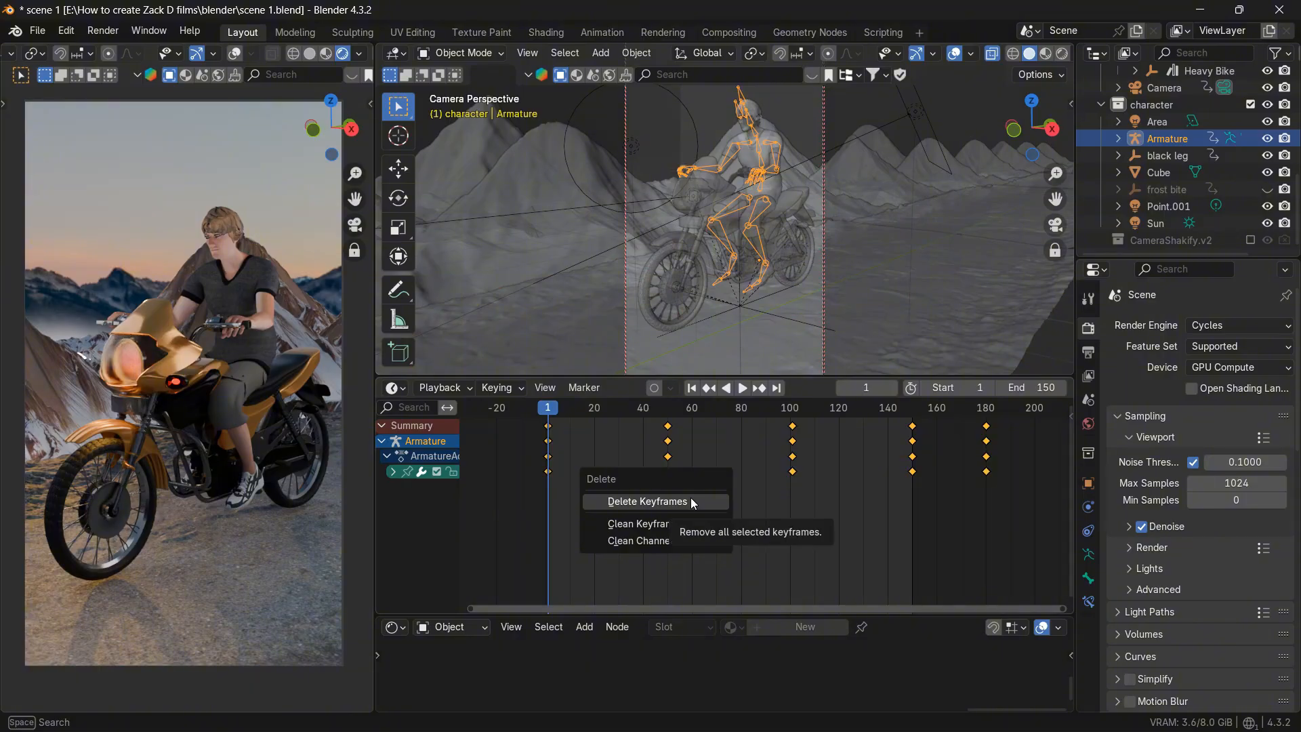
left_click(692, 501)
- Play and scrub through the timeline to check the scene for remaining animation on the rider's legs
key("space")
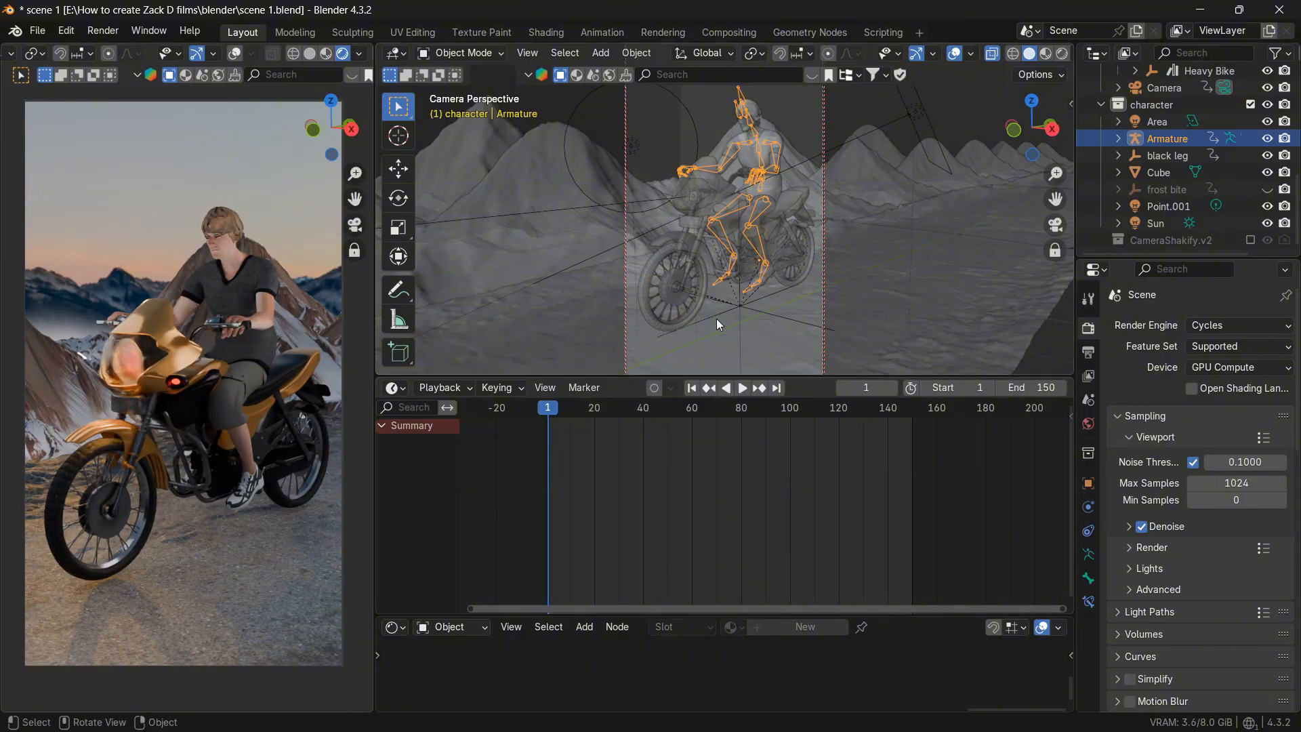
left_click_drag(674, 431, 825, 412)
key("space")
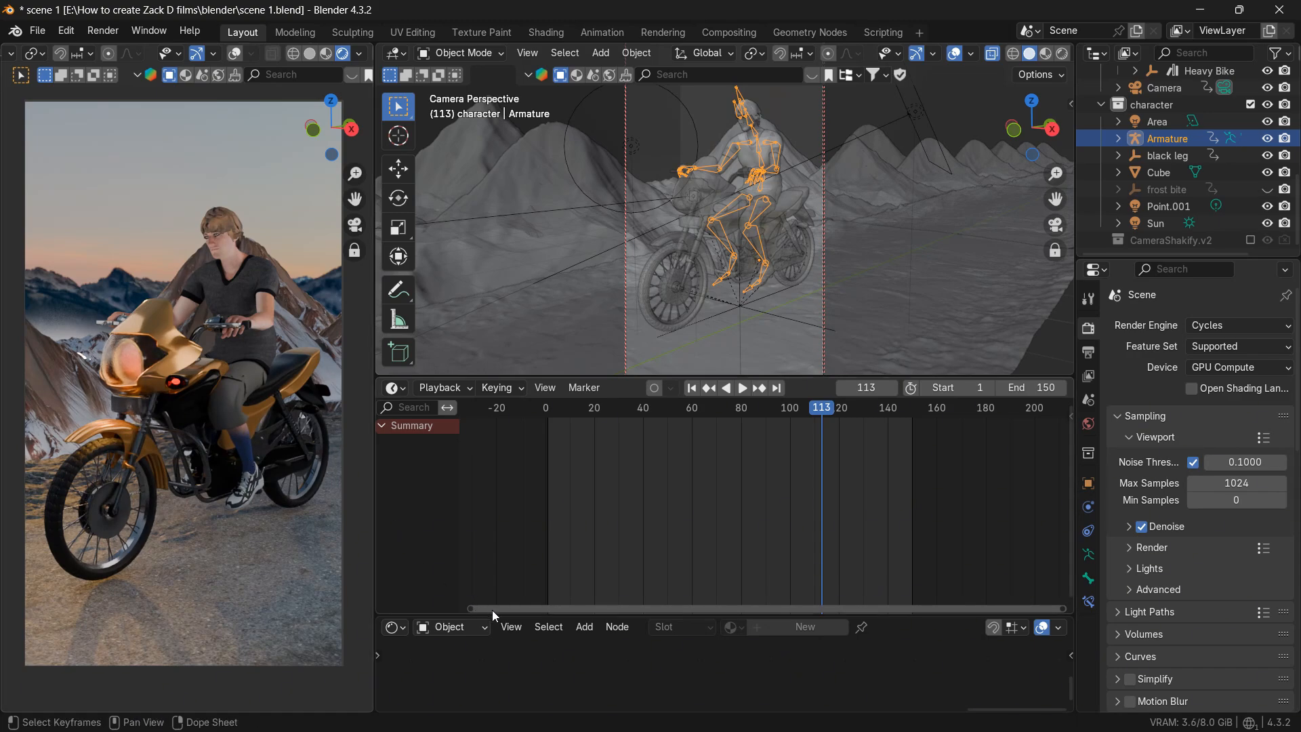
left_click(616, 407)
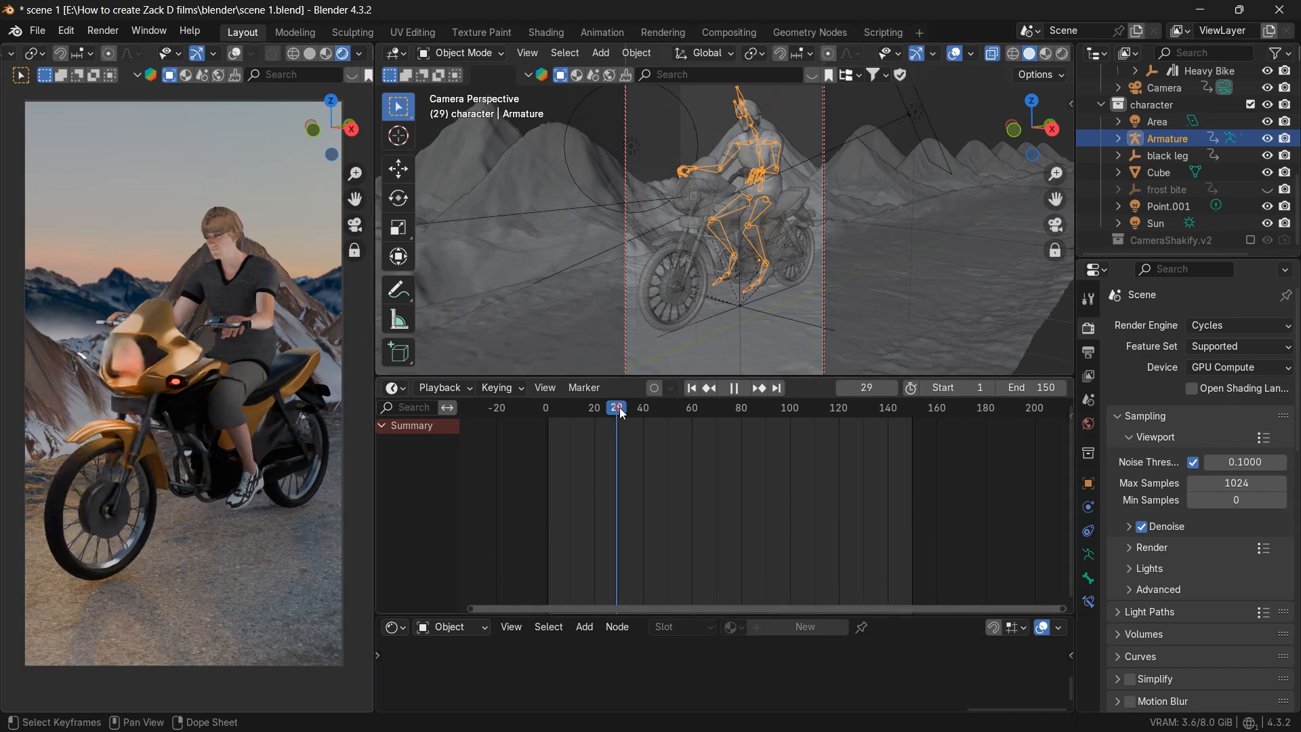
key("space")
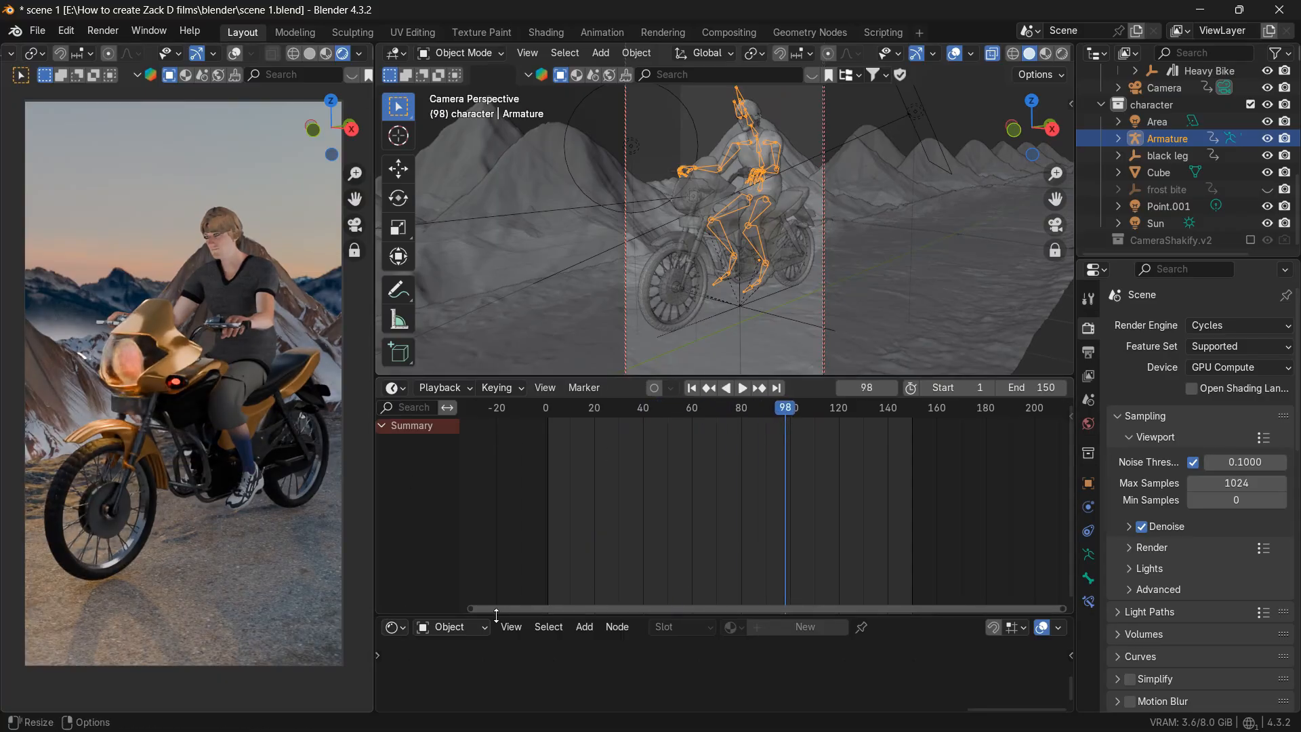
- Enlarge the shader editor and examine the node tree of the Body's Bodymat material
left_click_drag(499, 616, 515, 470)
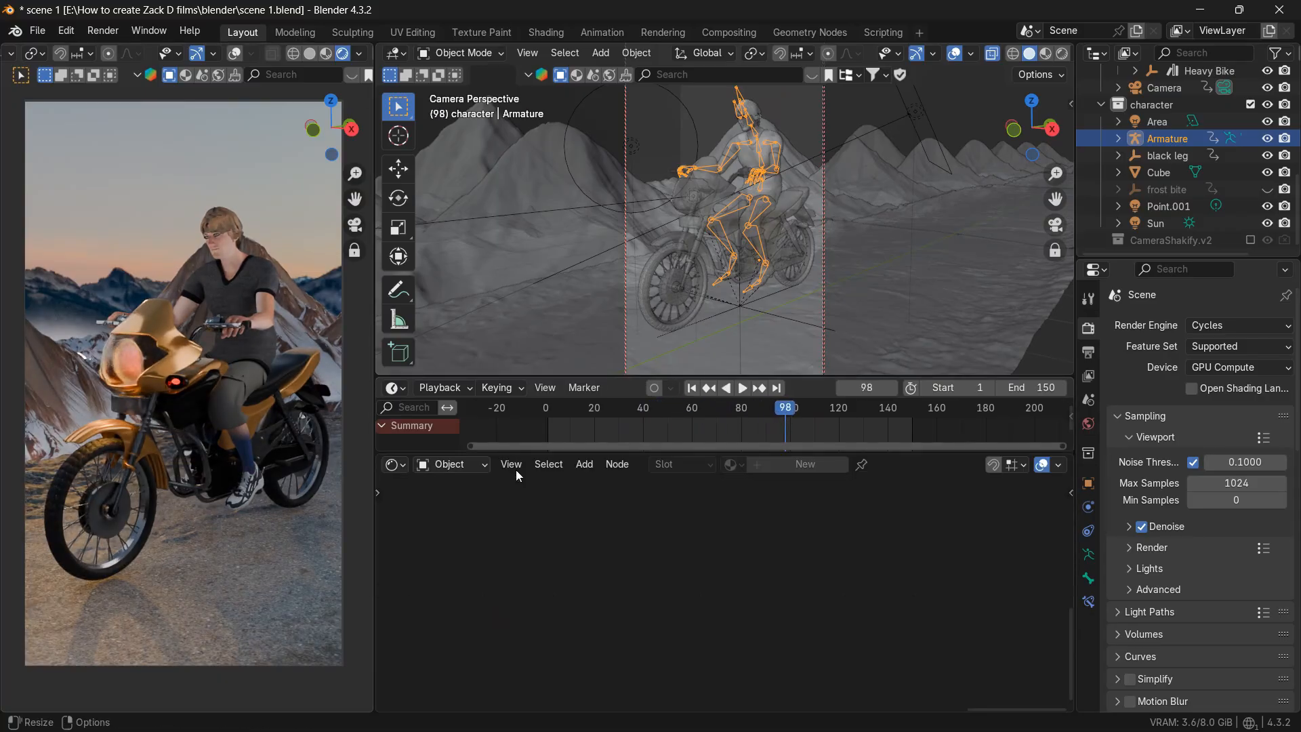
left_click(245, 455)
scroll(900, 649, "up", 3)
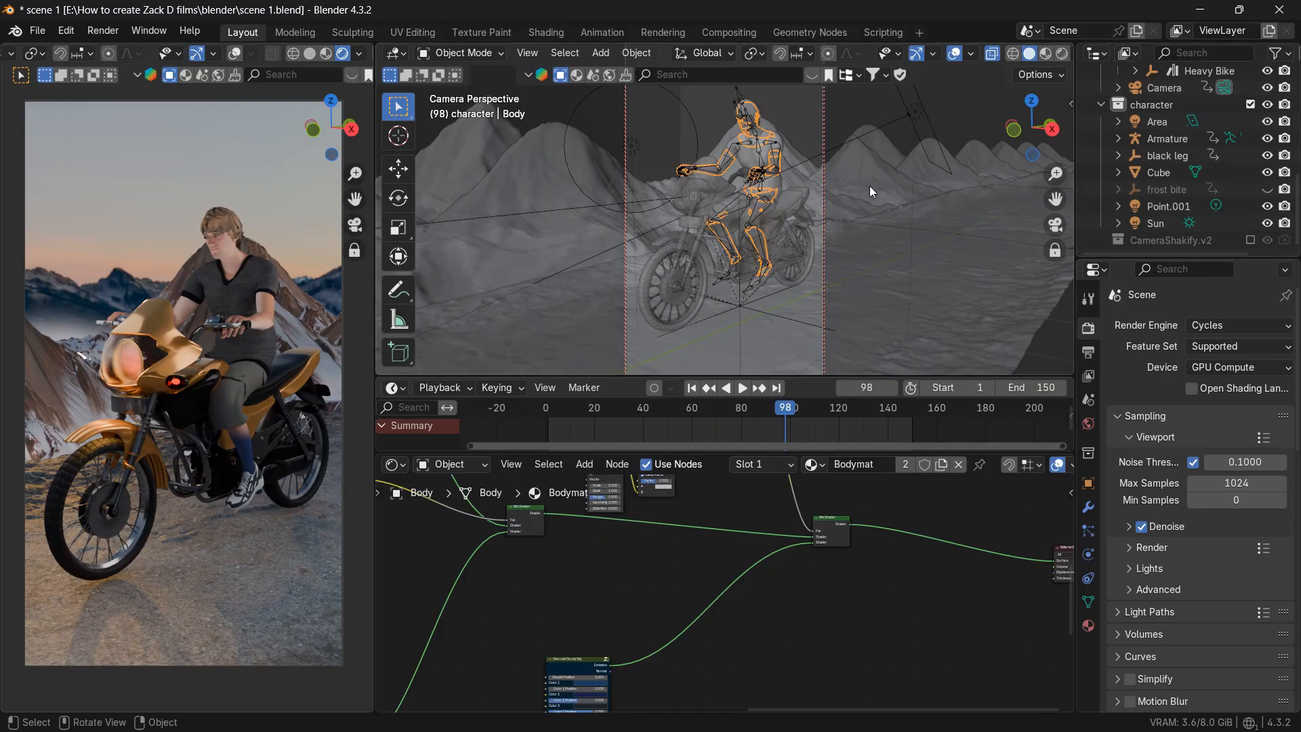
- Inspect the scene from above and from the side, checking which objects in the character collection still carry keyframes
key("KP_7")
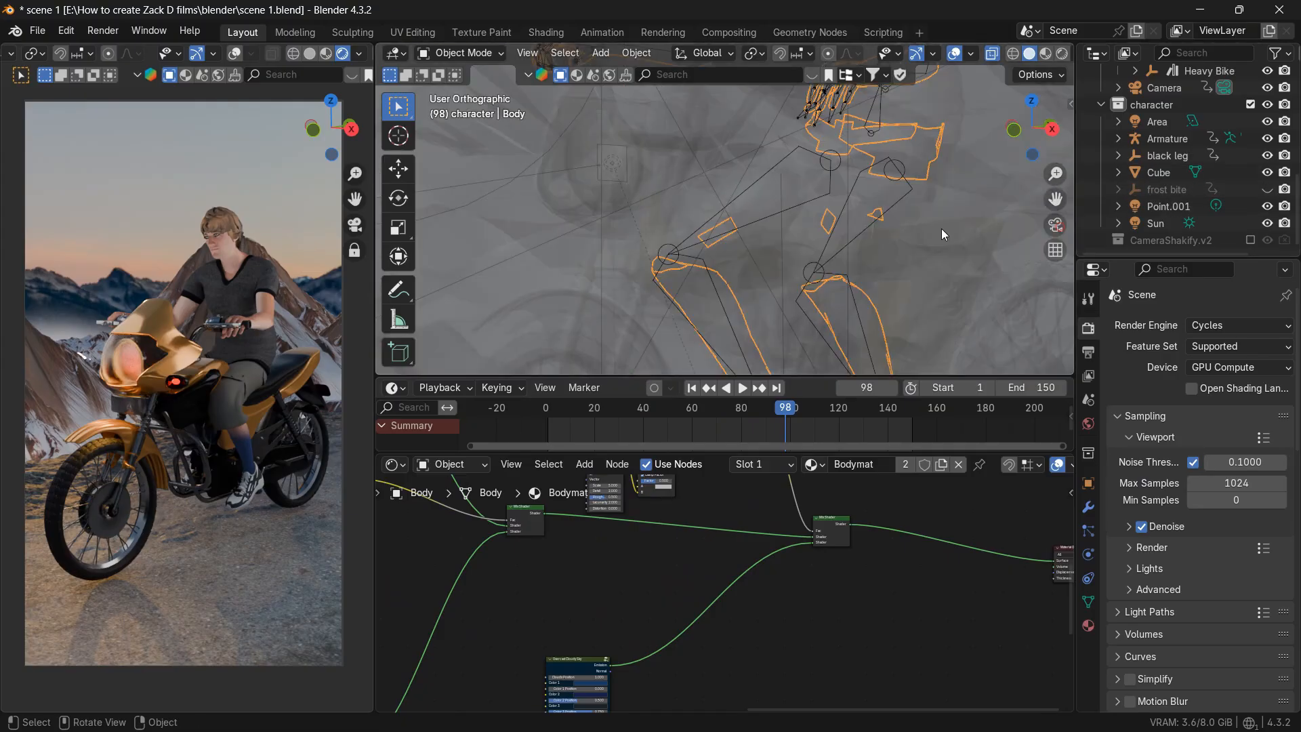
scroll(934, 229, "down", 3)
left_click(1030, 149)
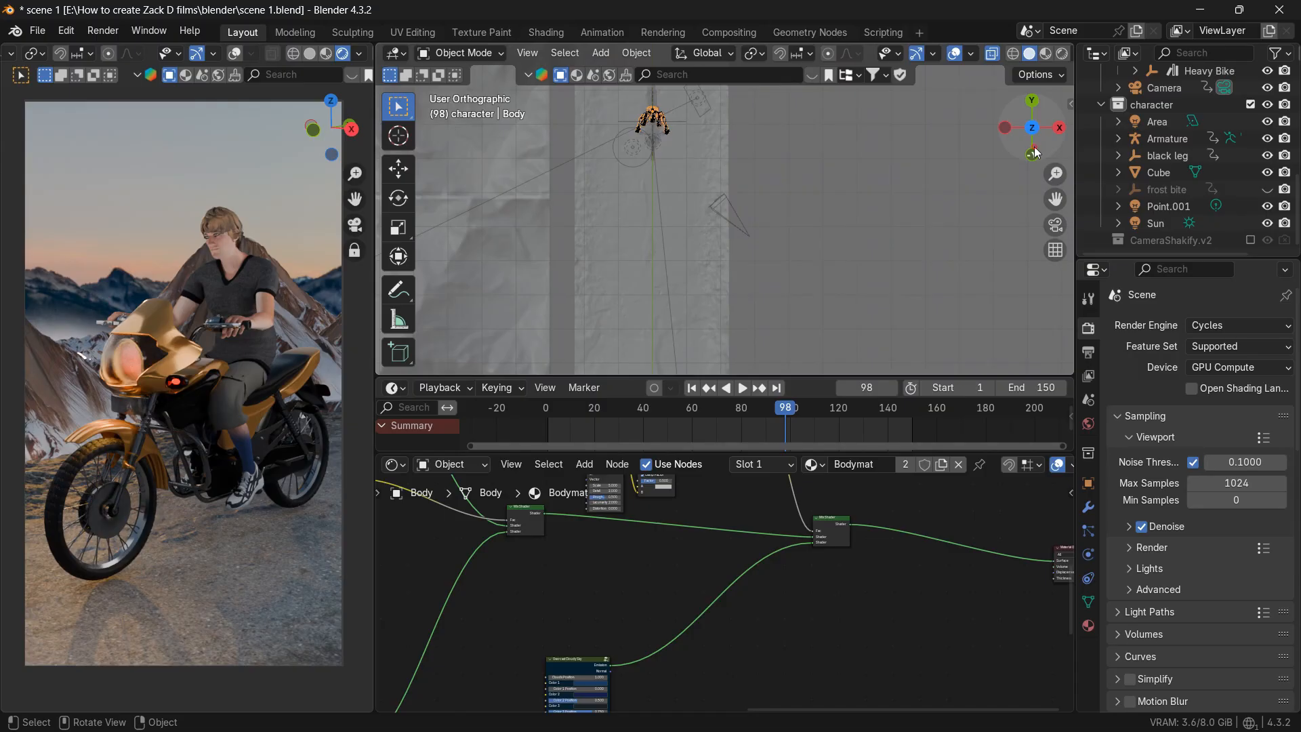
left_click(1057, 131)
scroll(778, 237, "down", 10)
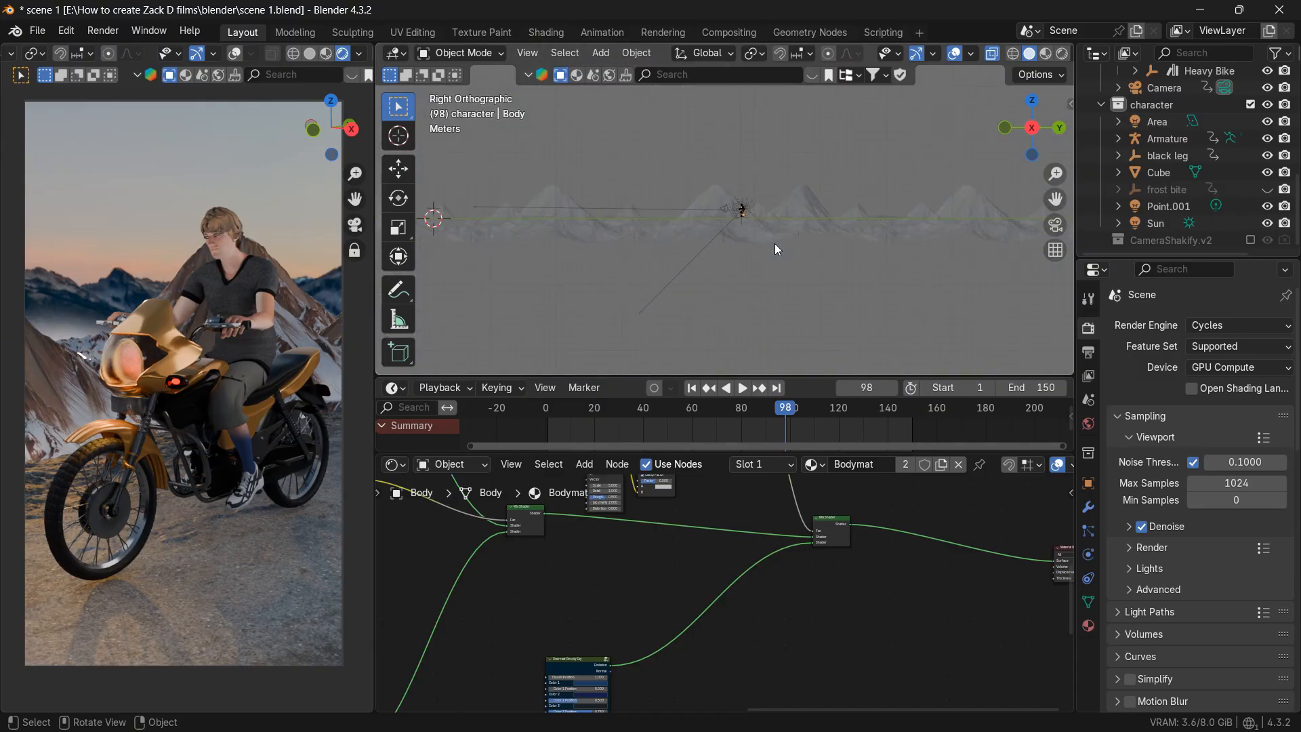
left_click(518, 225)
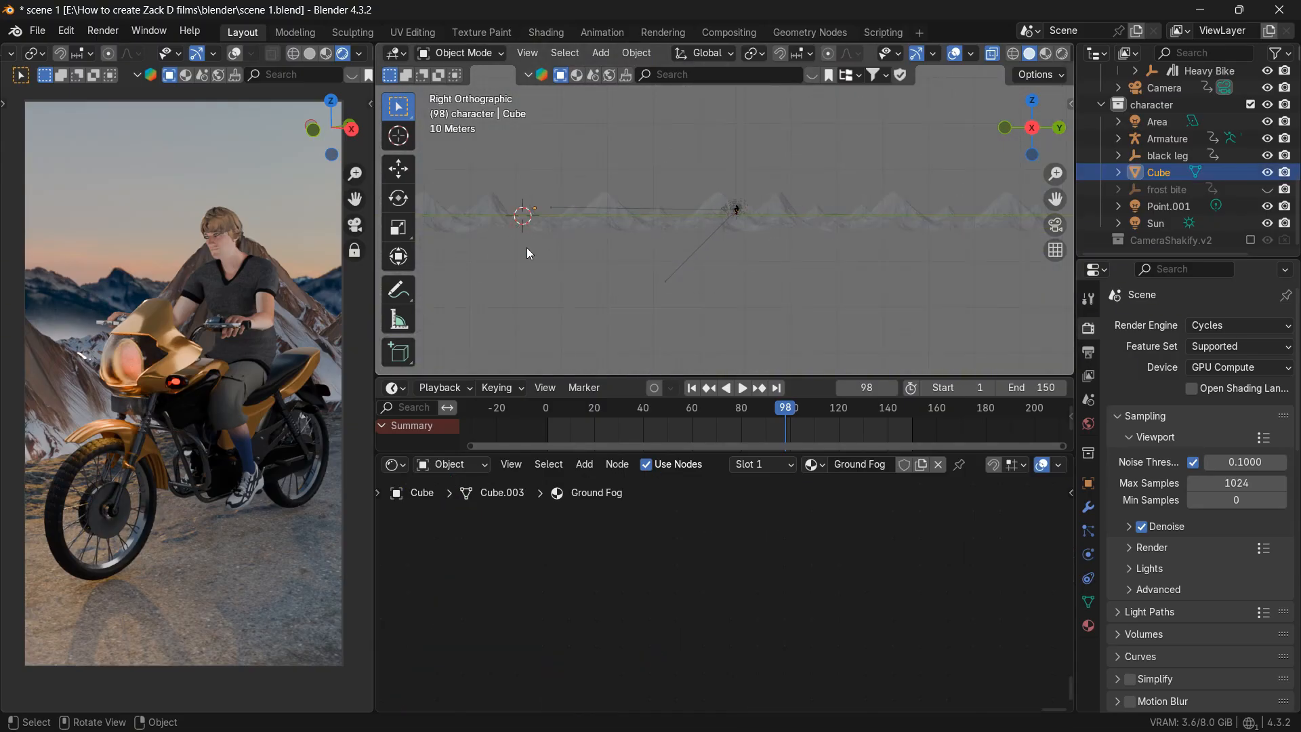
key("a")
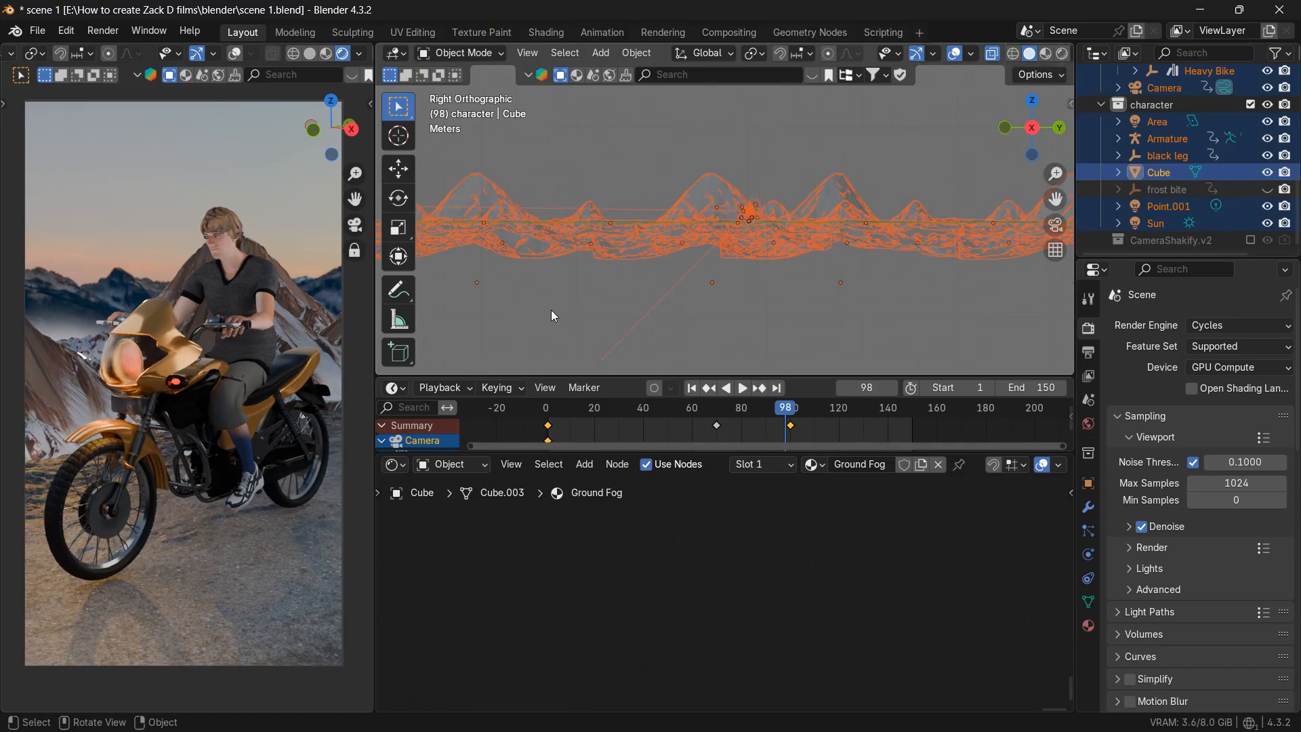
left_click(551, 310)
scroll(1189, 156, "up", 2)
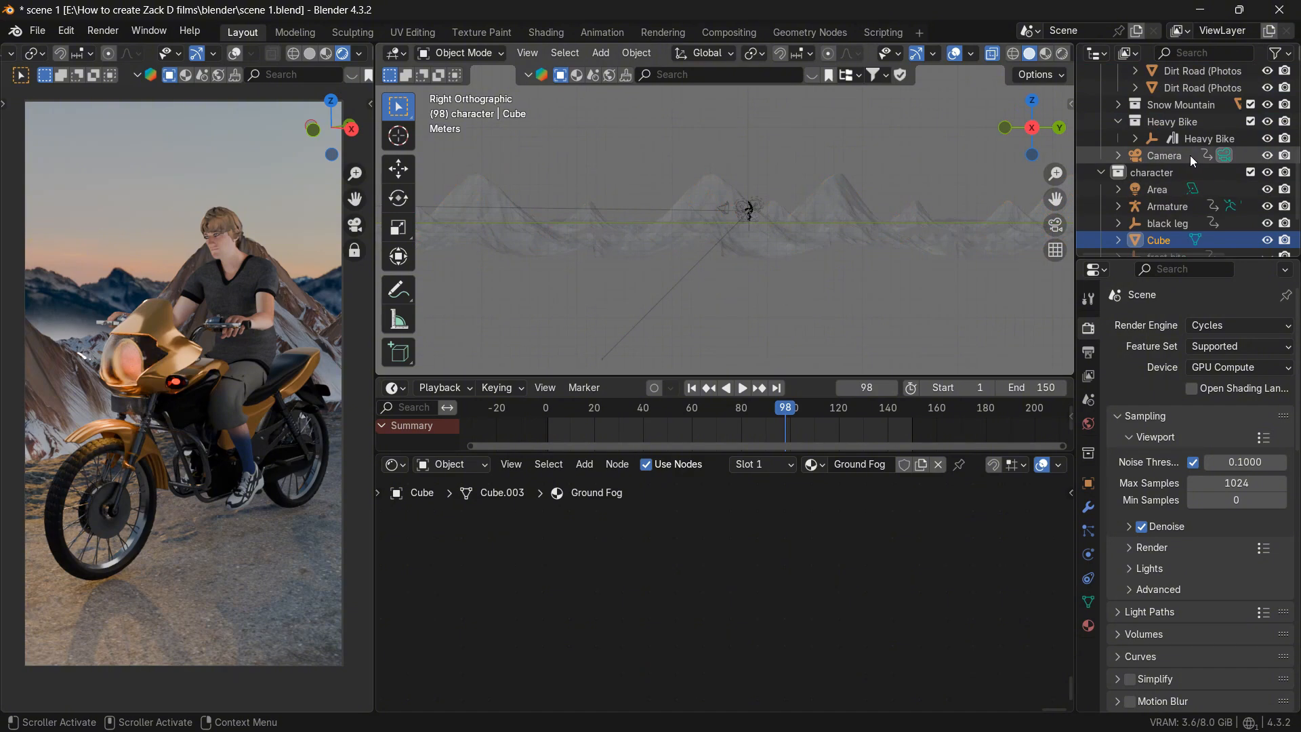
left_click(1185, 176)
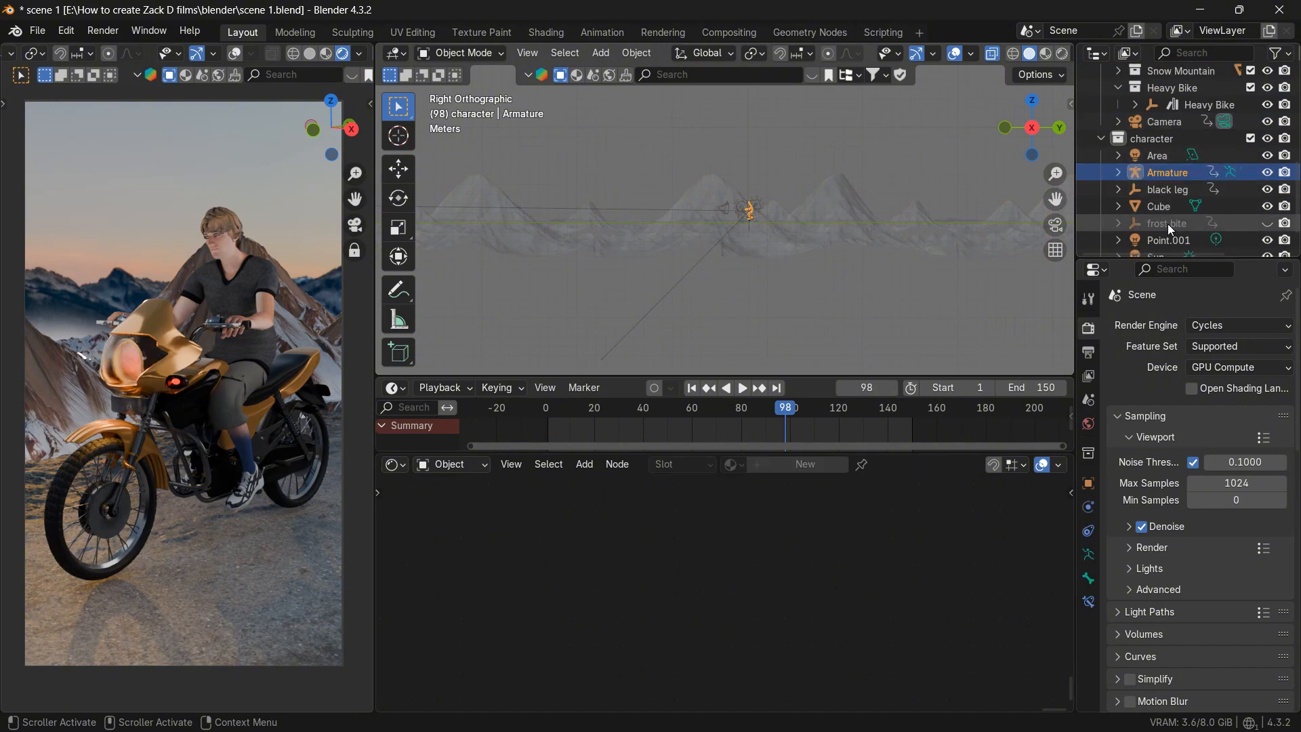
- Unhide the frost bite empty, delete all of its keyframes, and scrub the timeline to check the leg
left_click(1173, 225)
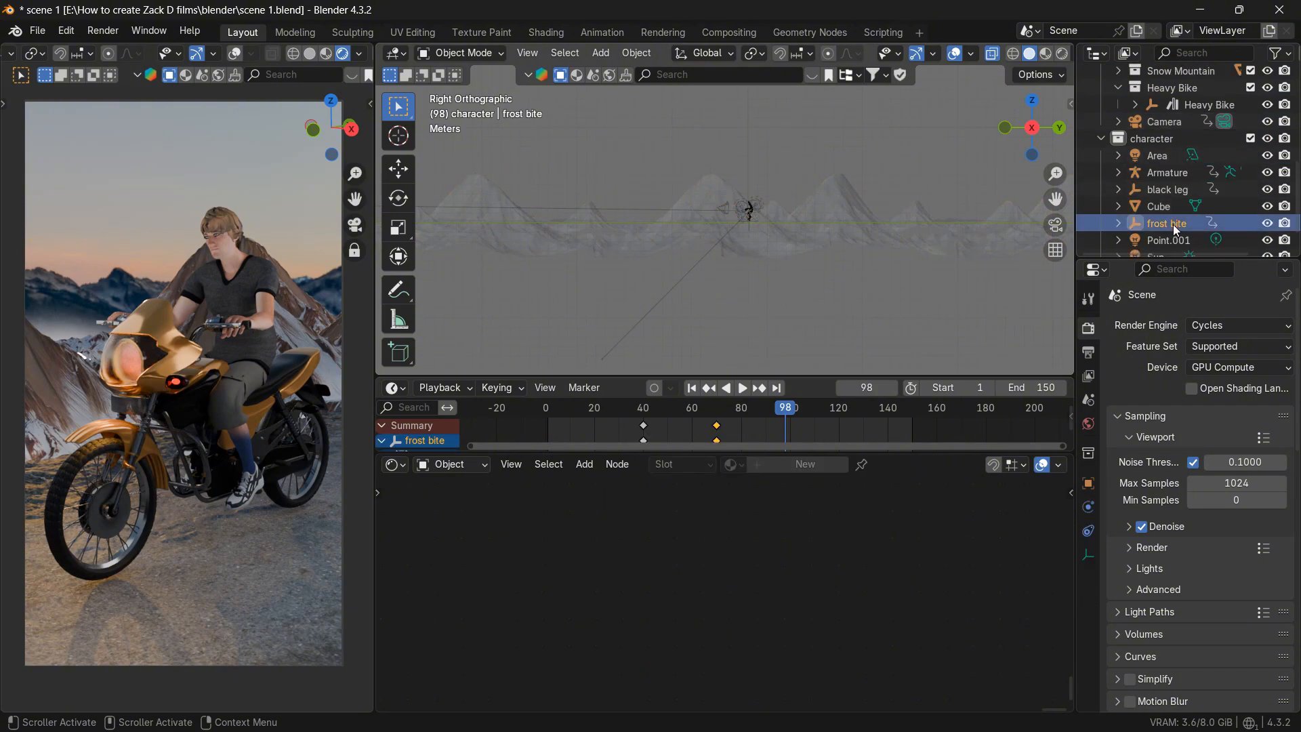
scroll(774, 307, "down", 3)
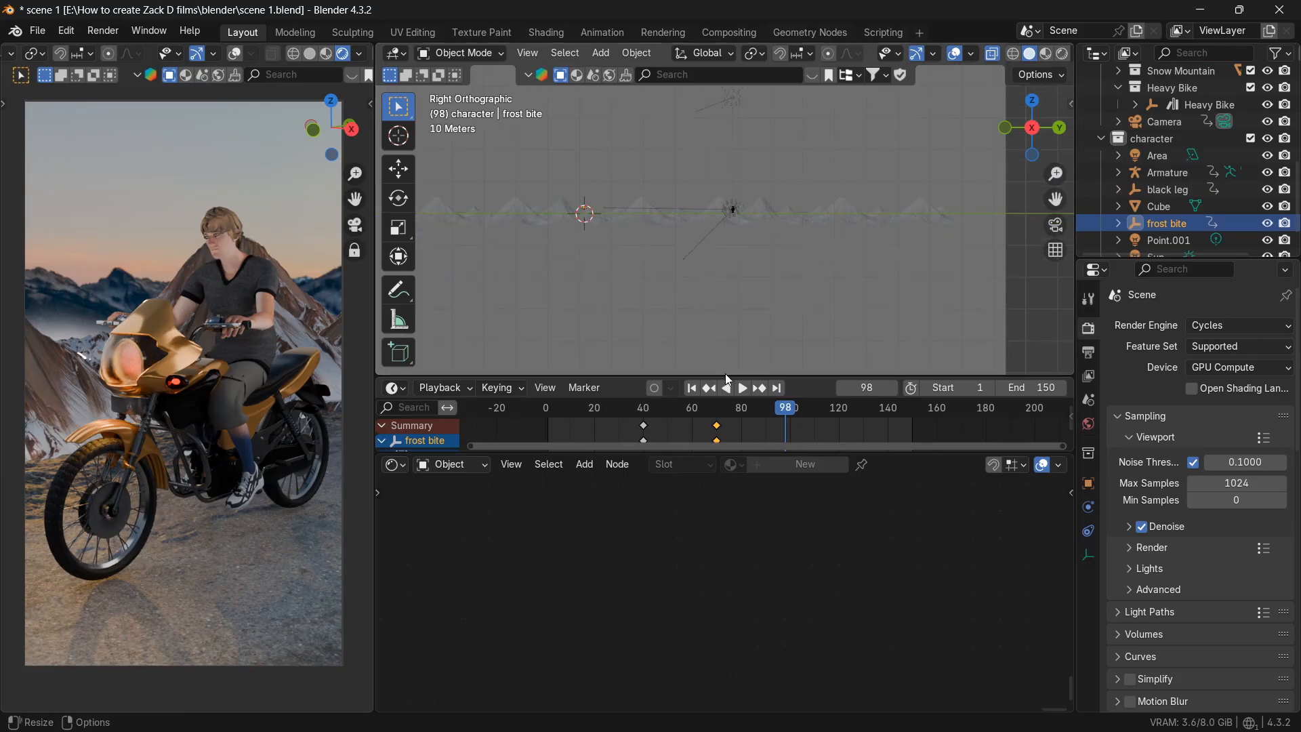
left_click(778, 389)
key("a")
key("x")
left_click(765, 427)
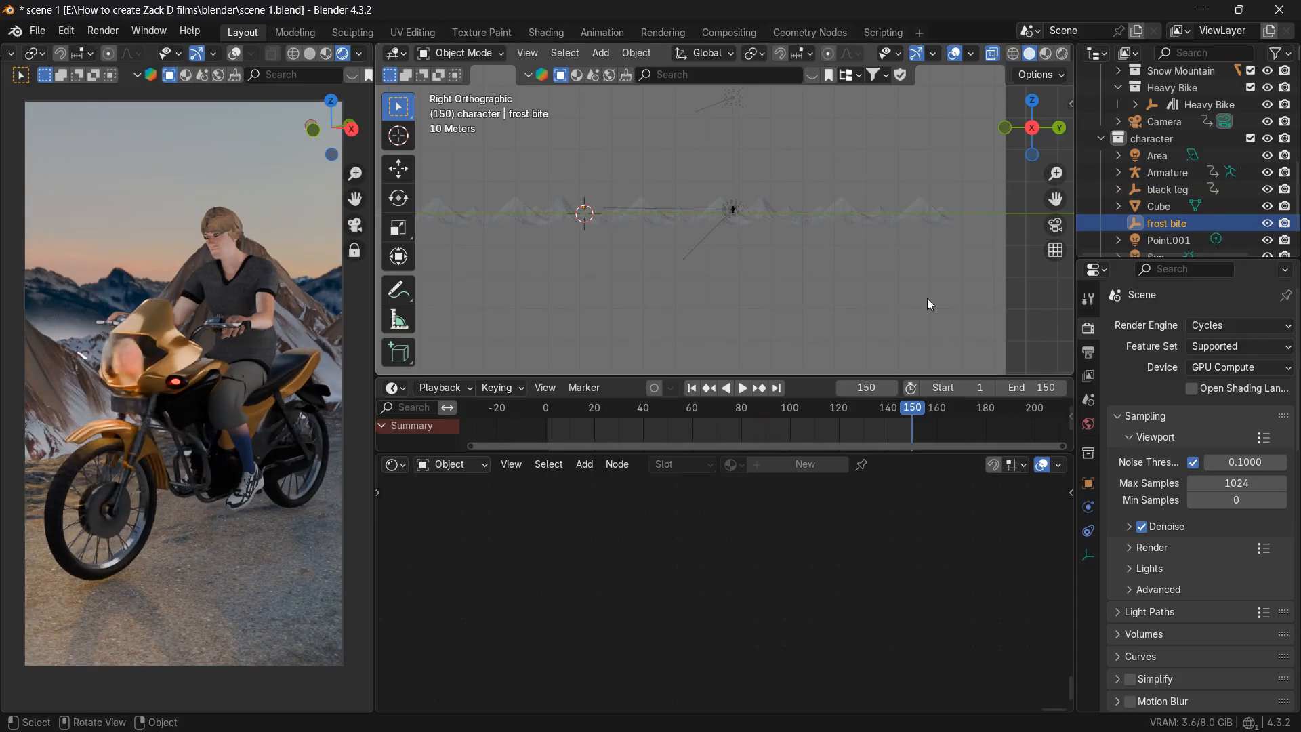
left_click(586, 418)
left_click_drag(588, 415, 883, 413)
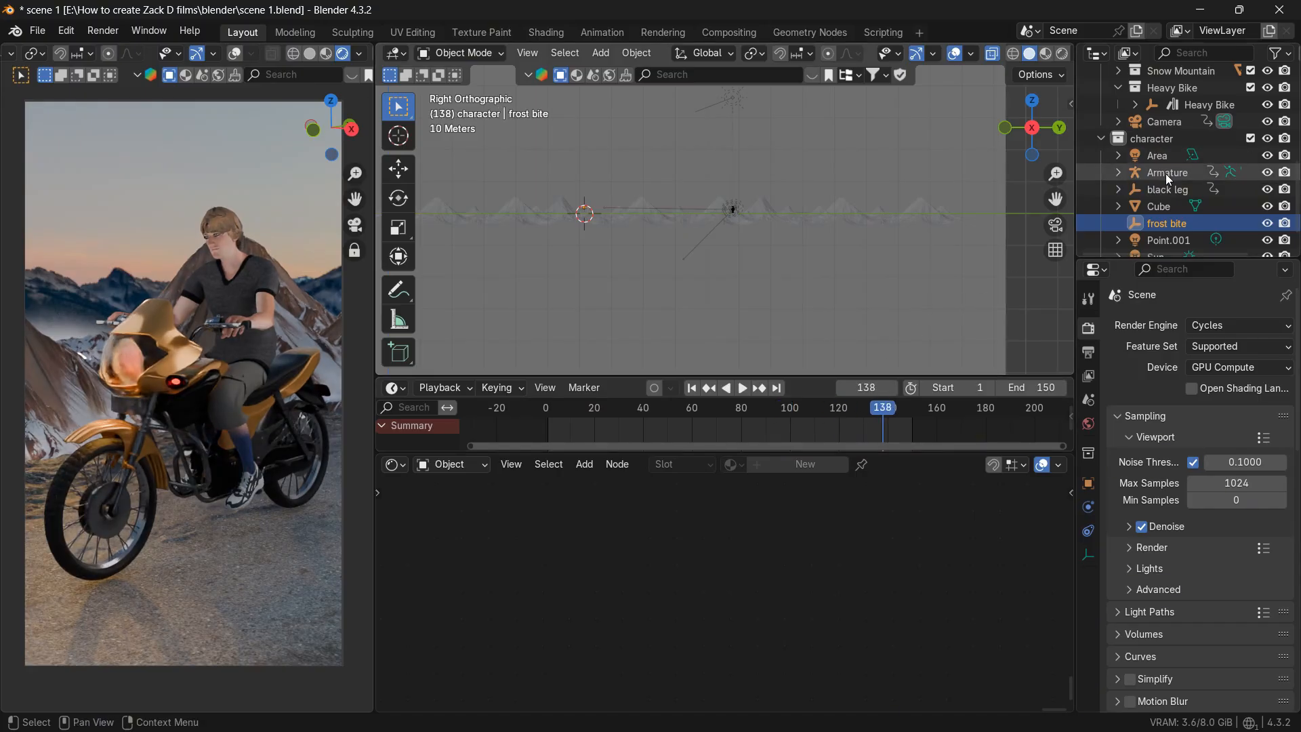
- Delete all keyframes of the black leg empty in the character collection
scroll(1165, 174, "down", 2)
left_click(1164, 156)
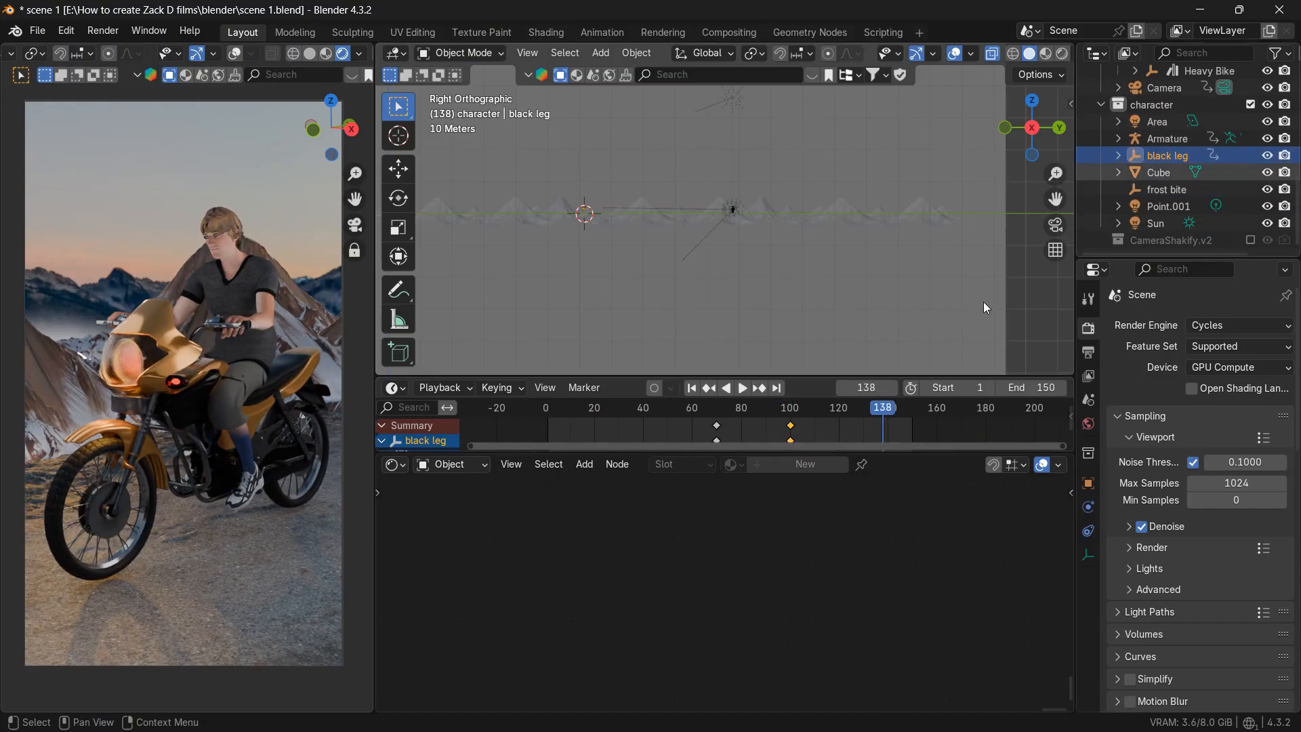
key("x")
left_click(849, 428)
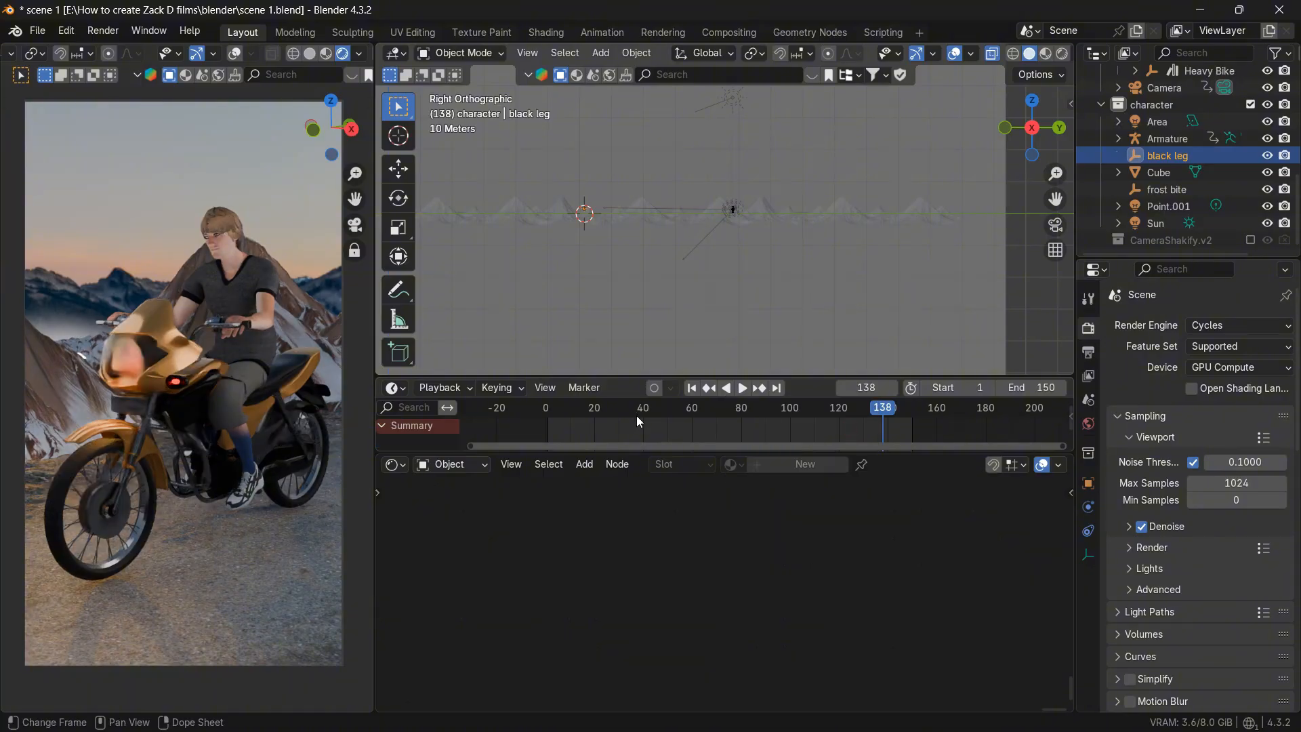
- Scrub back near the timeline's start and play the animation to check the leg's color
left_click(630, 411)
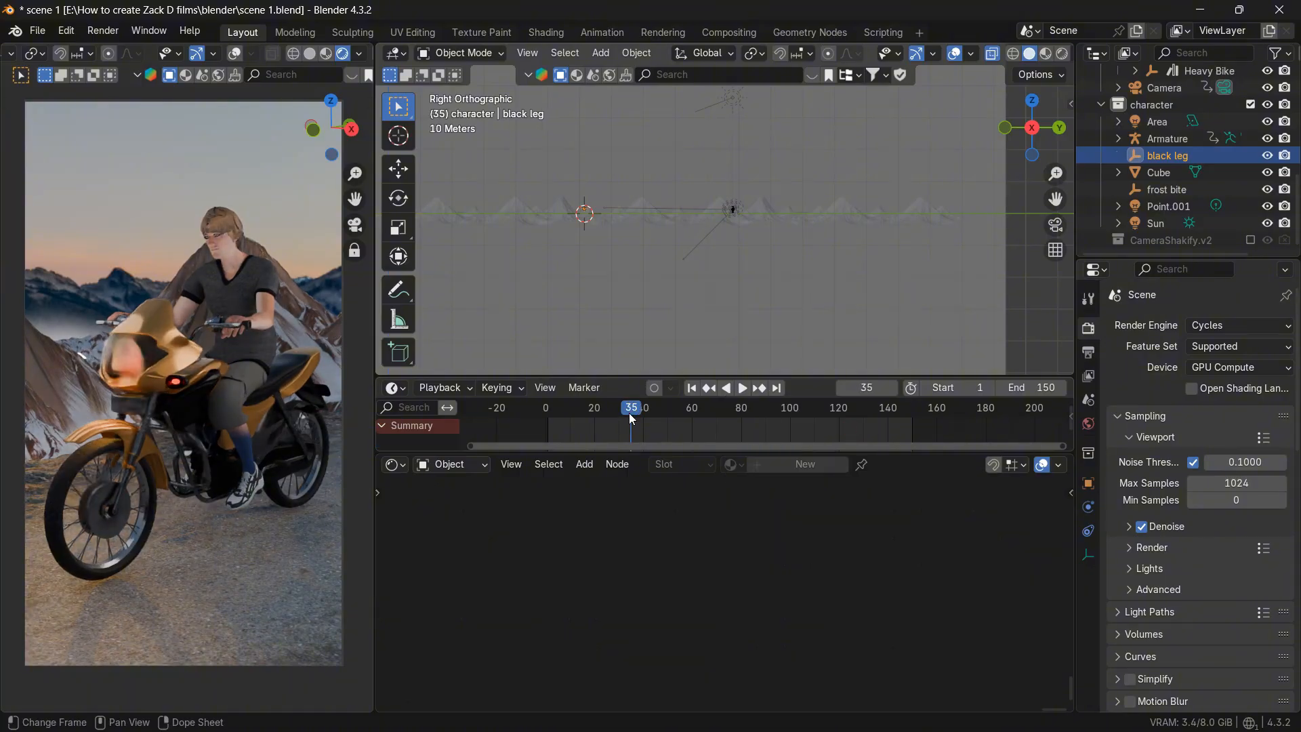
left_click(565, 411)
key("space")
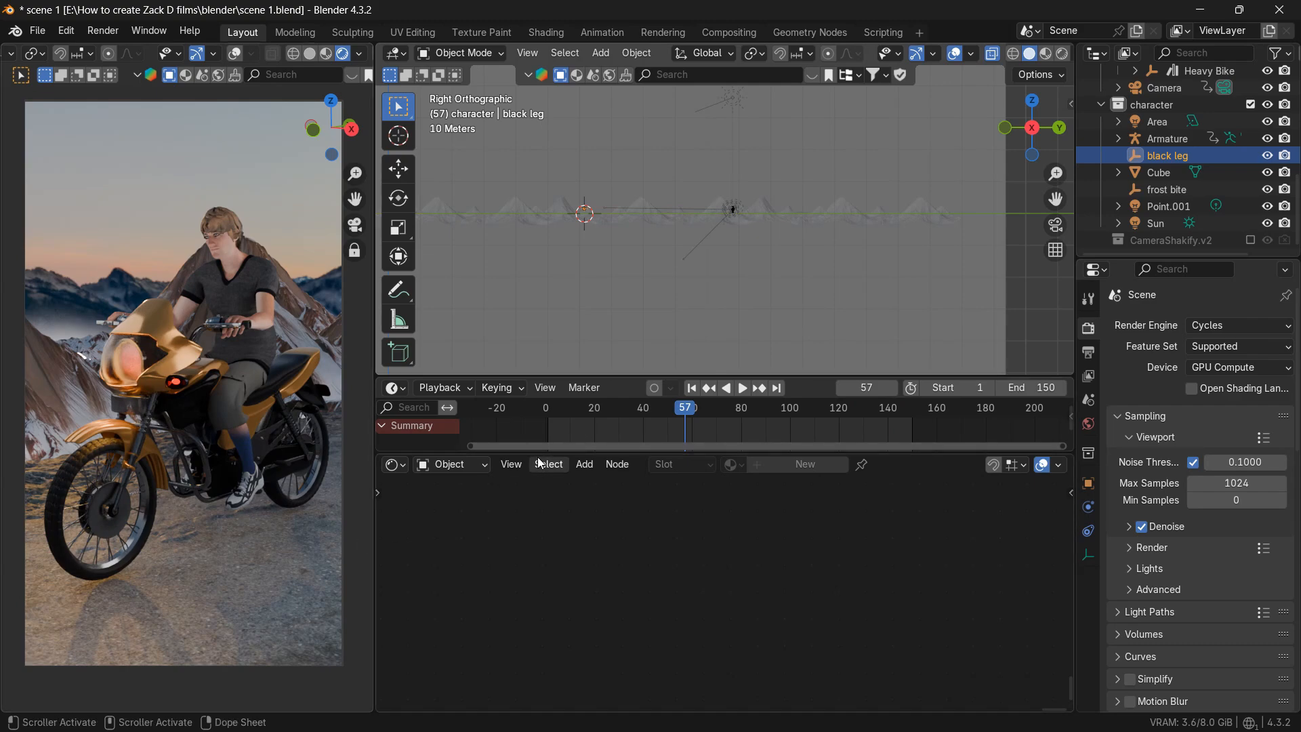
- Return to frame 1 and resize the editors to give the 3D viewport more height
left_click_drag(539, 456, 535, 614)
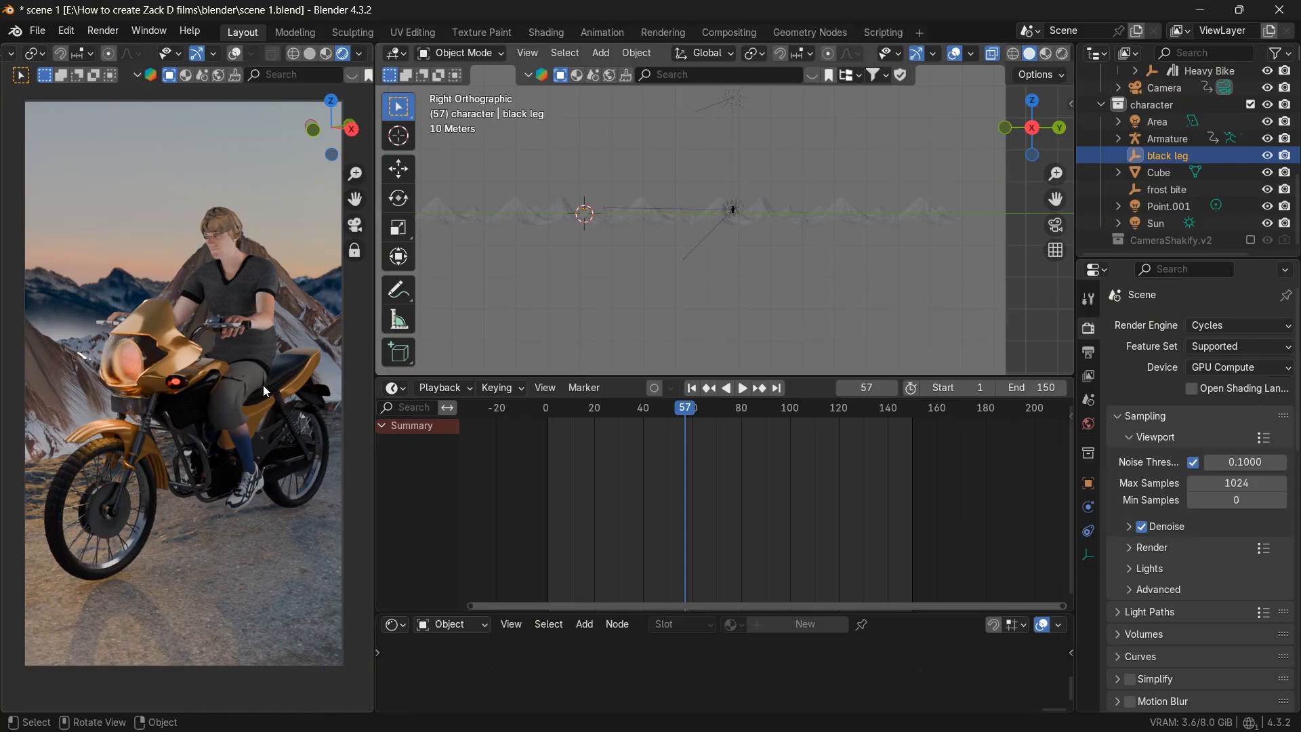
left_click(691, 388)
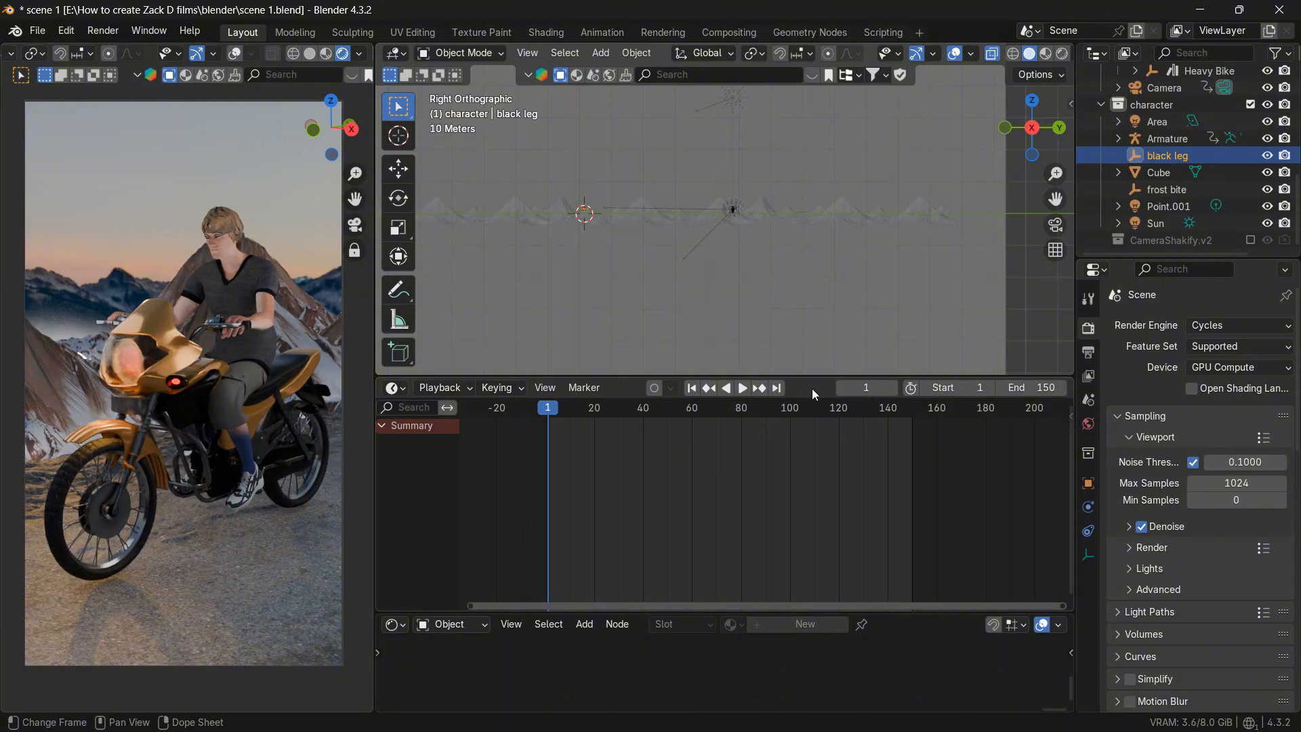
left_click_drag(821, 375, 810, 513)
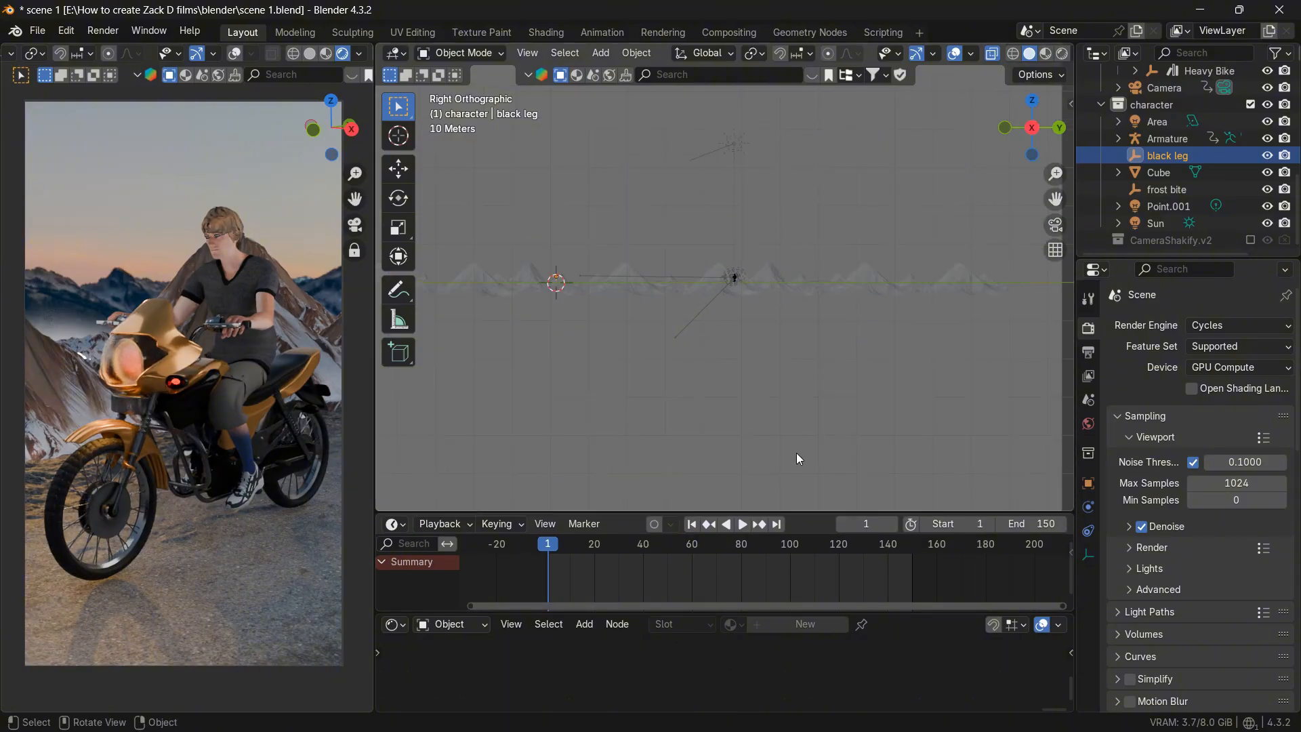
- Try moving the rider's Armature and the Heavy Bike empty separately to test their parenting, cancelling each move
scroll(795, 452, "up", 10)
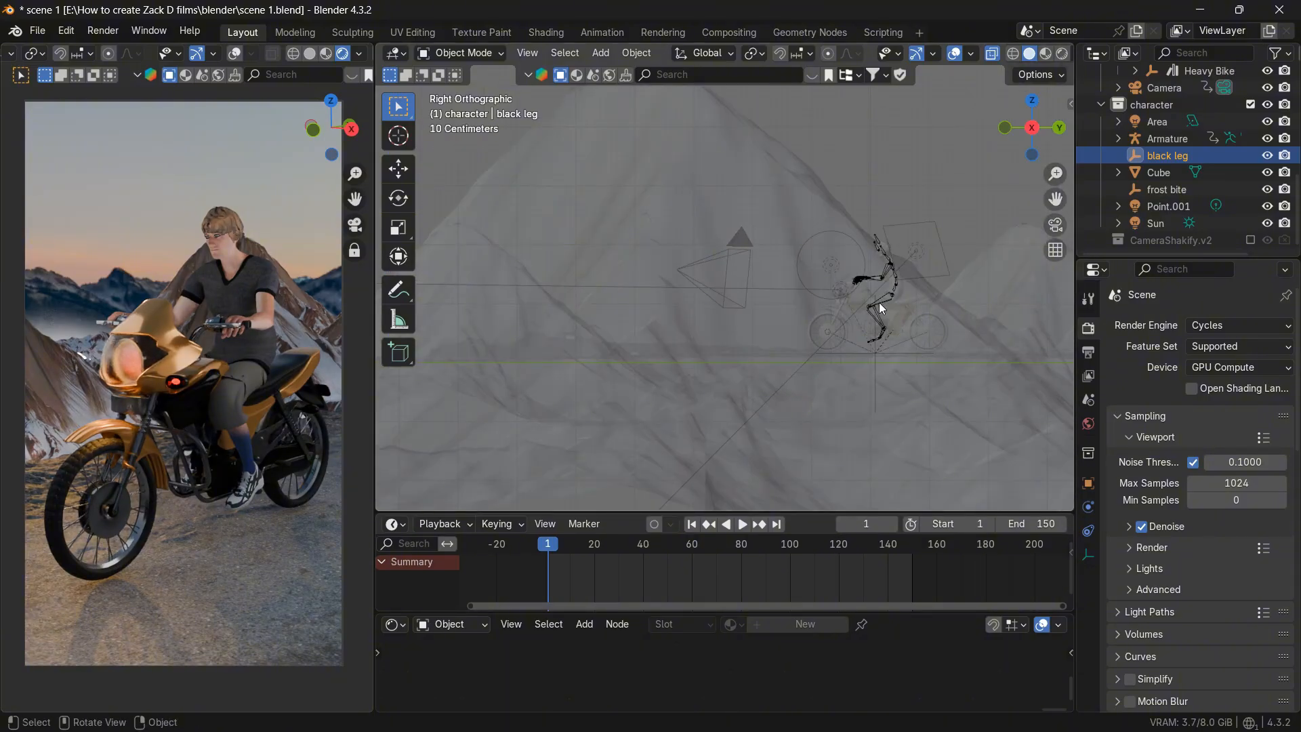
left_click(880, 302)
key("g")
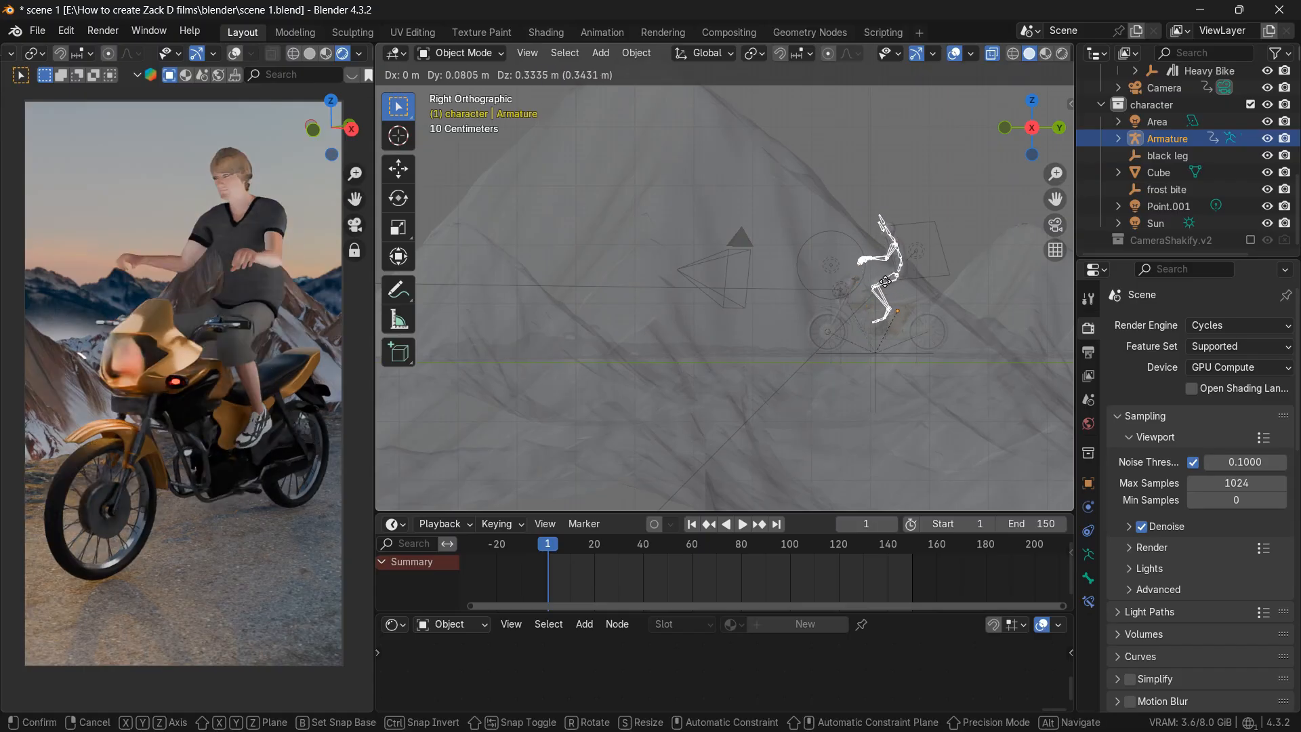
key("Escape")
left_click(874, 363)
left_click(875, 363)
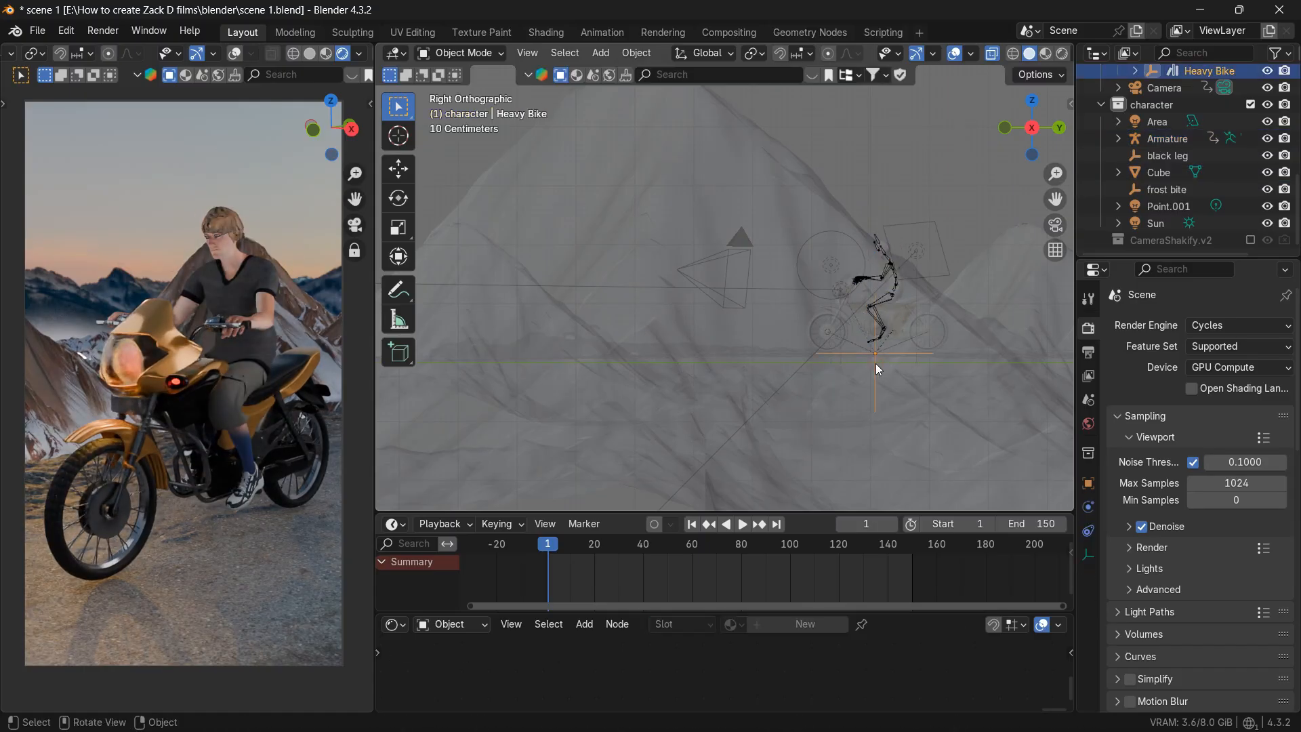
key("g")
key("Escape")
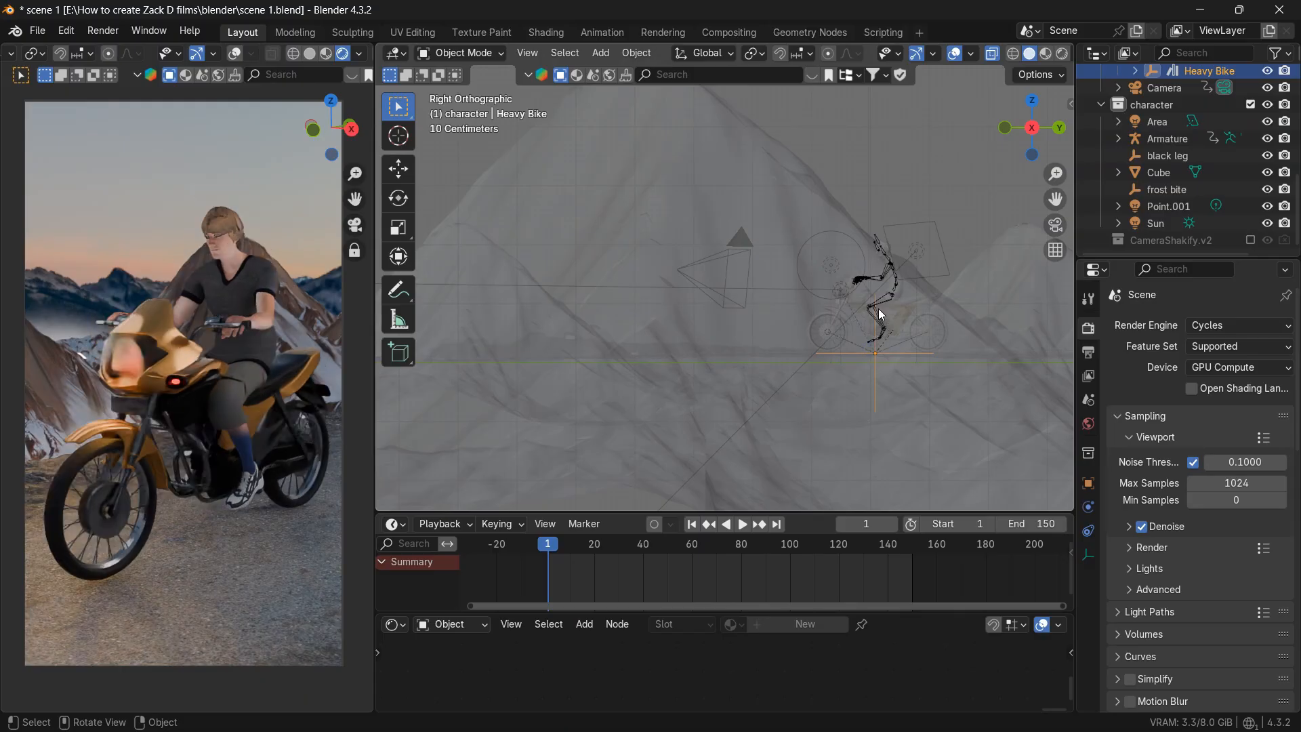
- Clear the parent of the rider's Armature
left_click(881, 304)
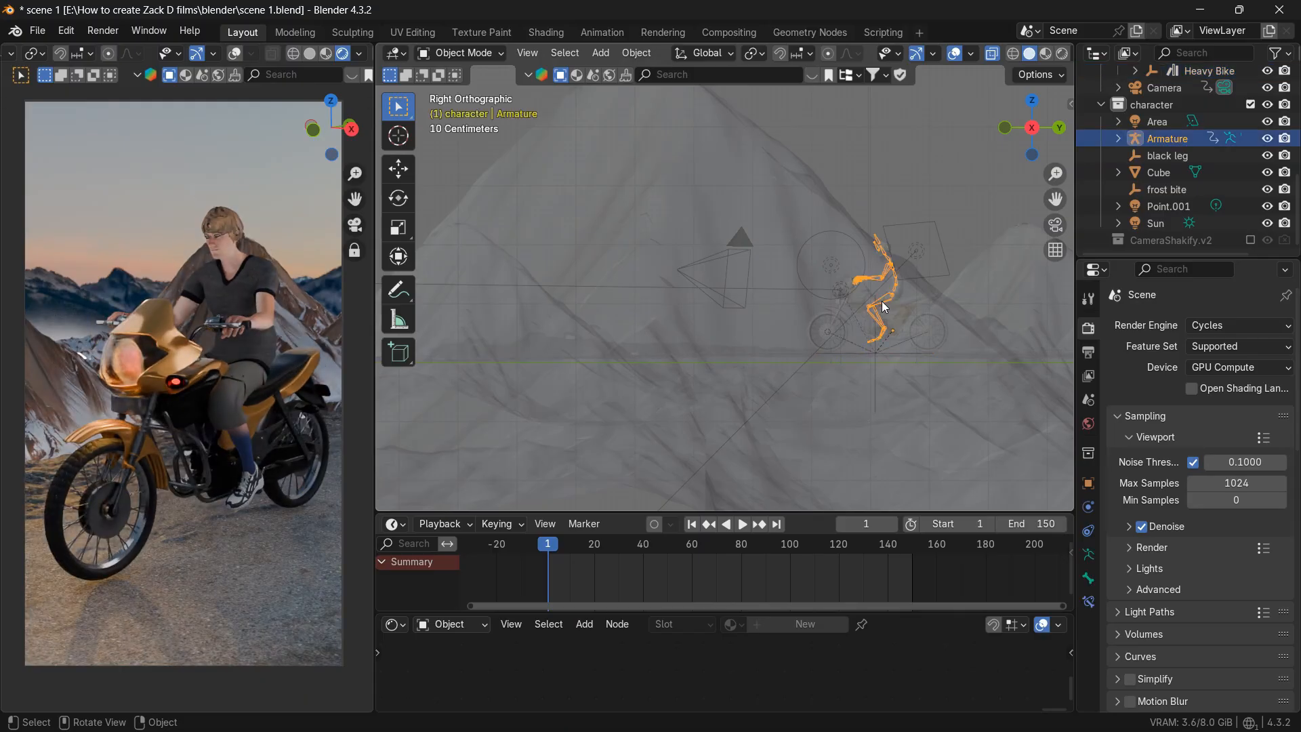
key("alt+p")
left_click(919, 311)
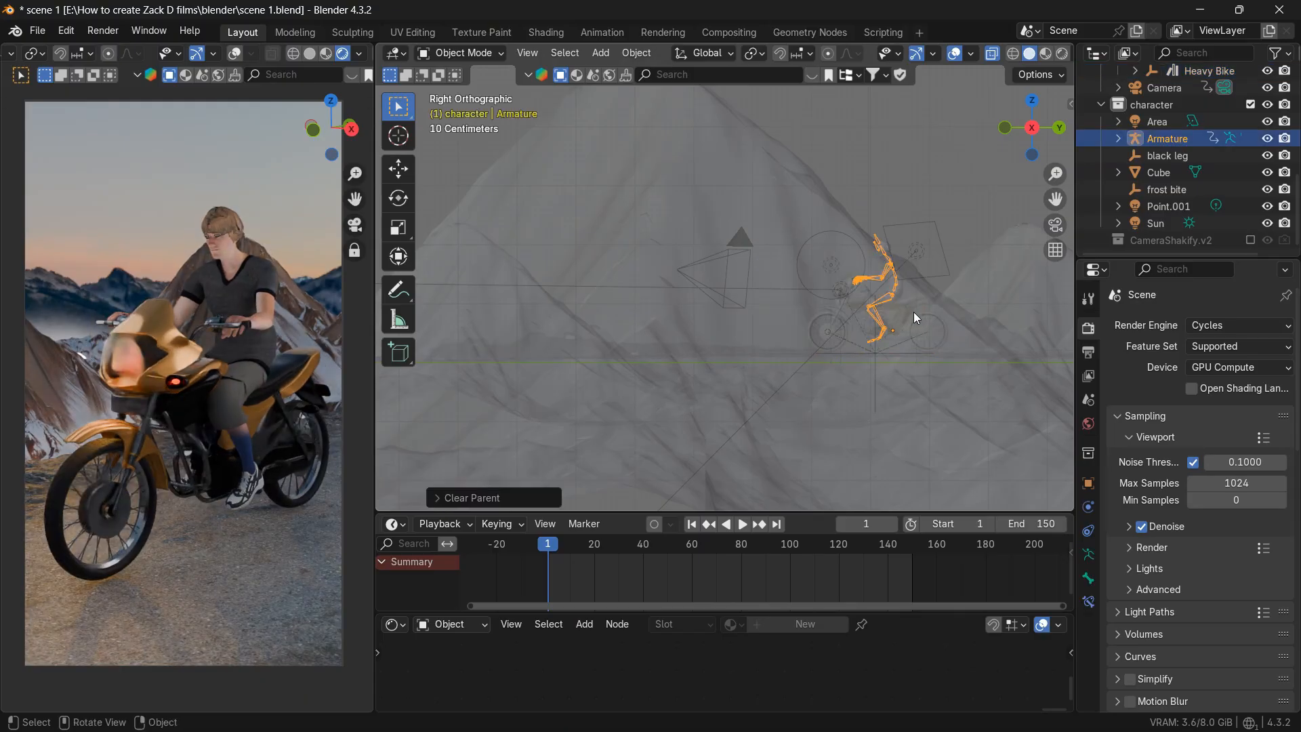
- Select the Heavy Bike empty beneath the rider
left_click(873, 353)
left_click(873, 353)
left_click(874, 358)
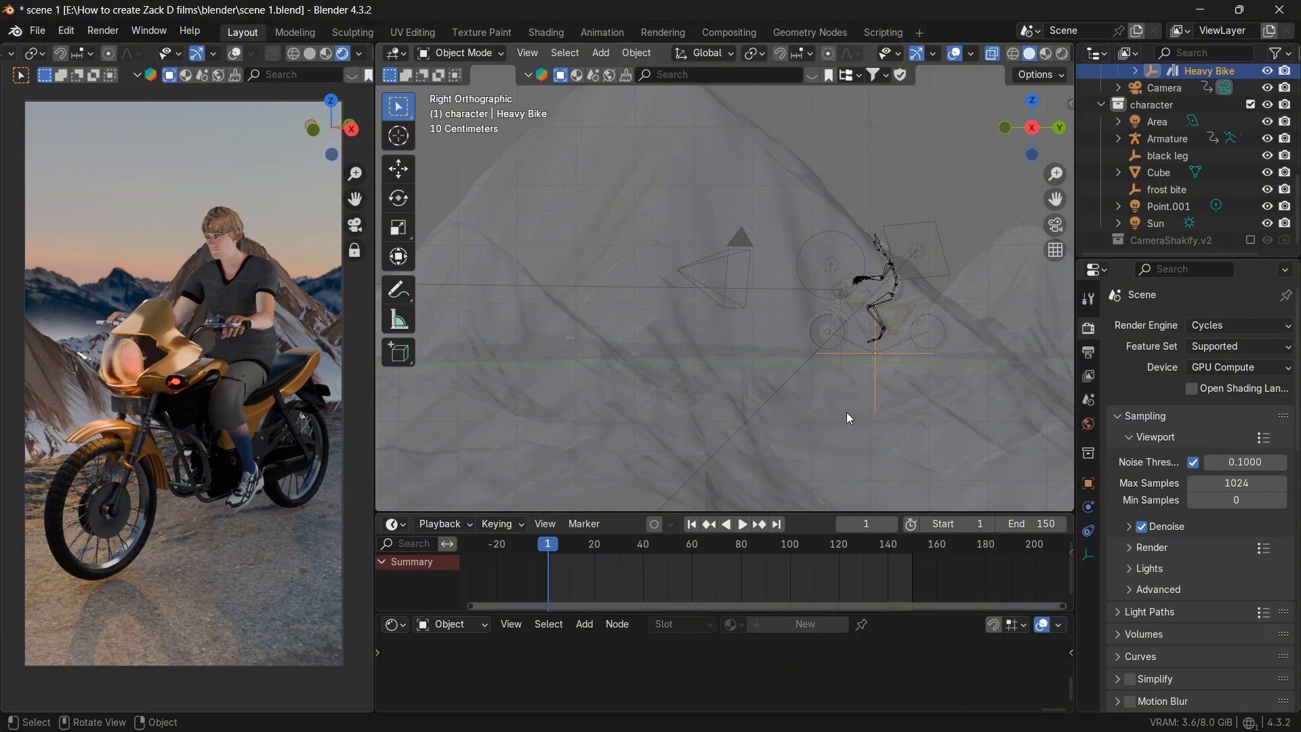
- Try raising the Heavy Bike along Z to the rider's head and scaling it down
key("g")
key("z")
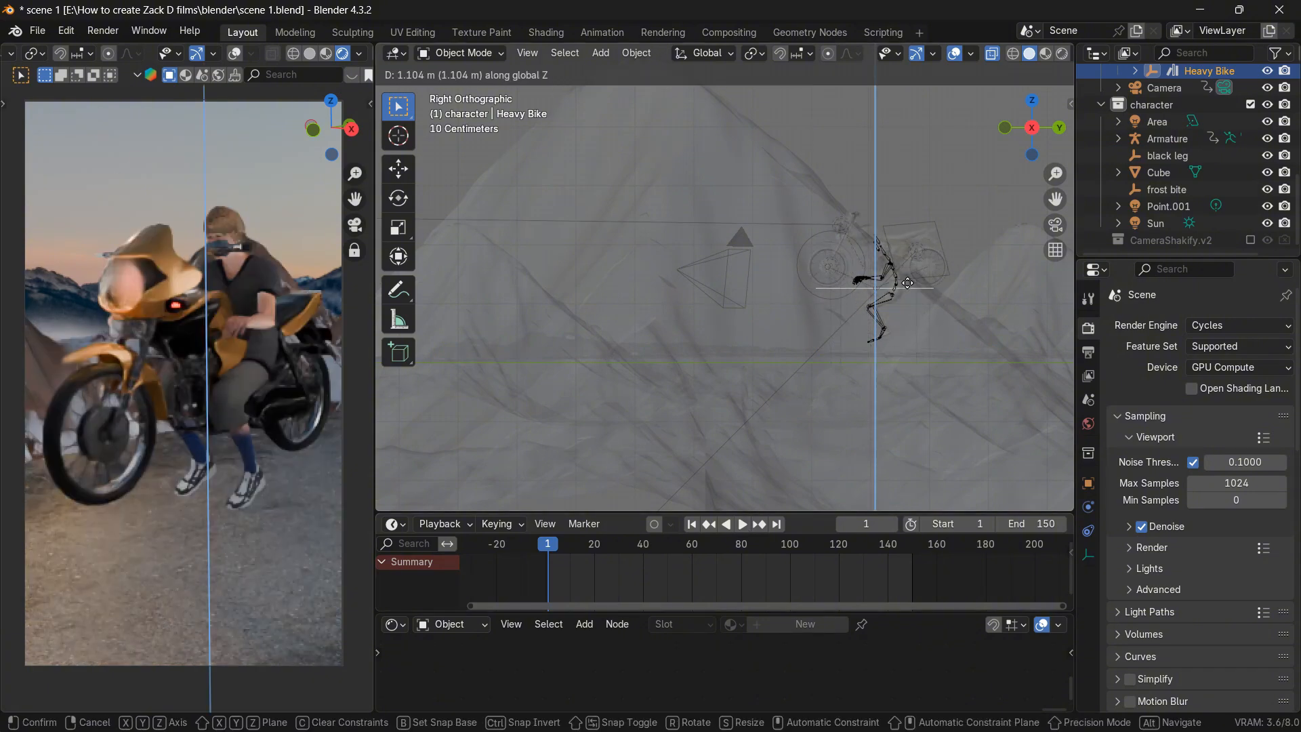
left_click(907, 269)
key("s")
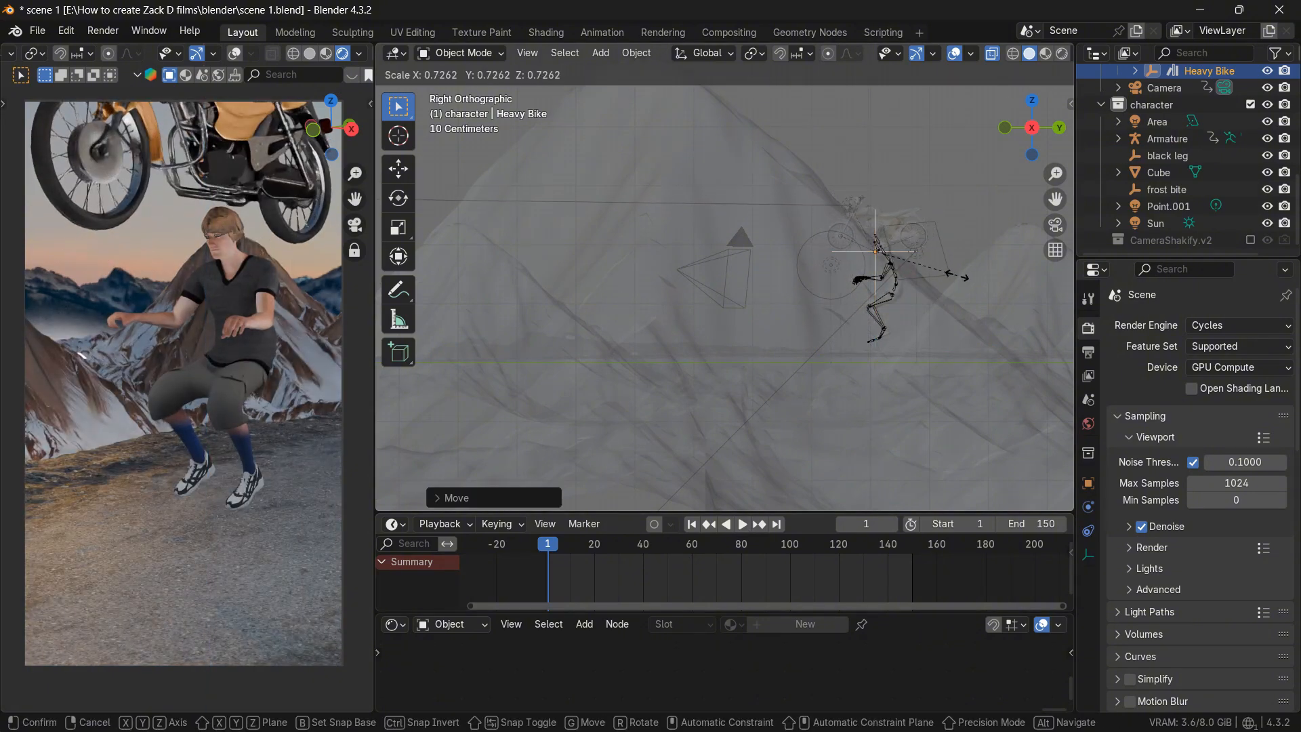
left_click(993, 328)
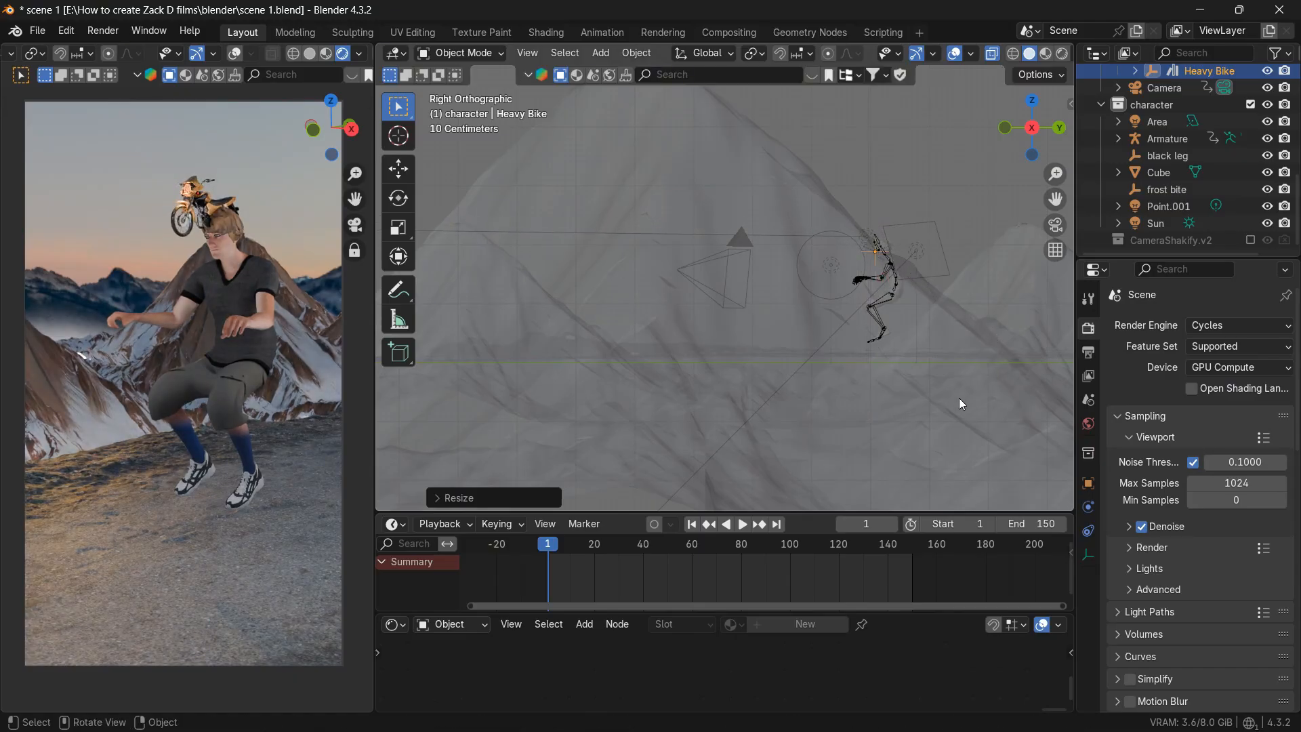
- Try shrinking and lowering the bike further at frame 2, then undo all these bike transforms and return to frame 1
left_click(893, 523)
key("s")
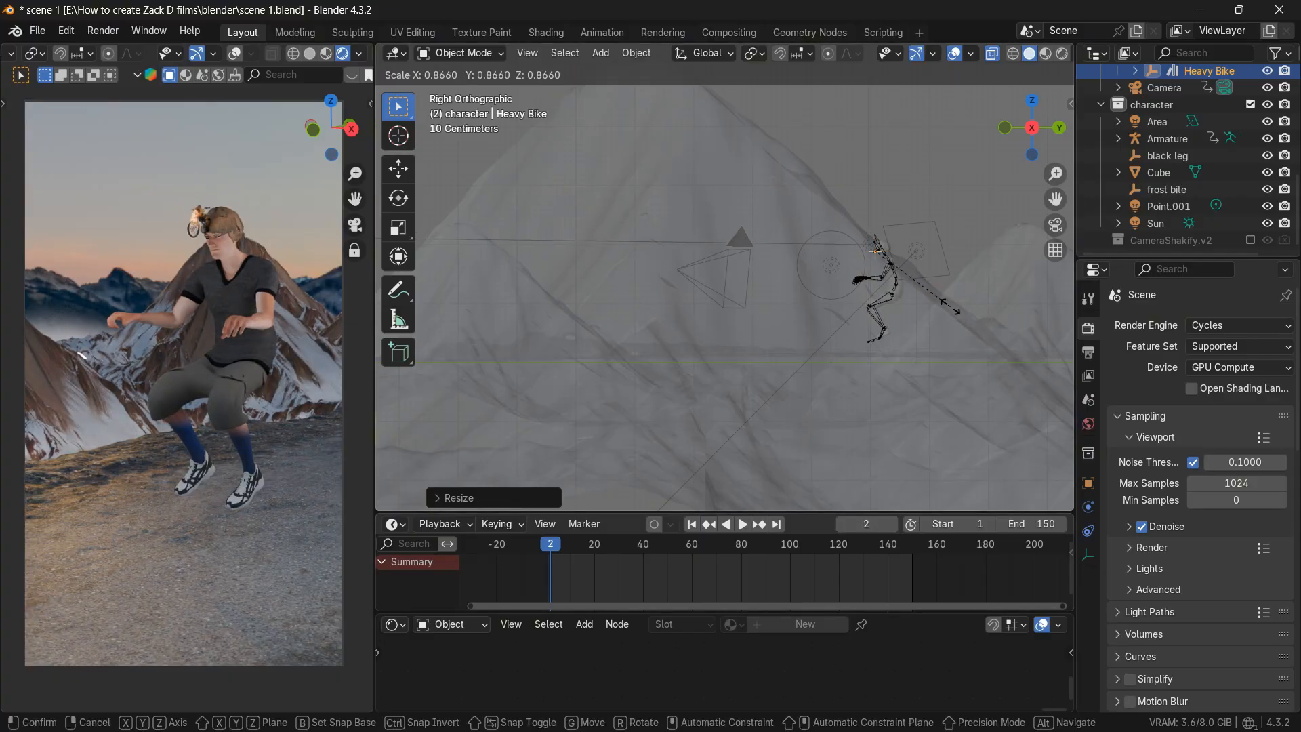
key("g")
key("z")
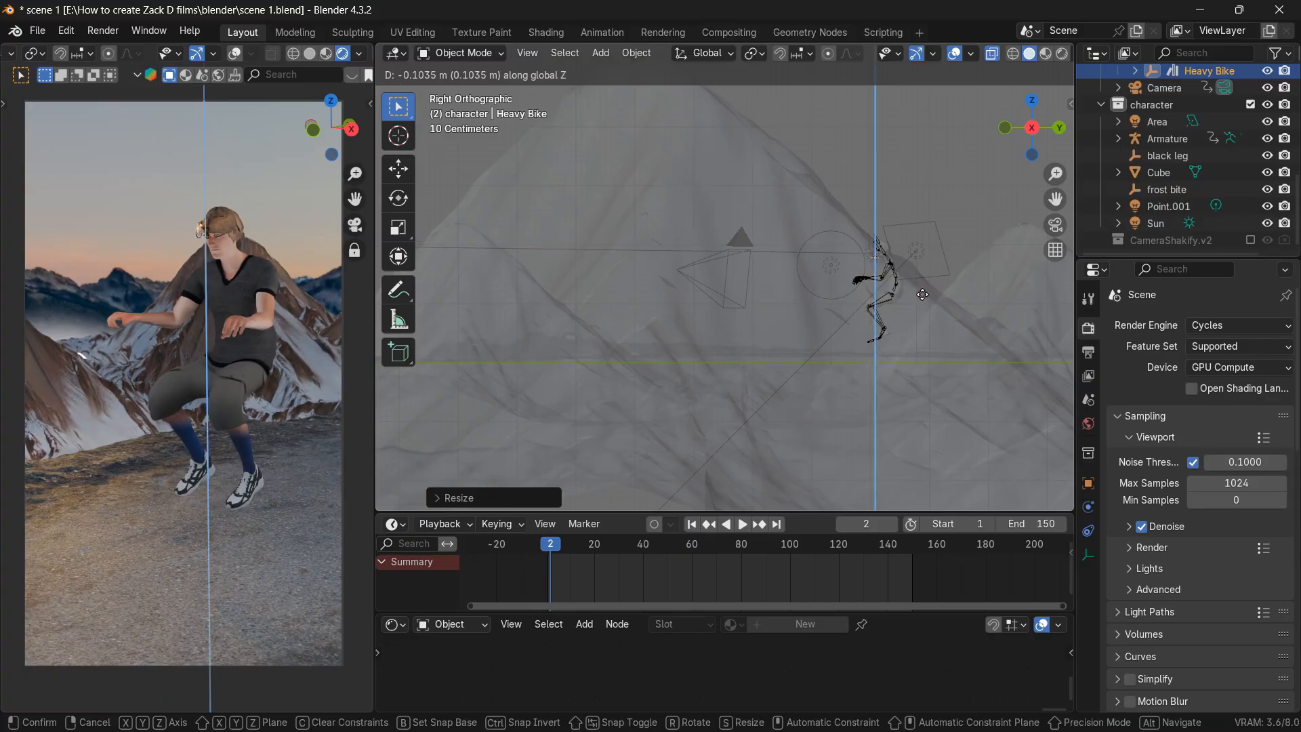
left_click(923, 290)
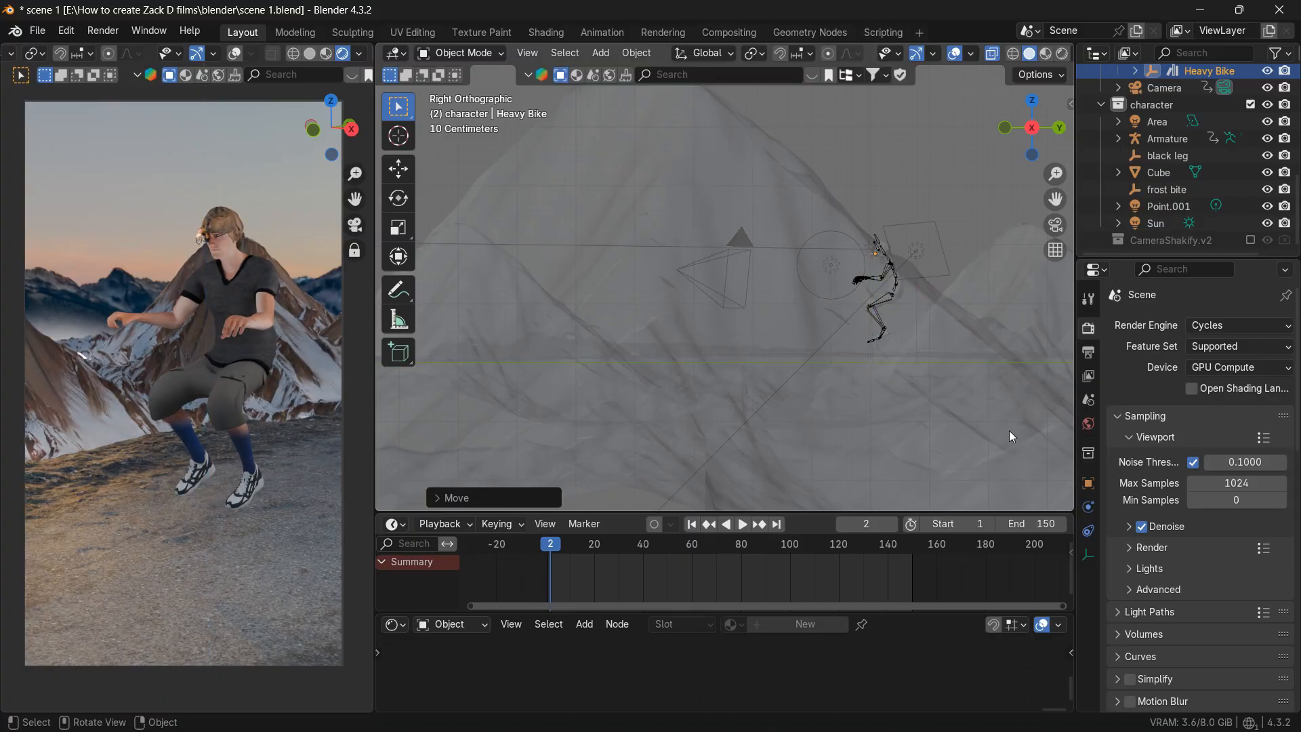
key("s")
left_click(922, 315)
key("Left")
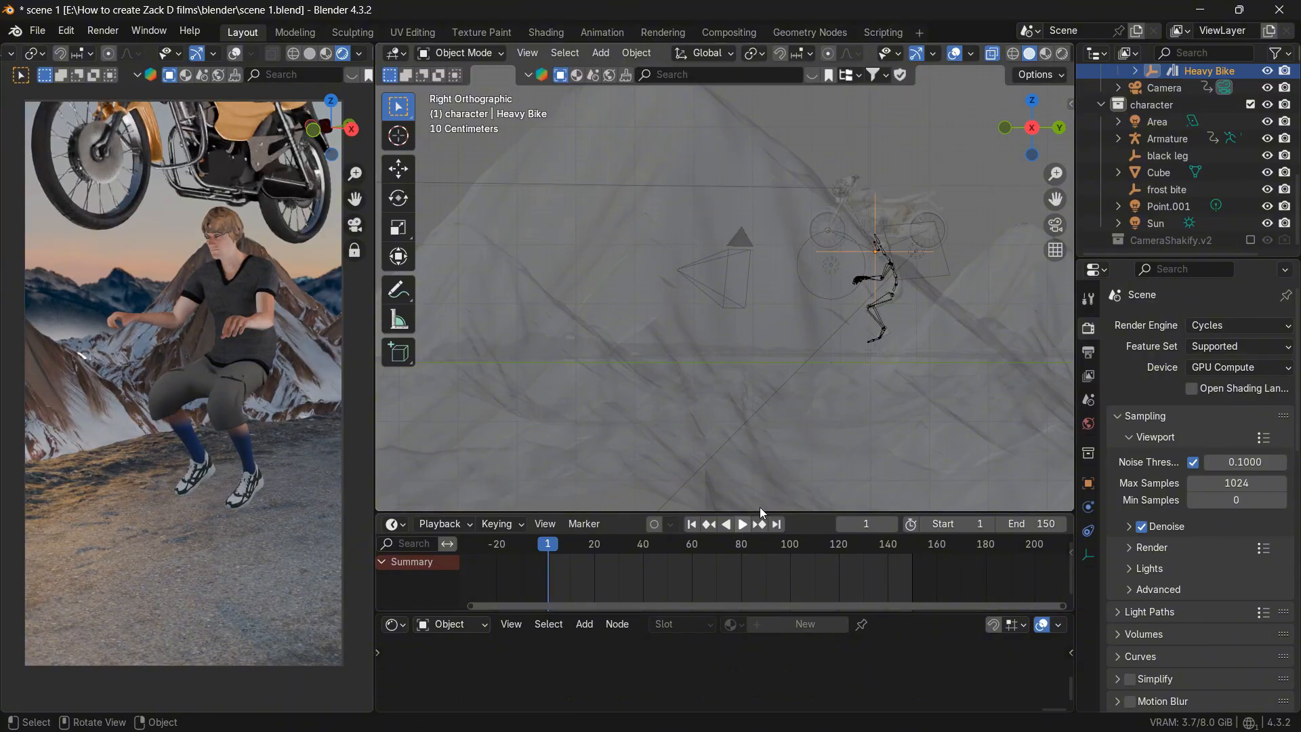
key("ctrl+z")
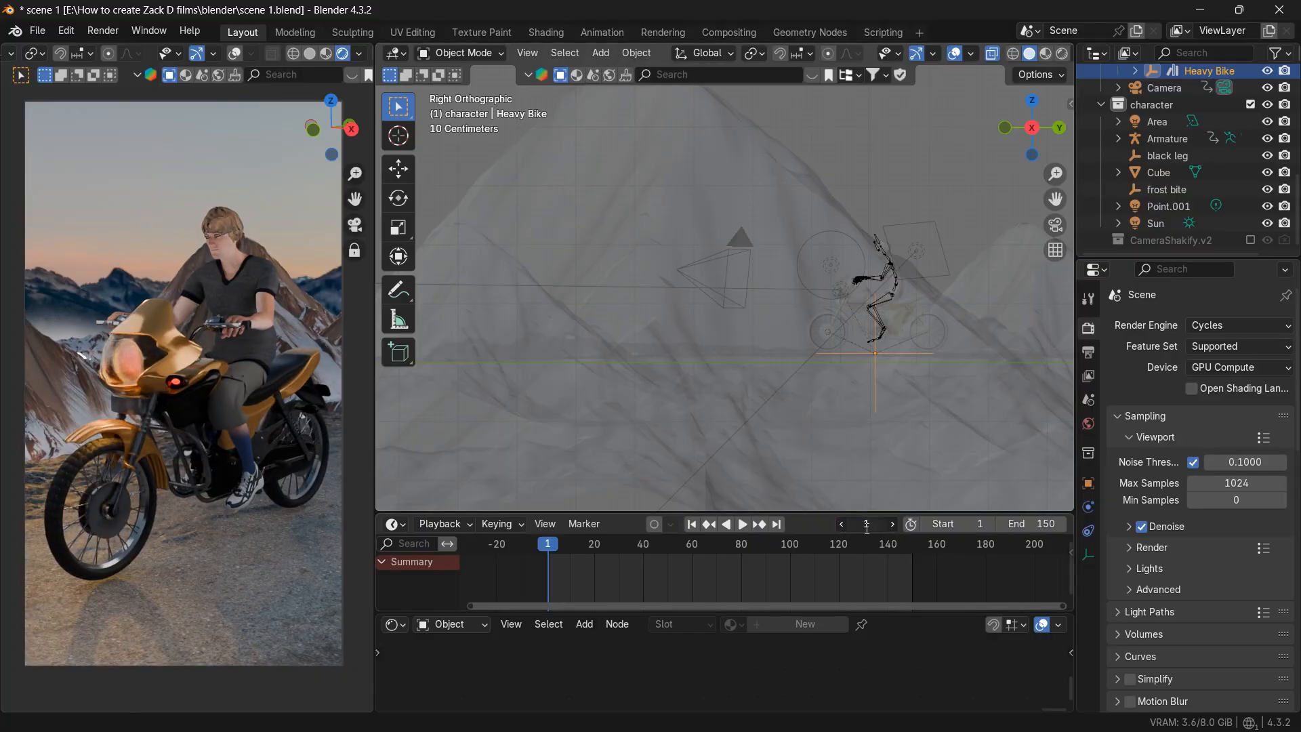
- Insert a keyframe for the full-size Heavy Bike at frame 30
type("30")
key("Return")
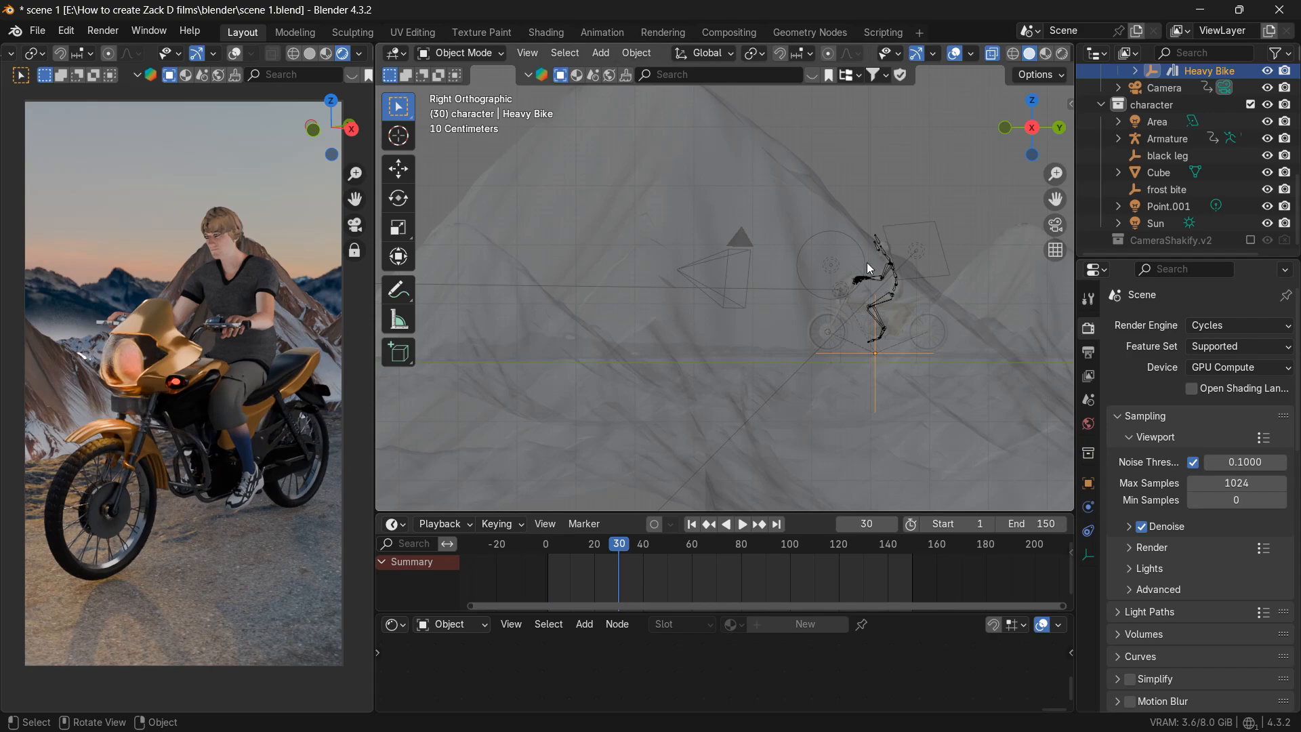
key("i")
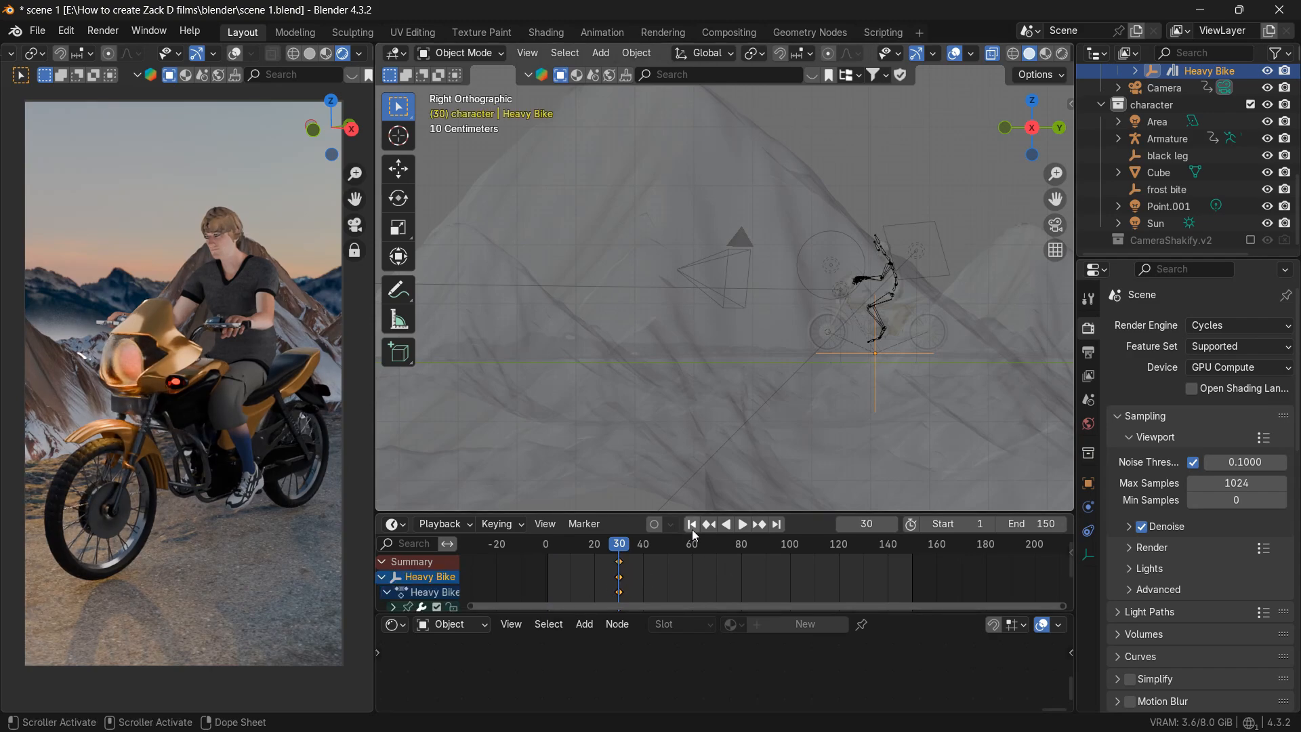
- At frame 2, scale the Heavy Bike down to a tiny size
left_click(862, 525)
type("2")
key("Return")
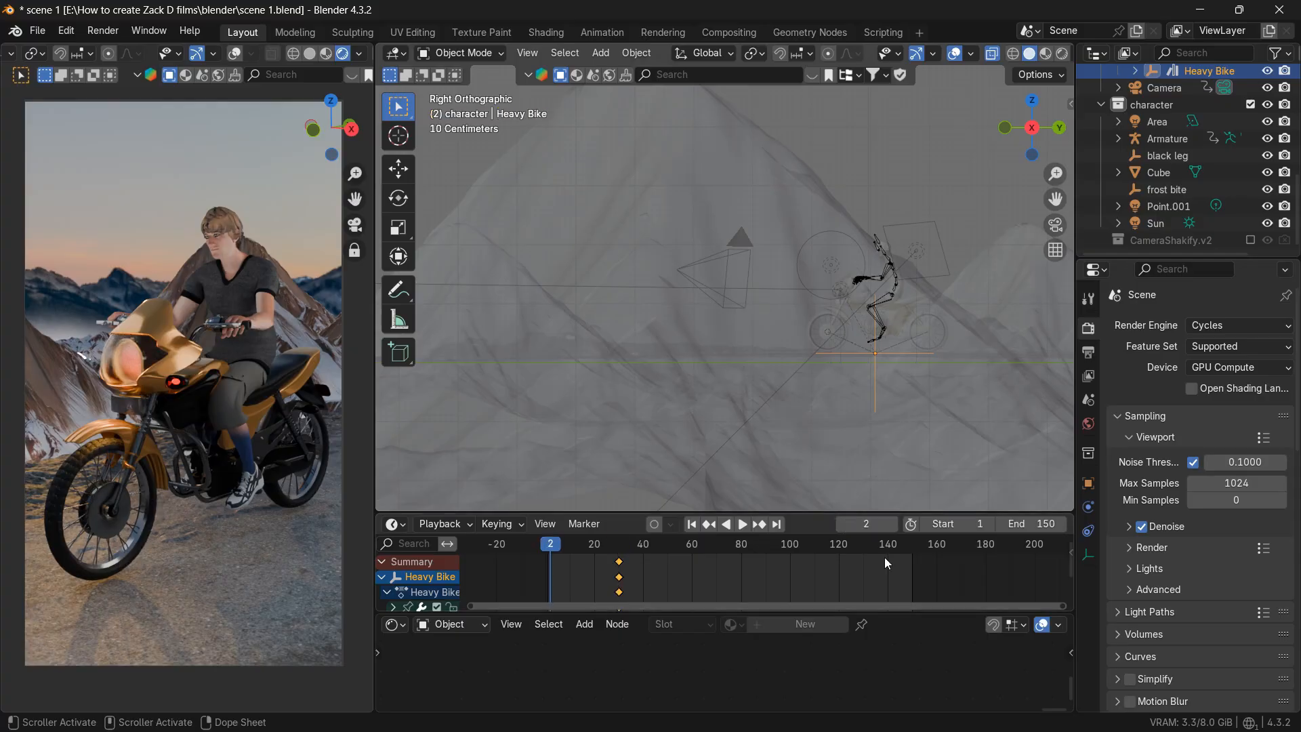
key("s")
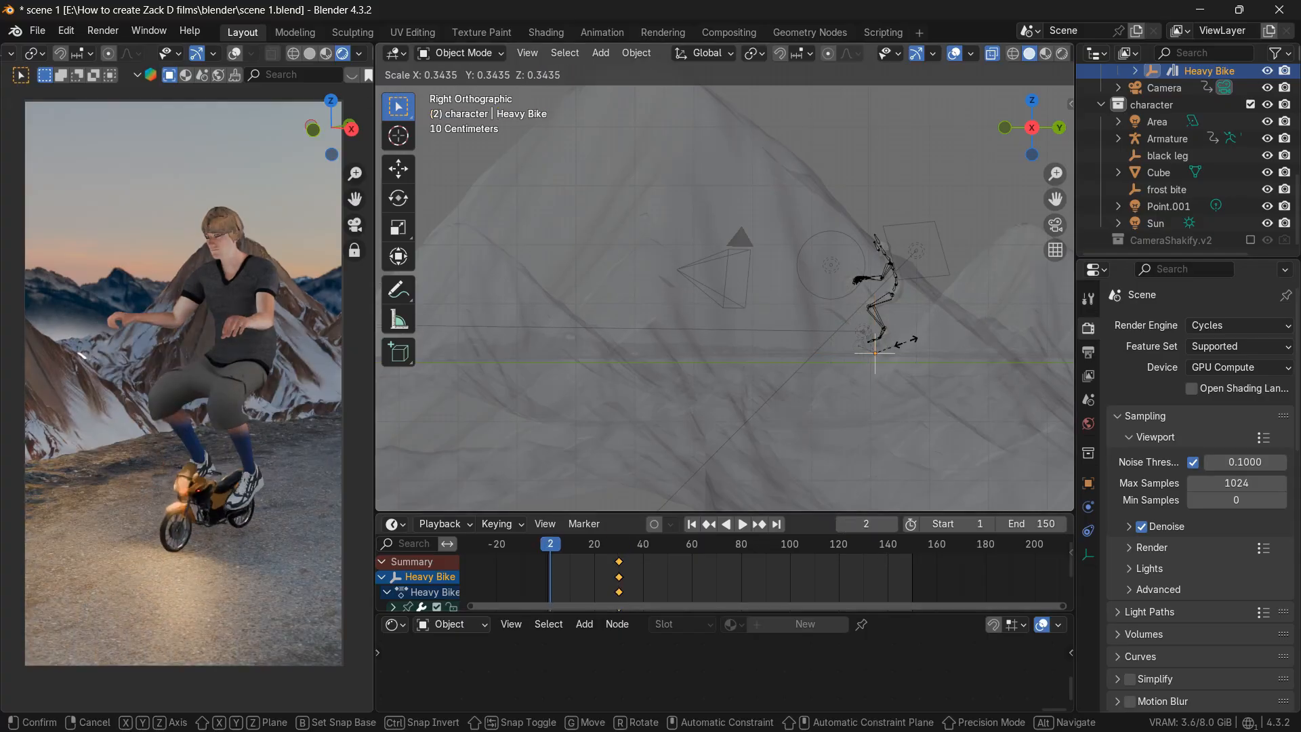
left_click(995, 351)
key("s")
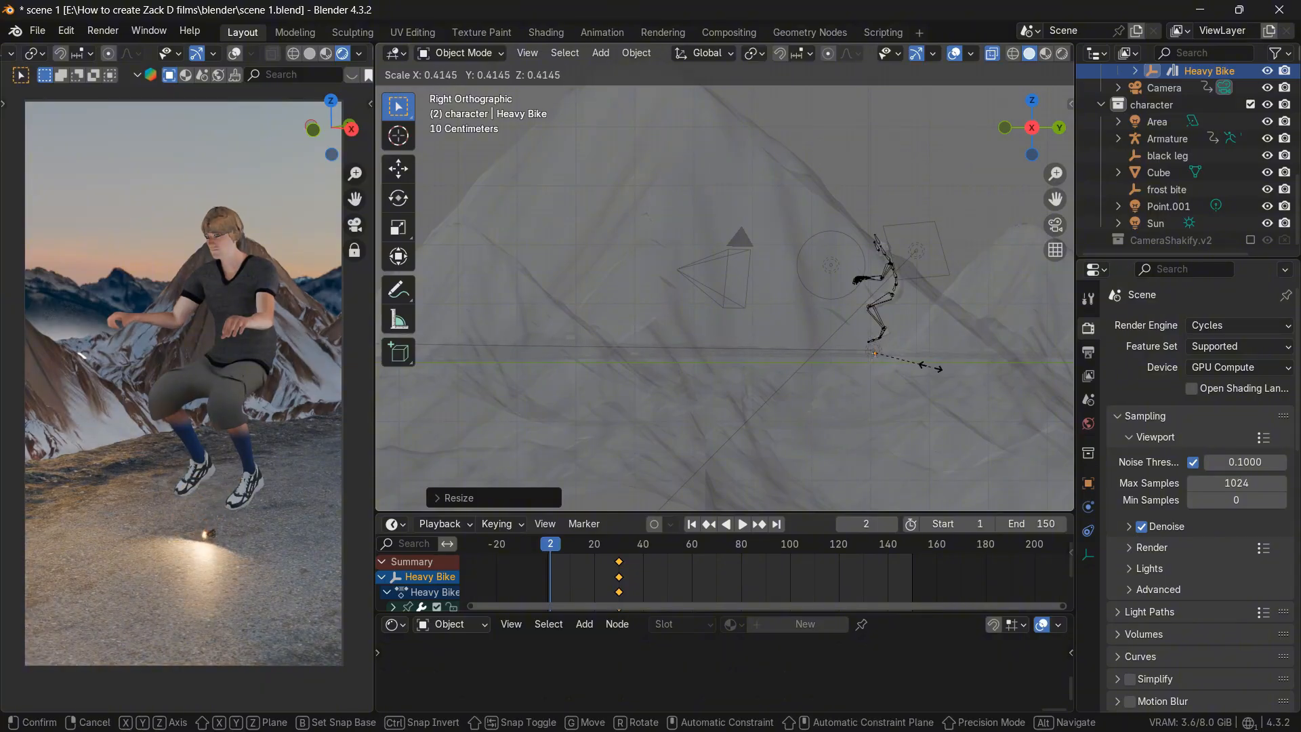
- Move the tiny bike up about 1.84 m to the rider's head and keyframe it at frame 2
key("g")
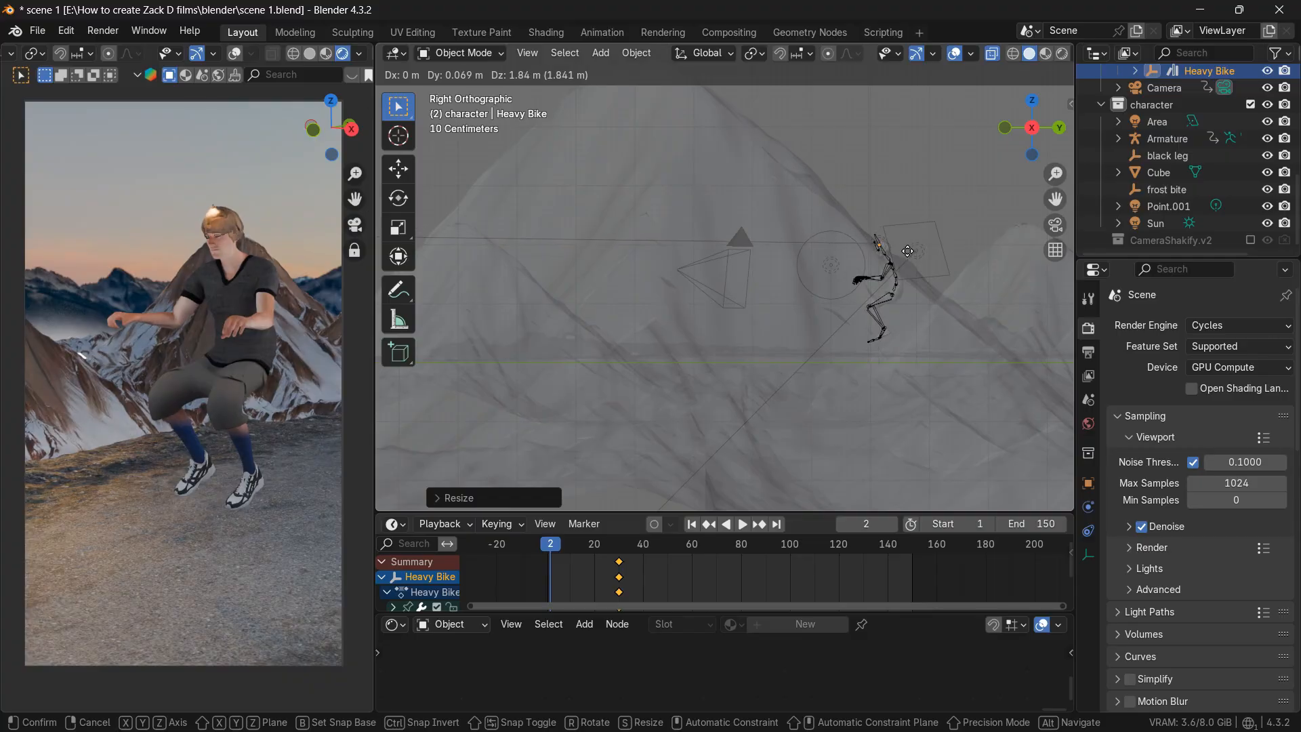
left_click(907, 251)
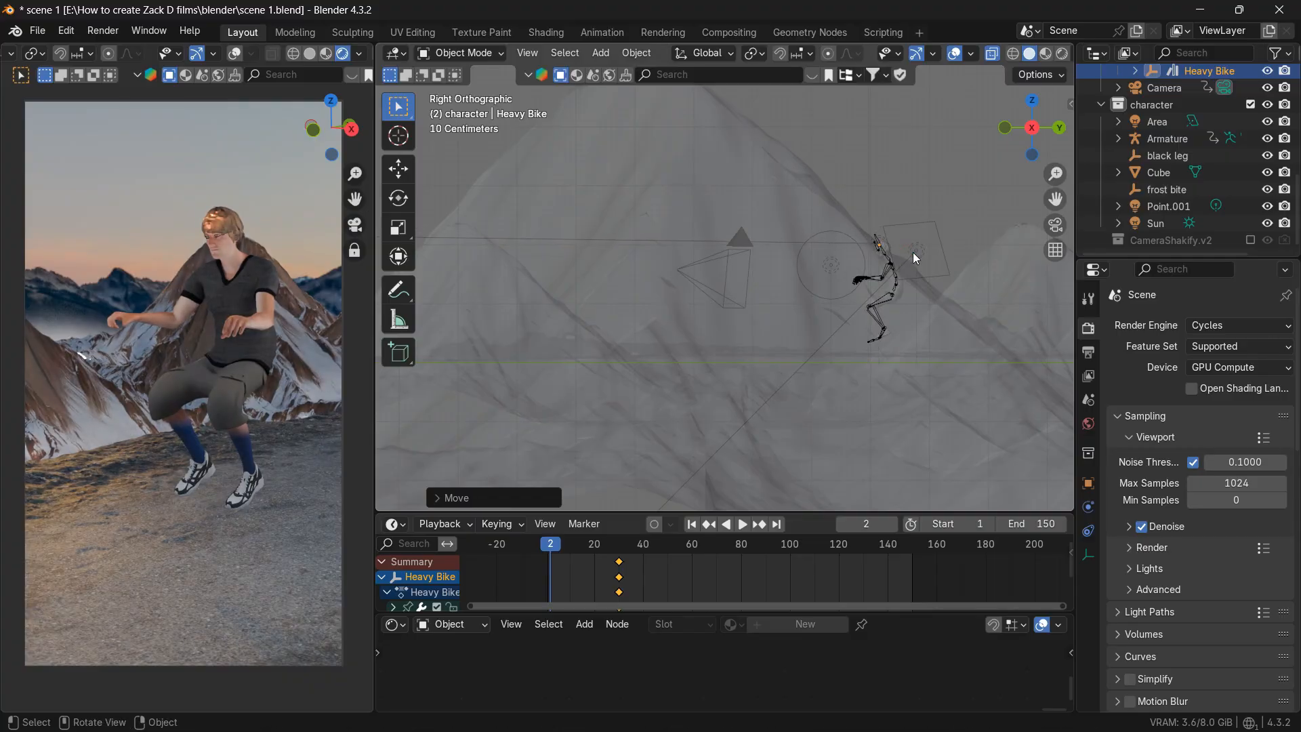
key("i")
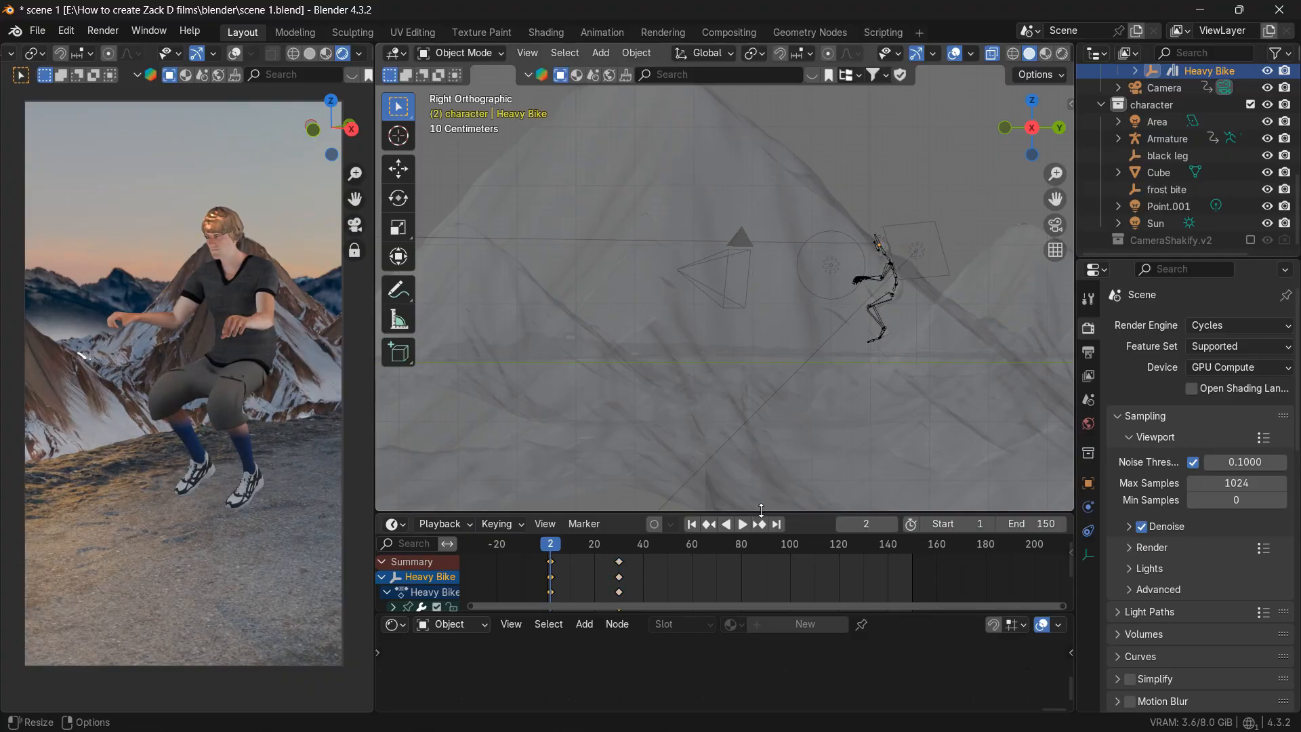
- Hide the character collection, play the bike's growing animation past frame 30, and return to frame 1
scroll(1152, 177, "up", 3)
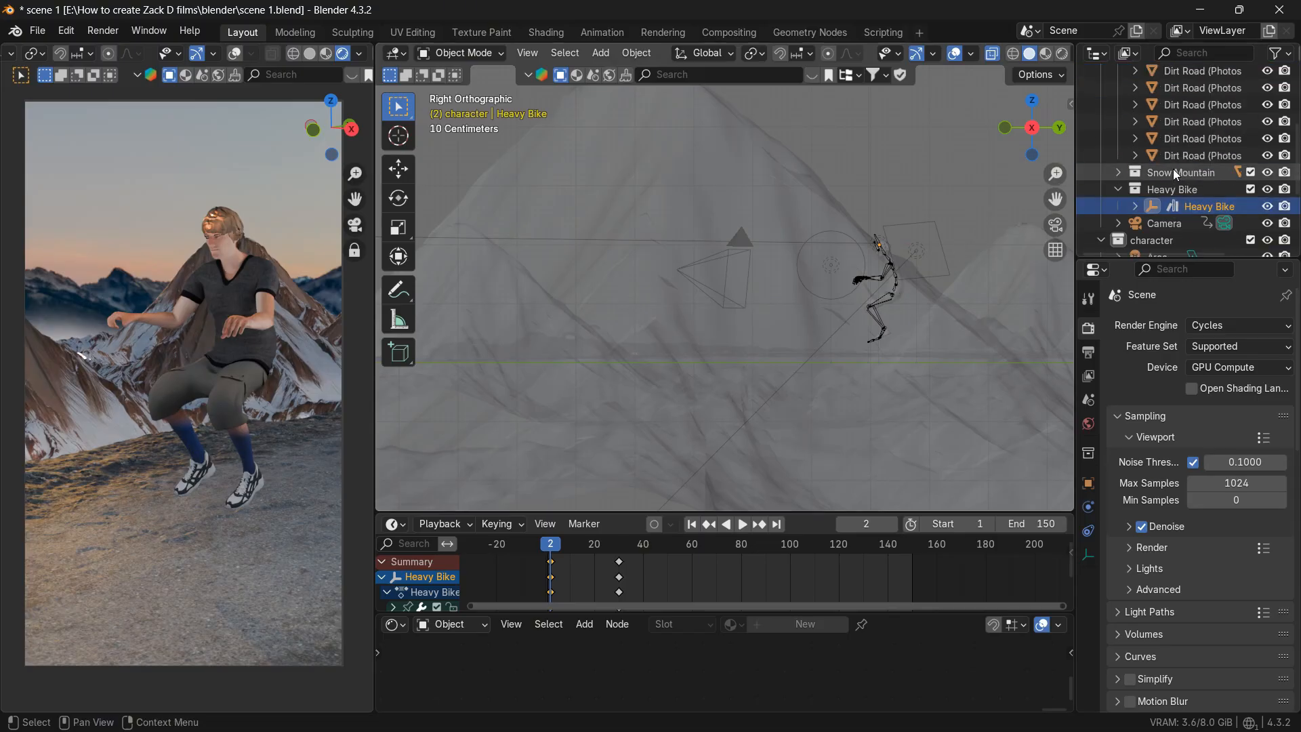
left_click(1267, 172)
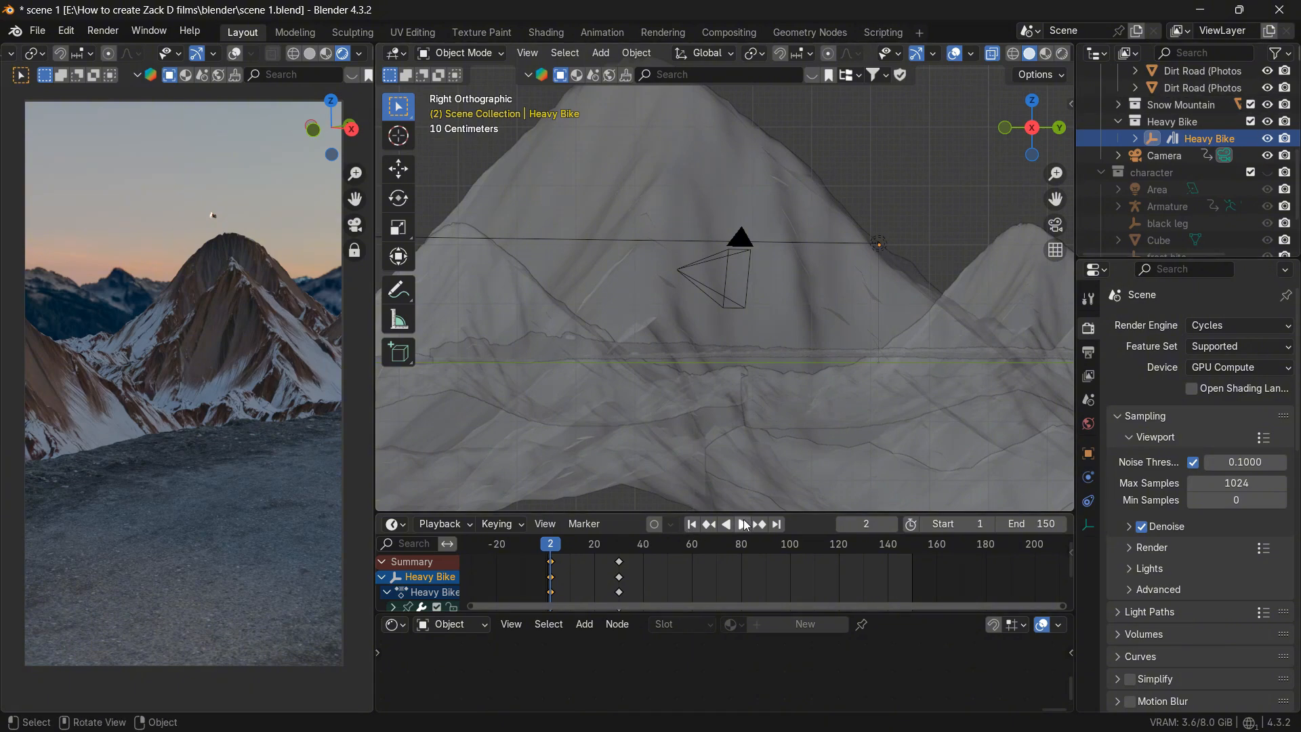
left_click(744, 526)
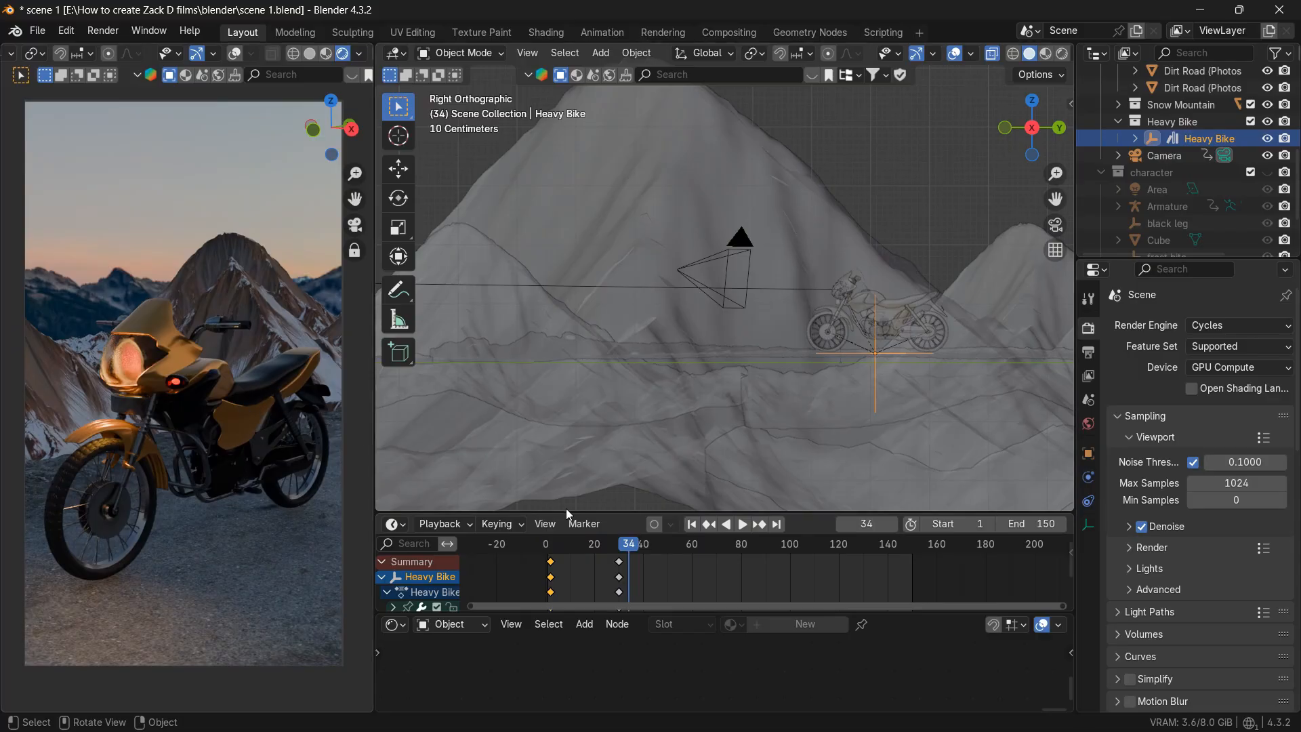
left_click(692, 525)
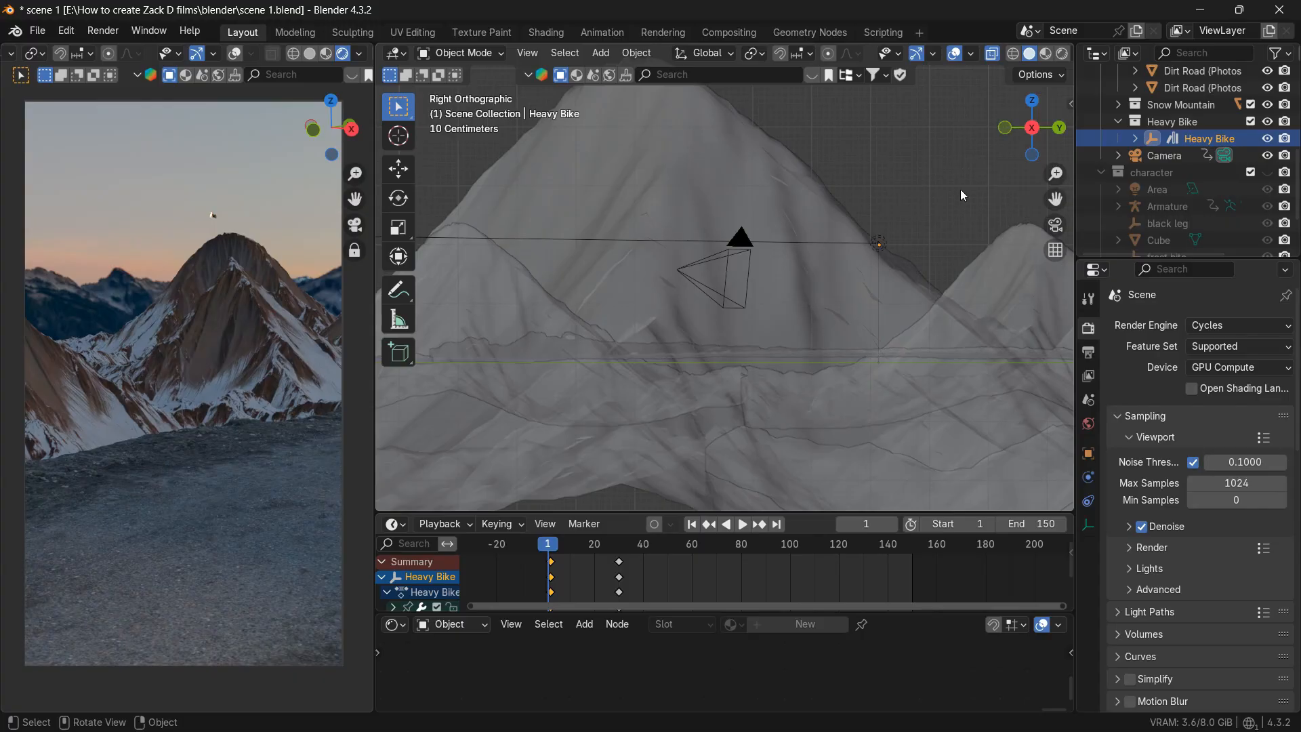
left_click(214, 218)
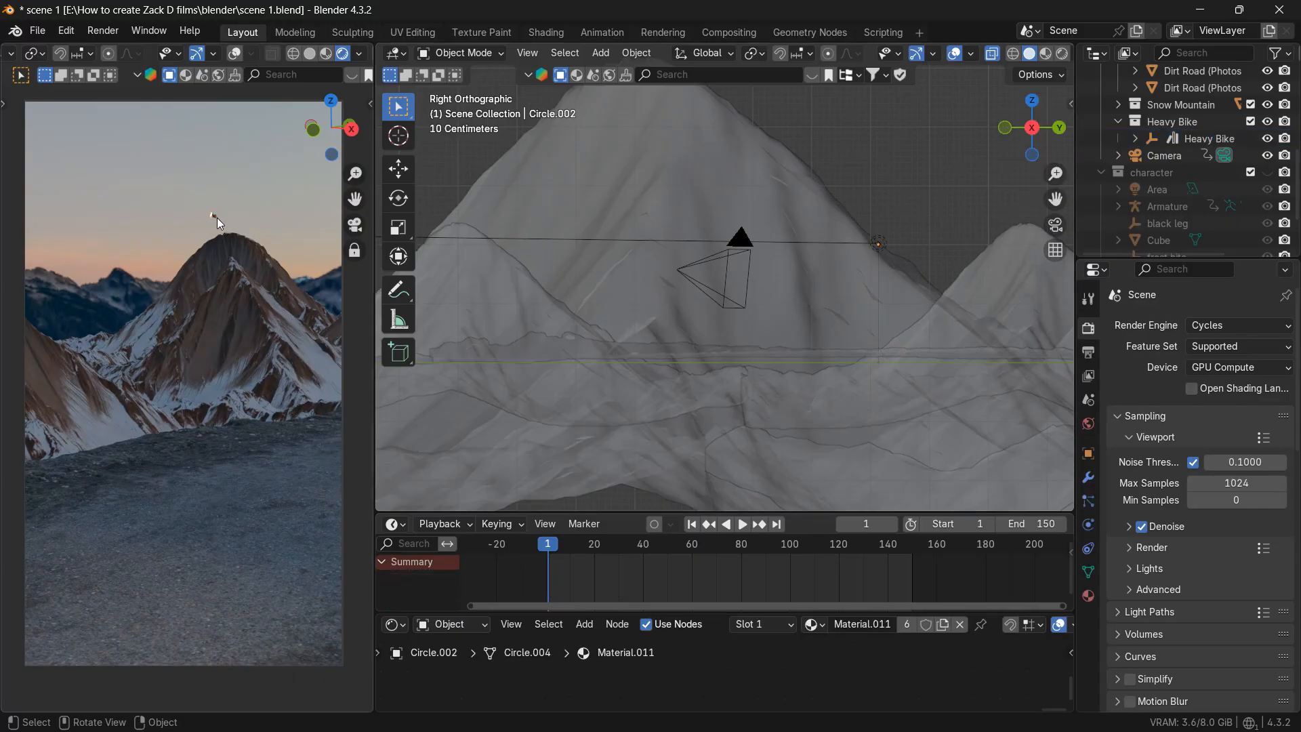
left_click(759, 523)
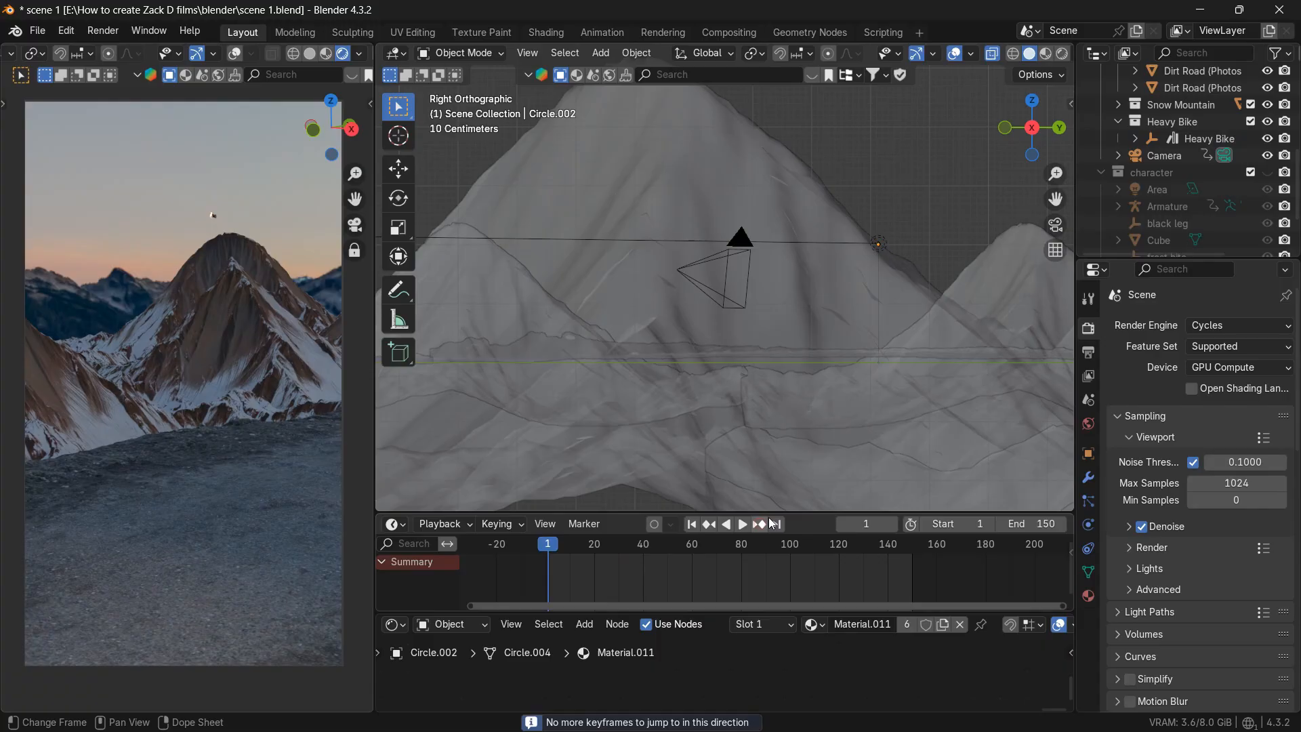
left_click(230, 221)
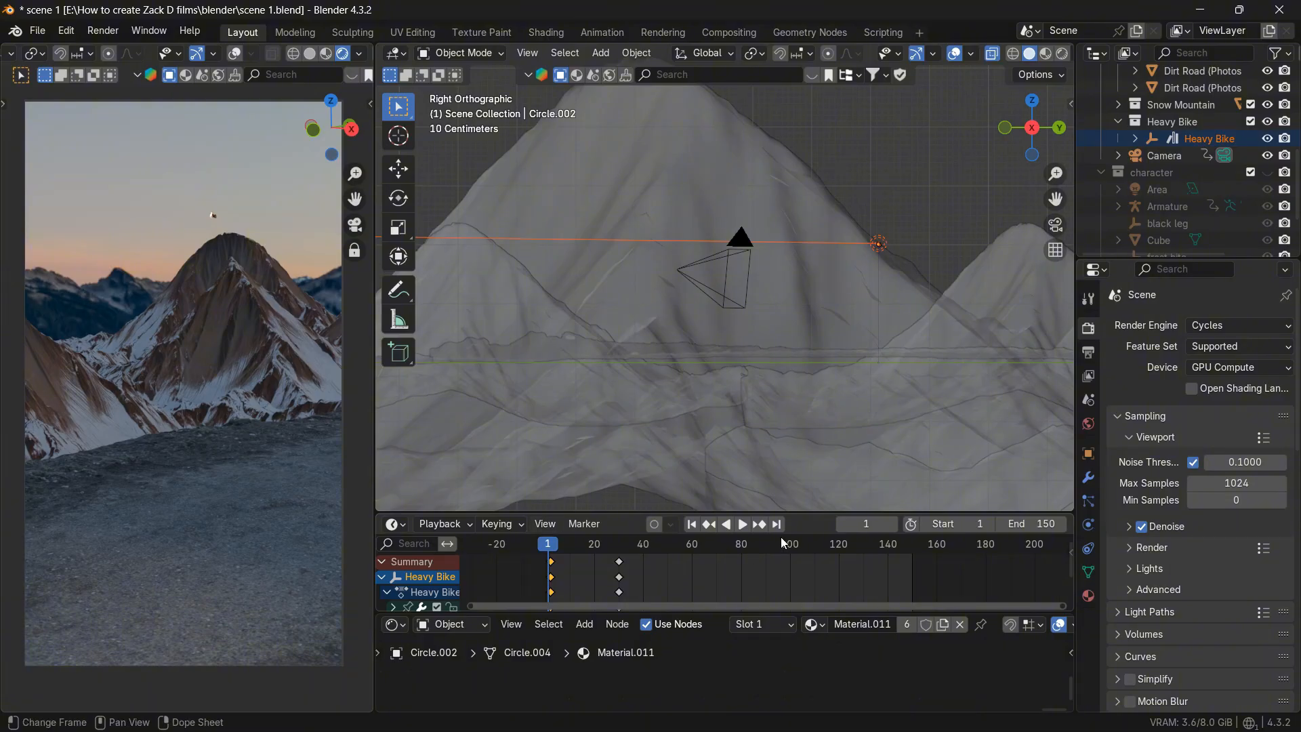
left_click(760, 524)
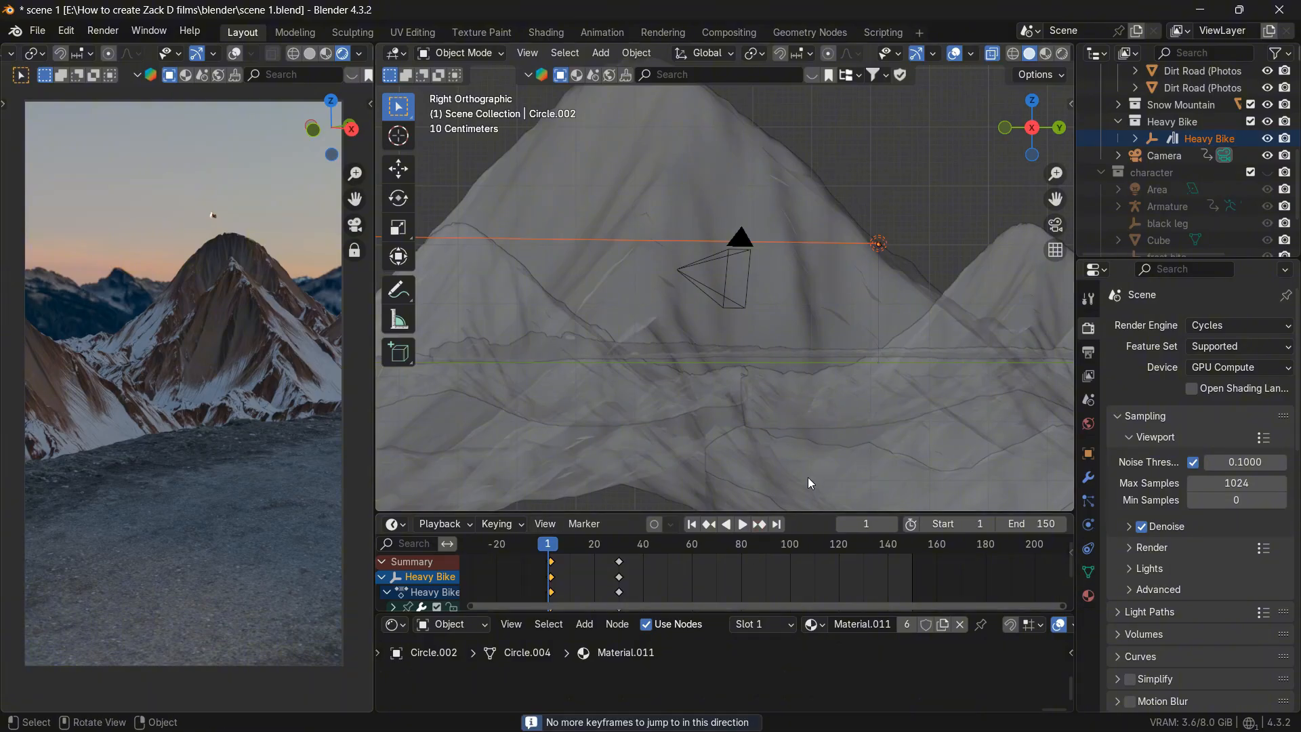
- Select the Heavy Bike empty at frame 29, where it is full size, and return to frame 1
left_click(619, 549)
left_click(876, 392)
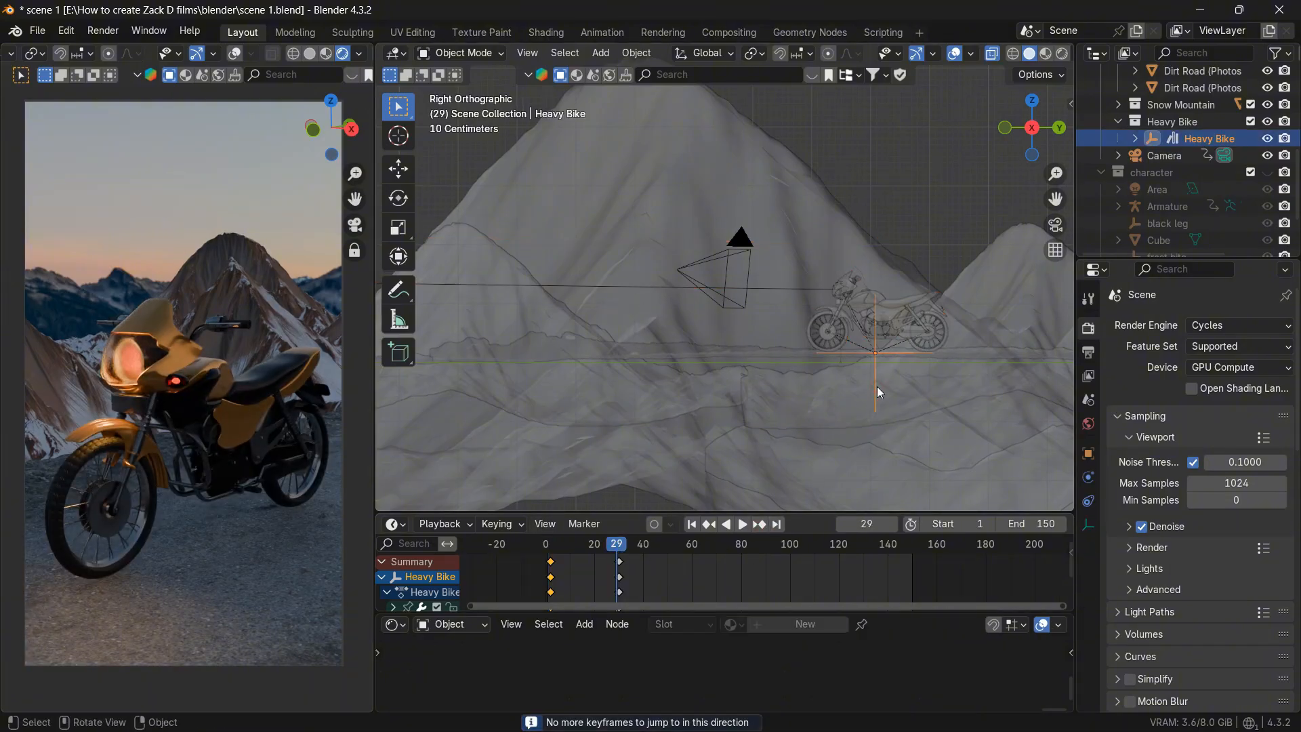
left_click(690, 524)
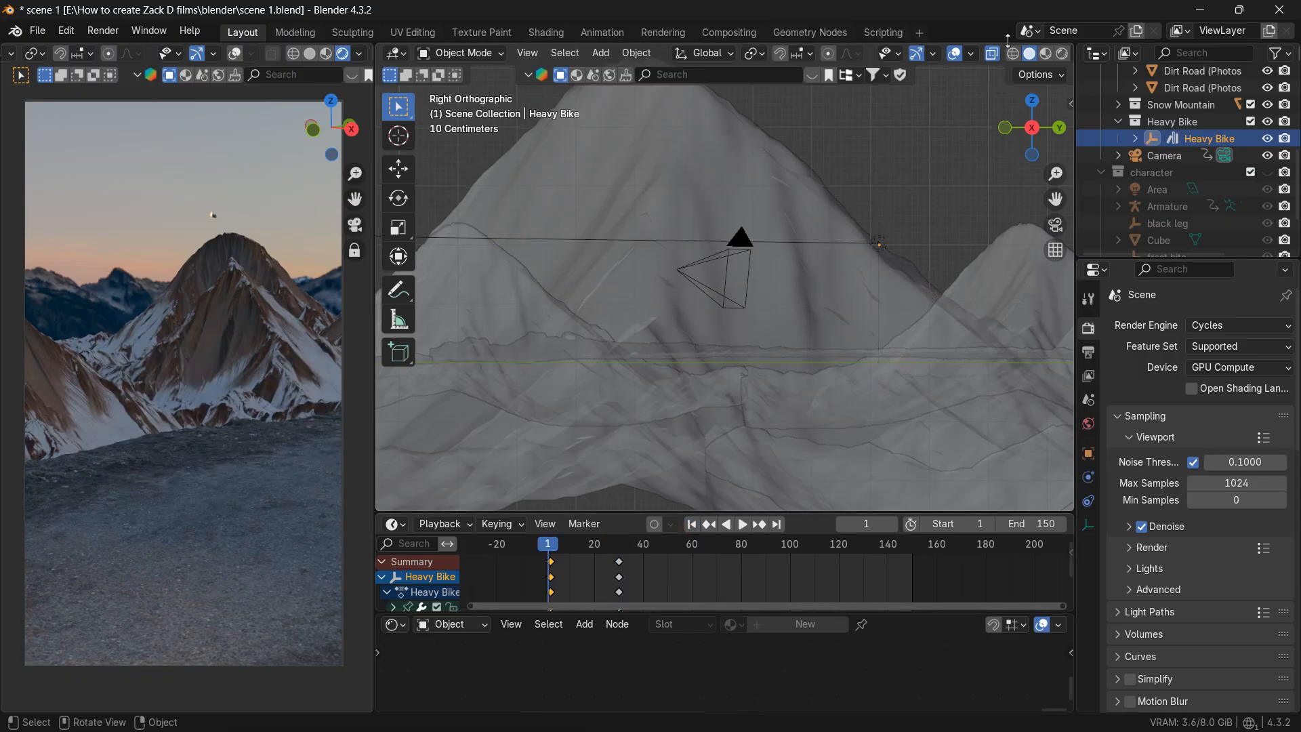
- In front view, move the Heavy Bike down along Z far below the ground and keyframe it at frame 1
left_click(1008, 122)
scroll(883, 316, "down", 5)
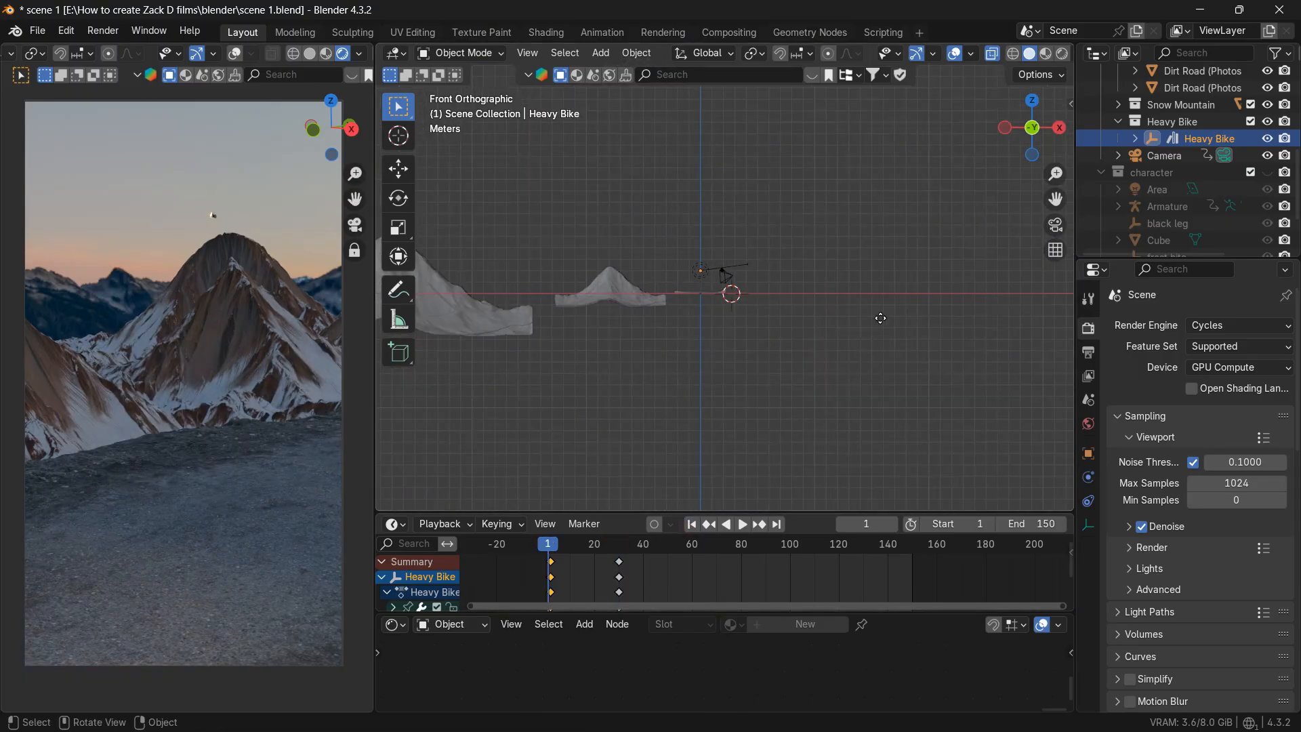
key("g")
key("z")
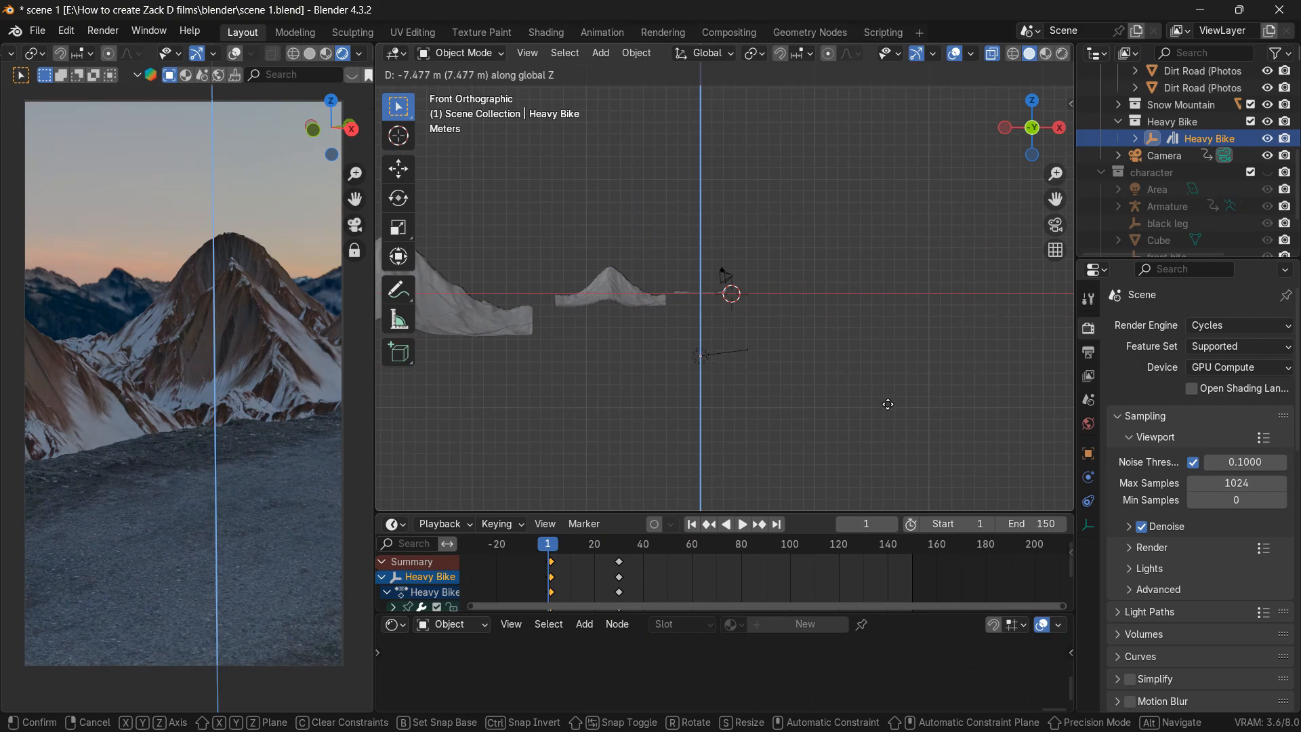
left_click(888, 455)
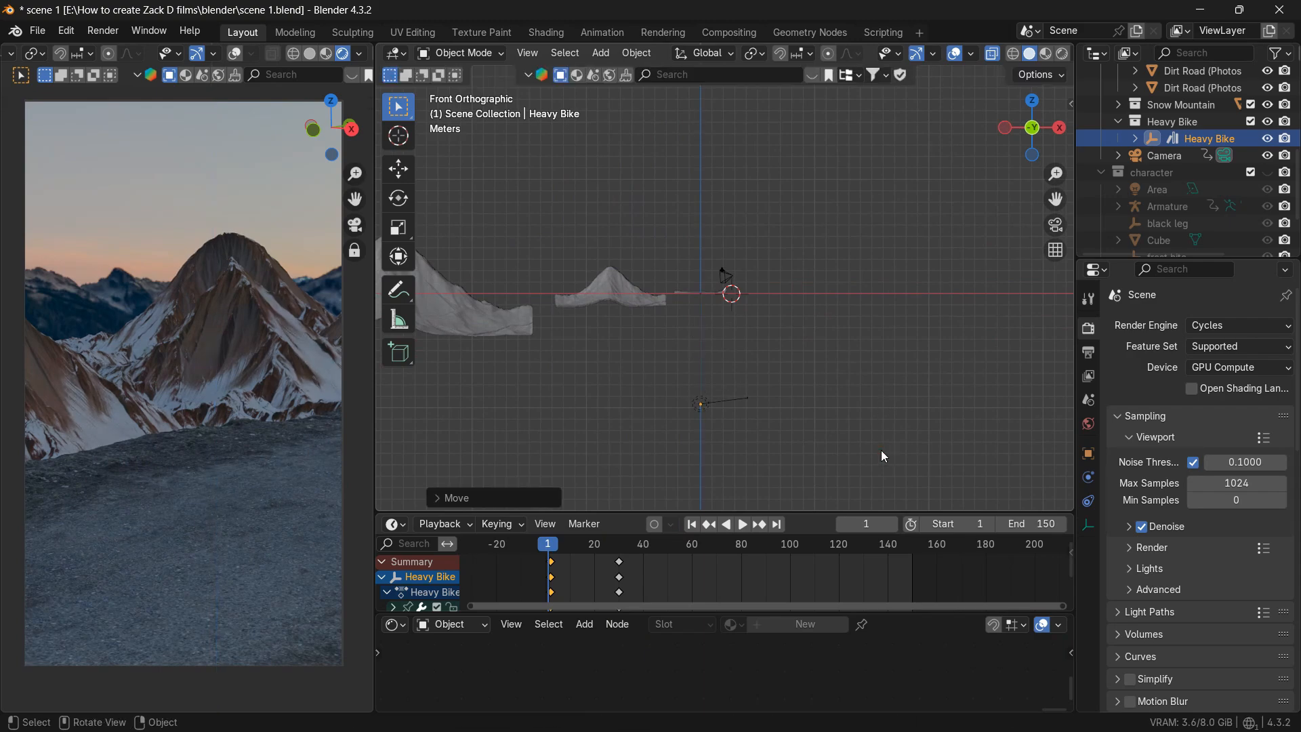
key("i")
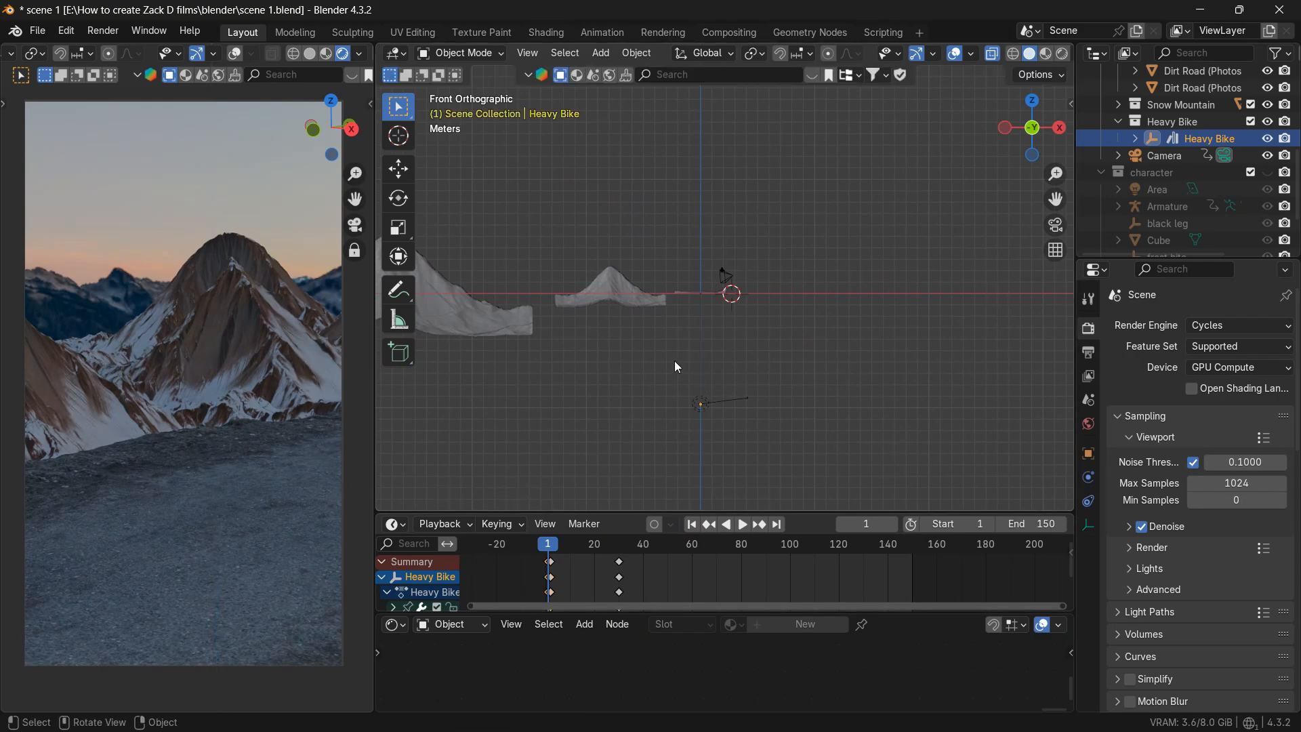
- Advance to frame 2 and play the animation to check the bike's appearance and growth
left_click(894, 524)
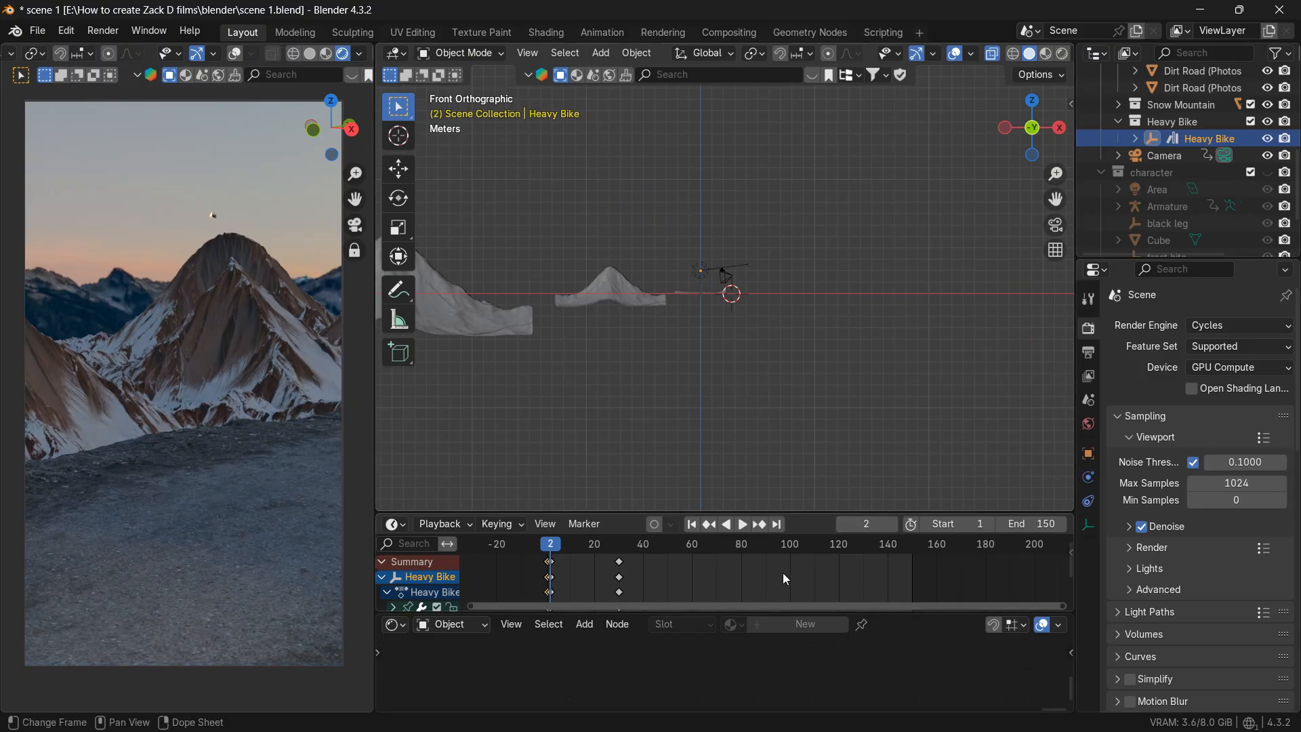
left_click(742, 524)
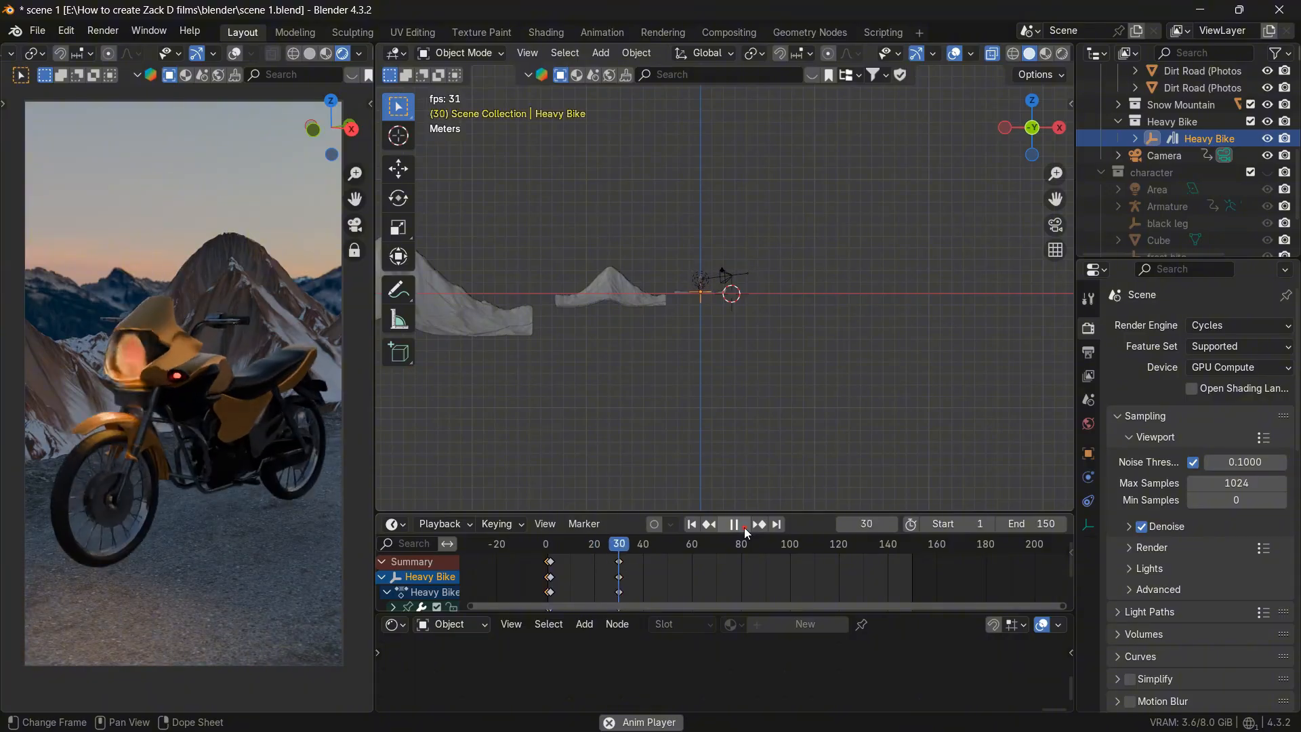
- Move the bike's frame-30 keyframes to frame 25 and scrub back to frame 12 to check the motion
scroll(662, 551, "down", 1)
scroll(657, 553, "up", 3)
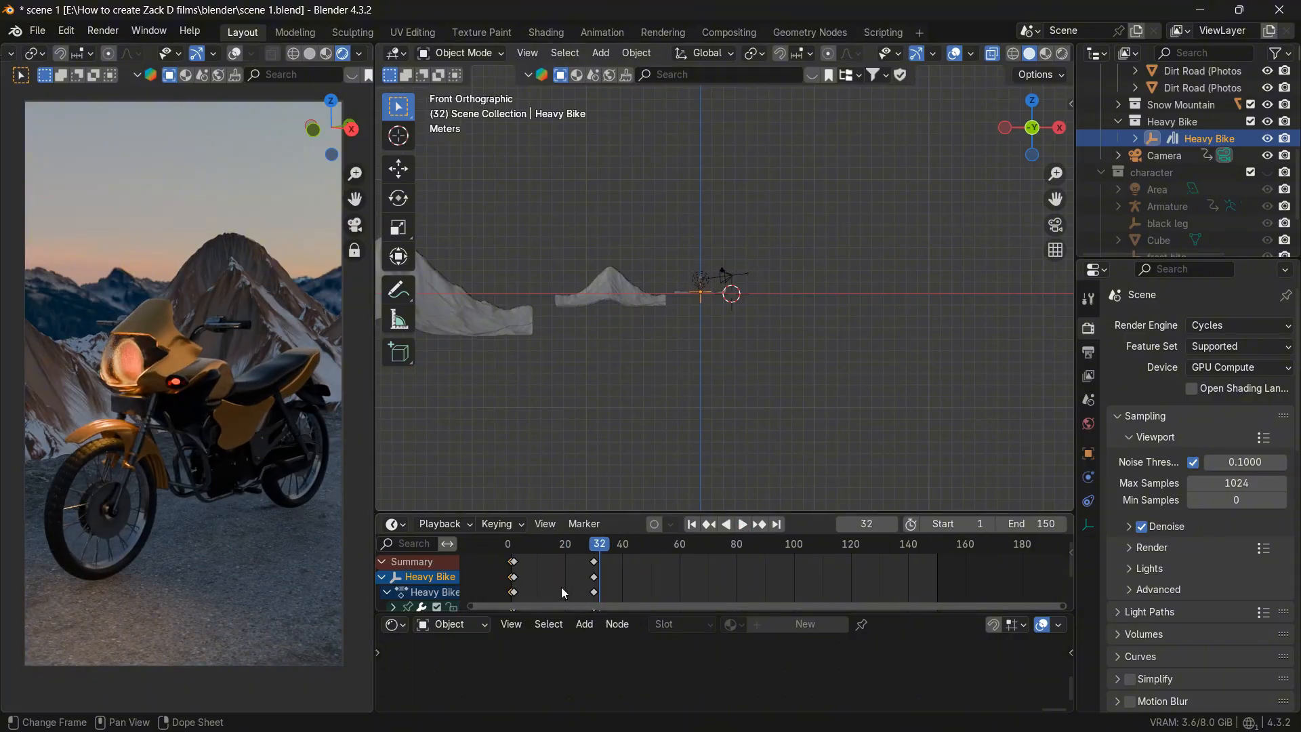
scroll(572, 581, "up", 2)
middle_click_drag(578, 571, 785, 567)
scroll(785, 563, "up", 4)
left_click_drag(785, 549, 752, 562)
left_click_drag(763, 547, 694, 545)
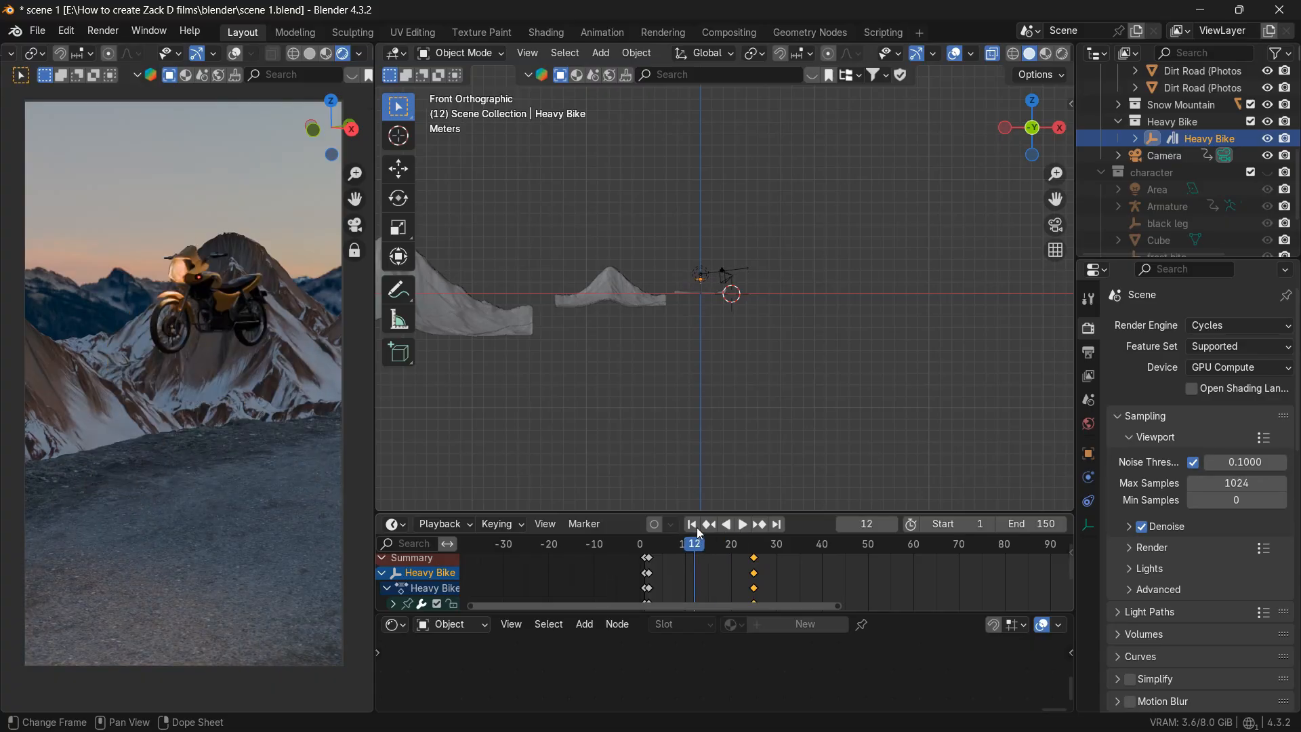
- Play the animation from frame 1, scrub back to frame 13 to check the bike's growth, and return to the start
left_click(693, 525)
left_click(740, 526)
left_click(740, 526)
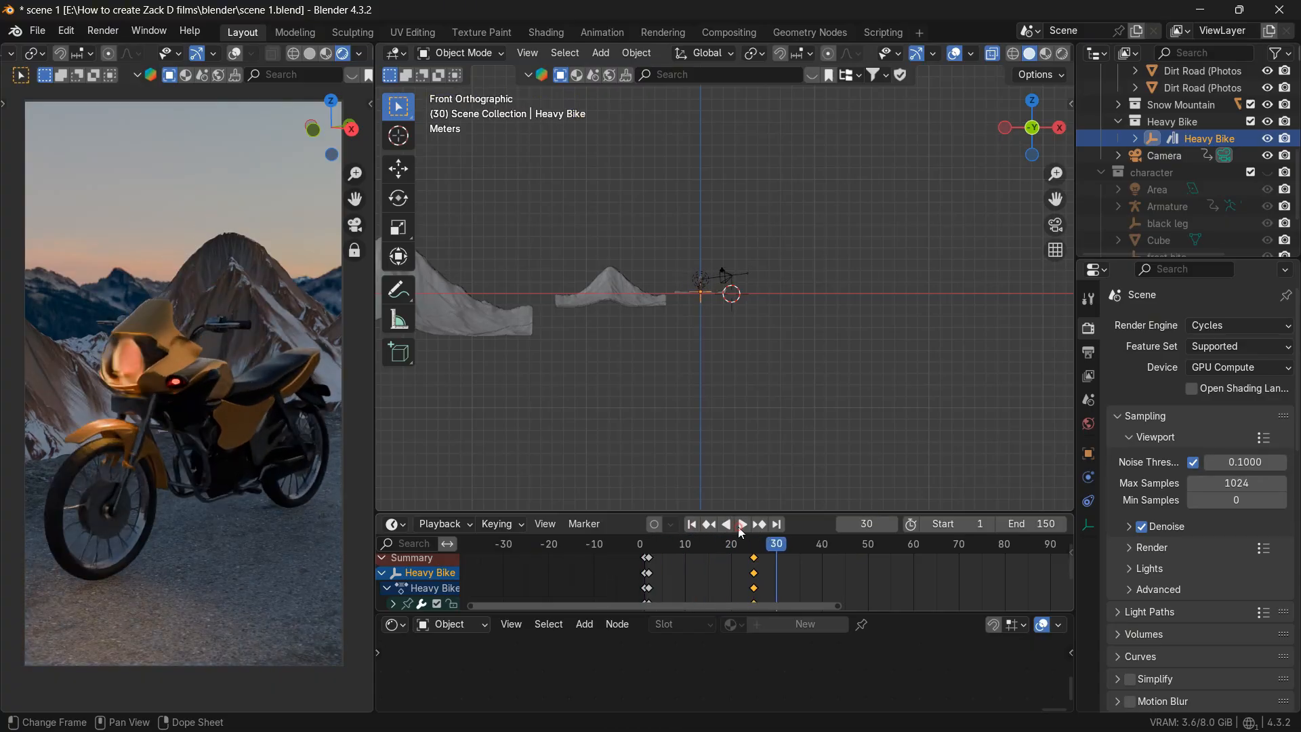
left_click_drag(770, 546, 698, 547)
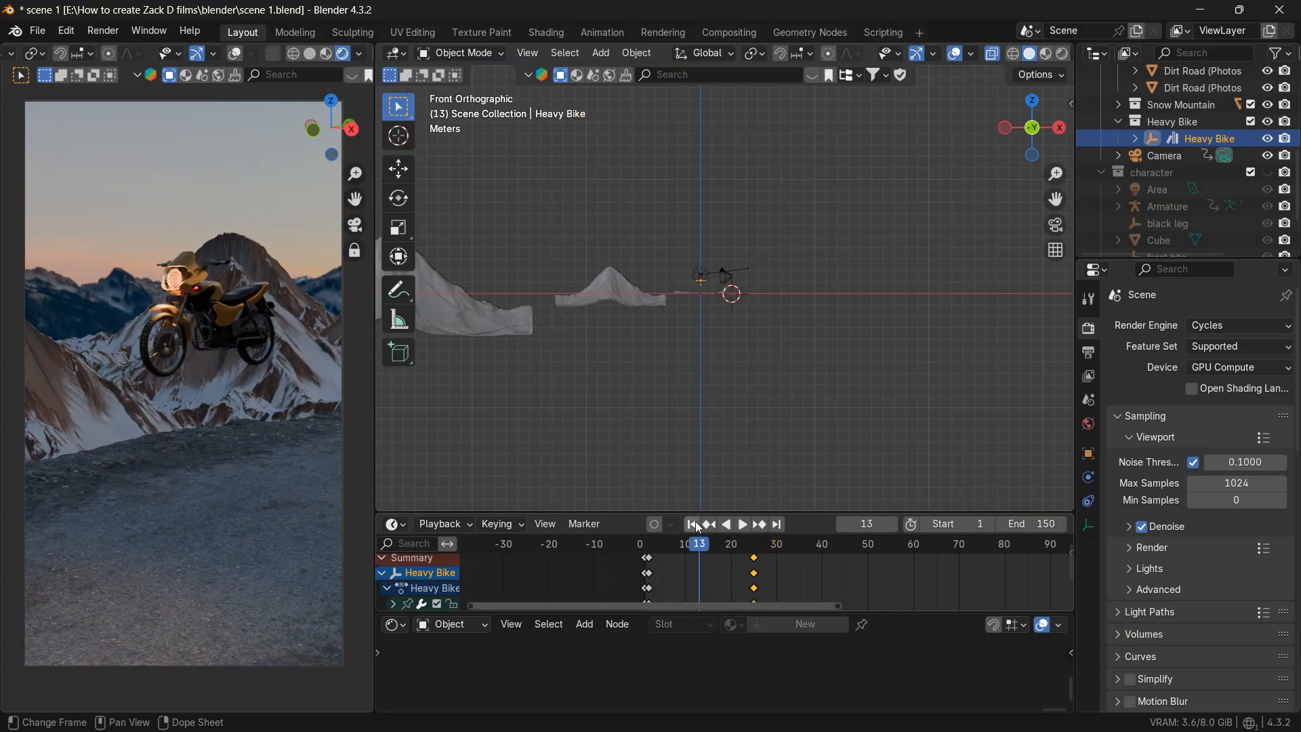
left_click(691, 525)
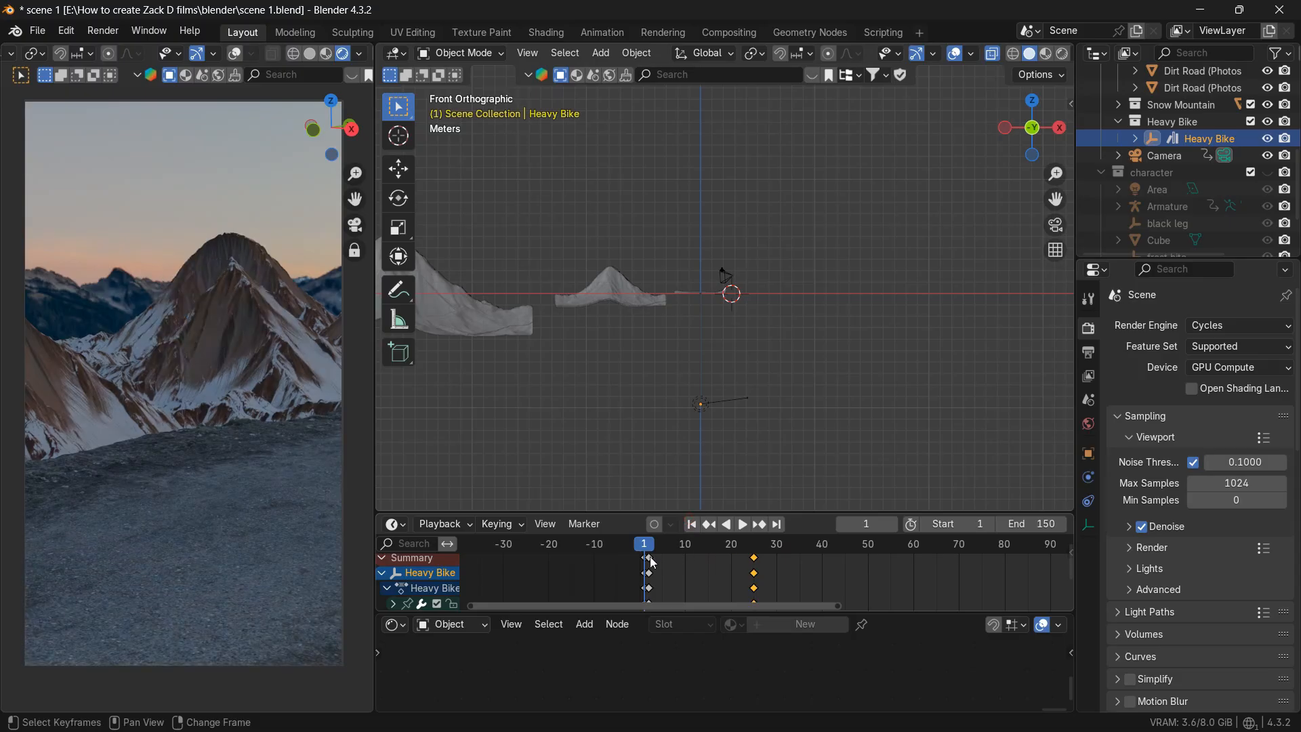
- Try the Bounce interpolation on all of the Heavy Bike's keyframes
left_click(762, 525)
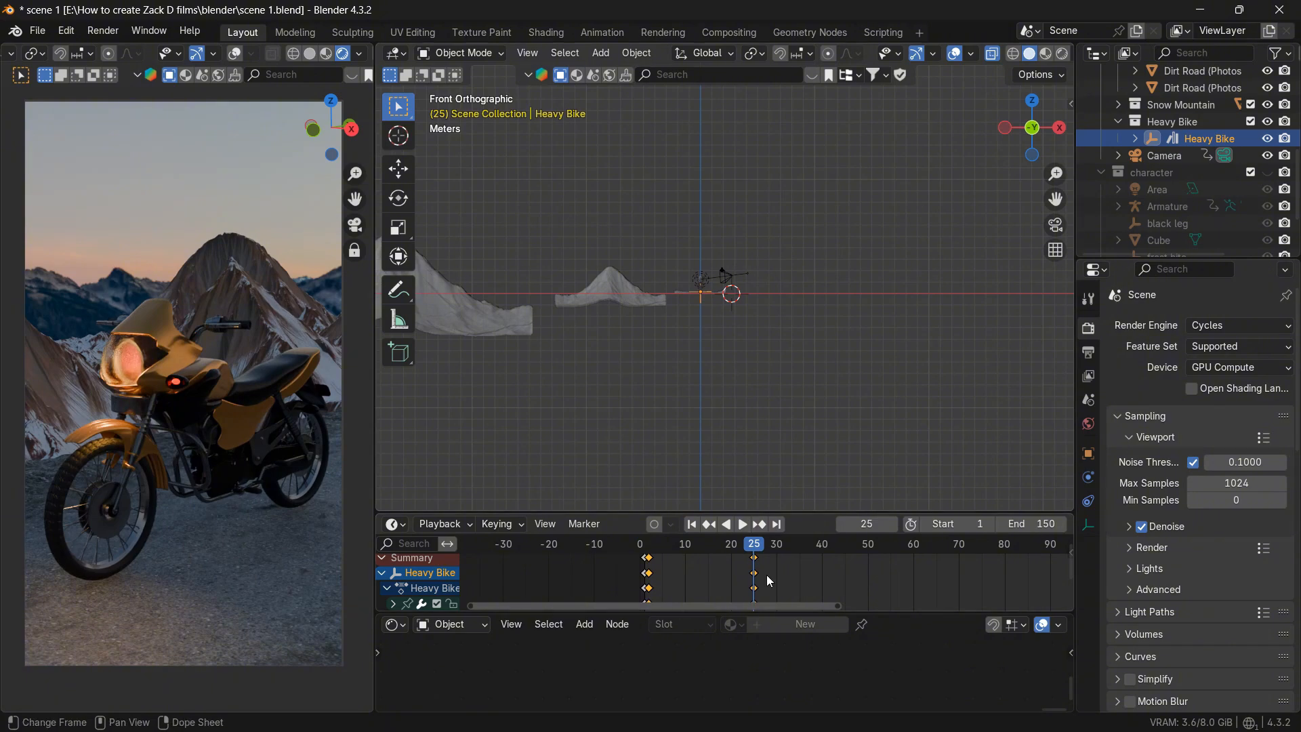
key("t")
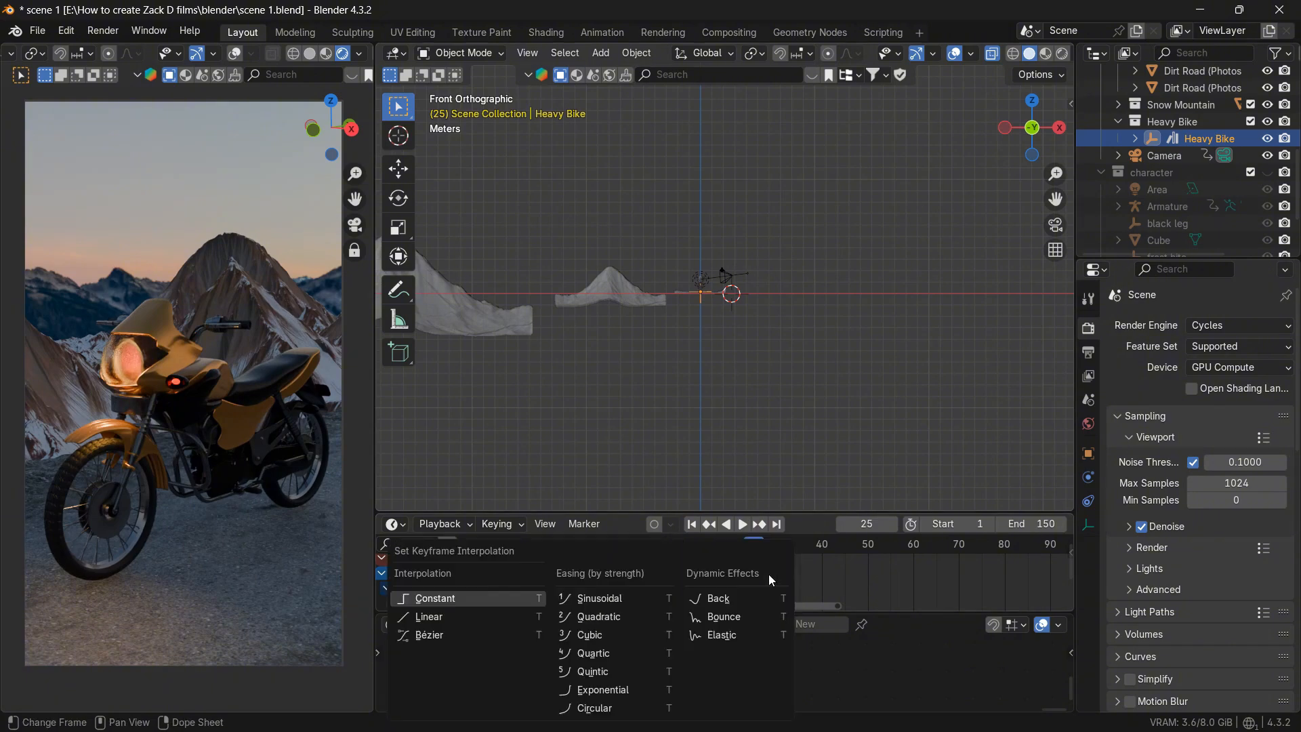
left_click(723, 616)
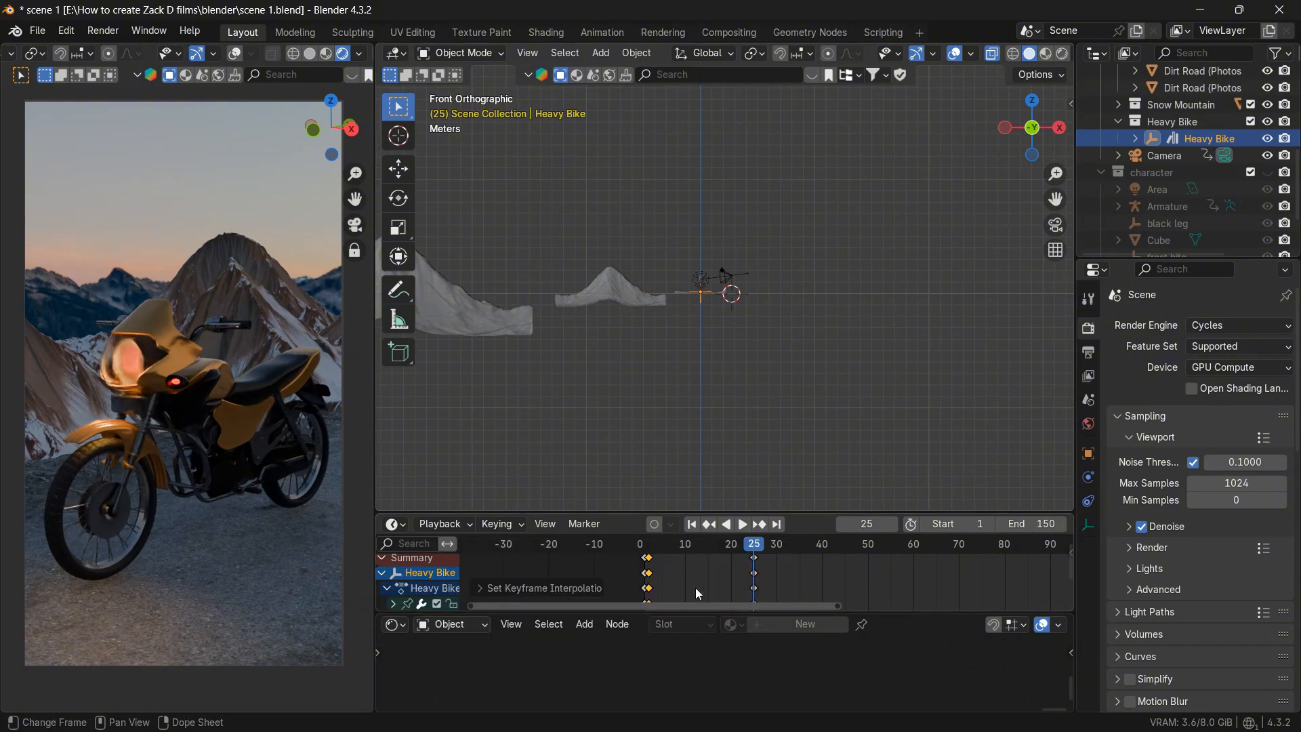
- Replay the animation from frame 1 several times to check the bike's motion with the Bounce interpolation
left_click(691, 525)
left_click(742, 525)
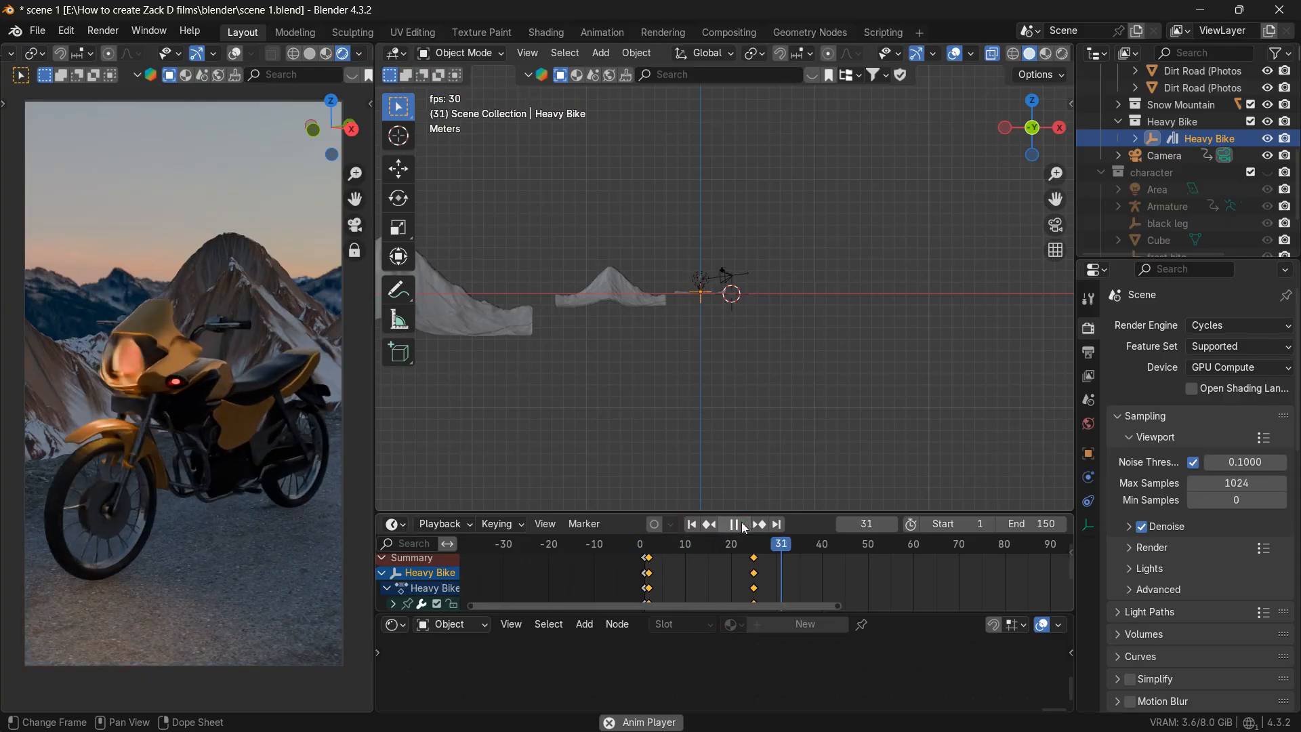
left_click(742, 525)
left_click(720, 562)
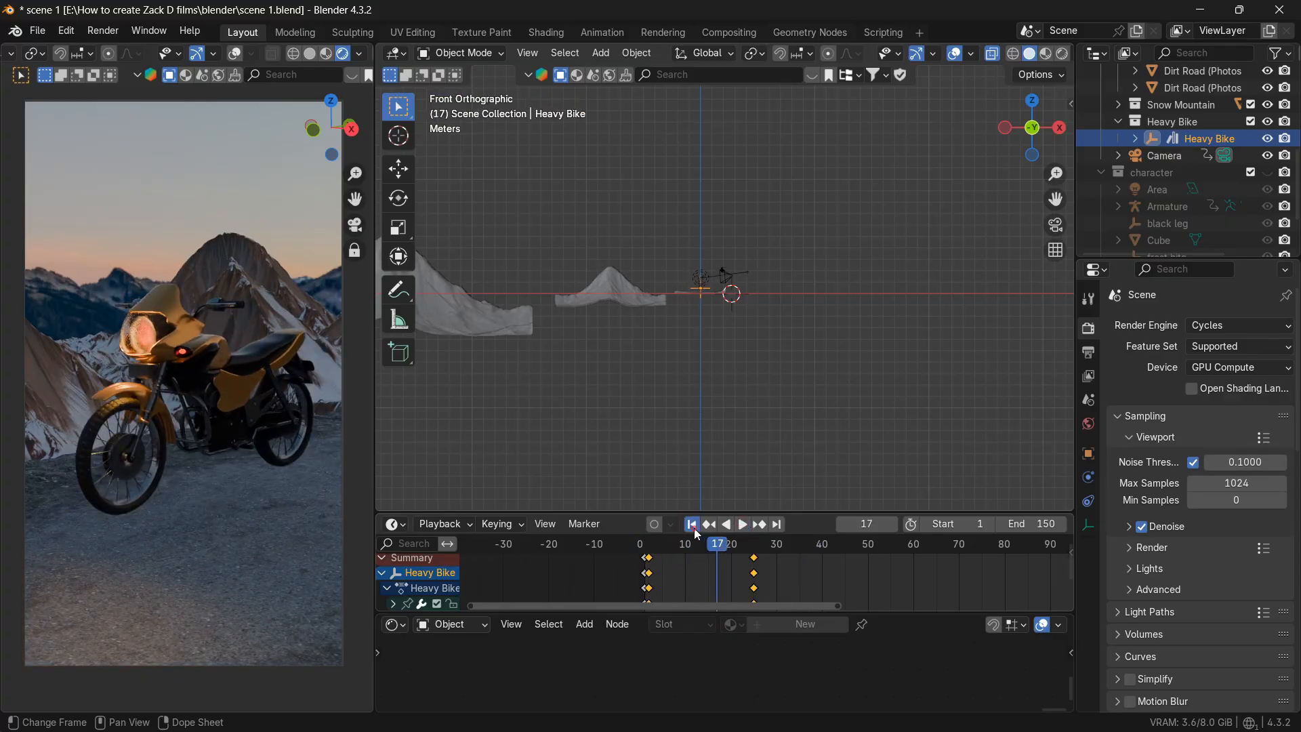
left_click(691, 525)
left_click(742, 525)
left_click(737, 525)
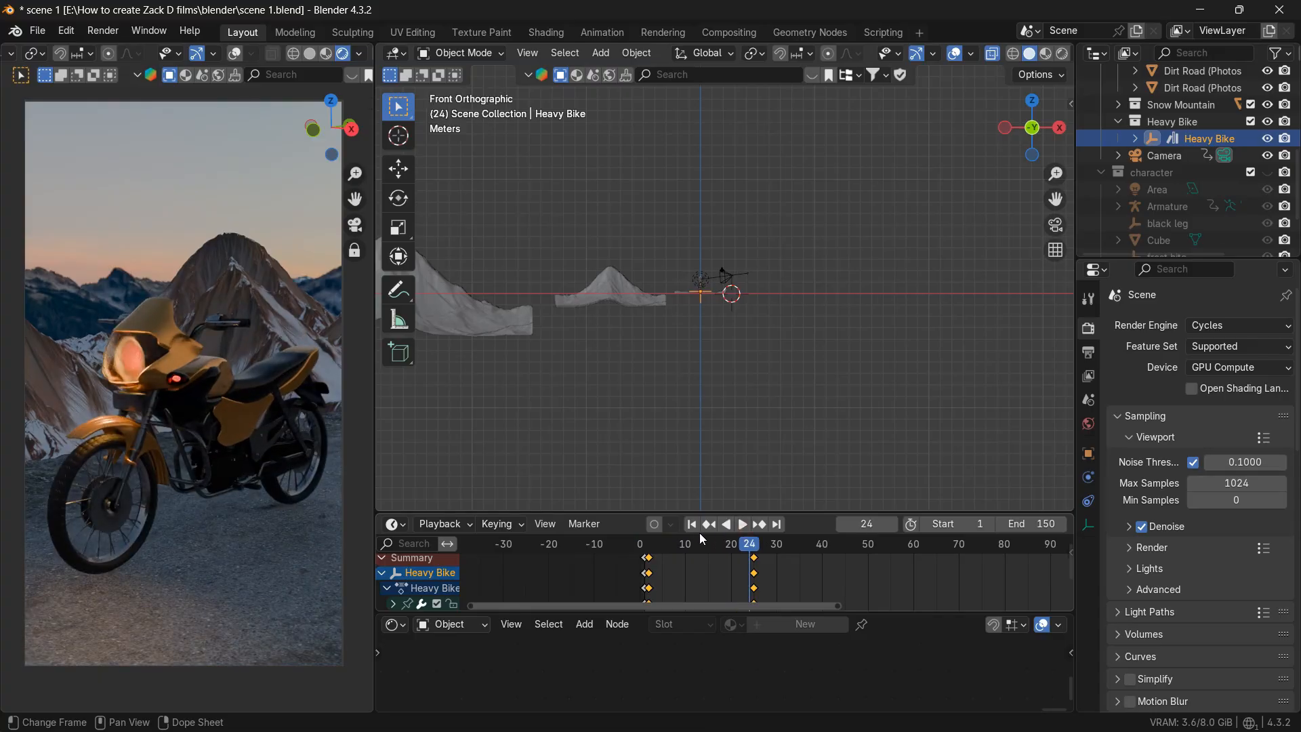
left_click(693, 524)
key("space")
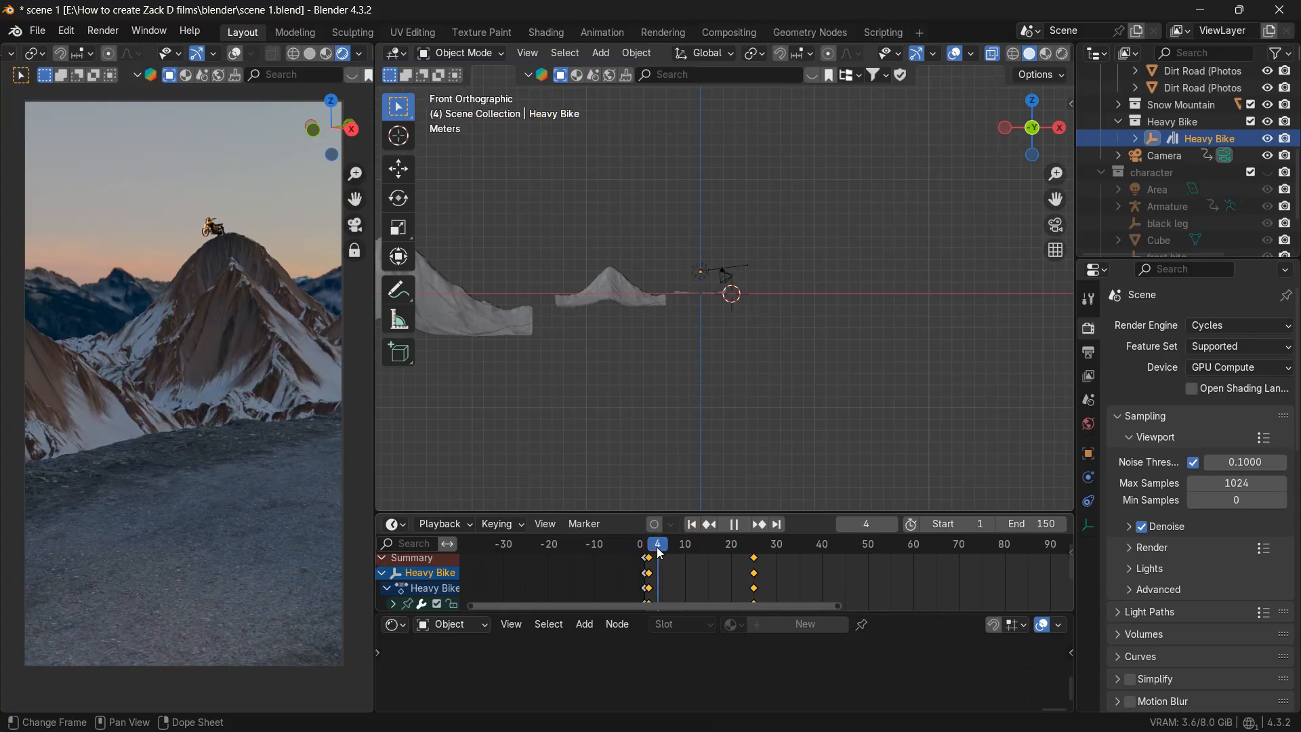
- Try moving the Heavy Bike's frame-25 keyframes to frame 30 and go to frame 6
left_click_drag(758, 562, 781, 563)
left_click(869, 519)
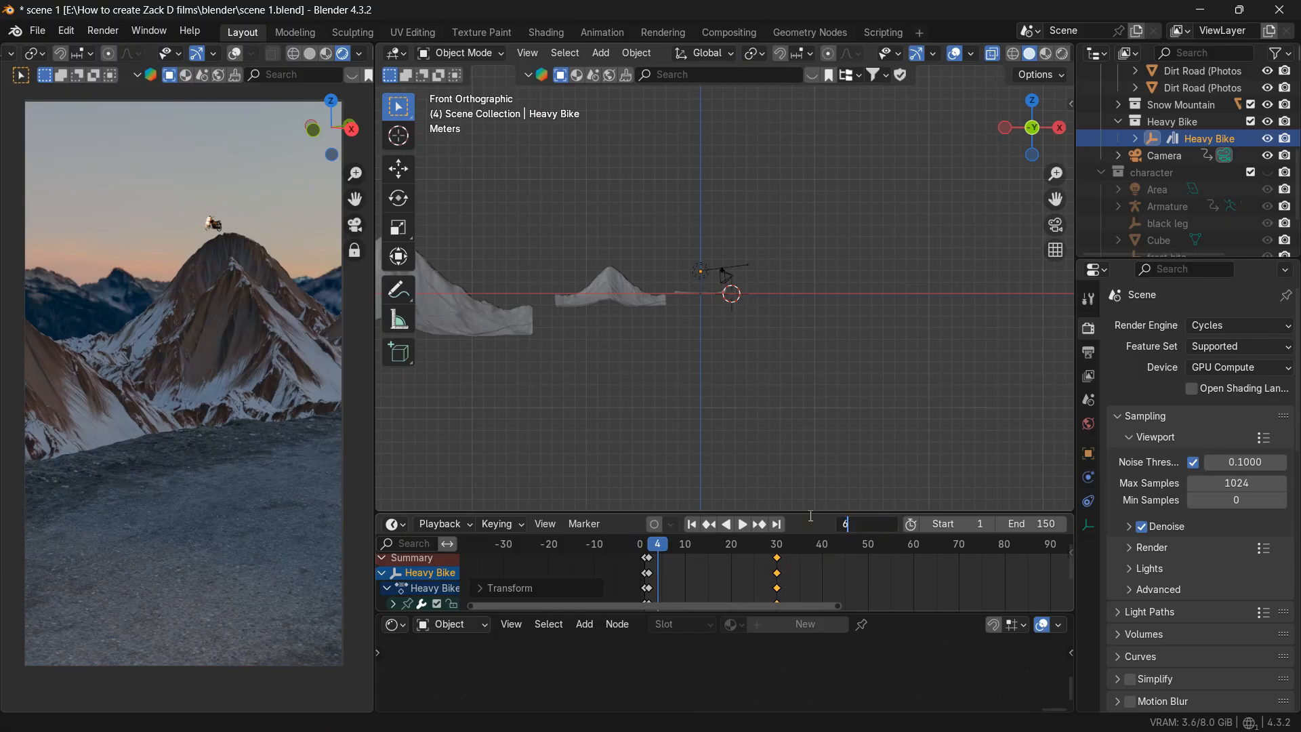
key("Return")
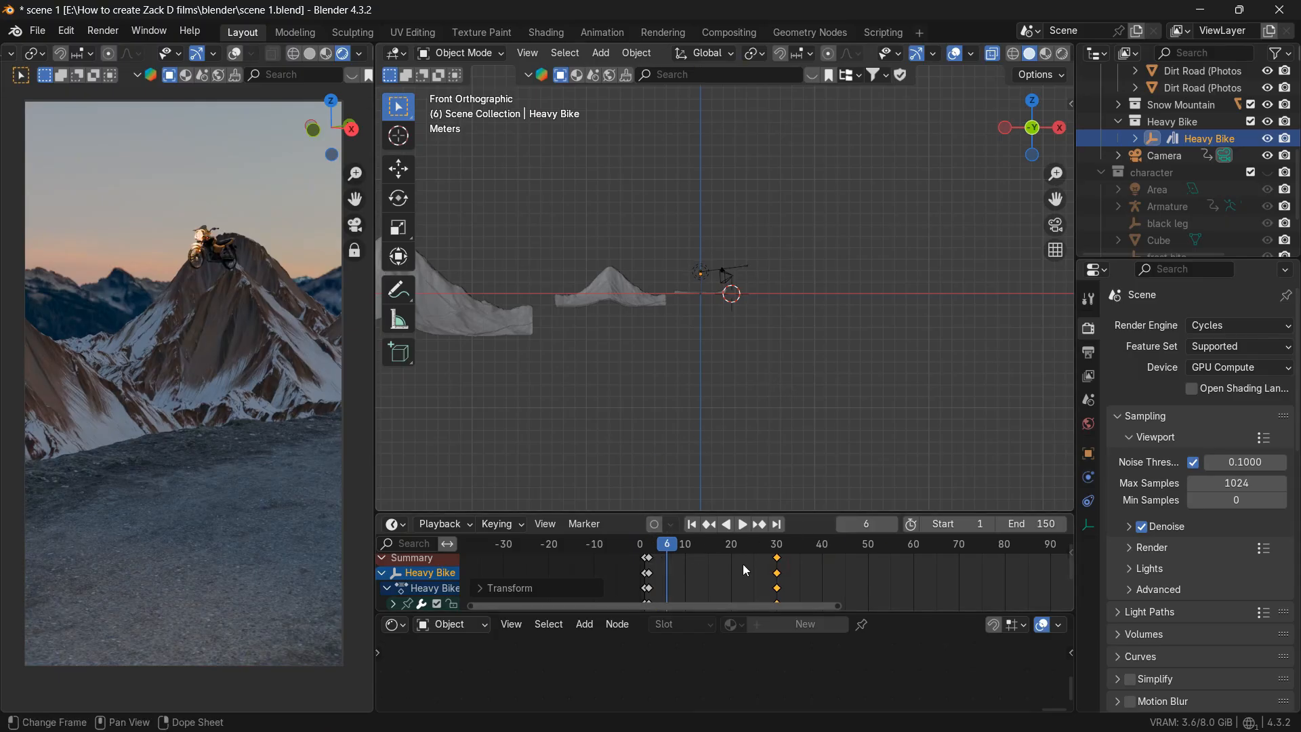
- Undo the last keyframe move and the interpolation change on the Heavy Bike
key("ctrl+z")
key("ctrl+z")
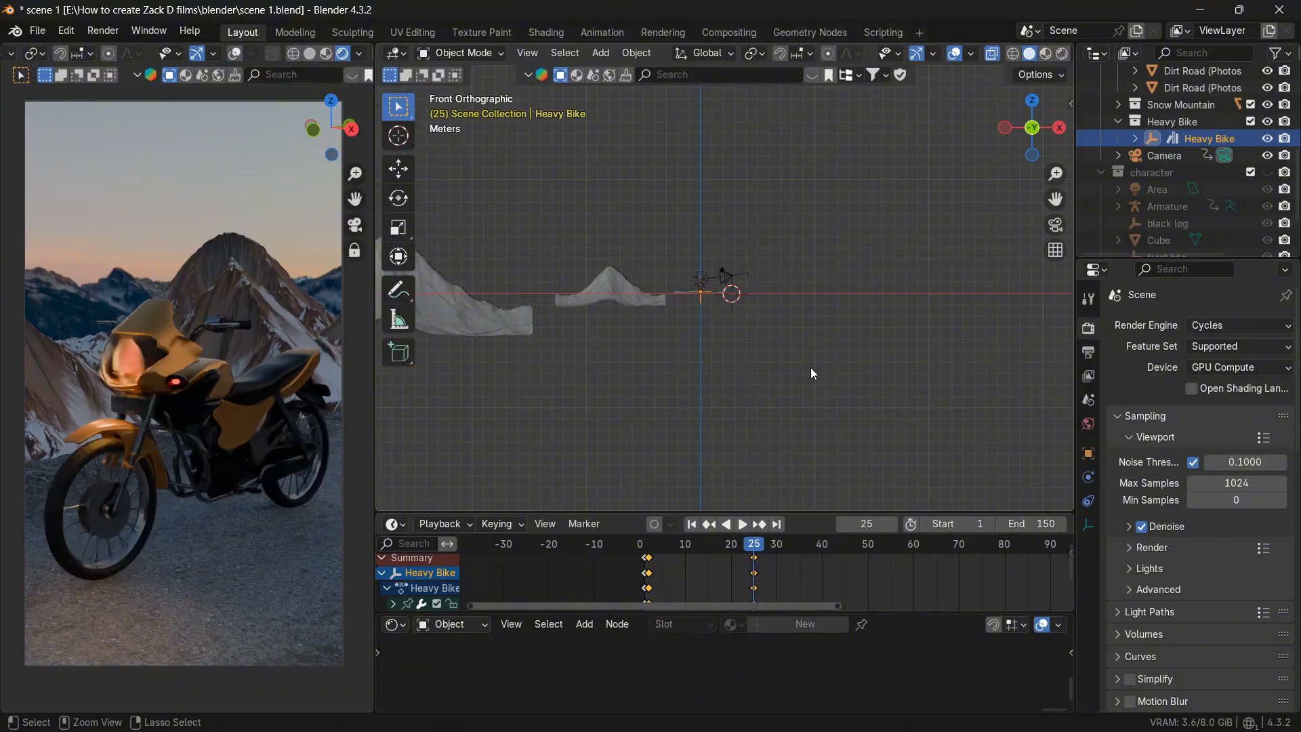
key("ctrl+z")
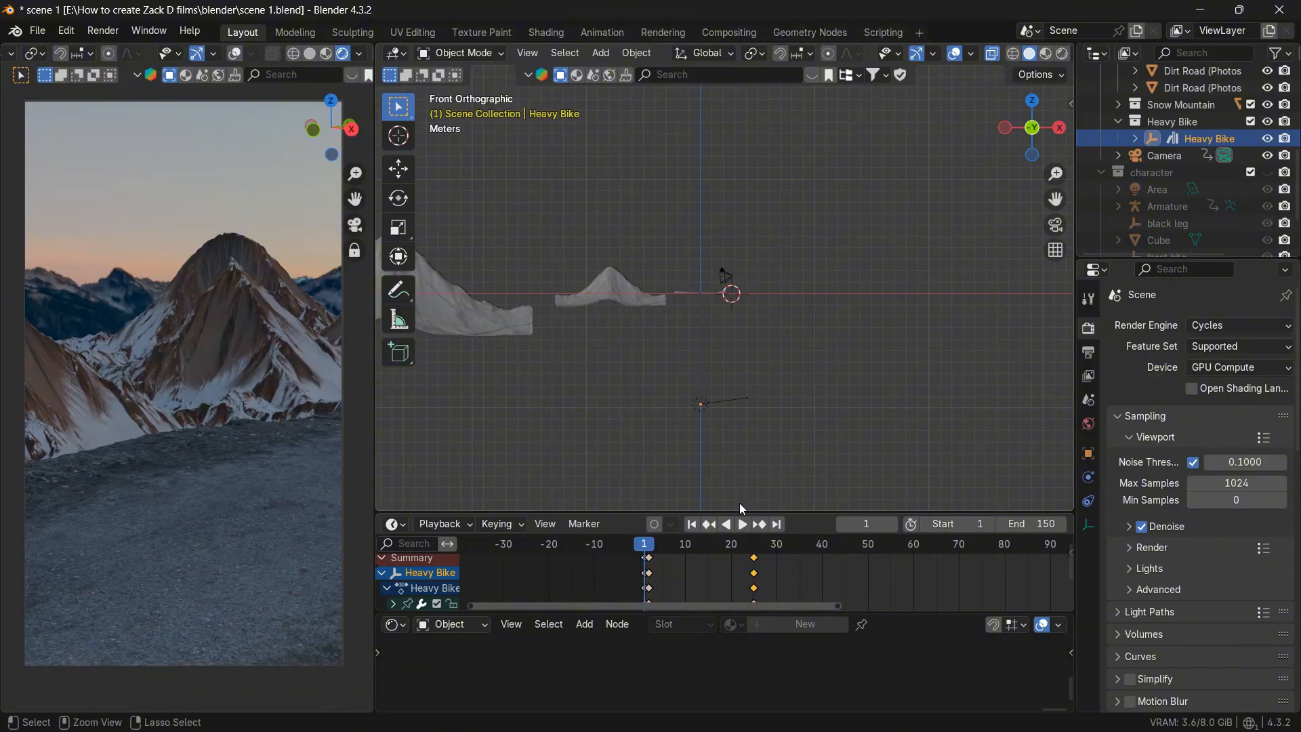
- Play the animation from frame 1 to check the bike's motion with its original interpolation
left_click(694, 525)
left_click(743, 524)
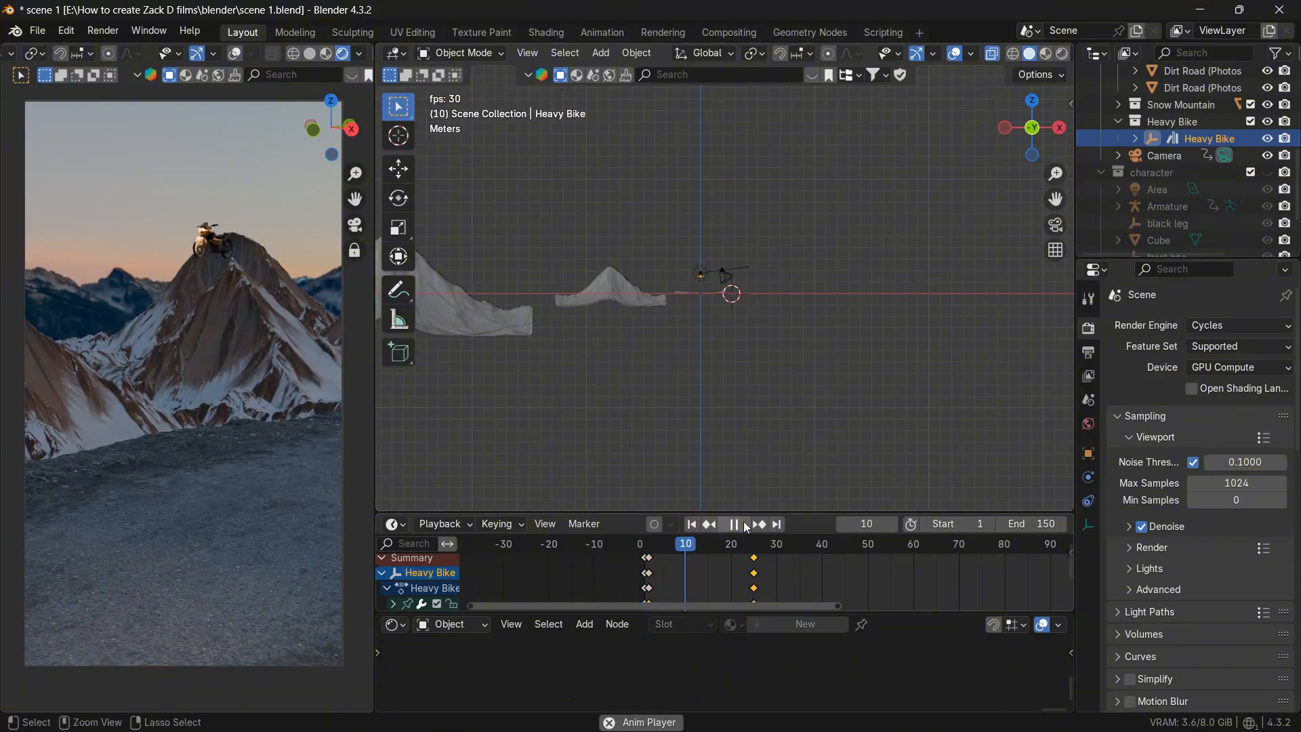
left_click(742, 525)
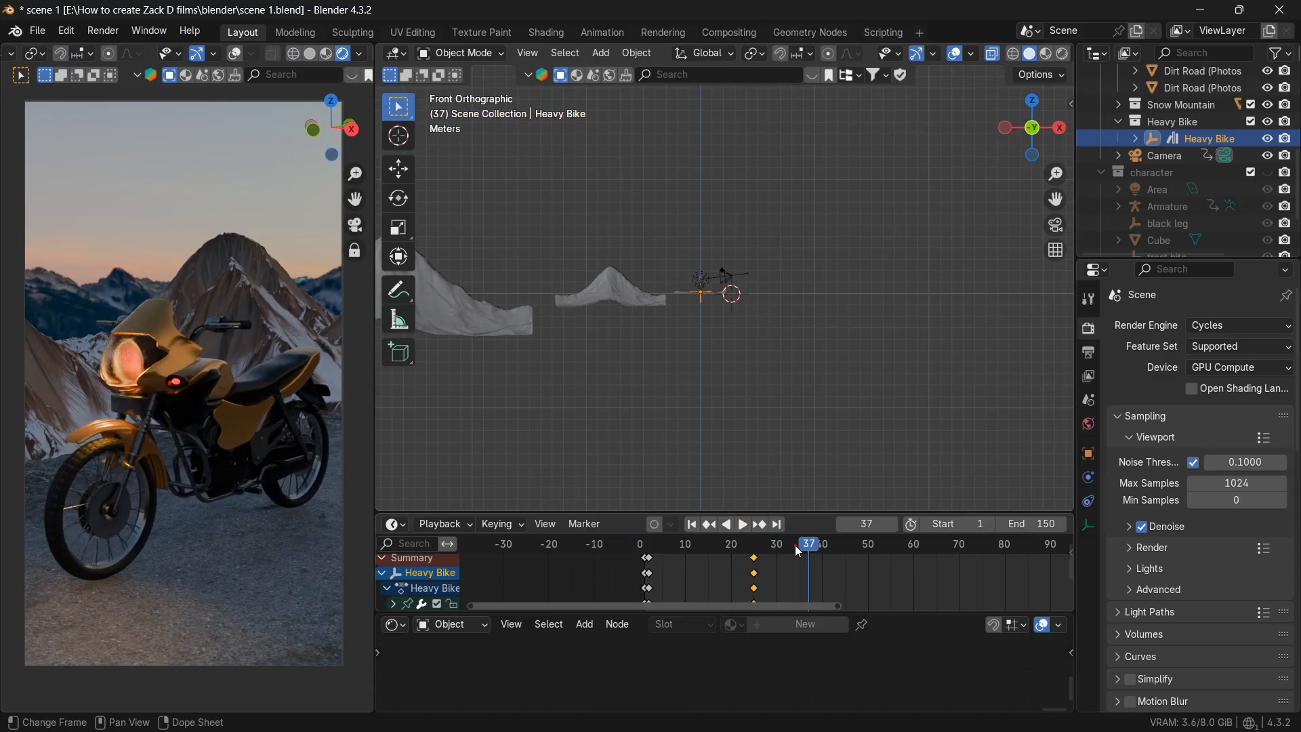
- Stop the animation at frame 10 and move the Heavy Bike's frame-25 keyframes to frame 30
key("shift+ctrl+space")
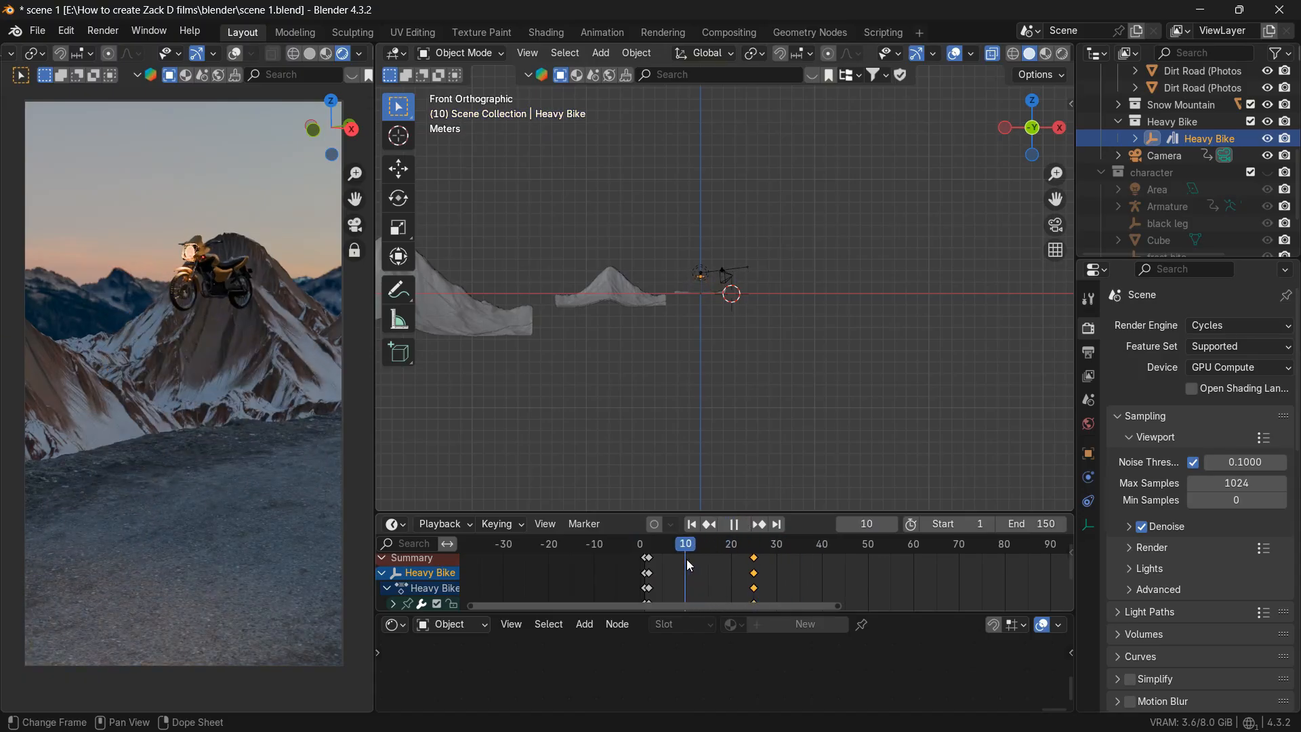
key("space")
left_click_drag(757, 561, 777, 563)
left_click(863, 524)
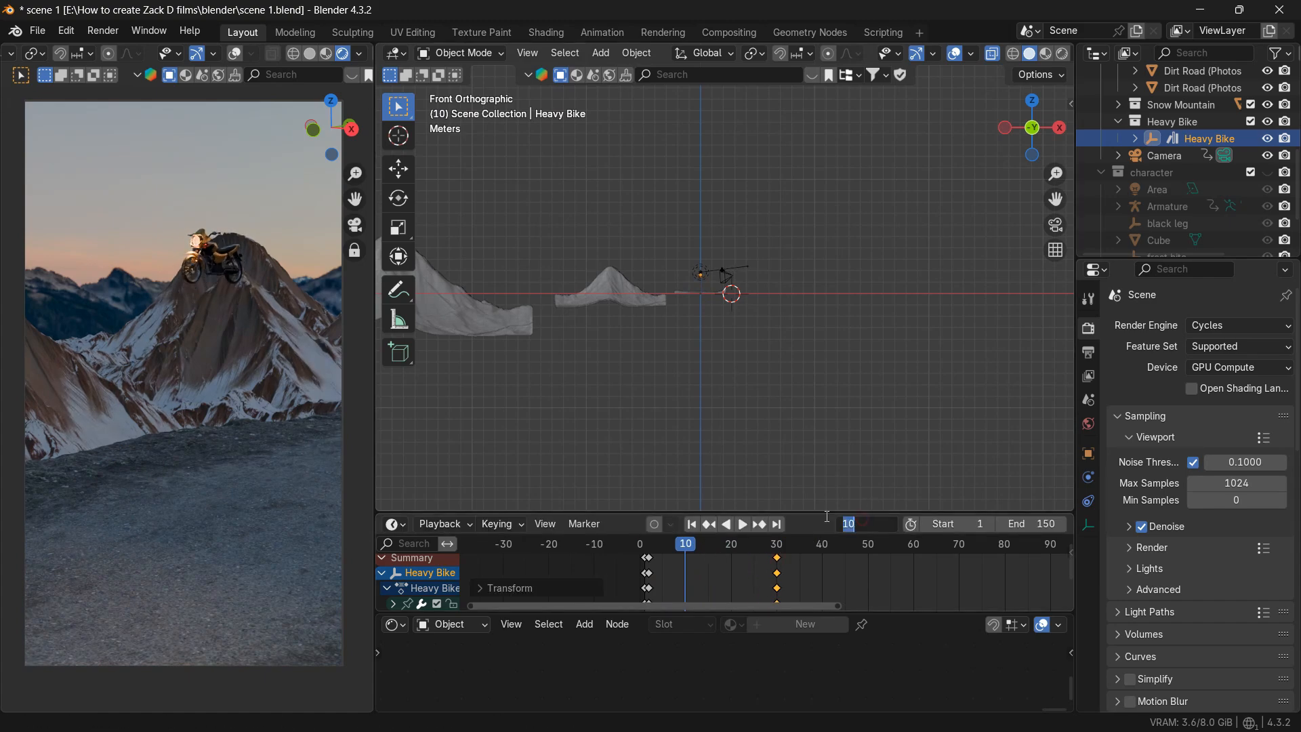
type("6")
key("Return")
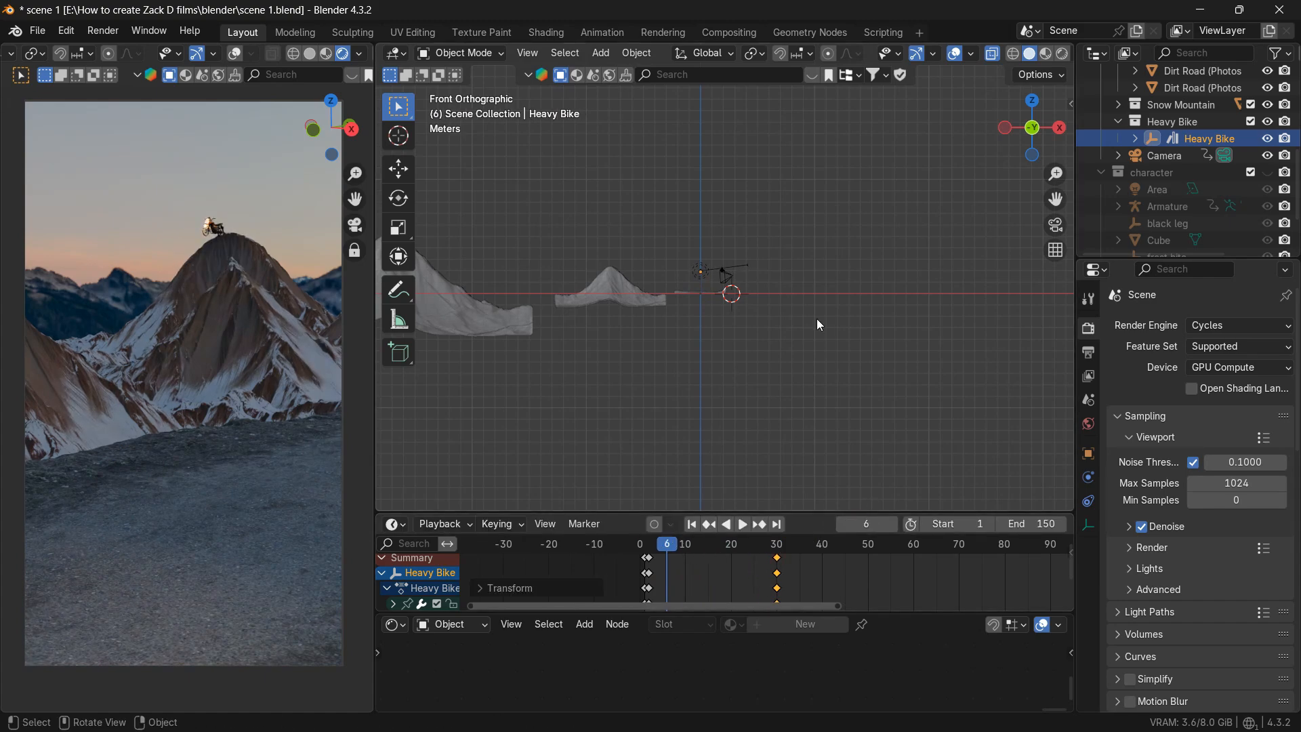
key("g")
key("z")
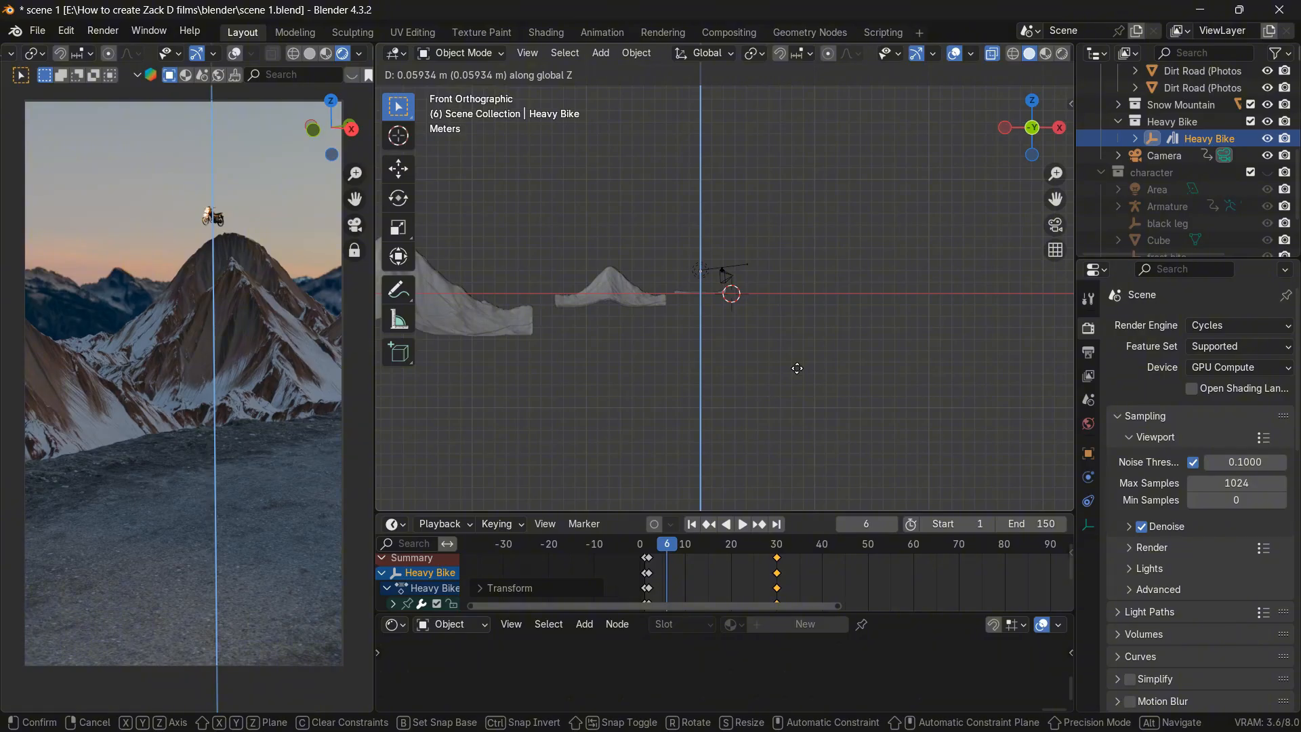
right_click(797, 369)
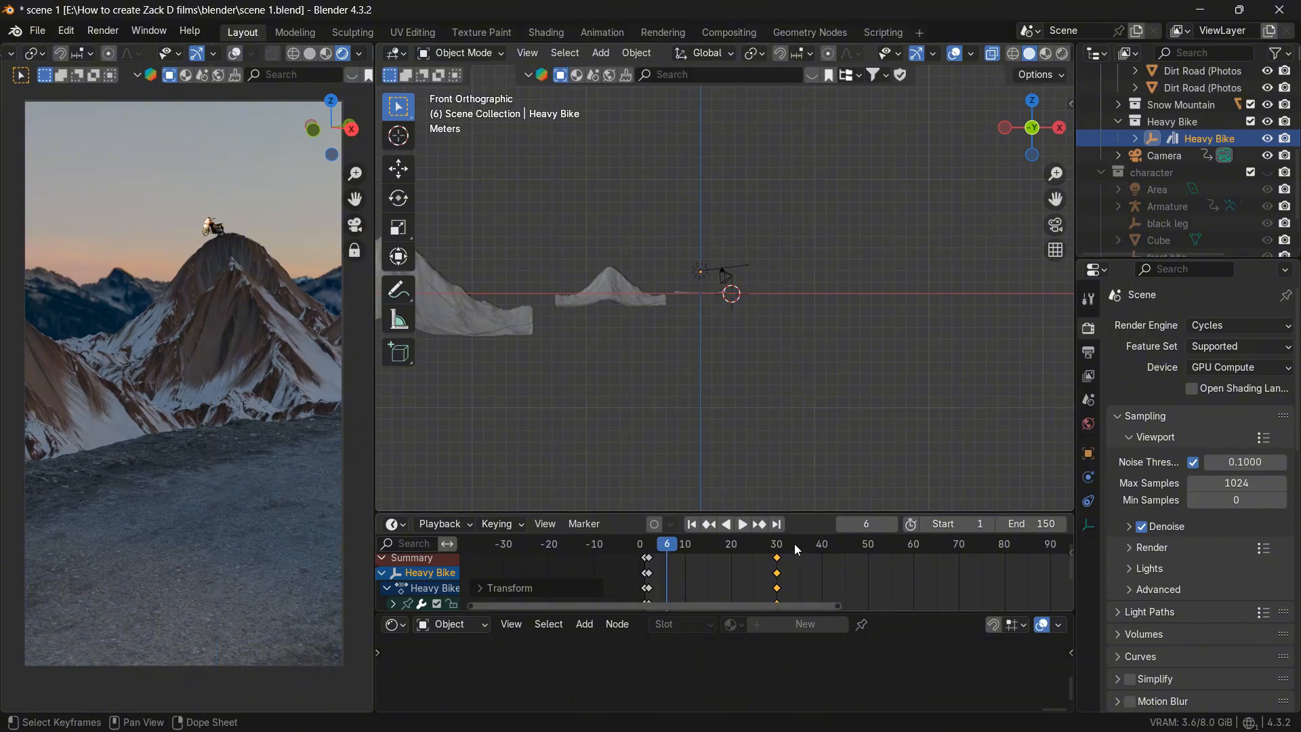
- At frame 10, raise the Heavy Bike slightly along Z so it sits above the mountain peak and keyframe it
left_click(854, 525)
type("10")
key("Return")
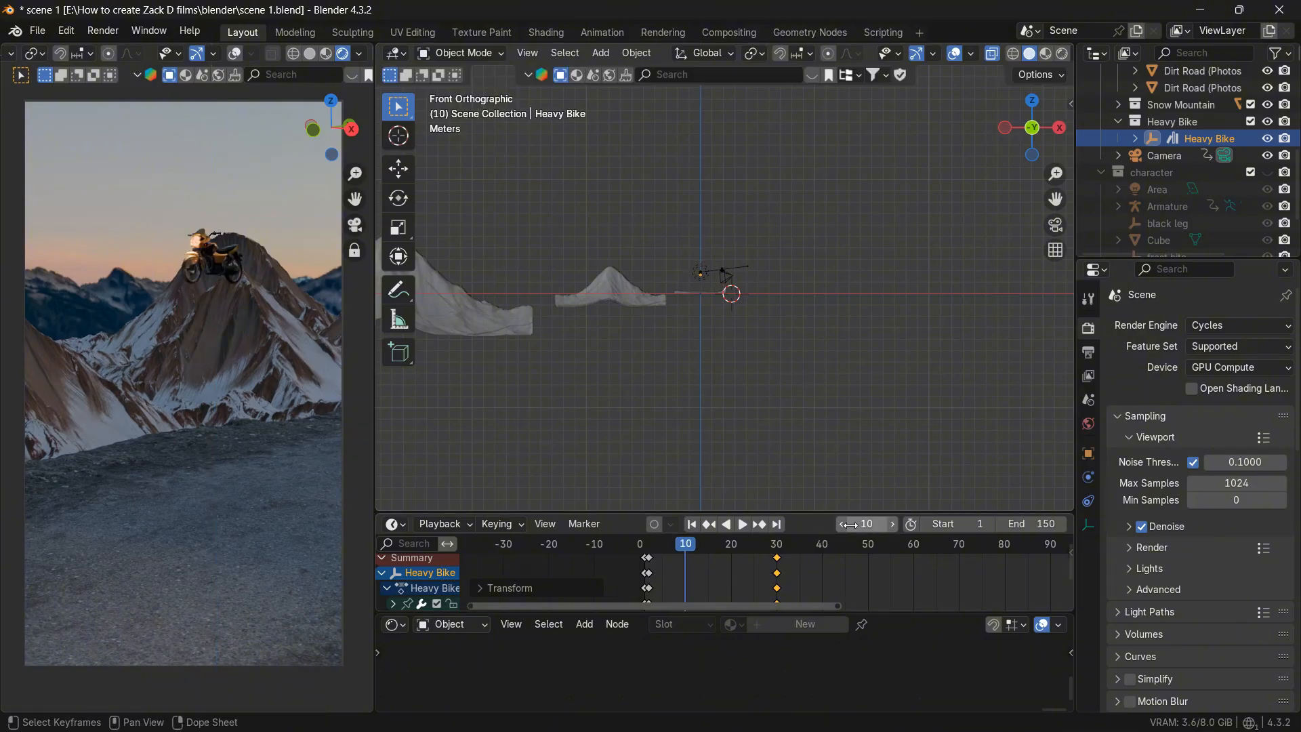
key("g")
key("z")
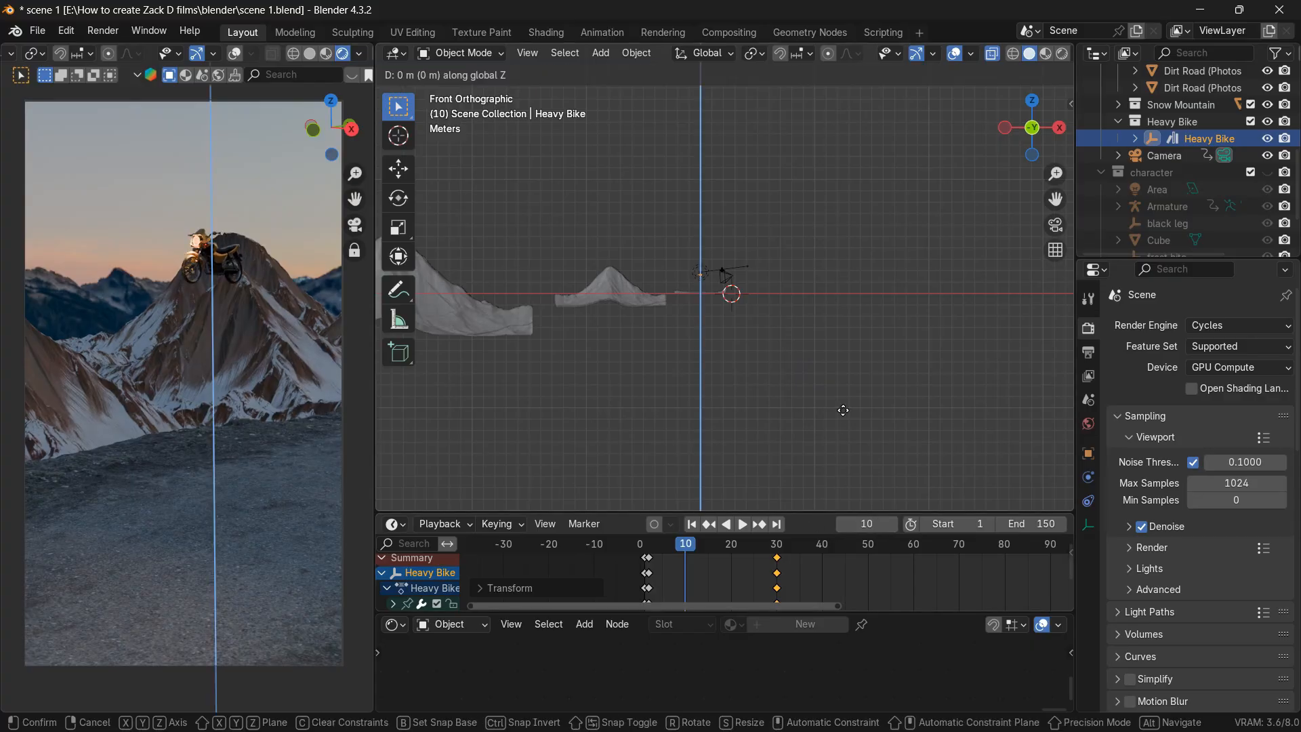
left_click(843, 410)
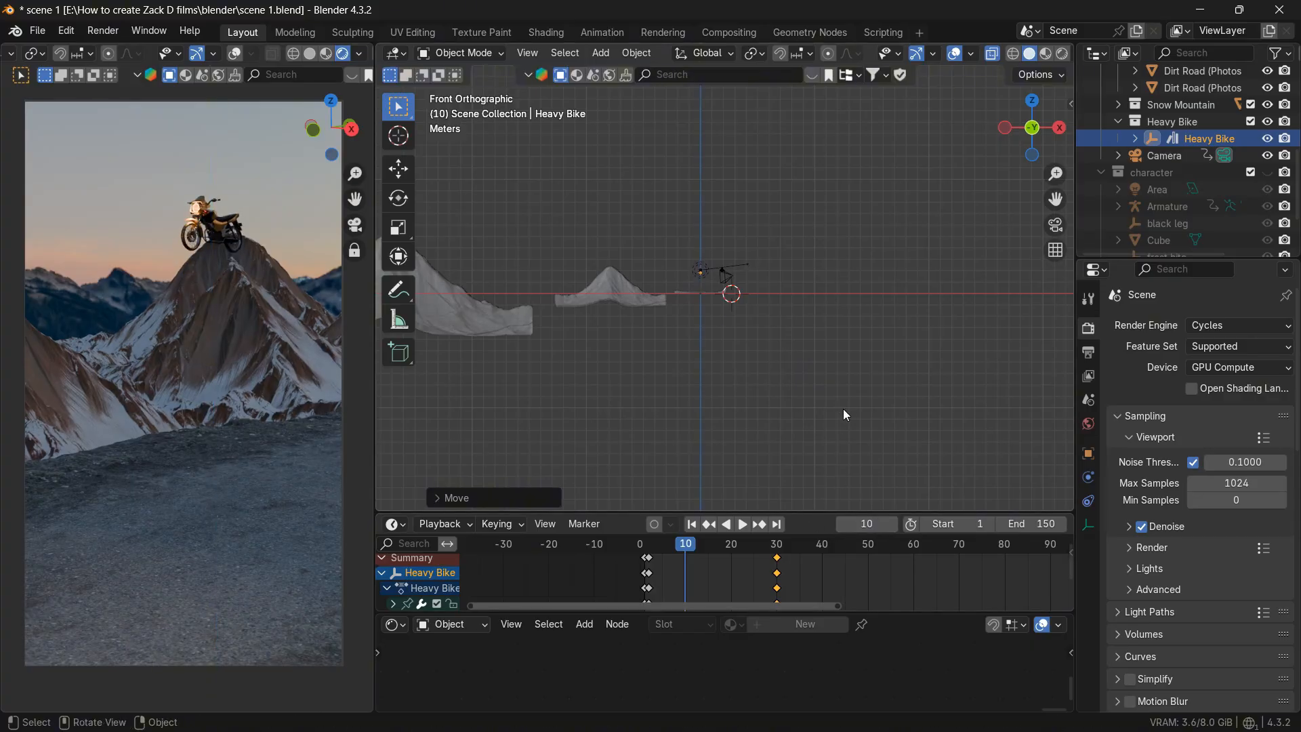
key("i")
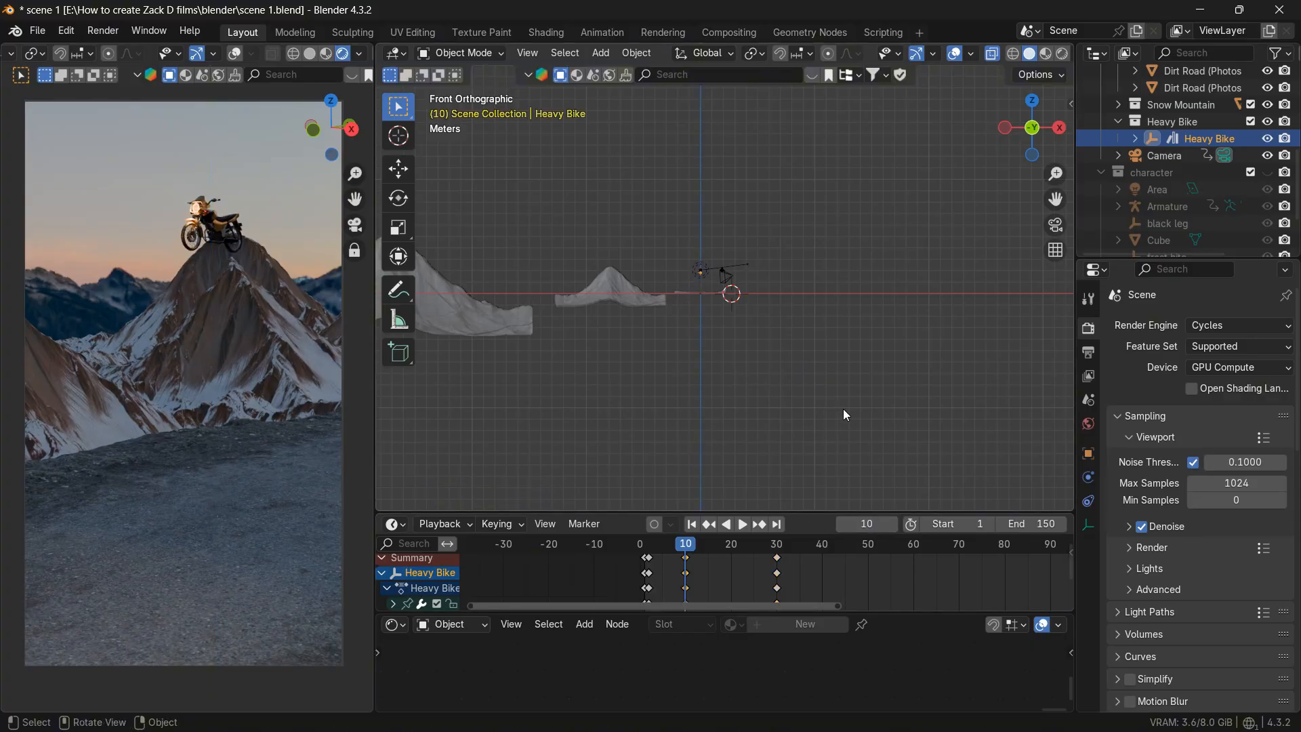
- Play the animation from the start to check the bike's raised position, and return to frame 1
left_click(696, 527)
left_click(741, 527)
left_click(740, 527)
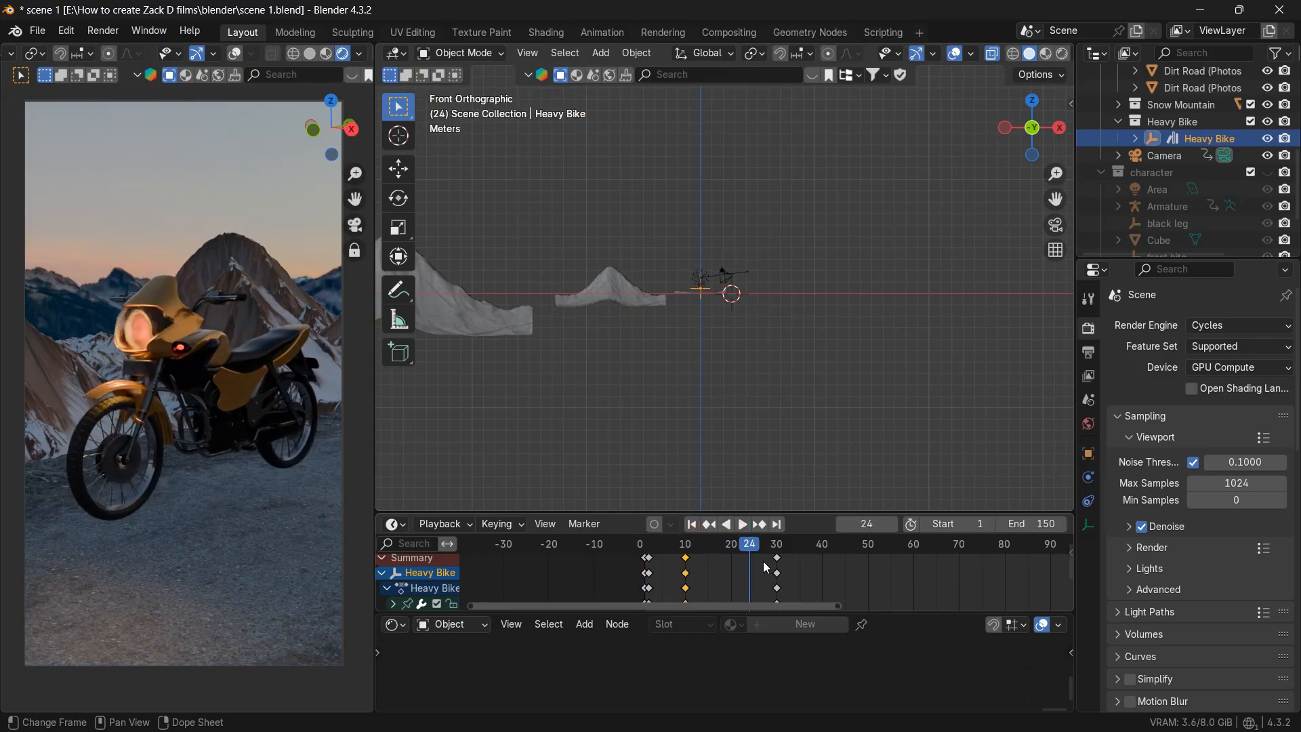
left_click(692, 524)
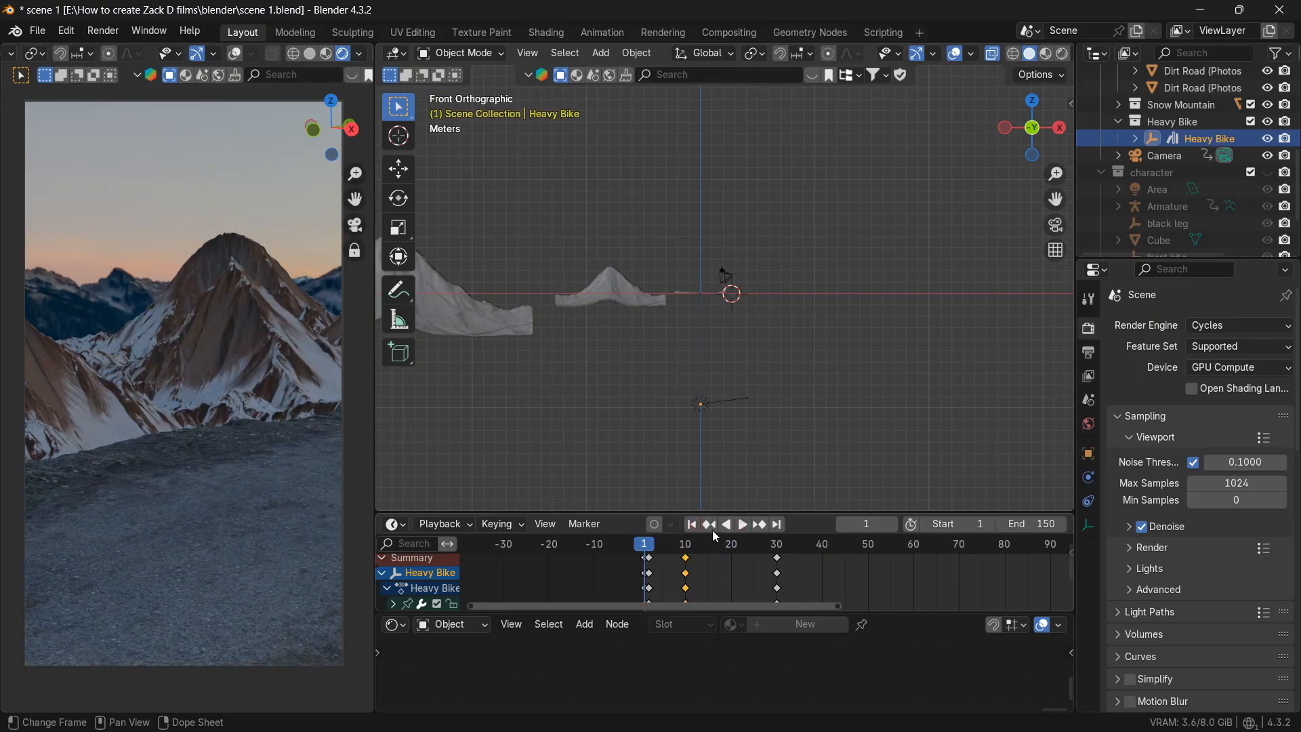
- At the frame-2 keyframe, lower the tiny Heavy Bike slightly along Z in front of the mountain peak and keyframe it
left_click(759, 525)
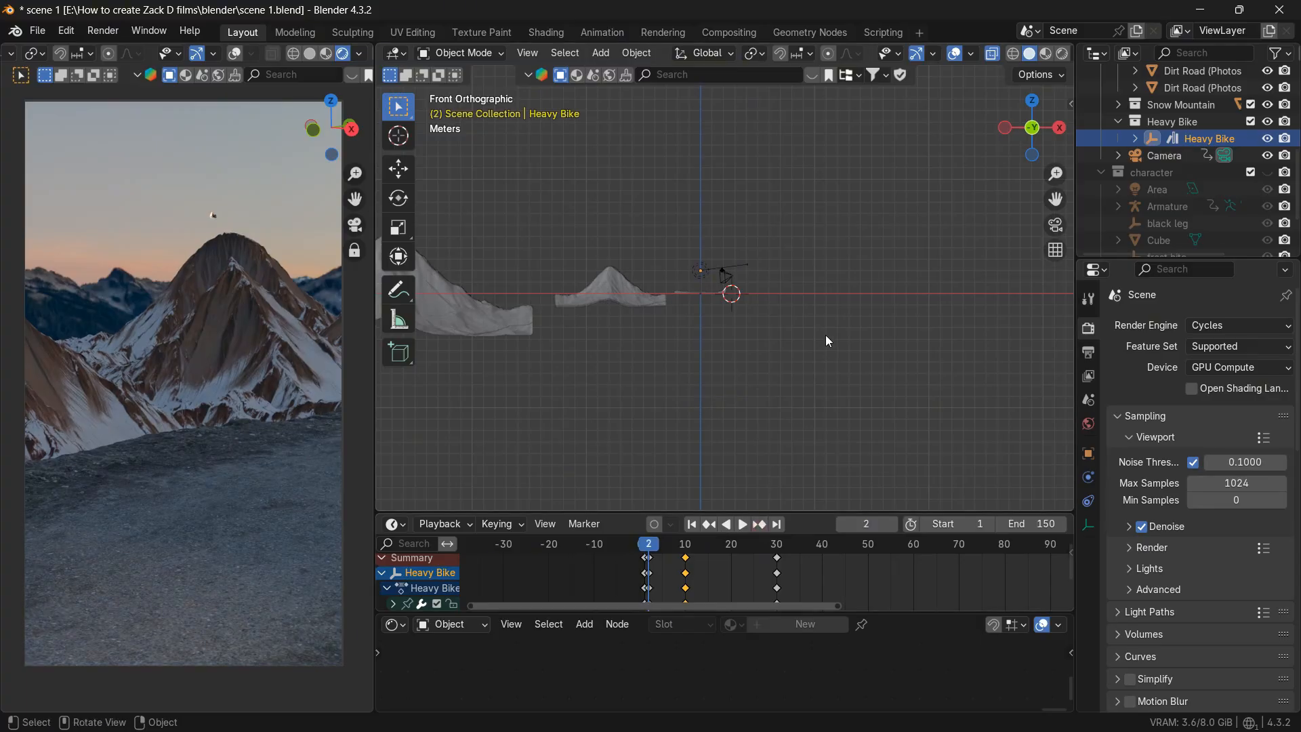
key("g")
key("z")
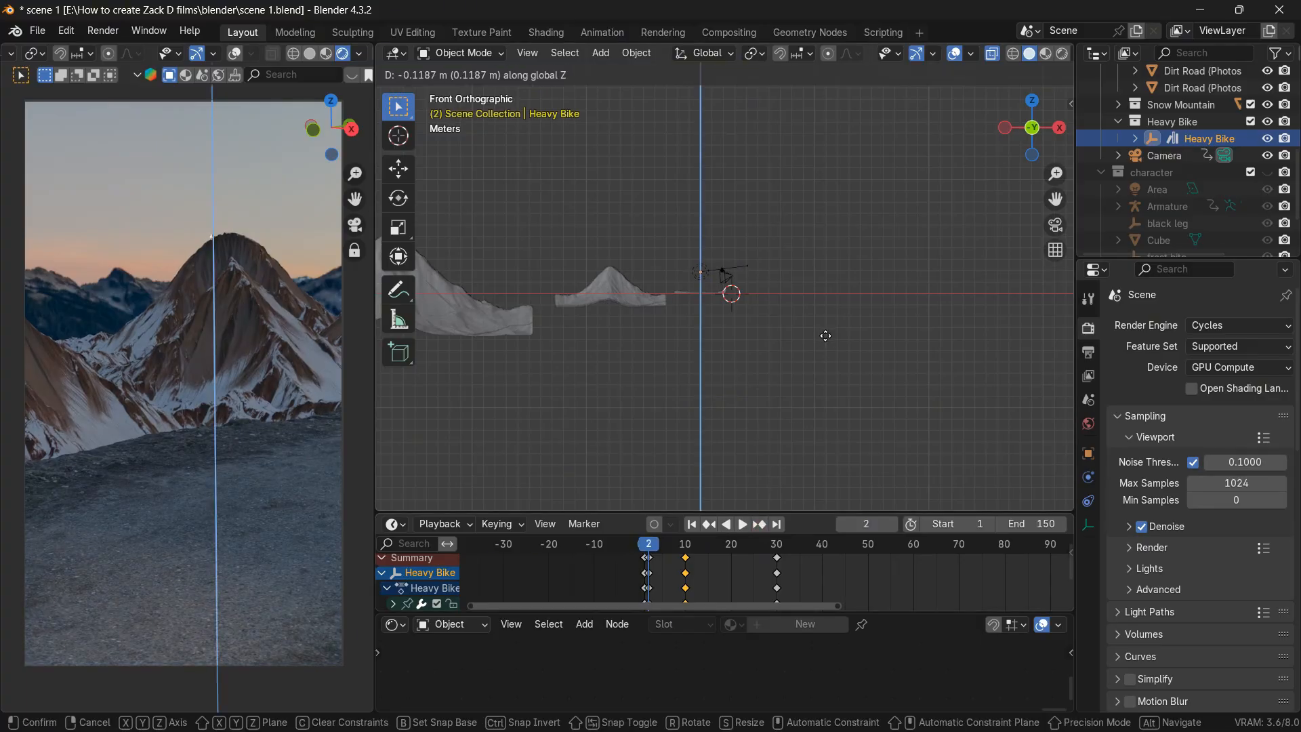
left_click(825, 336)
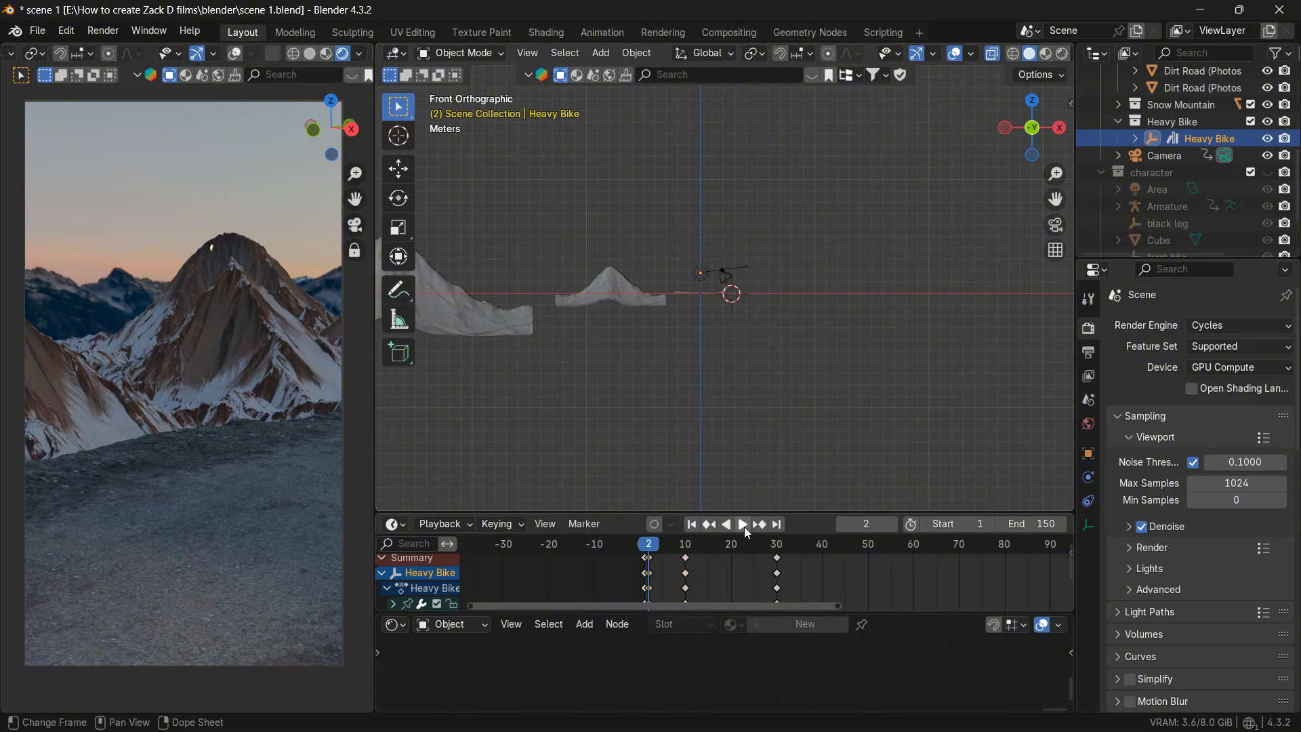
- Change the interpolation type of the Heavy Bike's frame-10 and frame-30 keyframes
left_click_drag(790, 555, 674, 577)
key("t")
left_click(727, 575)
- Play the animation, return to frame 1, and scrub forward to frame 25 to check the bike's growth
left_click(742, 527)
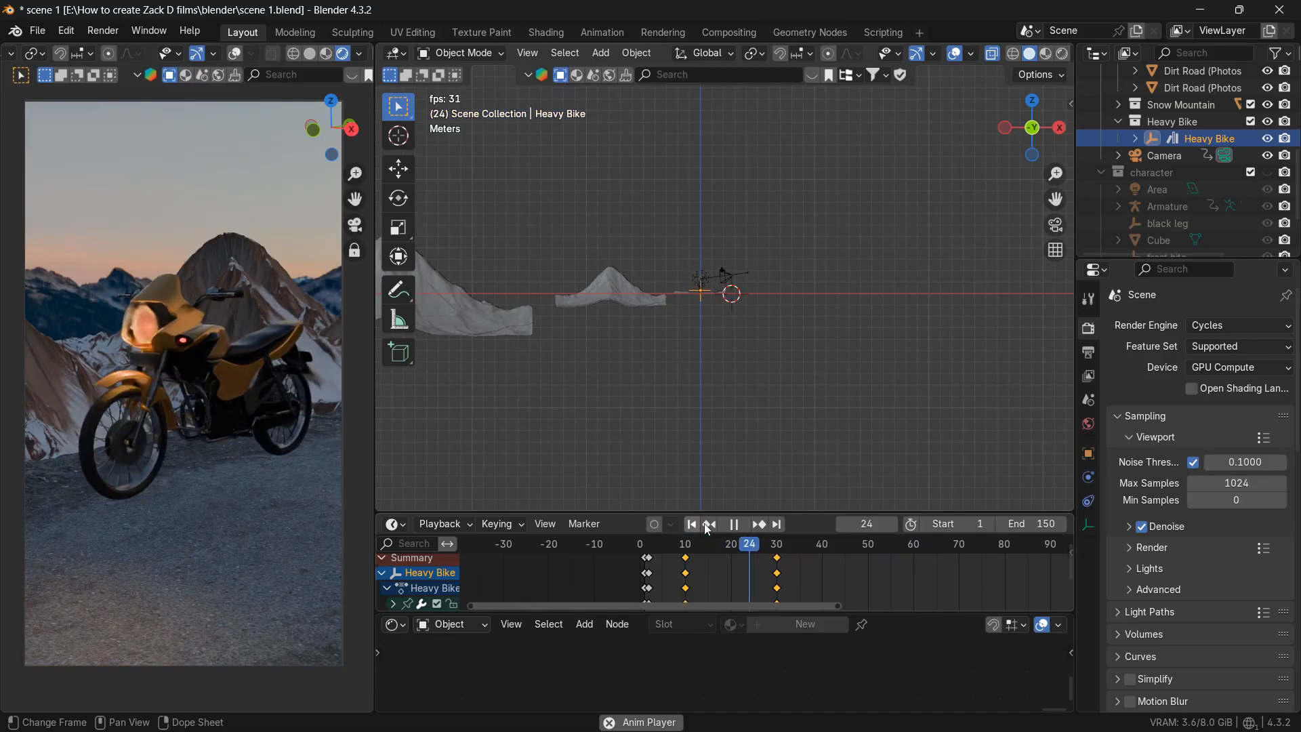
left_click(738, 527)
left_click(692, 525)
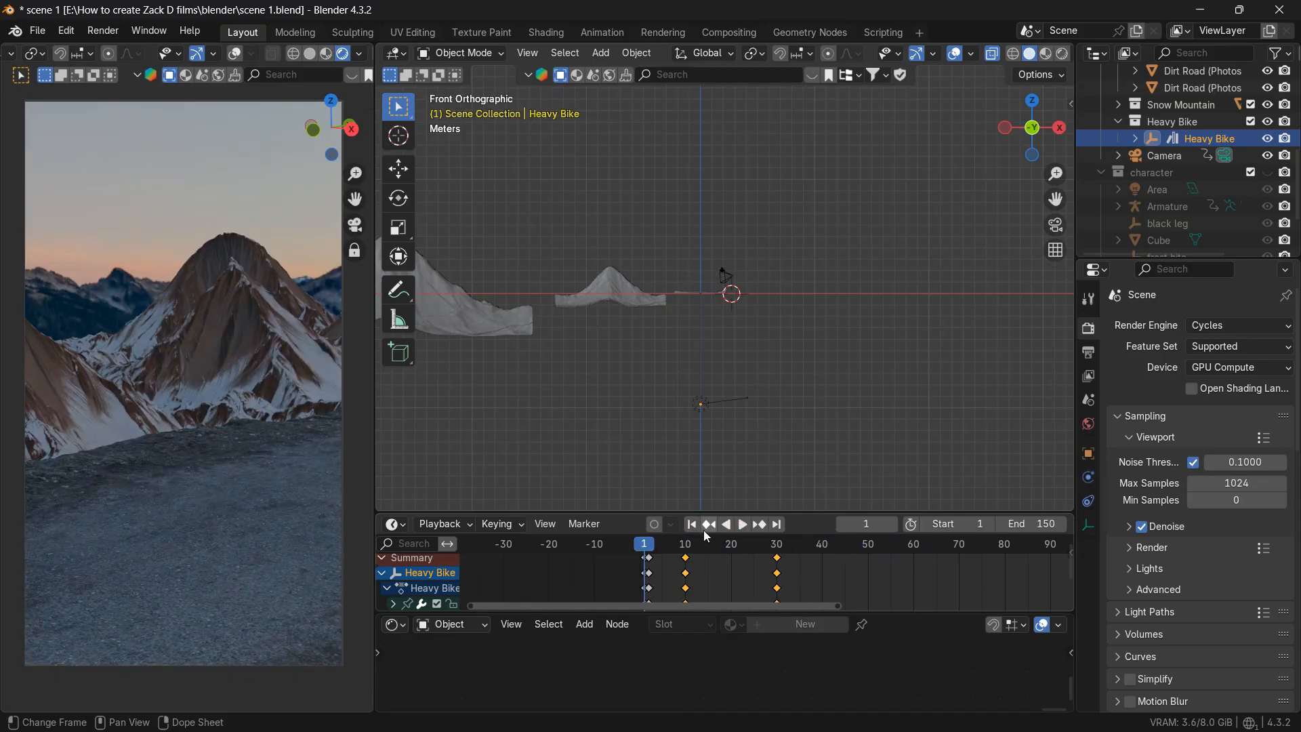
left_click_drag(654, 546, 757, 557)
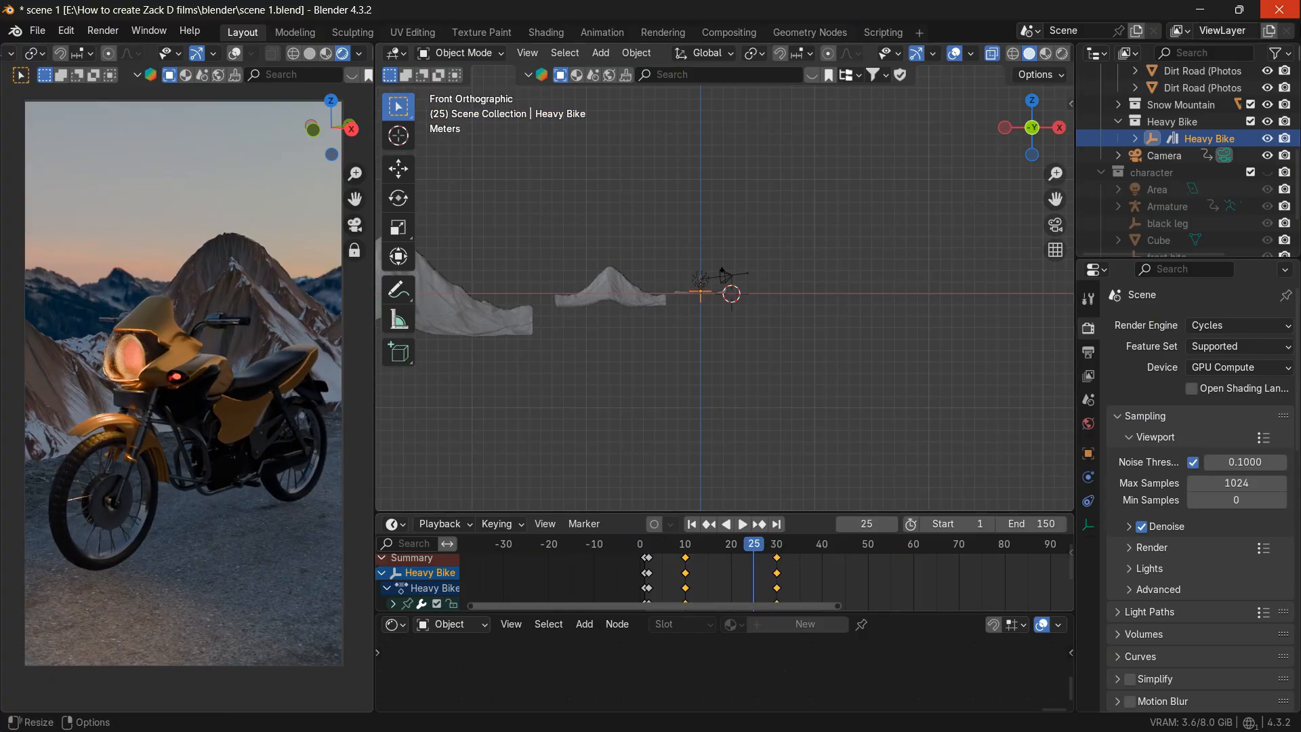
- Enable the character collection to bring in the rider, and hide its Cube object in the viewport
left_click(1250, 172)
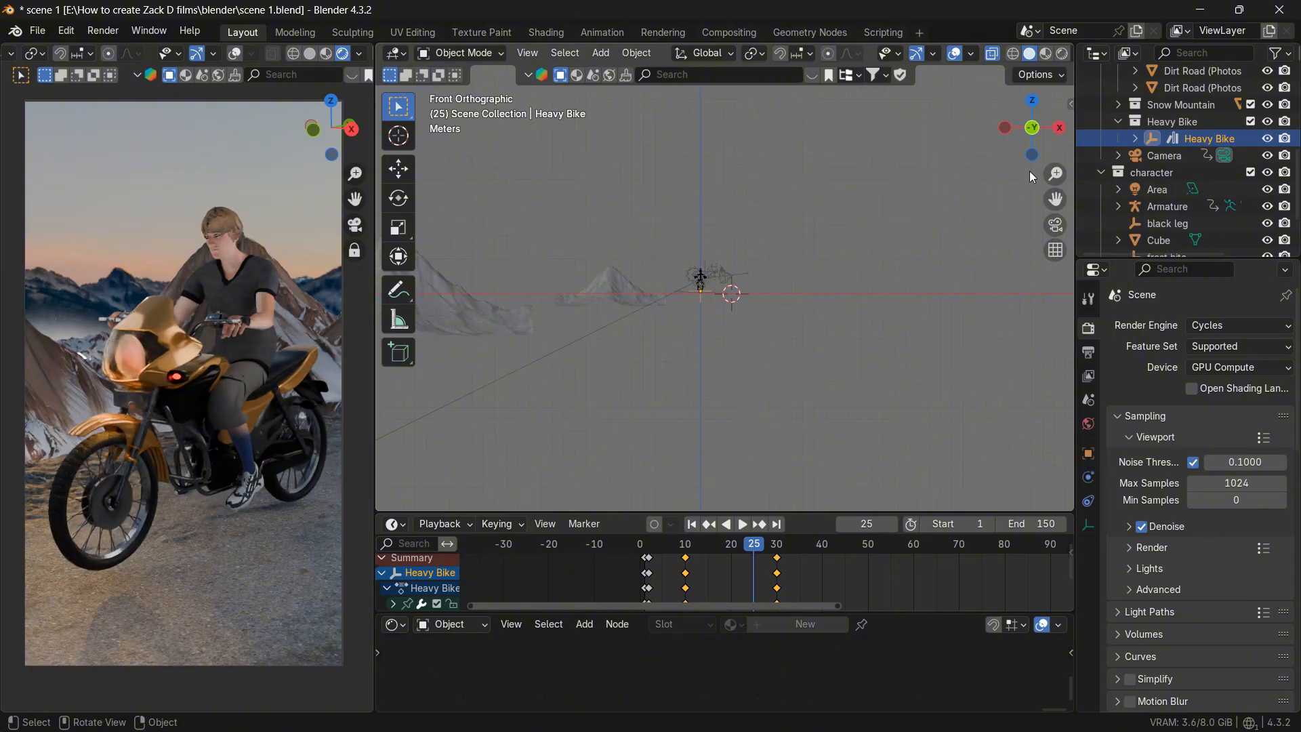
left_click(1267, 240)
scroll(827, 310, "up", 5)
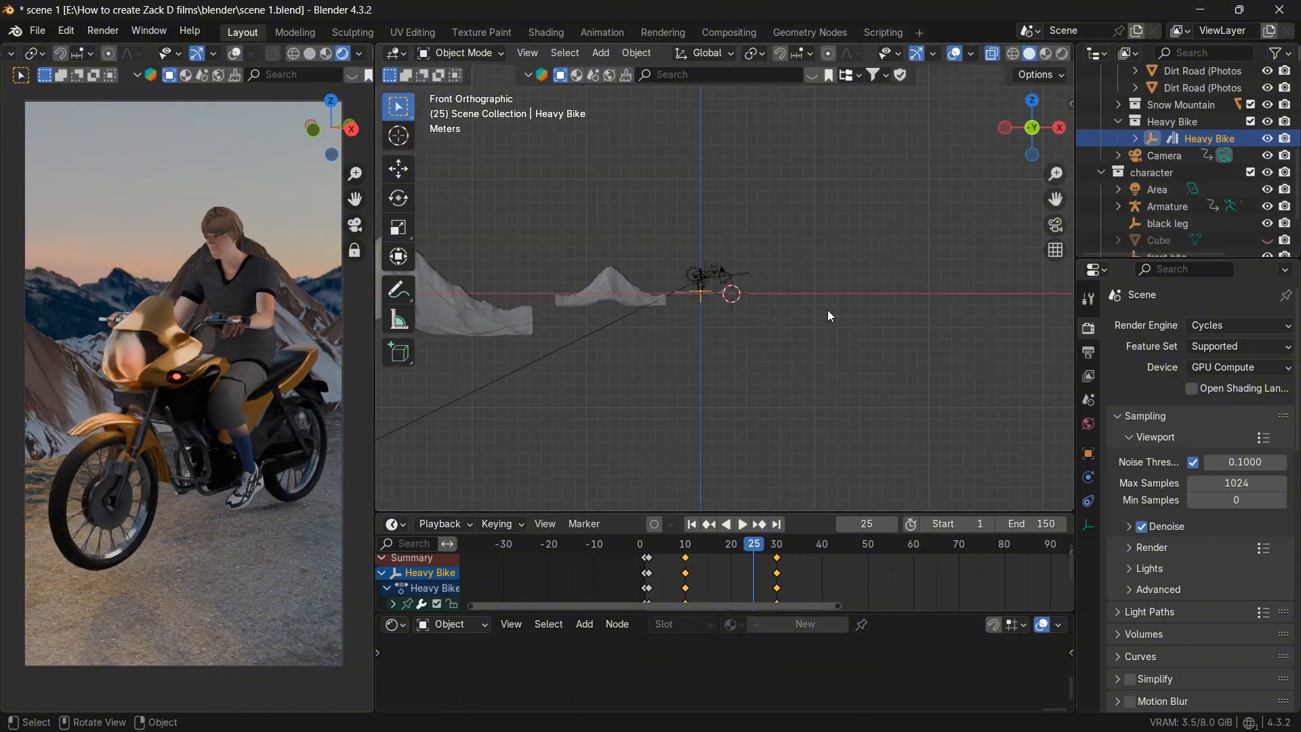
- Select the rider's Armature in the right side view and insert a keyframe for it at frame 55
mouse_move(1060, 139)
left_mouse_down()
mouse_move(1011, 177)
mouse_move(1059, 139)
left_mouse_up()
left_click(1057, 138)
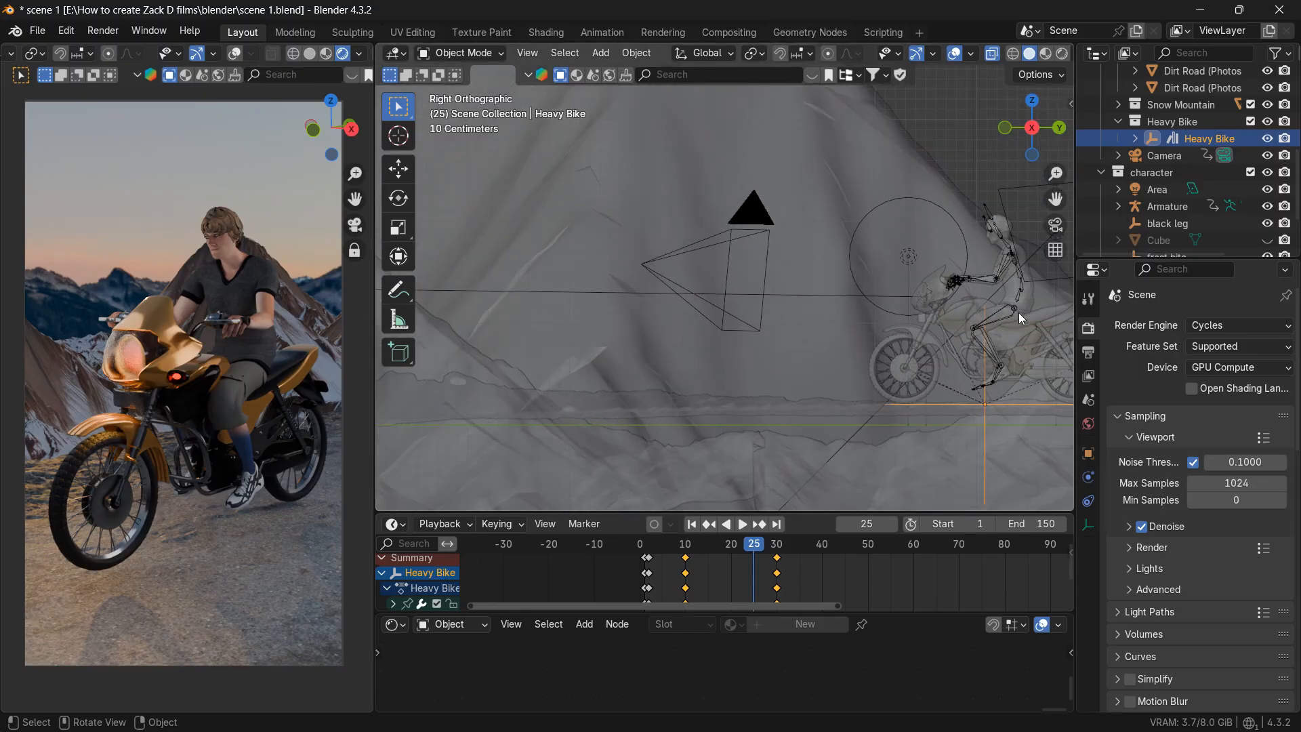
left_click(1008, 315)
scroll(1008, 314, "down", 4)
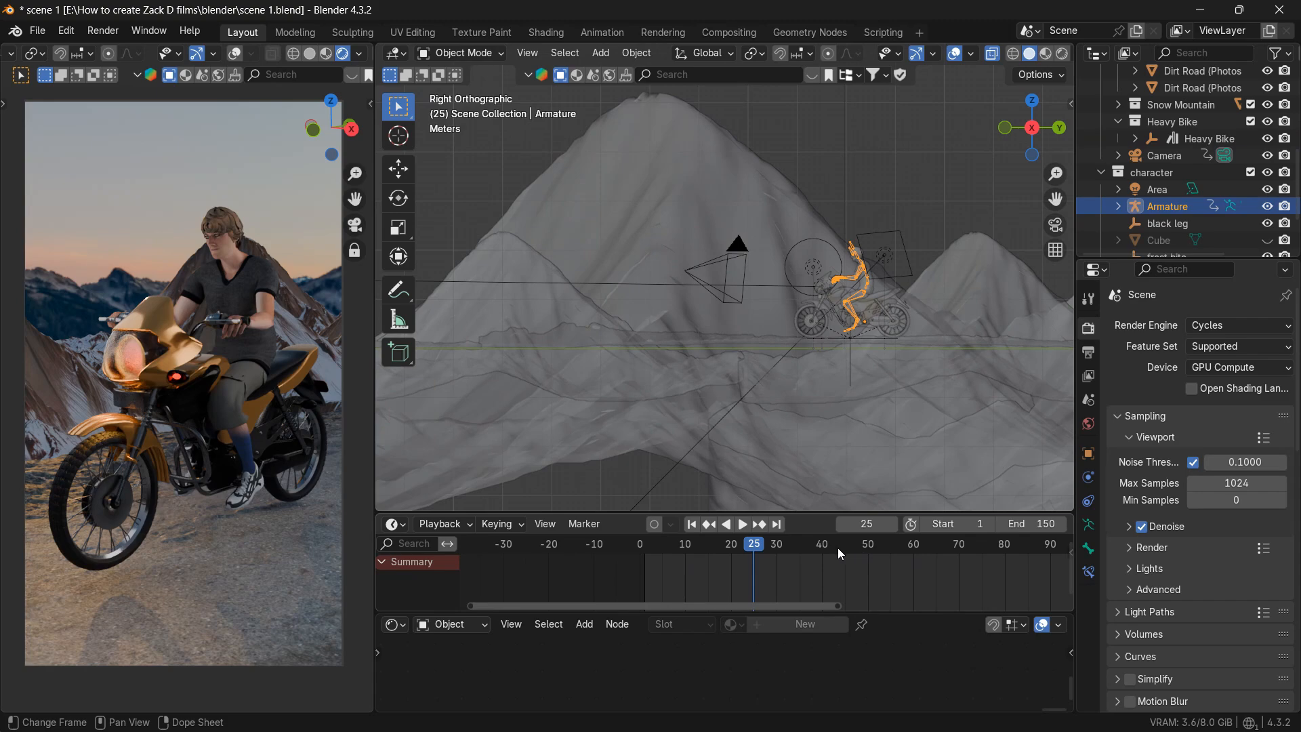
left_click(878, 523)
type("55")
key("Return")
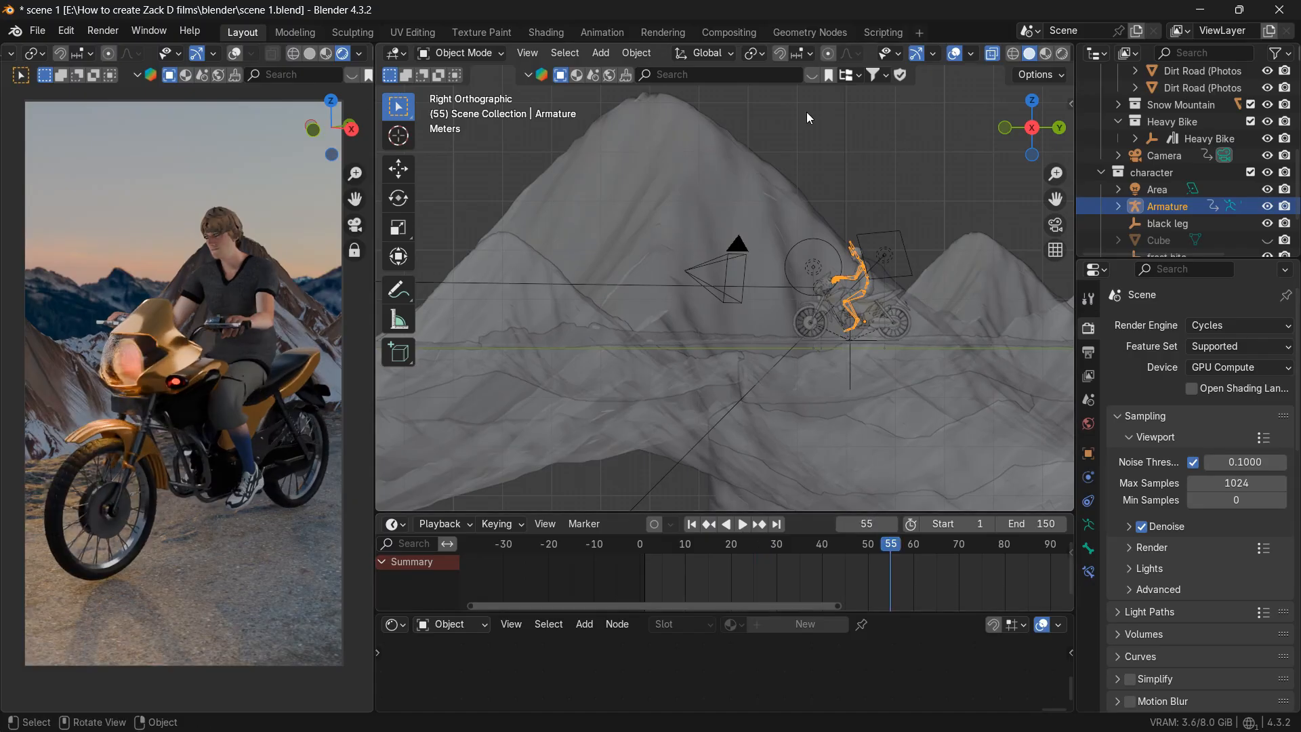
key("i")
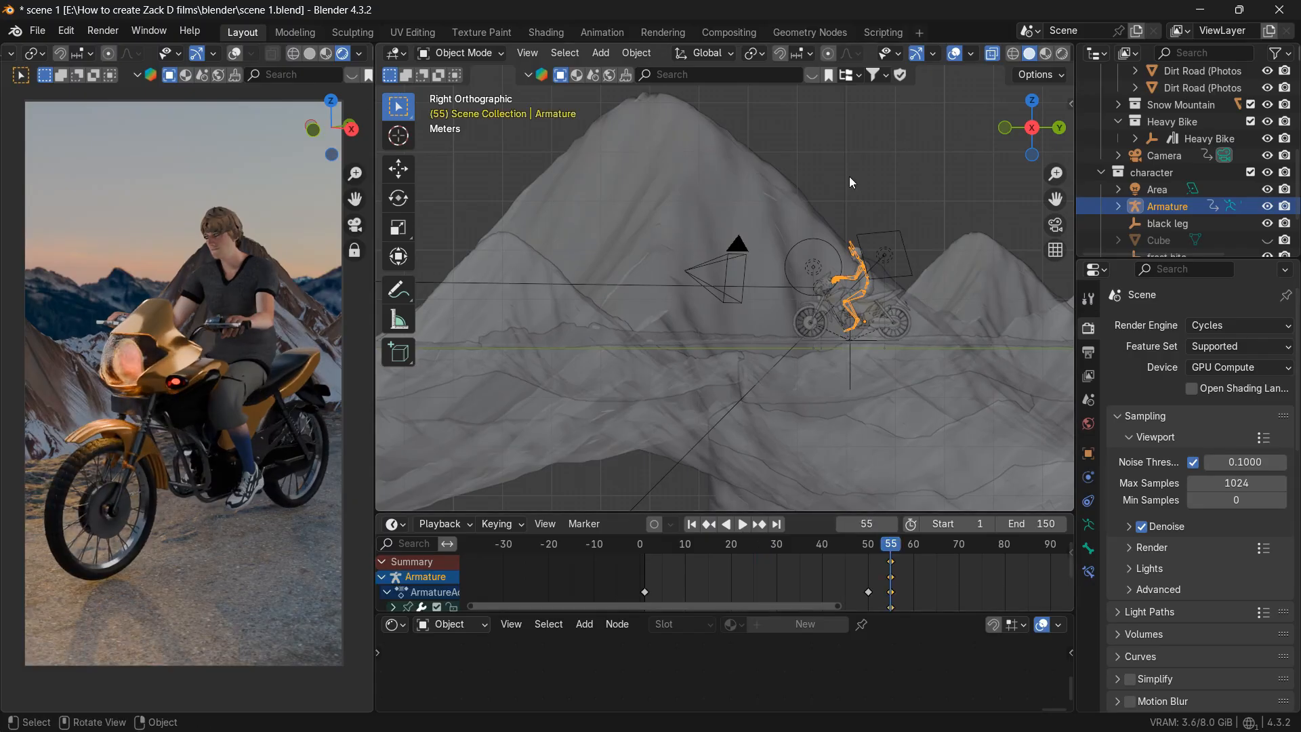
- Go to frame 25 and scale the rider's Armature down to a tiny fraction of its size
left_click(869, 525)
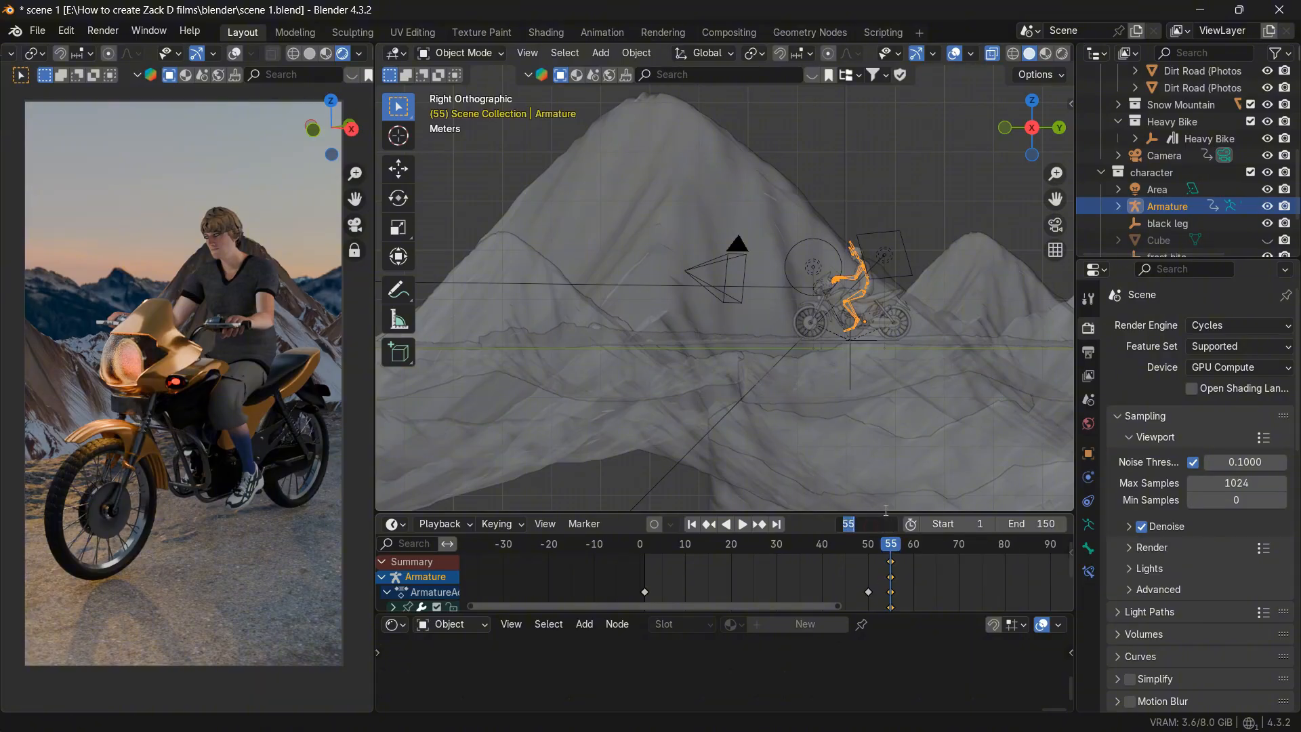
key("Return")
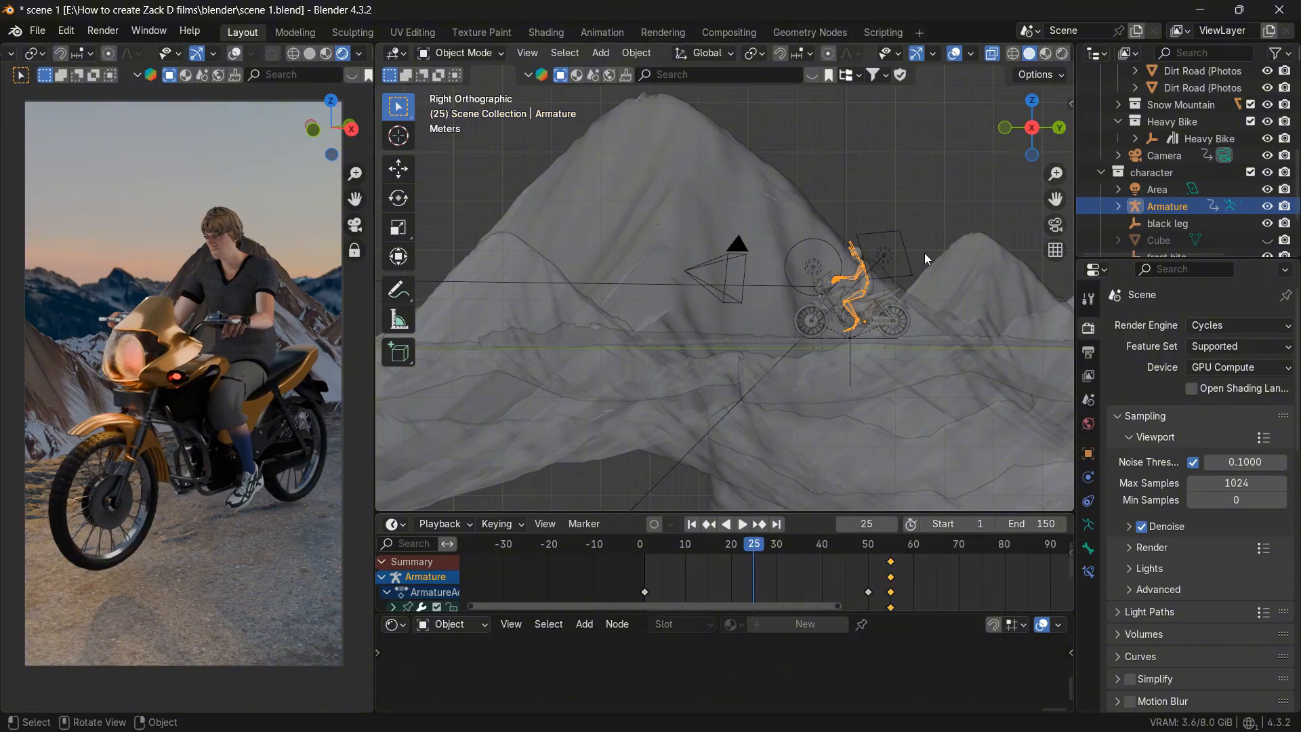
key("s")
left_click(982, 298)
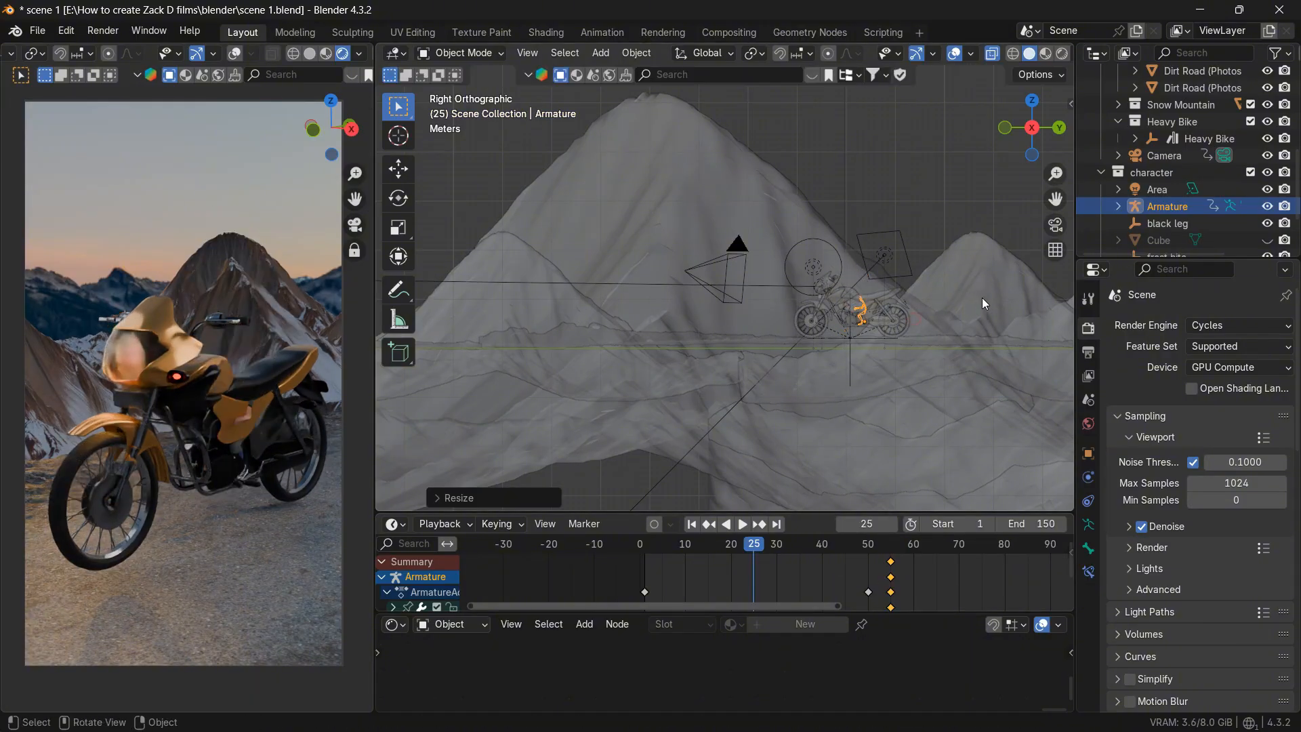
key("s")
left_click(962, 307)
key("s")
left_click(938, 303)
- Raise the tiny Armature about 1.27 m above the bike, shrink it further to almost a point, and keyframe it at frame 25
key("g")
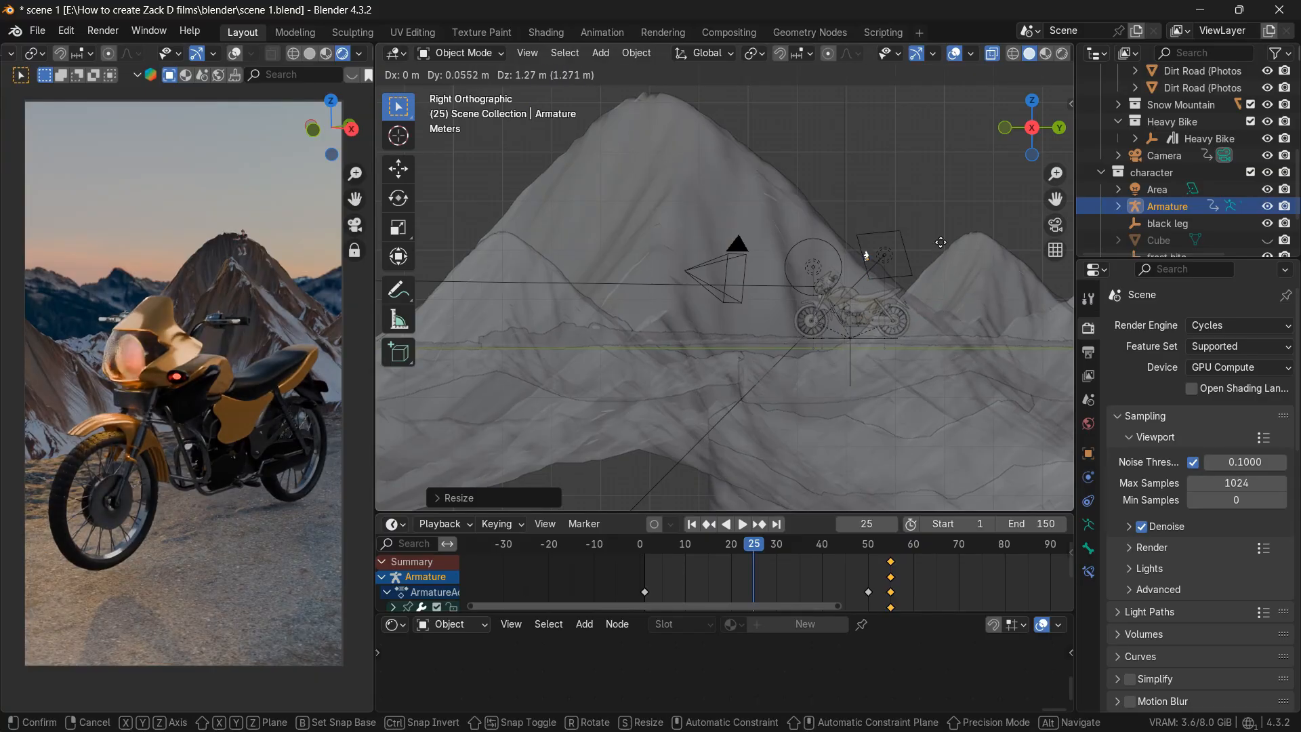
left_click(941, 244)
key("s")
left_click(895, 250)
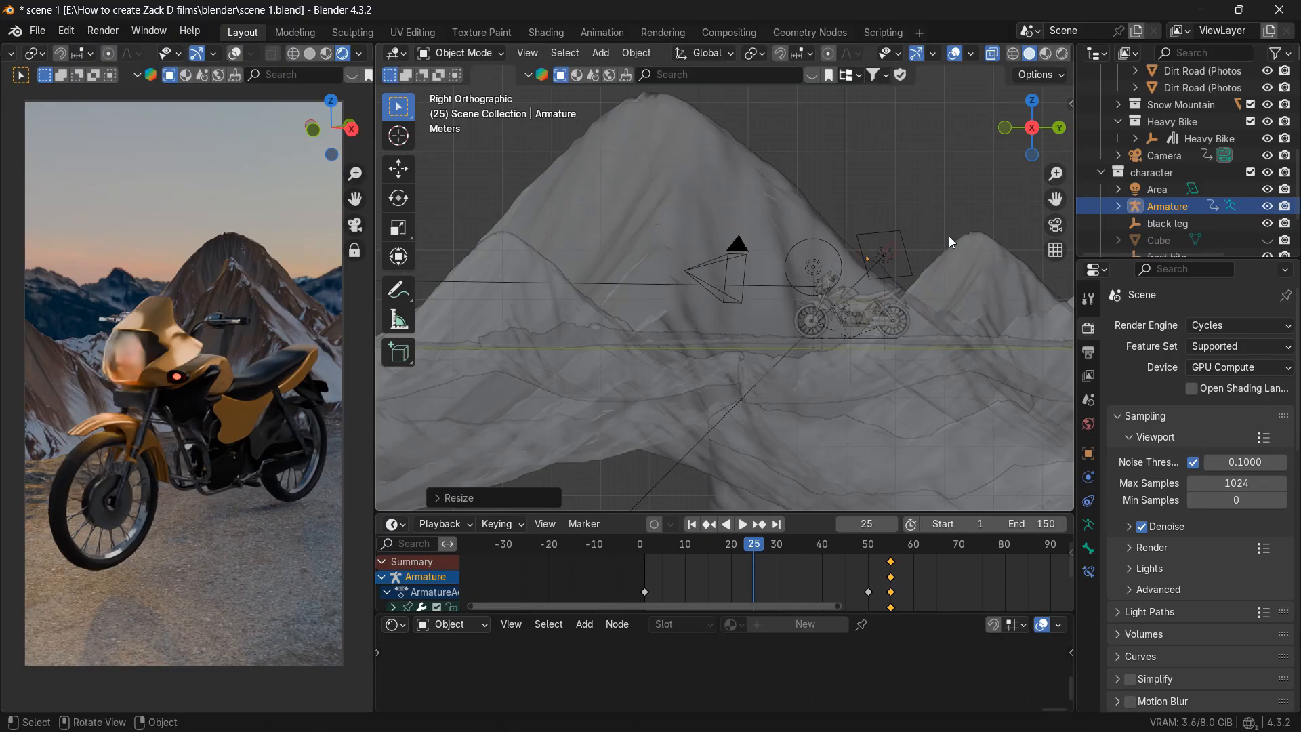
key("s")
left_click(951, 238)
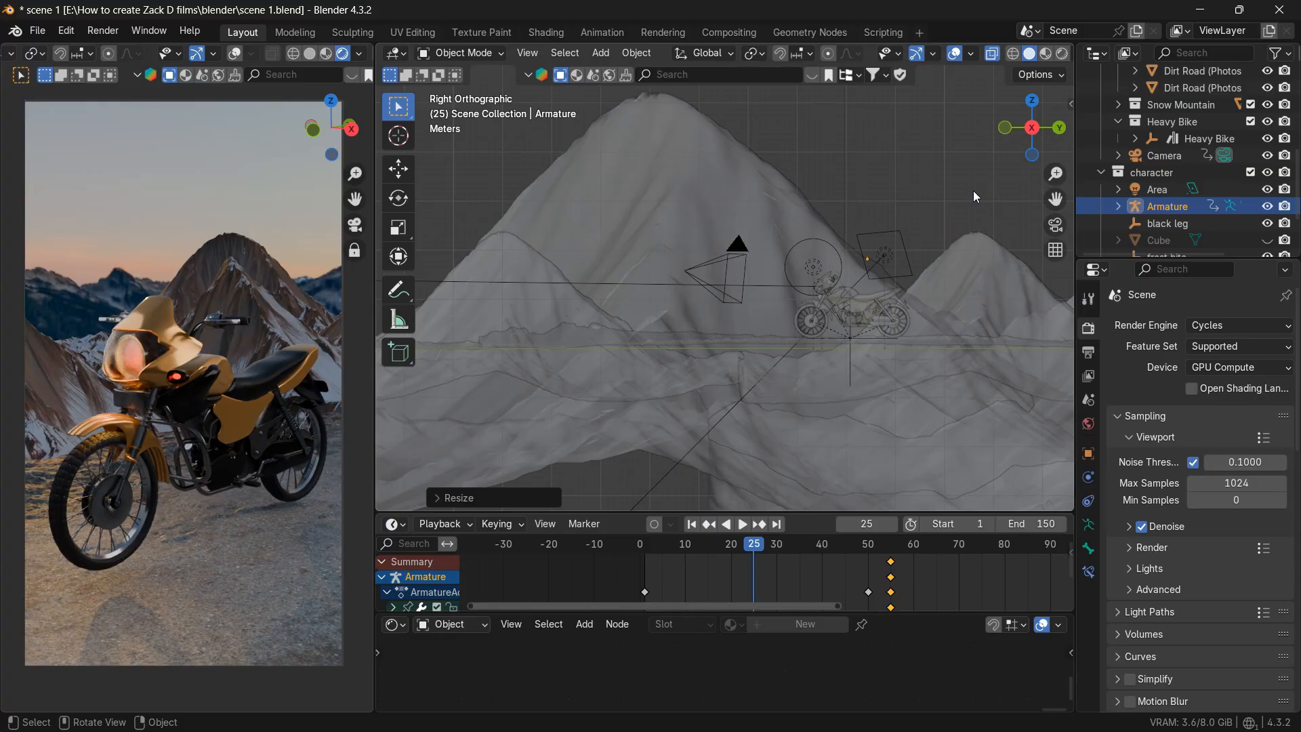
key("i")
- At frame 24, move the shrunken Armature straight down along Z to below the ground and keyframe it
left_click(841, 524)
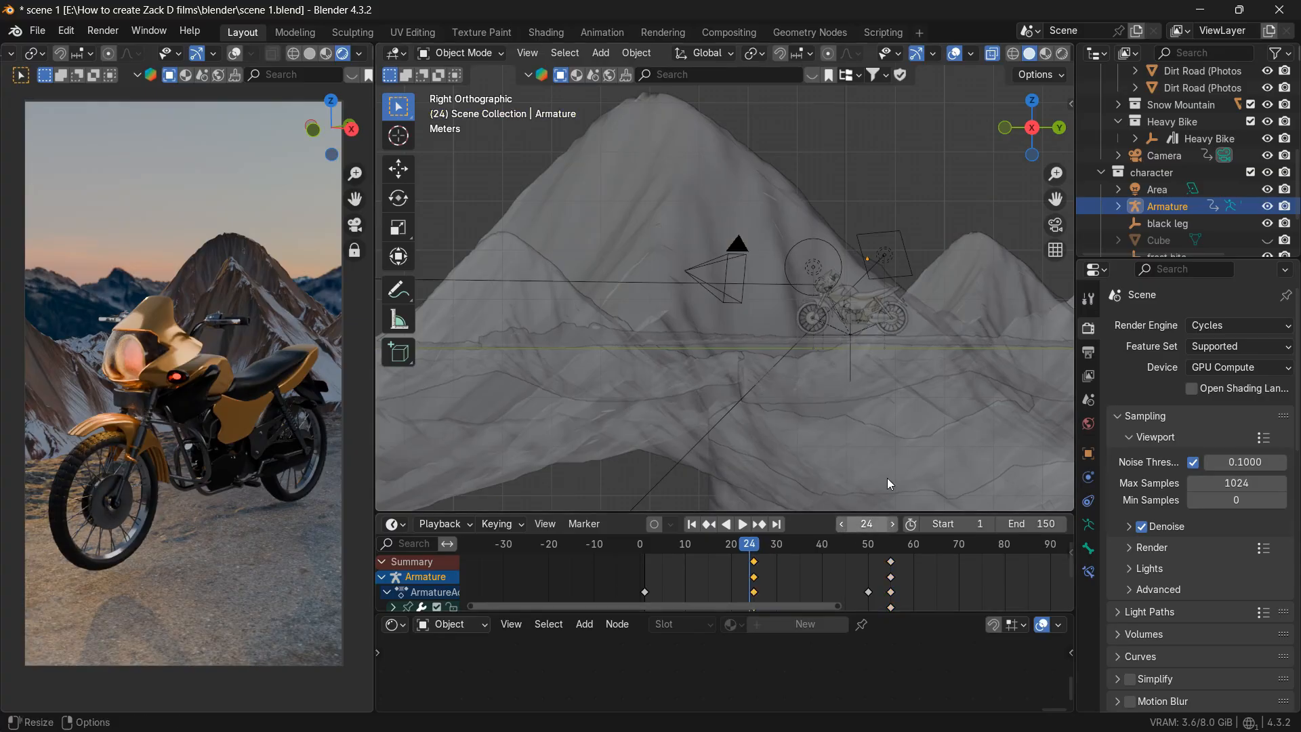
left_click(1004, 128)
key("g")
key("z")
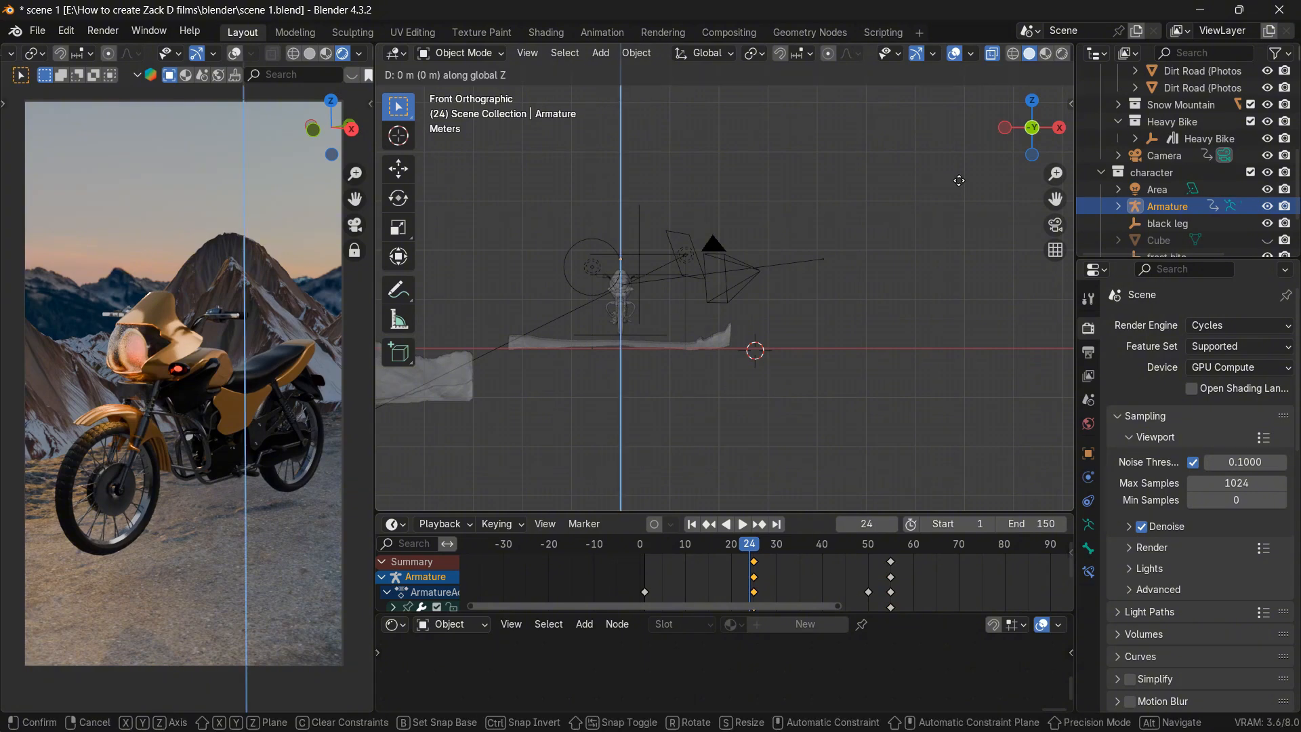
left_click(971, 319)
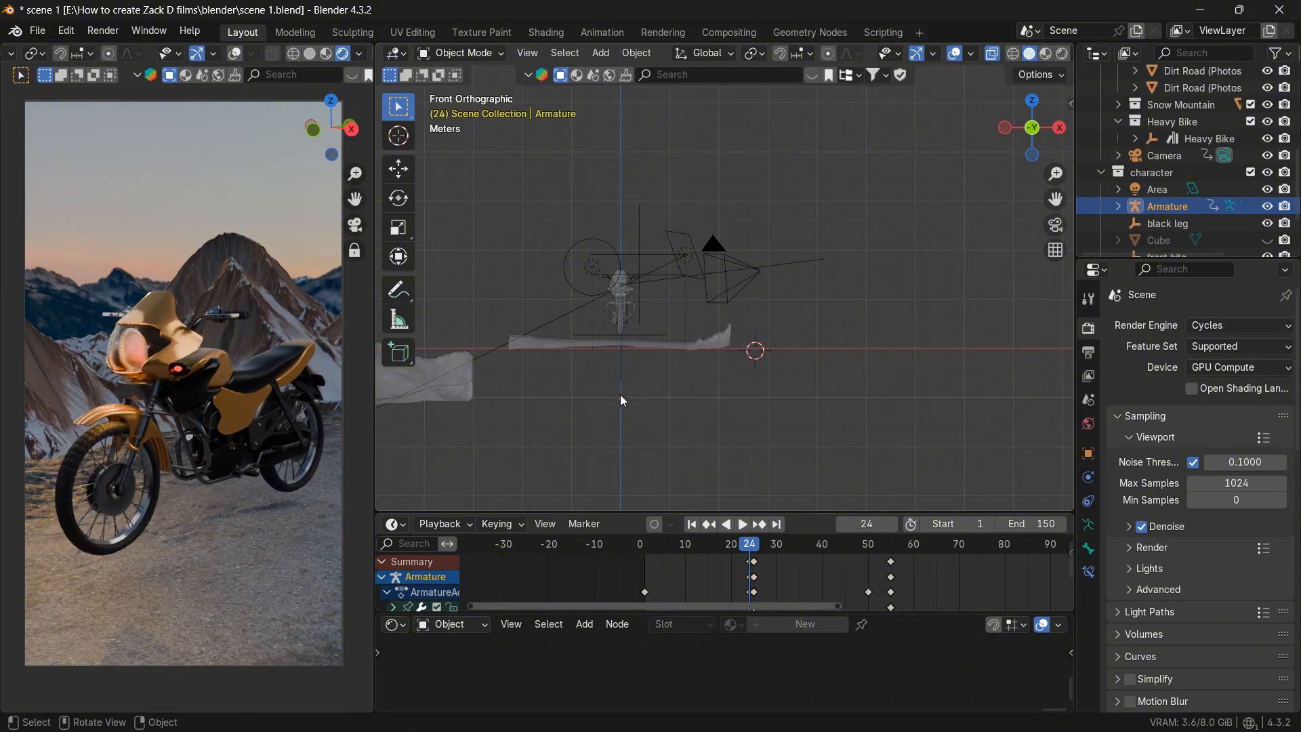
- Compare the rider at frames 25 and 55, and play the animation from frame 25 to frame 36 to check its growth
left_click(888, 523)
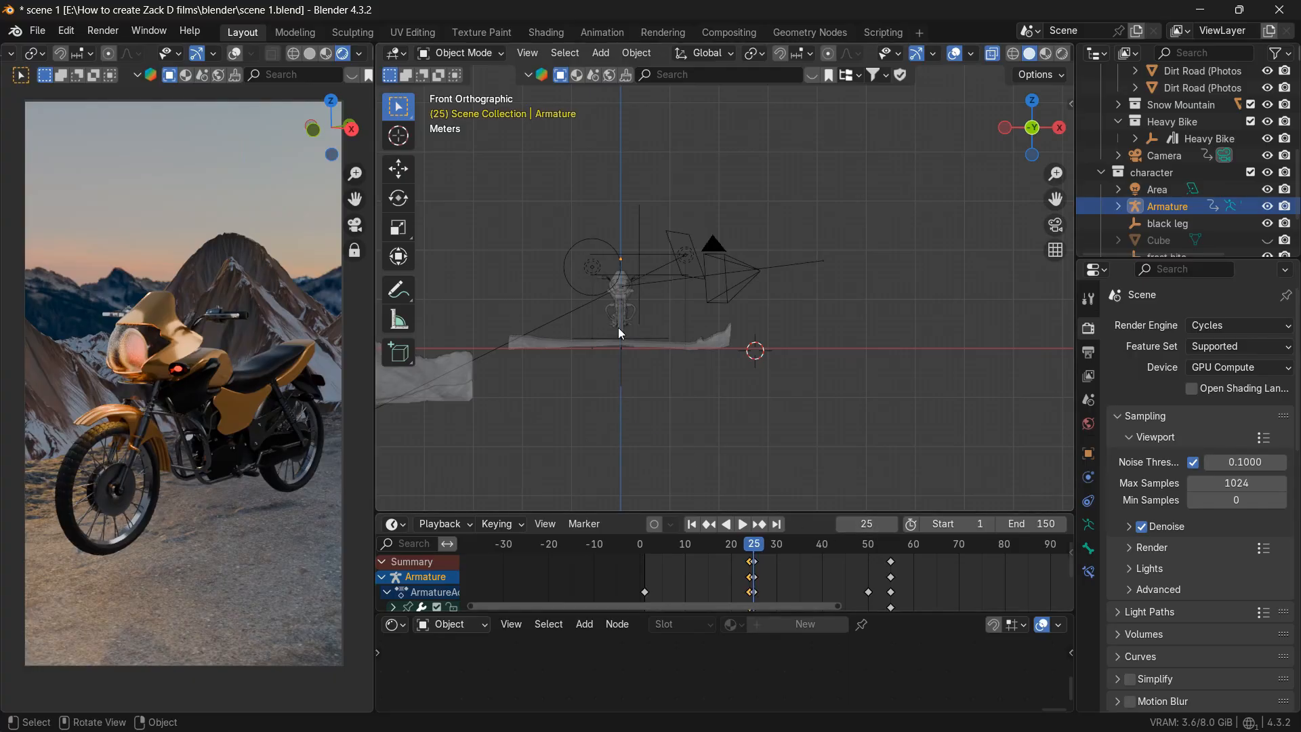
left_click(891, 544)
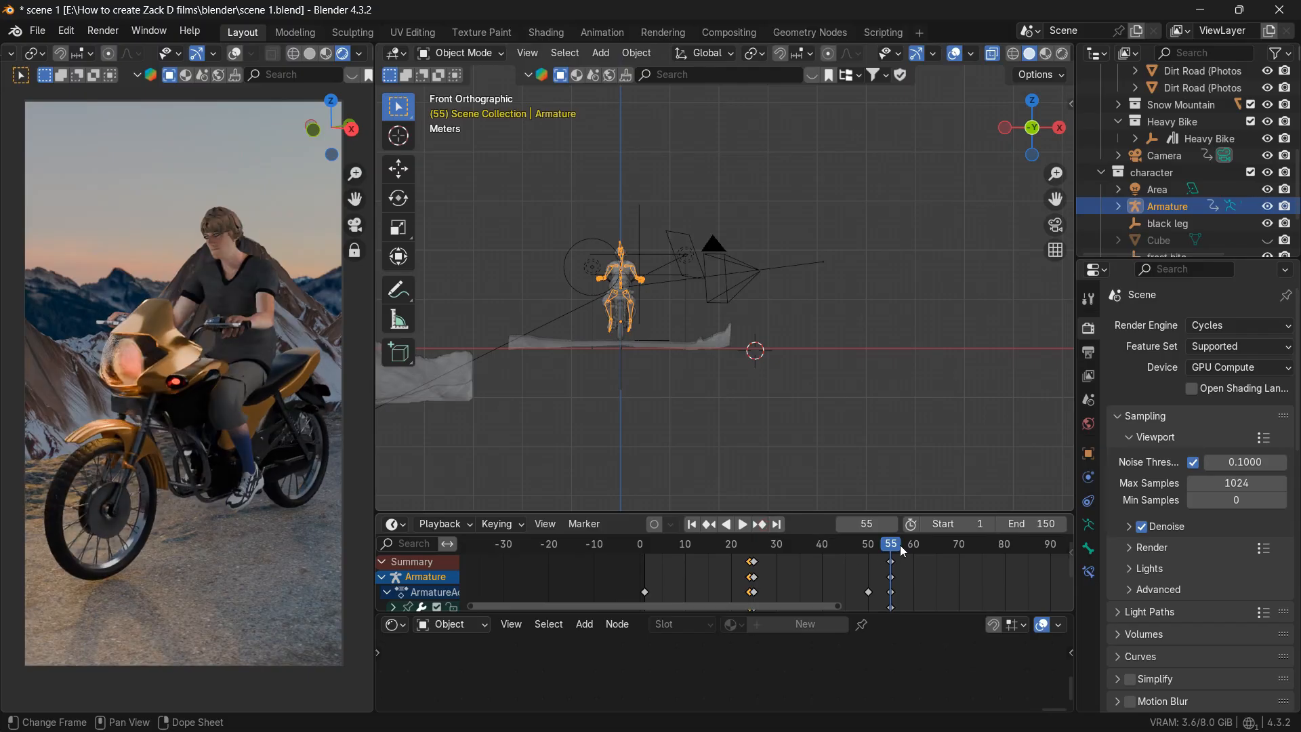
left_click(753, 545)
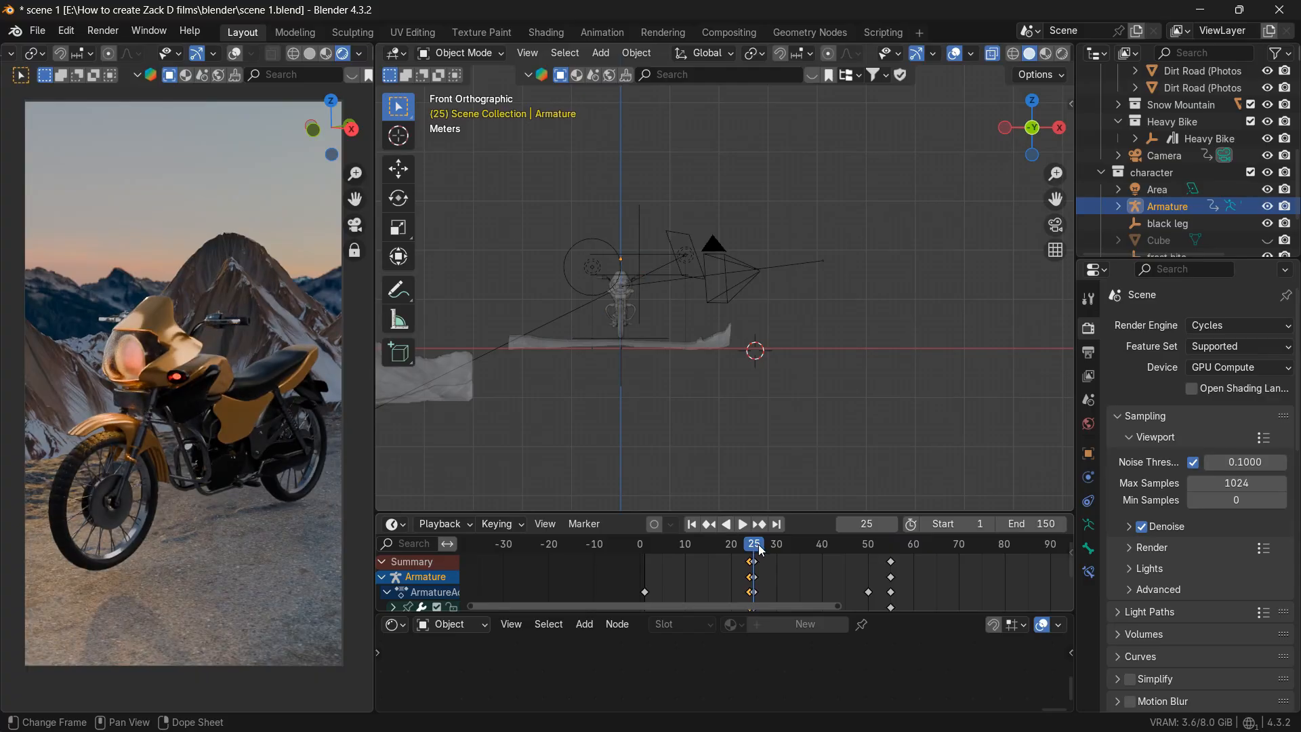
key("space")
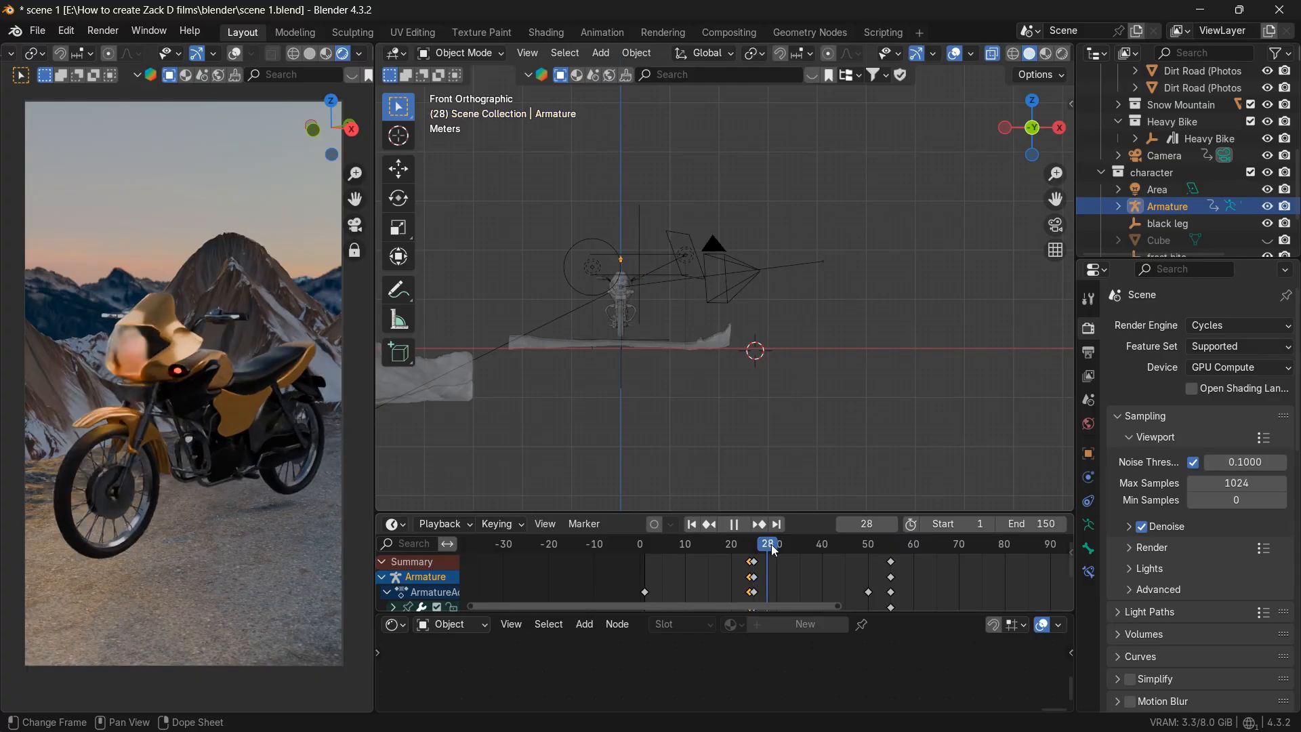
key("space")
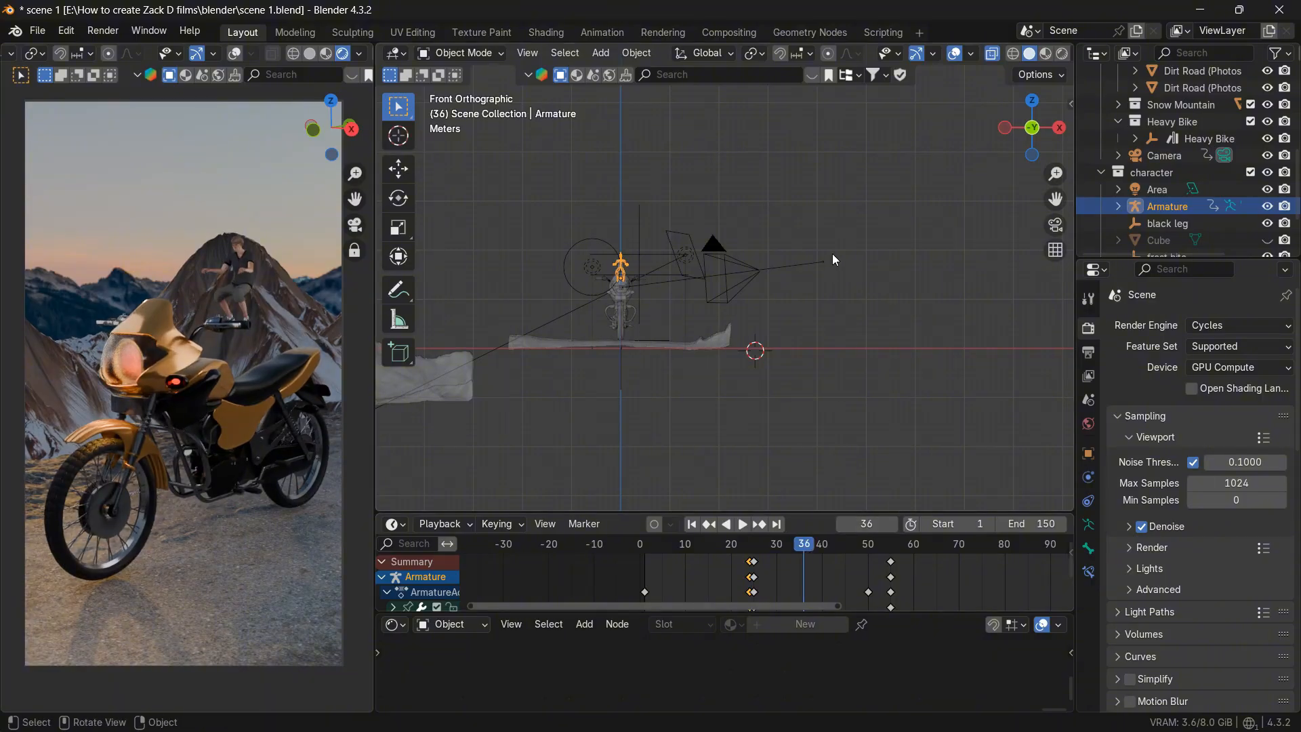
- Raise the armature about 0.25 m along global Z at frame 36 and insert a keyframe
key("g")
key("z")
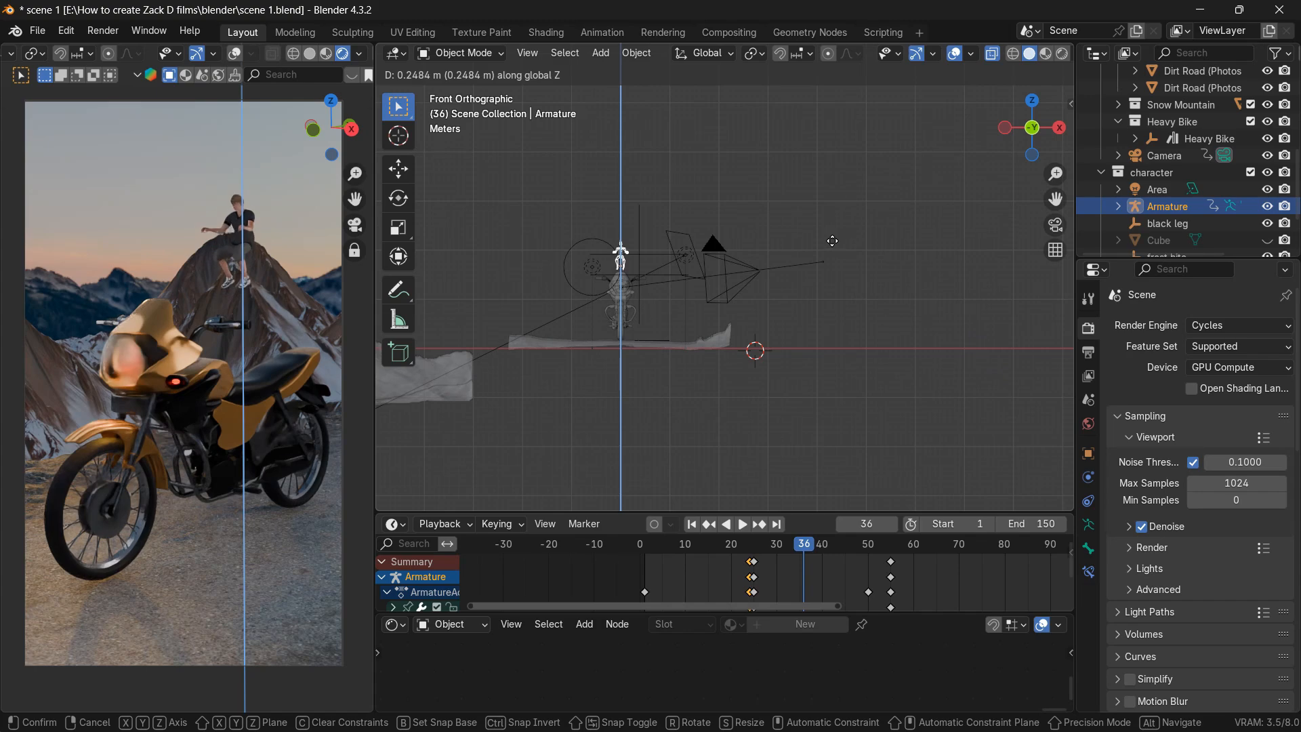
left_click(831, 241)
key("i")
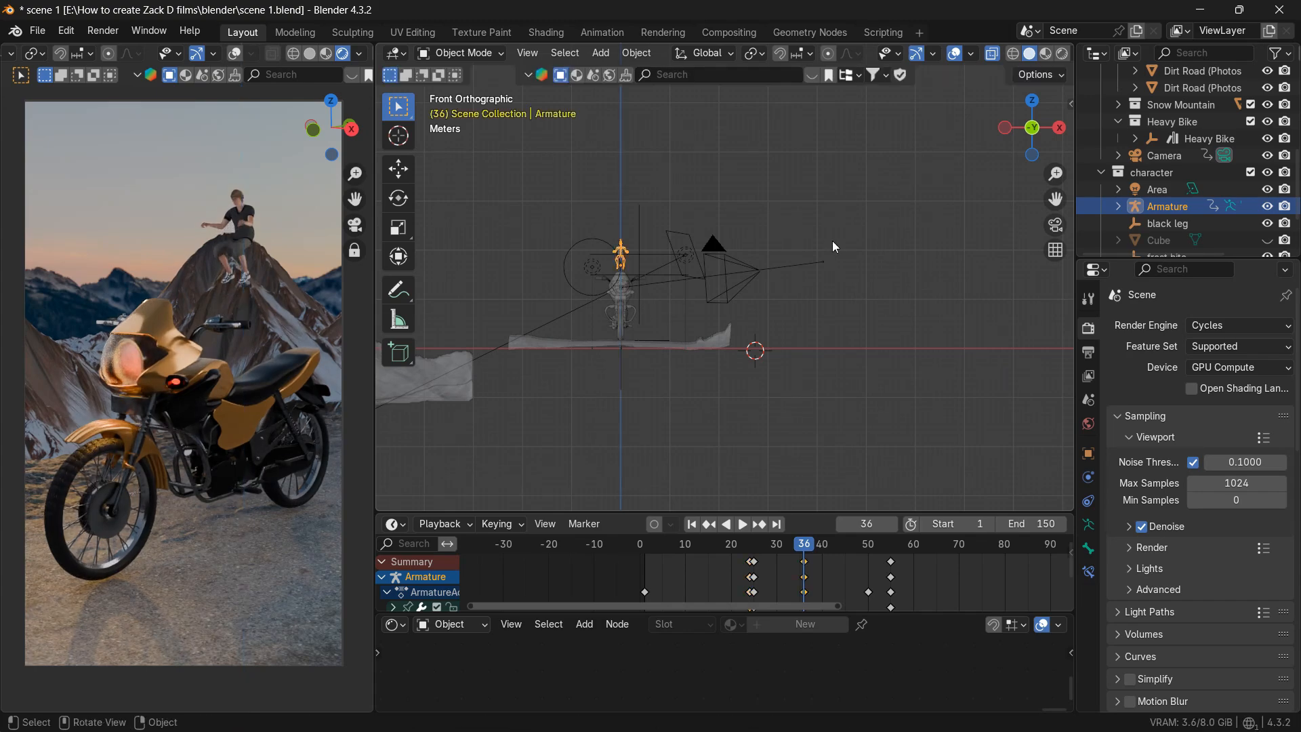
- Apply Bounce interpolation to the armature keyframes at frames 36 and 55 and play the animation from the start
left_click_drag(916, 561, 796, 566)
key("t")
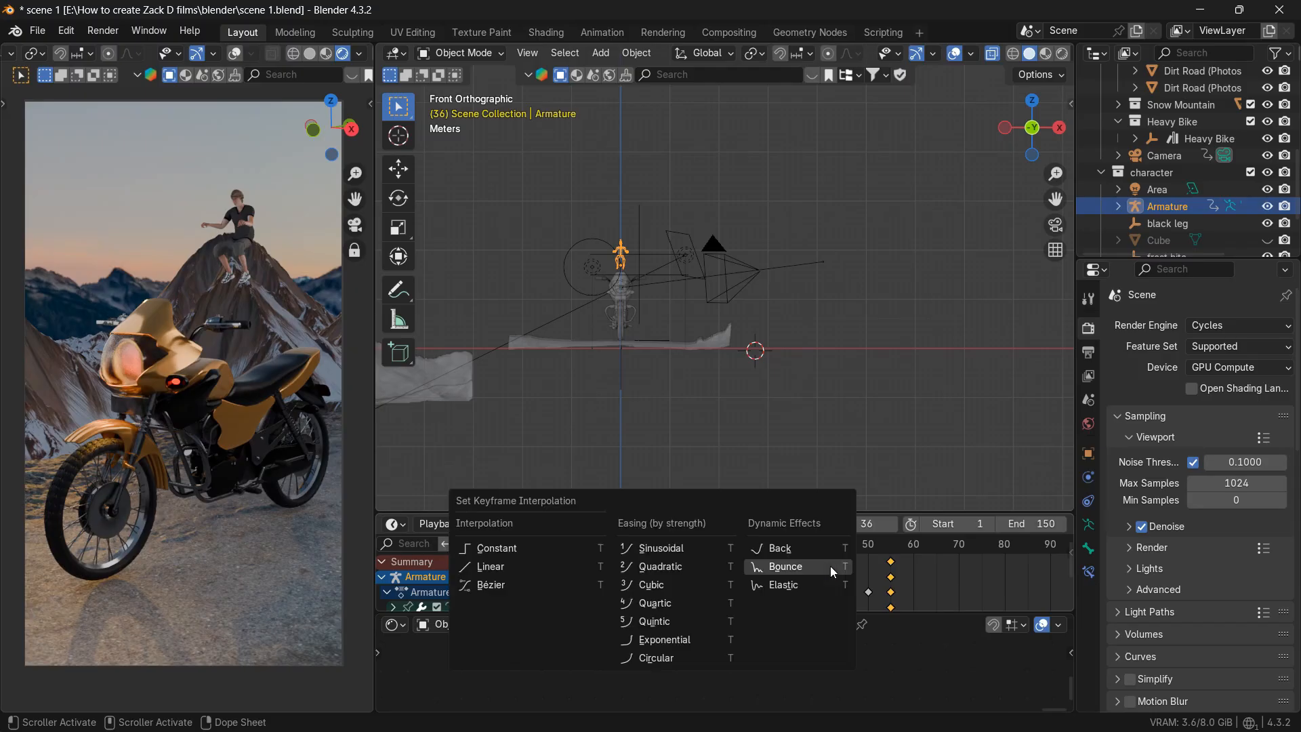
left_click(827, 564)
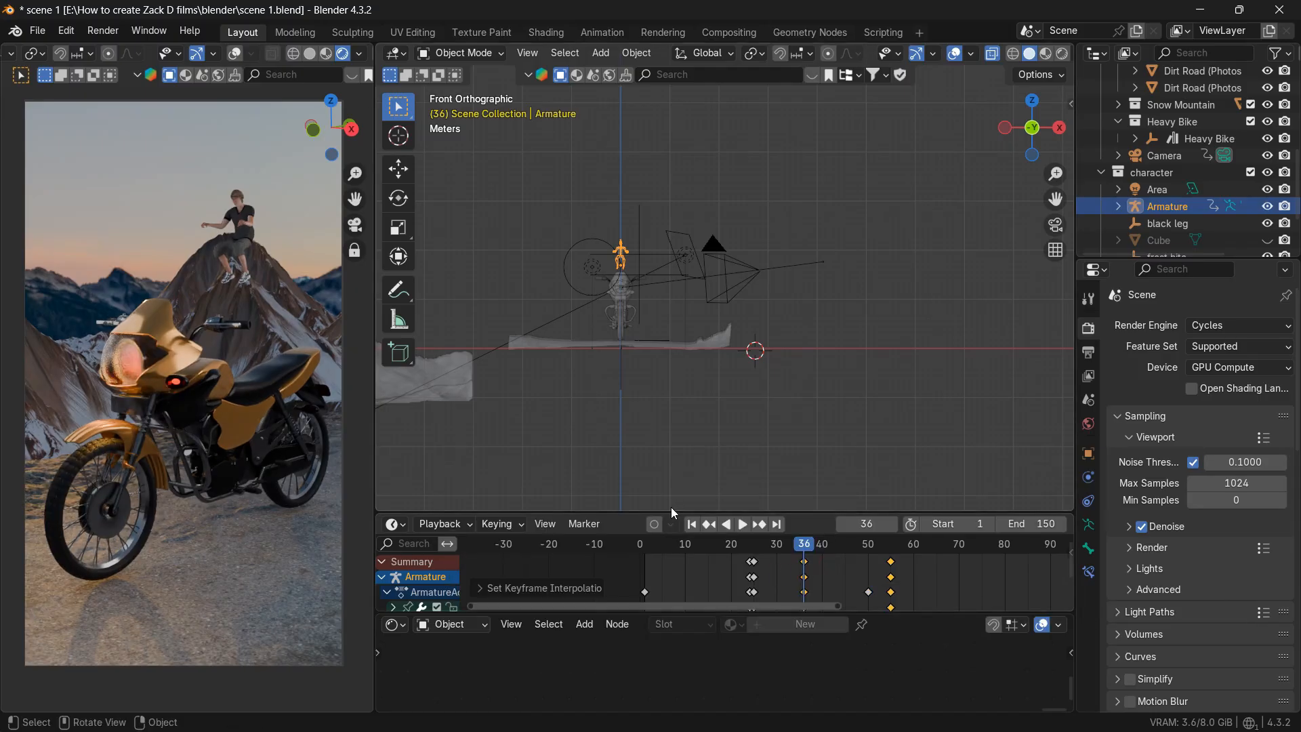
left_click(692, 523)
left_click(741, 525)
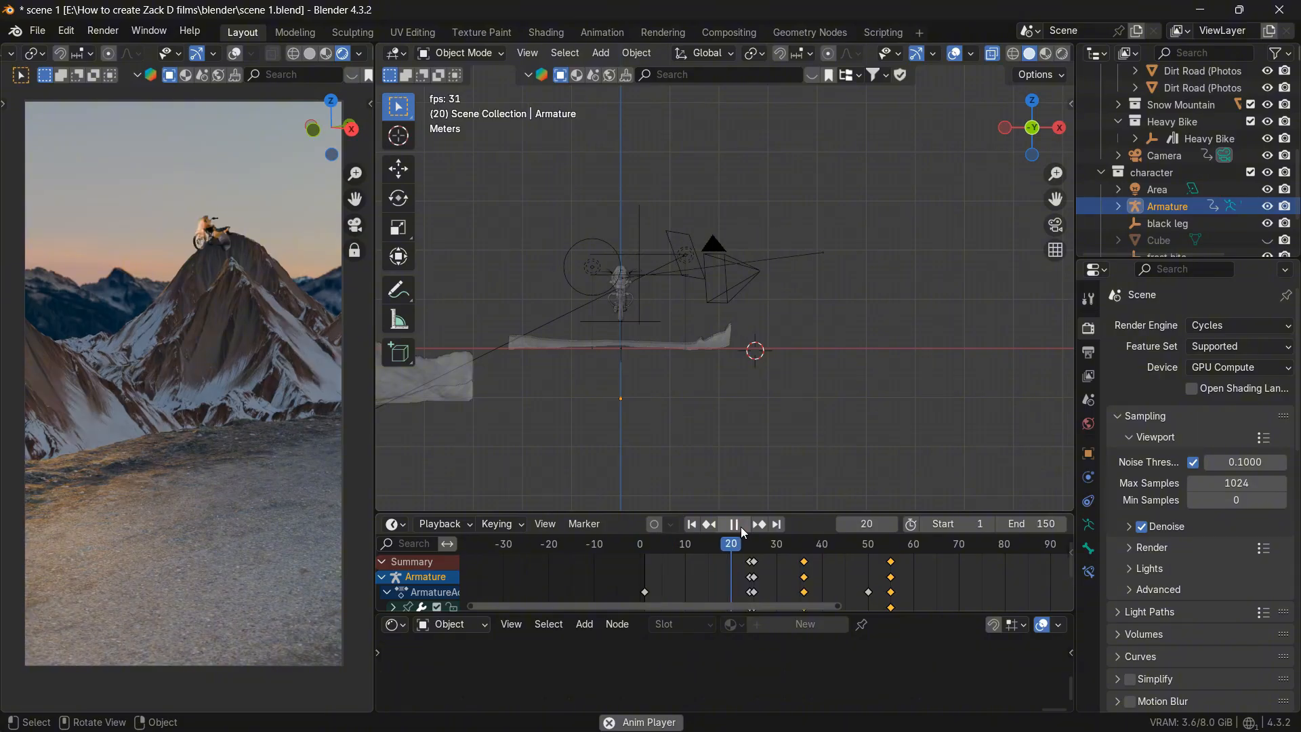
left_click(741, 525)
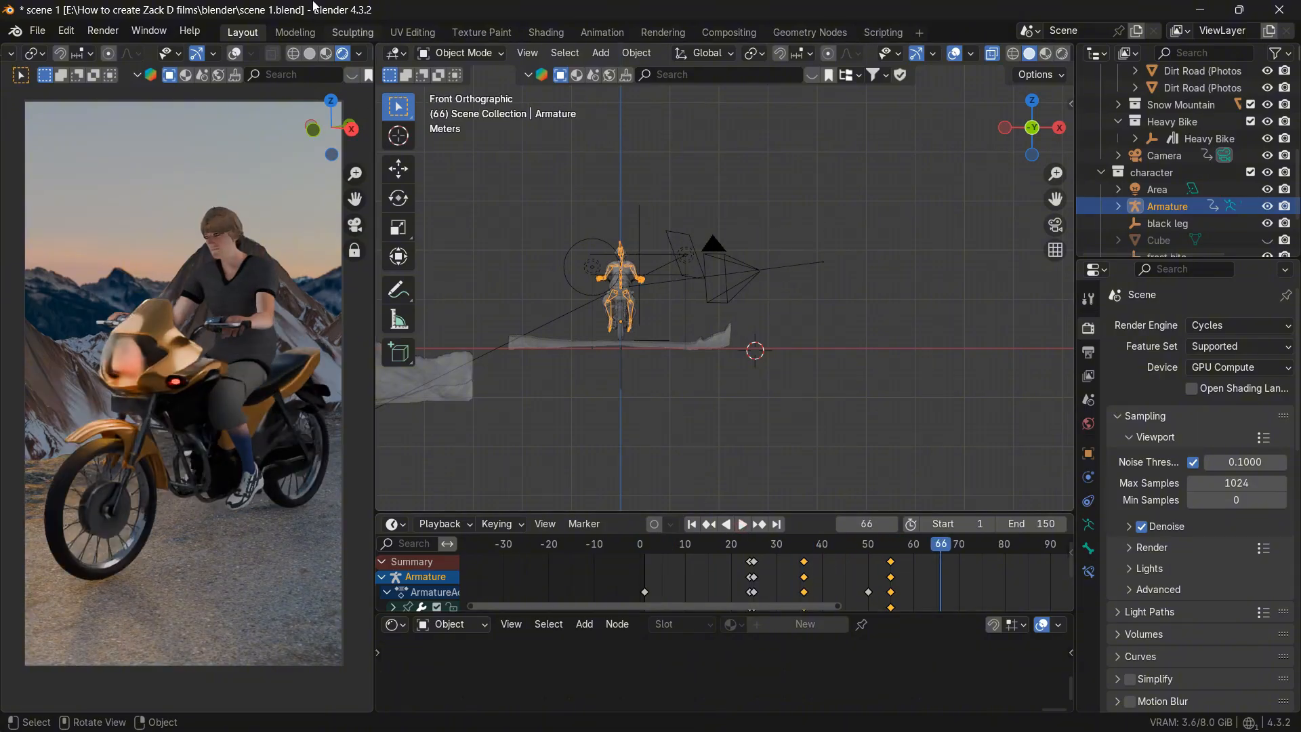
- Switch the camera preview to solid shading and replay the animation from the first frame
left_click(309, 53)
left_click(692, 524)
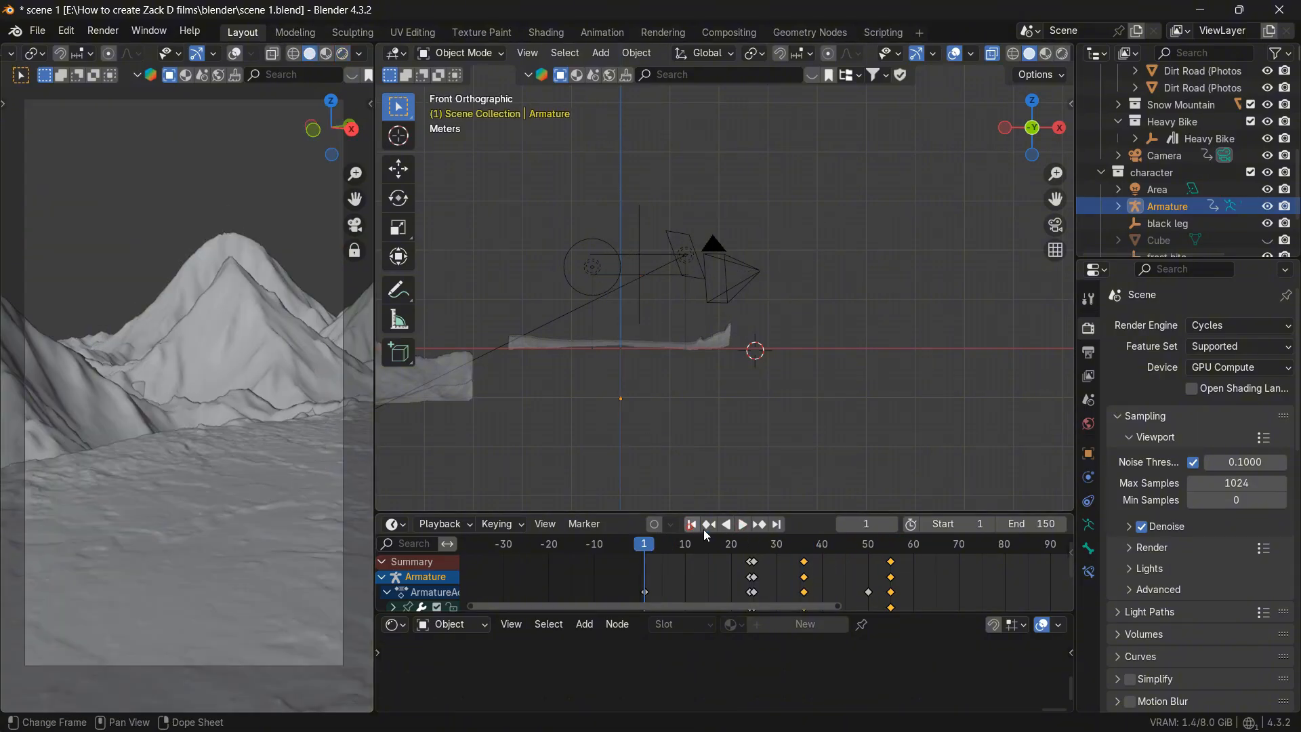
left_click(742, 525)
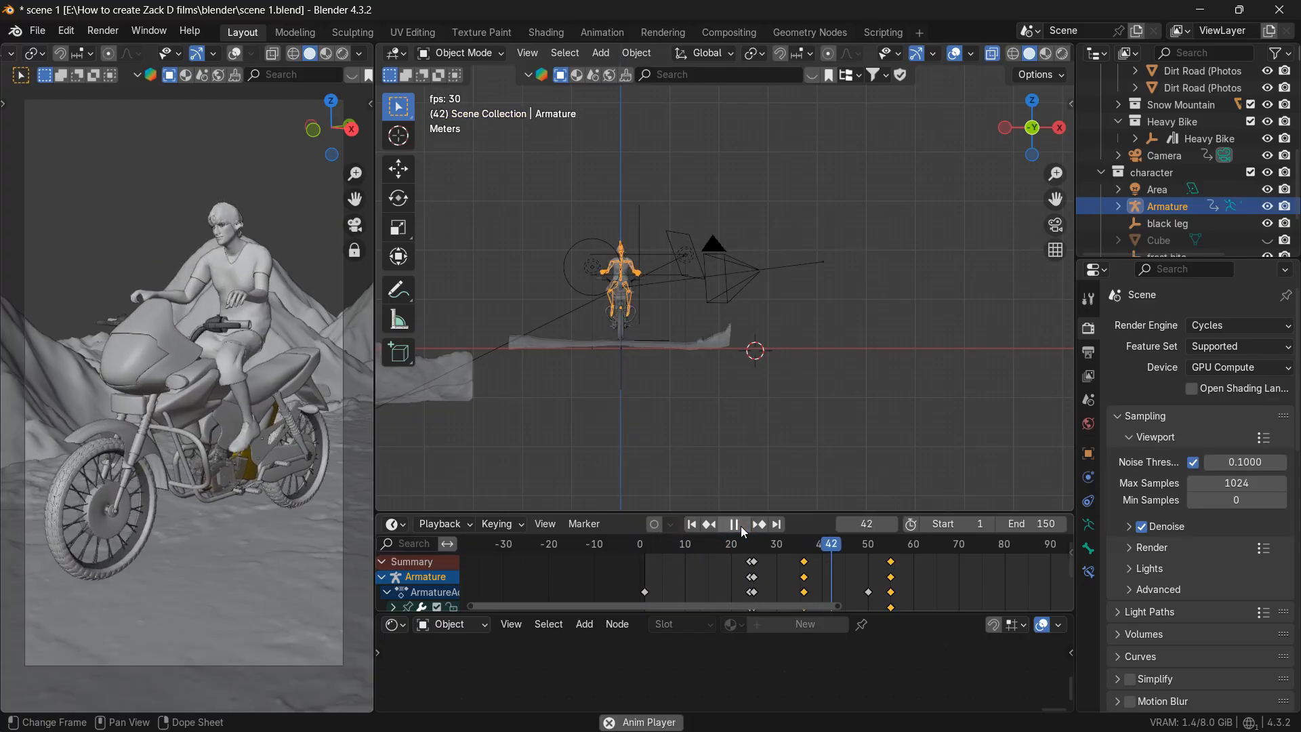
left_click(741, 526)
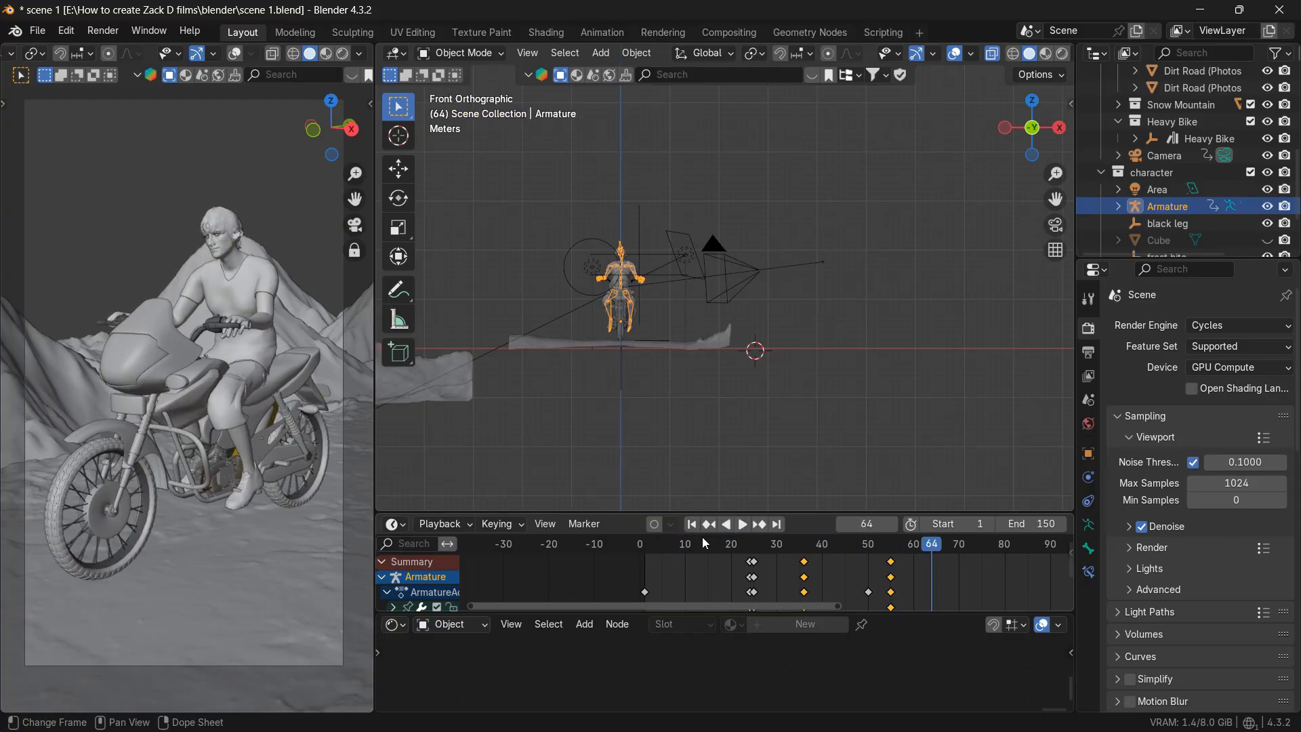
left_click(692, 525)
left_click(743, 525)
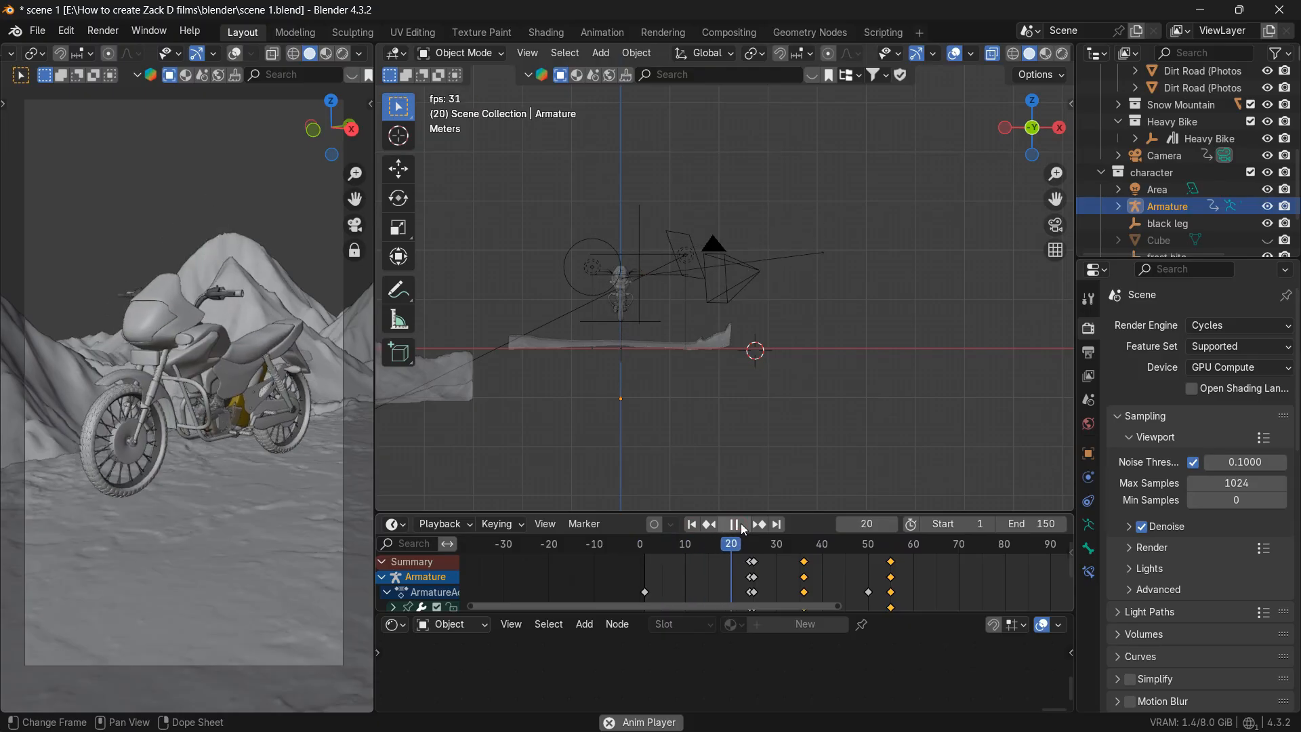
left_click(735, 525)
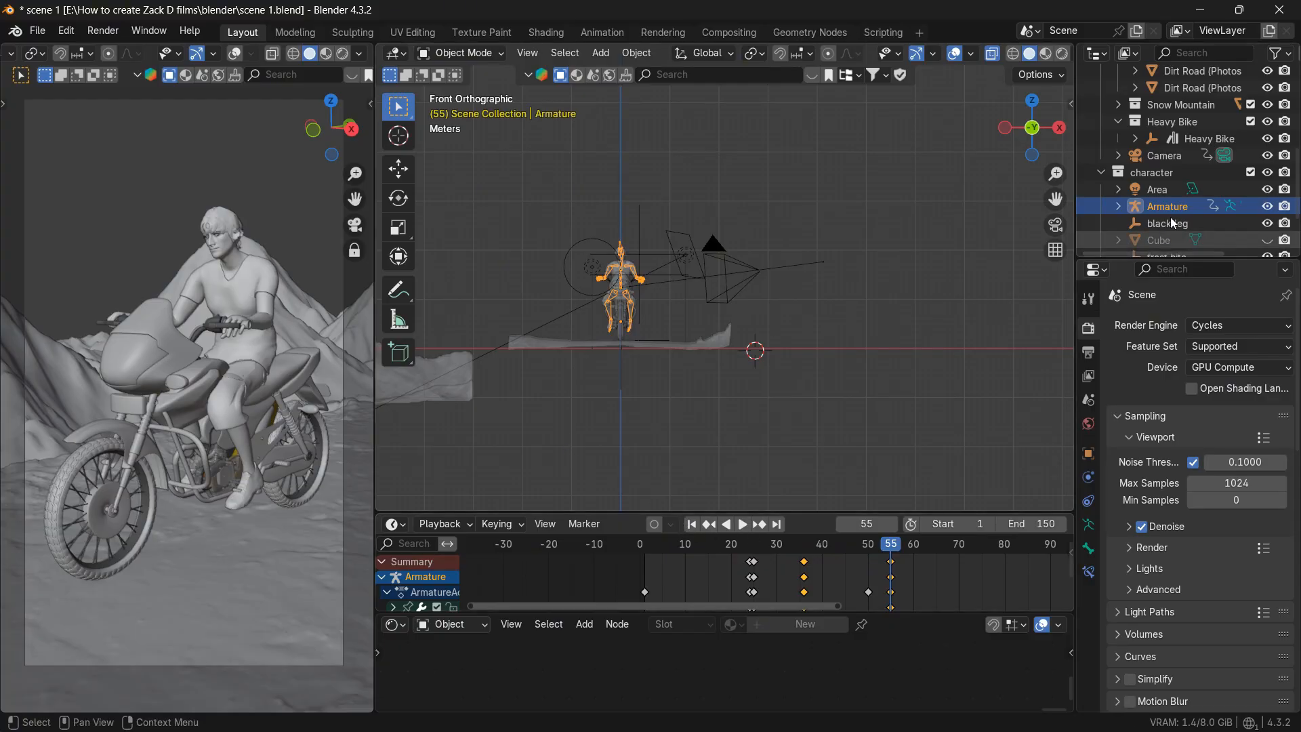
- Collapse the Dirt Road collection, select the camera and set the current frame to 17, where the bike lands
scroll(1184, 135, "up", 8)
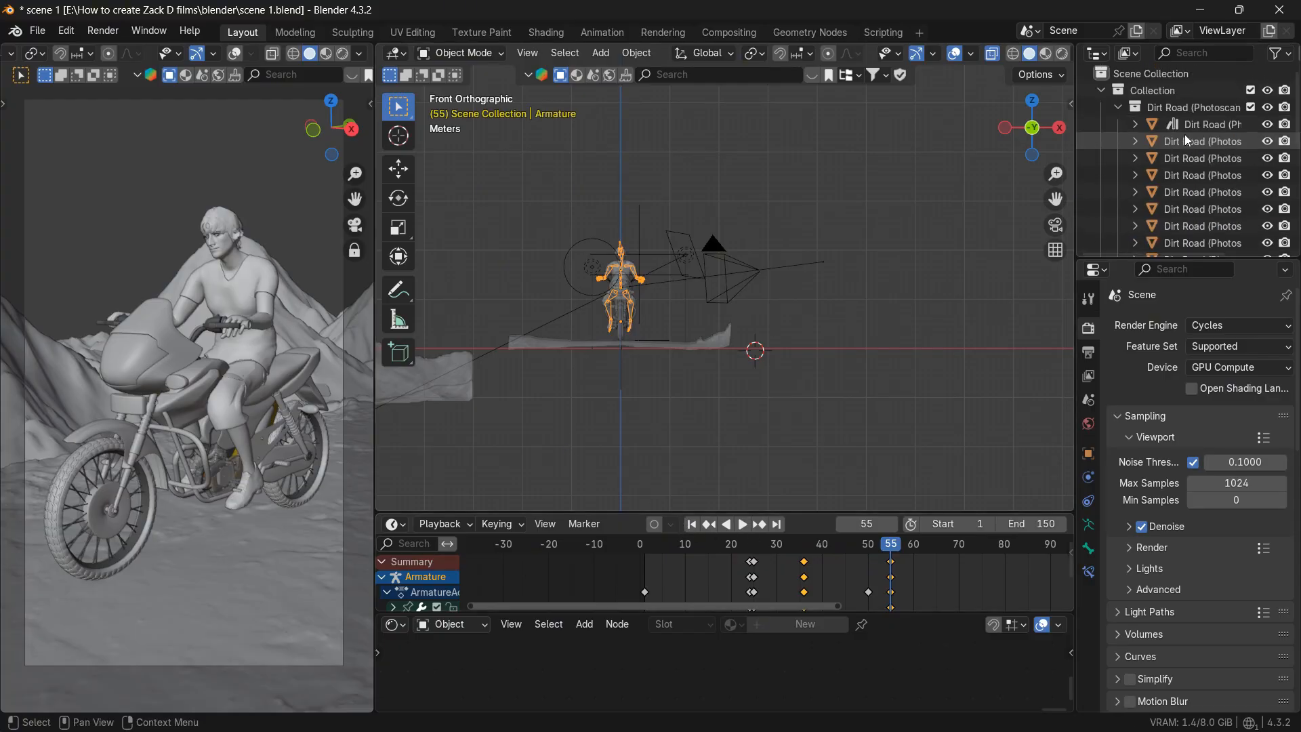
left_click(1118, 107)
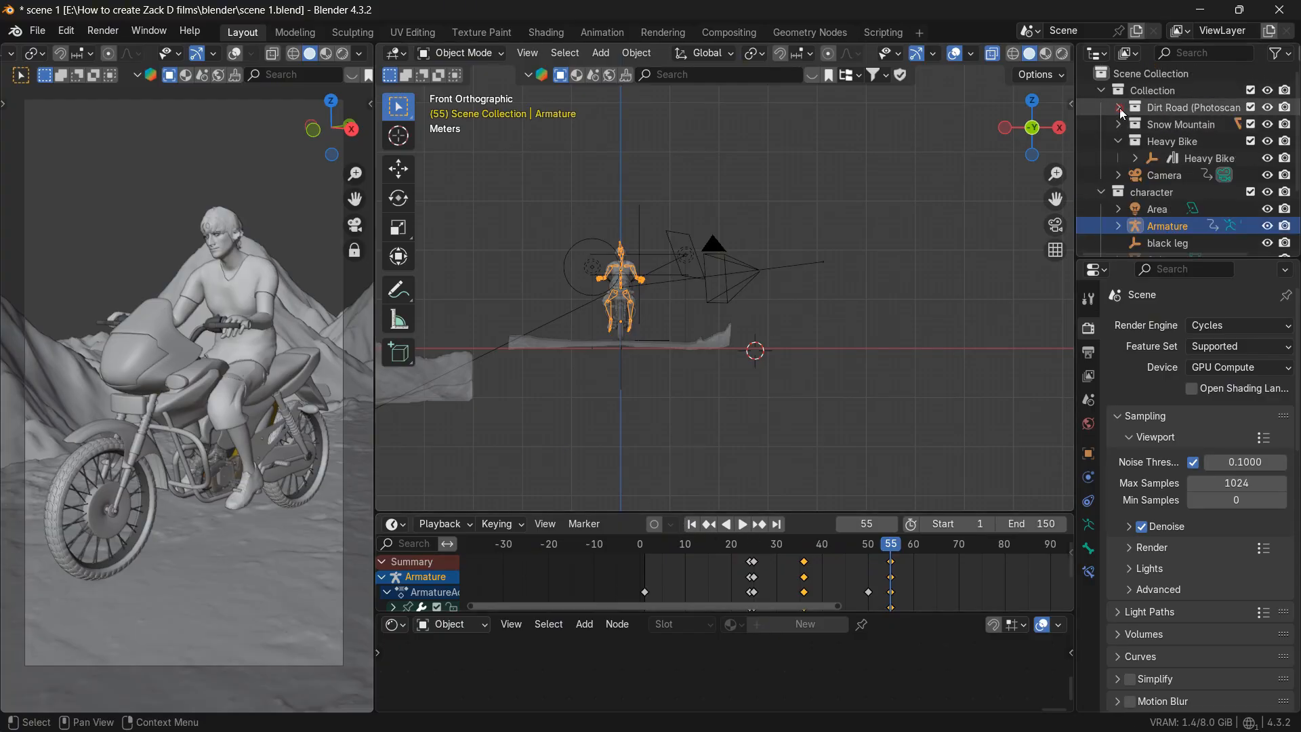
left_click(1156, 174)
left_click(692, 526)
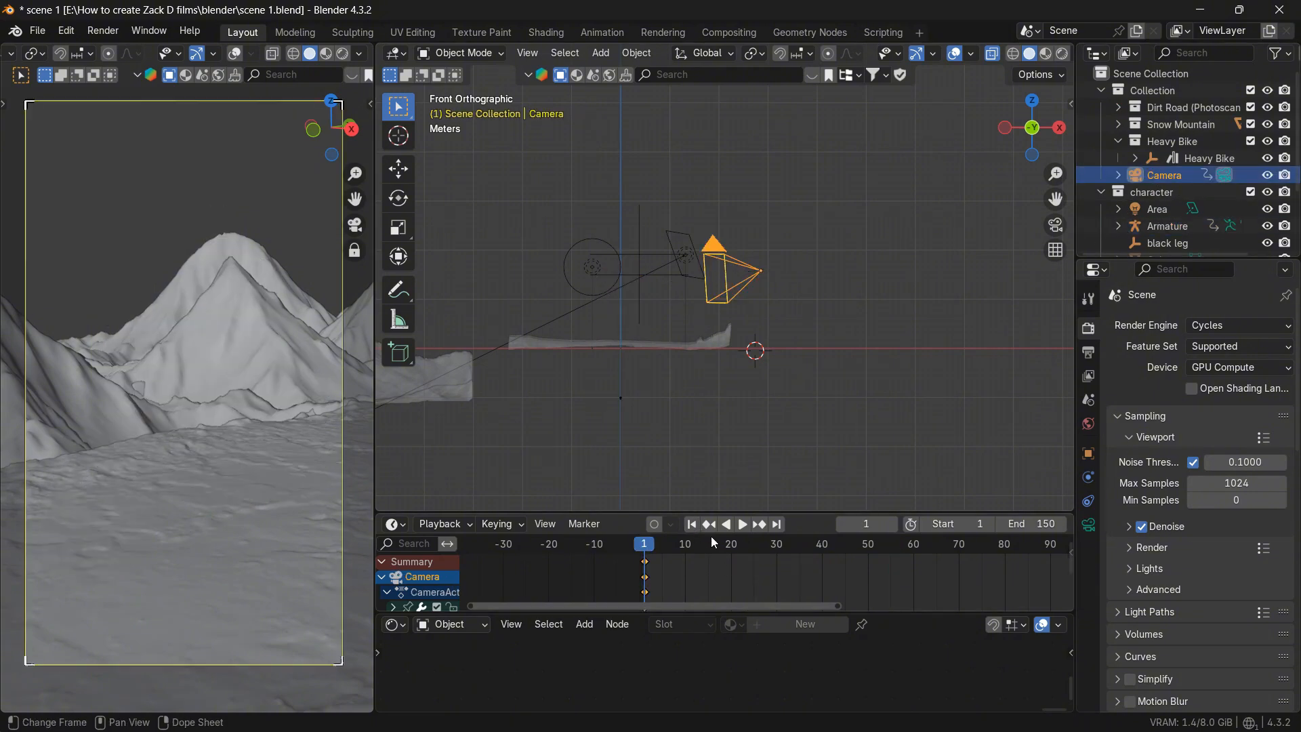
key("space")
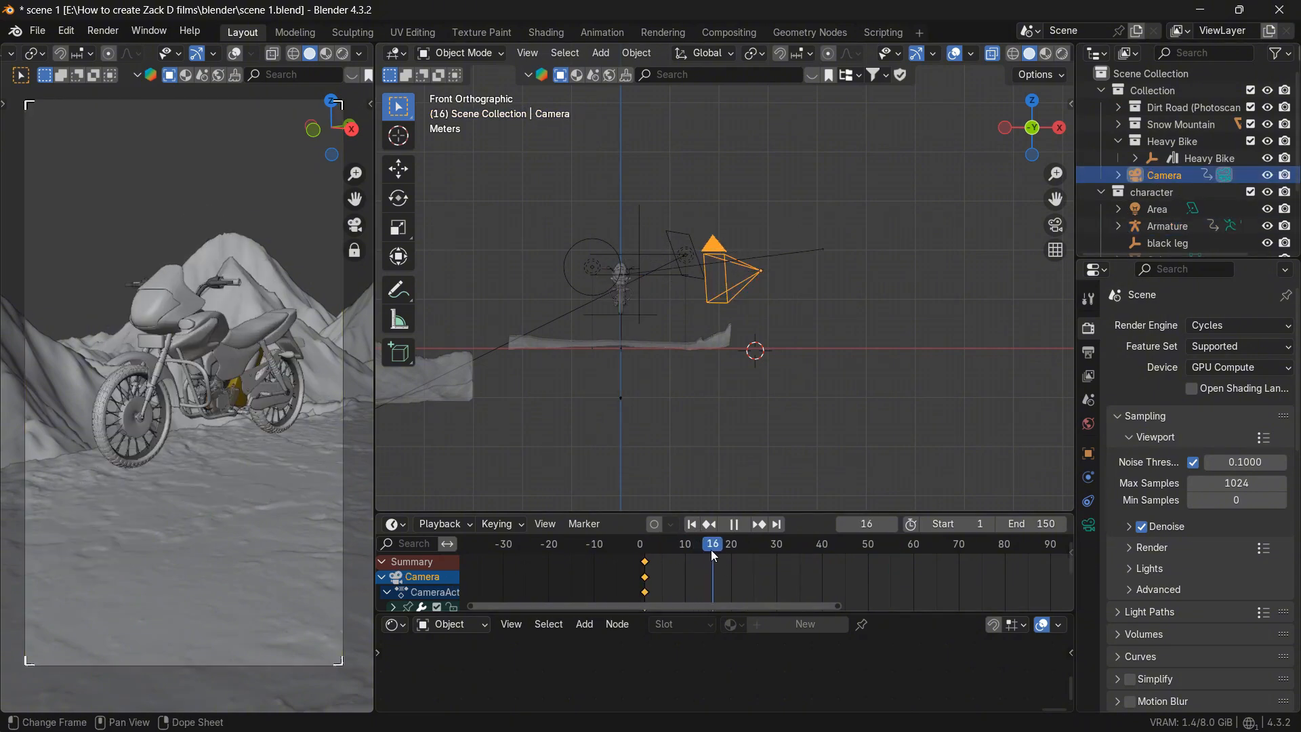
key("space")
left_click(891, 523)
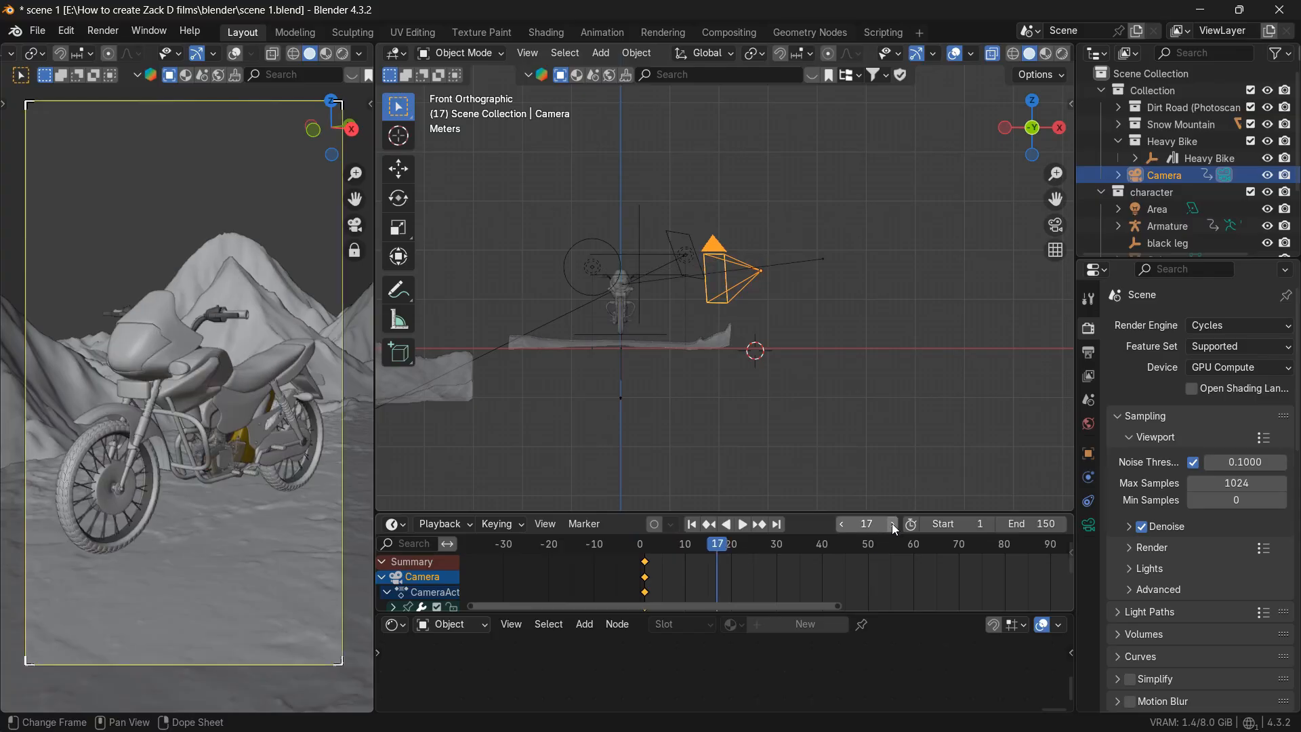
left_click(892, 523)
left_click(840, 523)
left_click(840, 523)
left_click(890, 524)
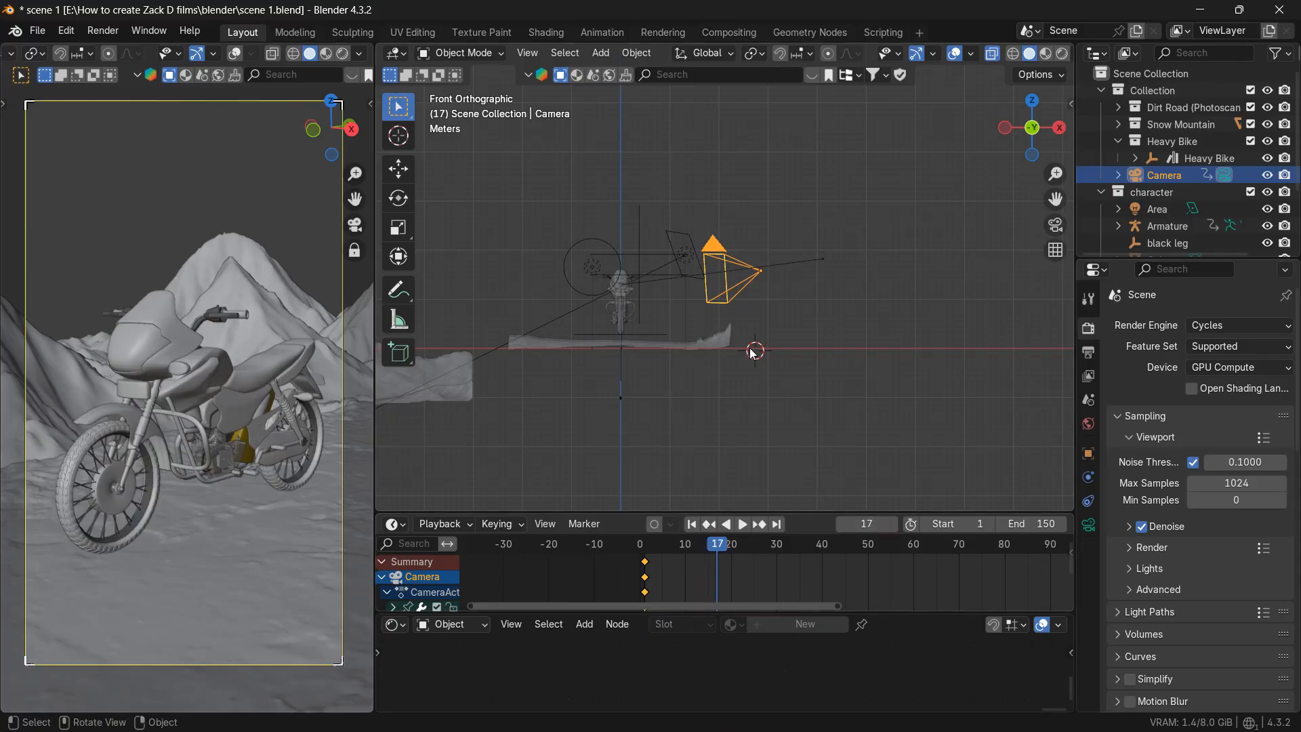
- Move the camera about 0.39 m toward the bike along its local Z axis and insert a keyframe at frame 17
key("g")
key("z")
key("z")
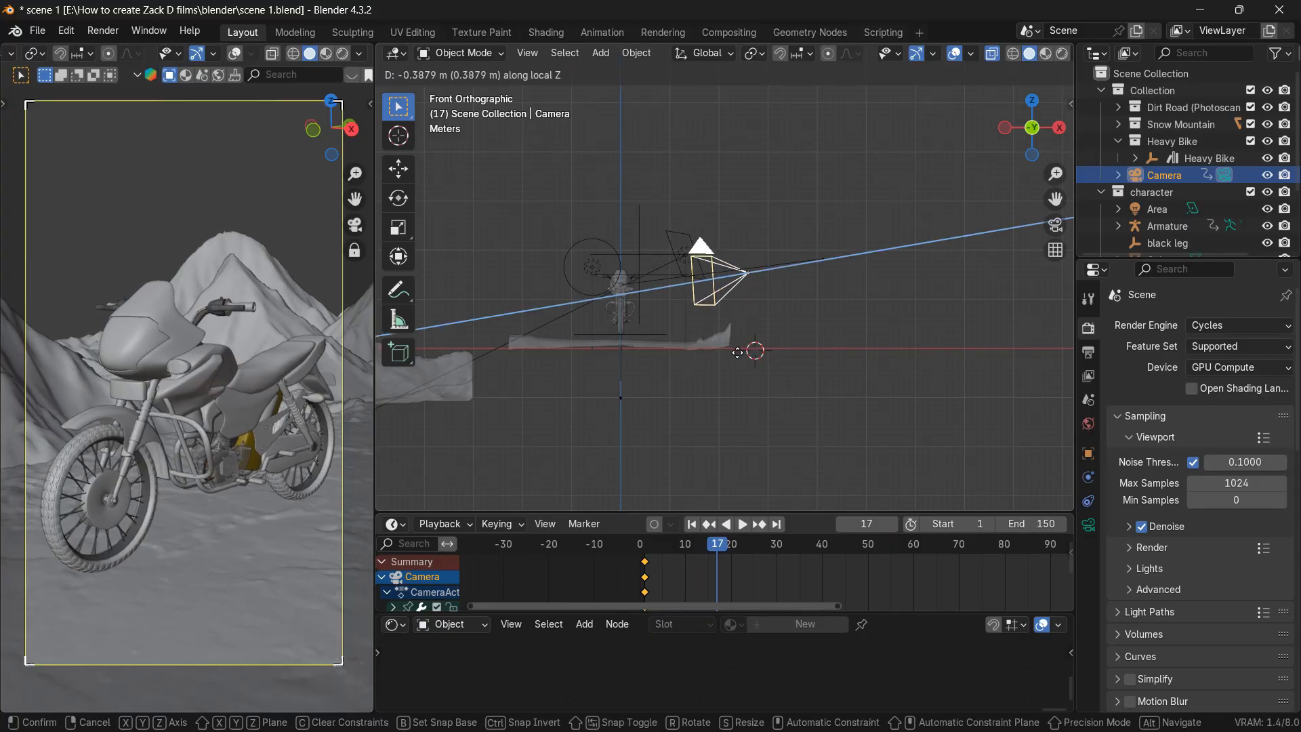
left_click(737, 352)
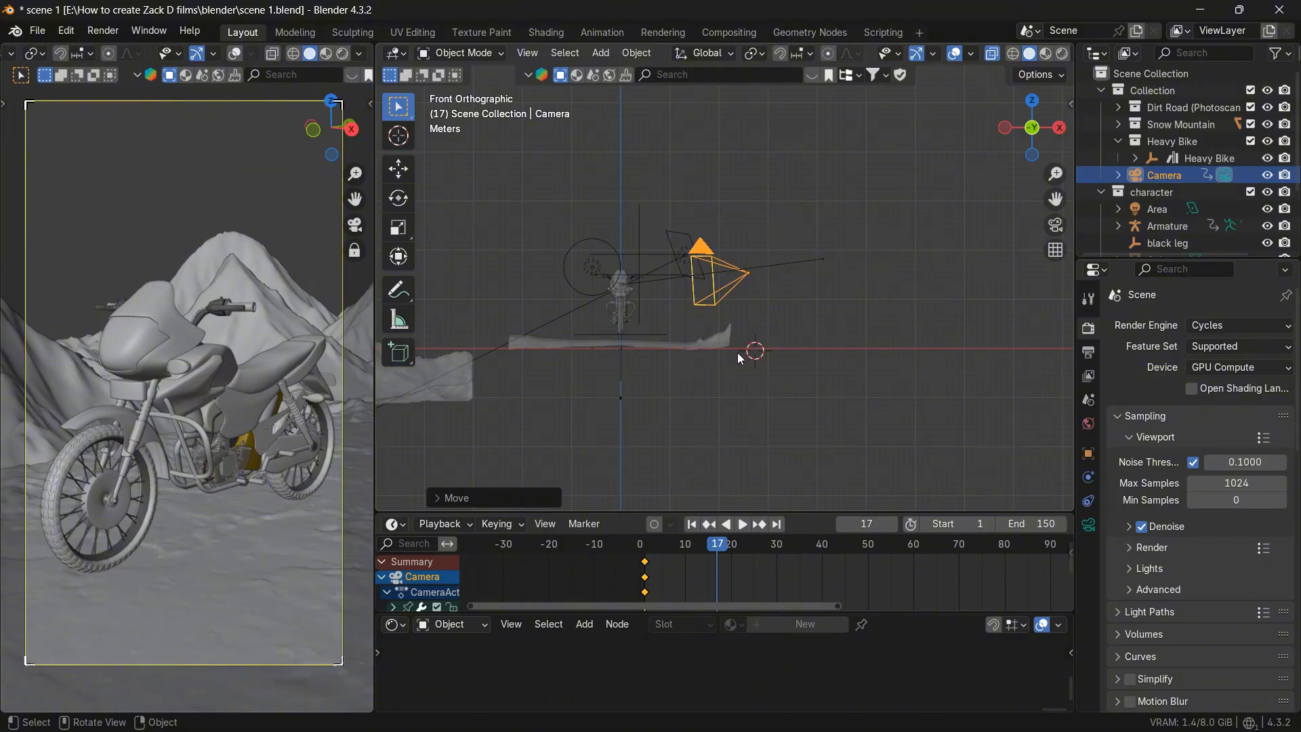
key("i")
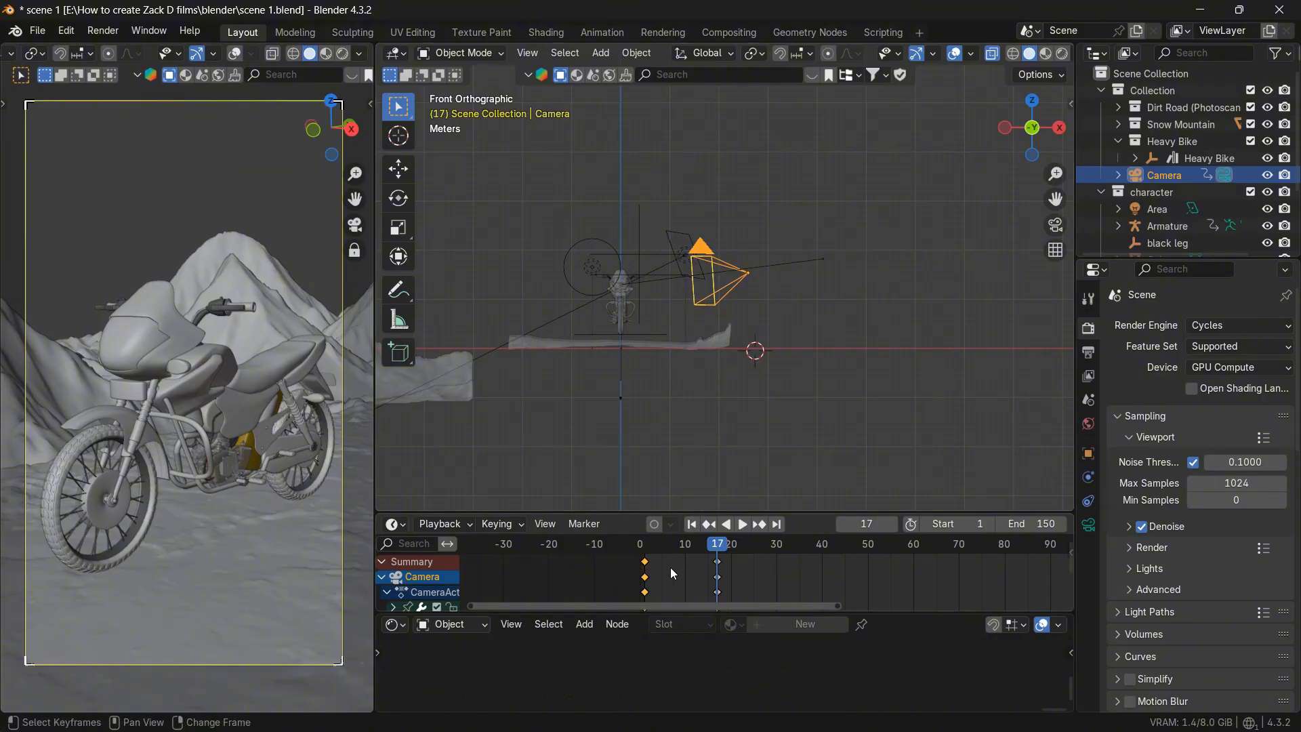
- Shift the camera's frame 17 keyframe to frame 30 and place a duplicate of its first keyframe at frame 17
key("shift+d")
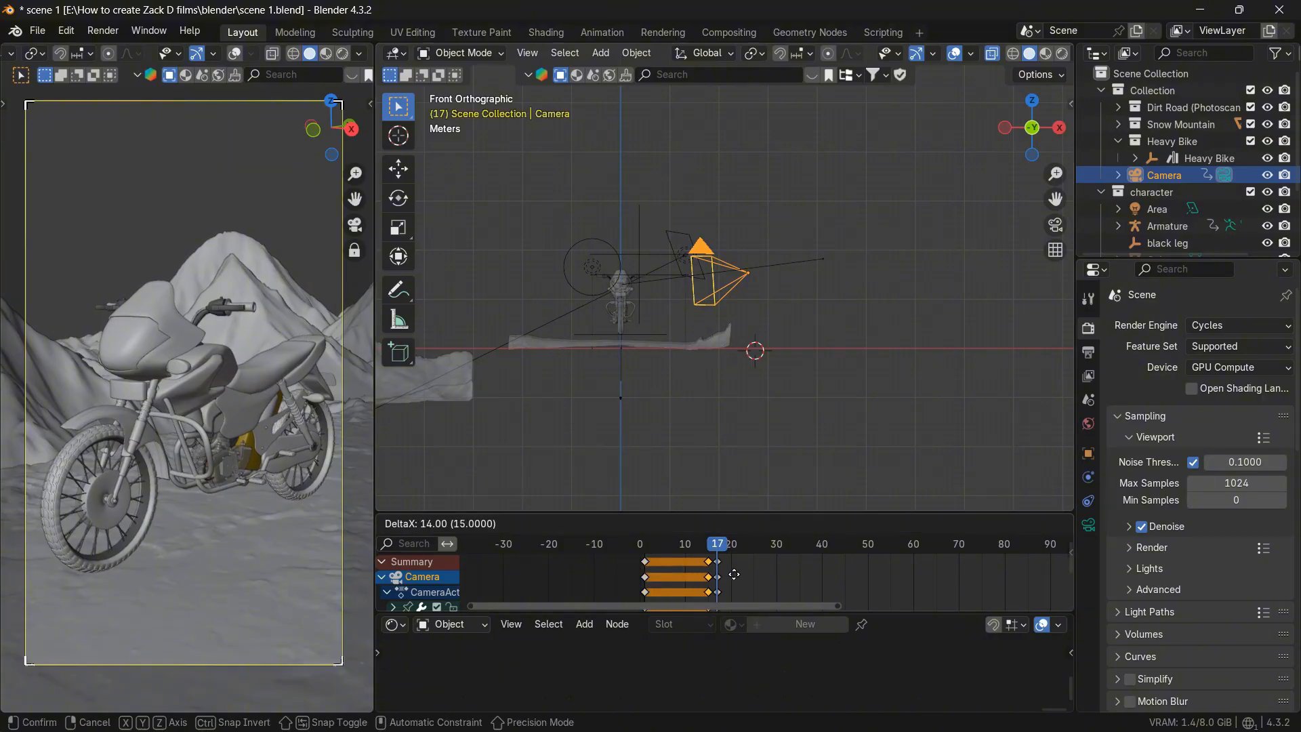
left_click(737, 574)
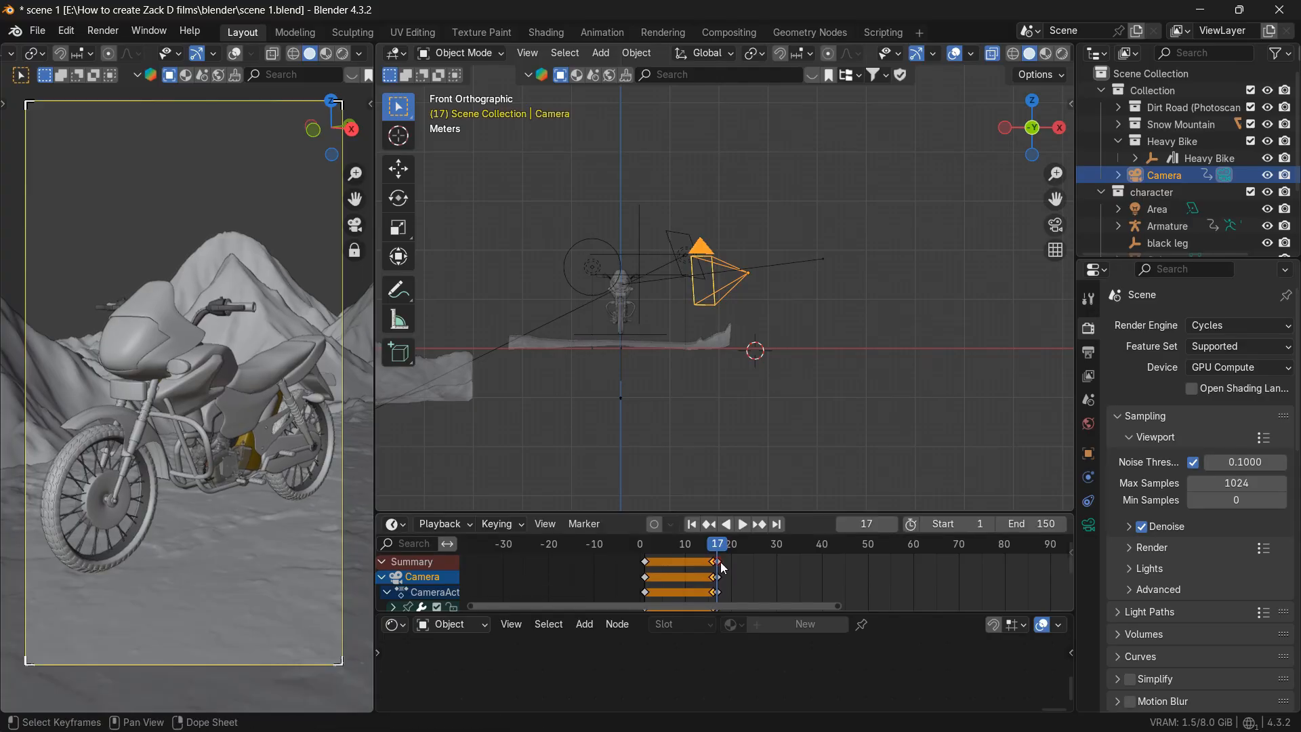
scroll(723, 567, "up", 3)
left_click(683, 568)
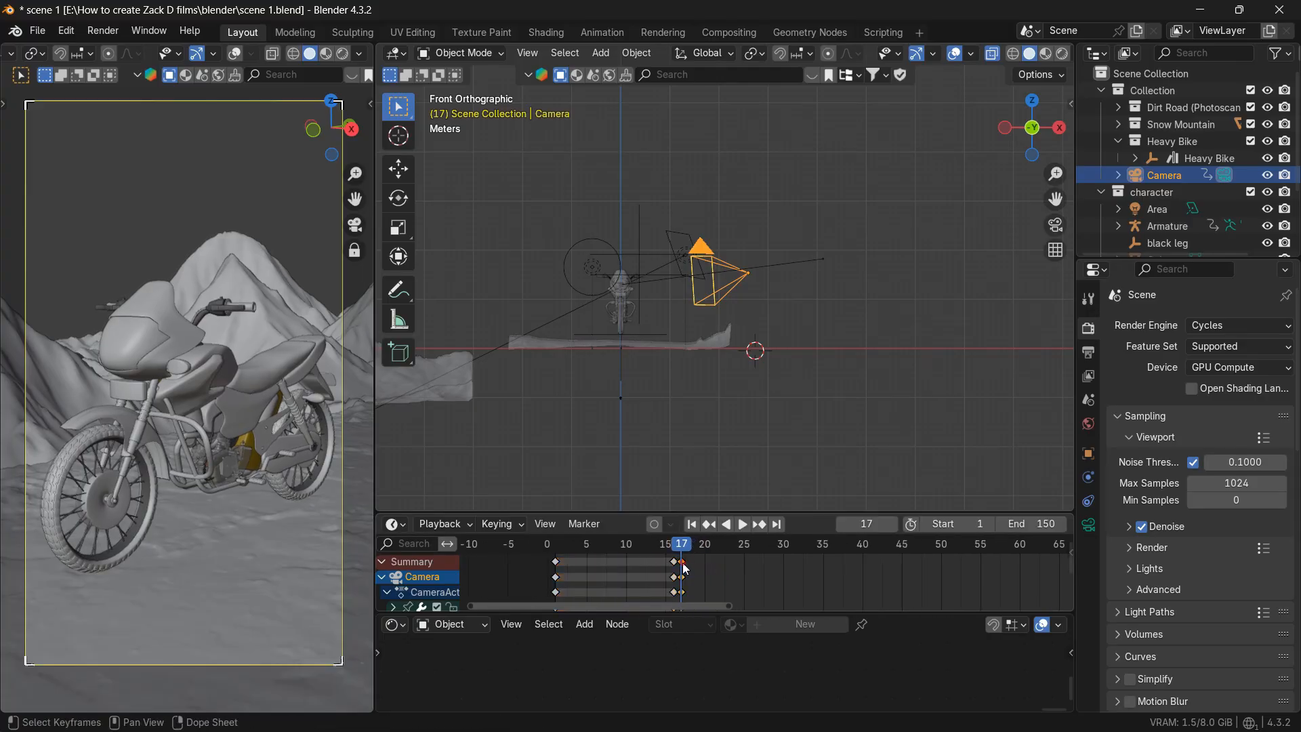
key("g")
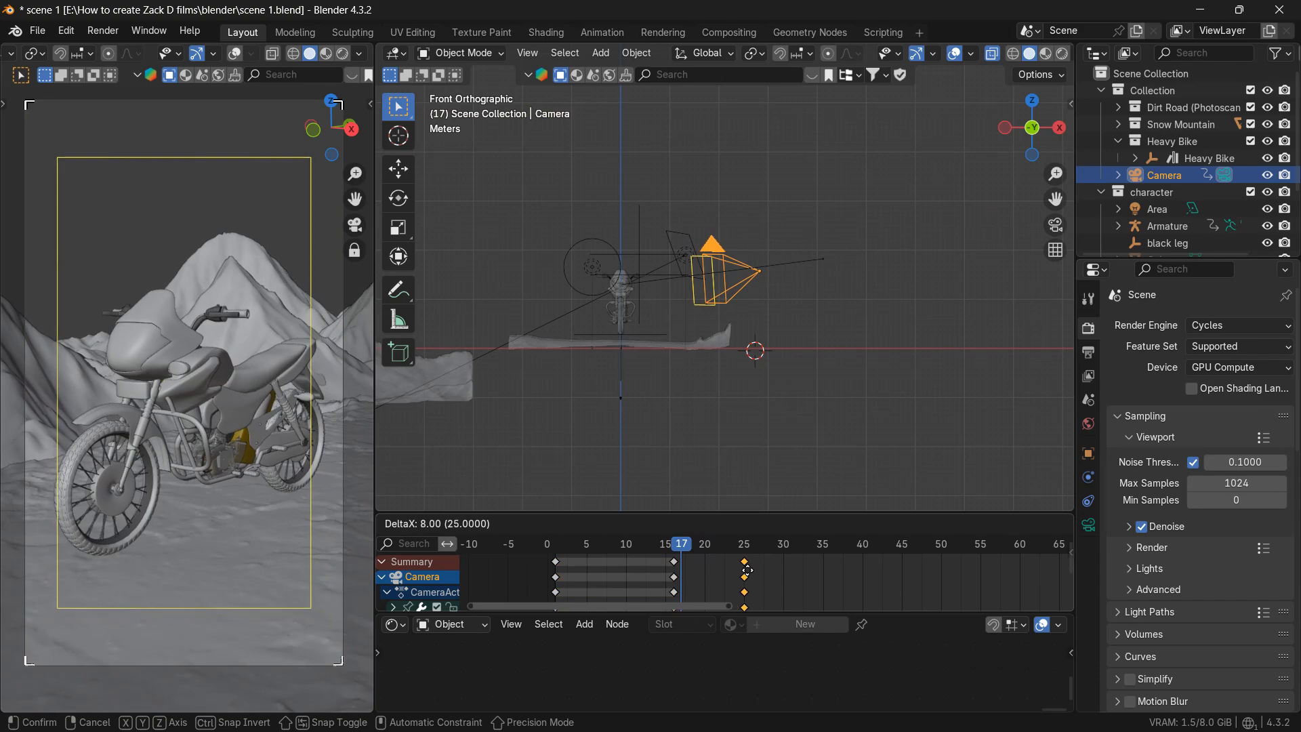
left_click(745, 570)
left_click_drag(745, 563, 785, 562)
left_click(675, 562)
left_click_drag(675, 562, 682, 561)
- Apply Bounce interpolation to the camera keyframes at frames 17 and 30 and play the animation from the start
left_click_drag(803, 560, 671, 574)
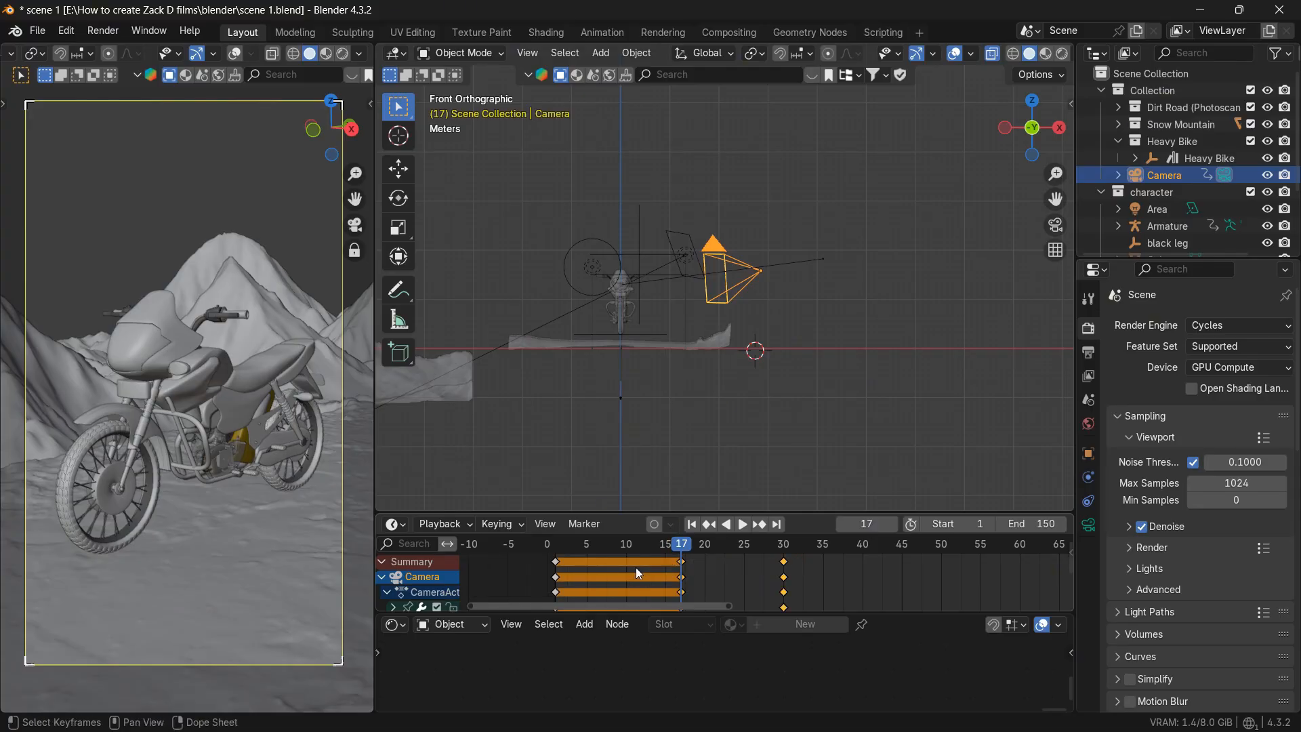
key("v")
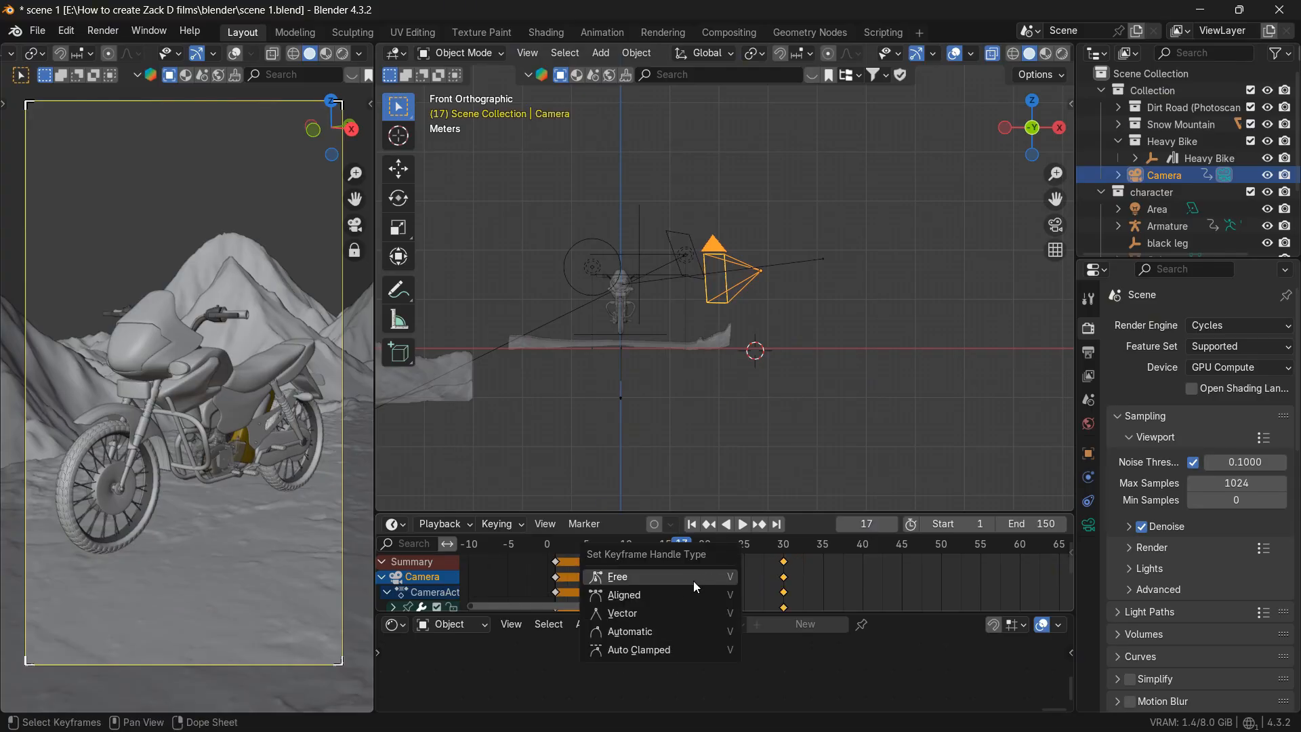
key("t")
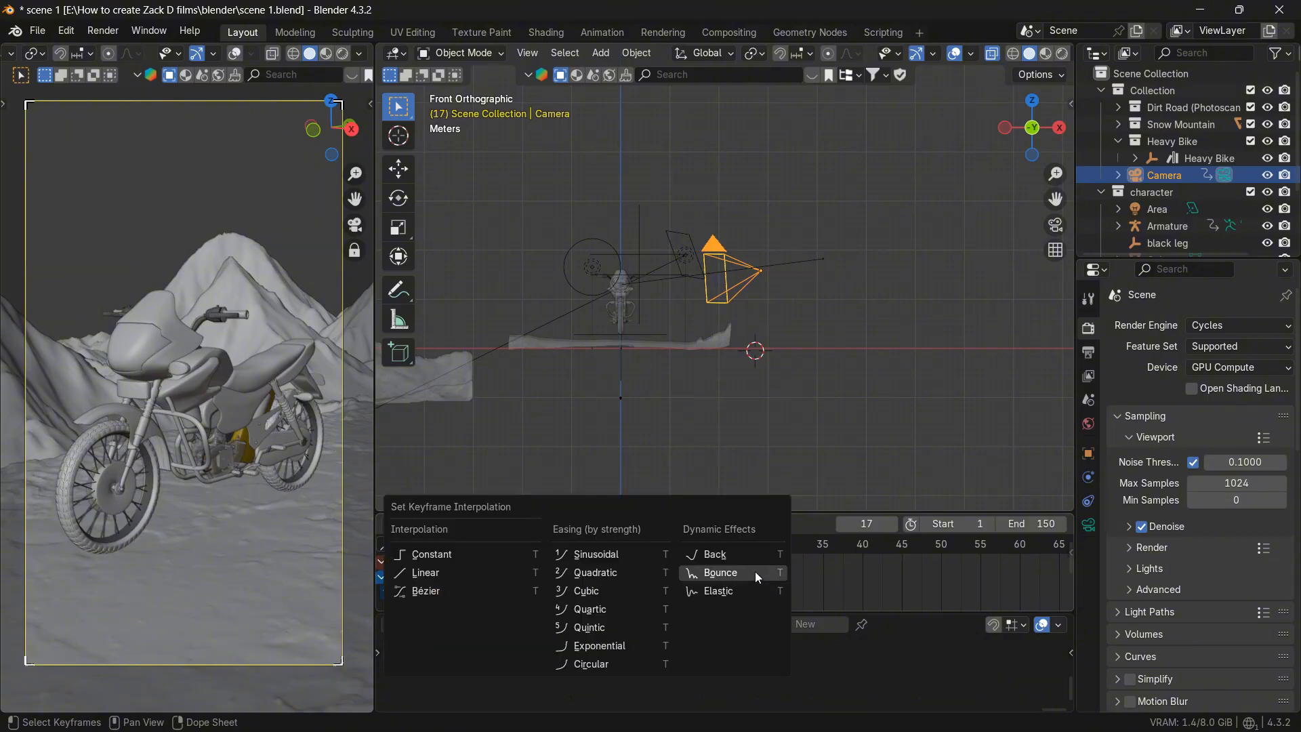
left_click(754, 571)
left_click(688, 525)
left_click(743, 525)
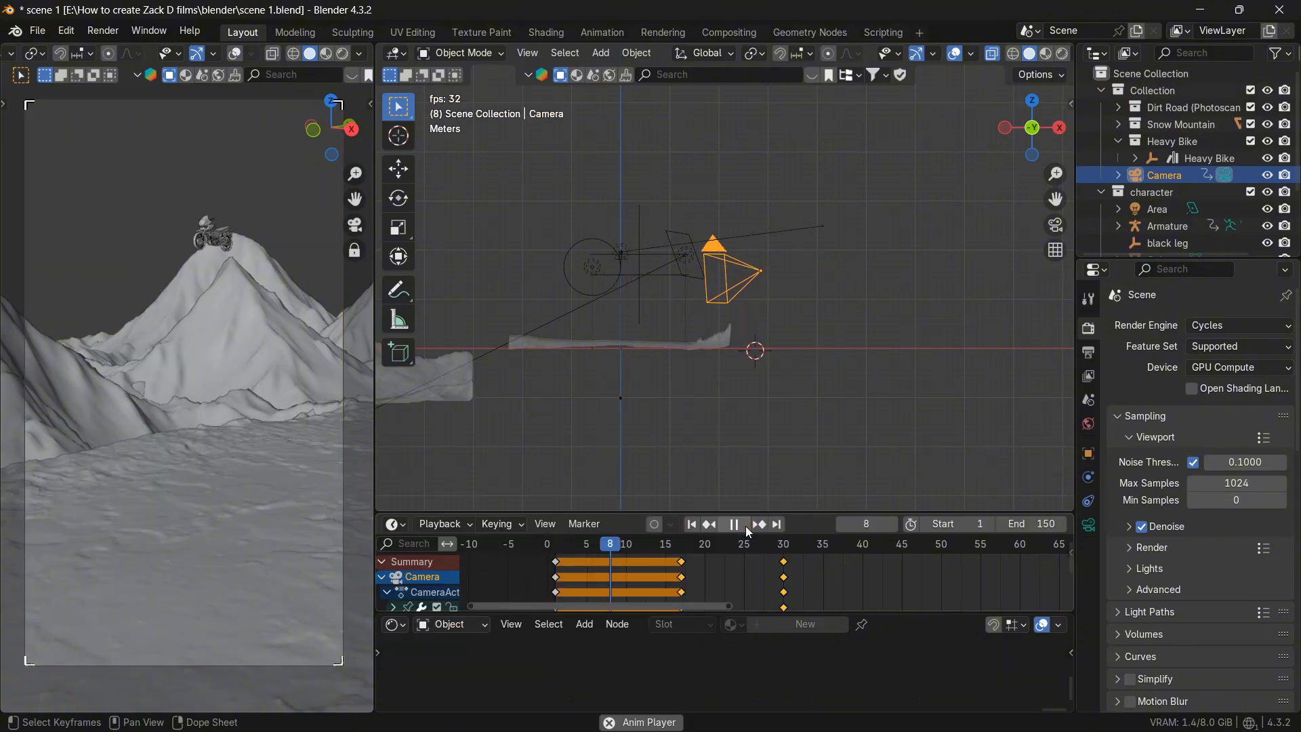
left_click(745, 526)
- Scrub back to the camera's push-in and jump to its keyframe at frame 30
left_click_drag(859, 545, 746, 559)
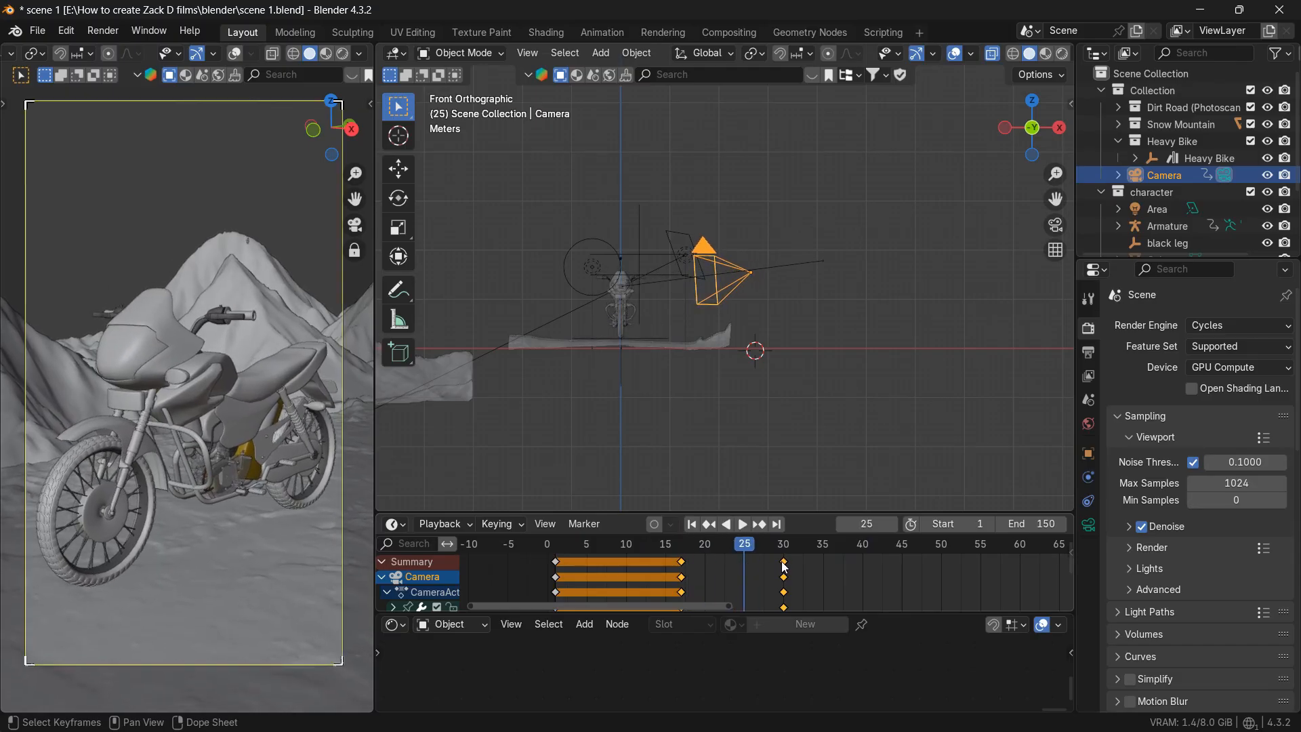
left_click(760, 525)
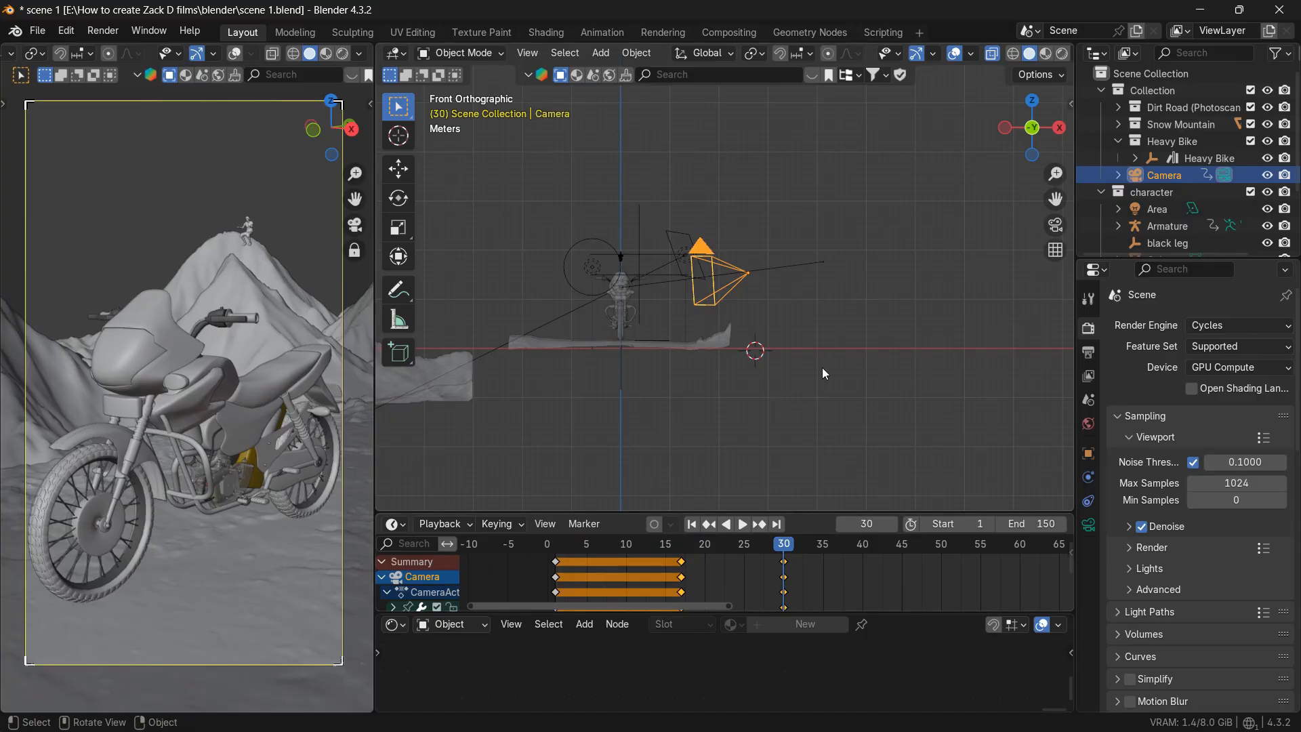
key("g")
key("z")
key("z")
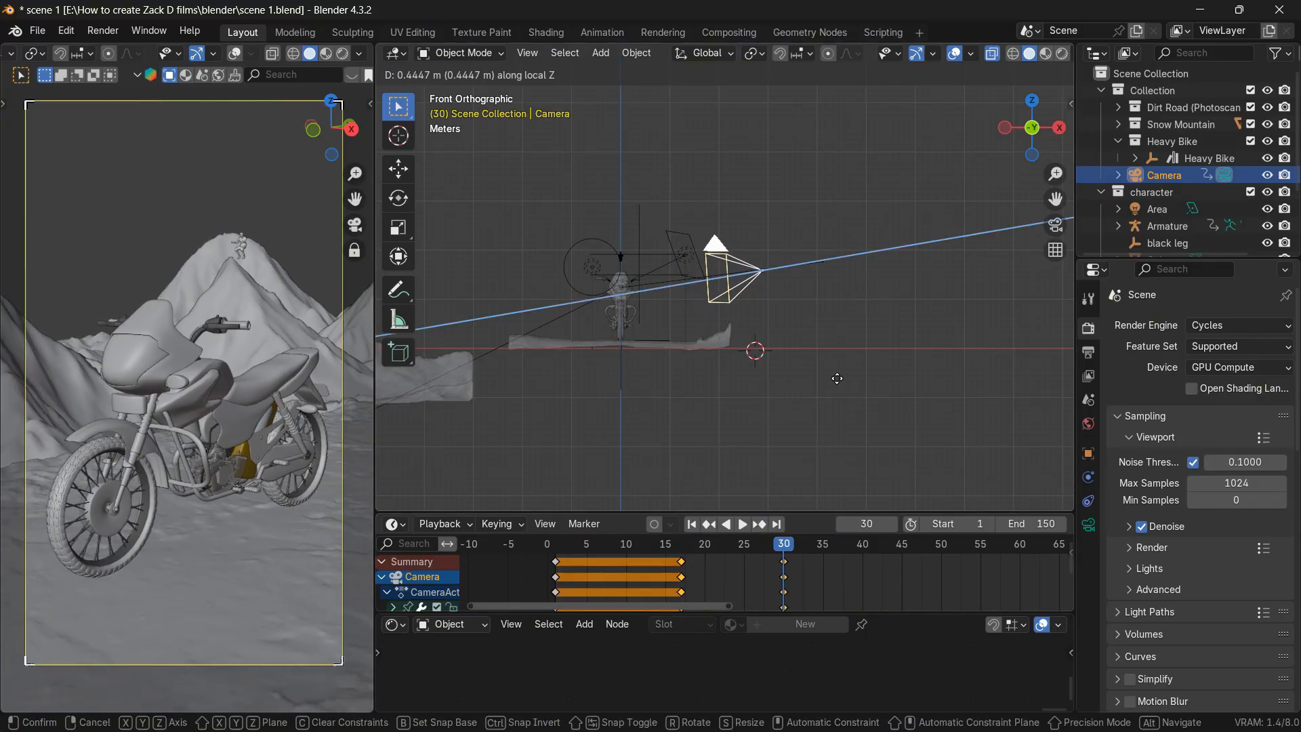
key("Escape")
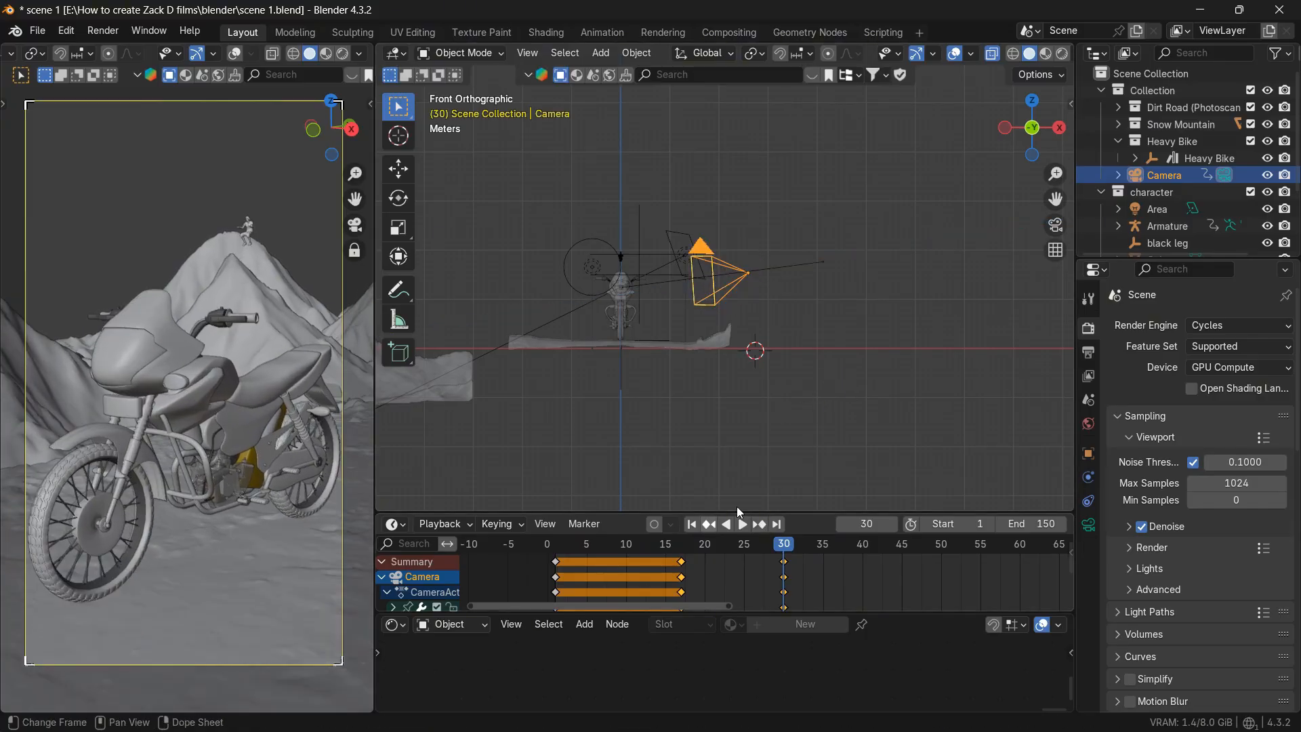
- Move the camera about 0.58 m closer along its local Z axis, keyframe it at frame 30 and replay the animation
key("g")
key("z")
key("z")
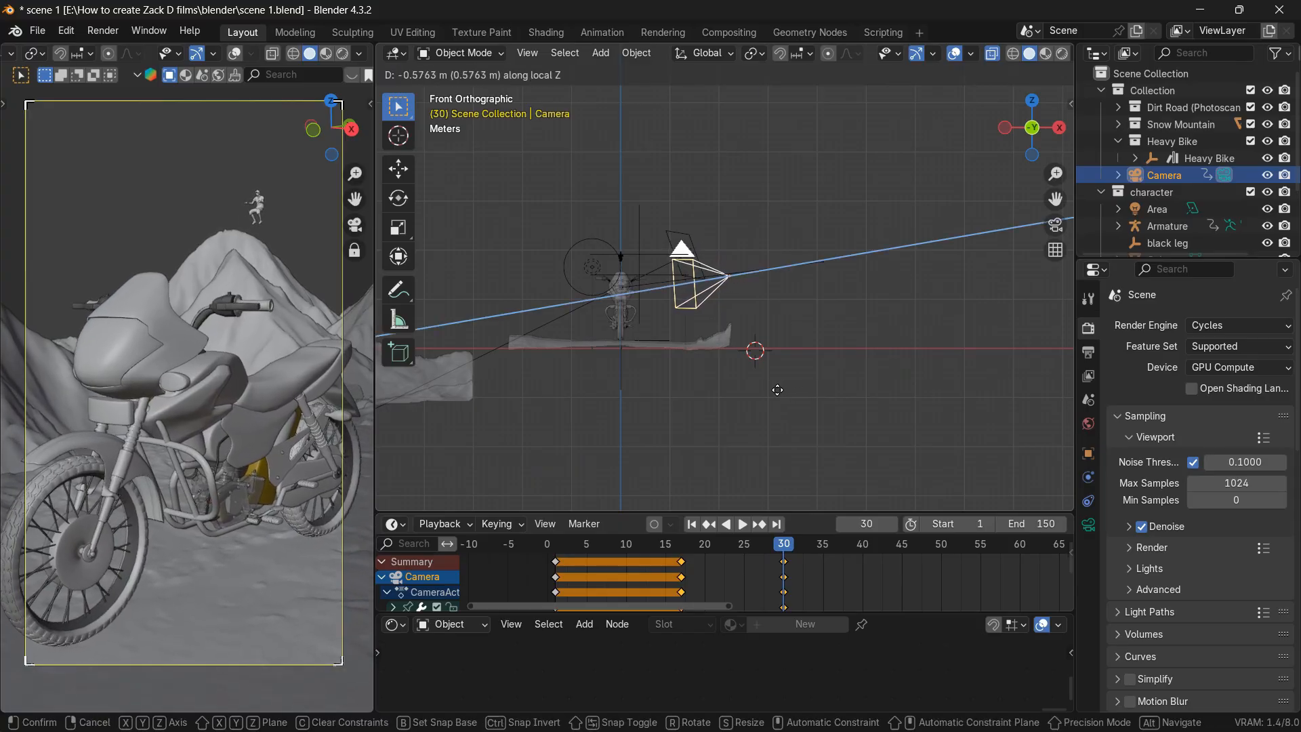
left_click(779, 395)
key("i")
left_click(692, 527)
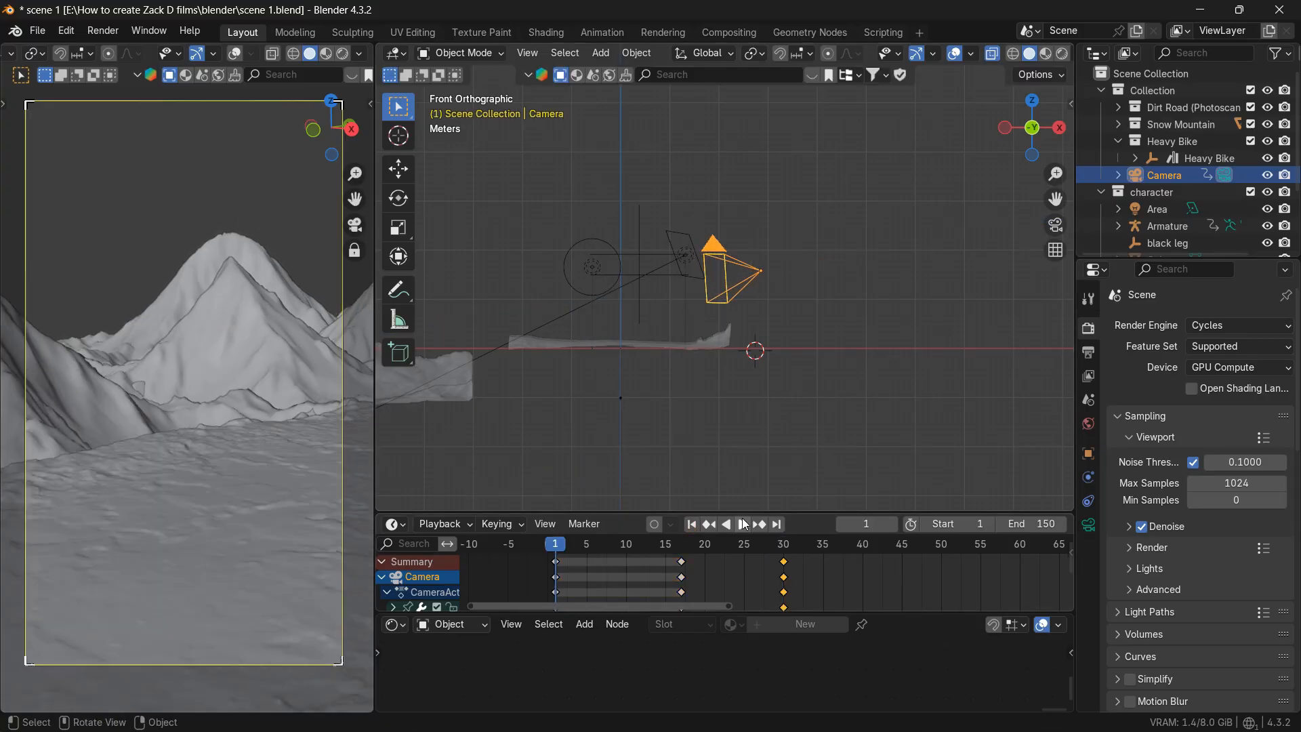
left_click(743, 524)
left_click(733, 524)
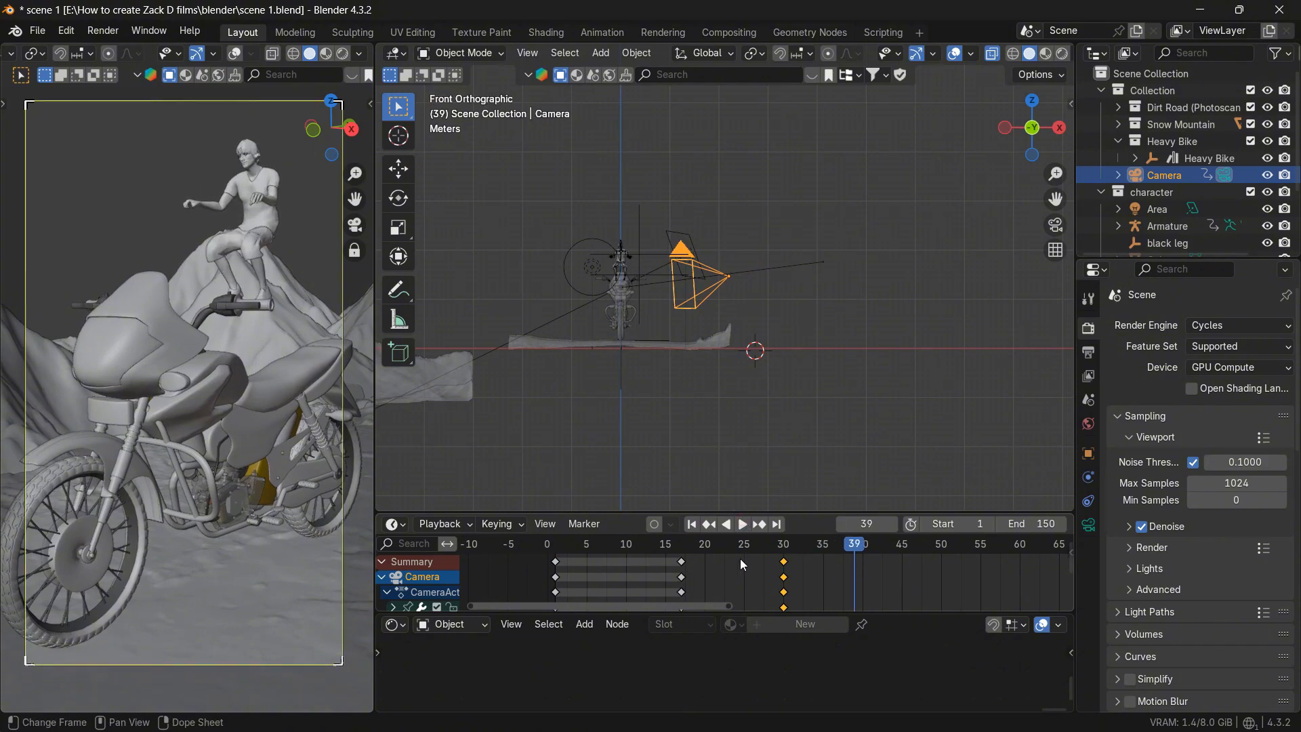
- Undo the last camera move and its keyframe at frame 30
key("ctrl+z")
key("ctrl+z")
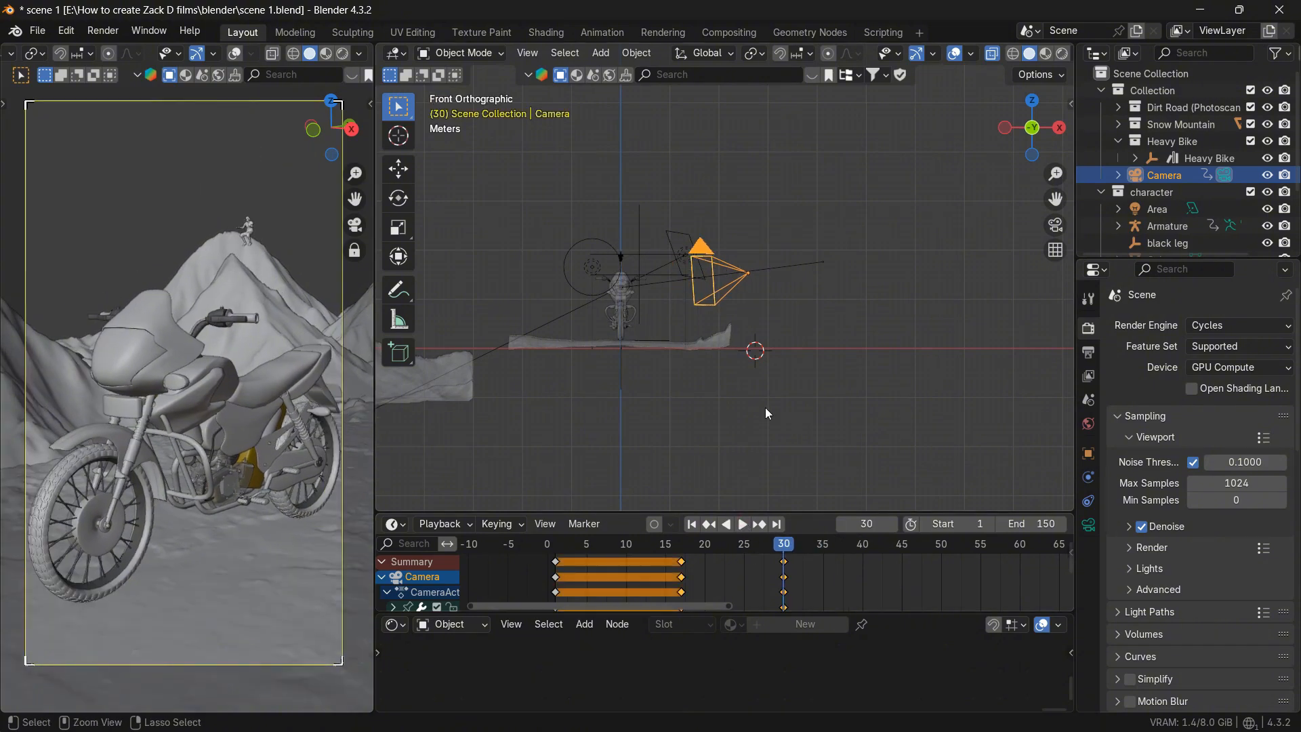
key("ctrl+z")
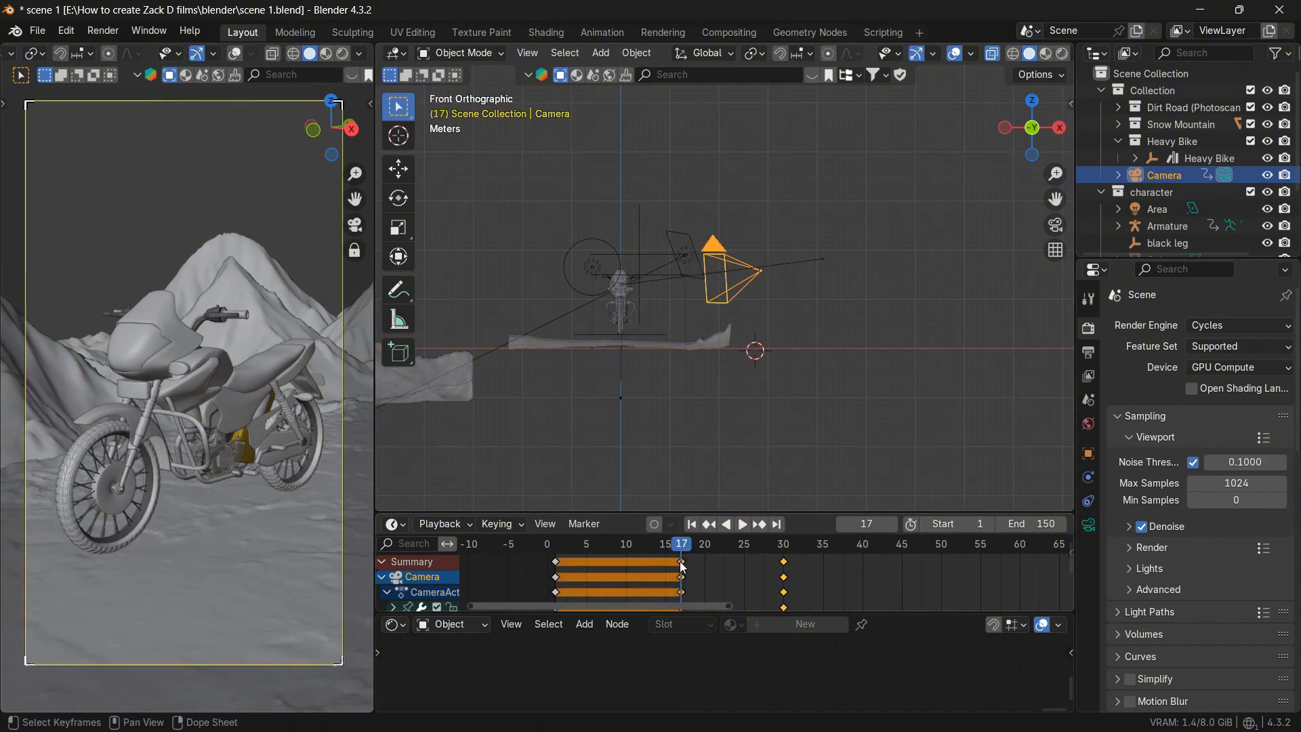
- Shift the camera keyframes at frames 17 and 30 five frames earlier, to frames 12 and 25, and replay the animation from the start
key("b")
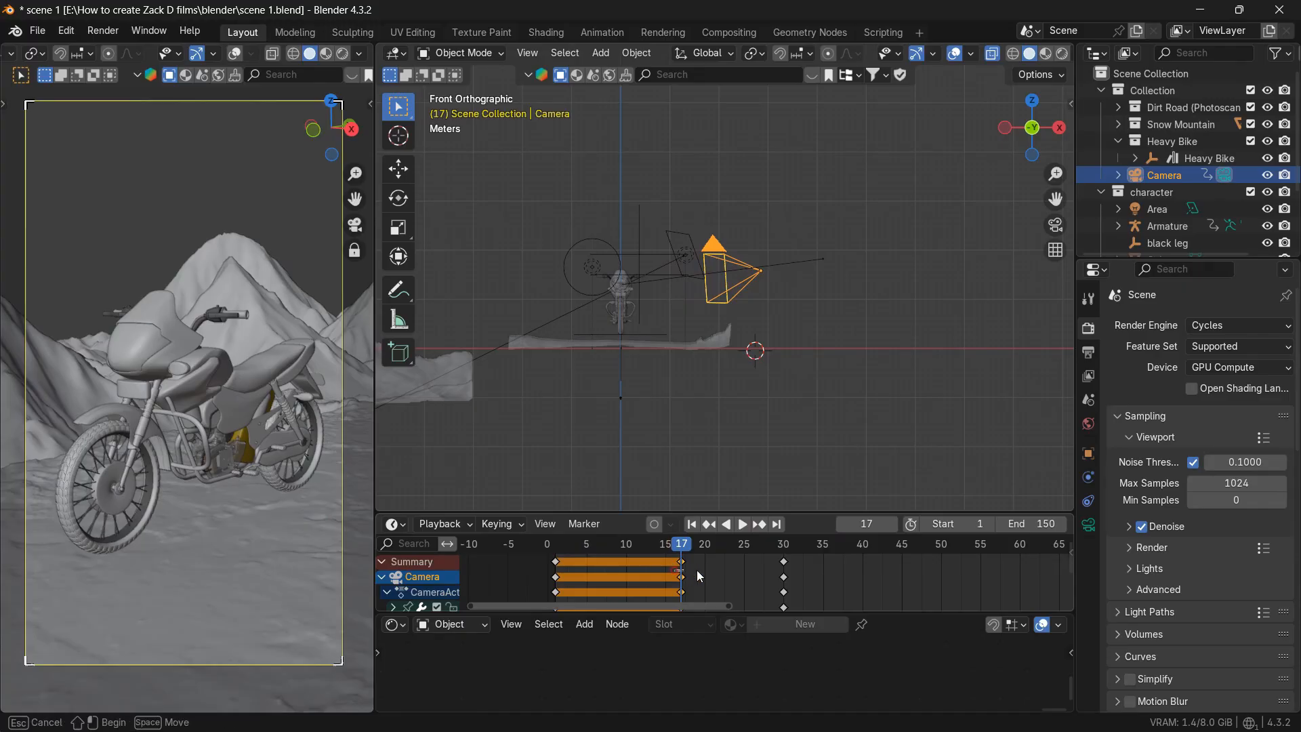
left_click_drag(788, 553, 789, 549)
key("g")
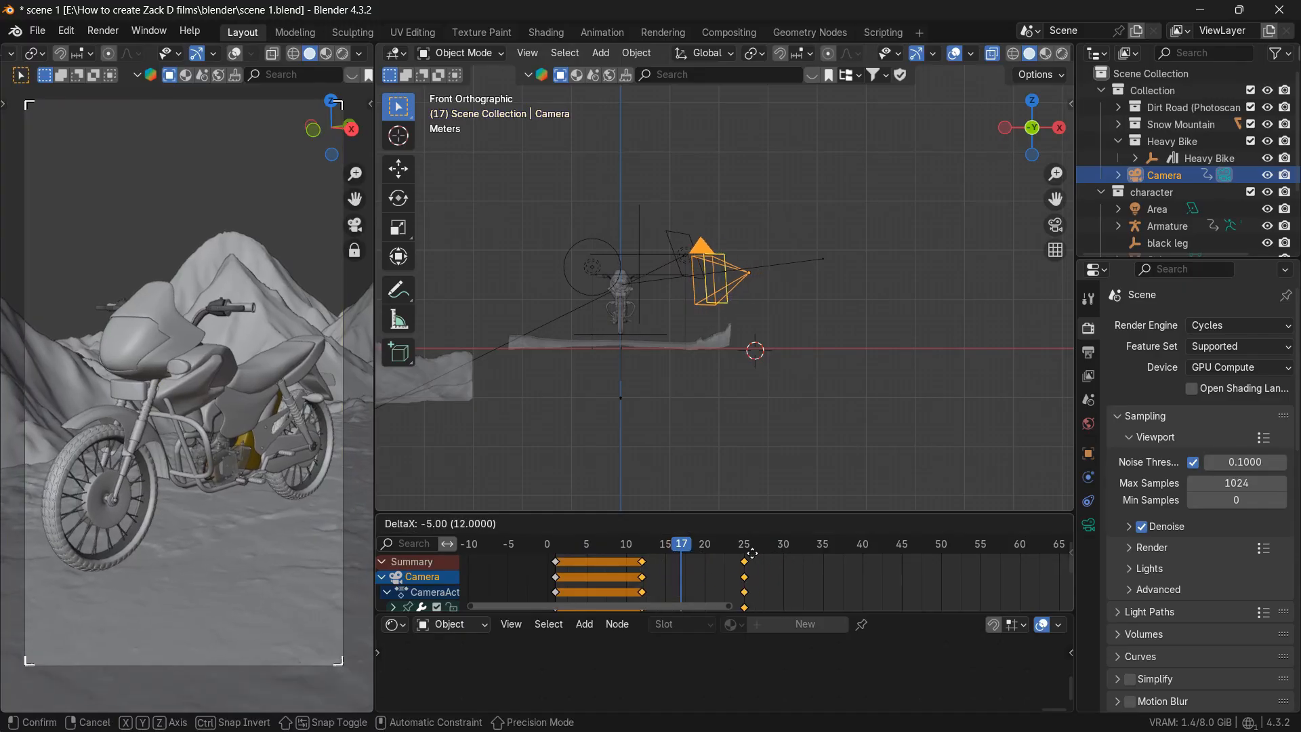
left_click(748, 550)
left_click(692, 524)
left_click(743, 525)
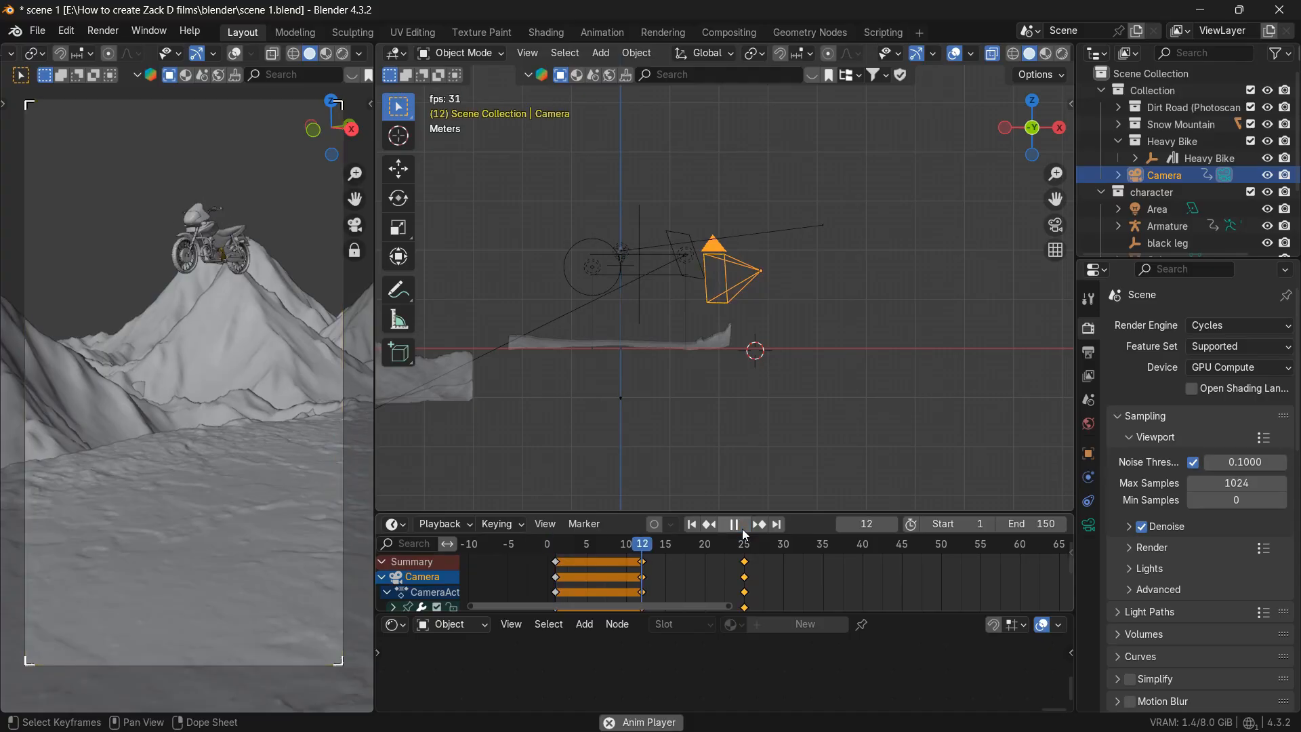
key("space")
- Move the camera's frame 12 keyframe to frame 15 and replay the animation from the start
left_click(642, 572)
key("g")
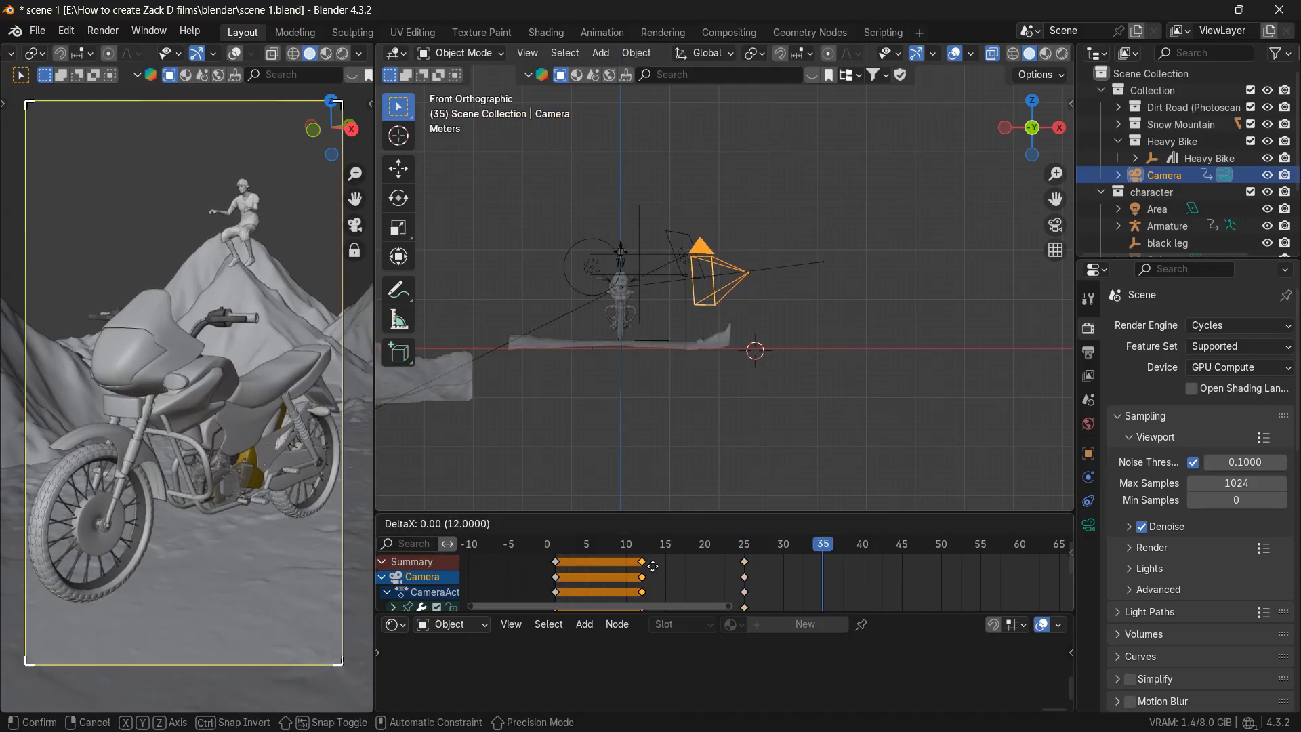
left_click(668, 569)
left_click(691, 525)
key("space")
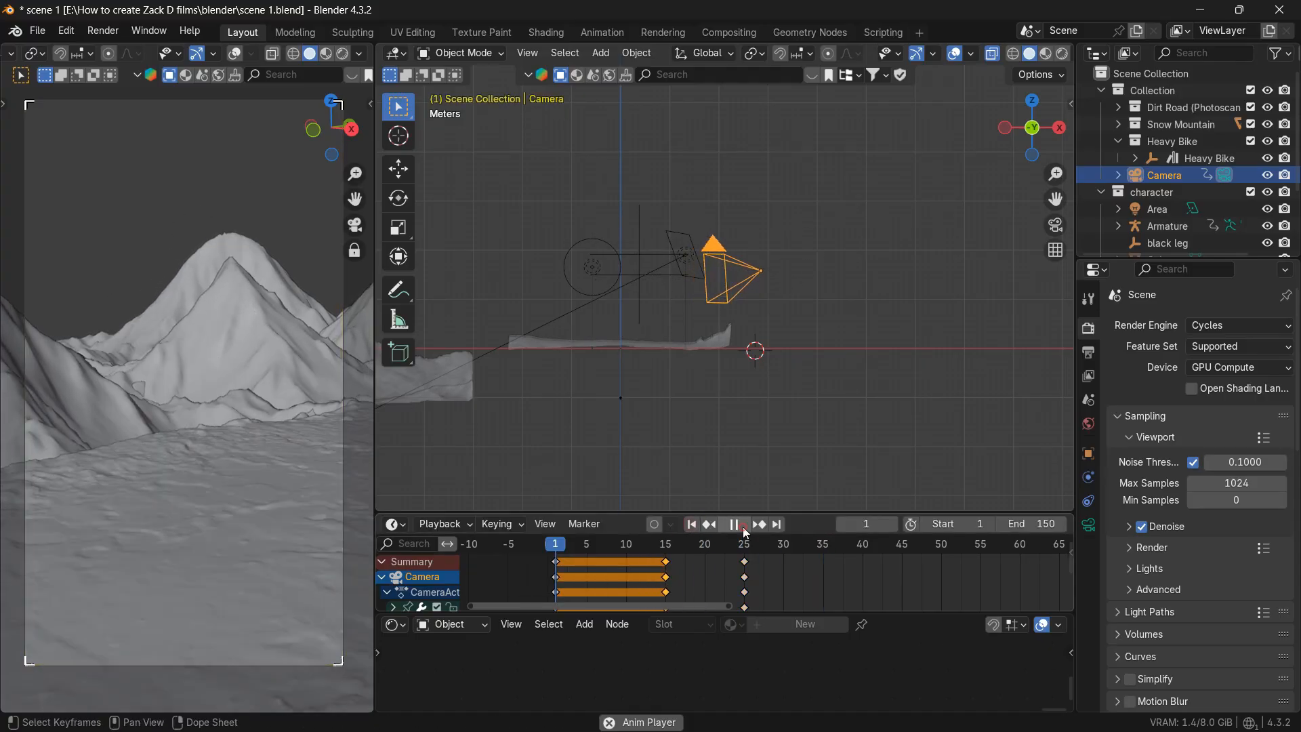
left_click(691, 524)
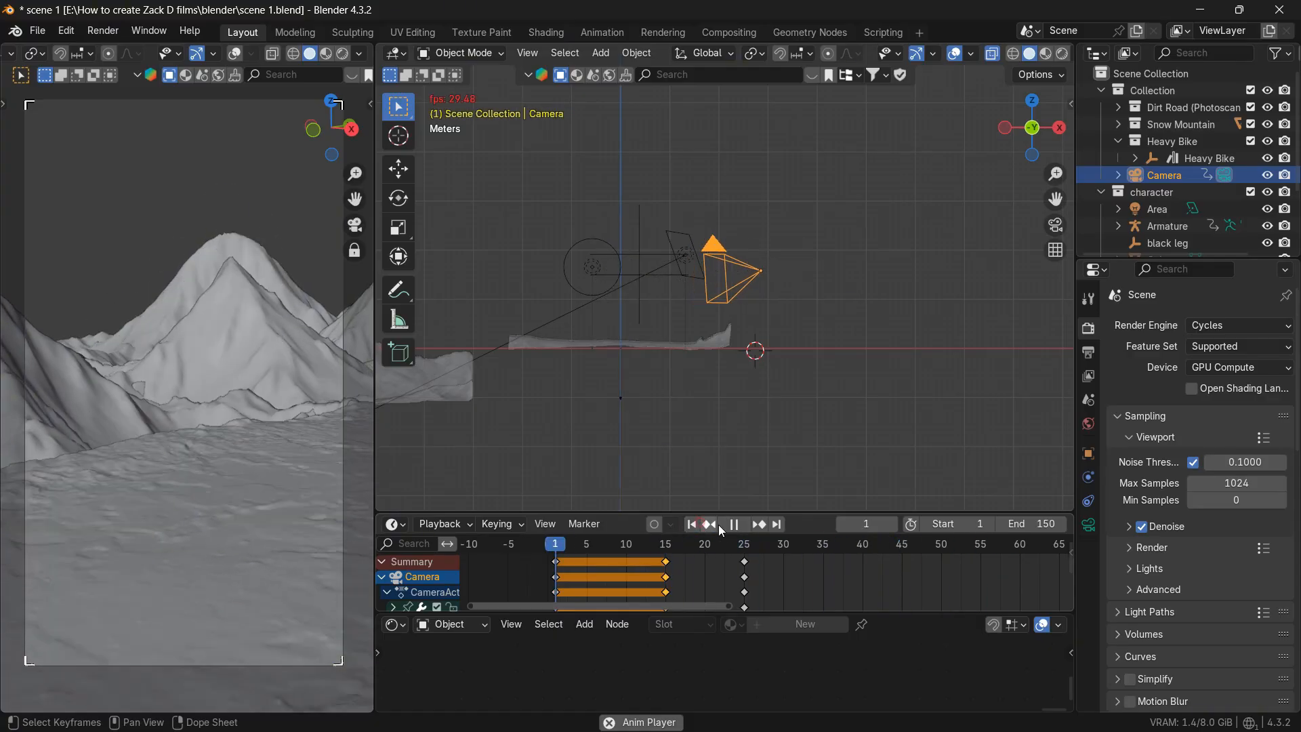
key("space")
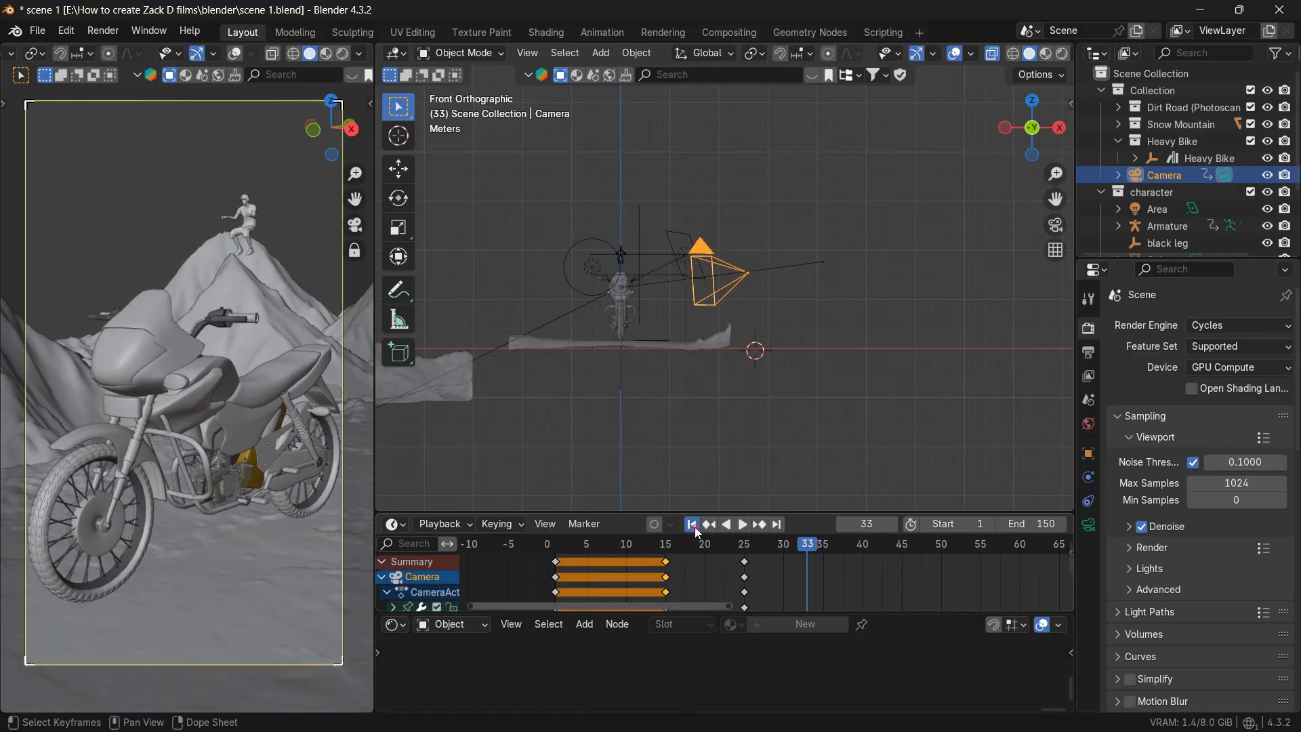
left_click(691, 525)
left_click(742, 524)
left_click(738, 528)
- Duplicate the camera's frame 25 keyframe and place the copy at frame 35, where the rider starts dropping in
scroll(757, 583, "down", 1)
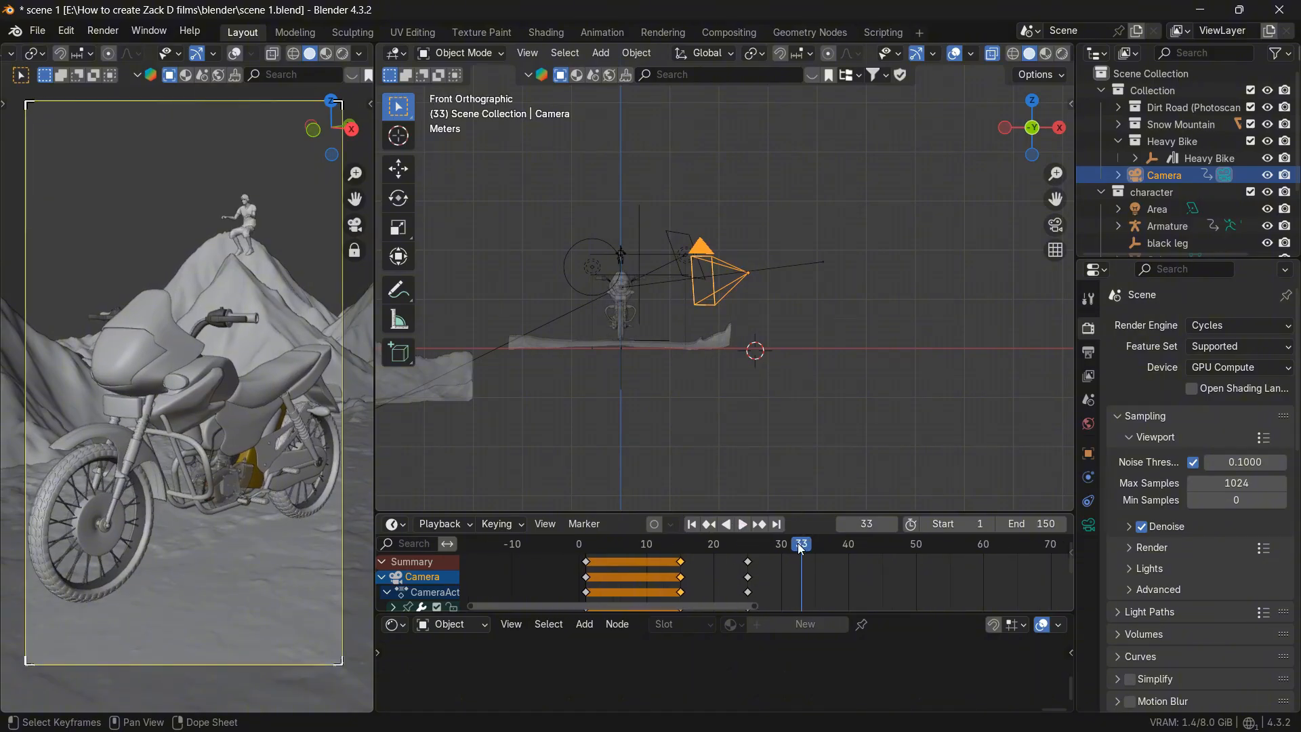
left_click_drag(801, 548, 749, 557)
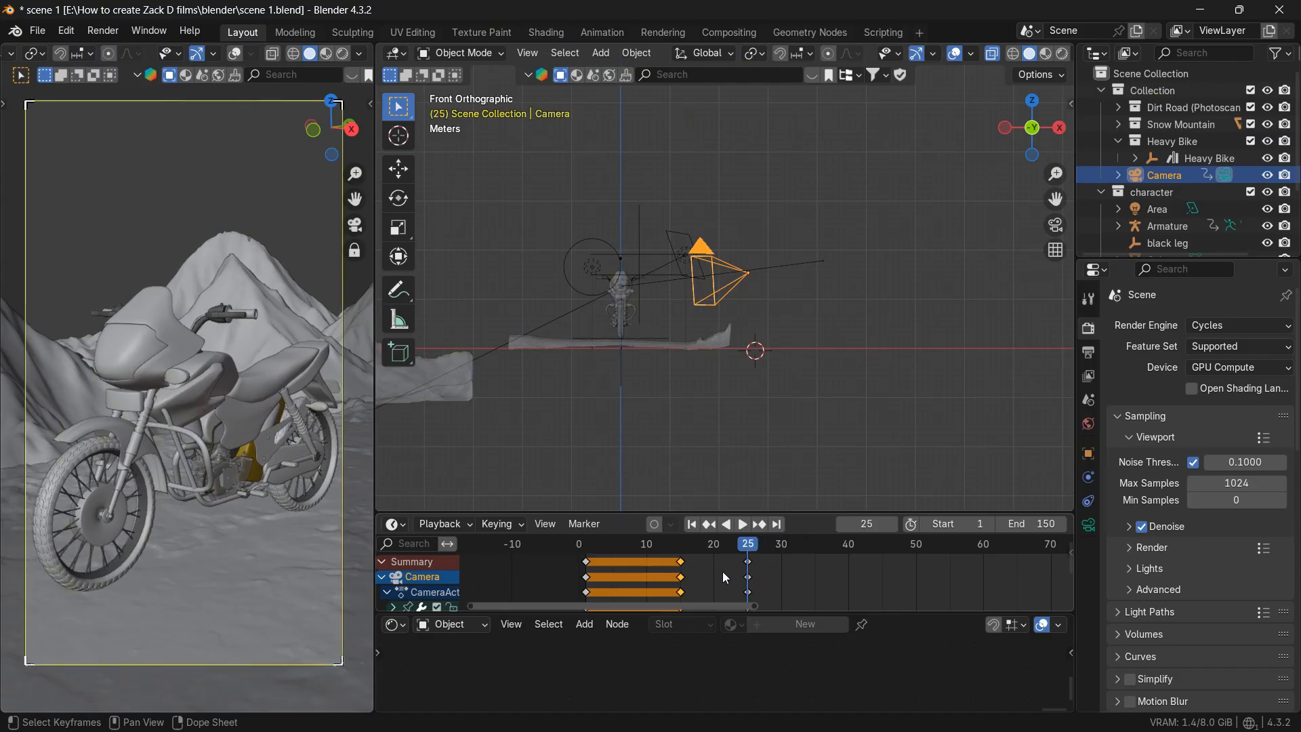
key("space")
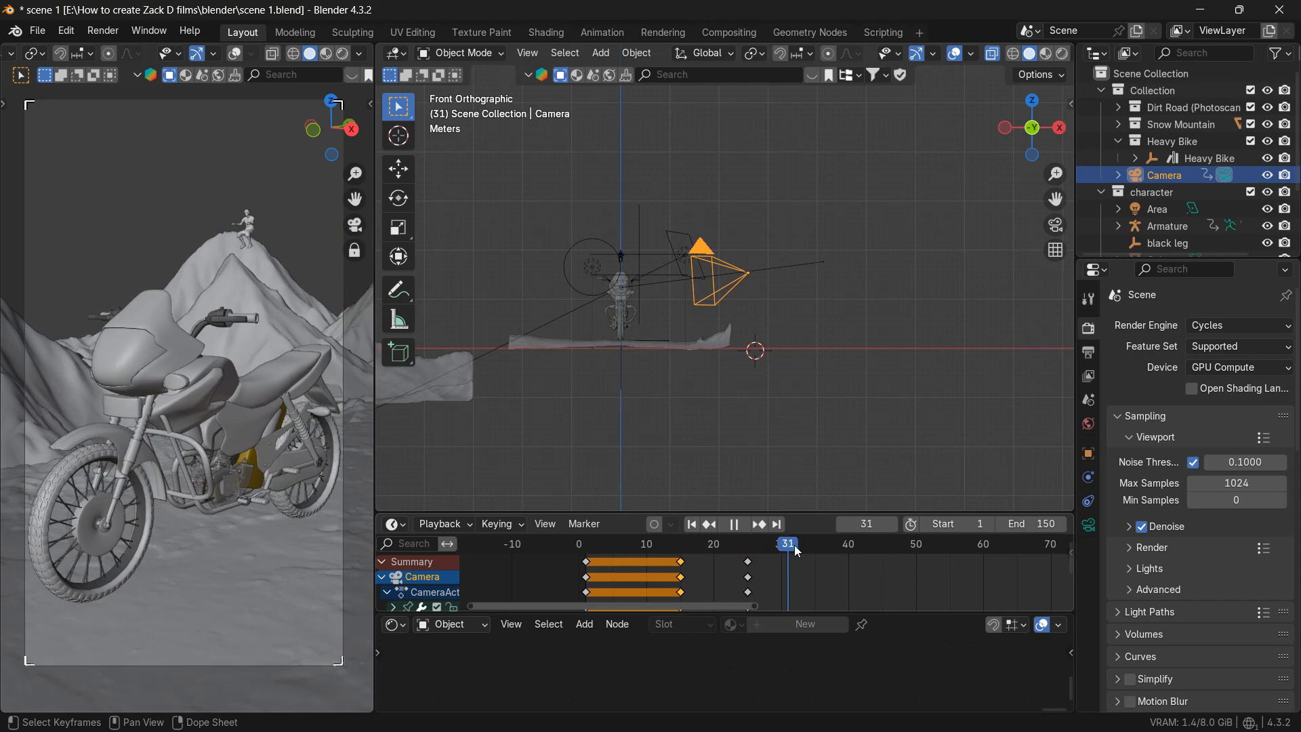
left_click_drag(838, 548, 815, 563)
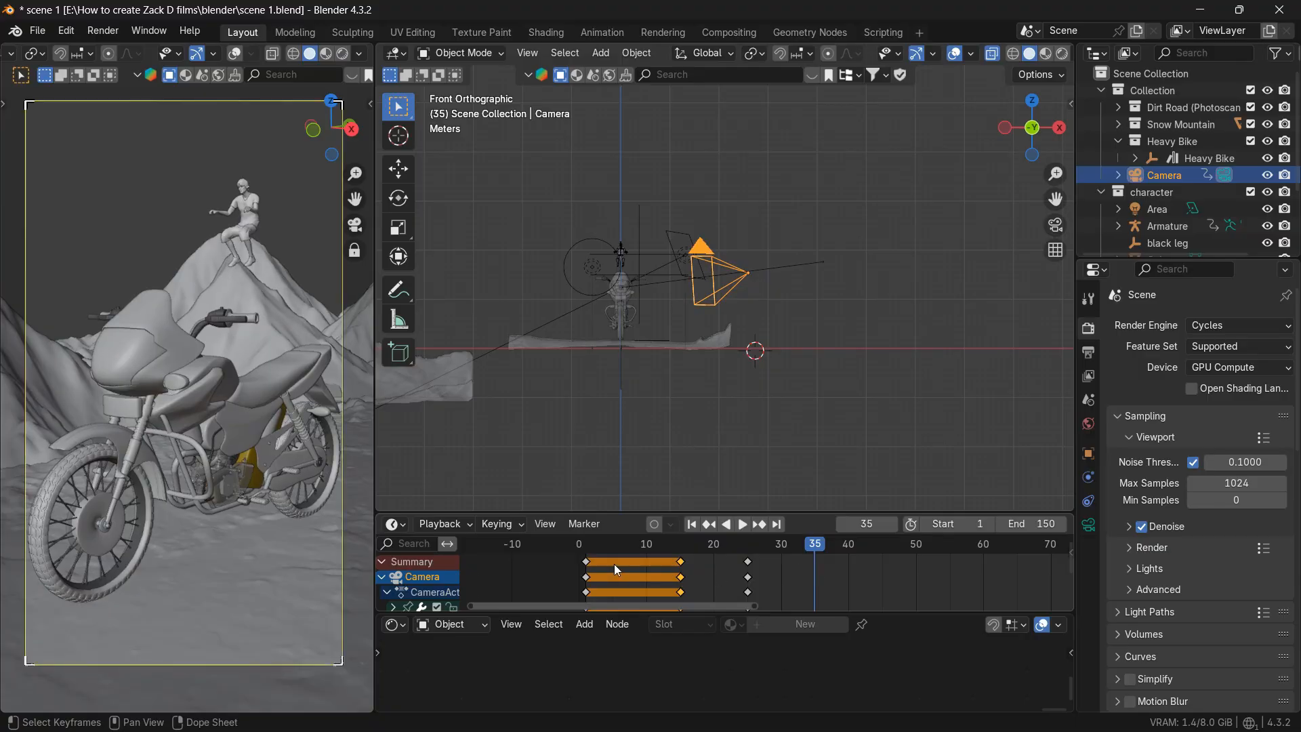
left_click(747, 576)
key("shift+d")
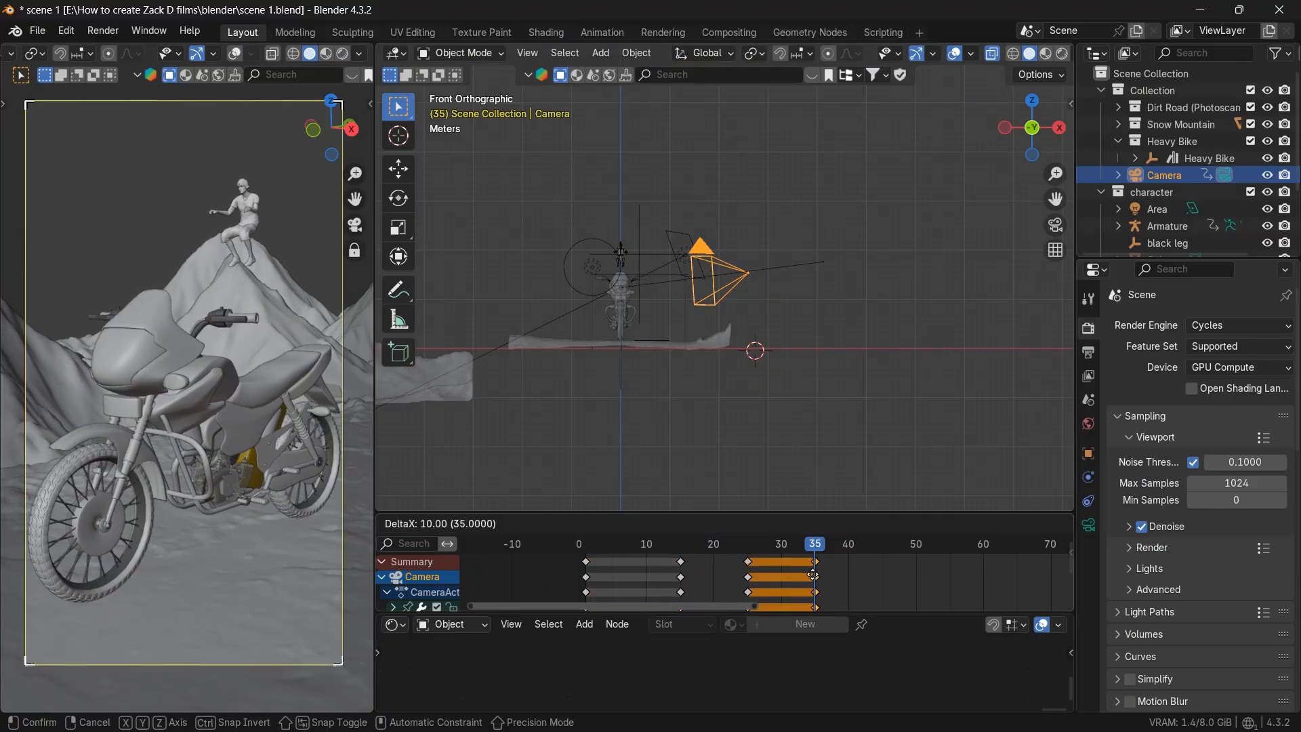
left_click(812, 575)
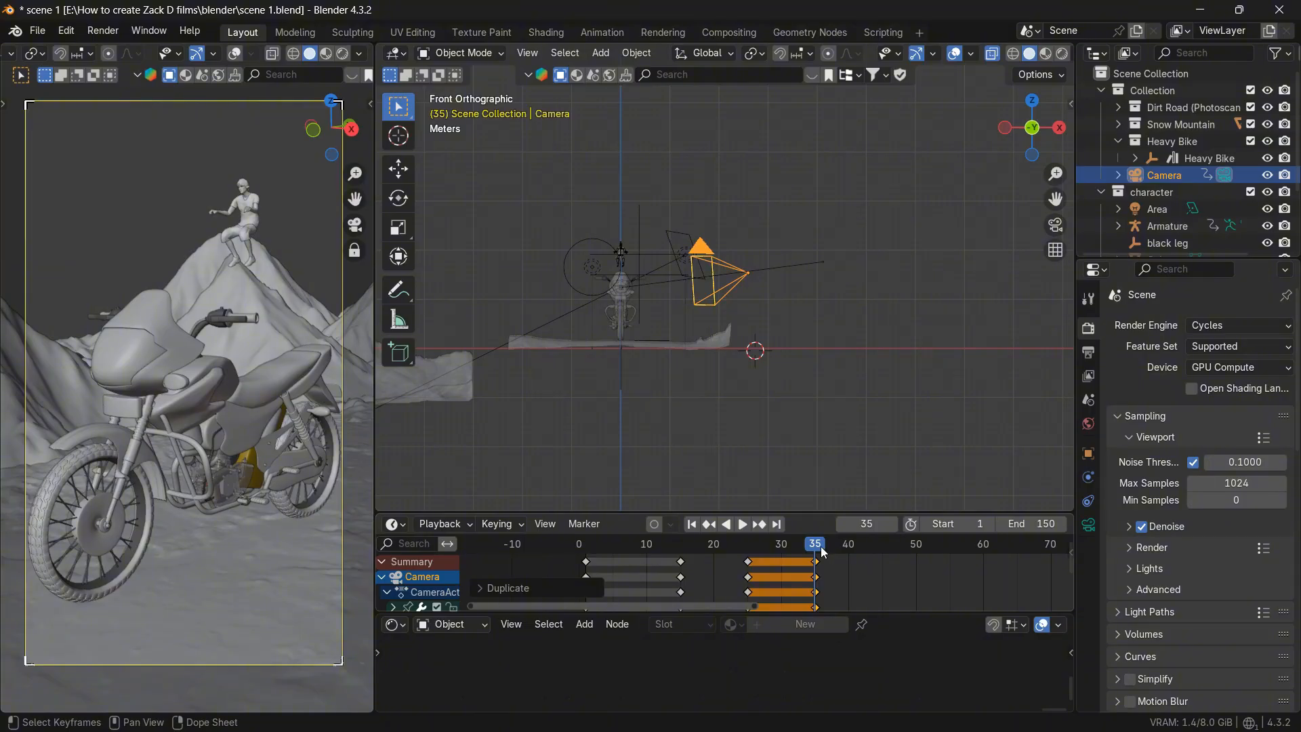
- At frame 45, move the camera closer to the bike and rider along its local Z axis and insert a keyframe
left_click(681, 550)
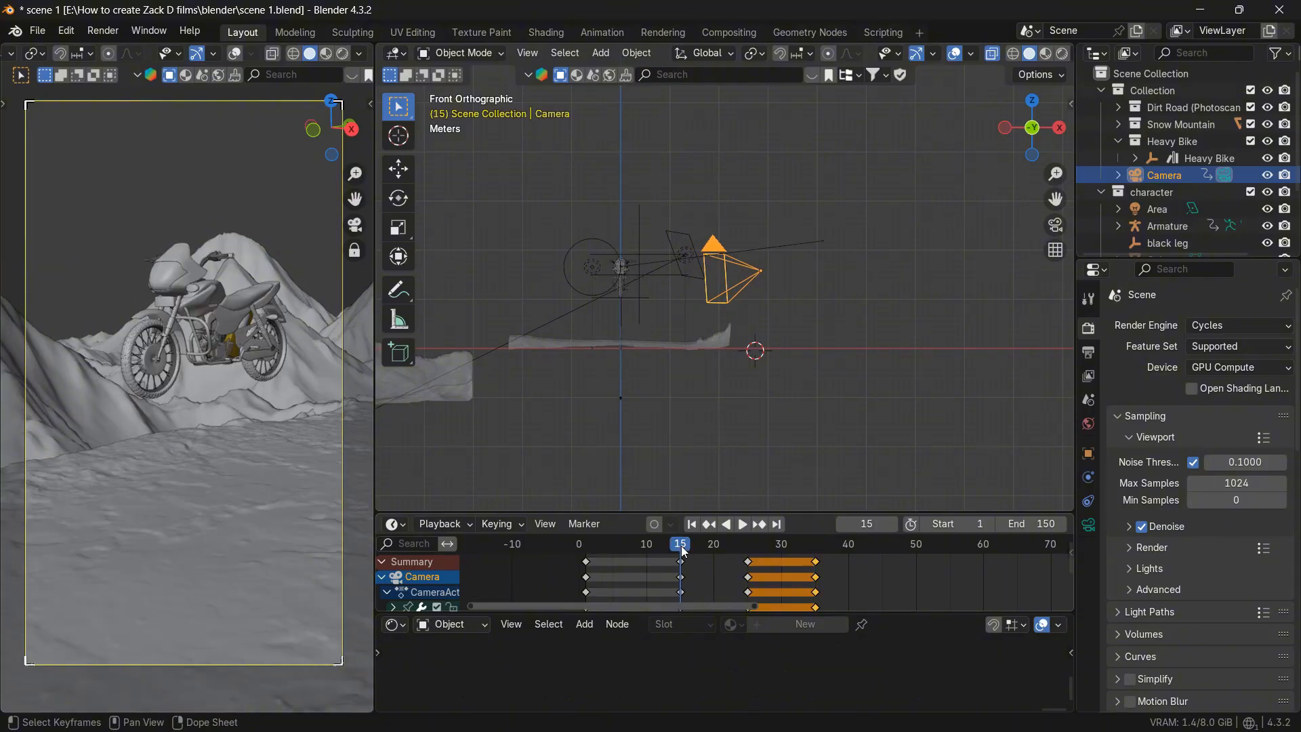
key("space")
left_click_drag(751, 553, 876, 549)
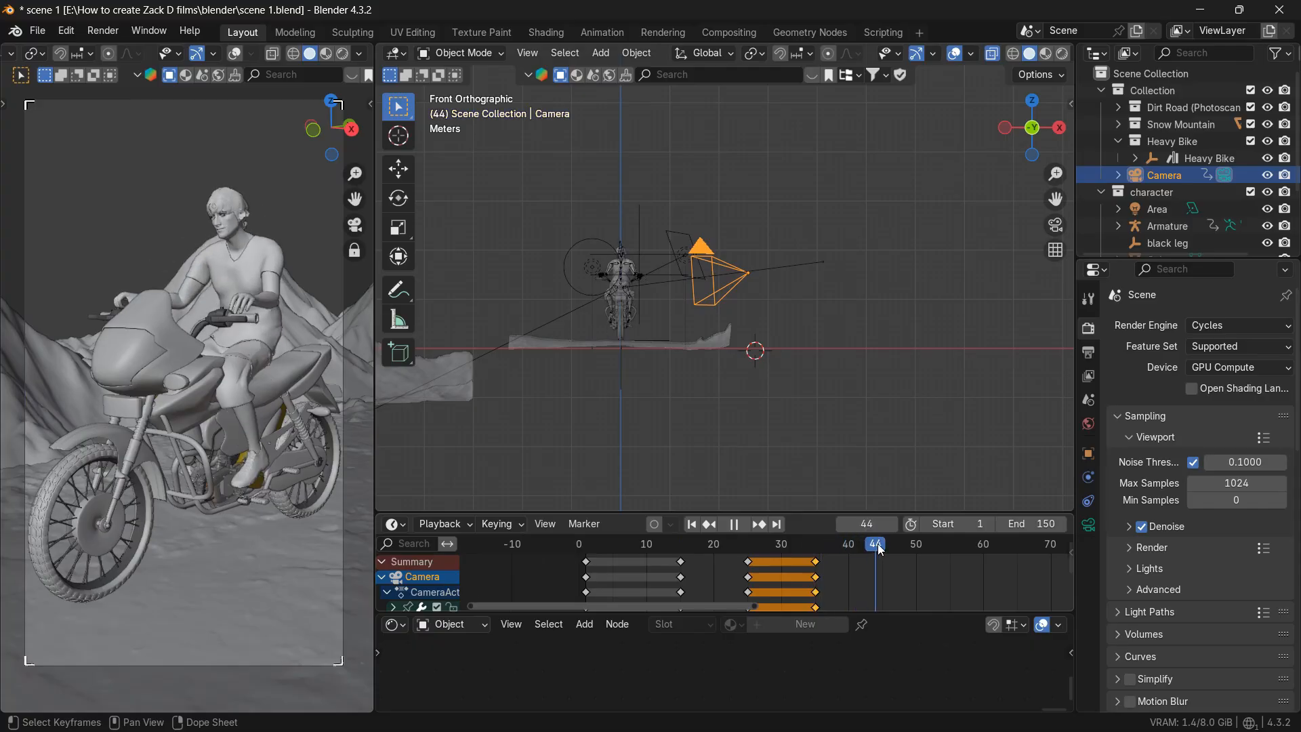
key("space")
key("g")
key("z")
key("z")
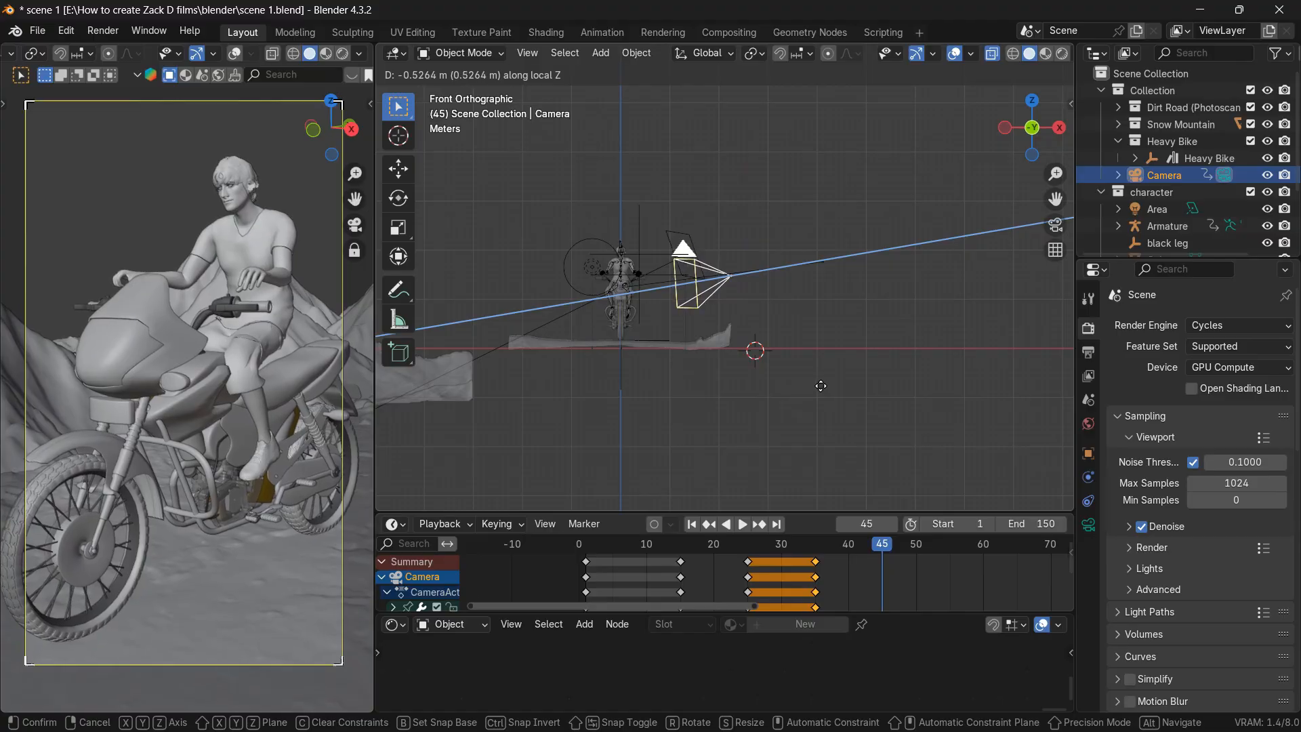
left_click(817, 391)
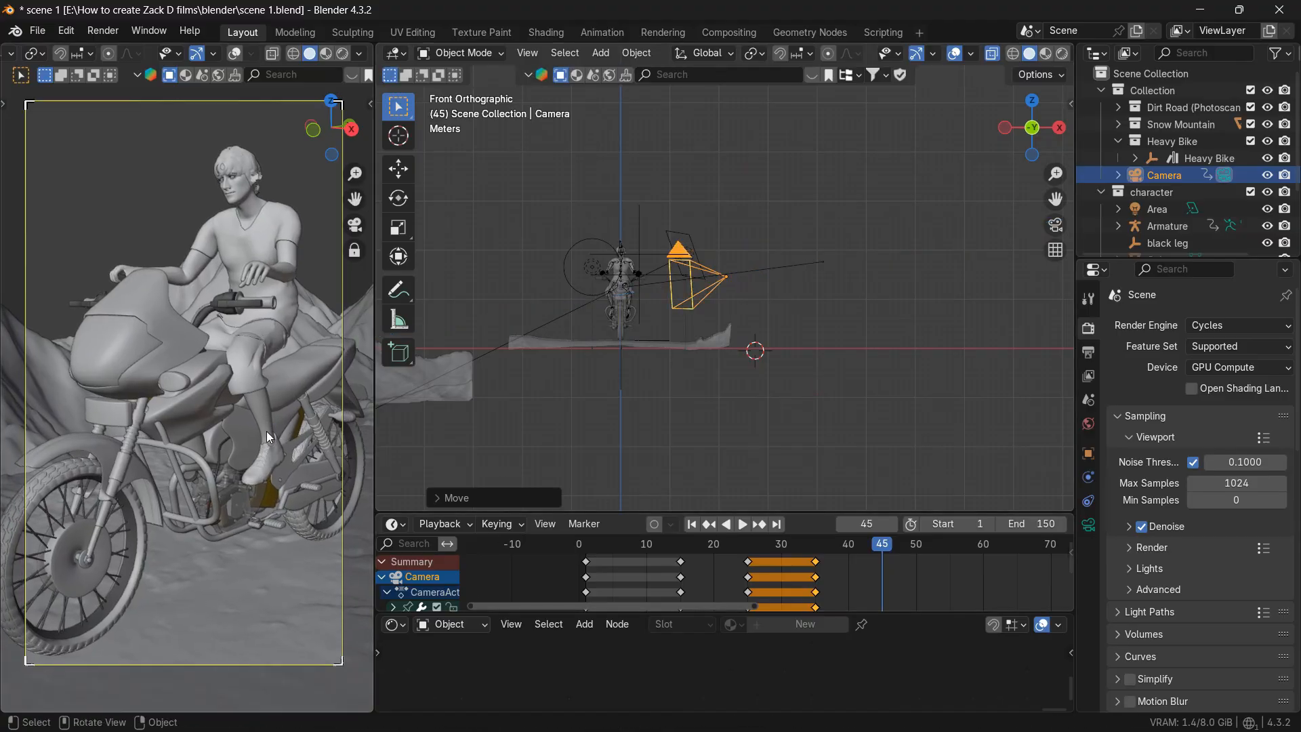
key("i")
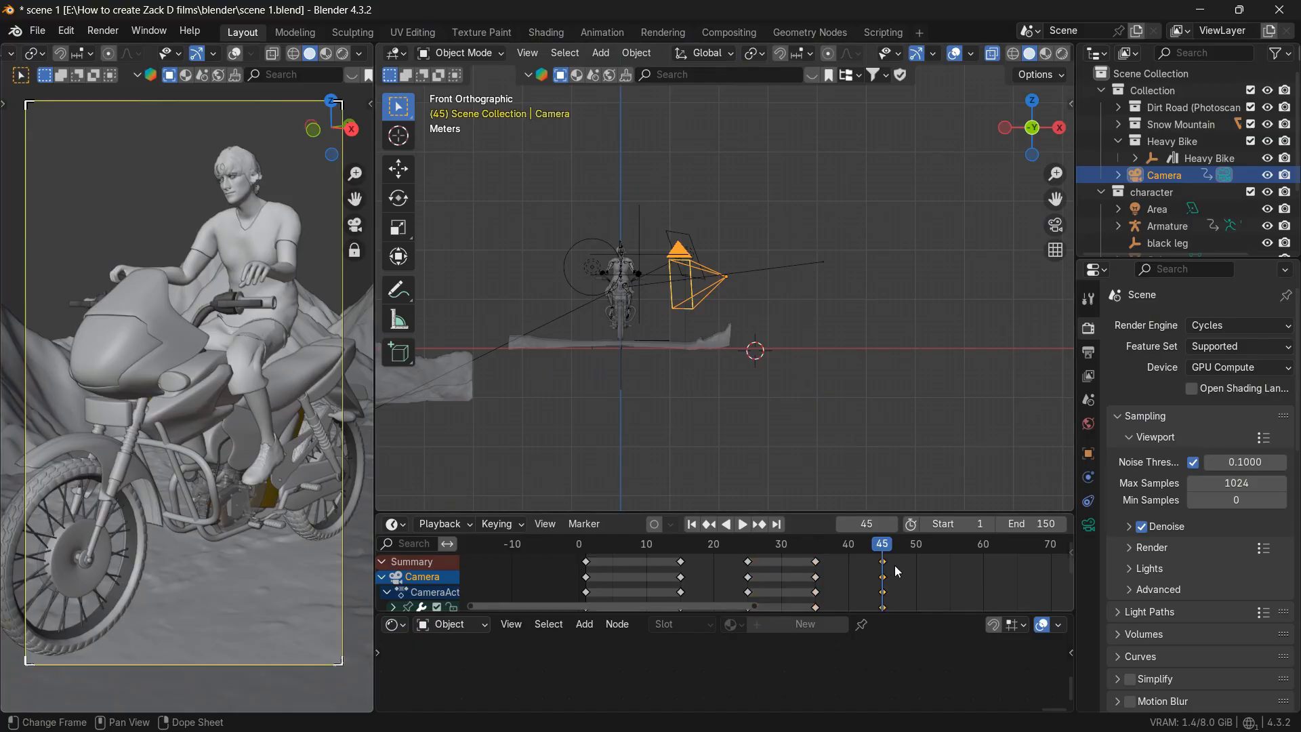
- Apply Bounce interpolation to the camera keyframes at frames 35 and 45 and play the animation from the start
left_click(793, 563)
key("t")
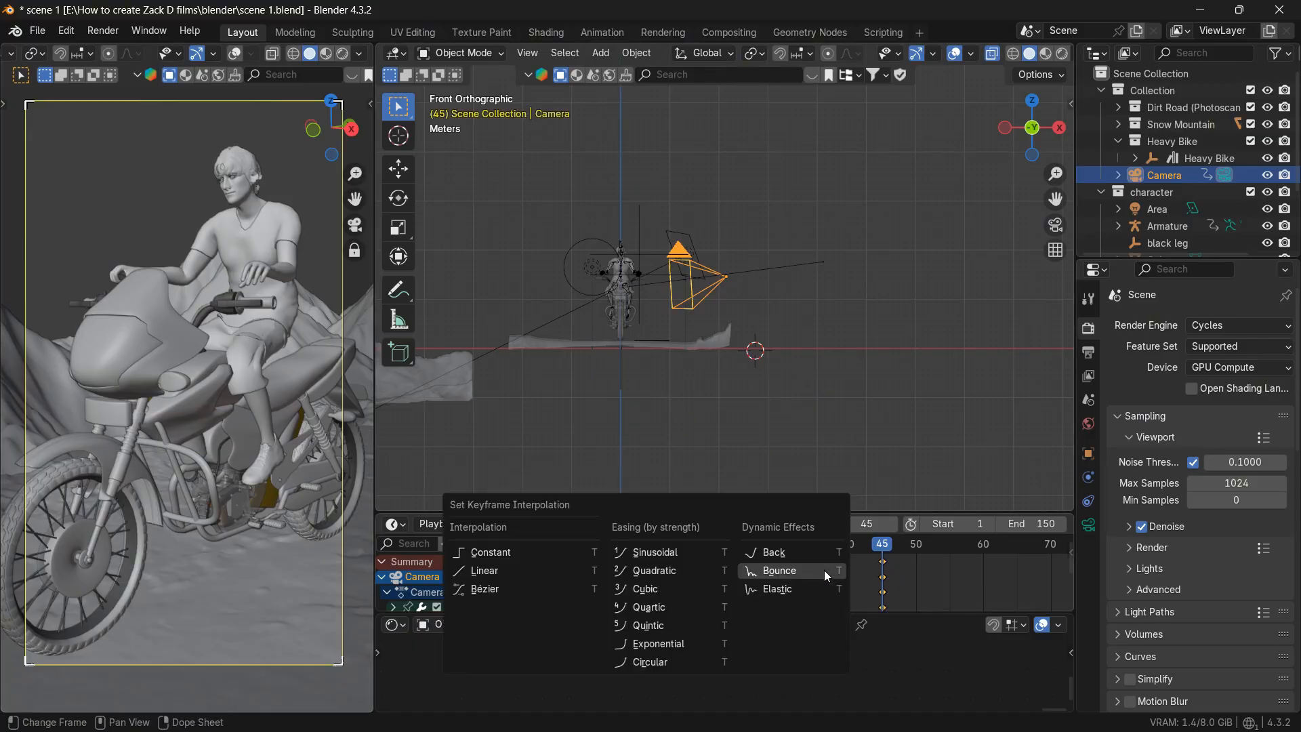
left_click(824, 570)
left_click(691, 524)
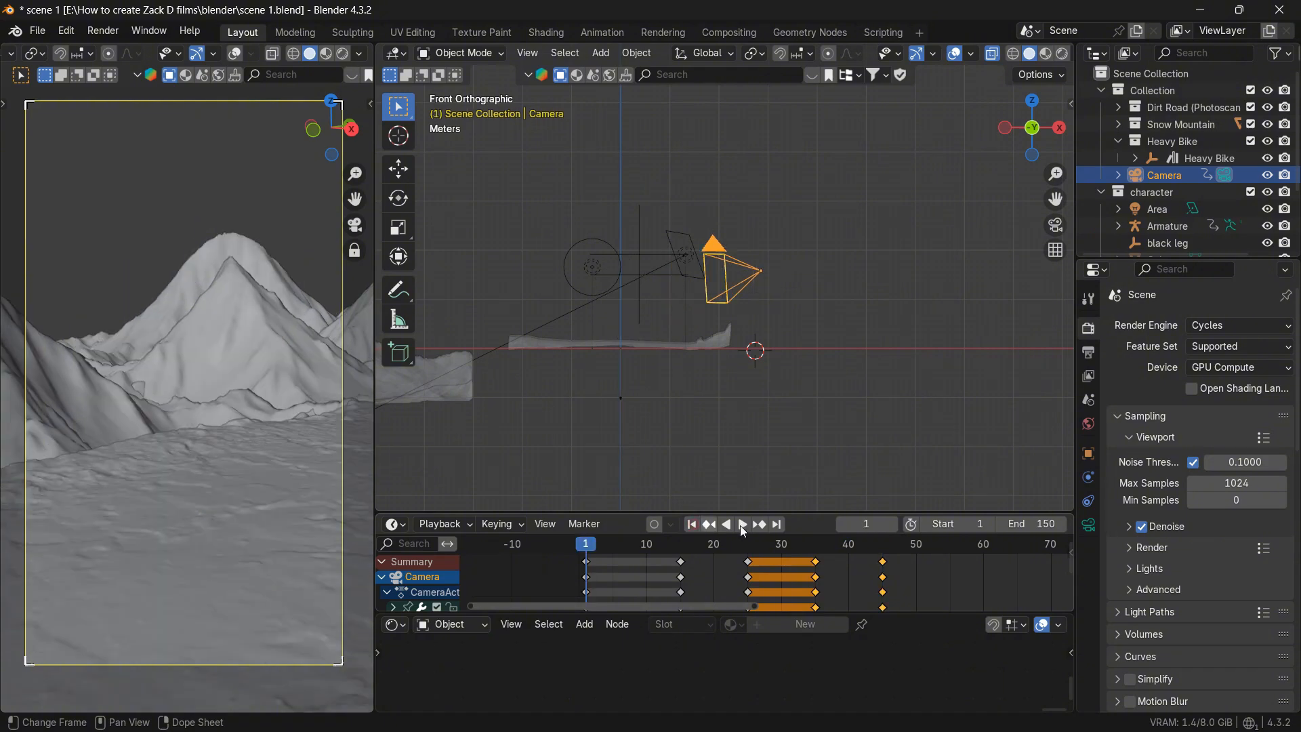
left_click(743, 524)
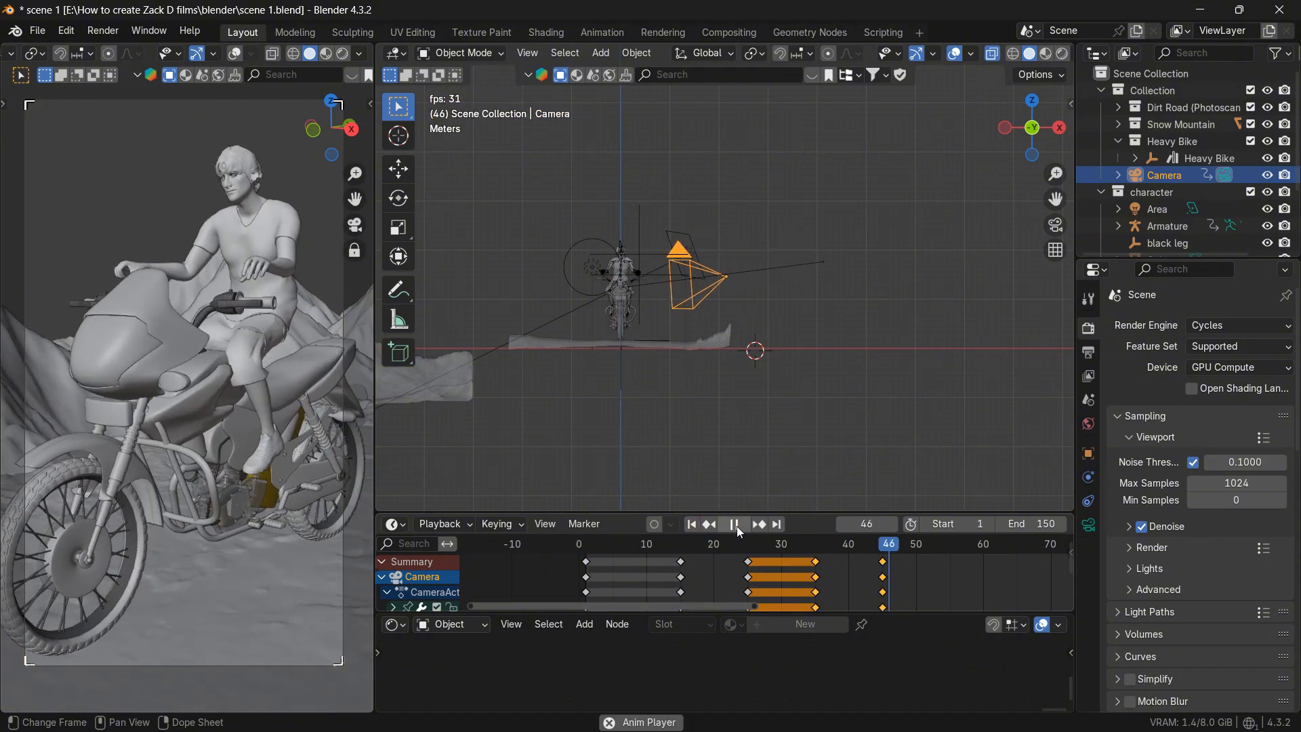
left_click(737, 526)
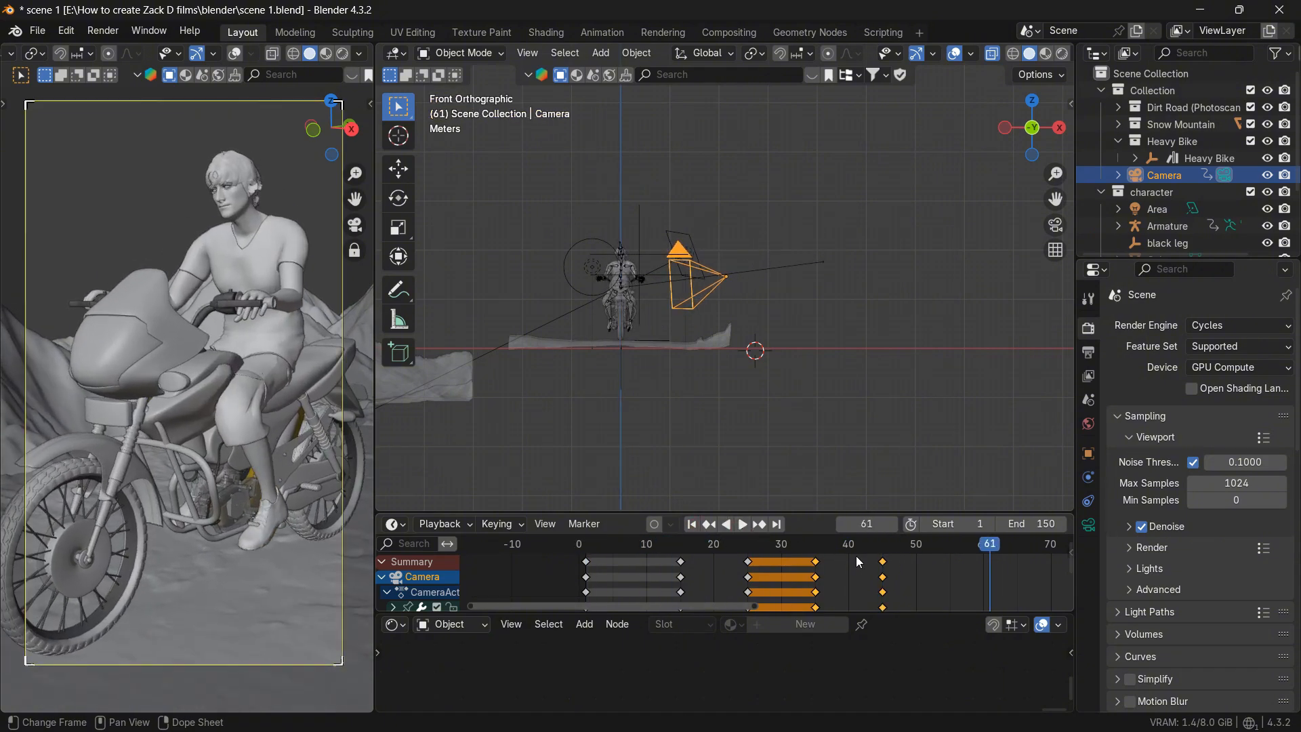
- Try pulling the camera back along its local Z axis at frame 60
scroll(844, 564, "down", 4)
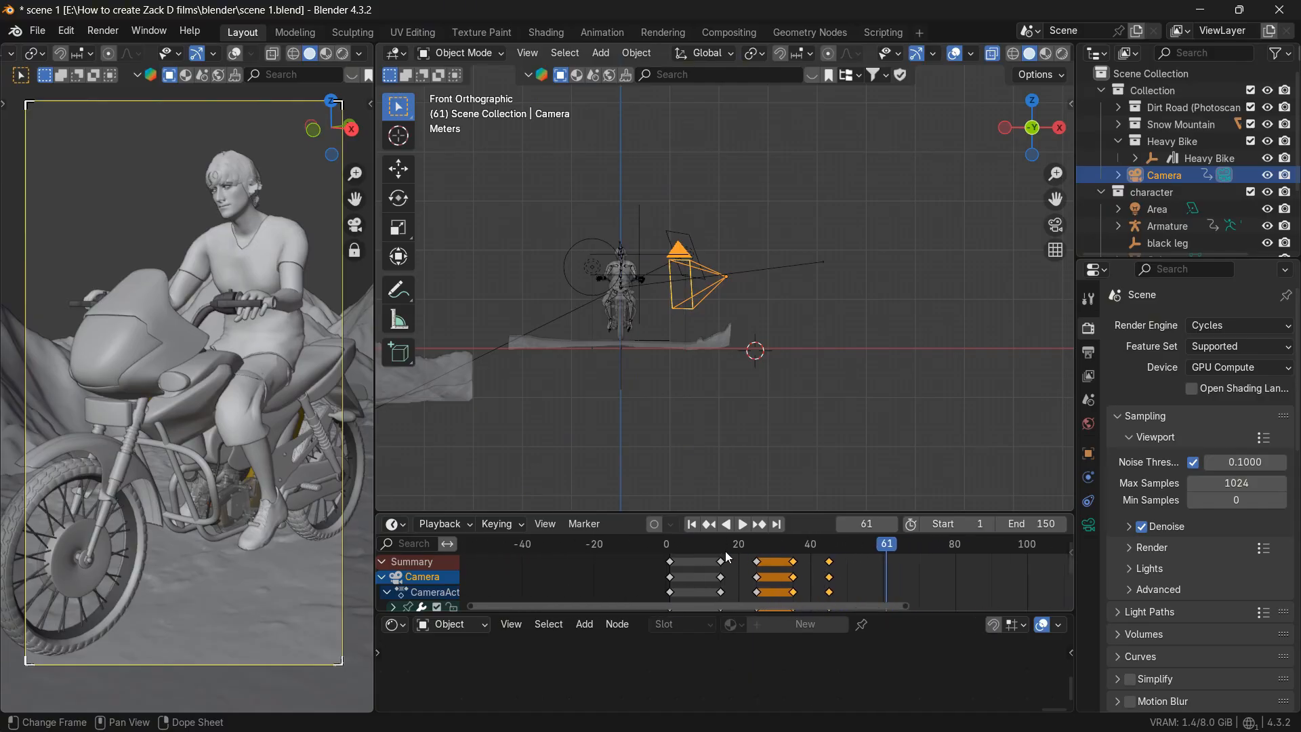
left_click_drag(721, 549, 827, 556)
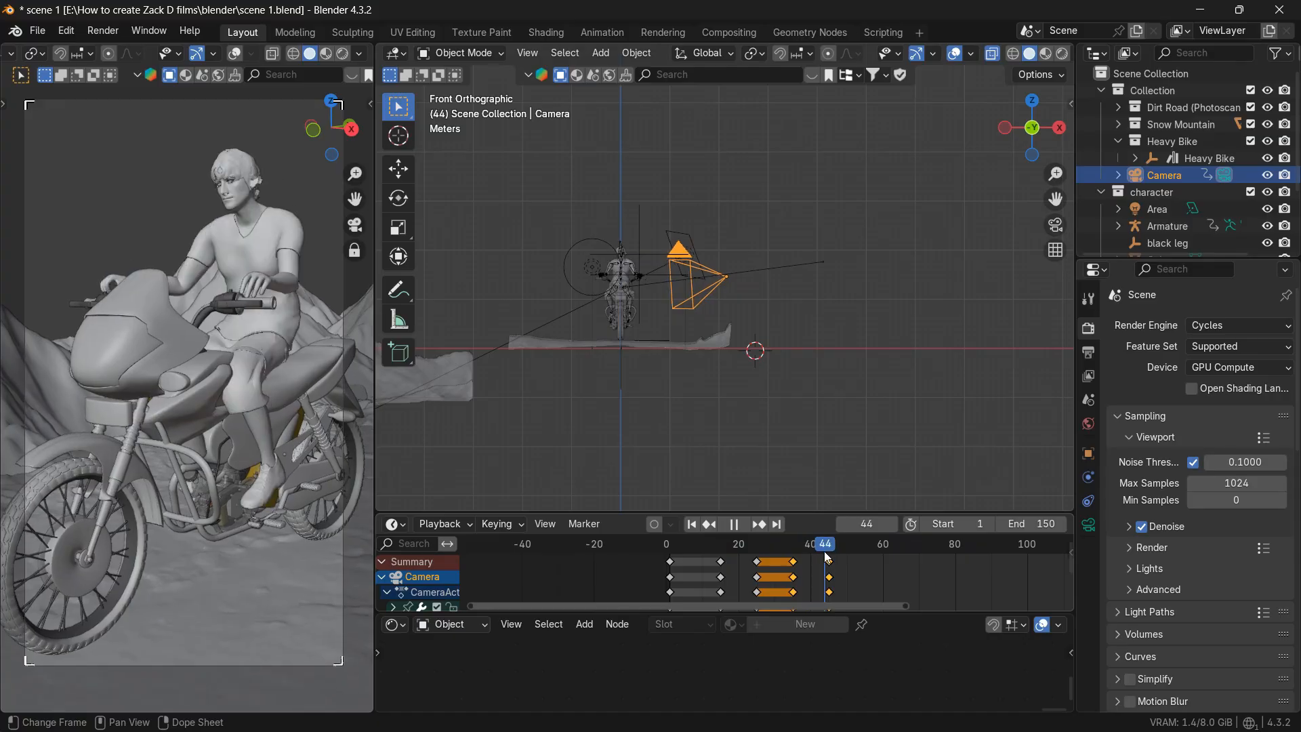
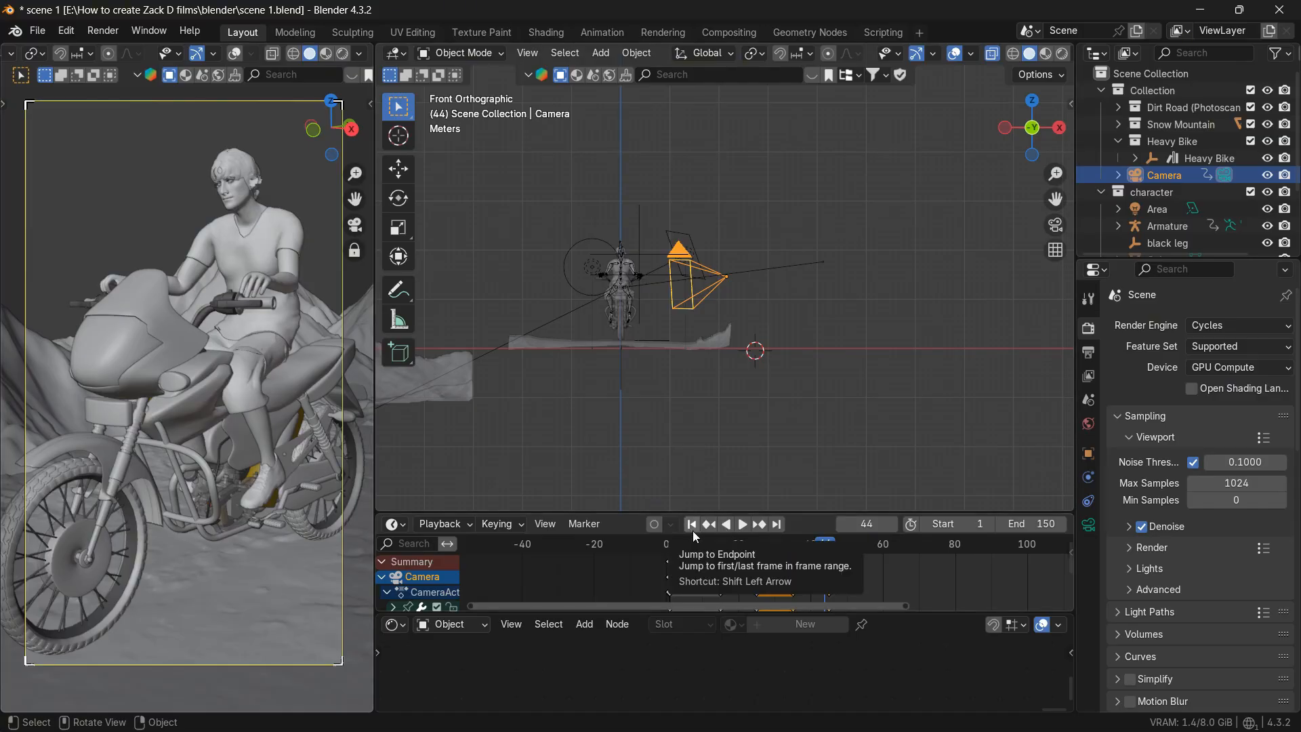
left_click_drag(840, 550, 884, 547)
key("g")
key("z")
key("z")
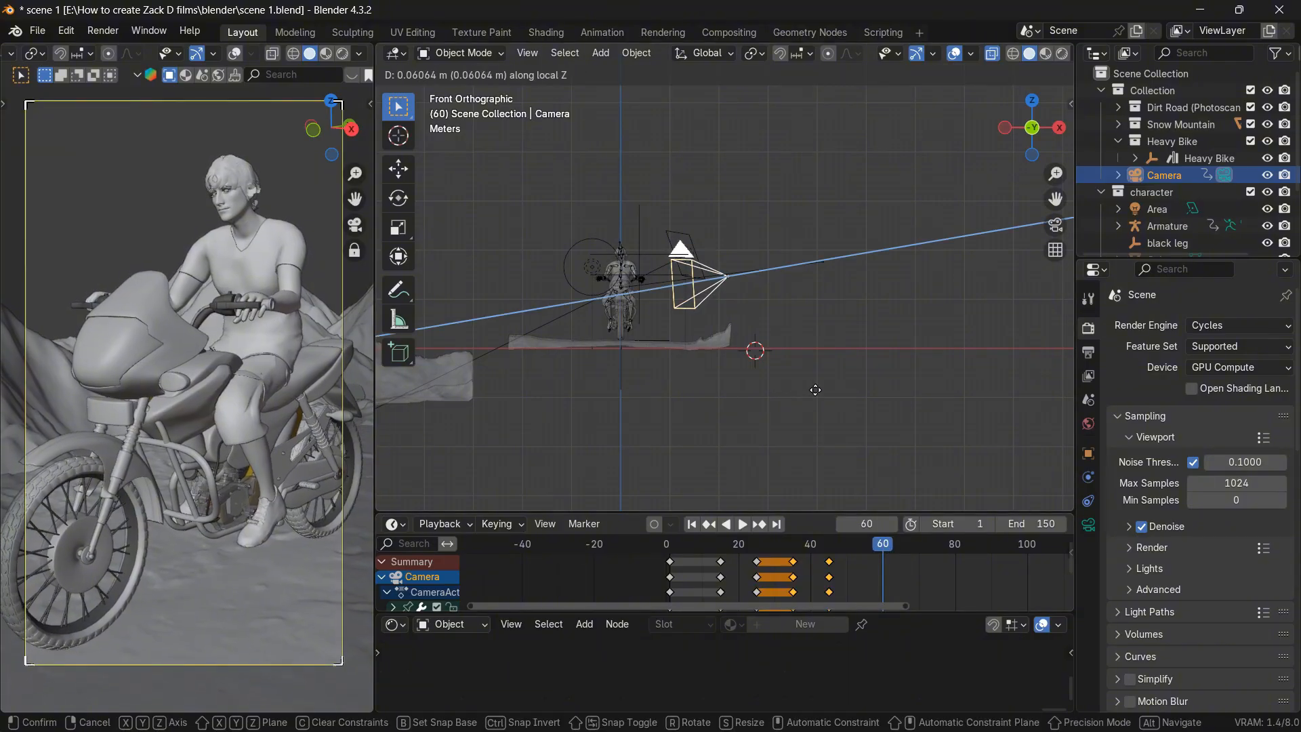
left_click(843, 398)
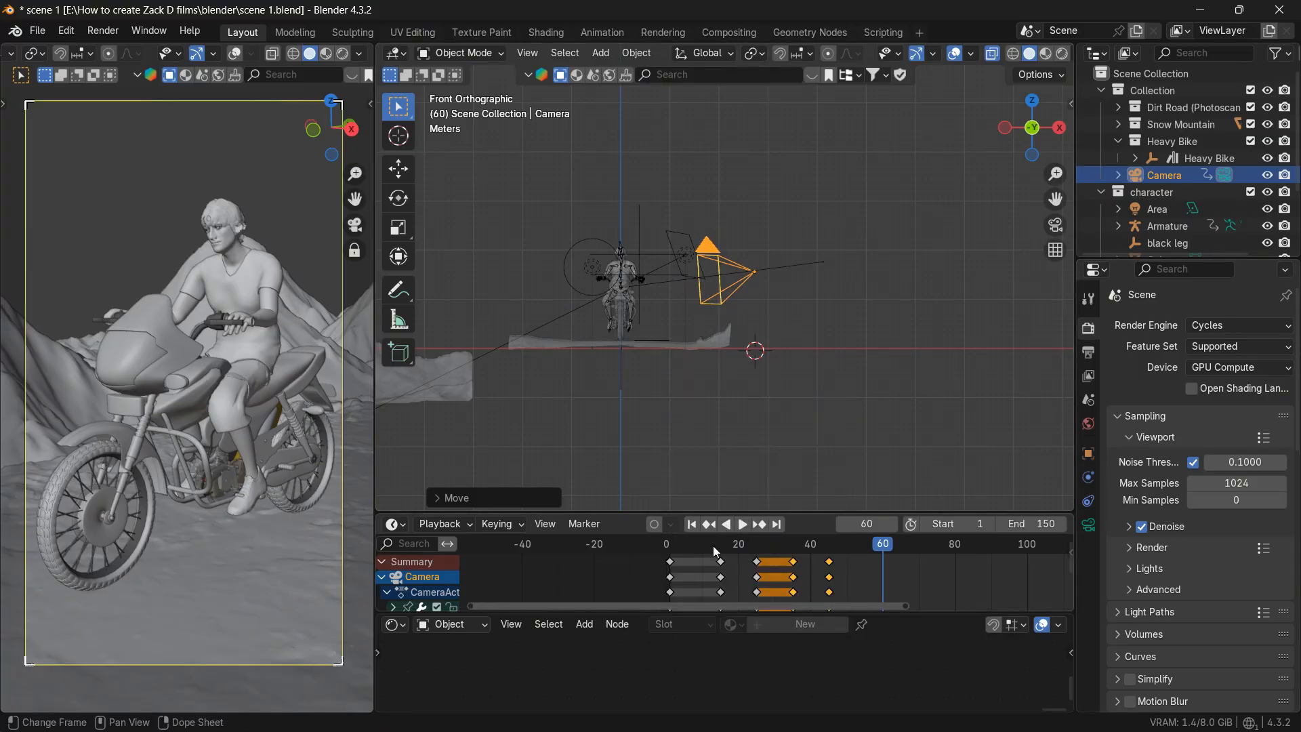
- At frame 1, move the camera farther back along its local Z axis and insert a keyframe
mouse_move(712, 546)
left_mouse_down()
mouse_move(701, 549)
mouse_move(761, 557)
mouse_move(677, 555)
mouse_move(703, 556)
left_mouse_up()
left_click(713, 525)
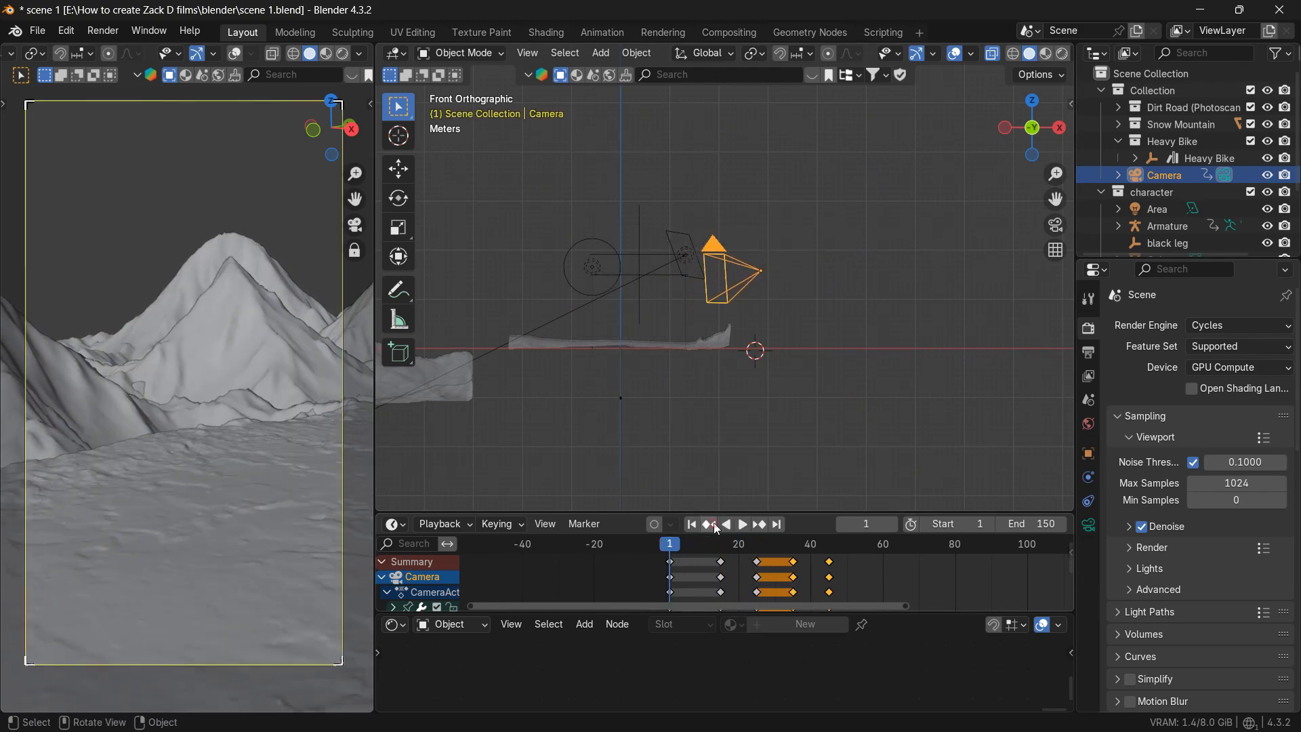
key("g")
key("z")
key("z")
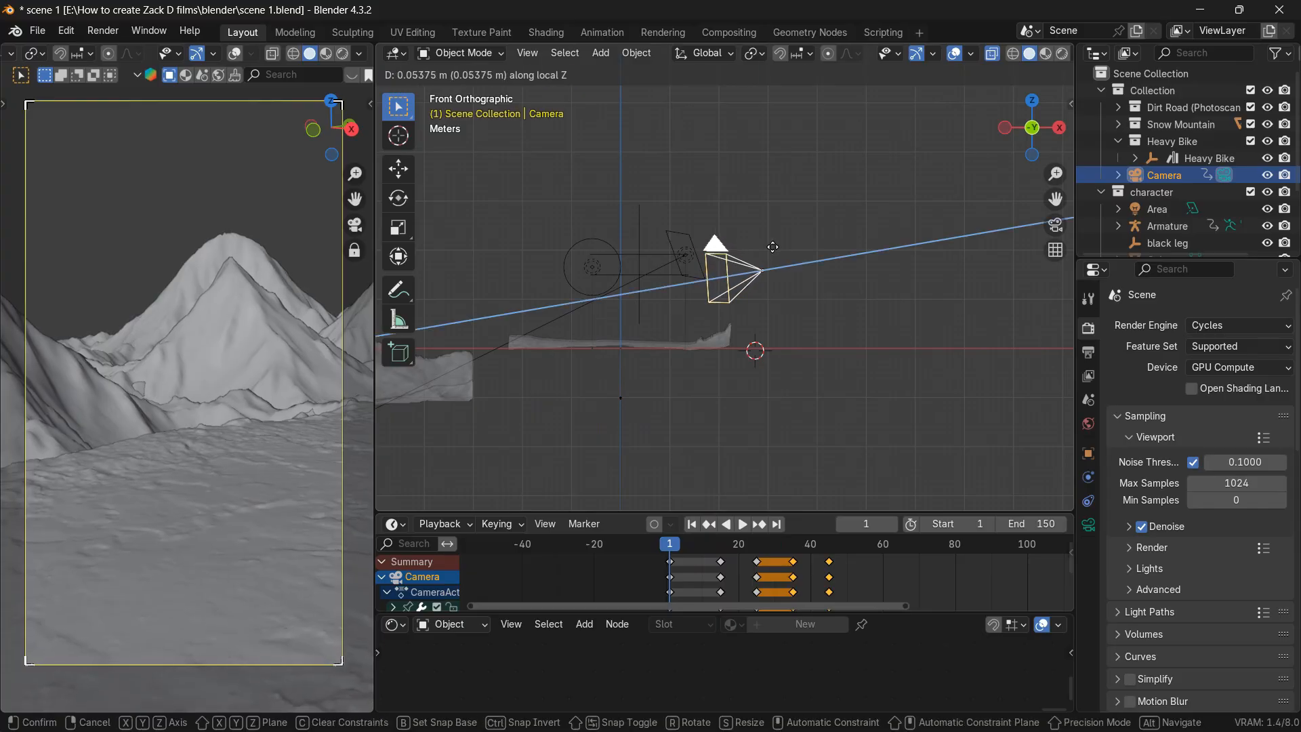
left_click(807, 252)
key("i")
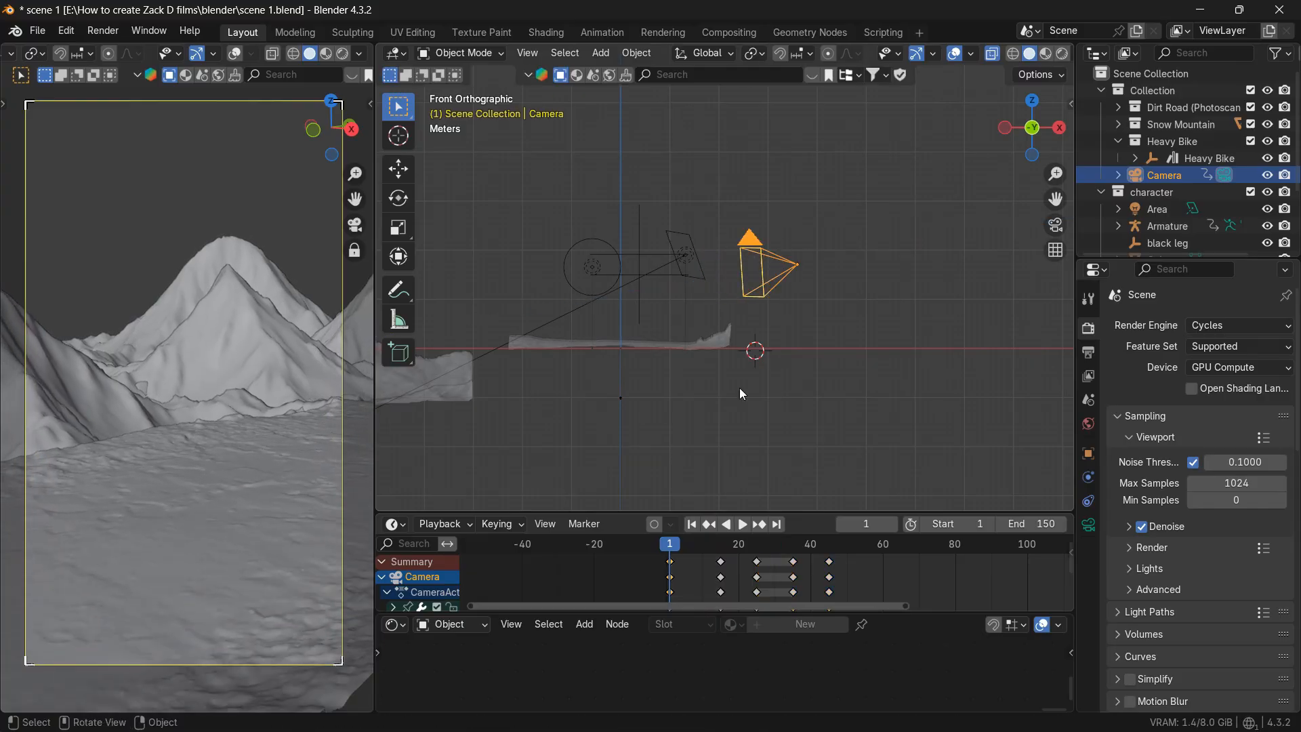
- Place a duplicate of the camera's frame 1 keyframe at frame 15, play the animation and scrub to frame 25
key("shift+d")
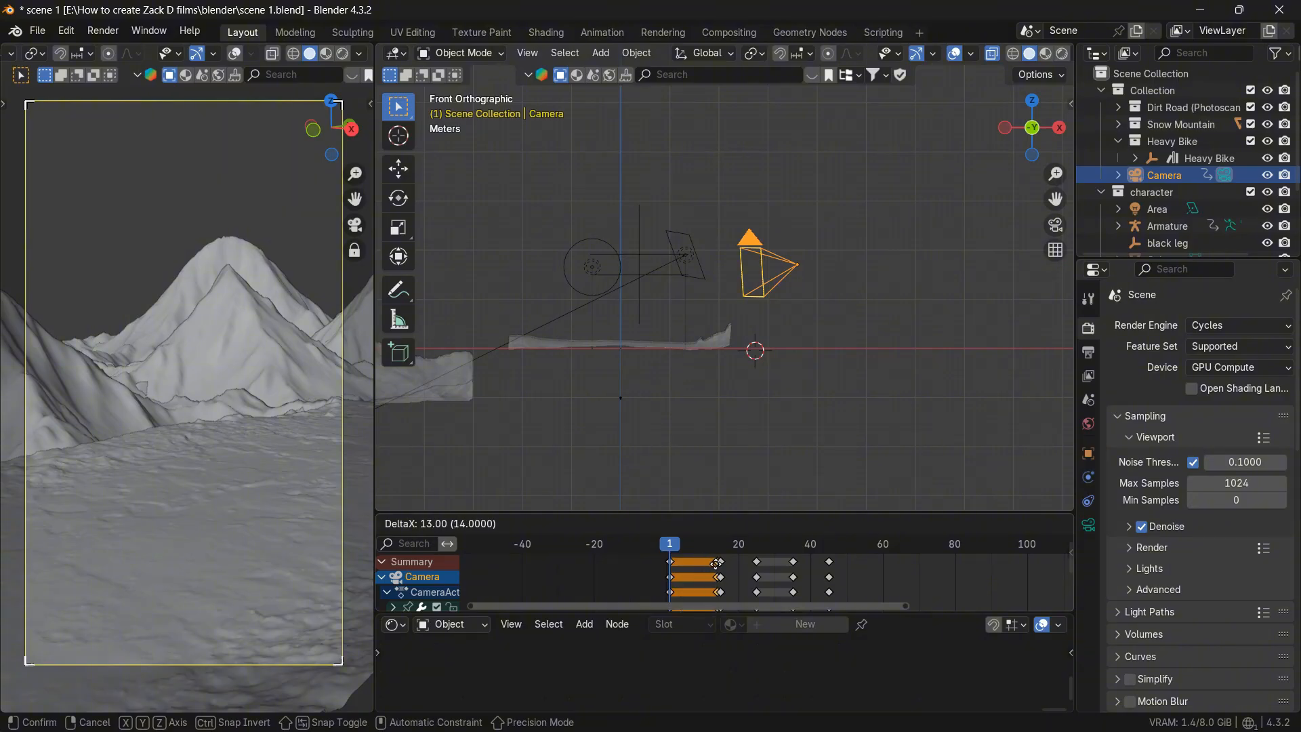
left_click(720, 569)
left_click(744, 525)
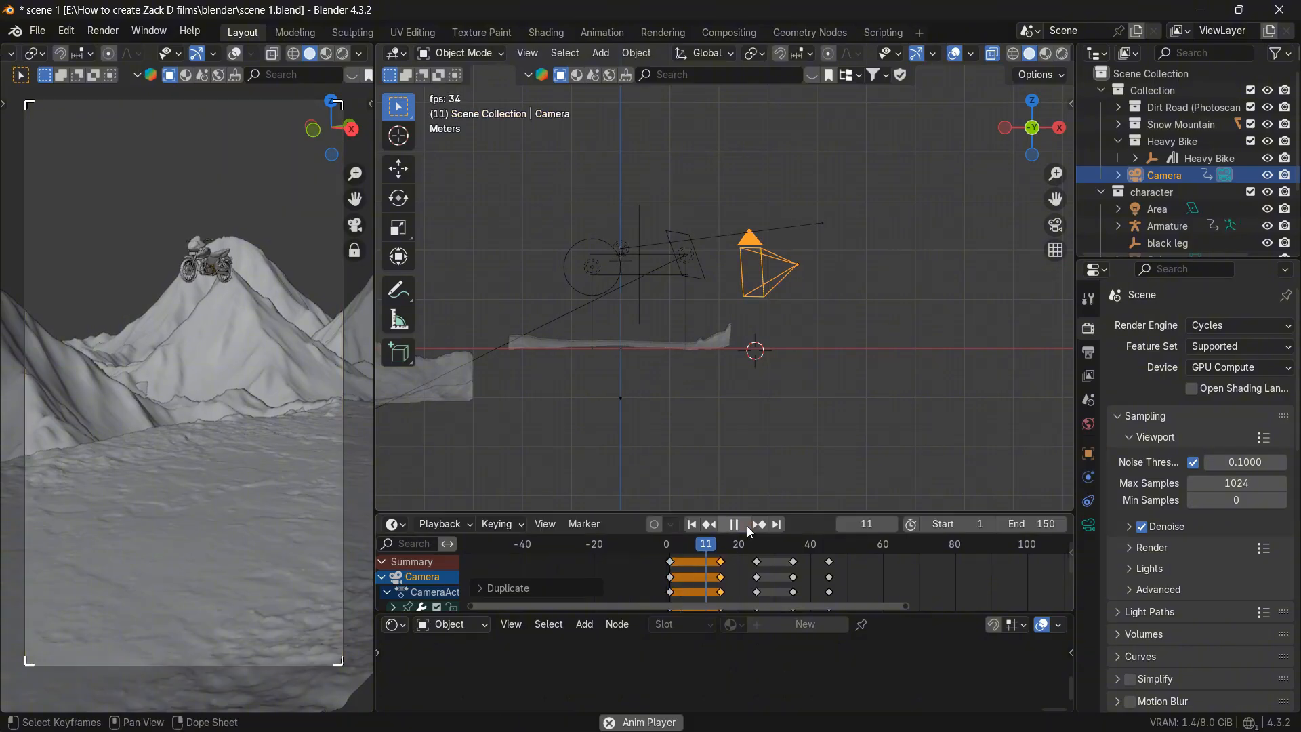
mouse_move(748, 550)
left_mouse_down()
mouse_move(728, 546)
mouse_move(756, 546)
left_mouse_up()
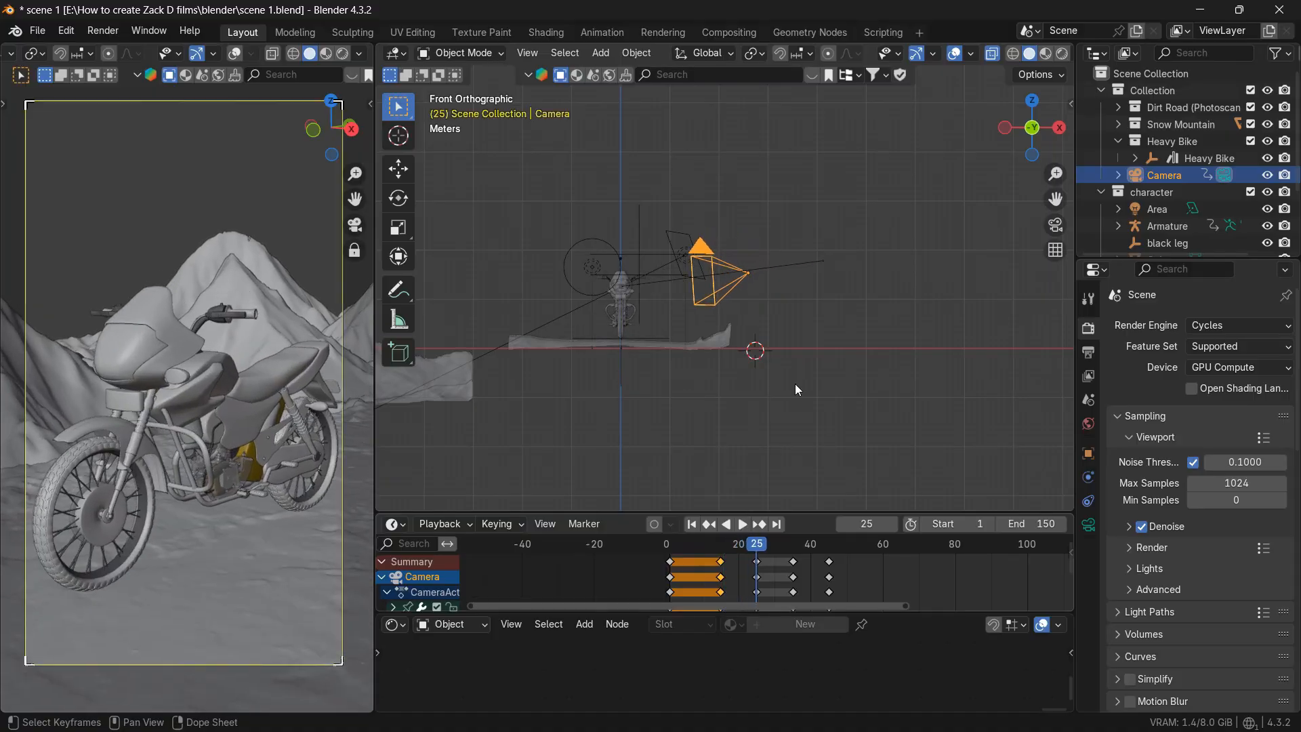
key("g")
key("z")
key("z")
right_click(808, 366)
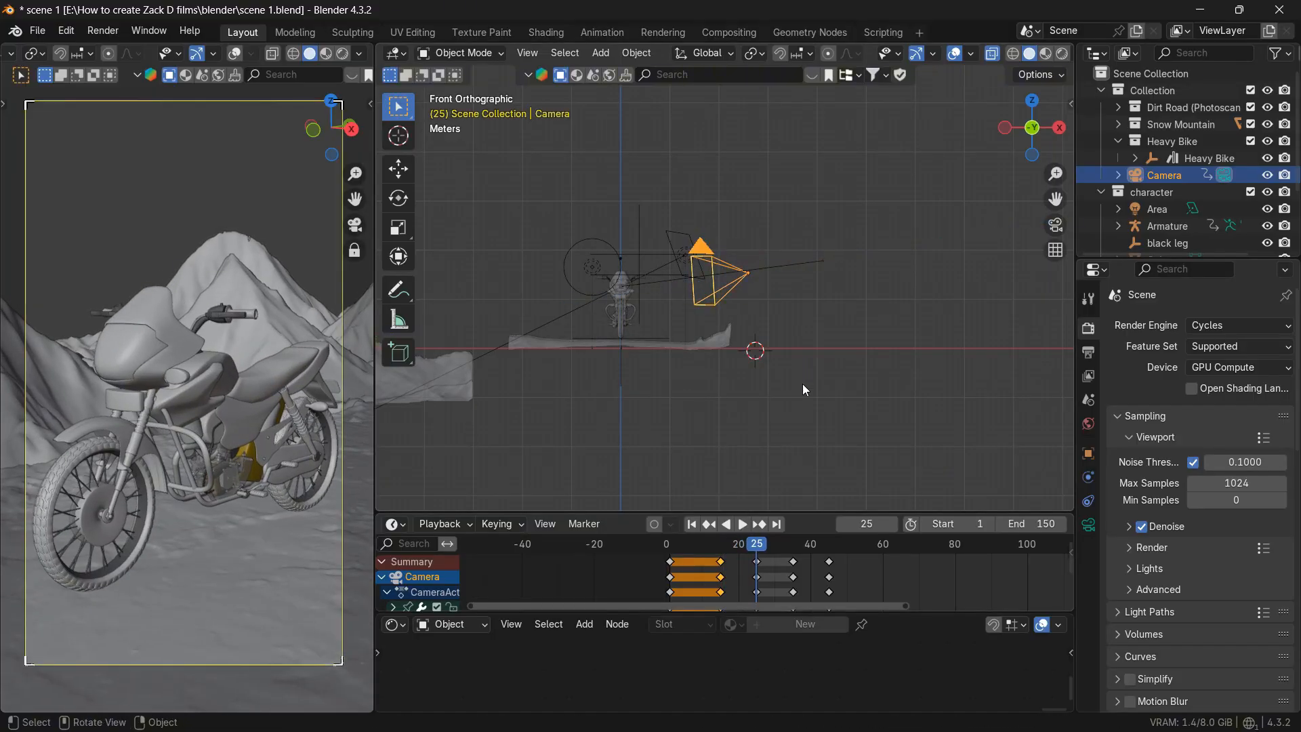
- At frame 25, pull the camera back along its local Z axis in two moves and insert a keyframe
key("g")
key("z")
key("z")
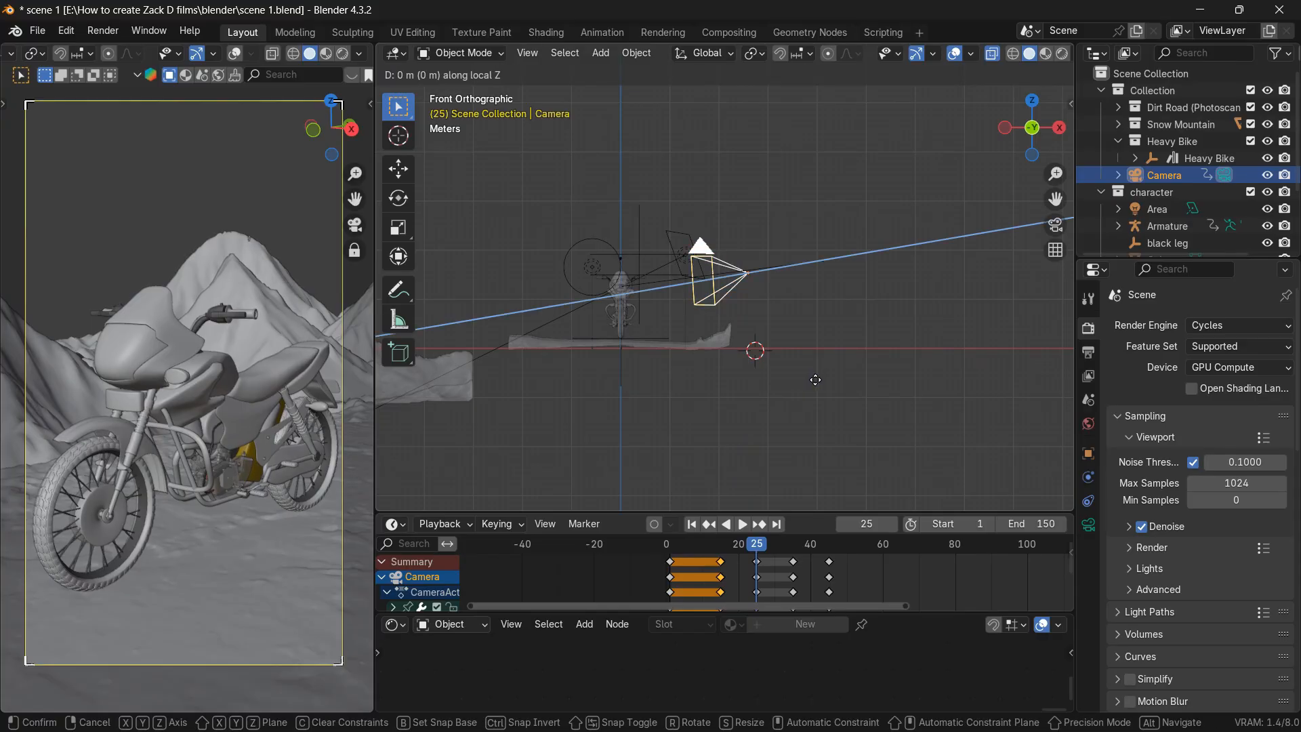
left_click(831, 379)
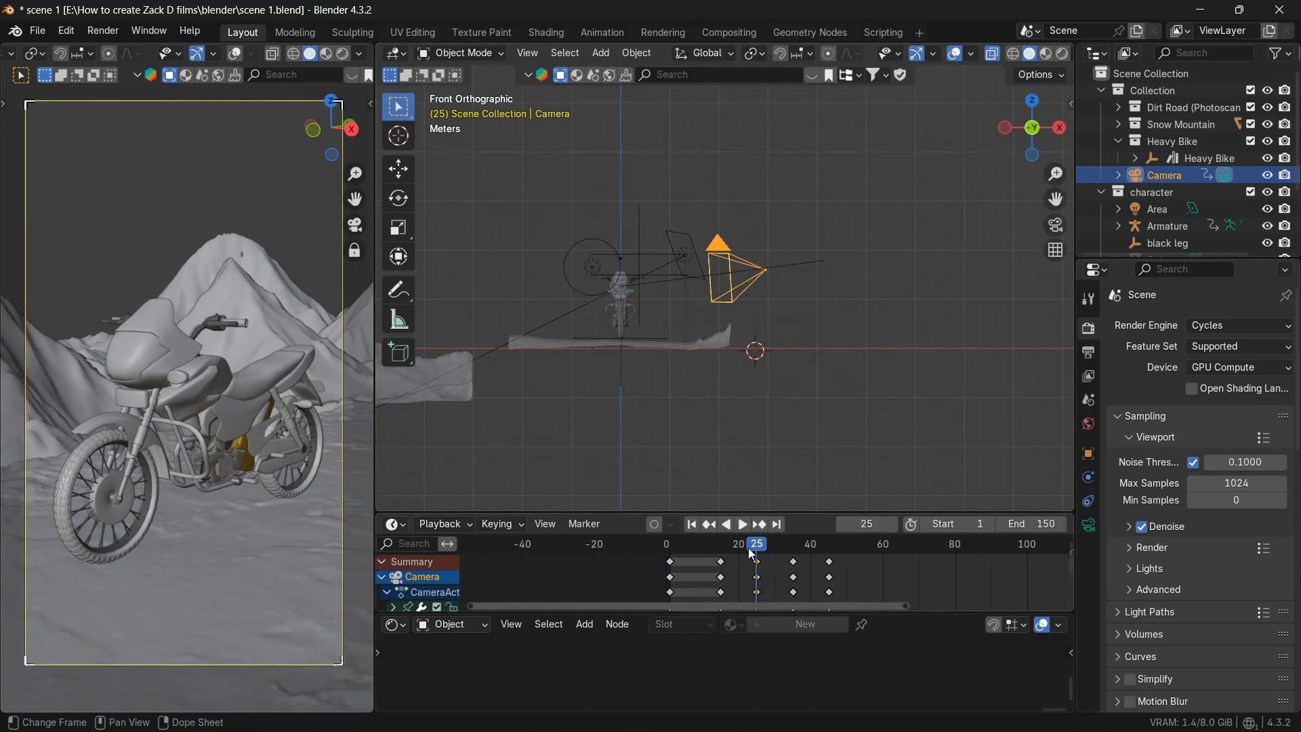
mouse_move(750, 545)
left_mouse_down()
mouse_move(736, 546)
mouse_move(757, 544)
left_mouse_up()
key("h")
key("alt+h")
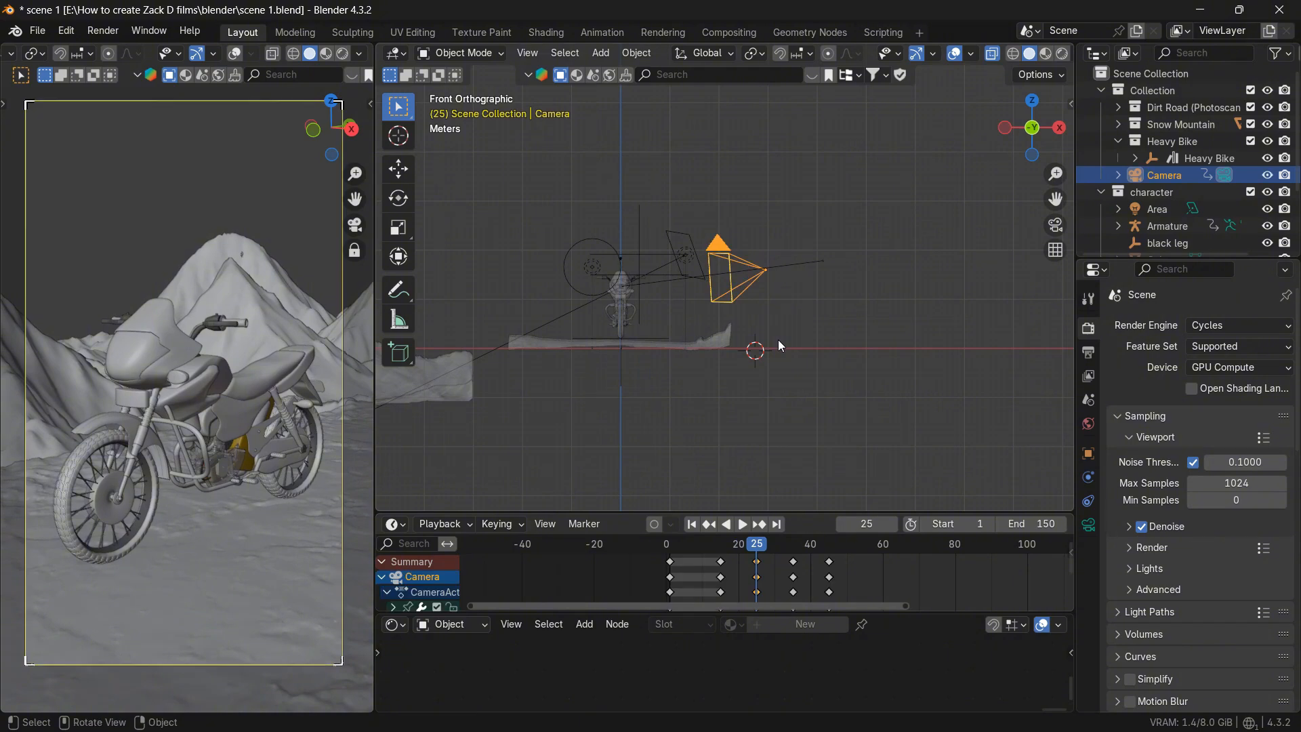
key("g")
key("z")
key("z")
left_click(789, 342)
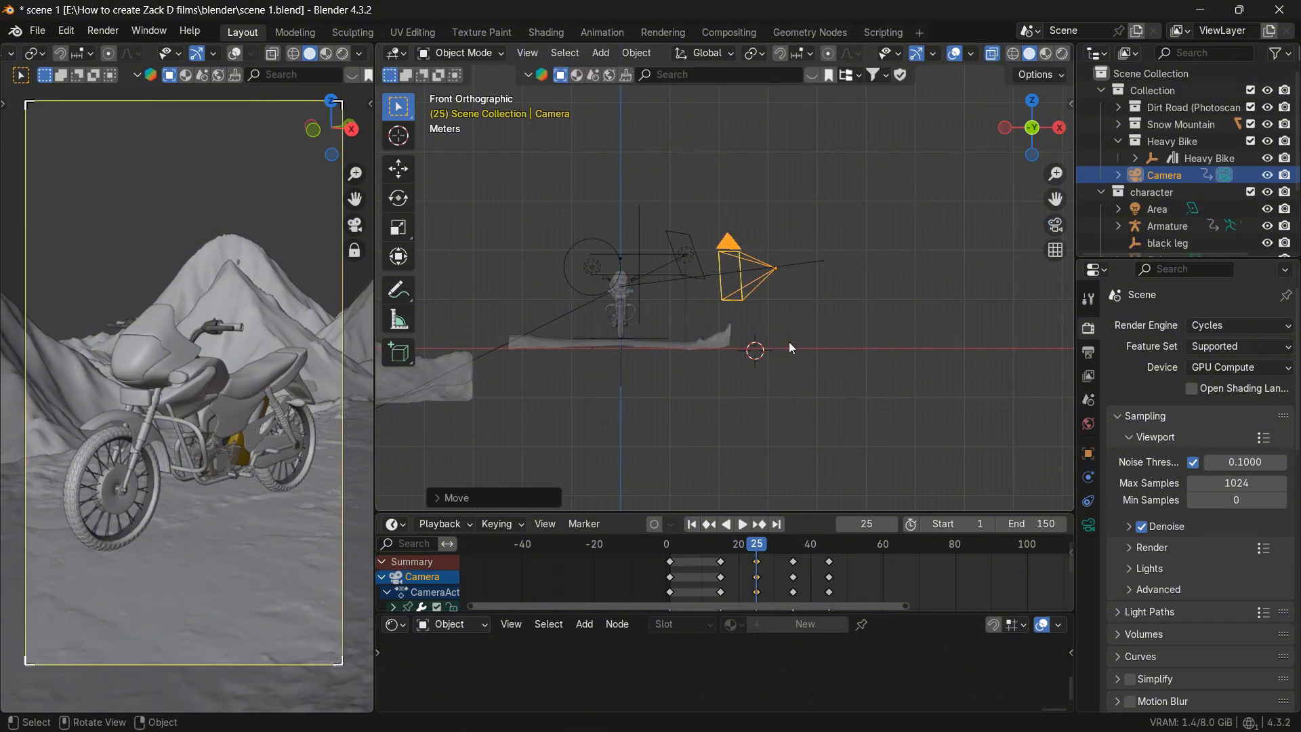
- Play the animation from the start and place a duplicate of the camera's frame 25 keyframe at frame 35
left_click(692, 523)
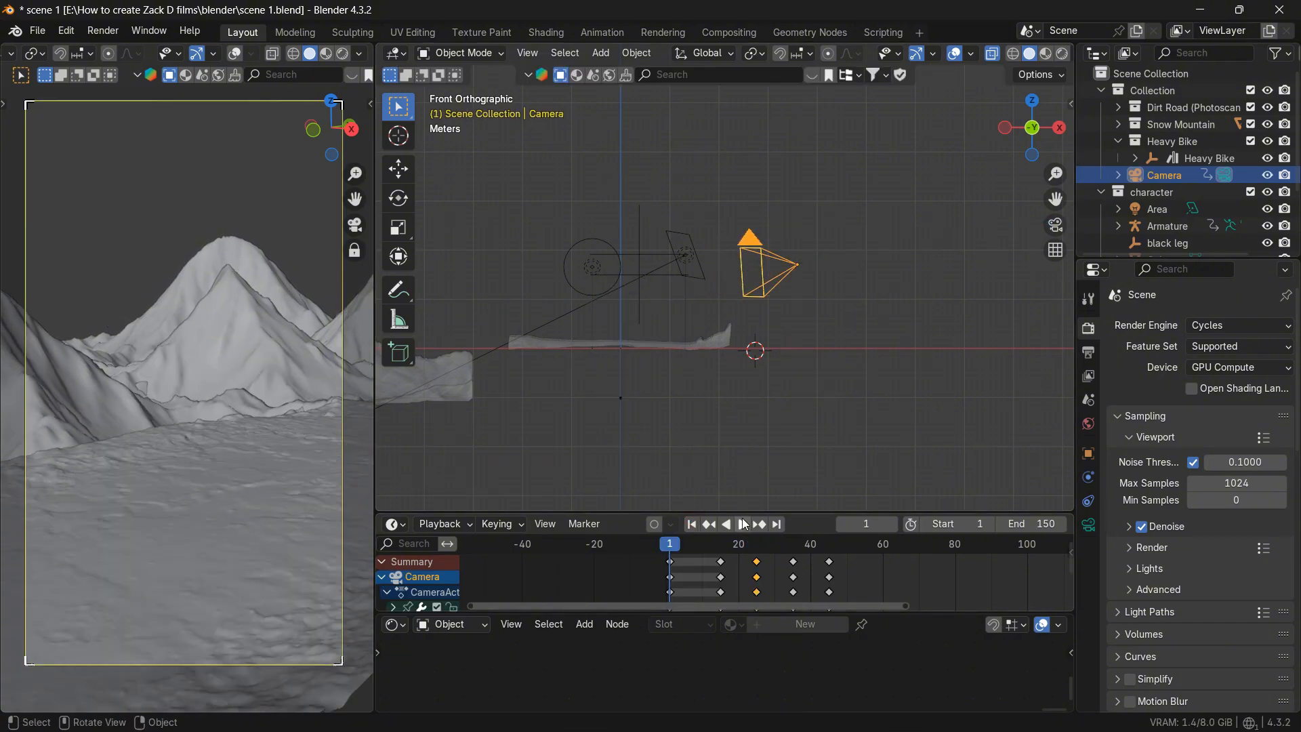
left_click(743, 523)
left_click(745, 523)
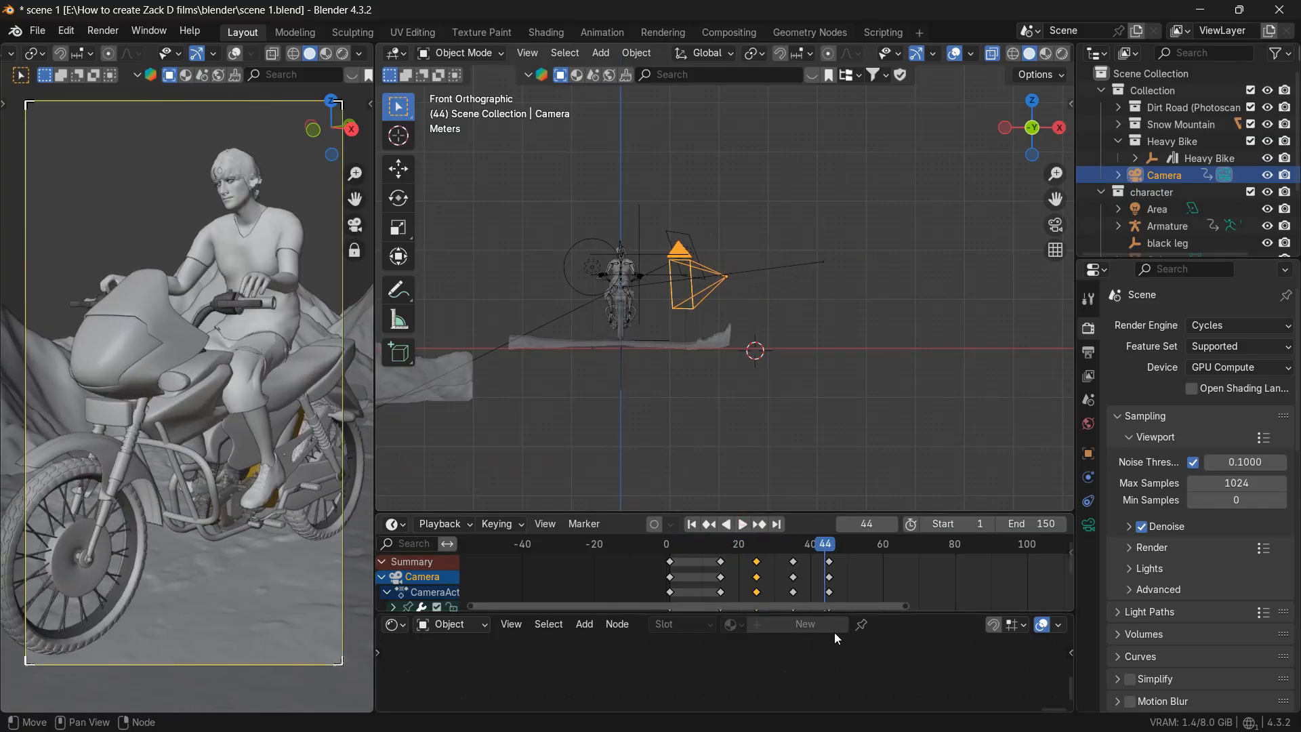
key("shift+d")
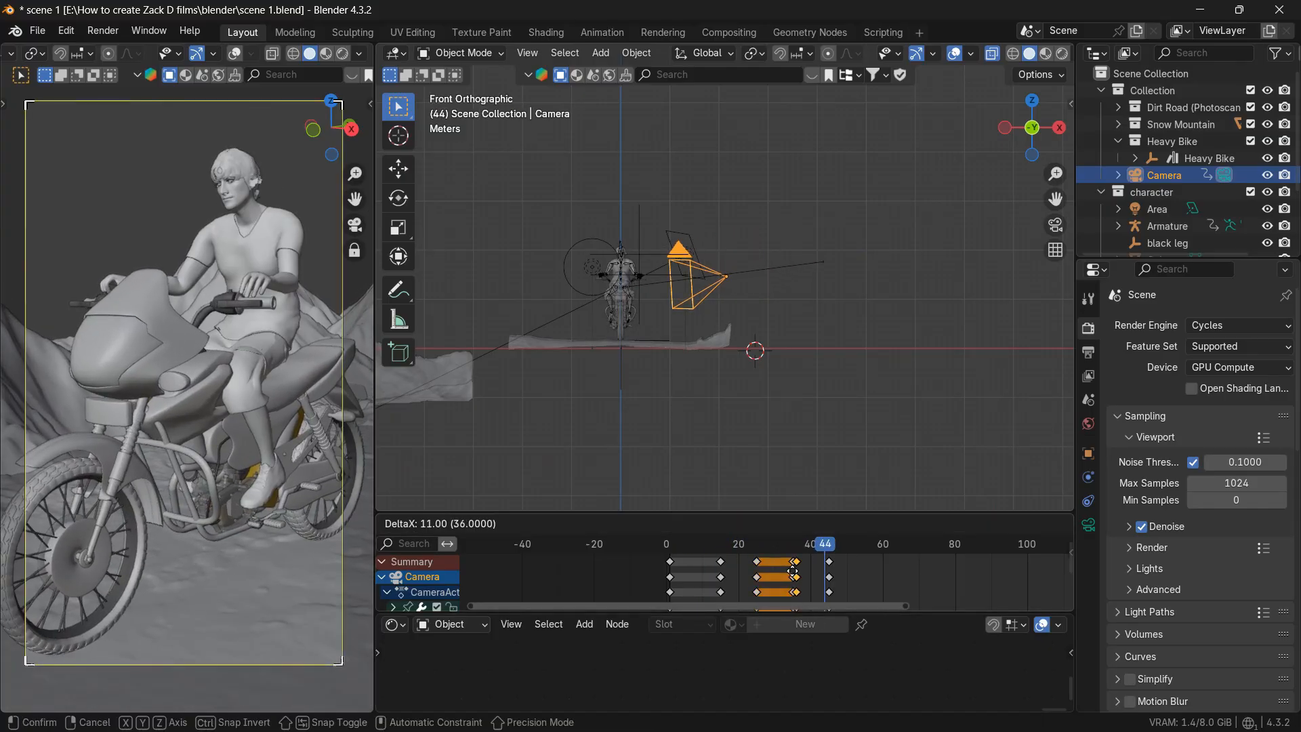
left_click(794, 576)
- At frame 45, pull the camera slightly back along its local Z axis, insert a keyframe and play the animation from the start
left_click(759, 524)
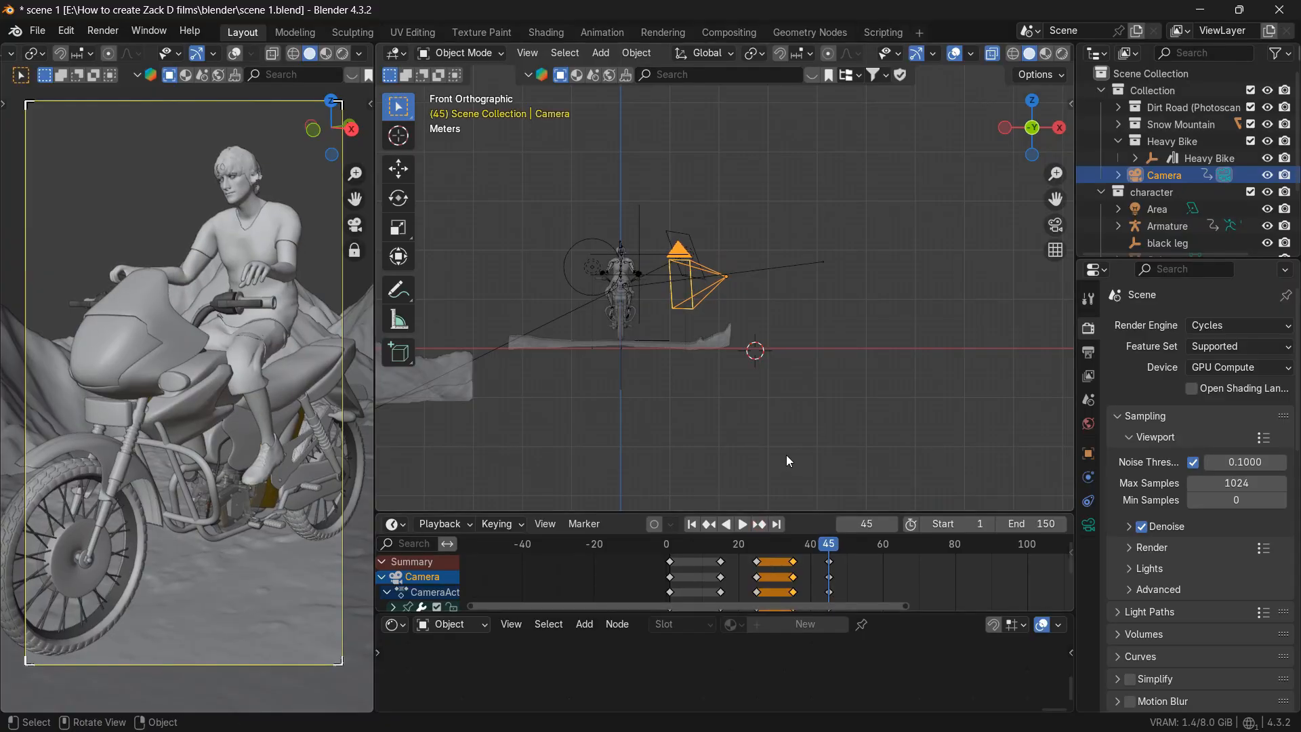
key("g")
key("z")
key("z")
left_click(794, 455)
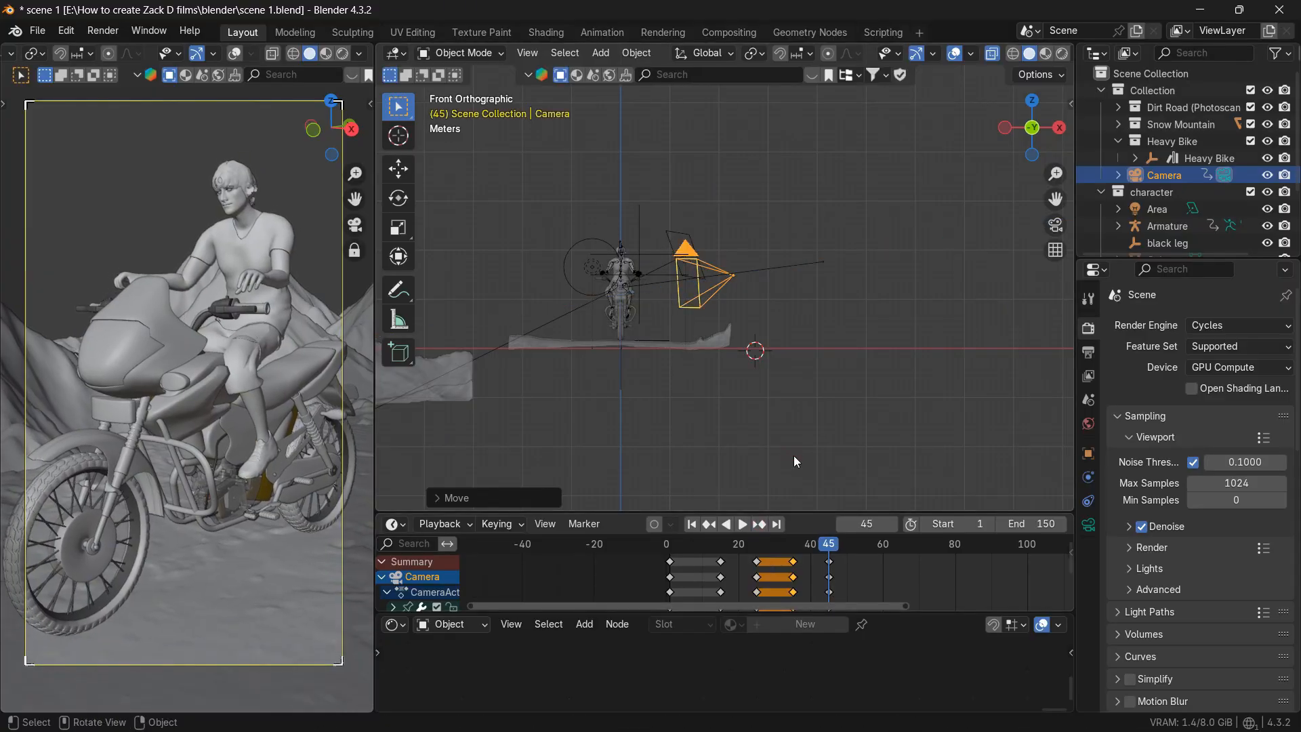
key("i")
left_click(692, 523)
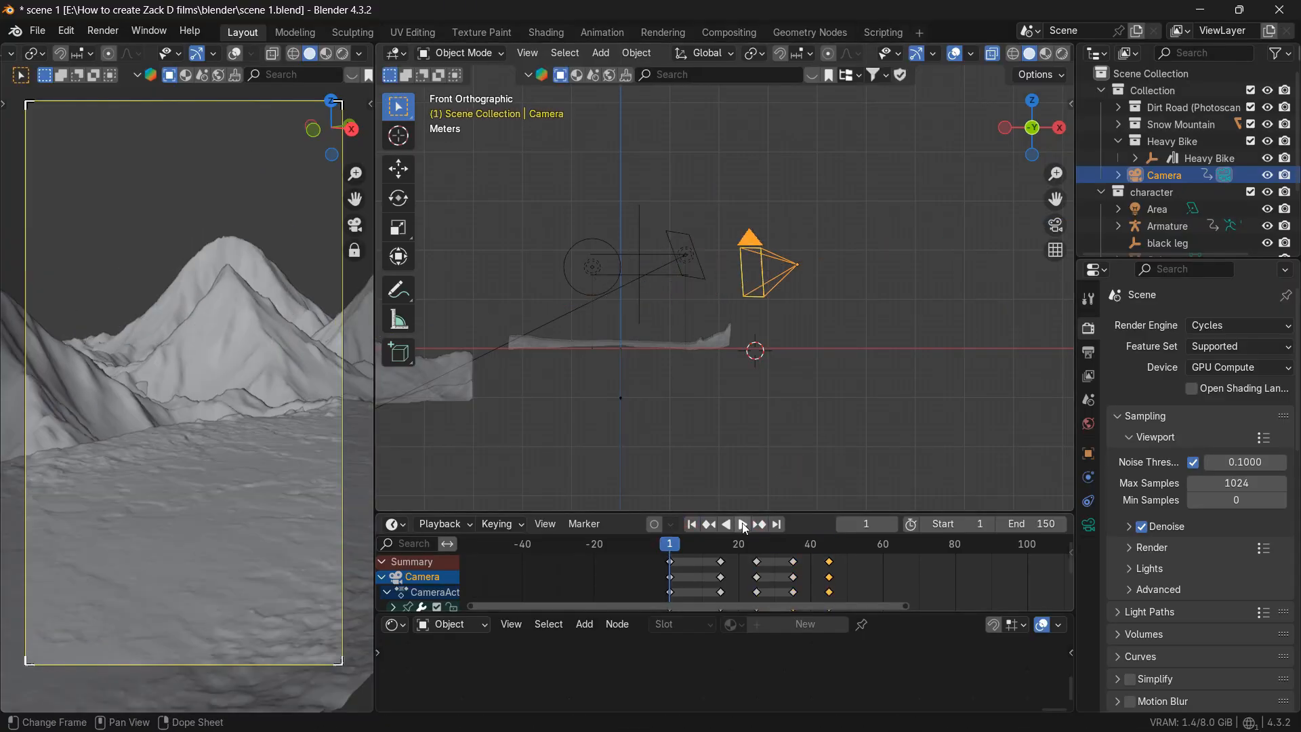
left_click(742, 524)
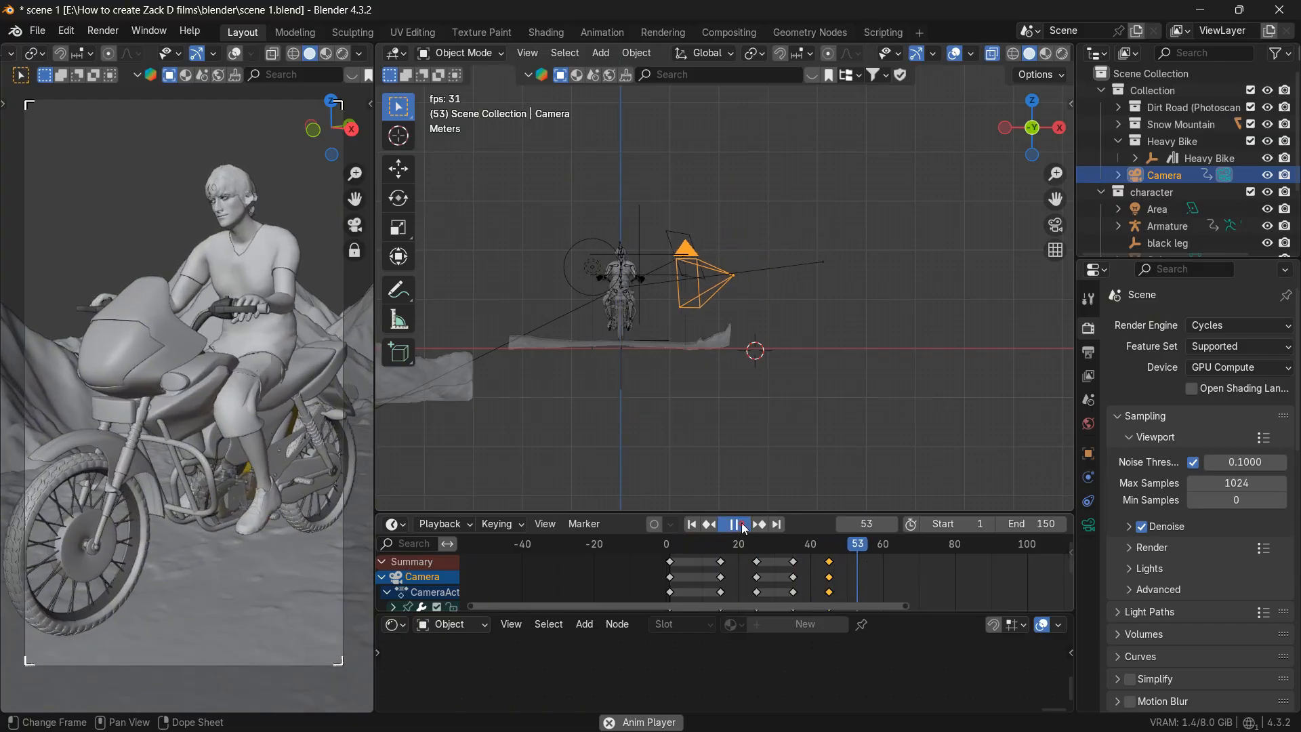
left_click(741, 524)
- Mark the camera's frame 15 position with the 3D cursor, and keyframe the camera about 0.25 m farther back along local Z at frame 25
left_click_drag(853, 544, 722, 550)
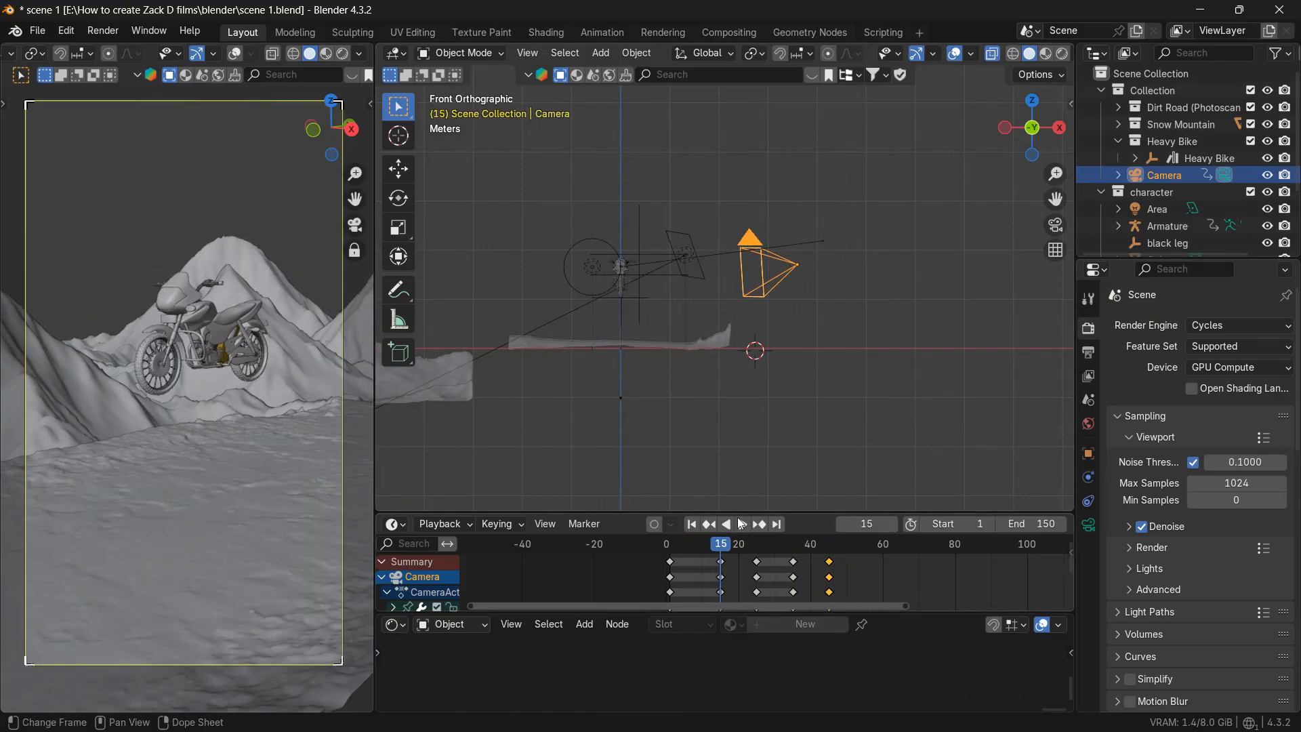
right_click(797, 266, "shift")
left_click_drag(724, 547, 758, 531)
key("g")
key("z")
key("z")
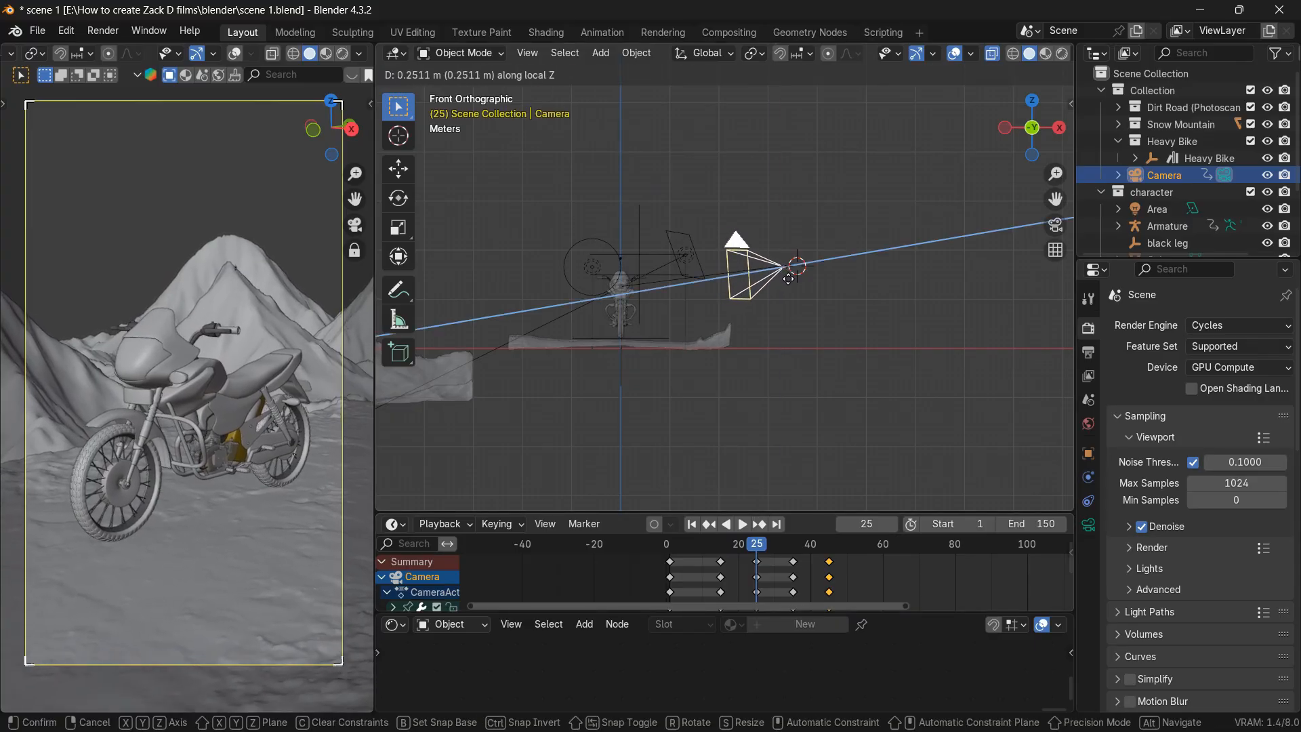
left_click(789, 280)
key("i")
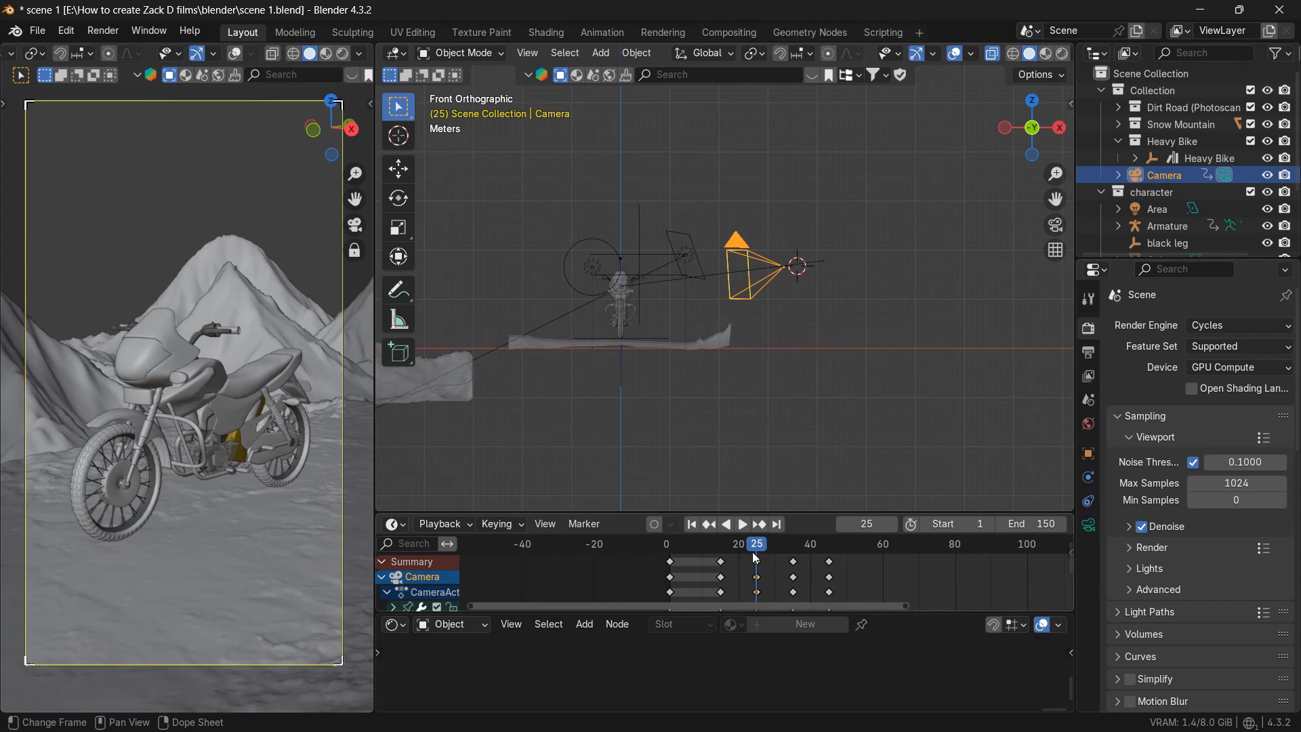
- Place a duplicate of the camera's updated frame 25 keyframe at frame 35 and play the animation
key("shift+d")
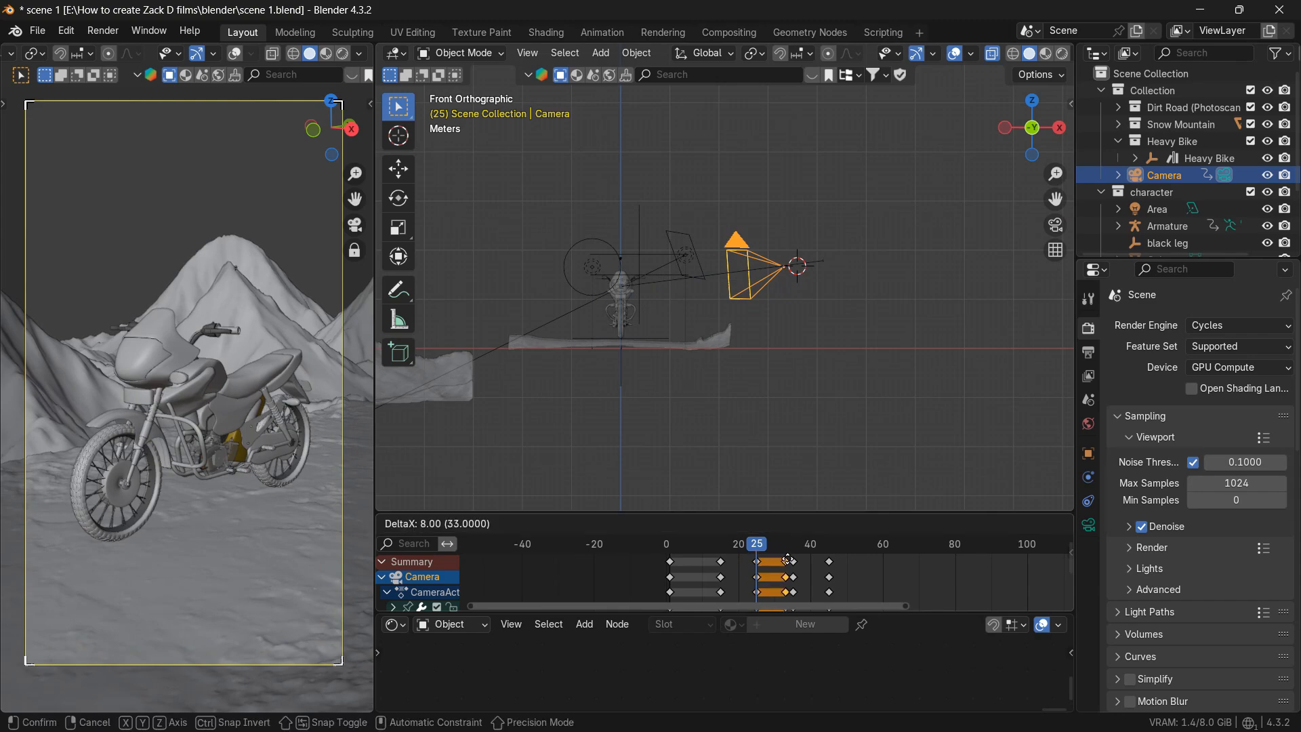
left_click(786, 559)
key("space")
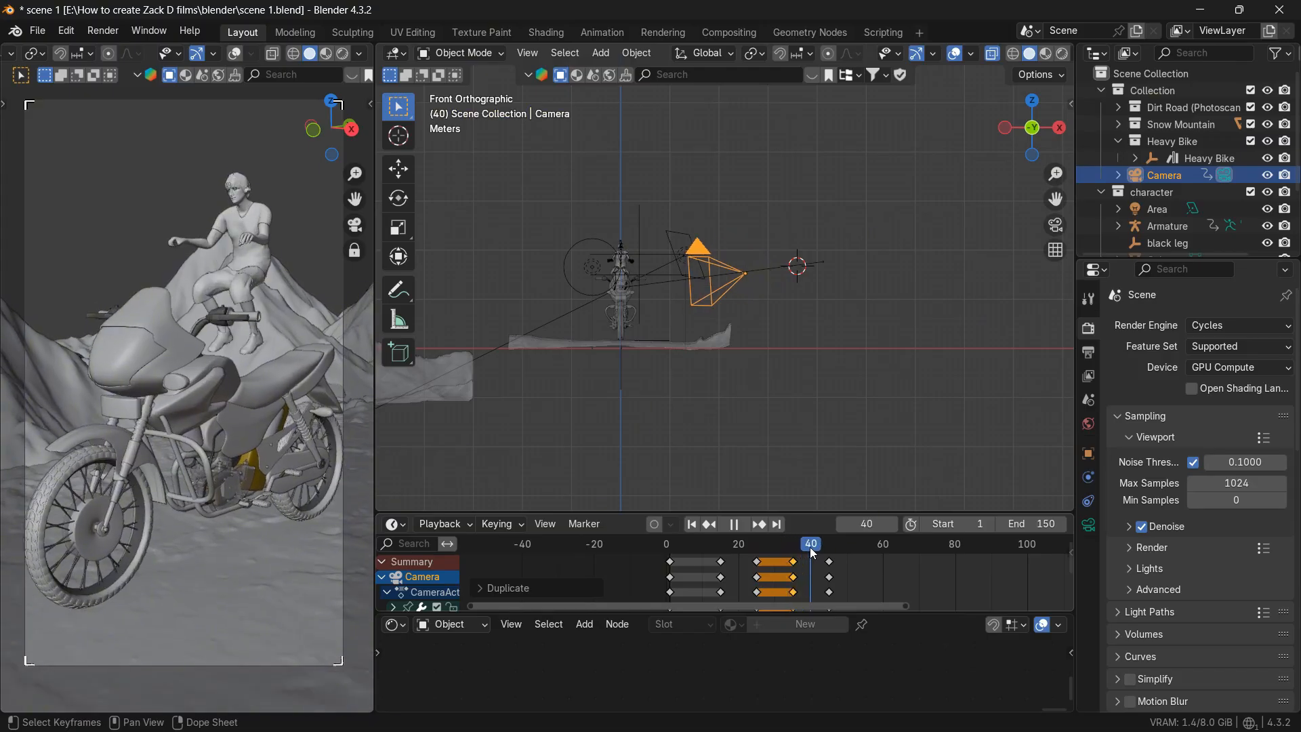
- Mark the camera's frame 35 position with the 3D cursor, and keyframe the camera farther back along local Z at frame 45
left_click_drag(813, 552, 794, 547)
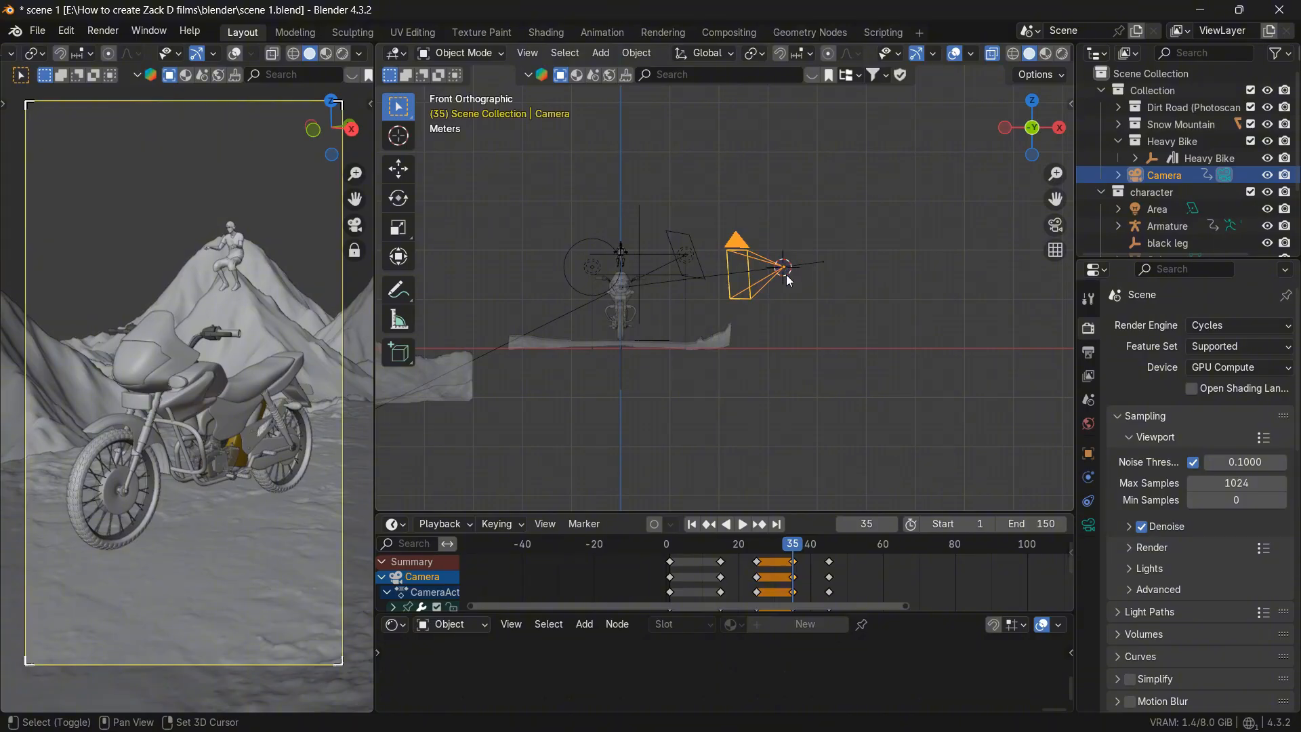
left_click(760, 525)
key("g")
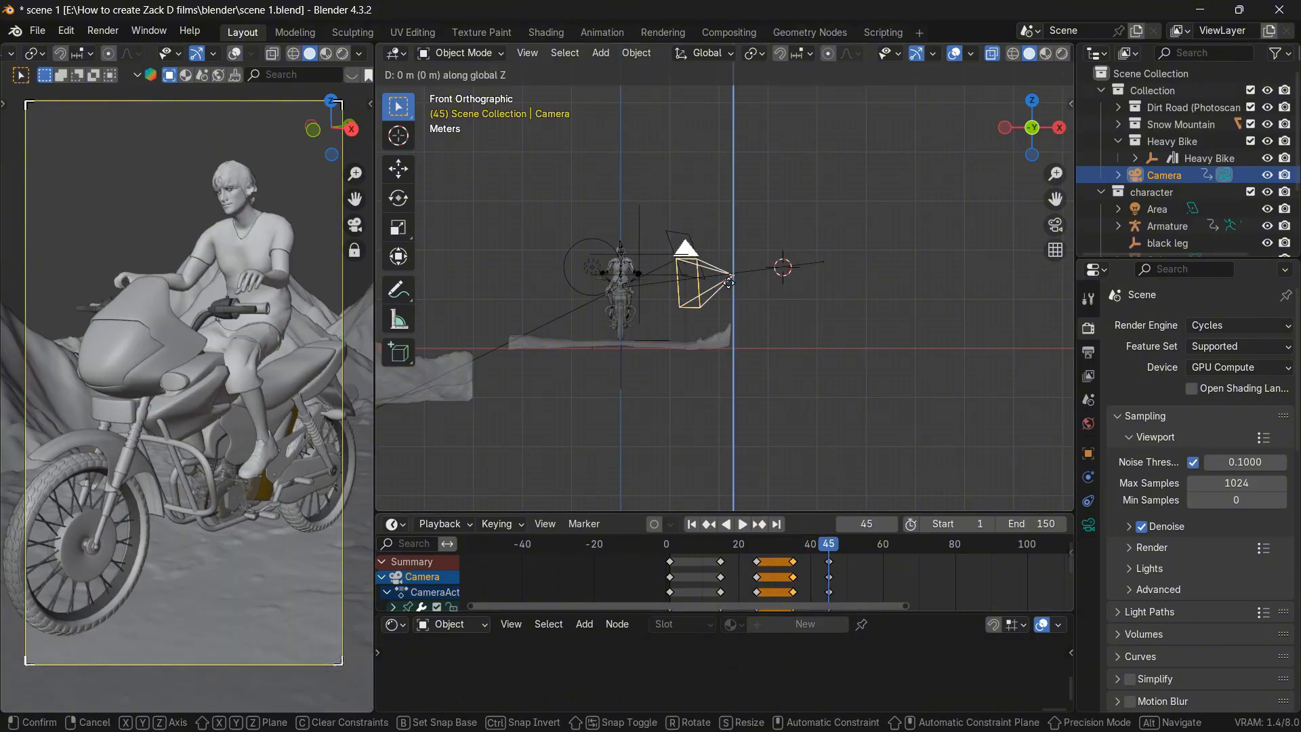
key("z")
key("z")
left_click(766, 287)
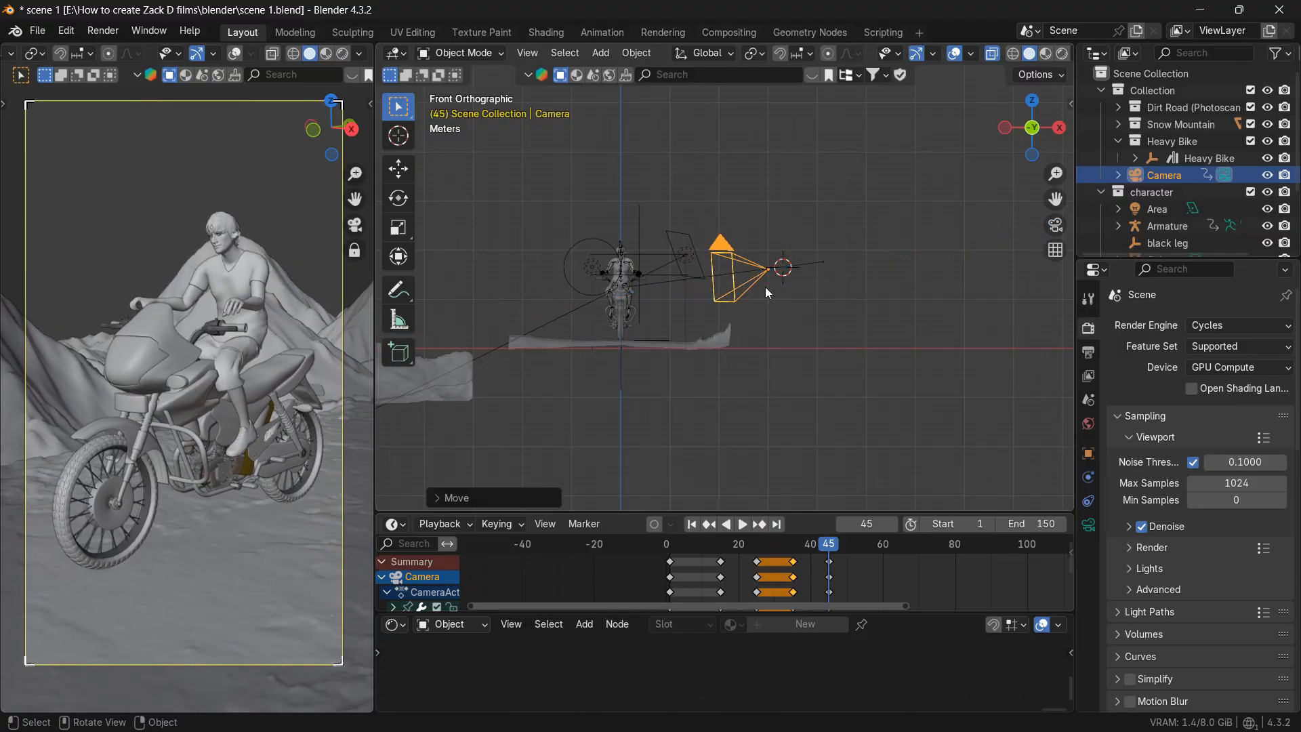
- Play the animation from the start and scrub through the remaining frames to frame 149
left_click(691, 524)
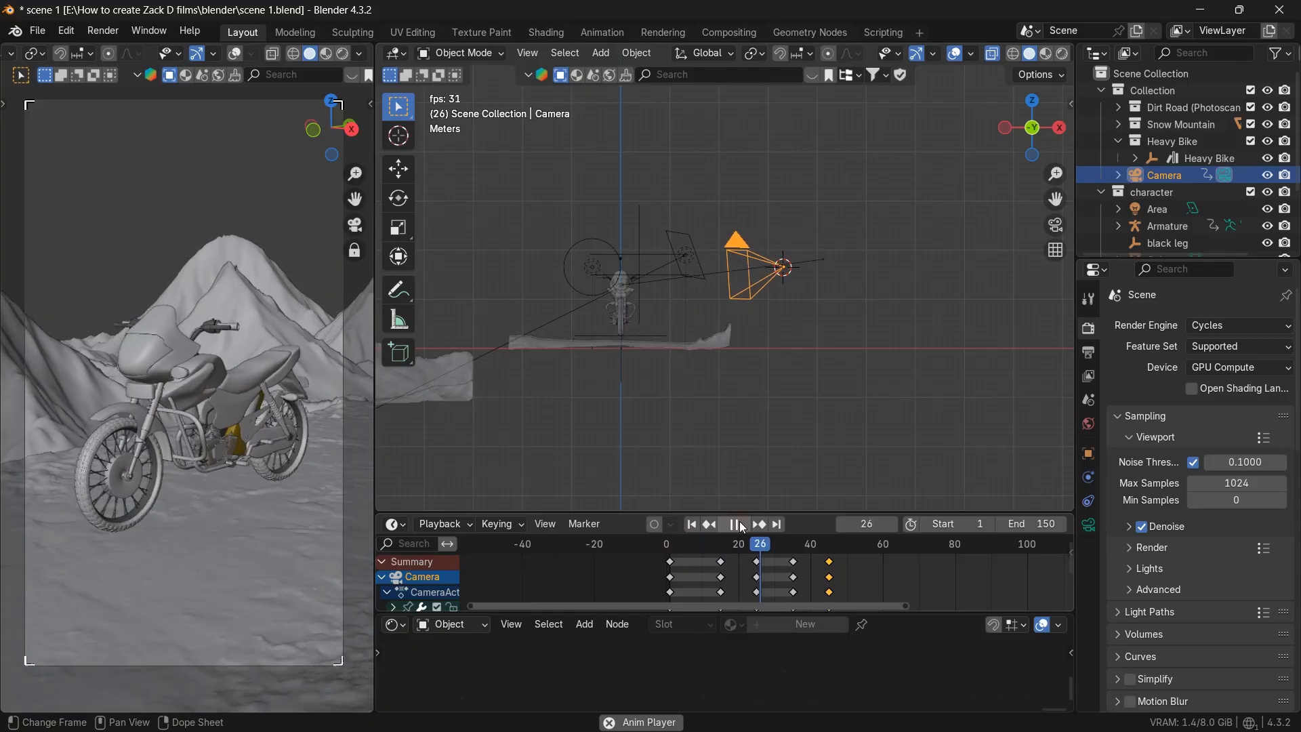
key("space")
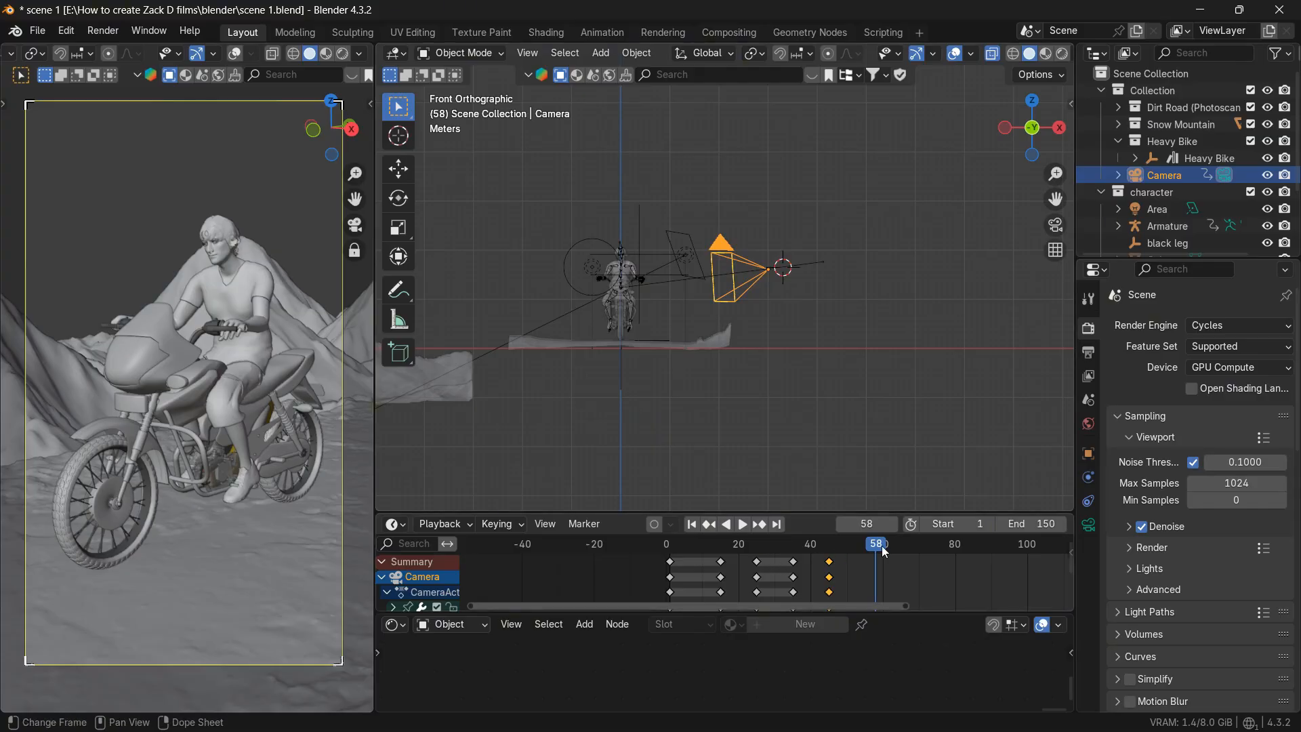
scroll(877, 560, "down", 4)
middle_click_drag(863, 561, 777, 557)
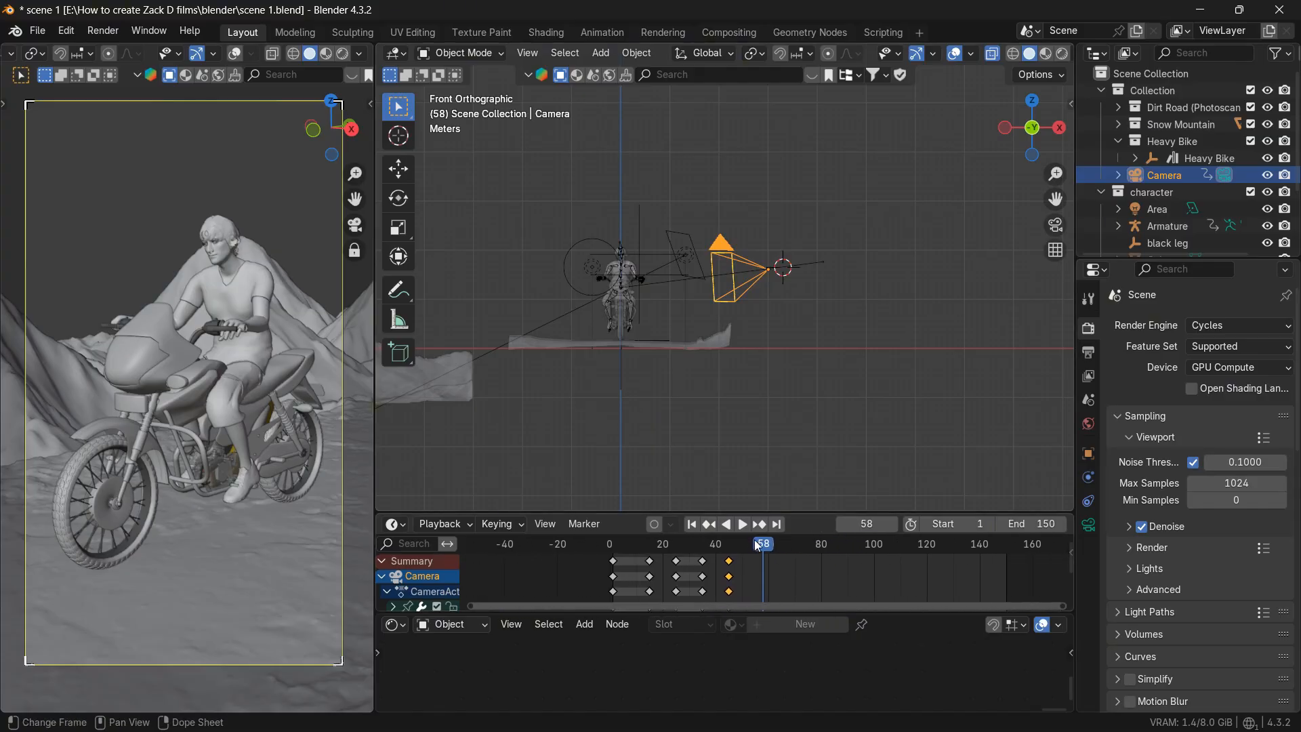
left_click_drag(814, 545, 1004, 555)
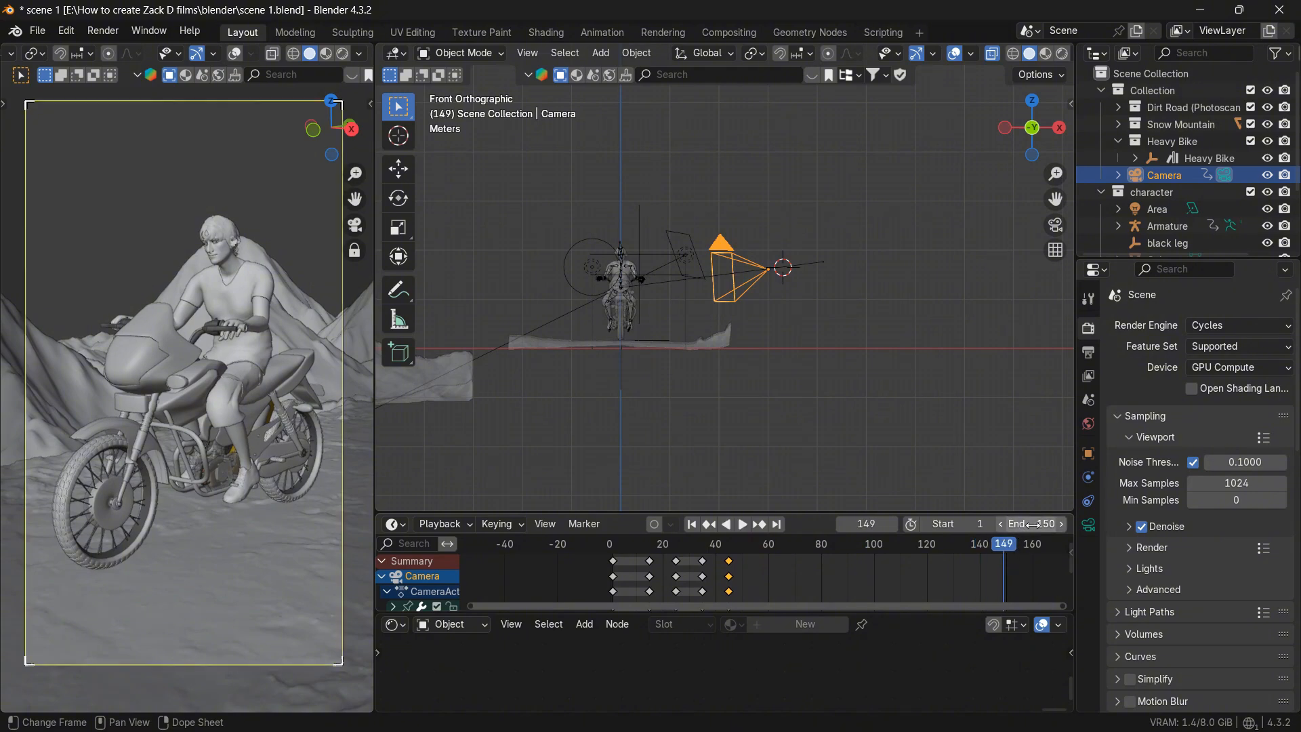
- Set the scene's end frame to 130 and play the animation
left_click(1032, 524)
type("130")
key("Return")
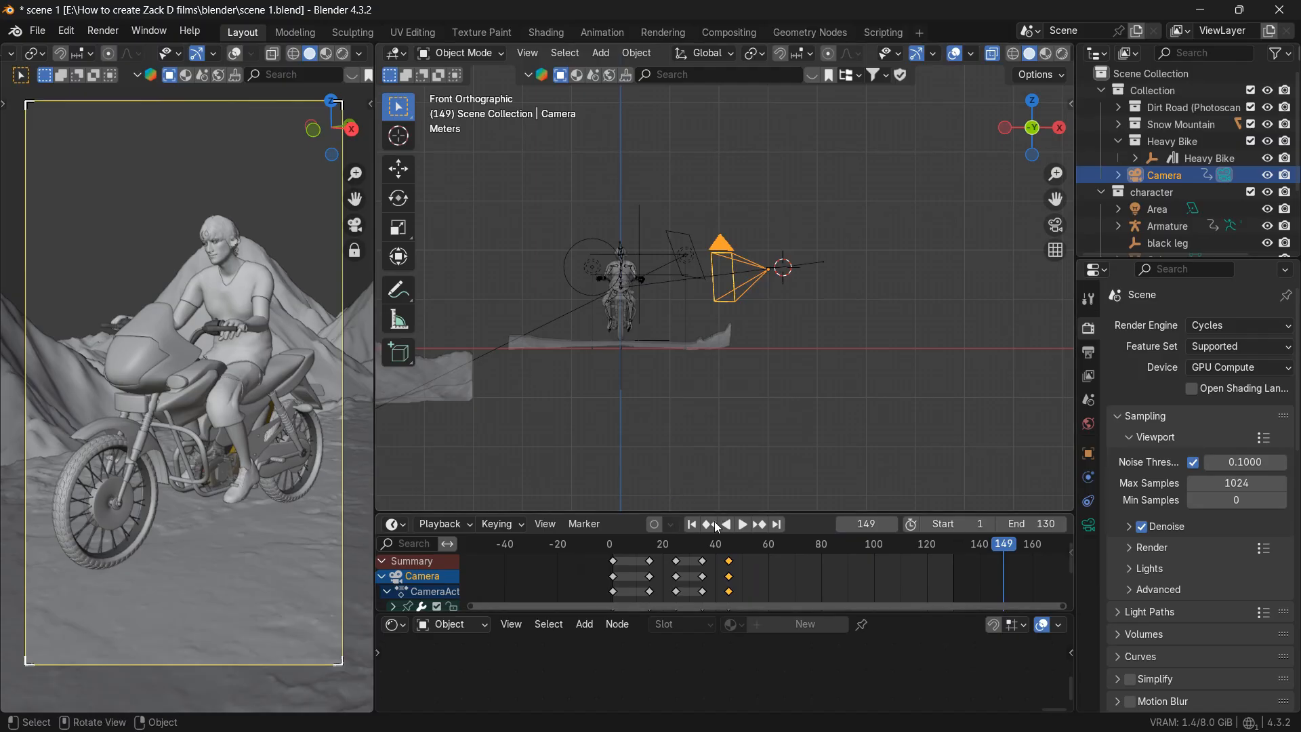
left_click(743, 524)
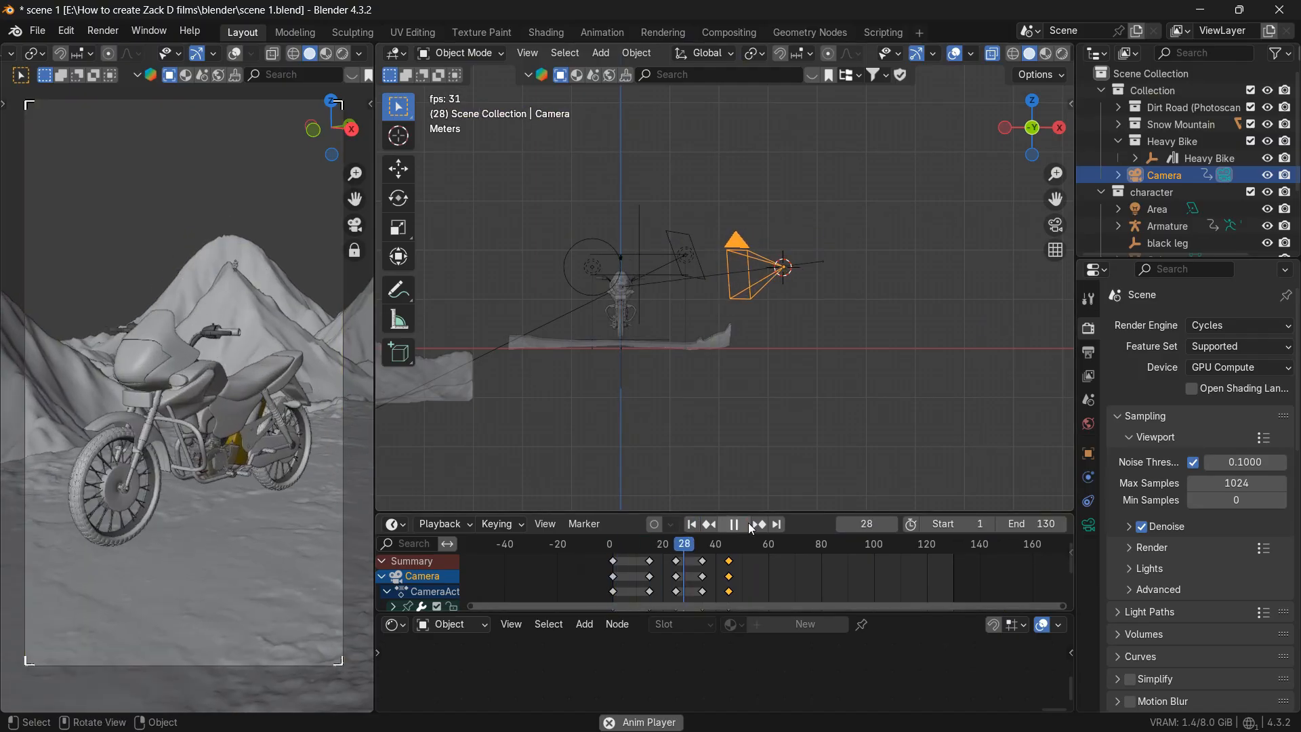
left_click(747, 523)
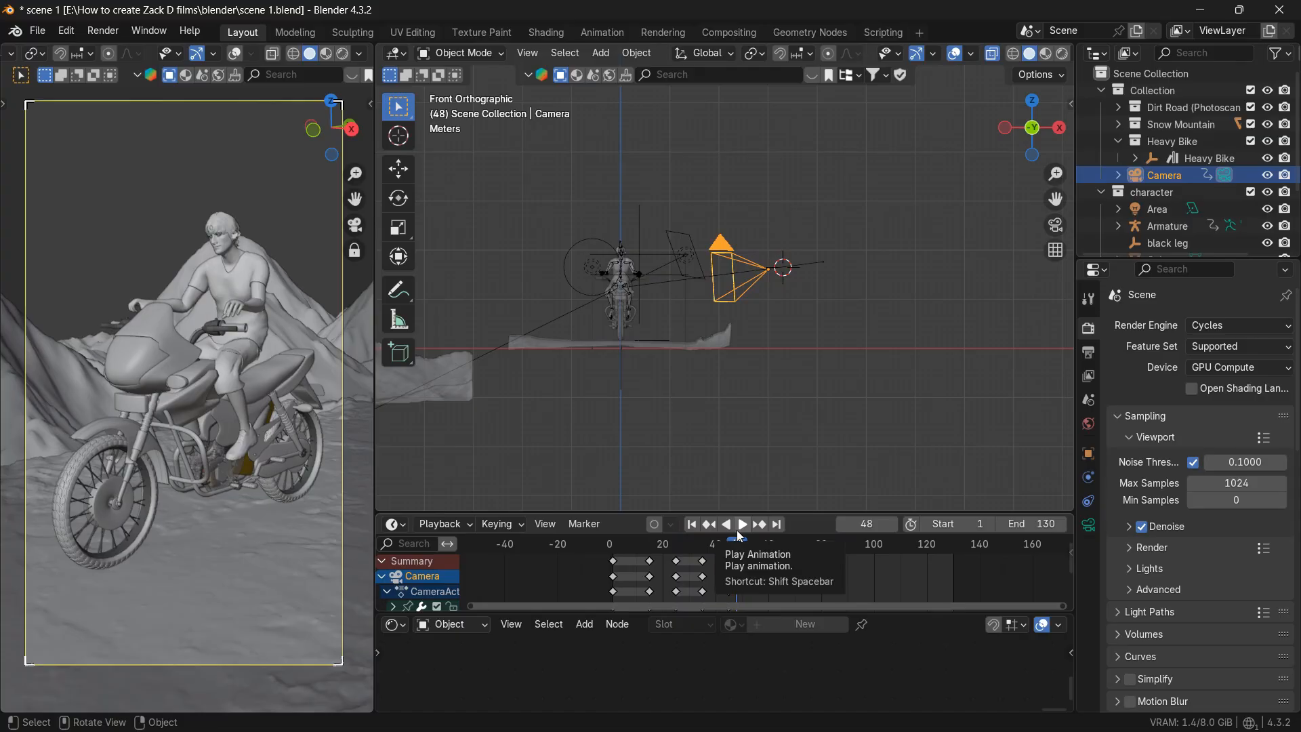
left_click(741, 525)
key("space")
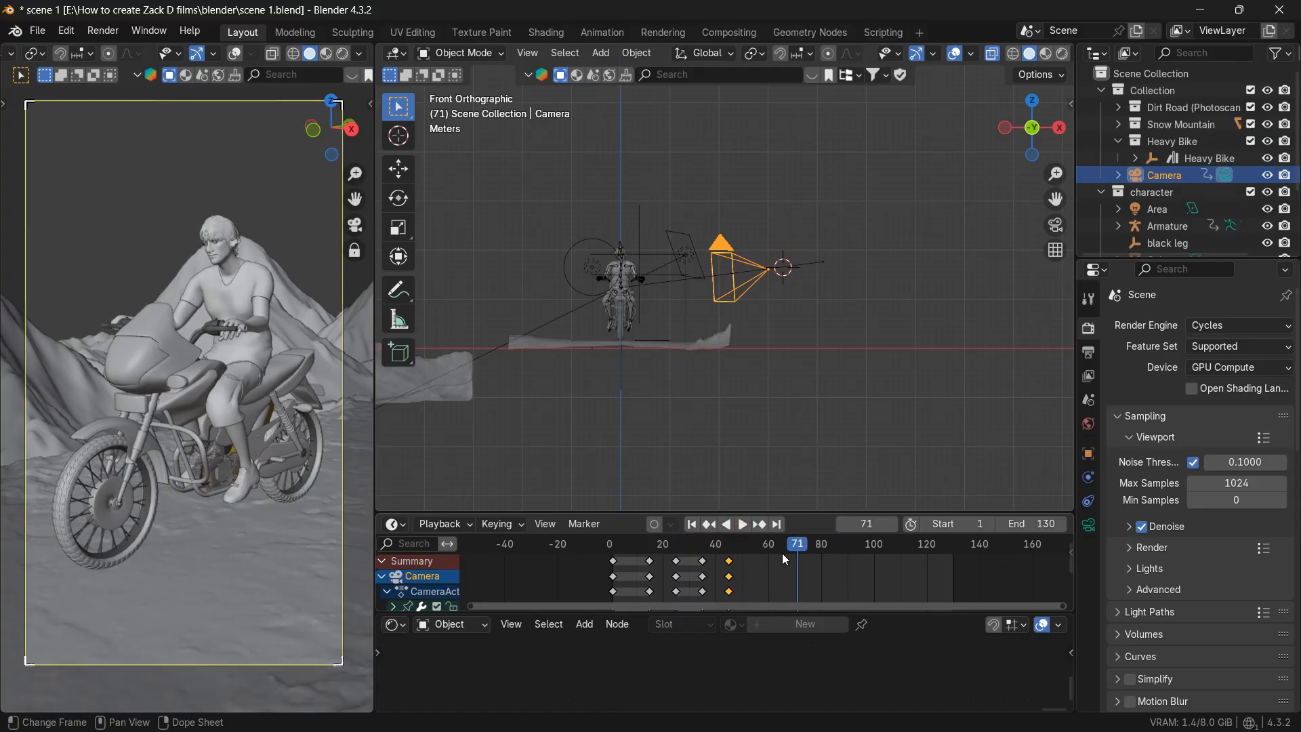
- Scrub back to frame 45 and set the current frame to 55
left_click_drag(789, 544, 729, 566)
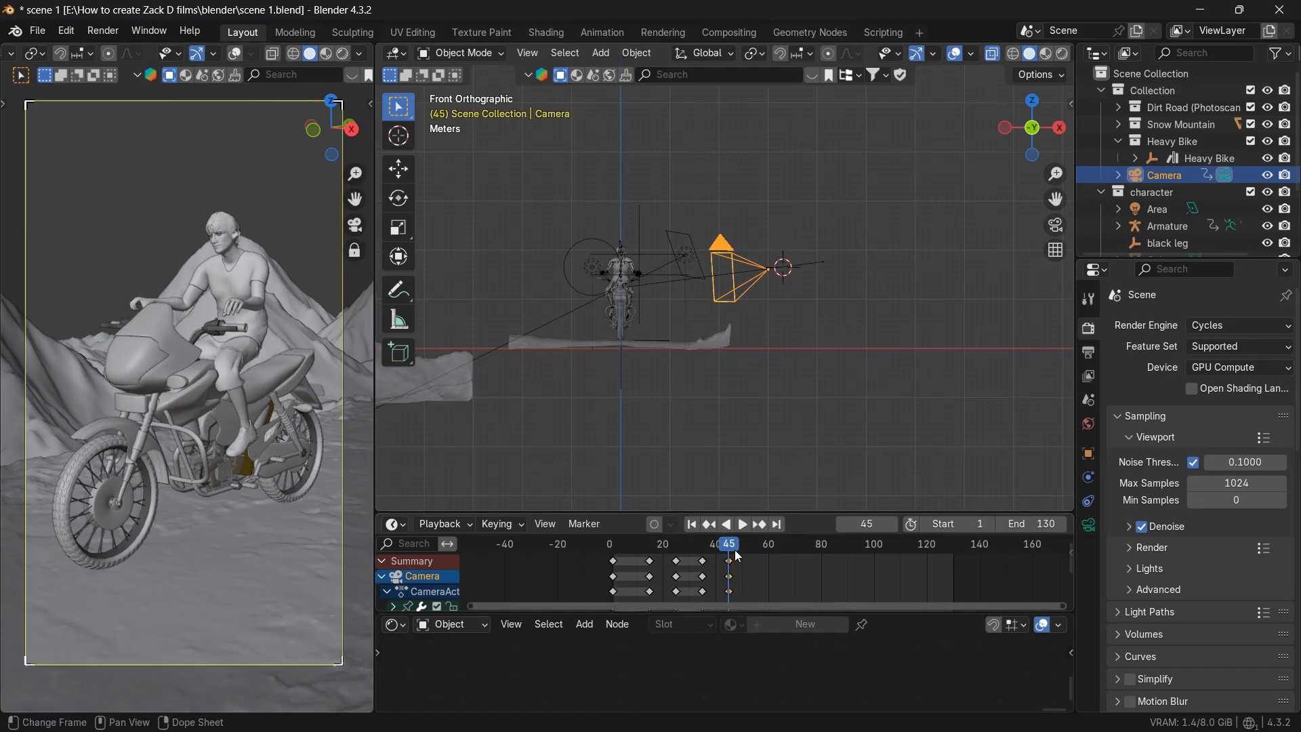
mouse_move(734, 550)
left_mouse_down()
mouse_move(683, 548)
mouse_move(770, 549)
mouse_move(756, 549)
left_mouse_up()
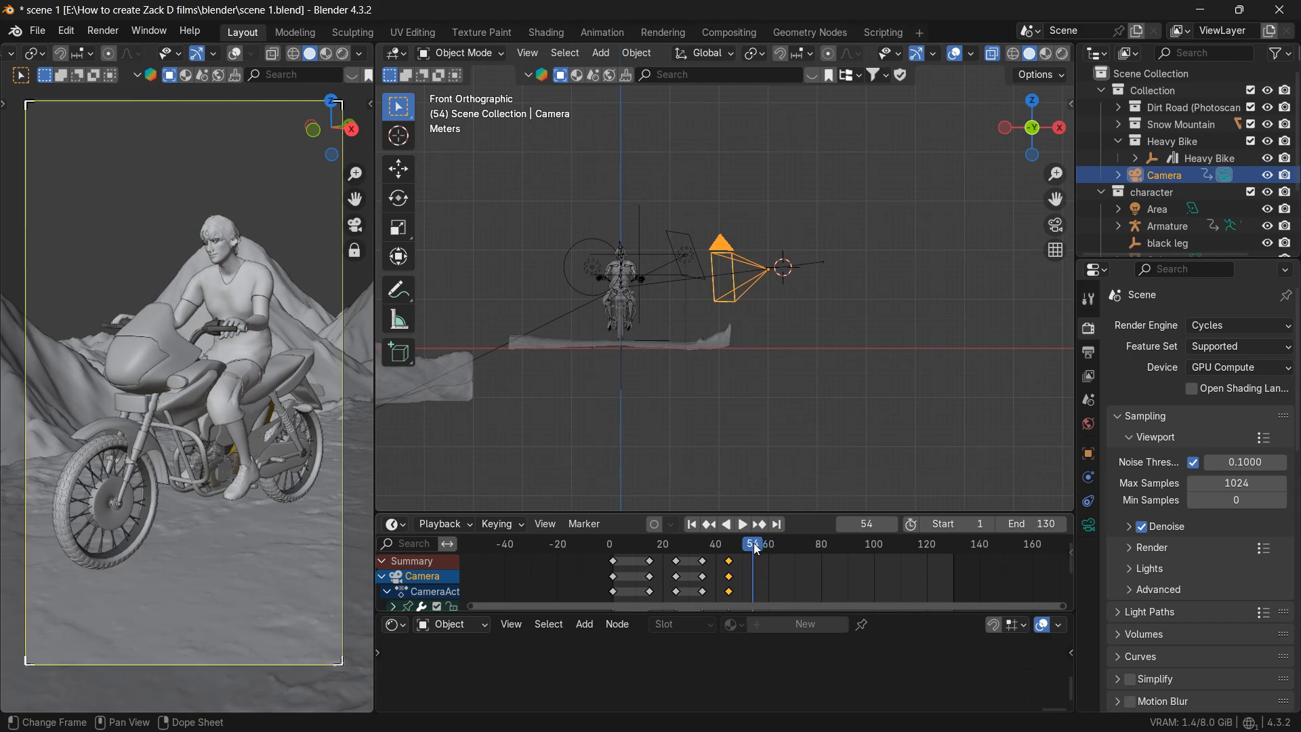
left_click(892, 524)
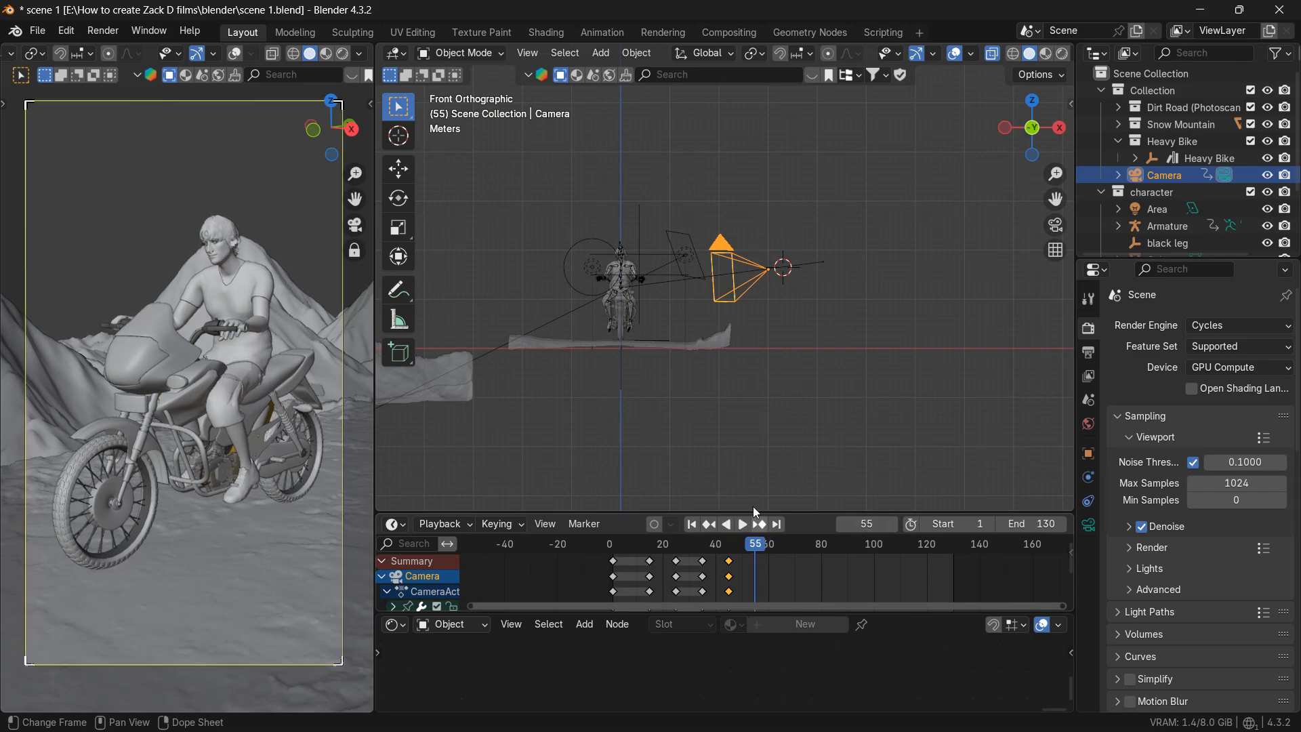
- Add a plain axes empty at the 3D cursor beneath the bike and scale it up well beyond the bike's size
left_click(1059, 127)
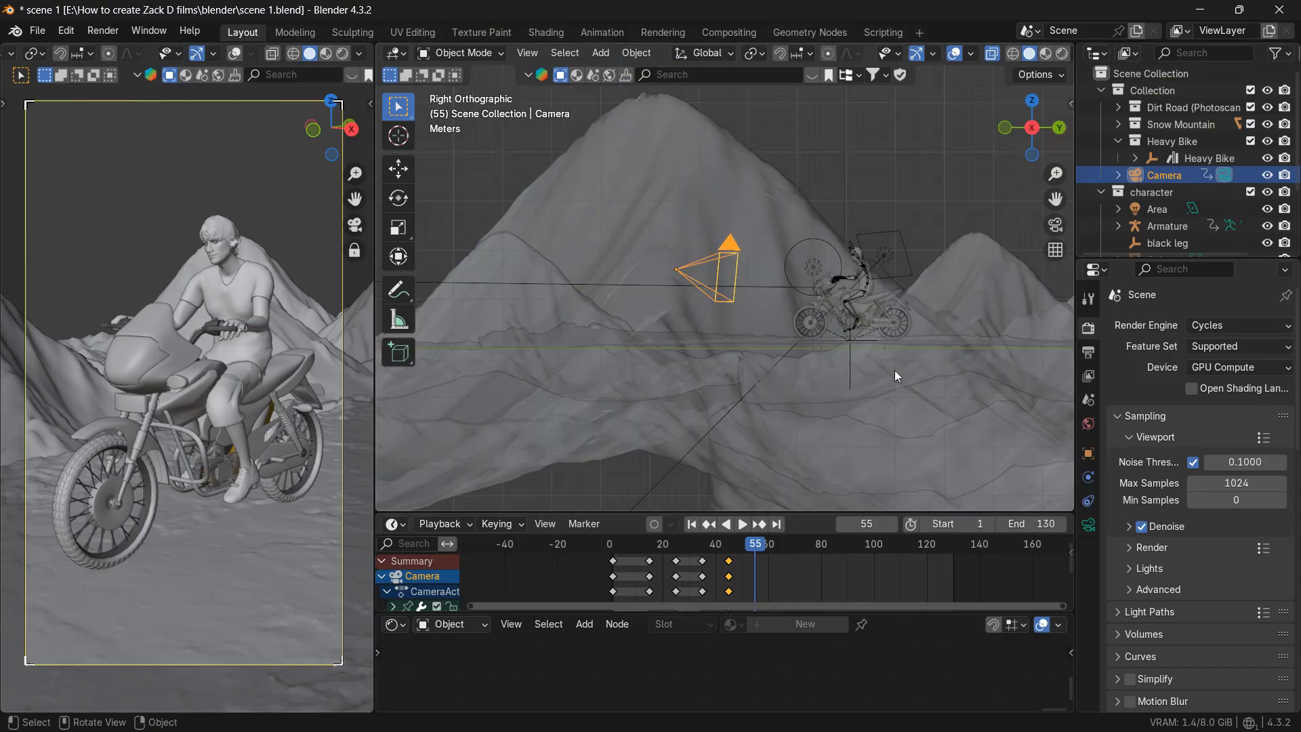
scroll(856, 385, "down", 5)
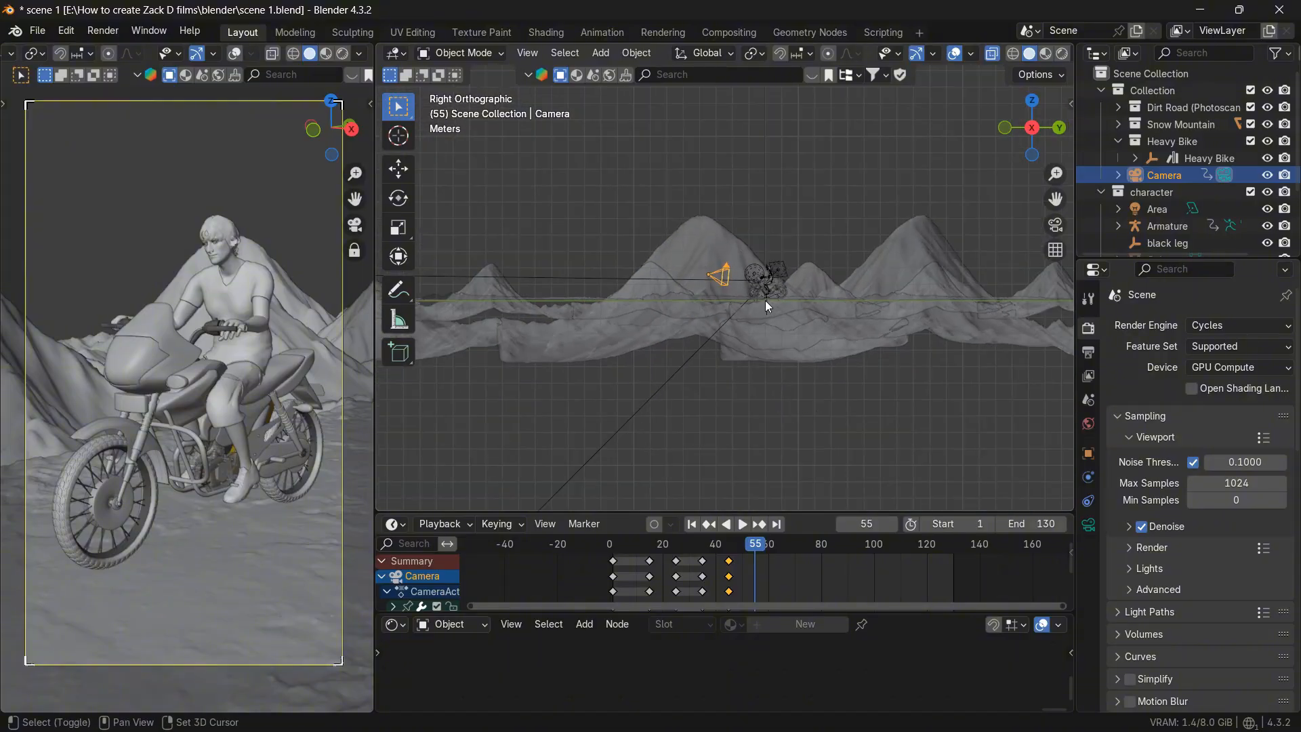
key("shift+a")
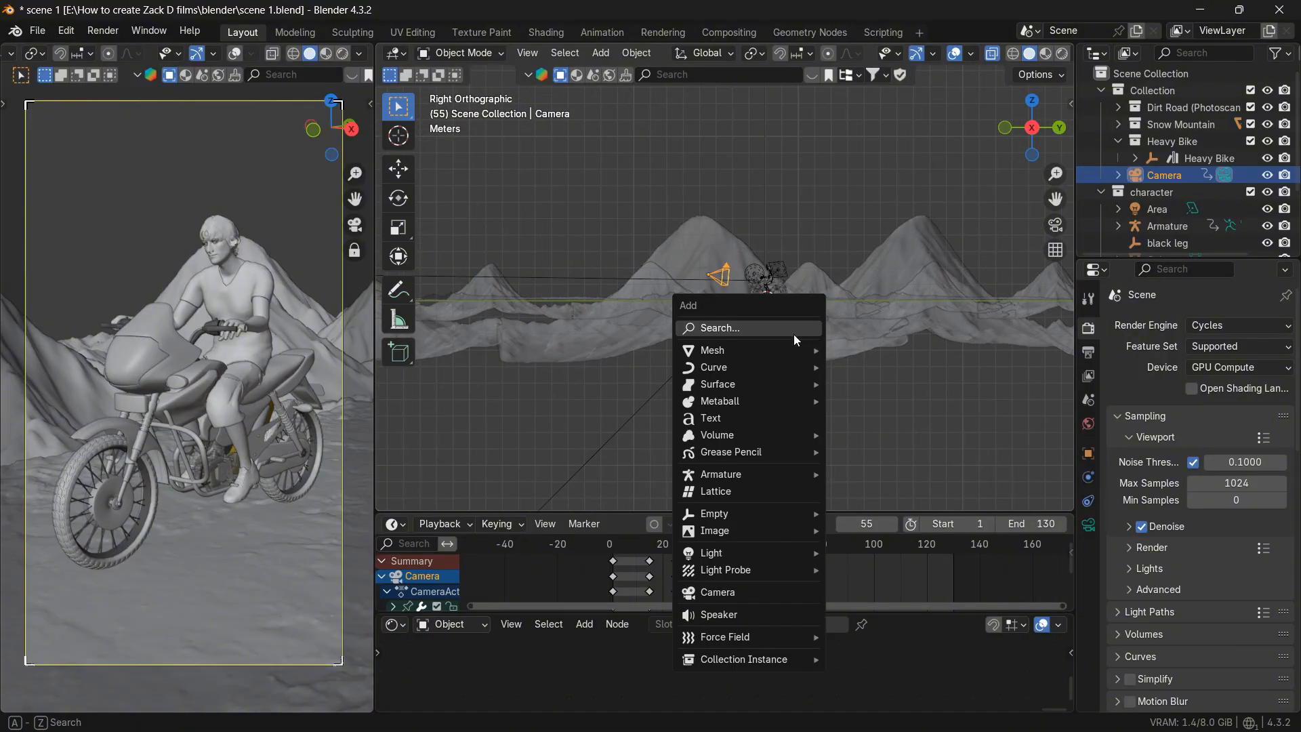
mouse_move(738, 513)
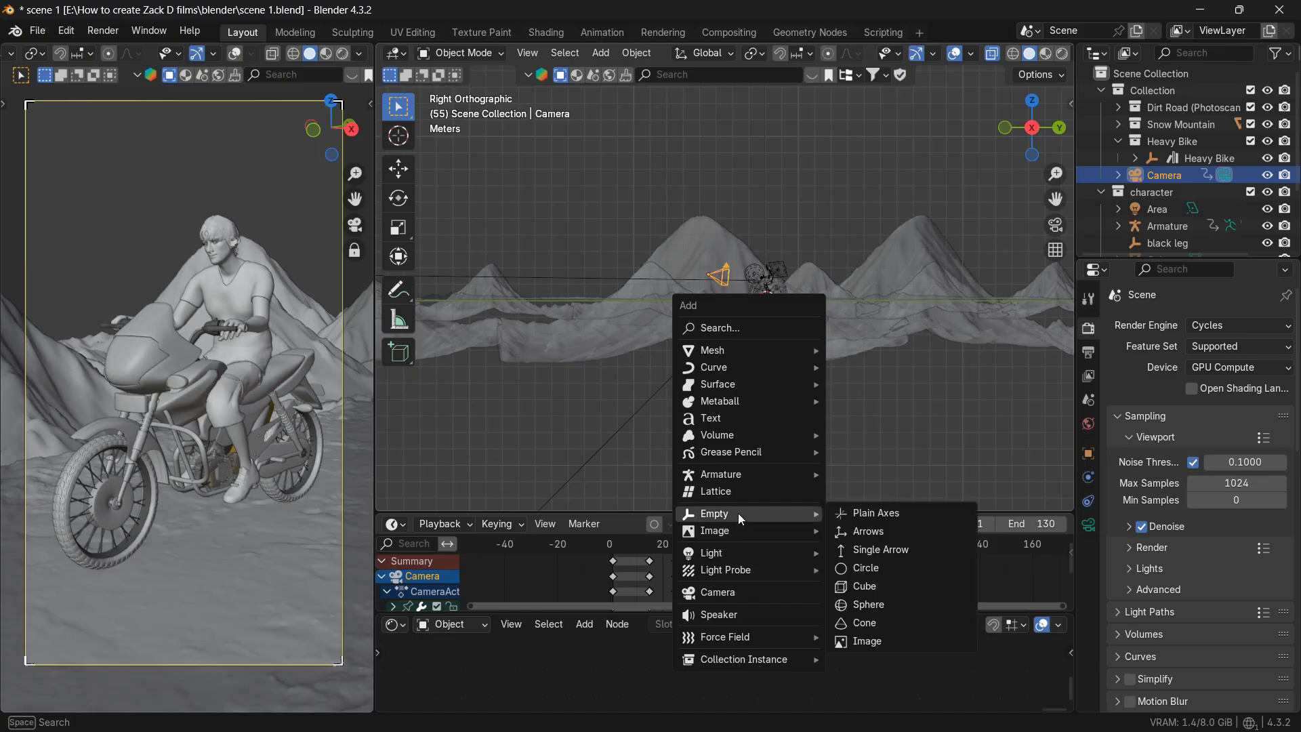
left_click(843, 505)
scroll(838, 472, "up", 2)
key("s")
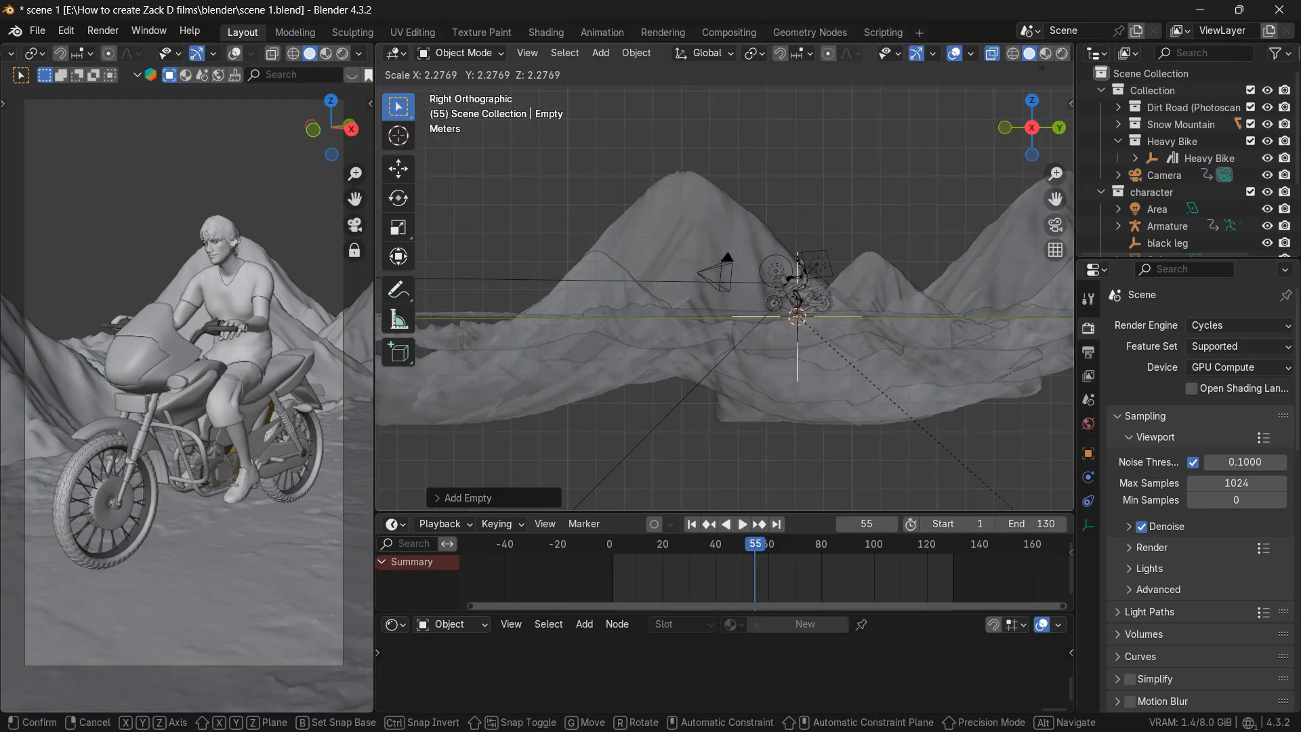
left_click(775, 507)
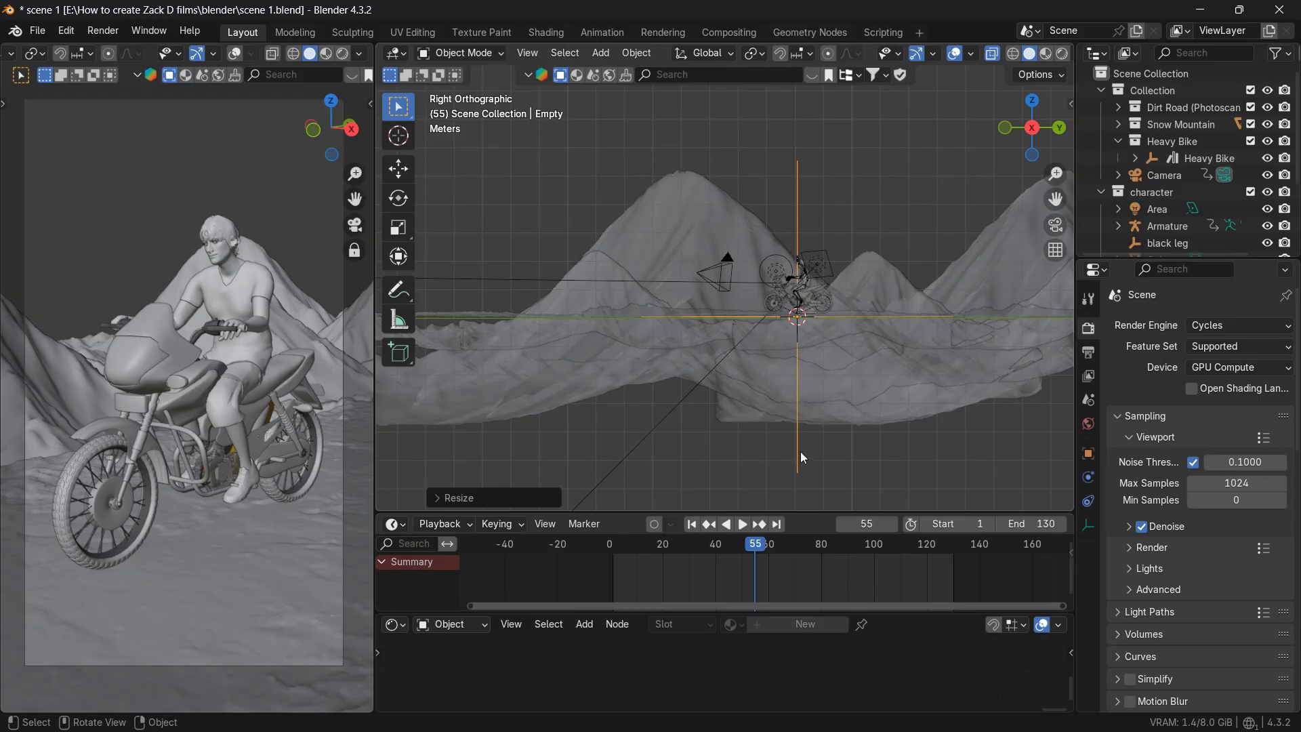
scroll(804, 454, "up", 4)
left_click(875, 406)
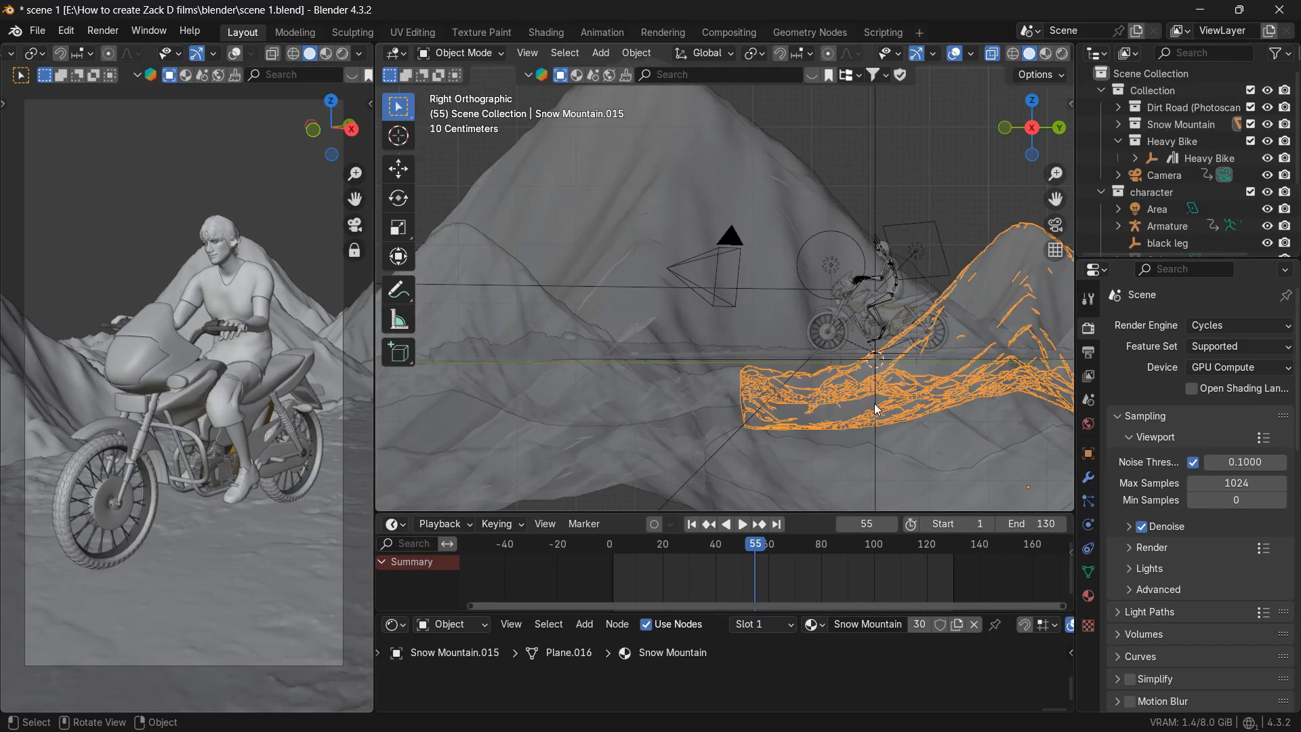
left_click(875, 404)
left_click(875, 405)
left_click(874, 404)
left_click(875, 405)
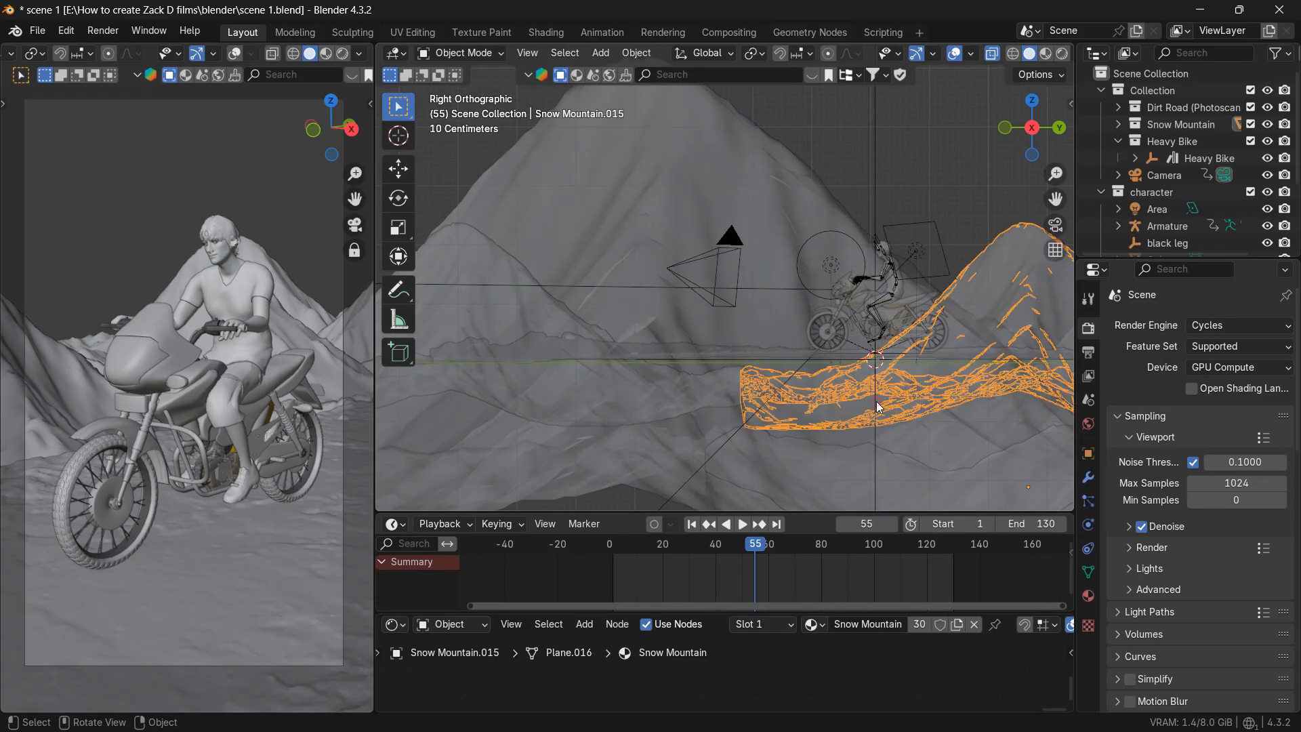
left_click(874, 361)
left_click(874, 361)
left_click(873, 362)
left_click(873, 362)
left_click(872, 365)
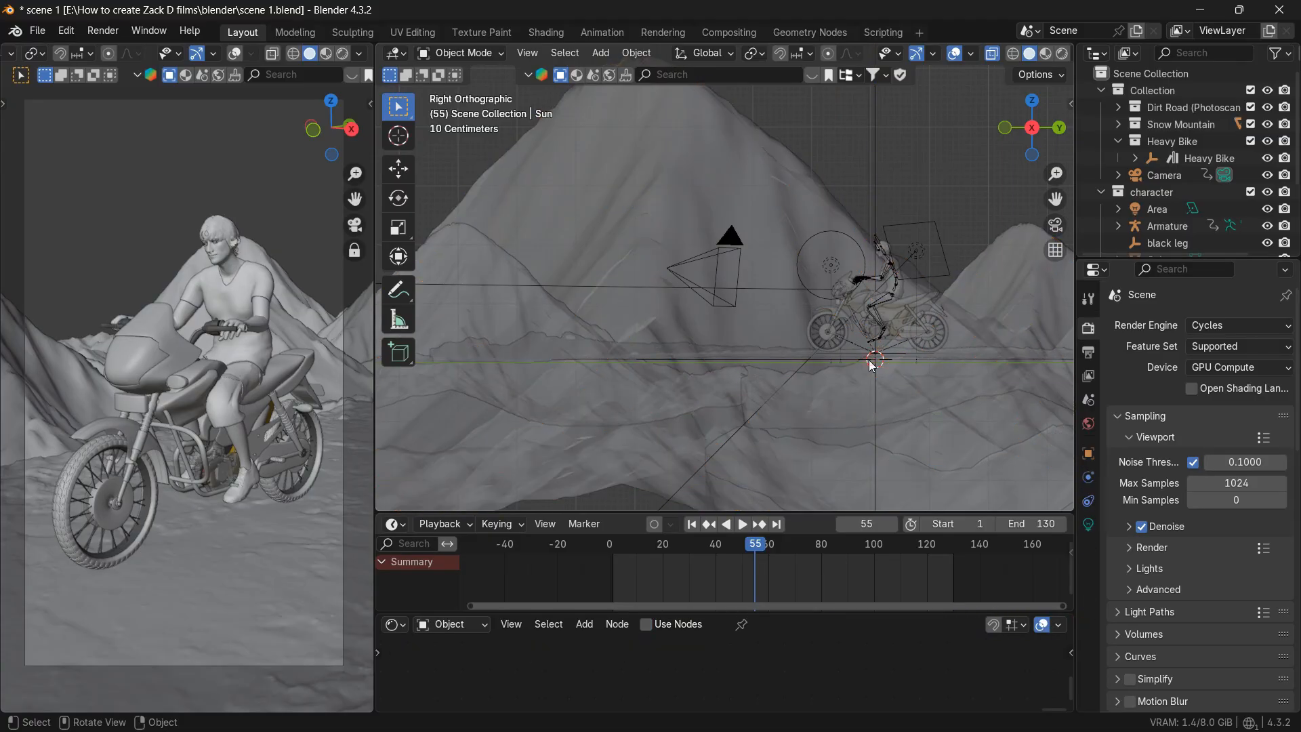
scroll(872, 365, "up", 2)
middle_click_drag(871, 365, 778, 300, "shift")
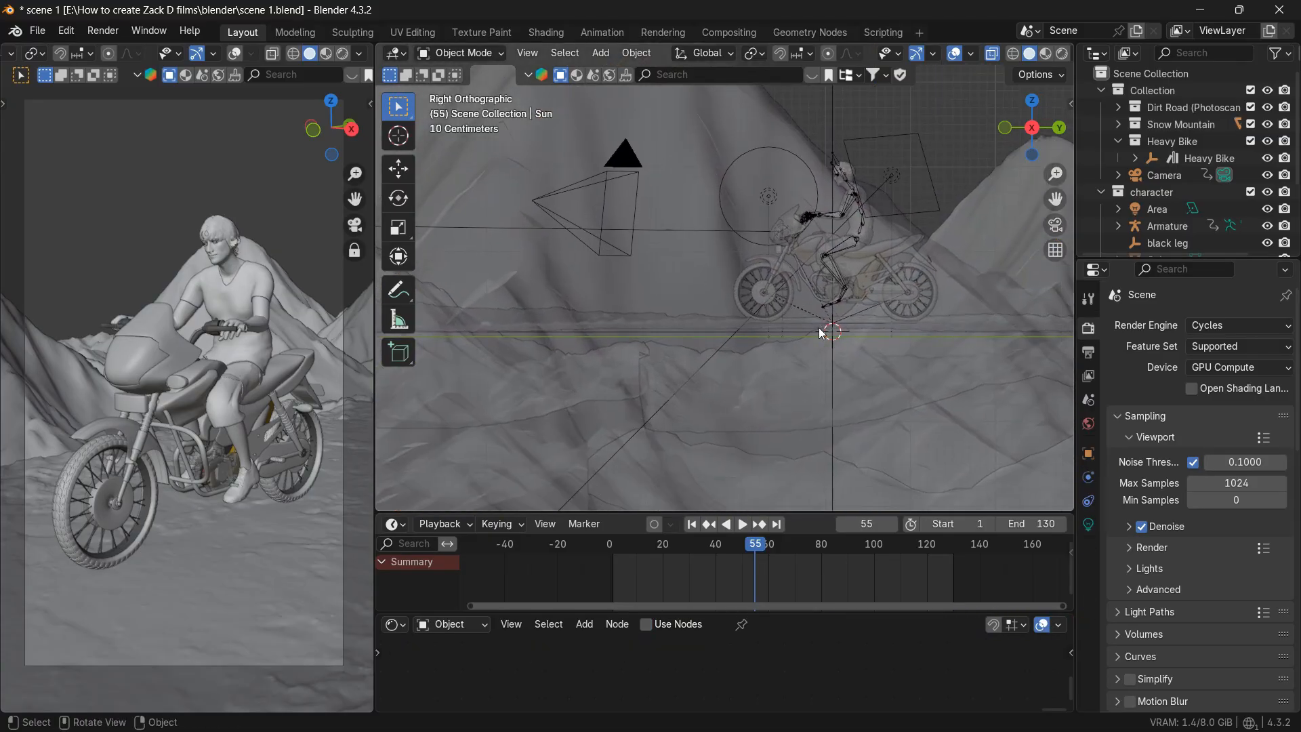
left_click(841, 326)
left_click(843, 329)
left_click(845, 334)
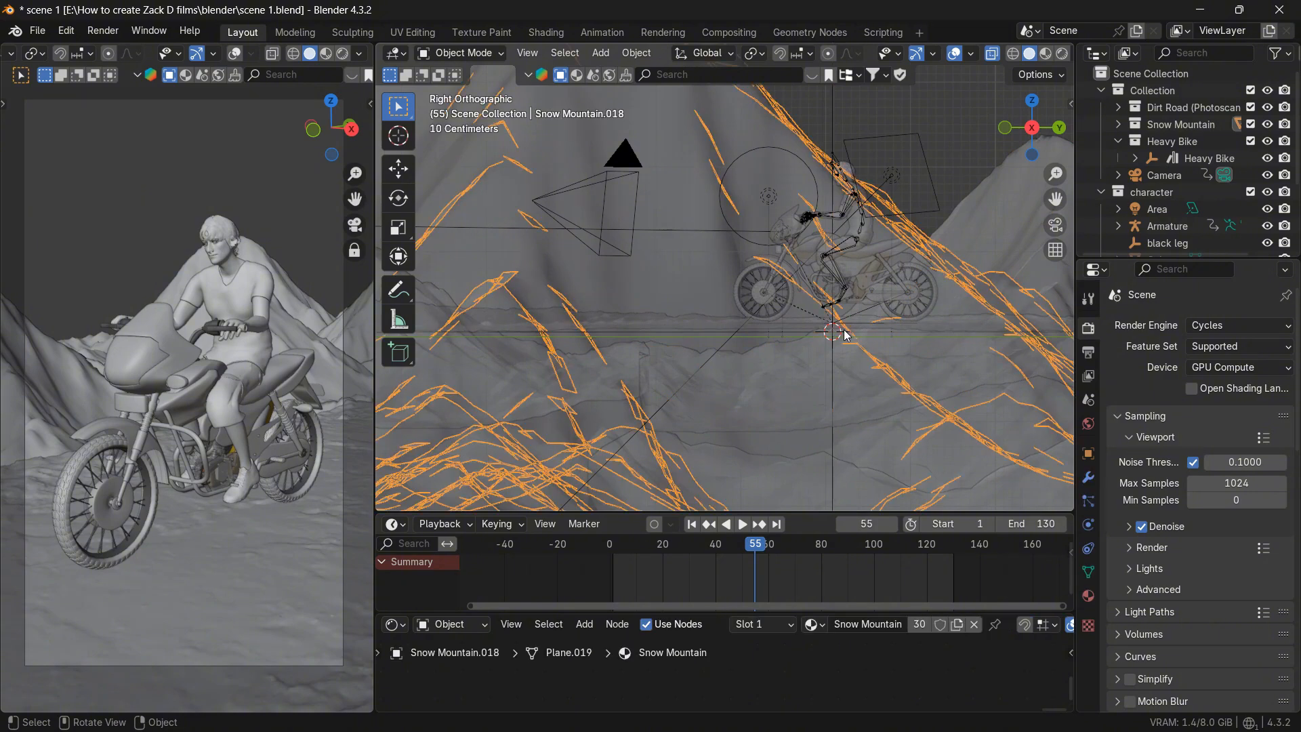
left_click(844, 335)
left_click(847, 320)
- Parent the Heavy Bike empty to the large plain axes empty using the Object option
middle_click_drag(847, 320, 830, 327)
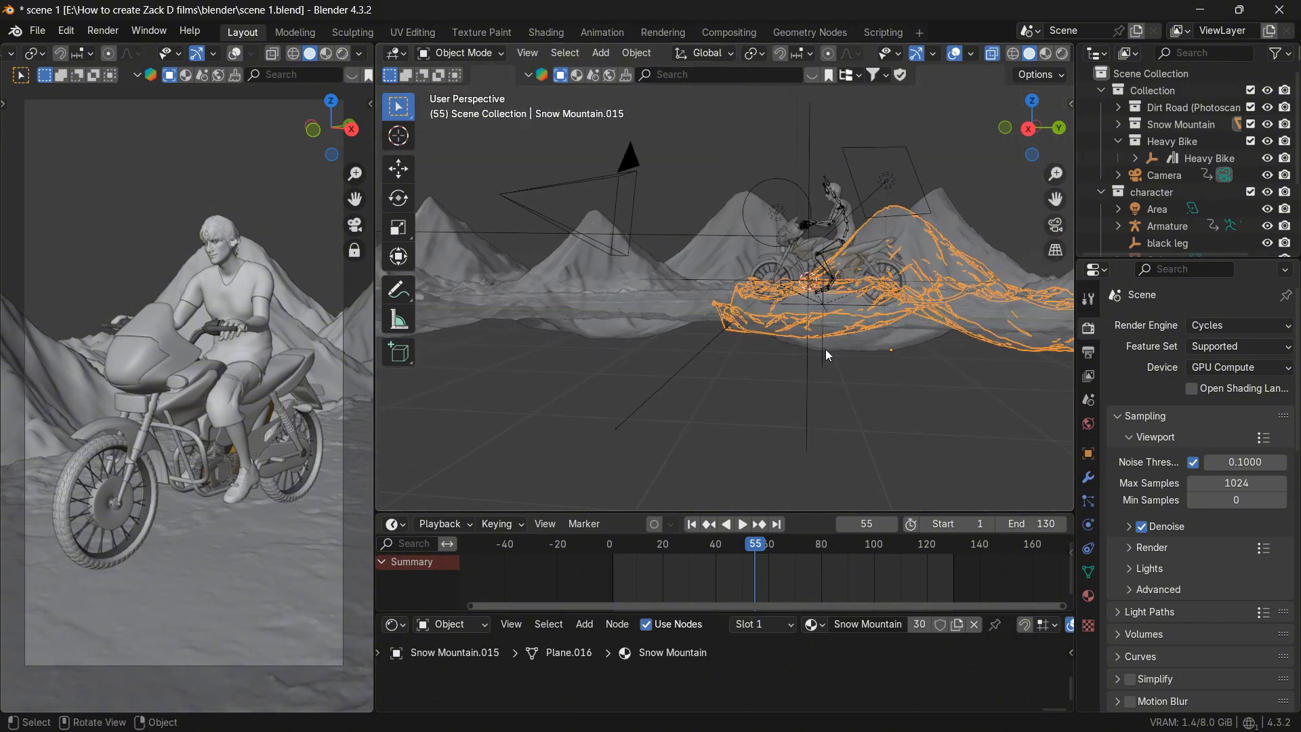
left_click(826, 350)
left_click(826, 366)
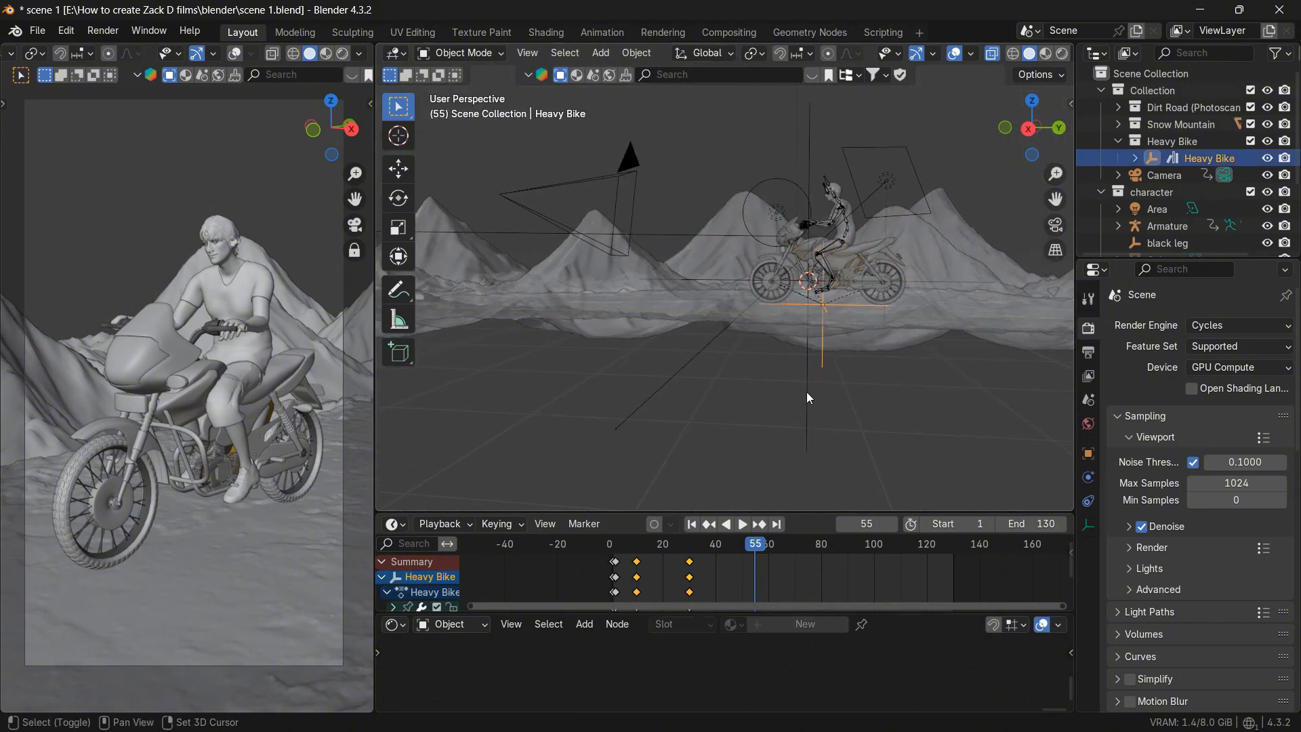
left_click(806, 393)
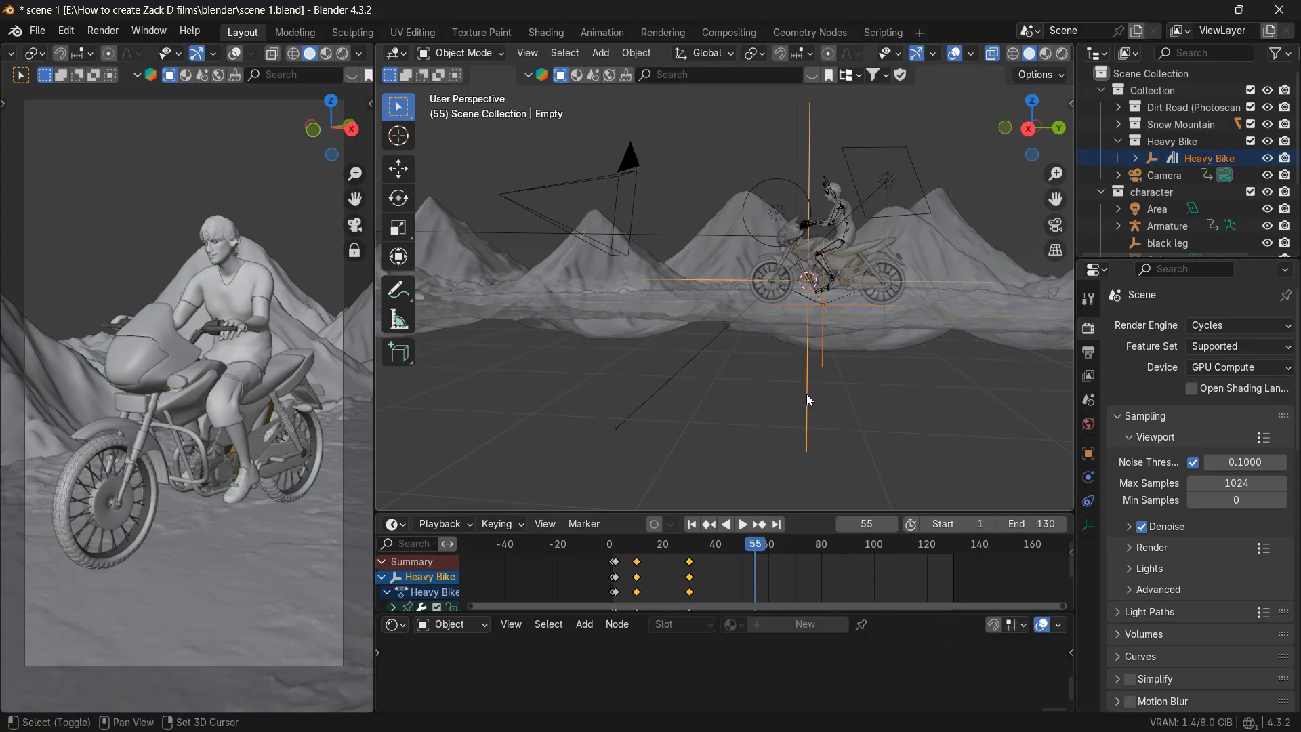
key("ctrl+p")
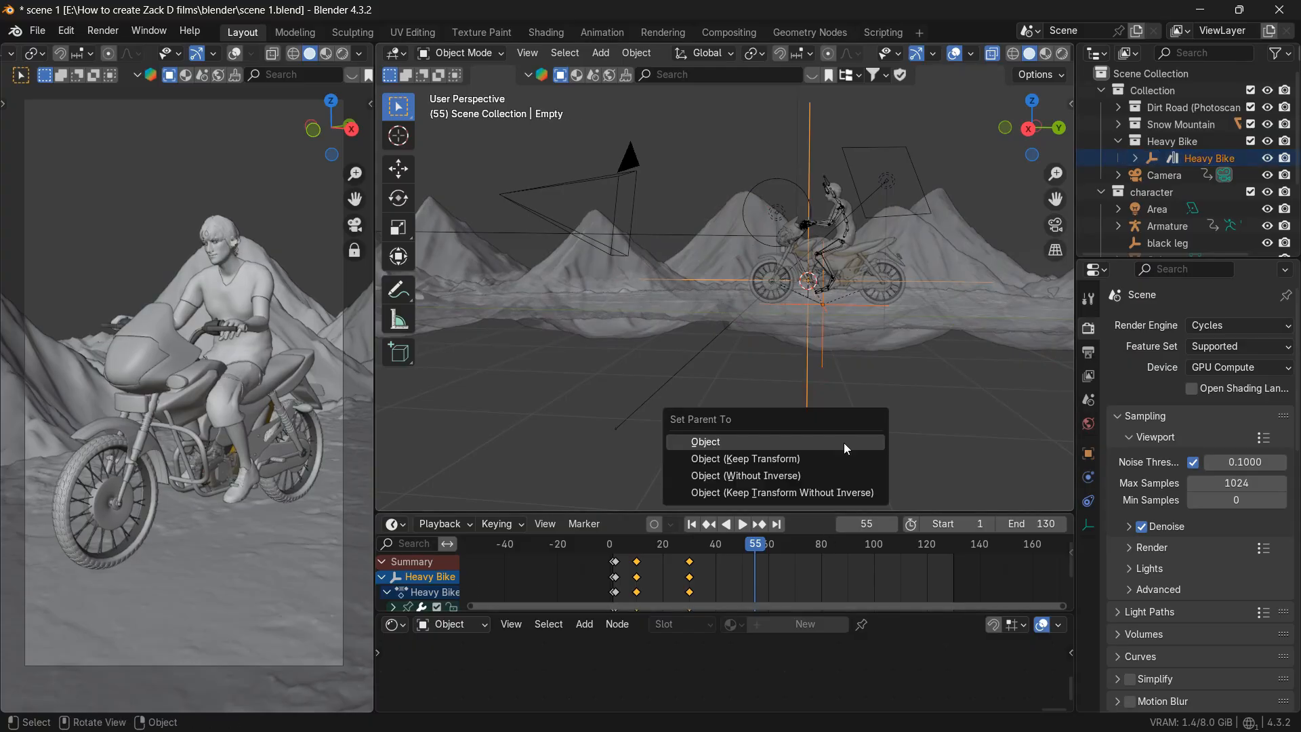
left_click(844, 442)
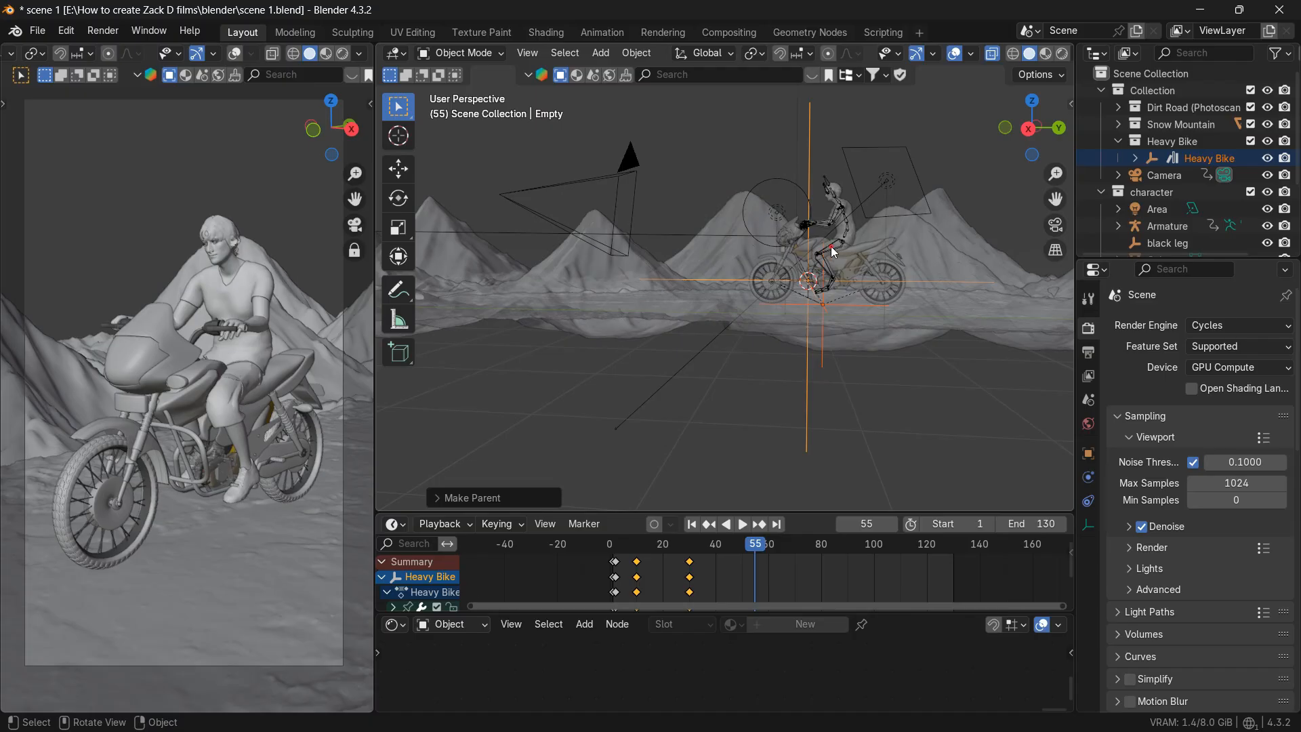
- Parent the rider's armature to the large plain axes empty using the Object option
left_click(832, 250)
left_click(810, 152, "shift")
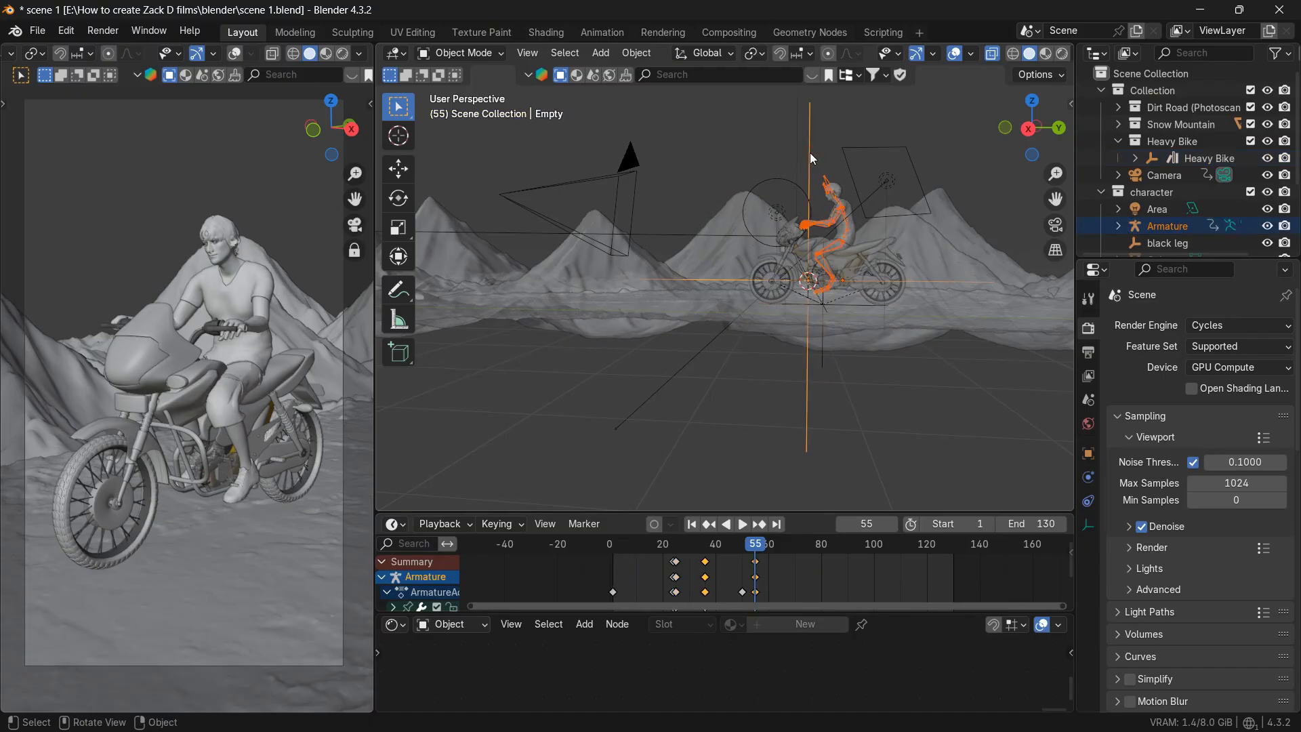
key("ctrl+p")
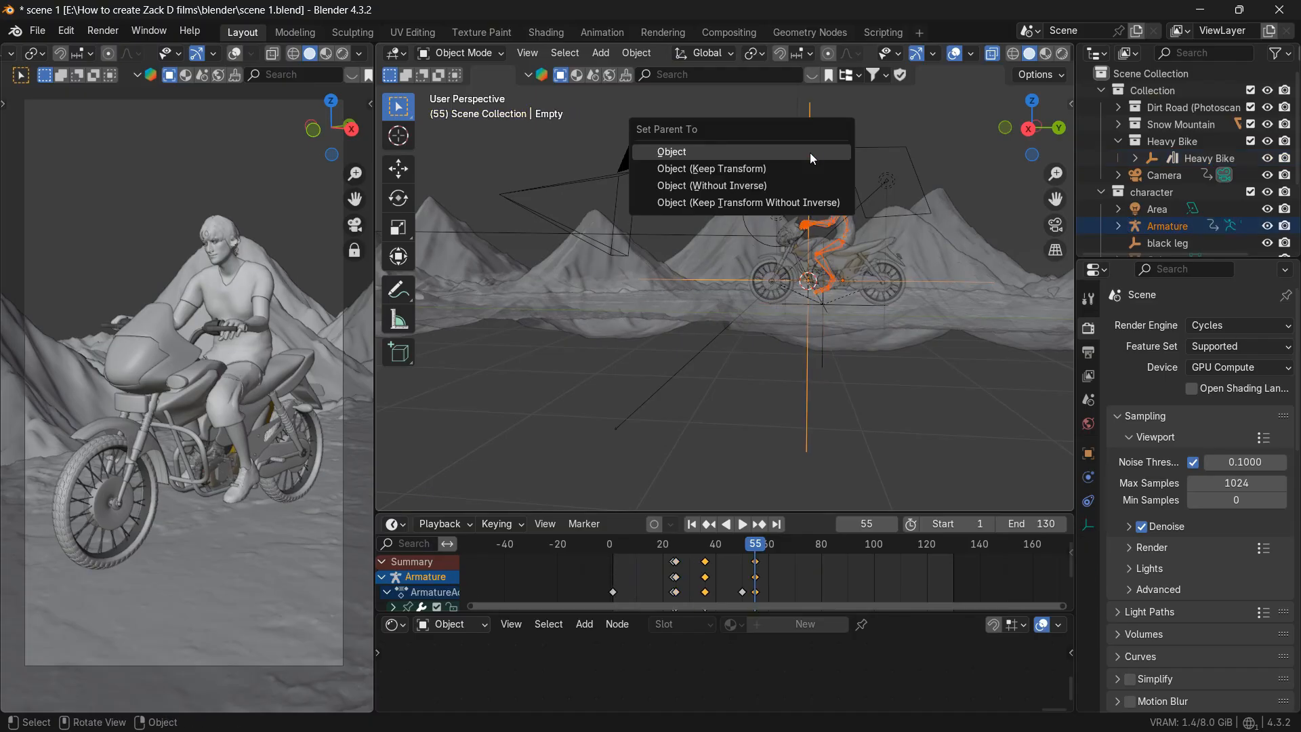
left_click(810, 153)
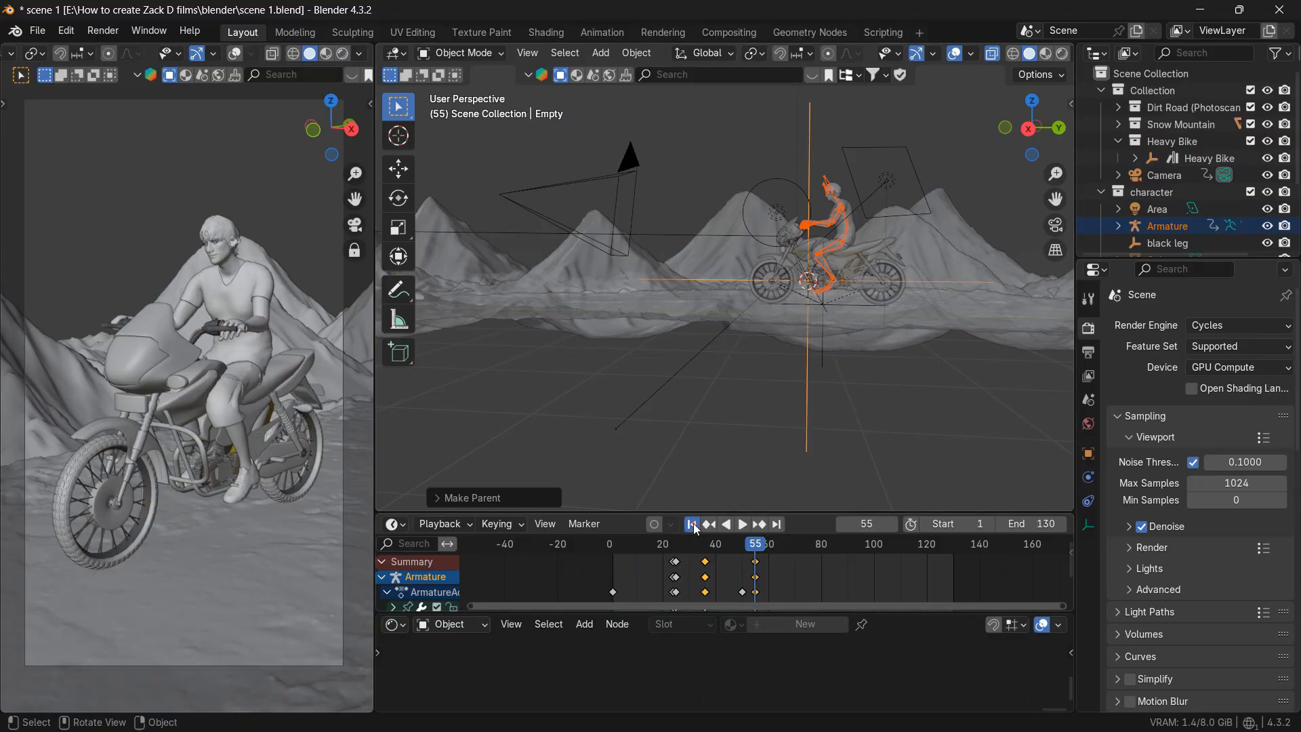
- Play the animation from the start to check the bike and rider with their new parent
key("shift+Left")
left_click(745, 525)
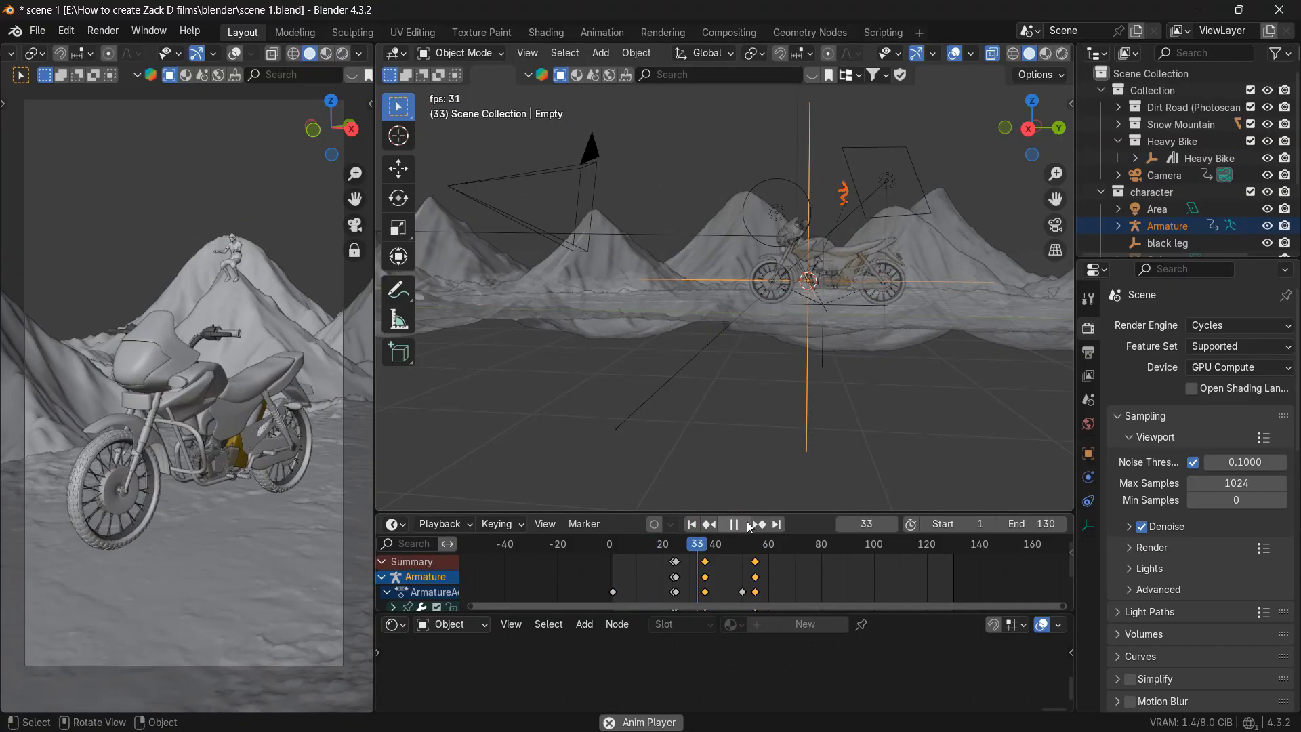
left_click(748, 525)
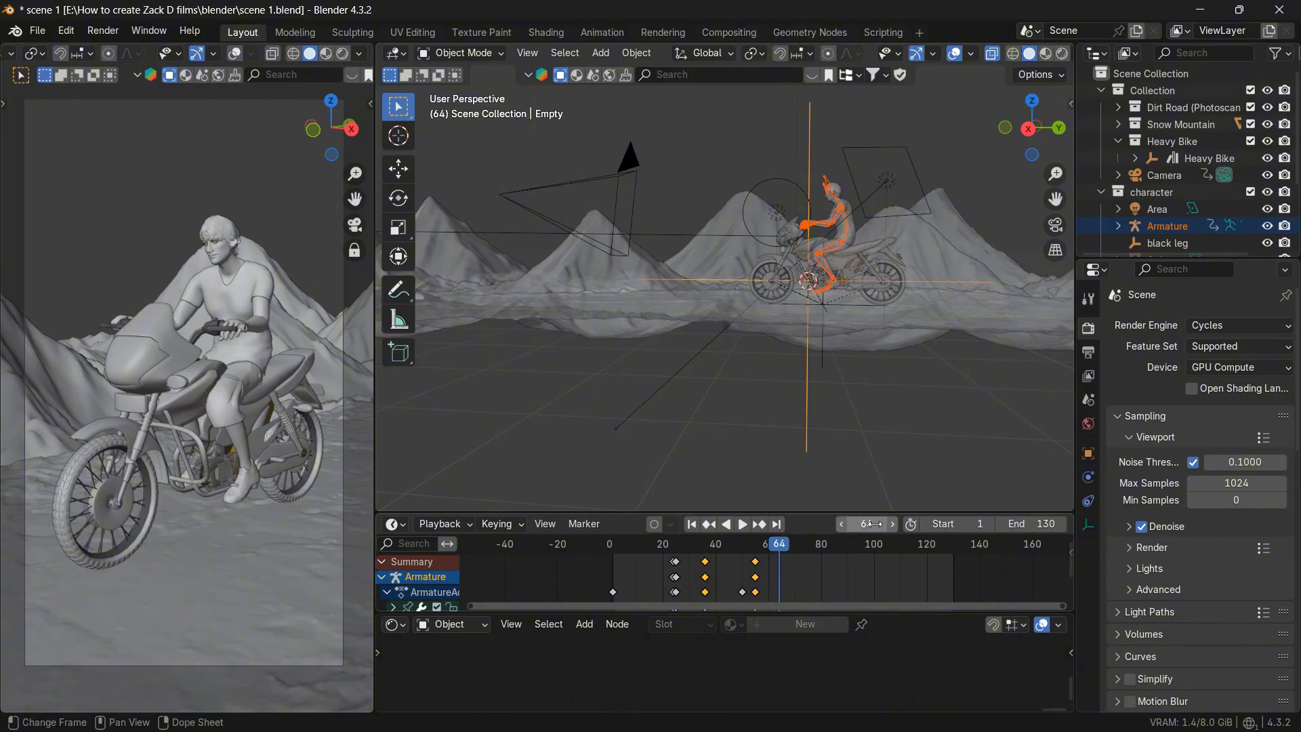
- Set the current frame to 55 and insert a keyframe on the large empty alone
left_click_drag(784, 543, 766, 543)
left_click(871, 526)
type("55")
key("Return")
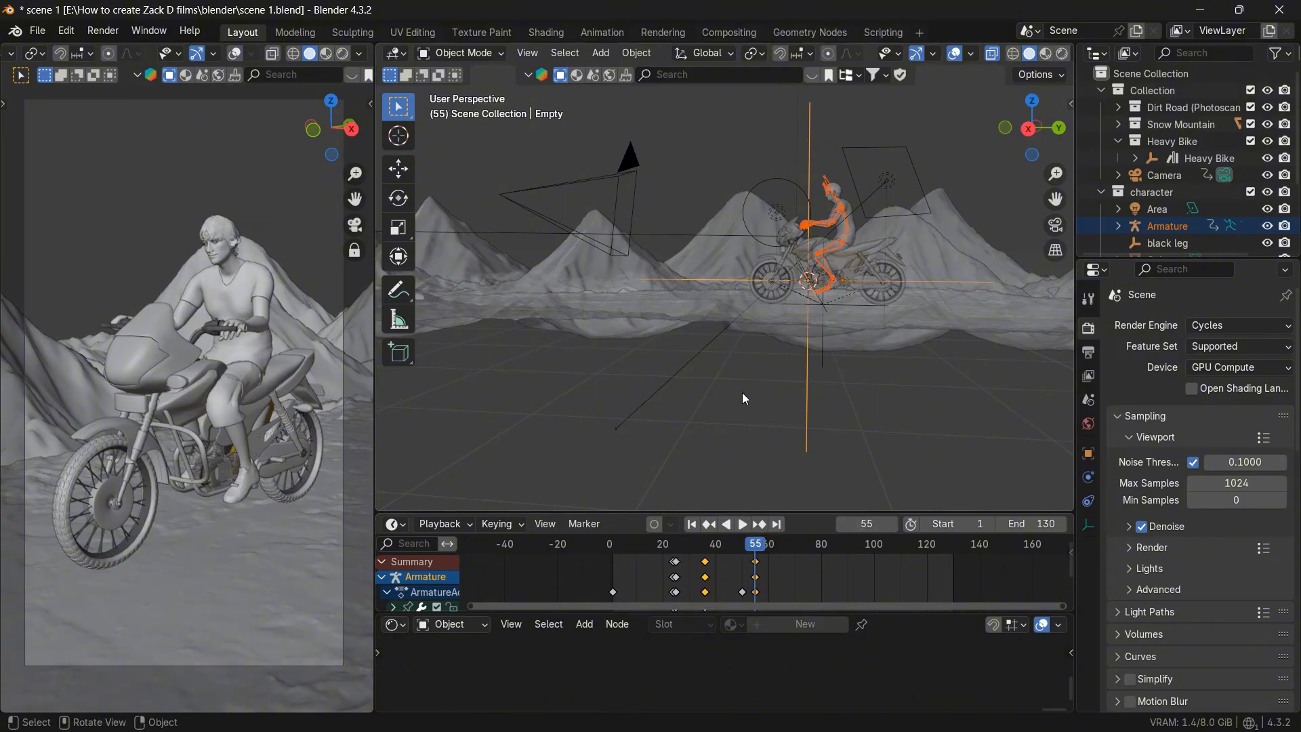
left_click(811, 425)
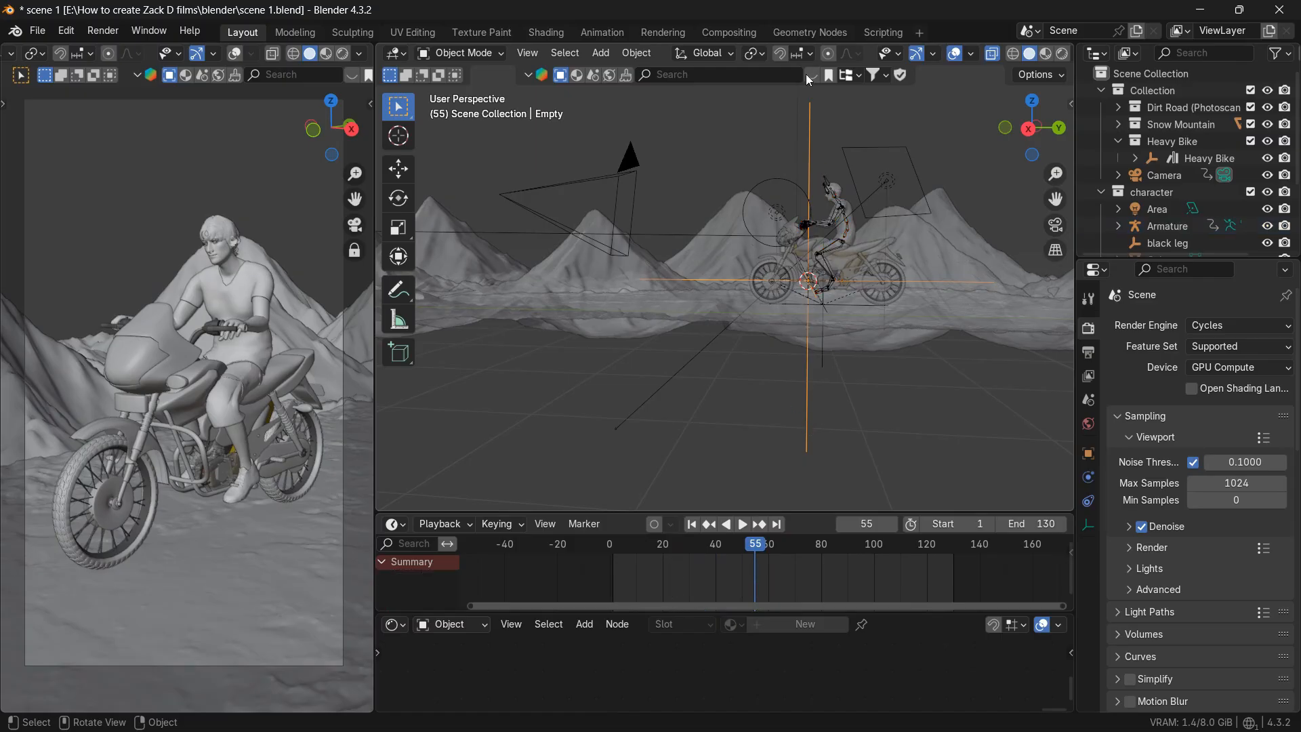
key("i")
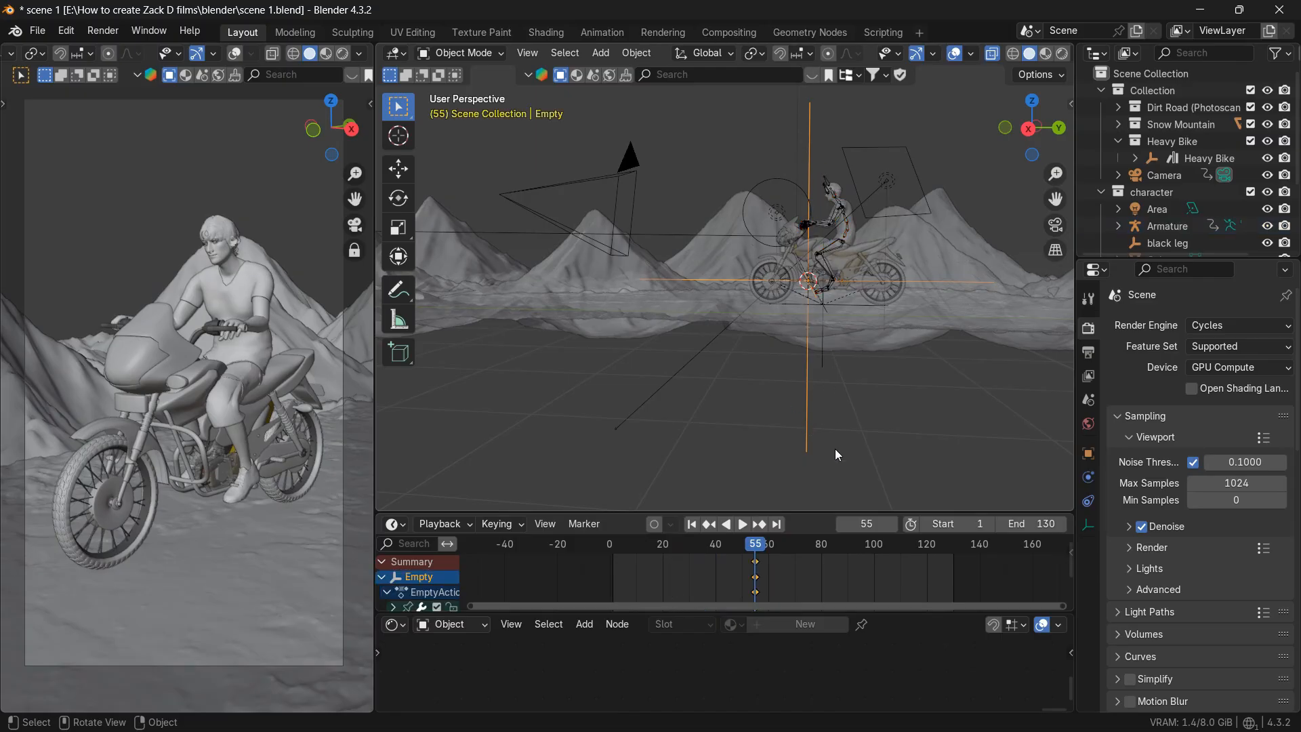
- At frame 75, move the large empty in the negative global Y direction well past the camera and keyframe it
left_click(871, 524)
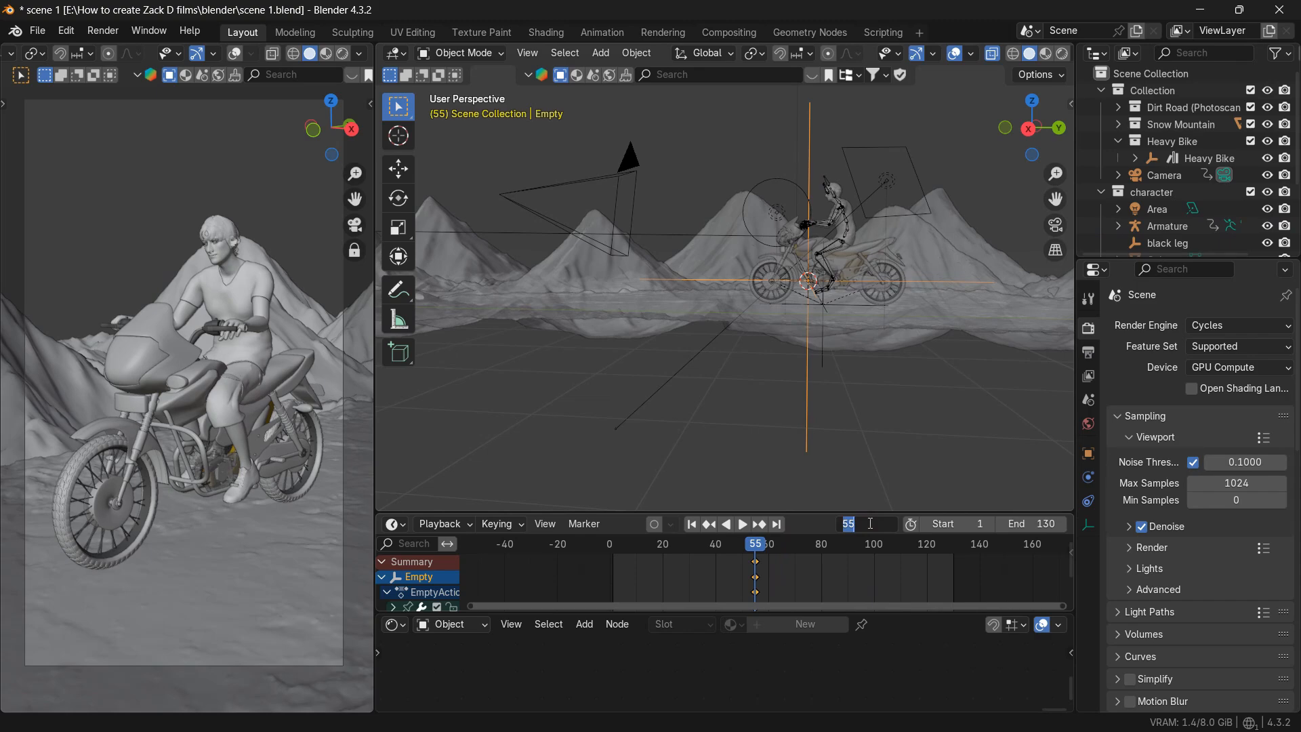
type("75")
key("Return")
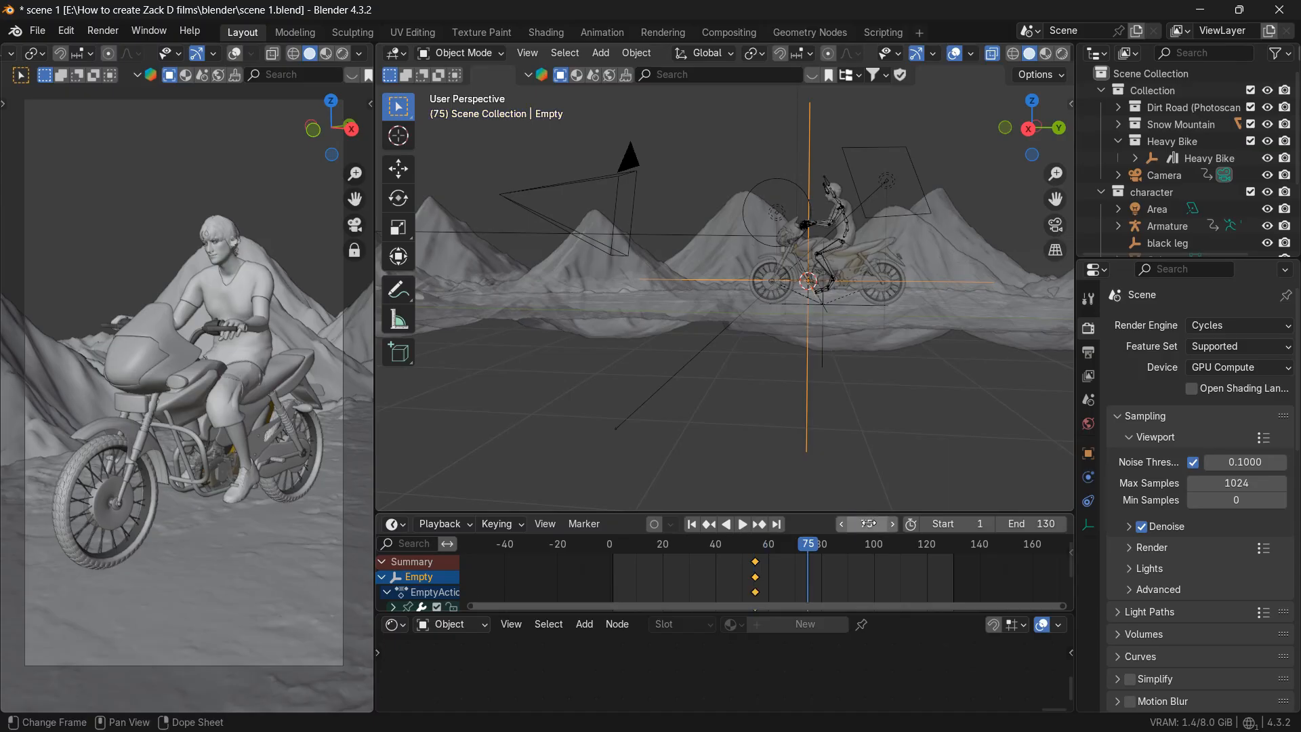
scroll(810, 462, "down", 4)
left_click(1028, 128)
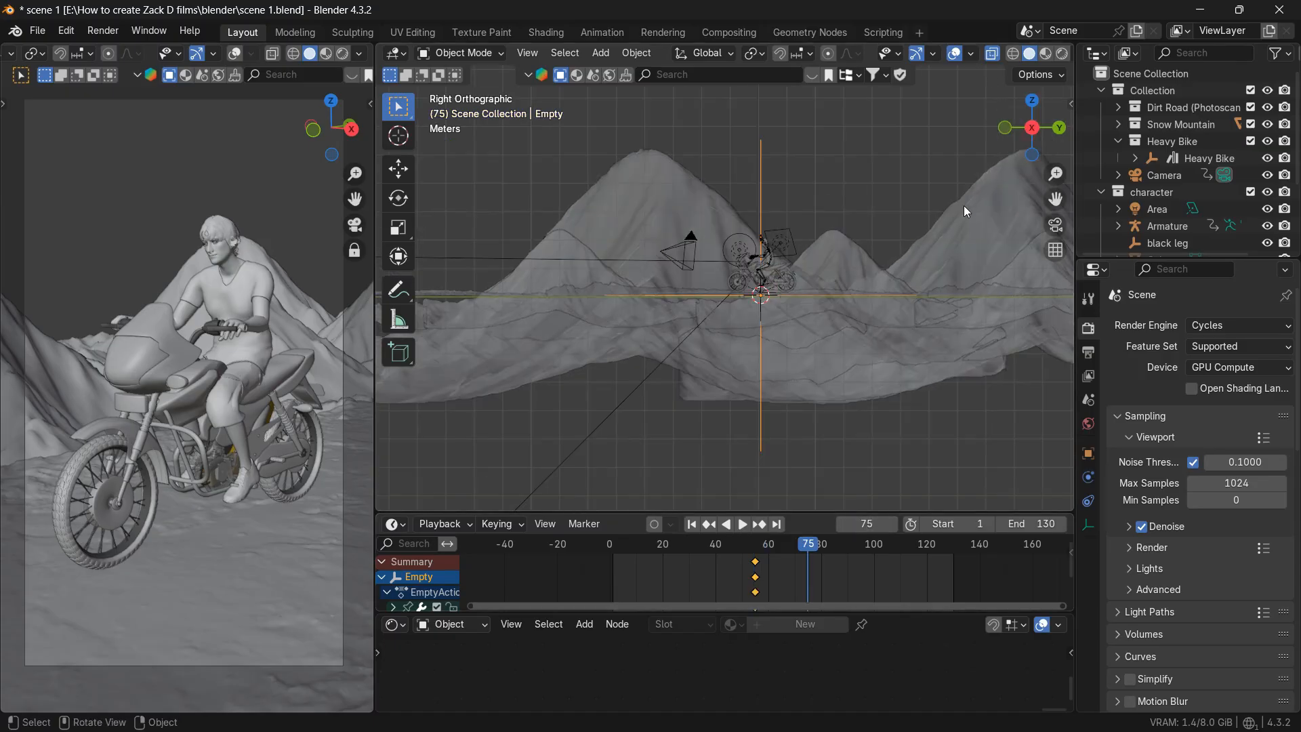
key("g")
key("x")
key("y")
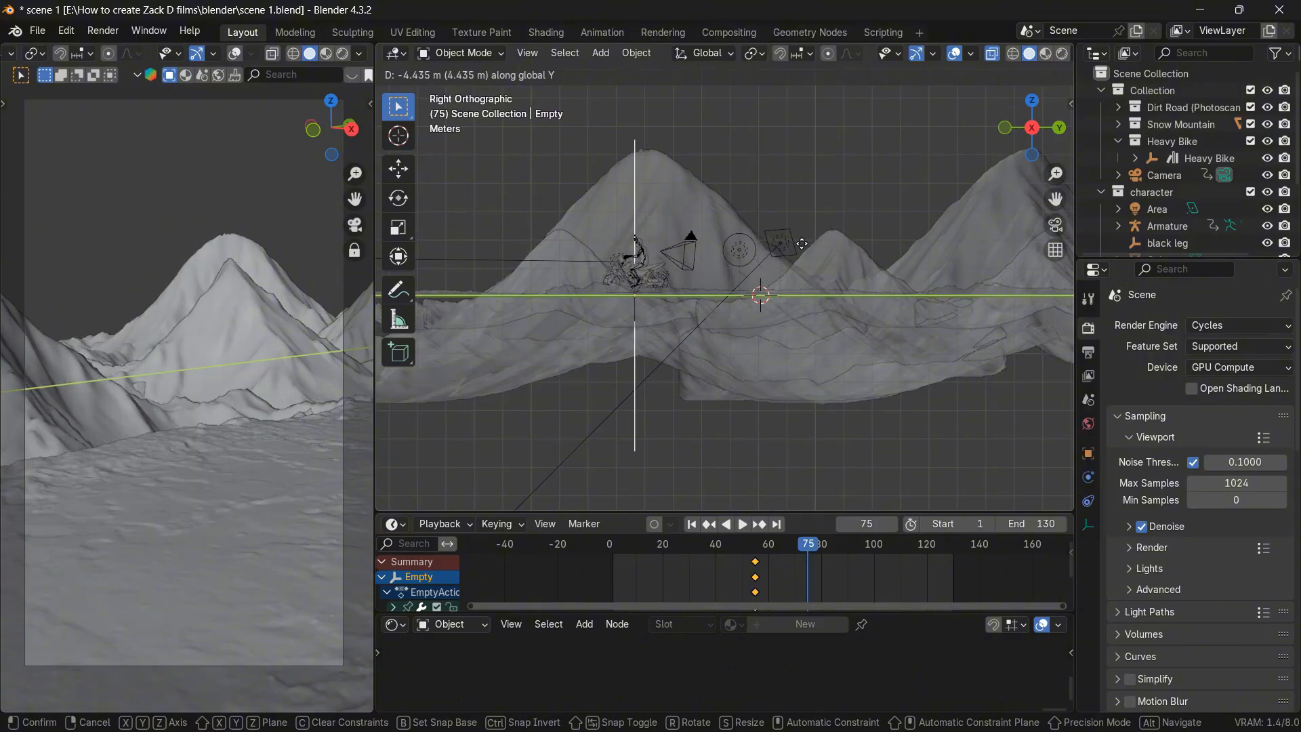
left_click(660, 282)
key("i")
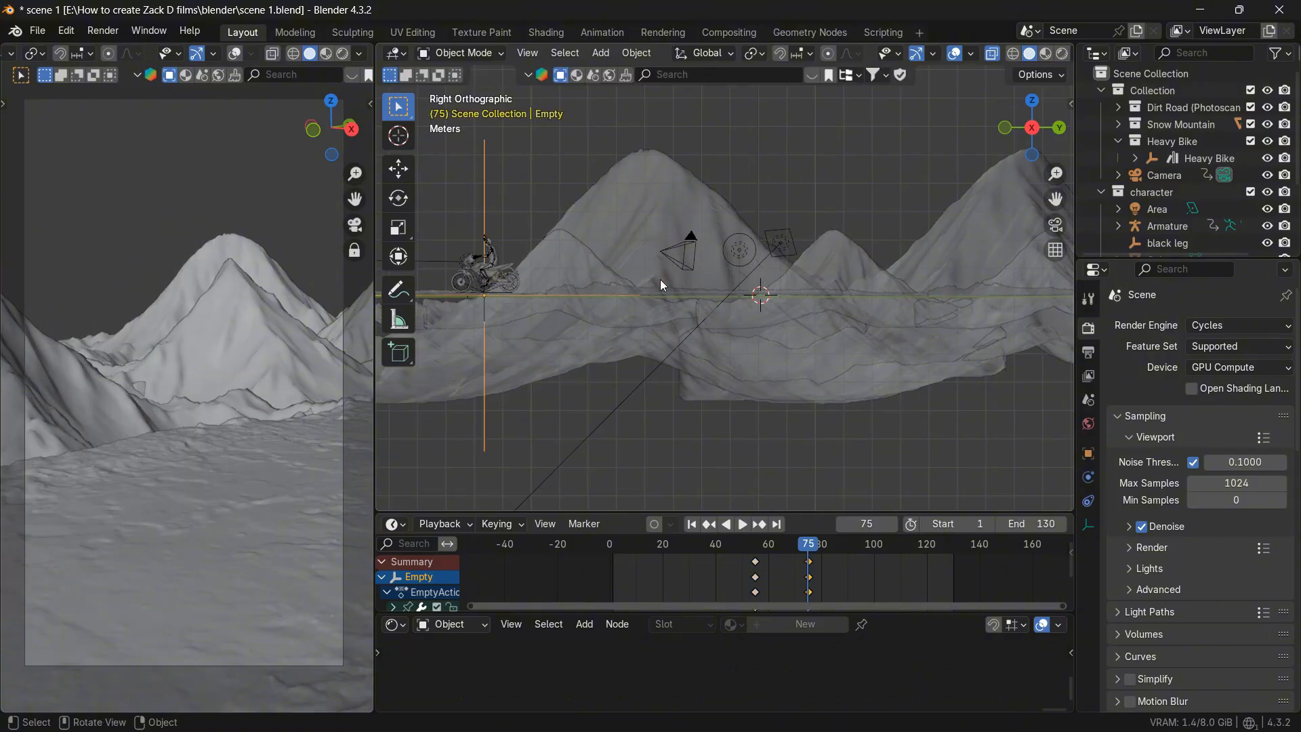
- Play the animation from the start to check the bike riding out past the camera
left_click(691, 523)
left_click(741, 524)
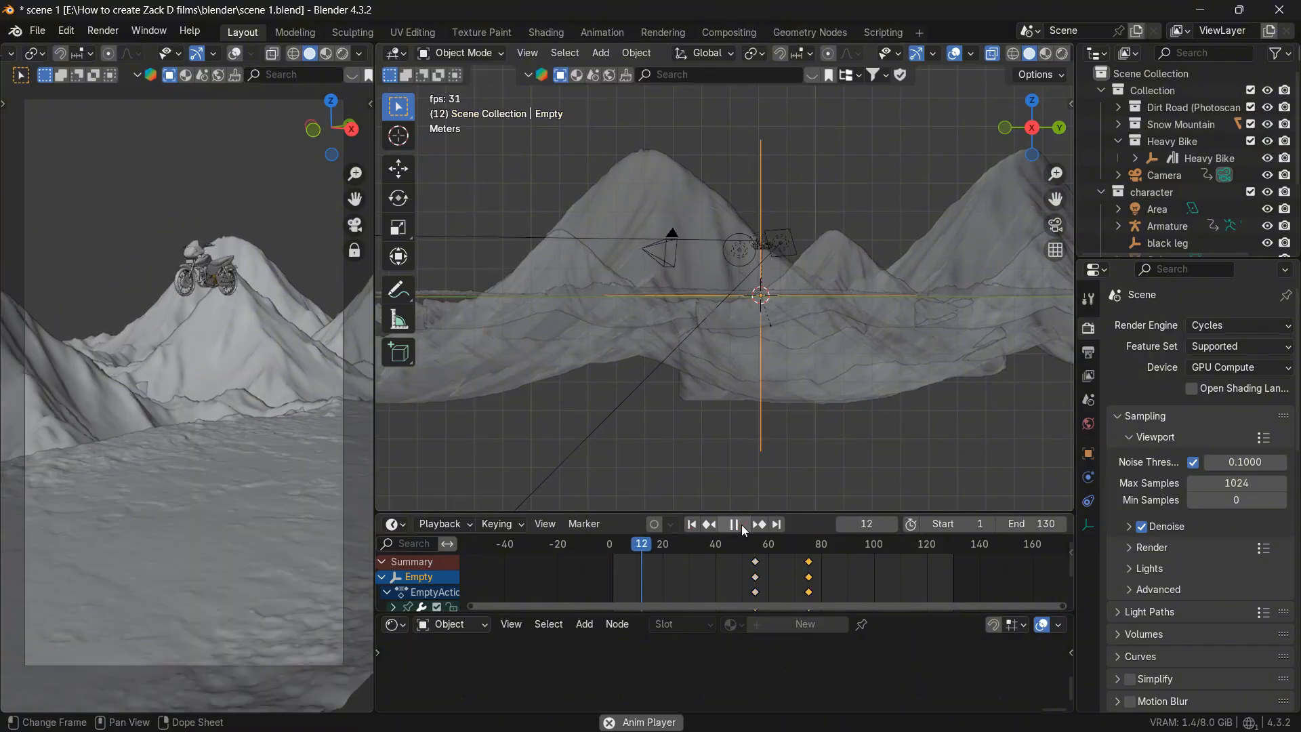
left_click(741, 525)
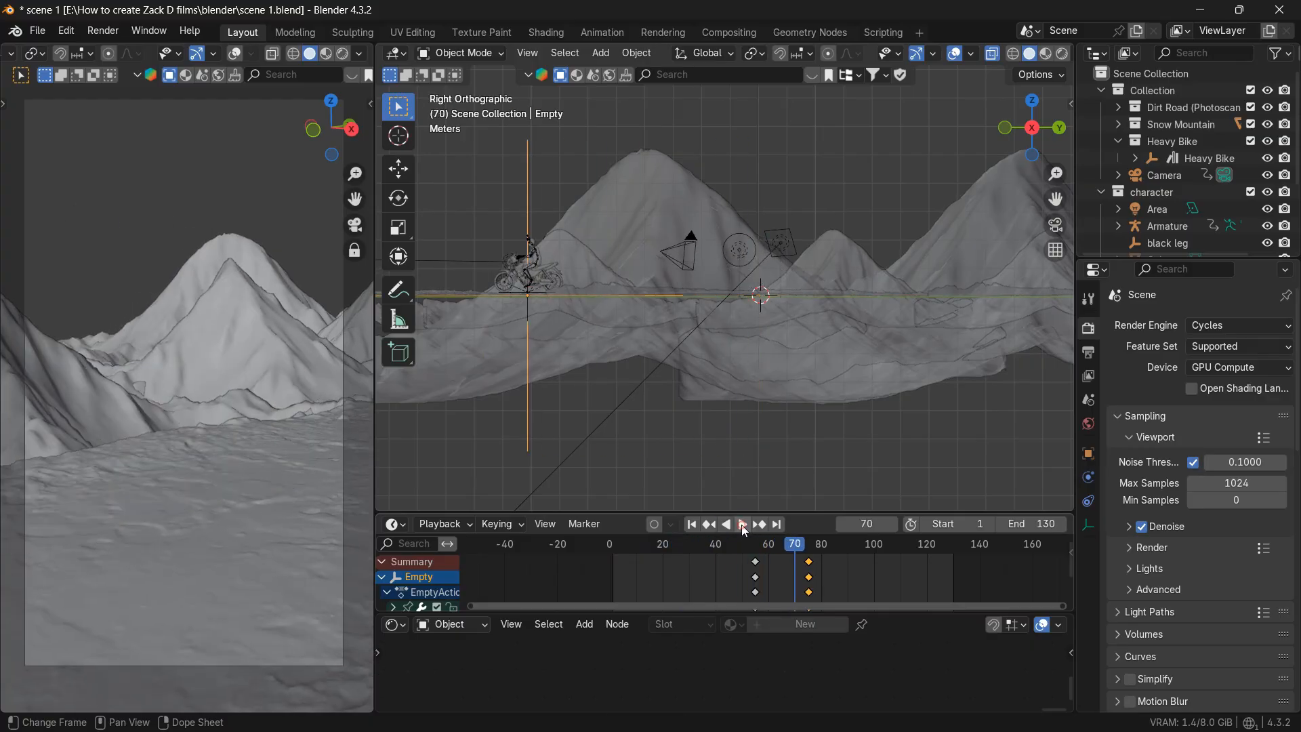
- Shift the empty's frame 75 keyframe to frame 80 and replay the animation, scrubbing back to frame 55
left_click_drag(782, 550, 822, 567)
left_click(691, 524)
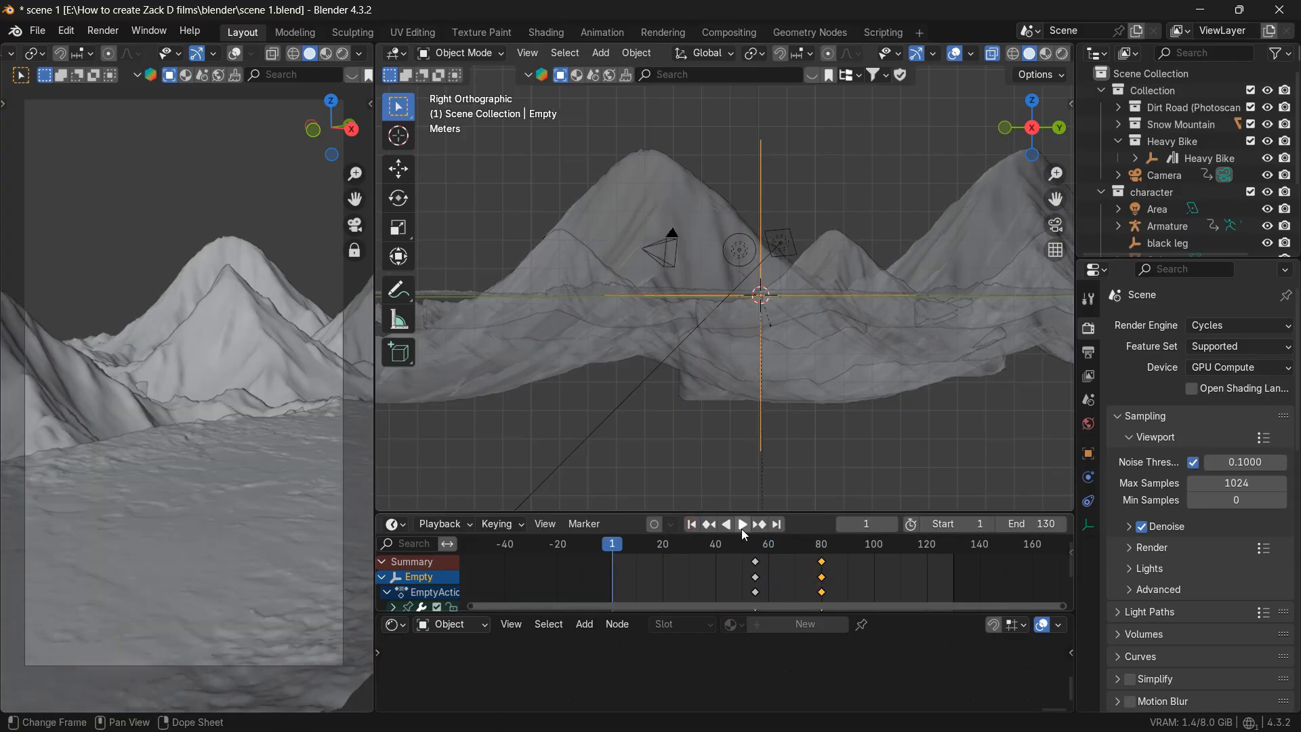
left_click(741, 525)
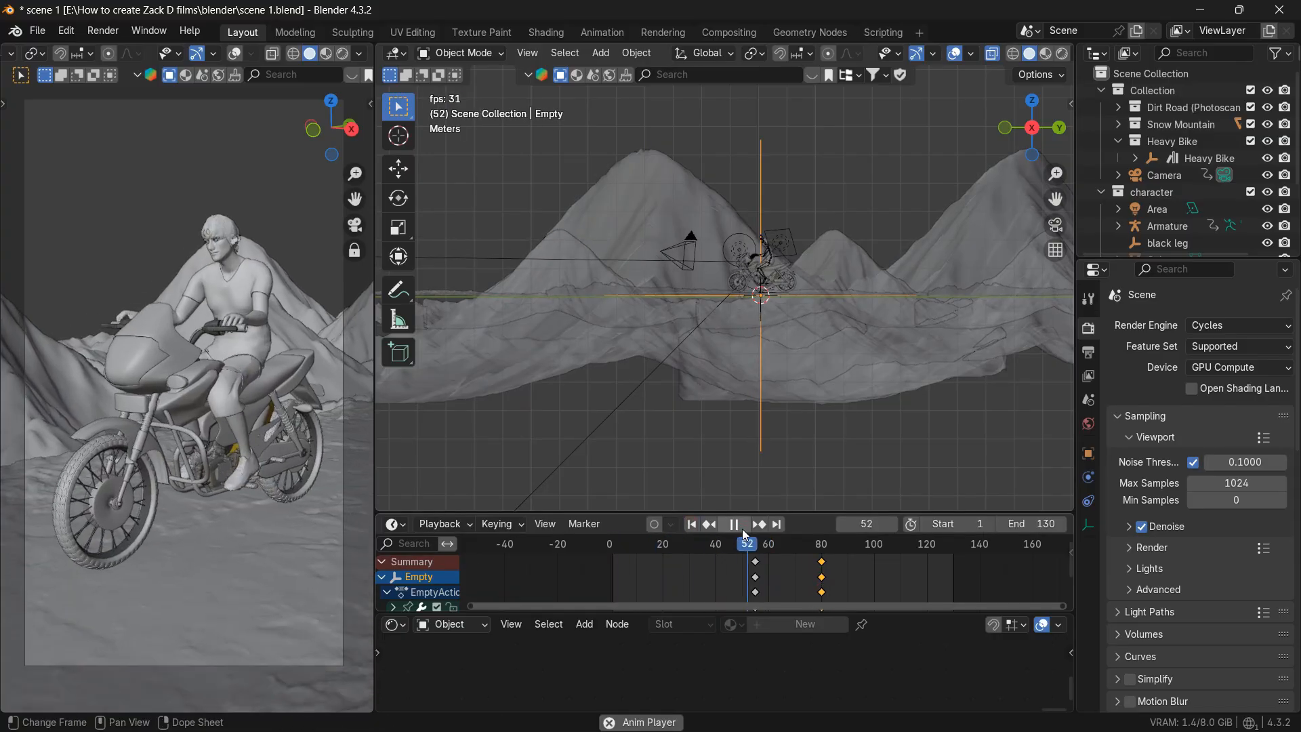
key("space")
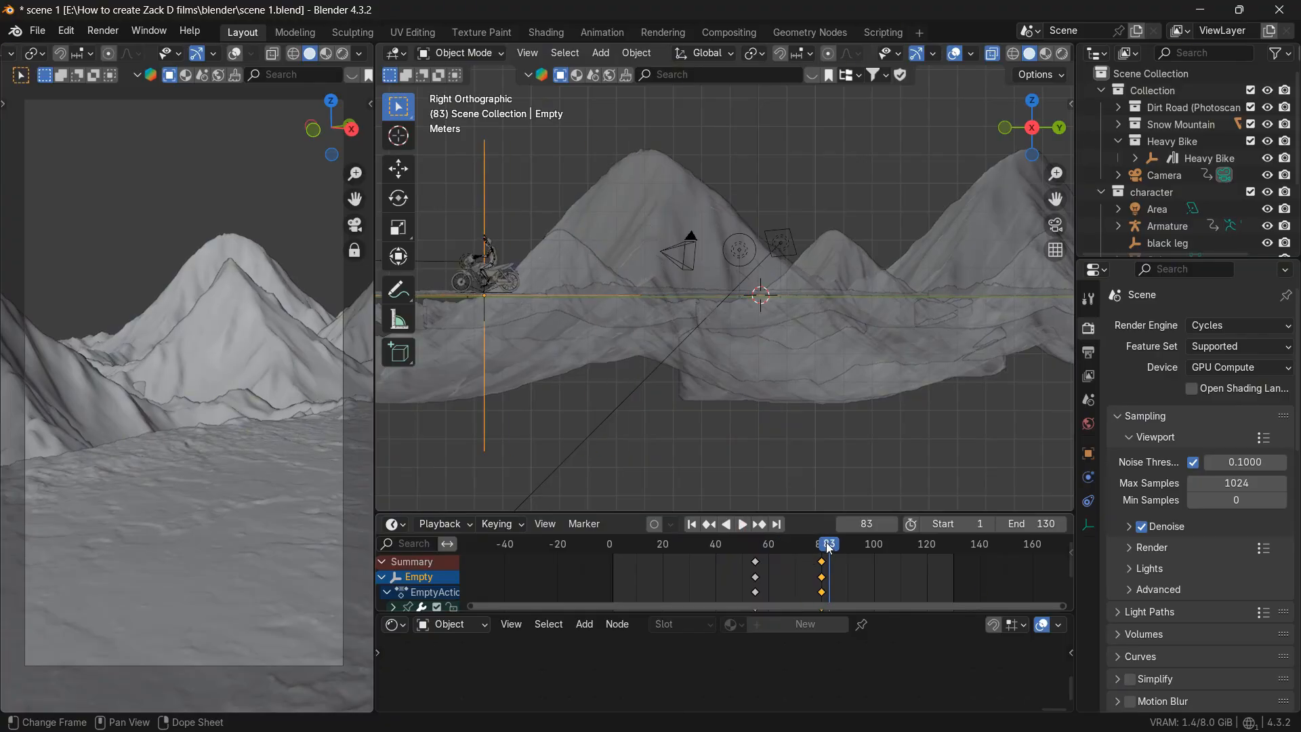
left_click_drag(828, 542, 754, 551)
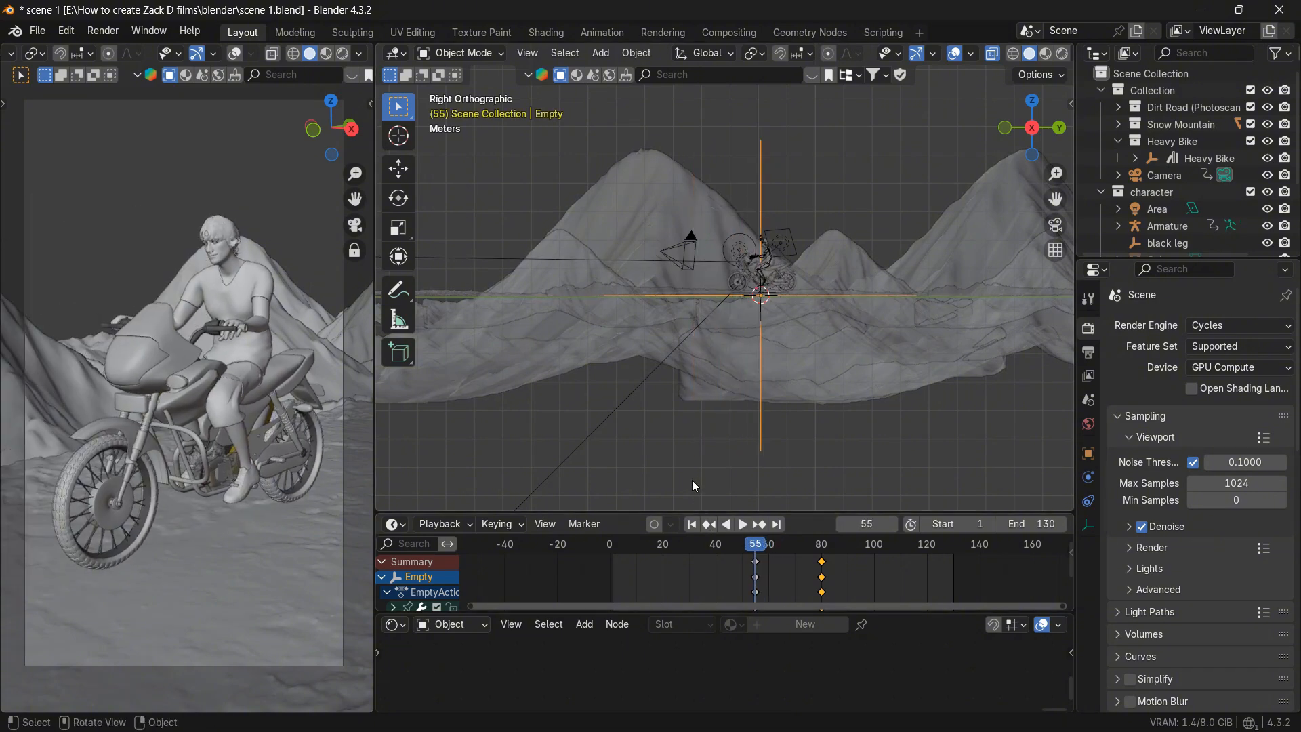
- At frame 80, tilt the large empty so the bike's front wheel lifts, and raise it slightly along global Z
scroll(974, 263, "up", 4)
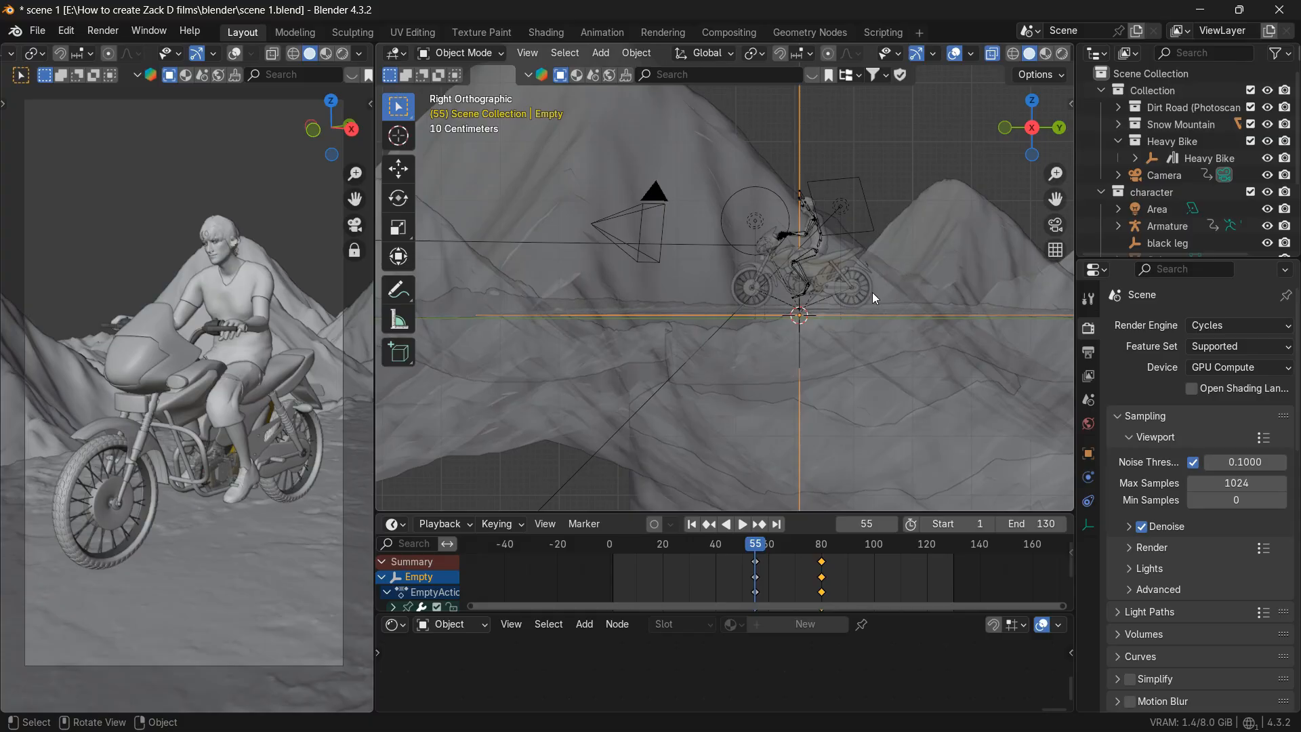
left_click(777, 524)
scroll(807, 373, "down", 2)
scroll(807, 372, "down", 1)
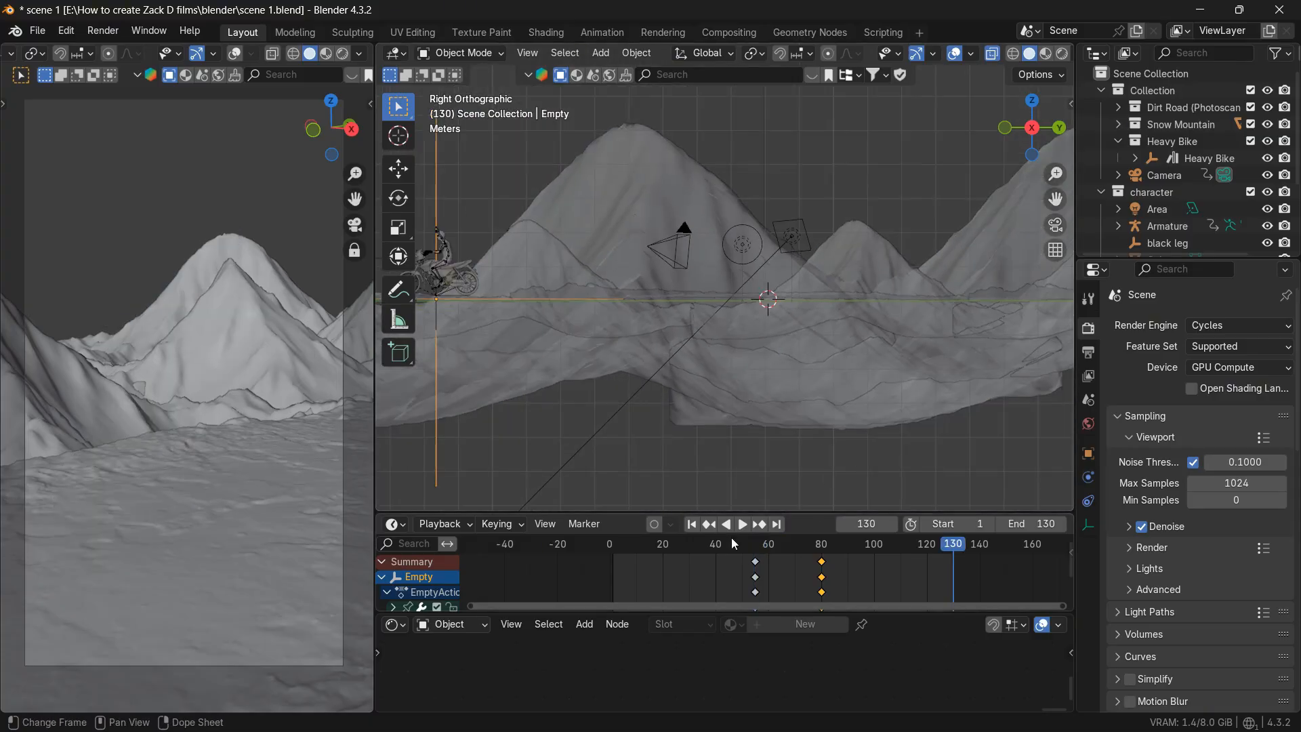
left_click(709, 524)
scroll(783, 440, "down", 1)
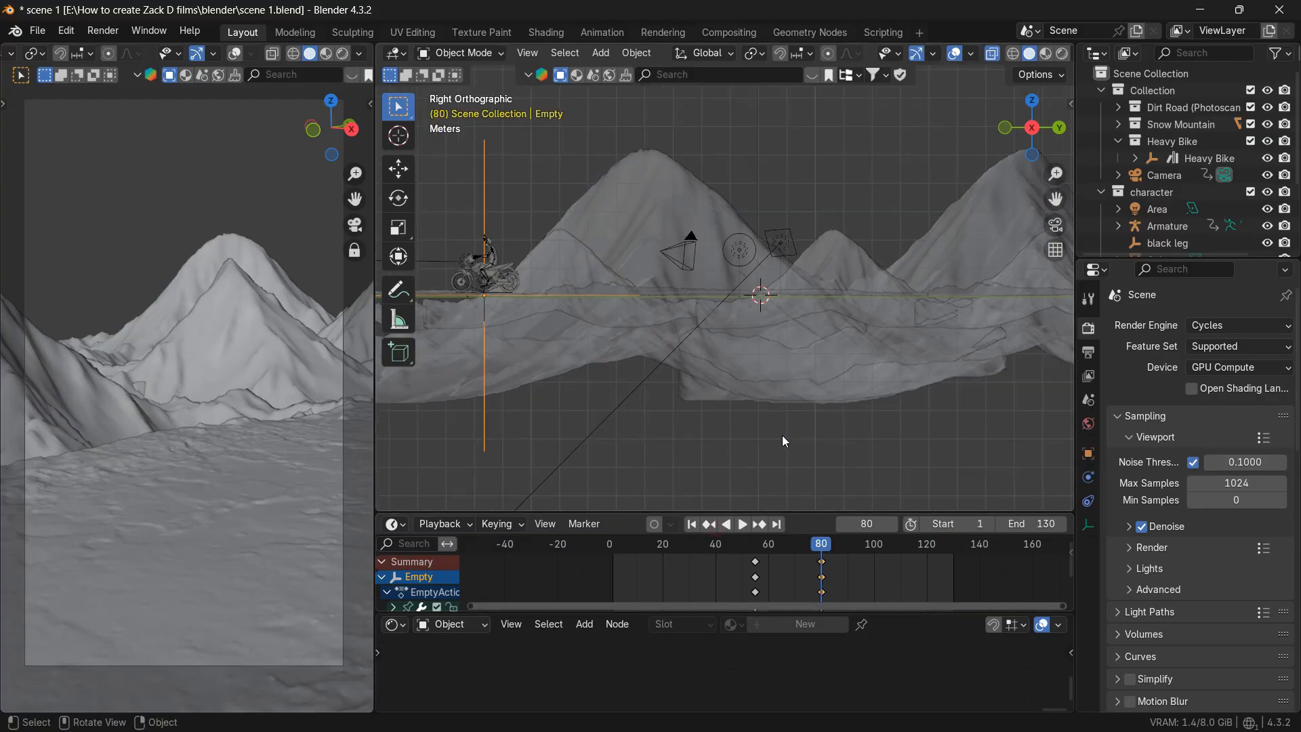
key("r")
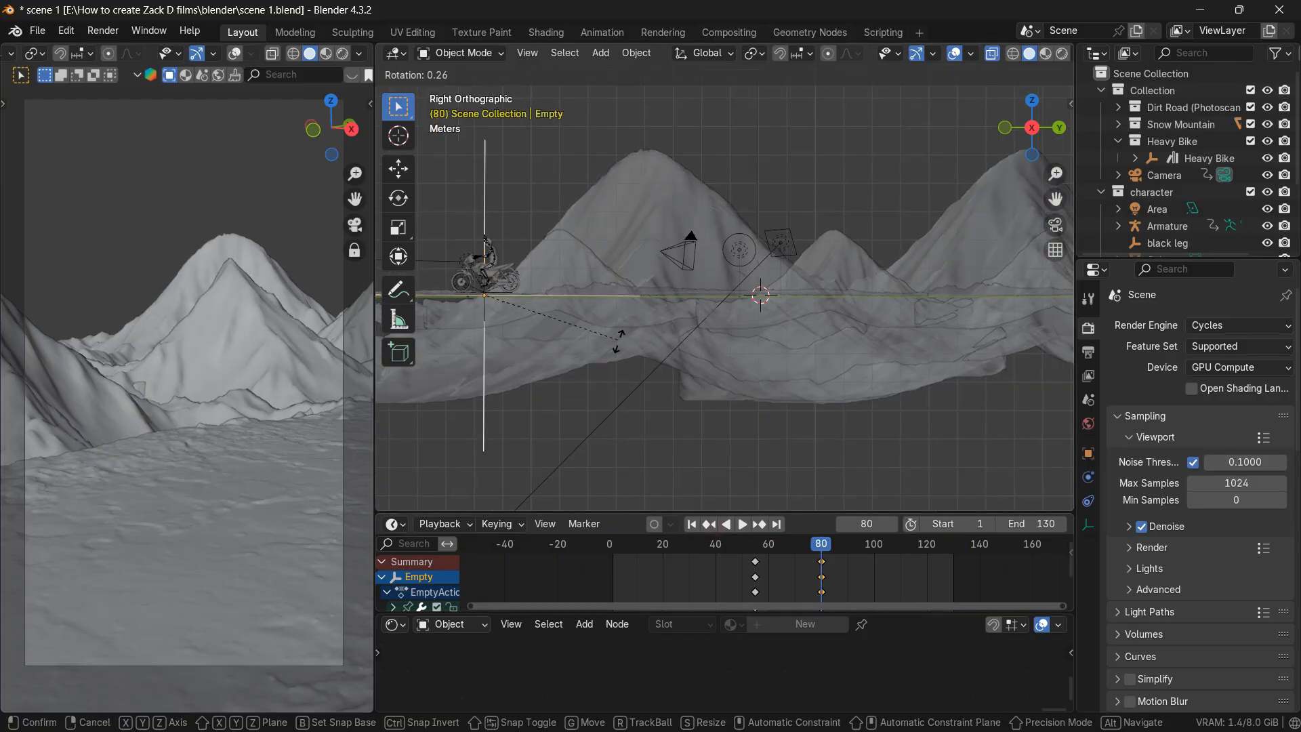
left_click(622, 406)
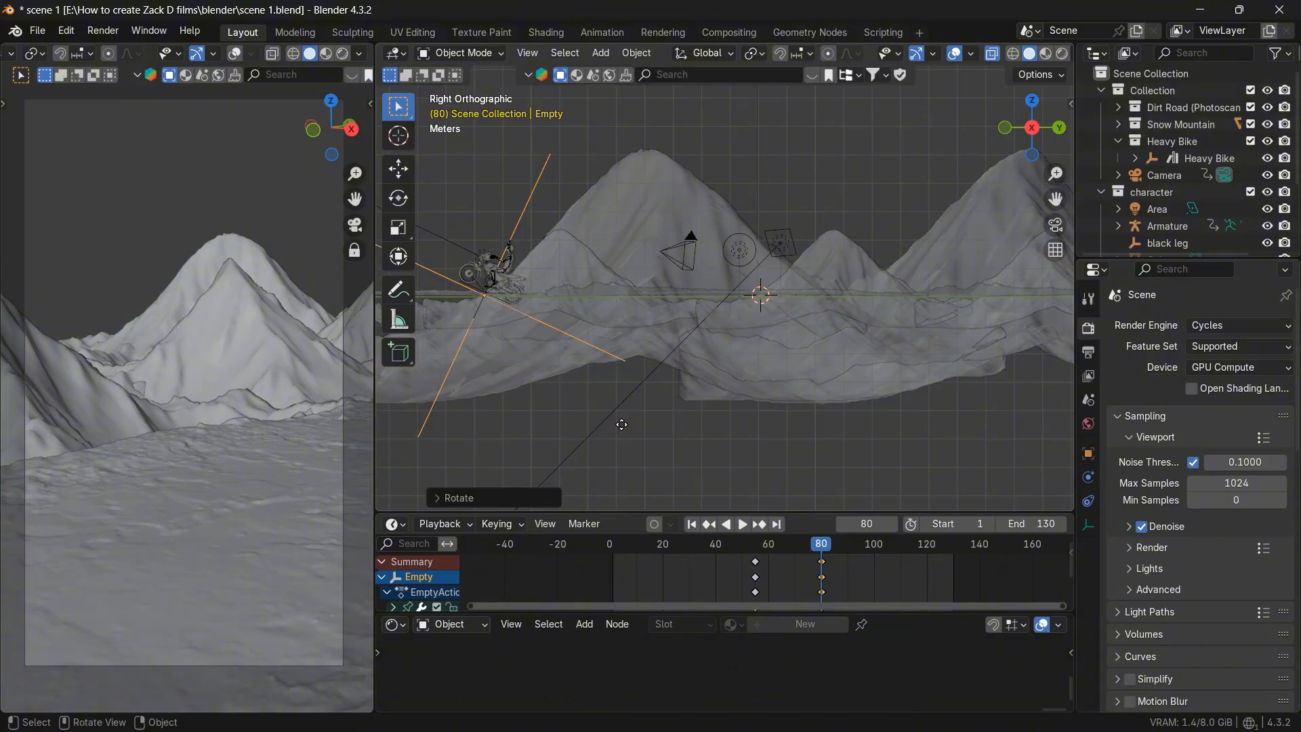
key("g")
key("z")
left_click(623, 420)
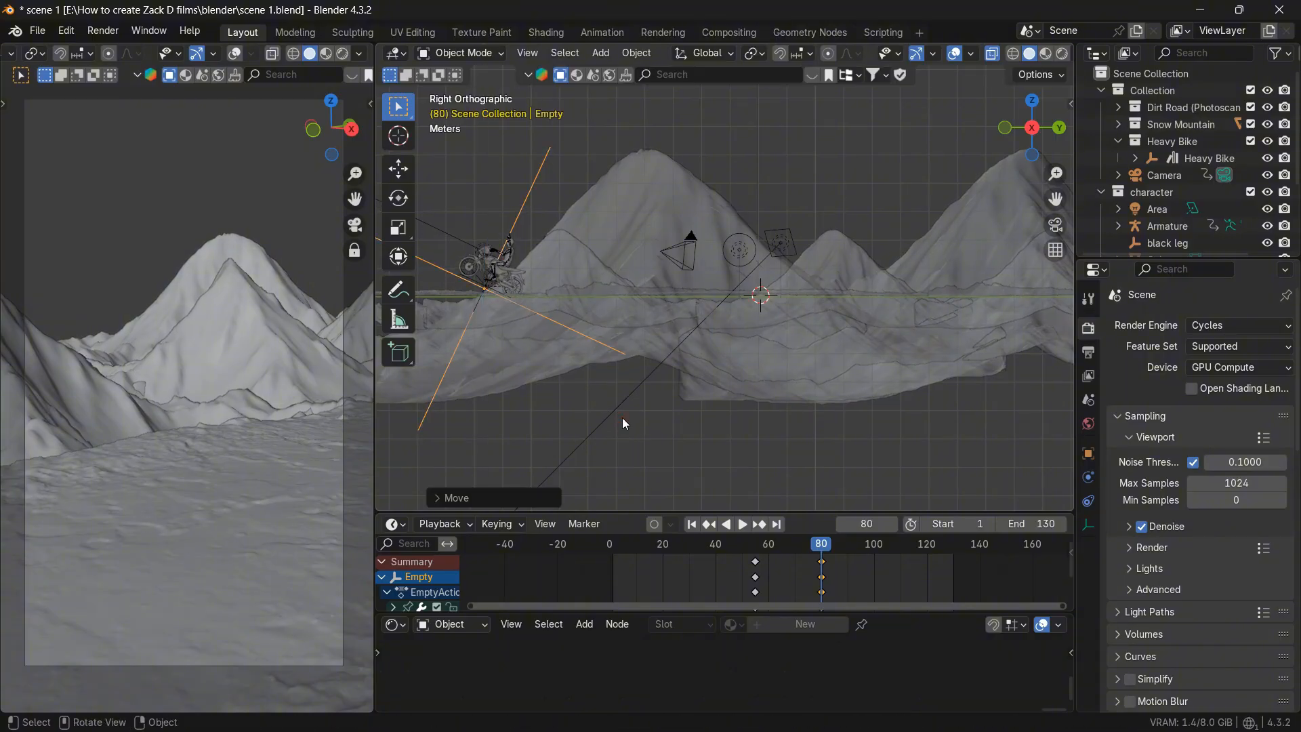
- Tilt the empty further into a steep wheelie, raise it a little more along global Z and keyframe it at frame 80
key("r")
left_click(620, 434)
key("g")
key("z")
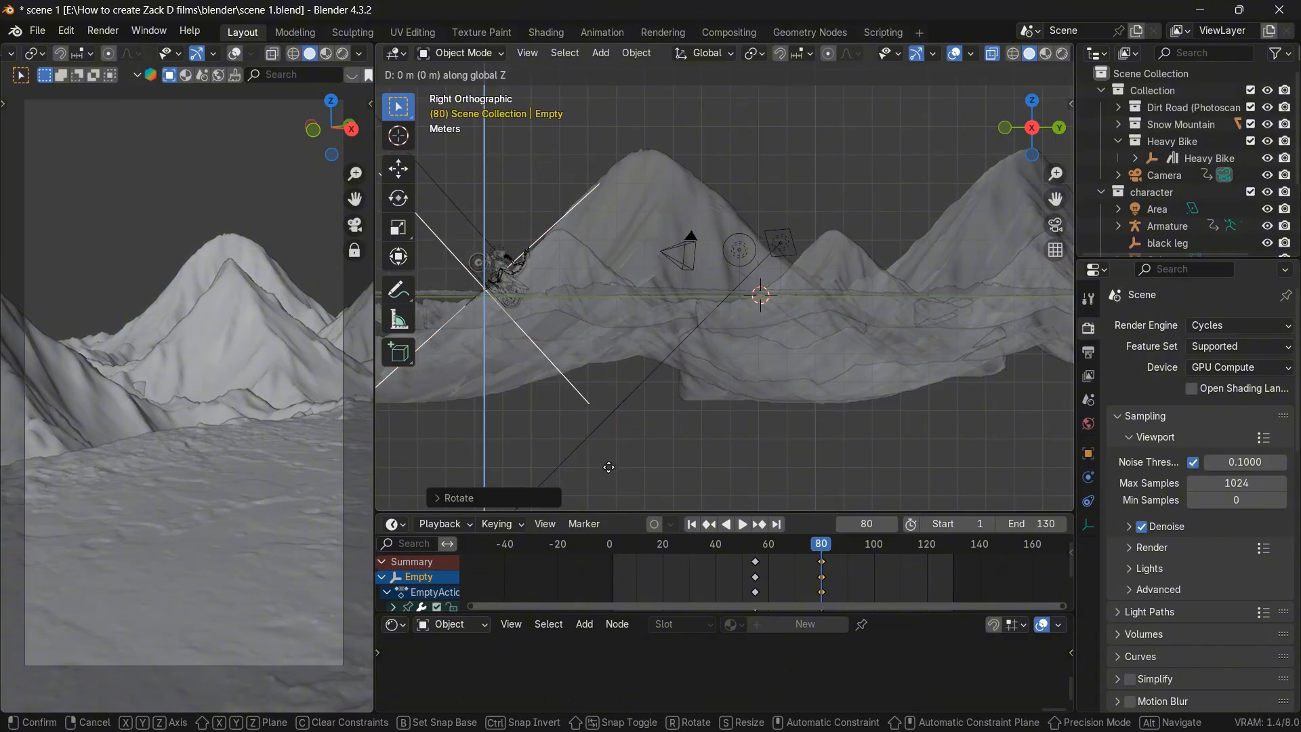
left_click(612, 465)
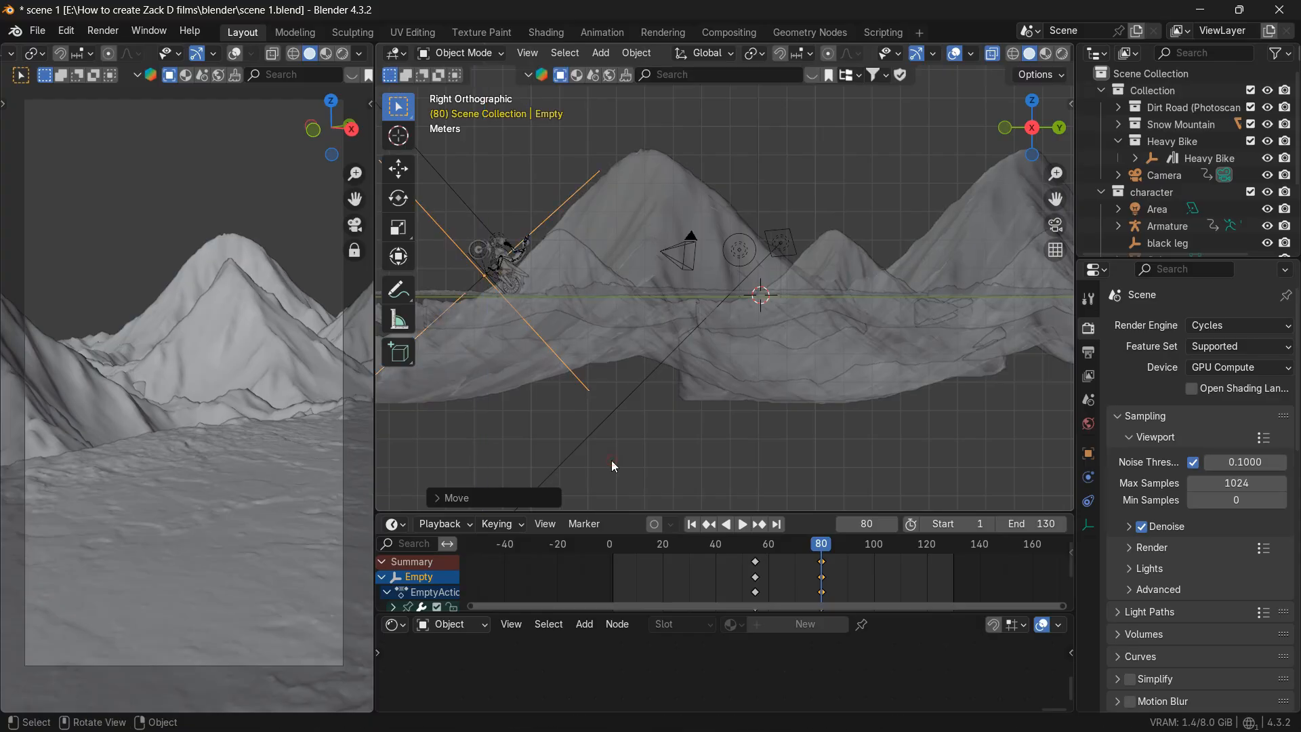
key("i")
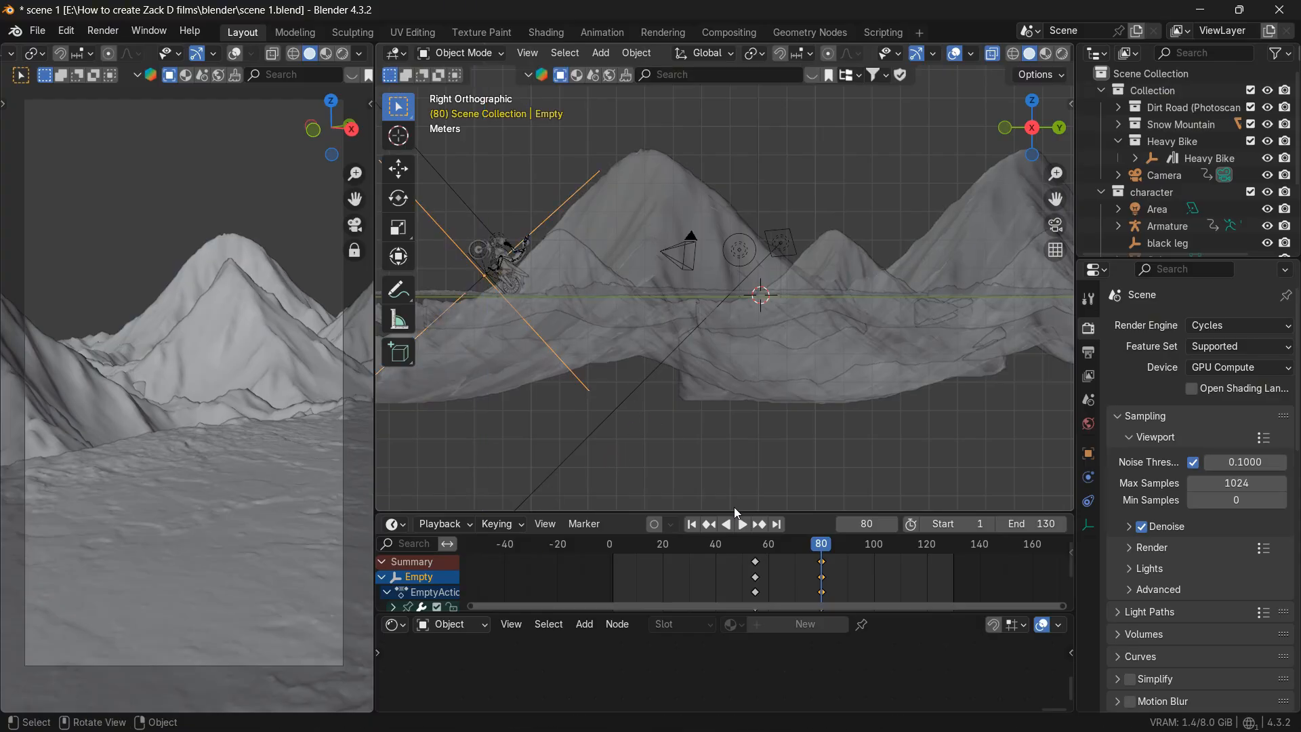
- Play the ride-out from around frame 55 to check the bike's wheelie motion
left_click(710, 525)
left_click(741, 524)
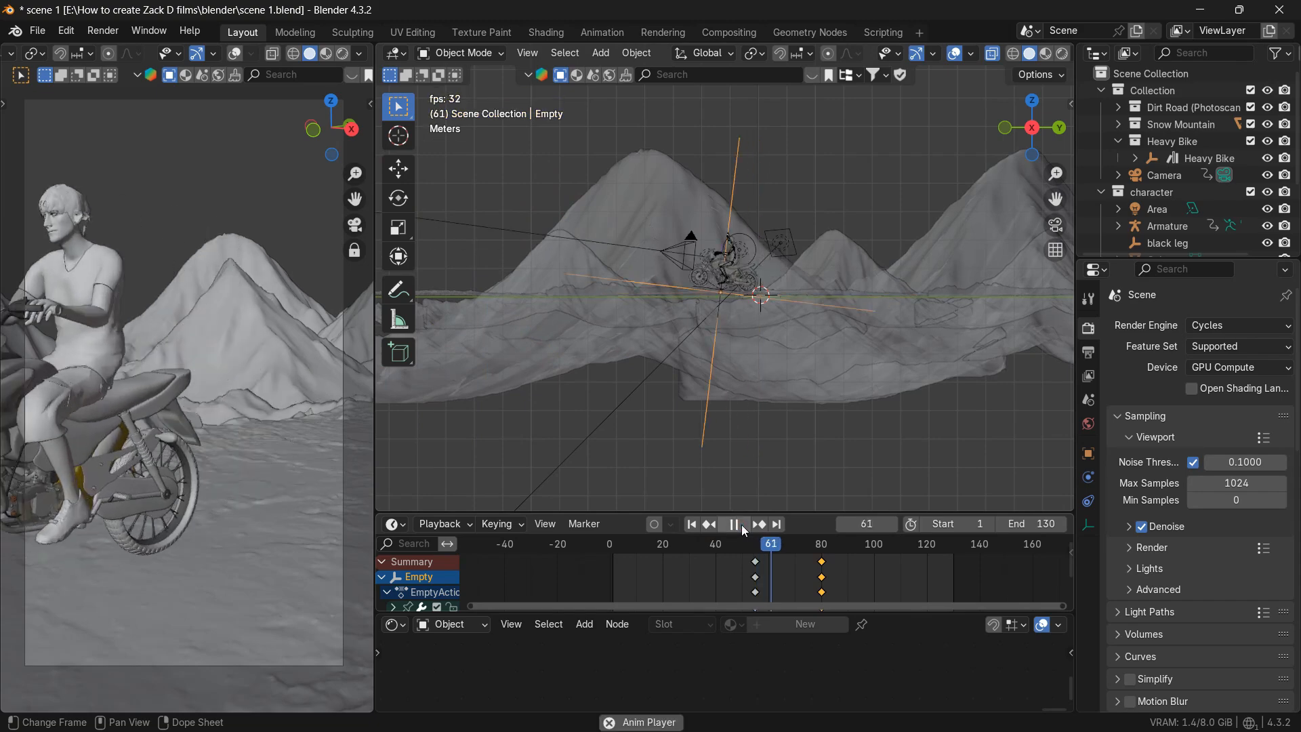
key("space")
left_click(753, 557)
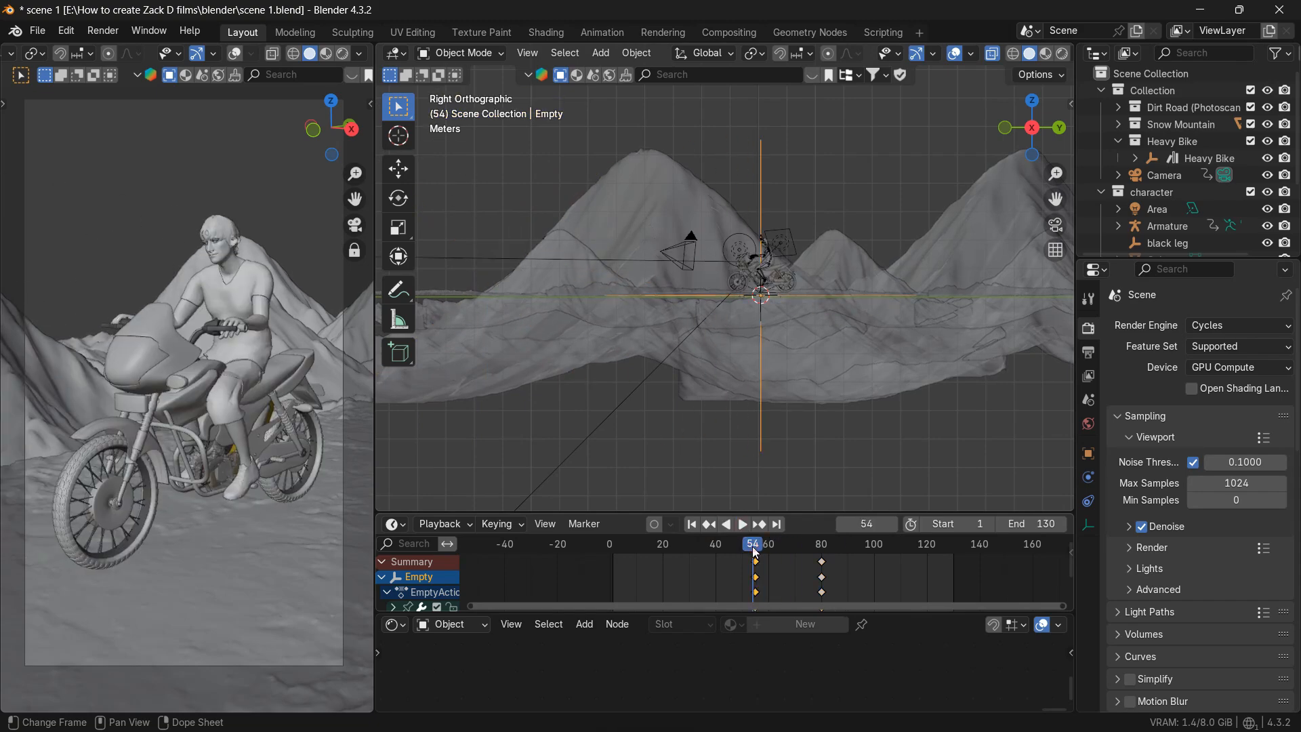
key("space")
- At frame 62, tilt the empty further back, raise it about 0.3 m along global Z and insert a keyframe
mouse_move(777, 553)
left_mouse_down()
mouse_move(757, 553)
mouse_move(772, 550)
left_mouse_up()
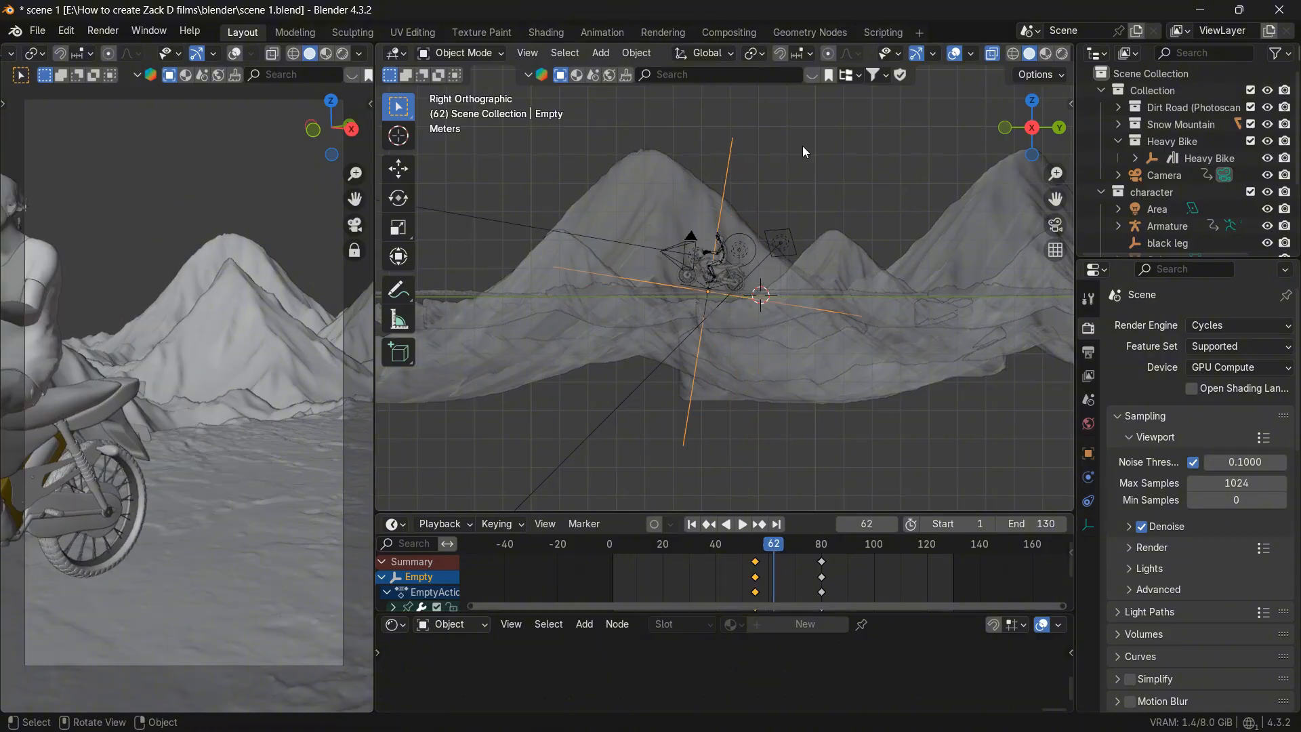
key("r")
left_click(816, 202)
key("g")
key("z")
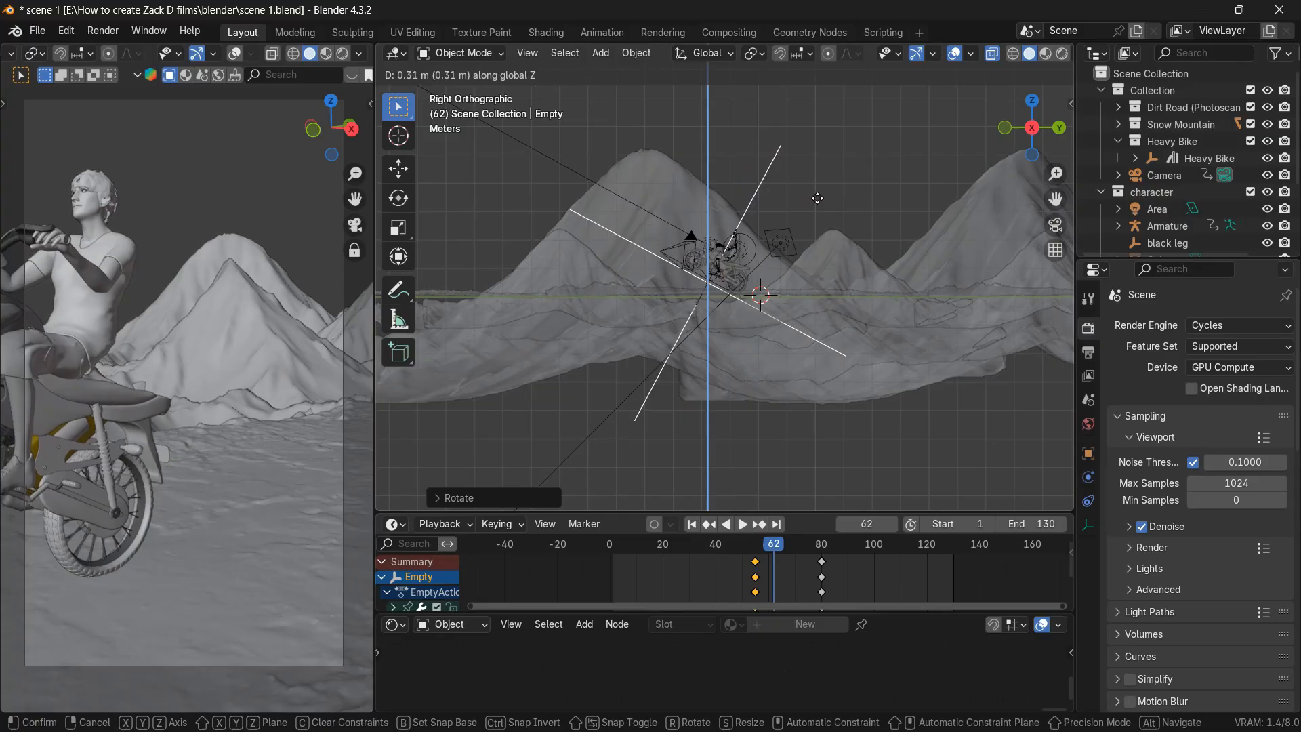
left_click(818, 201)
key("i")
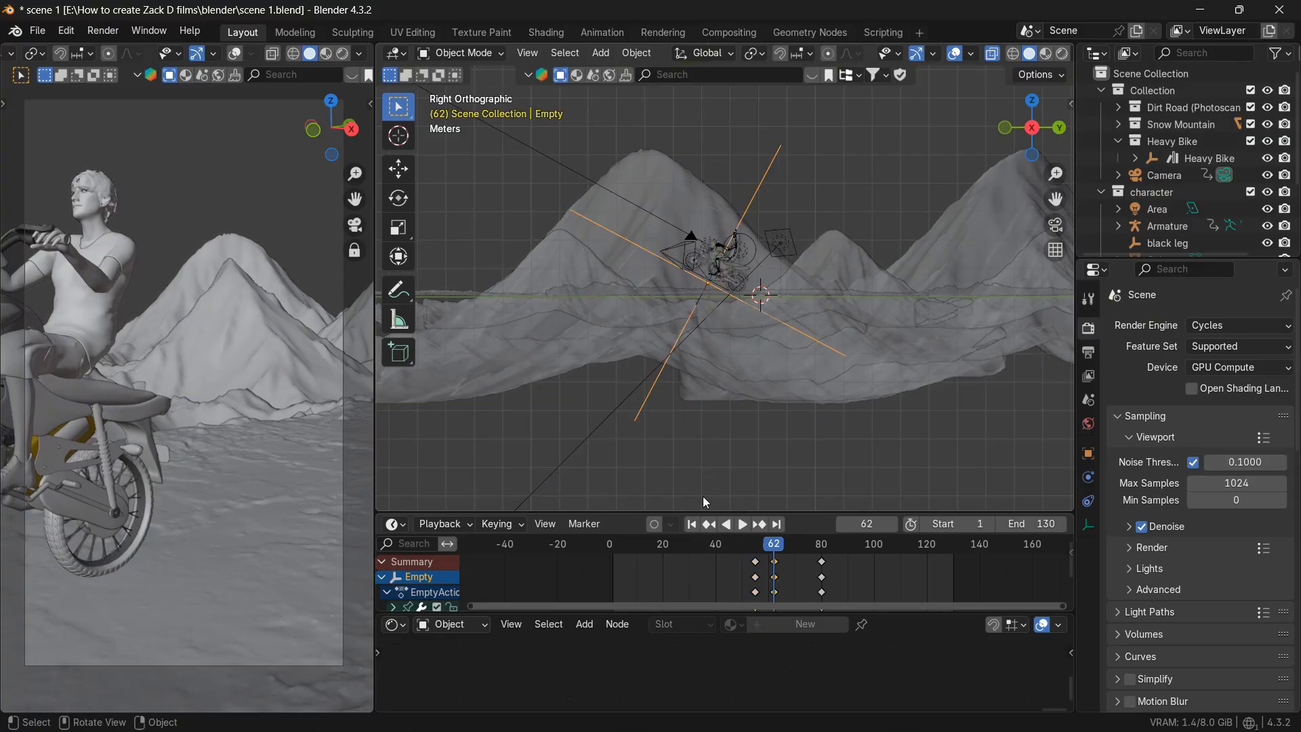
- Replay the animation from the start and scrub around frames 55 to 62 to check the wheelie
left_click(691, 523)
left_click(745, 525)
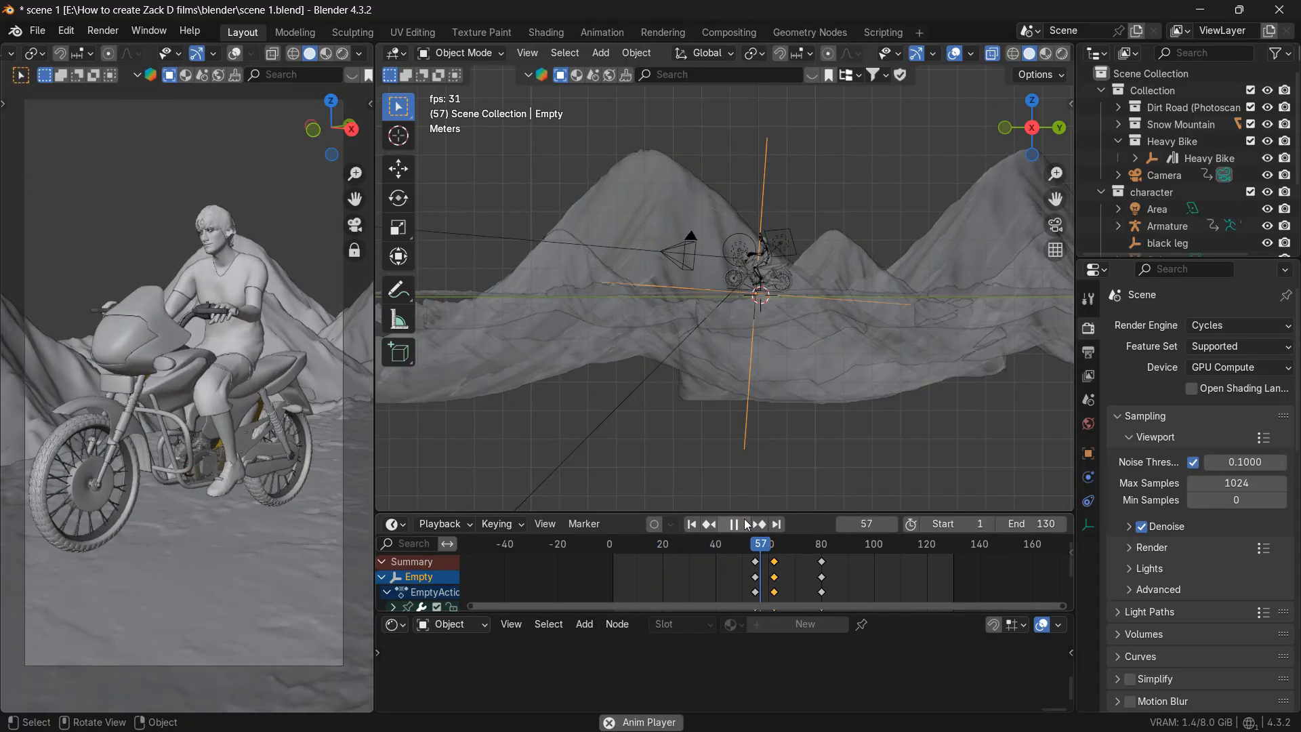
left_click(744, 522)
left_click_drag(752, 546, 770, 545)
- At frame 55, insert a keyframe on the bike's rear wheel and another on its front wheel
left_click(710, 525)
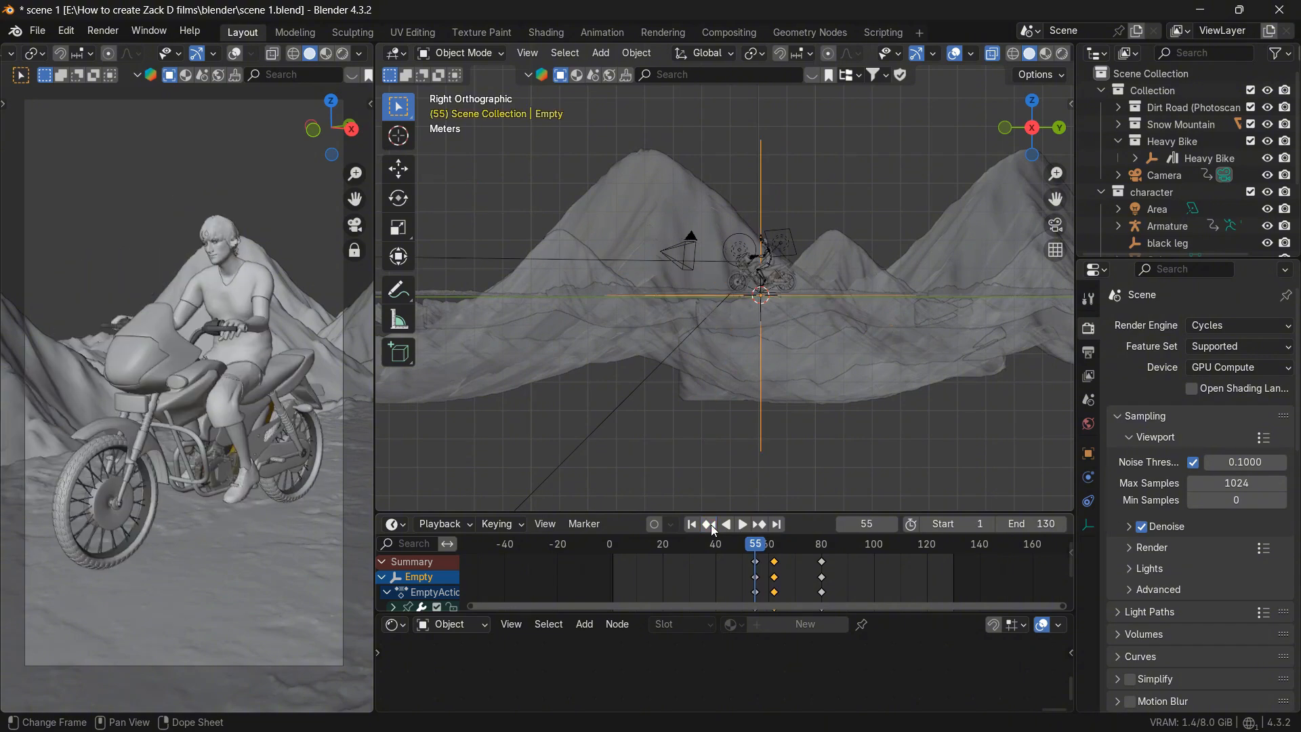
left_click(277, 493)
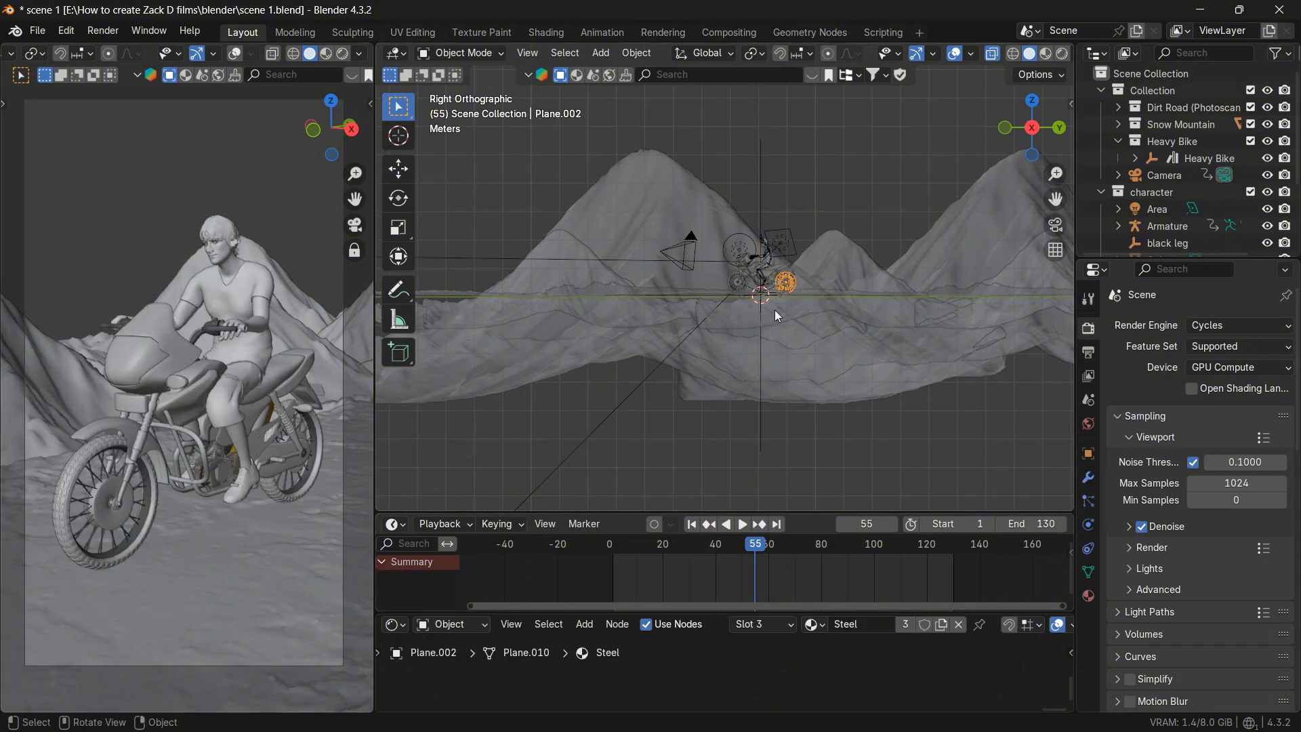
key("i")
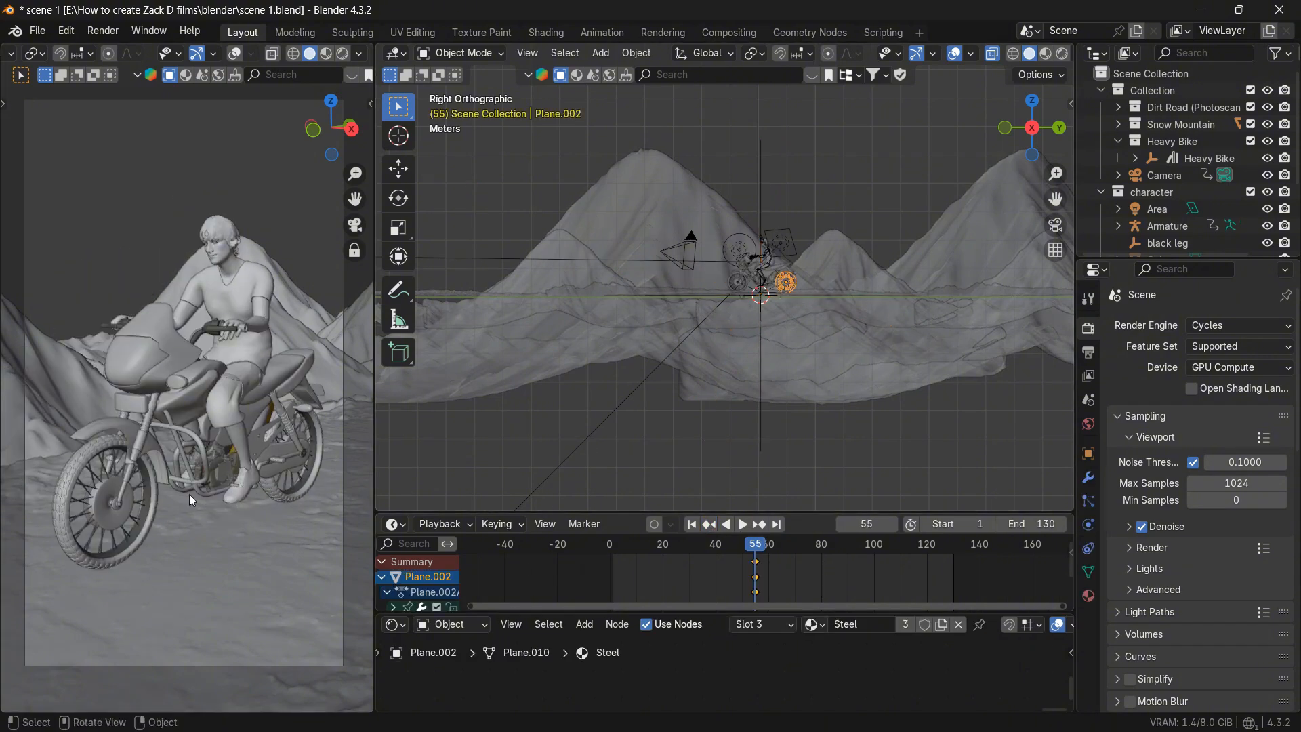
left_click(79, 559)
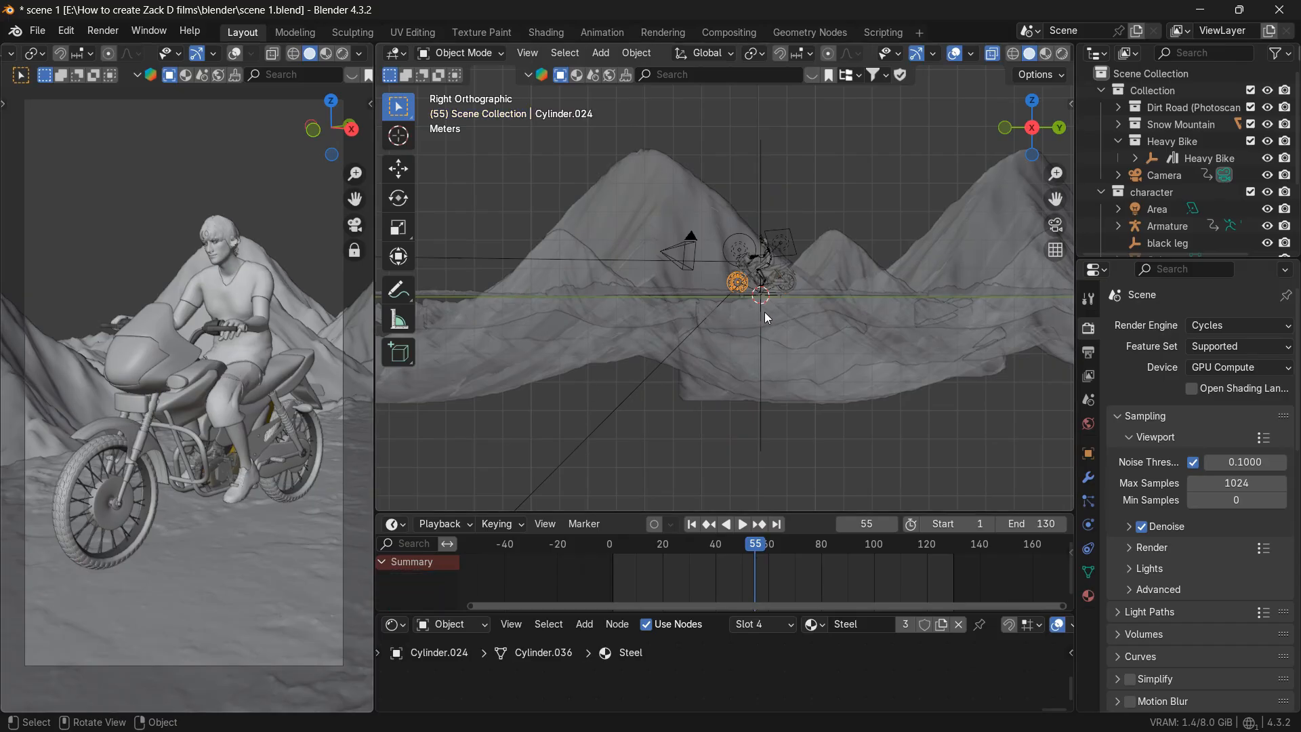
key("i")
- At frame 85, spin the front wheel more than one full turn in the negative direction around global X and keyframe it
left_click(863, 523)
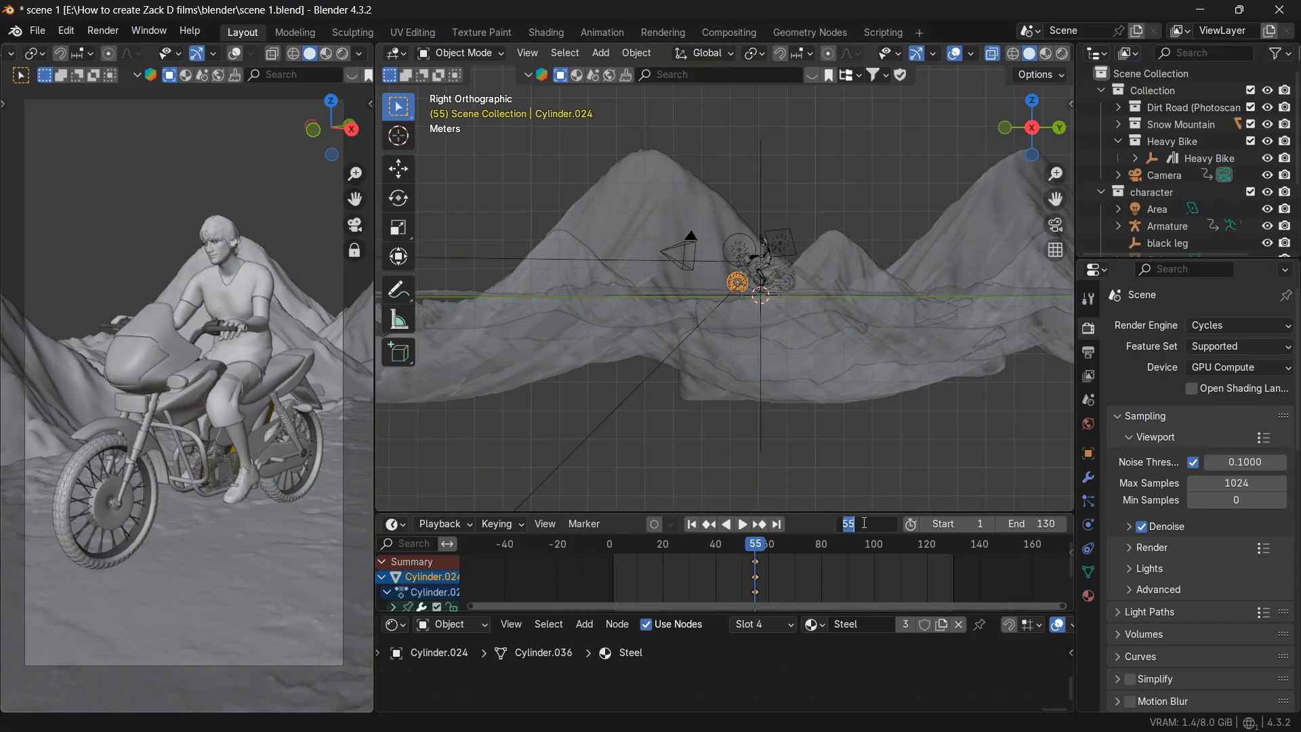
type("8")
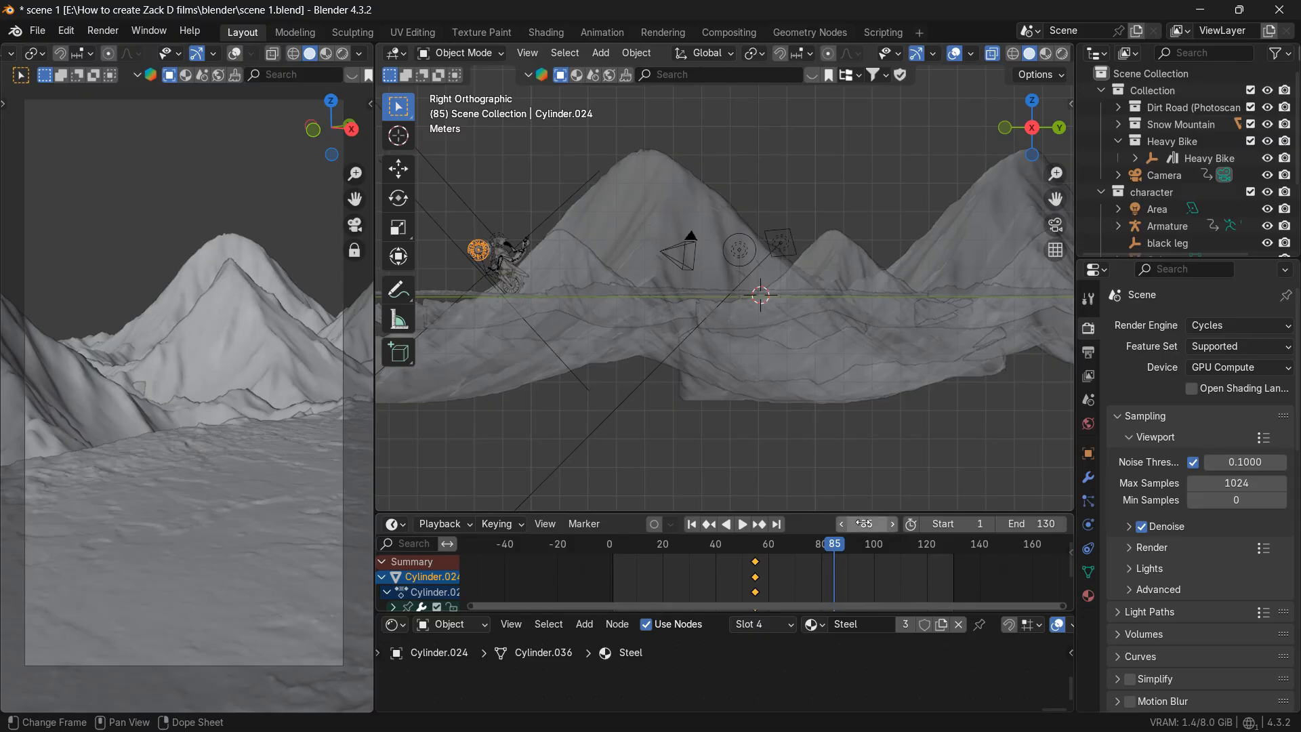
key("r")
right_click(713, 275)
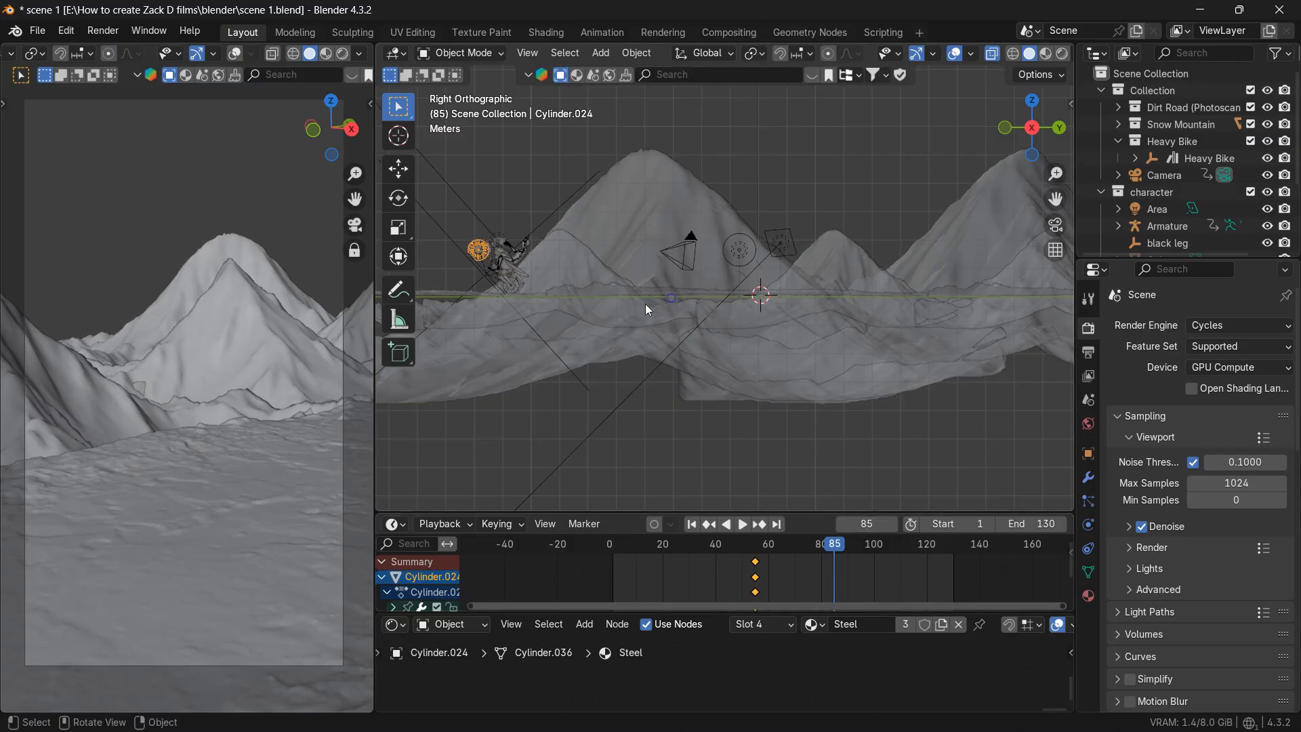
key("r")
key("x")
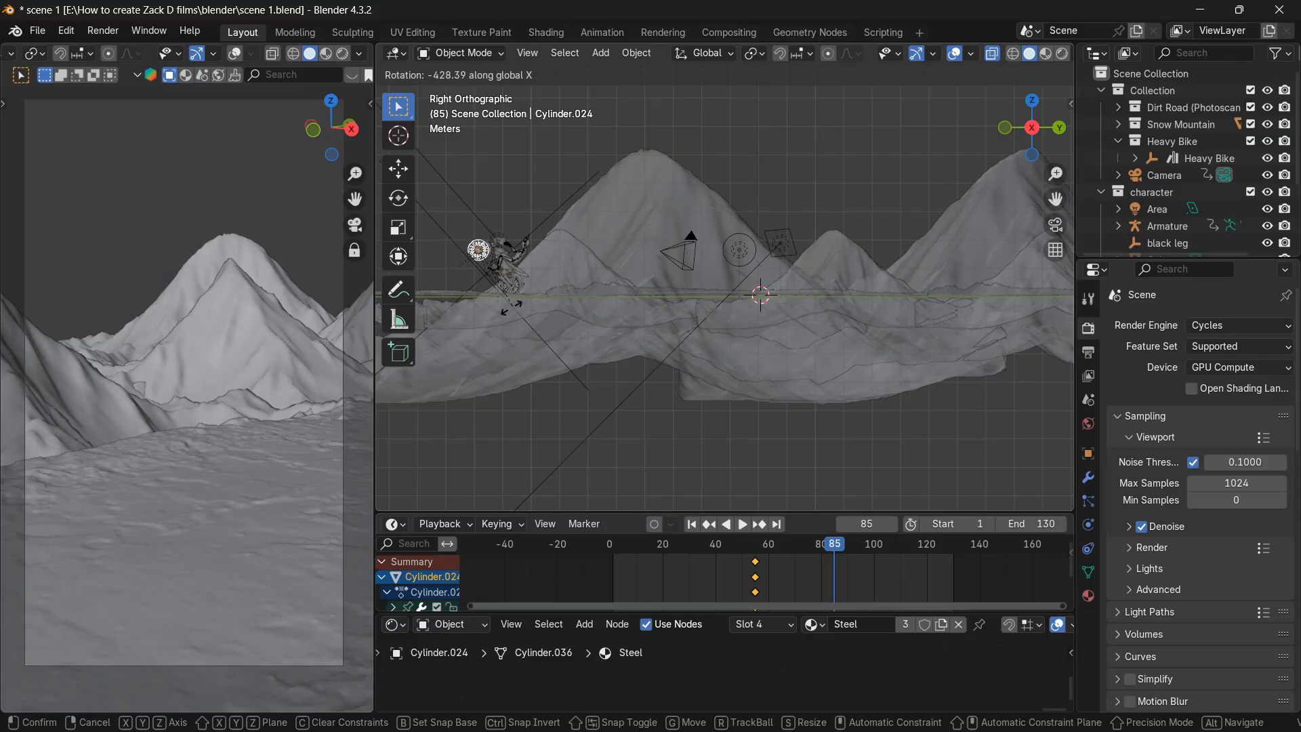
left_click(436, 243)
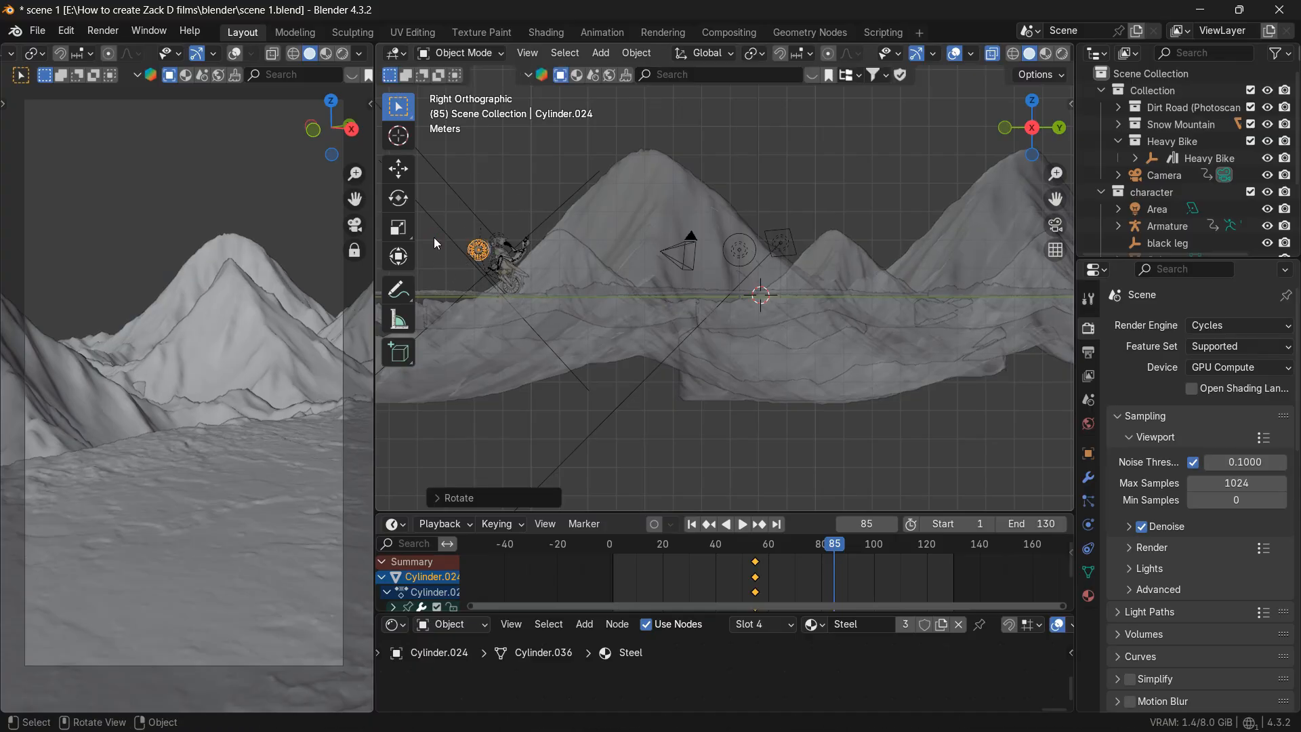
key("i")
- Spin the rear wheel more than one full negative turn around global X at frame 85 and insert a keyframe
left_click(518, 287)
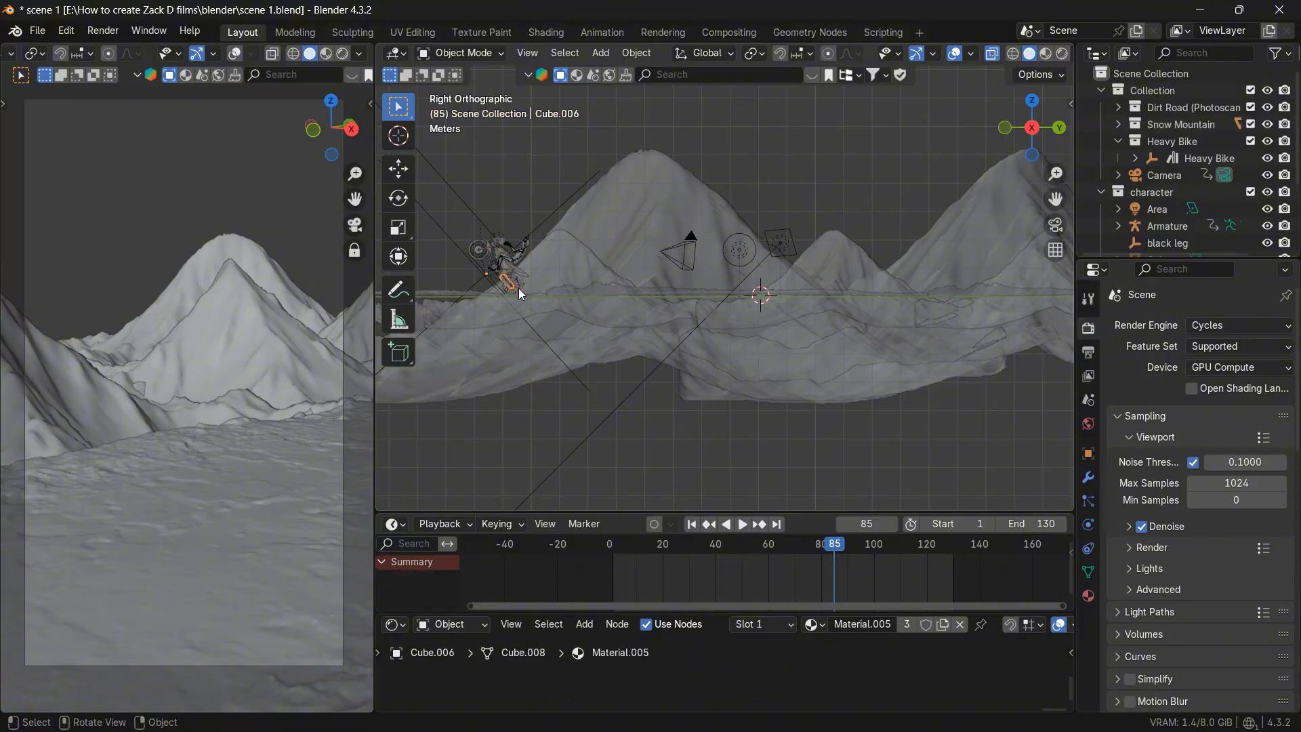
key("r")
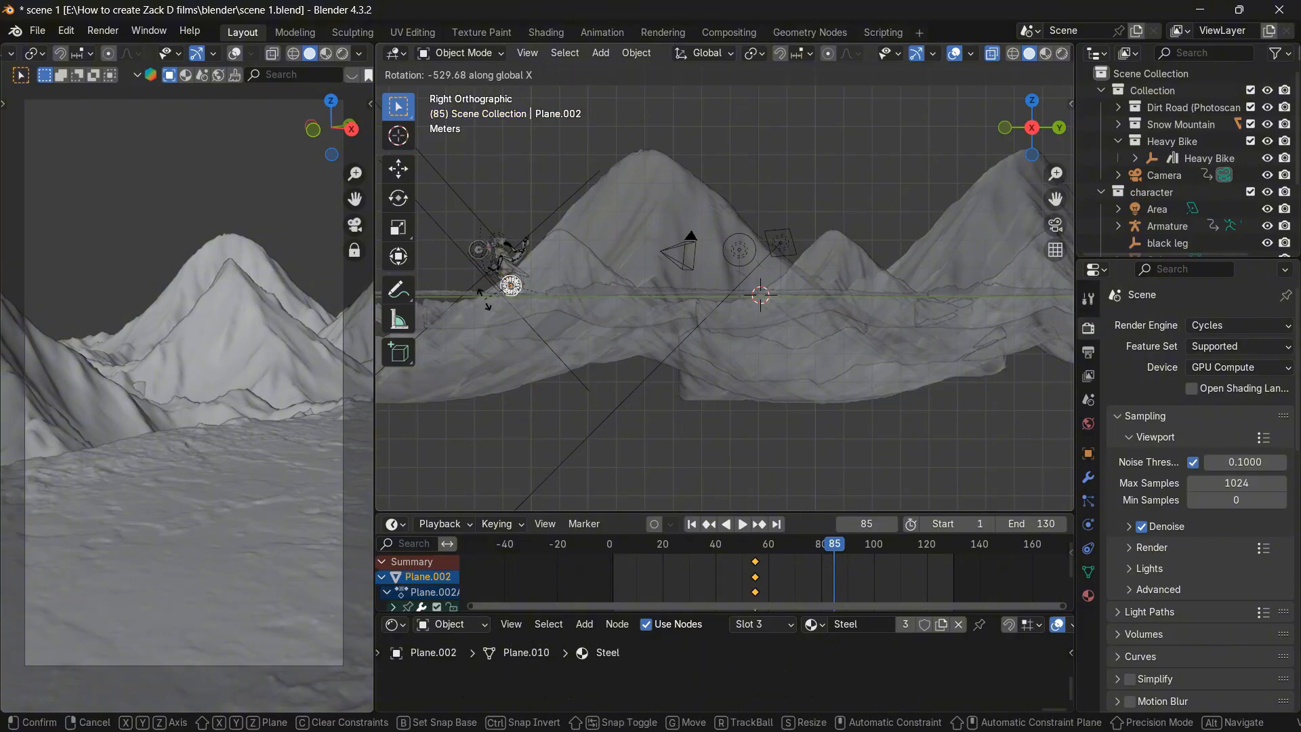
left_click(495, 250)
key("i")
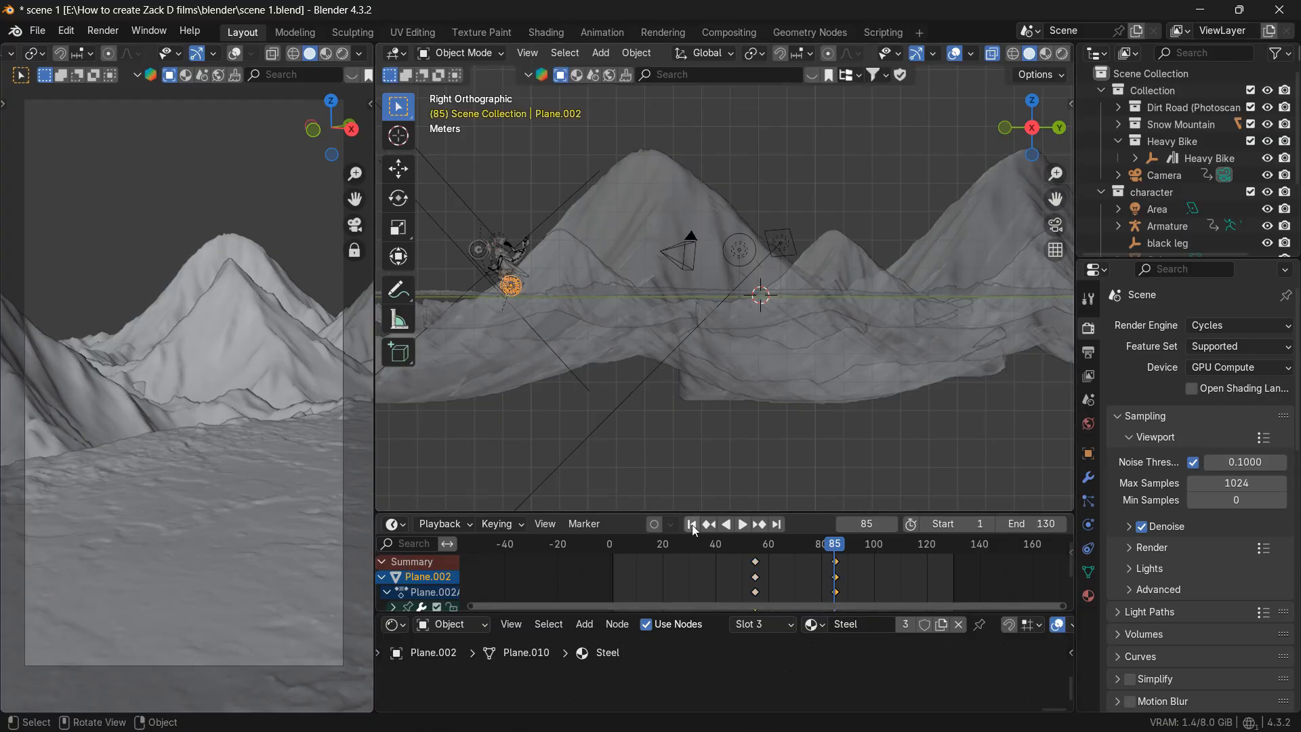
- Play and scrub the animation to check the spinning wheels, returning to frame 1
left_click(694, 527)
left_click(740, 524)
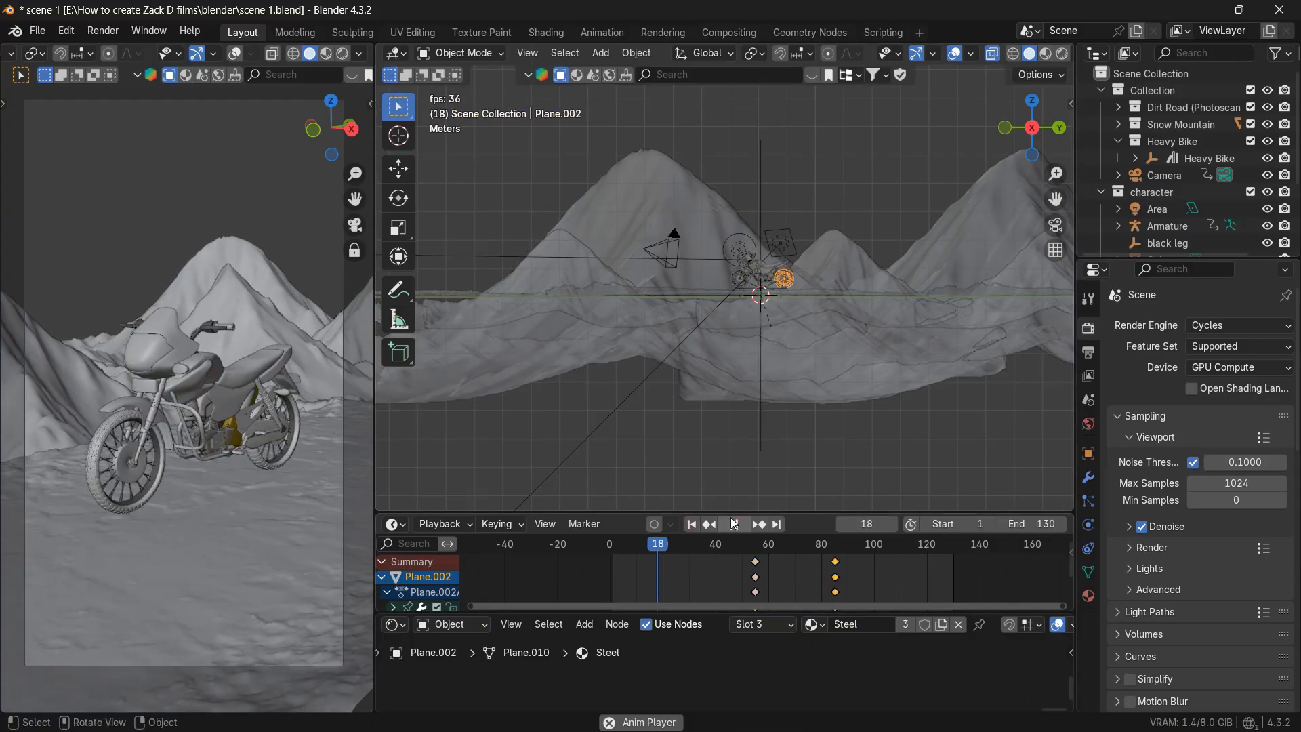
left_click(733, 524)
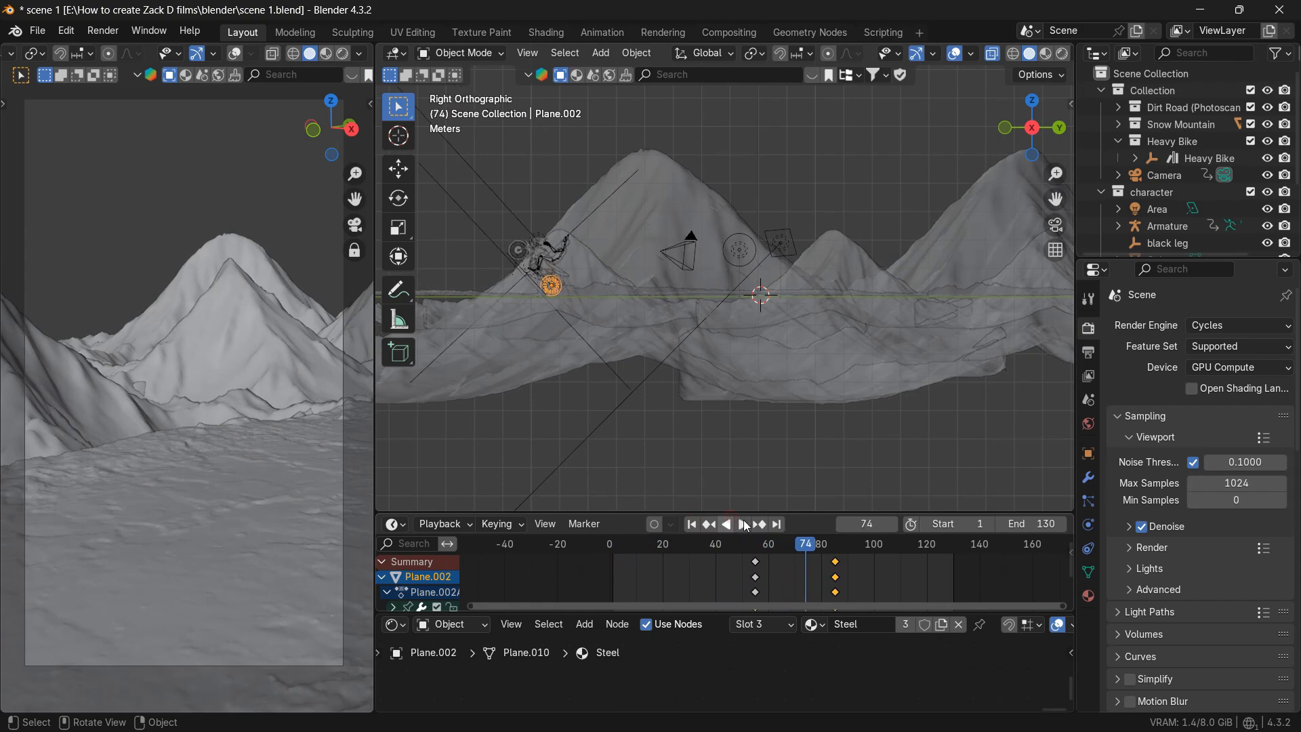
left_click_drag(764, 551, 700, 546)
left_click(691, 525)
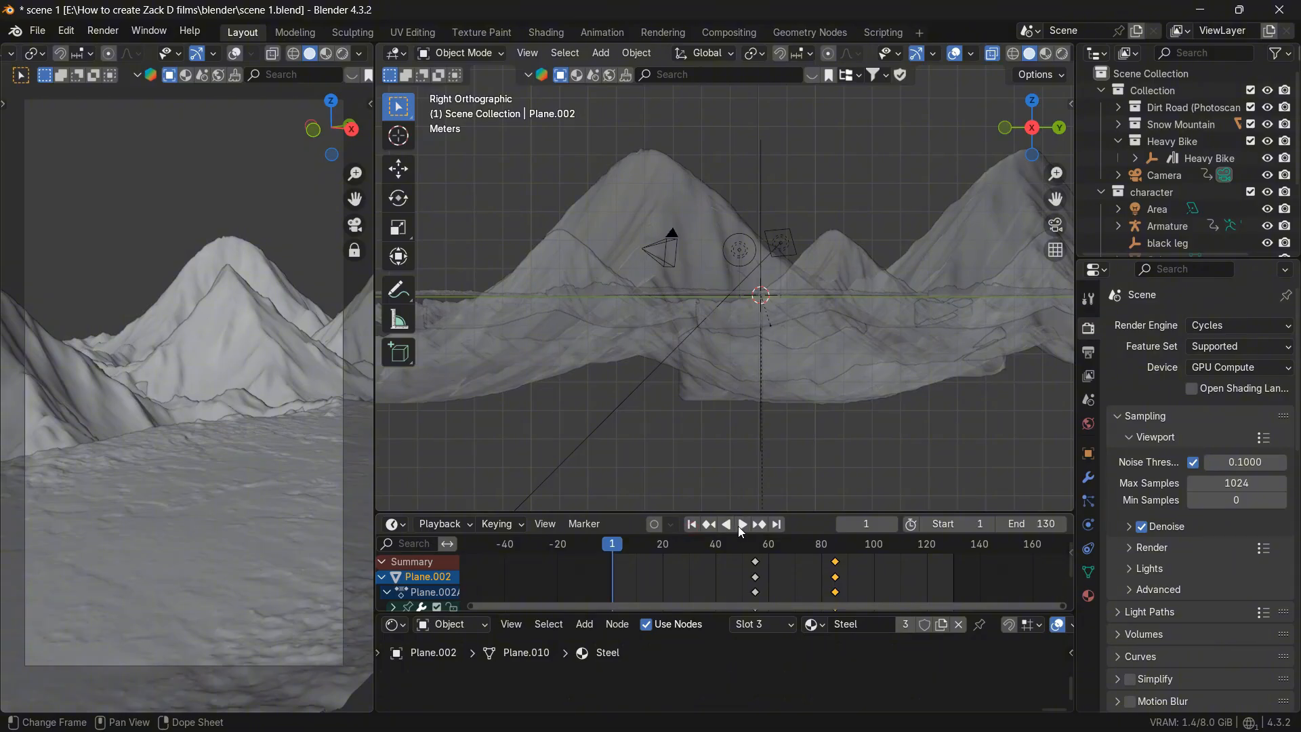
- Move to frame 100 and set the scene's end frame to 100
left_click(874, 546)
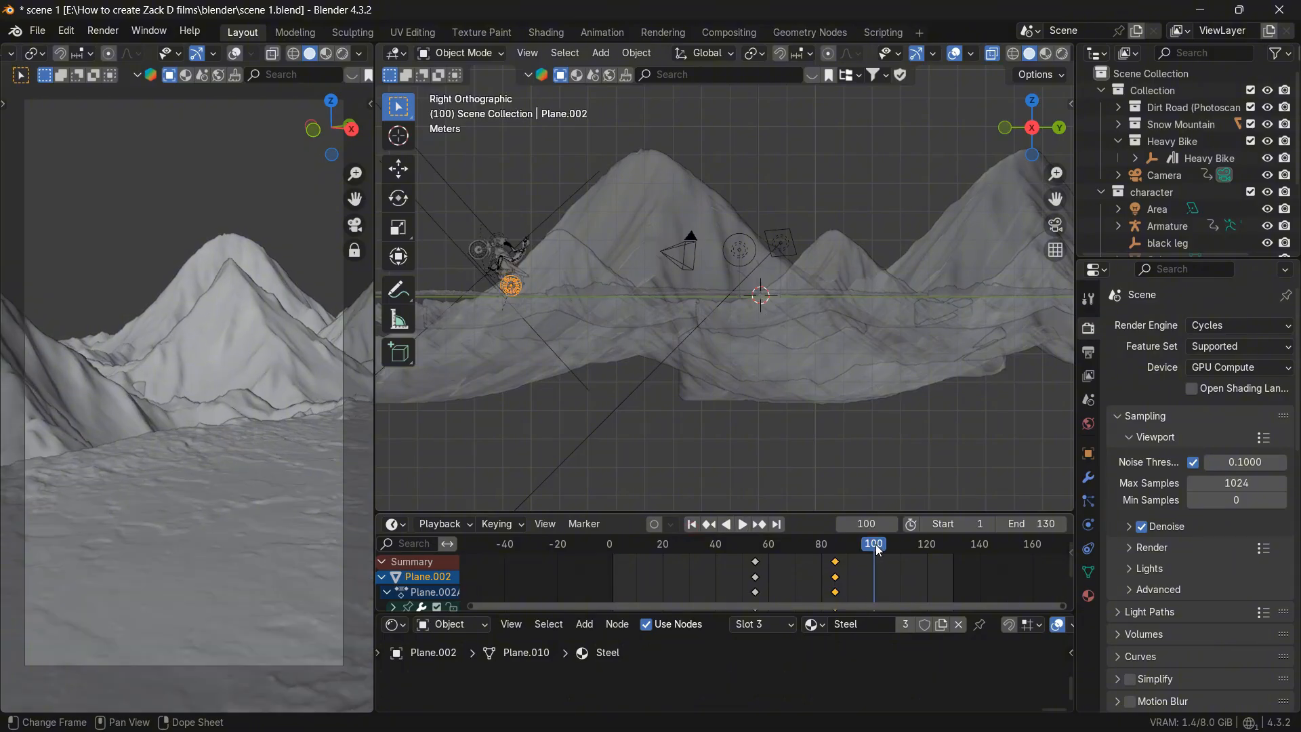
left_click(1031, 526)
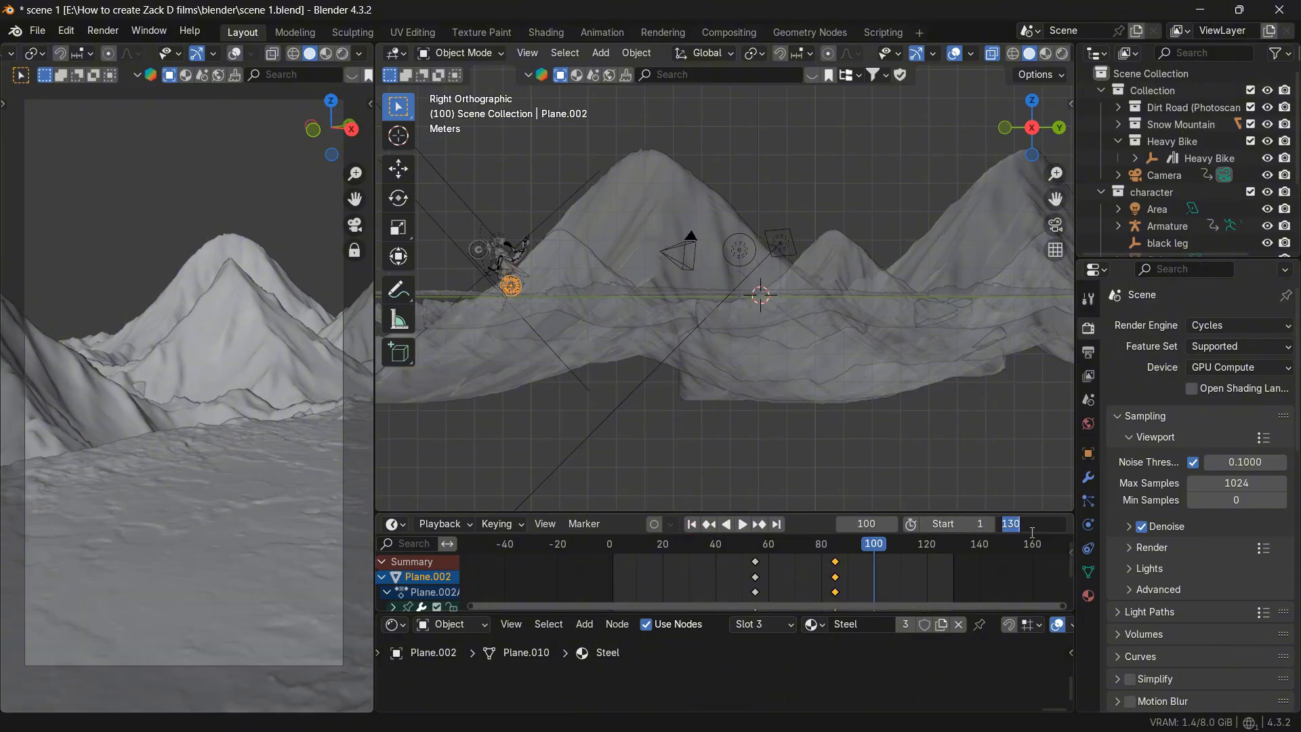
type("100")
key("Return")
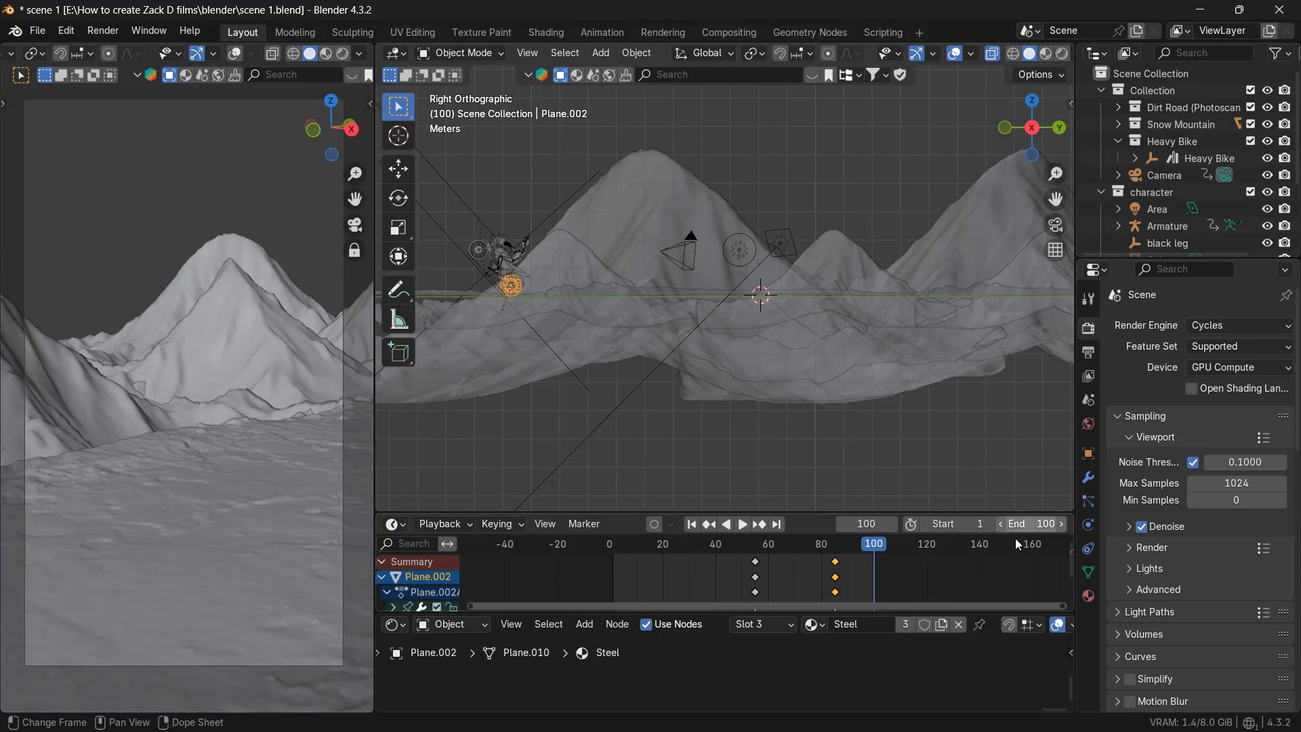
- Play the shortened animation from the start to review the bike and rider's full sequence
left_click(690, 526)
left_click(742, 529)
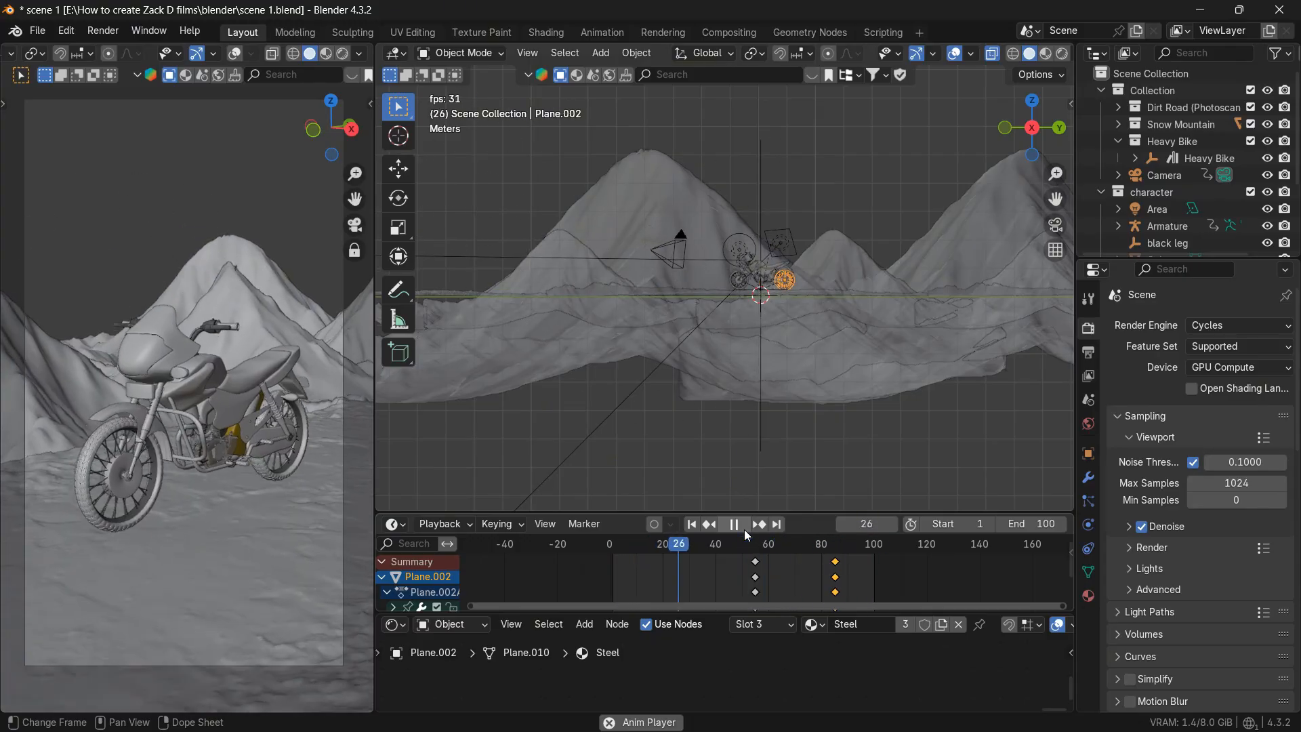
left_click(741, 530)
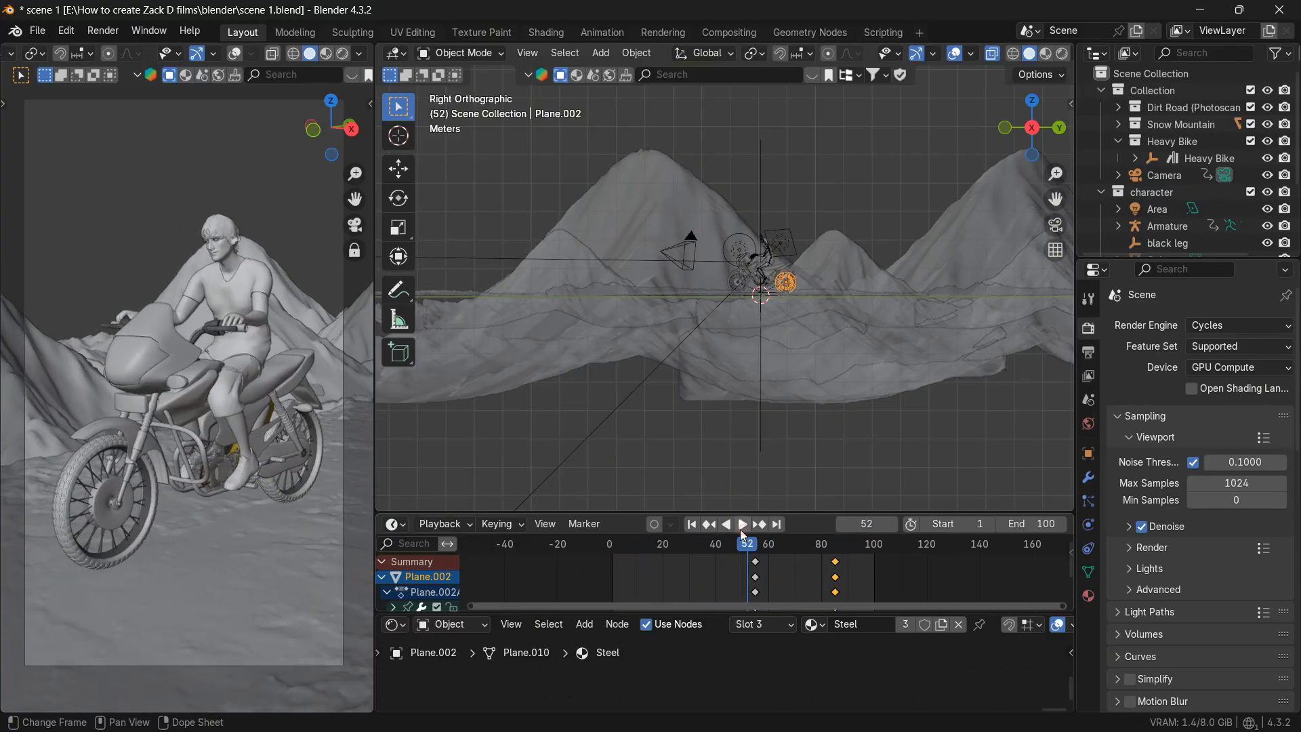
- Switch the camera view to Rendered shading and scrub the bike and rider's drop-in up to frame 48
left_click(342, 54)
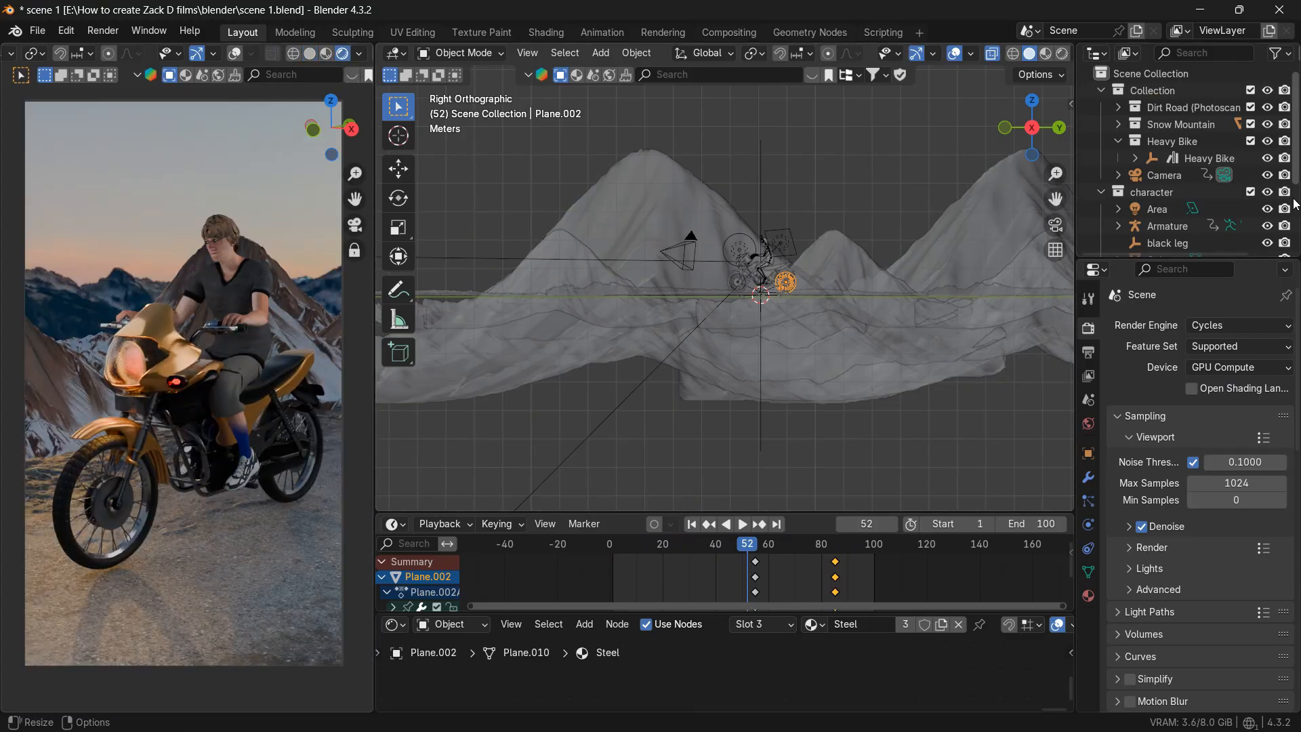
scroll(1240, 198, "down", 4)
left_click(1269, 159)
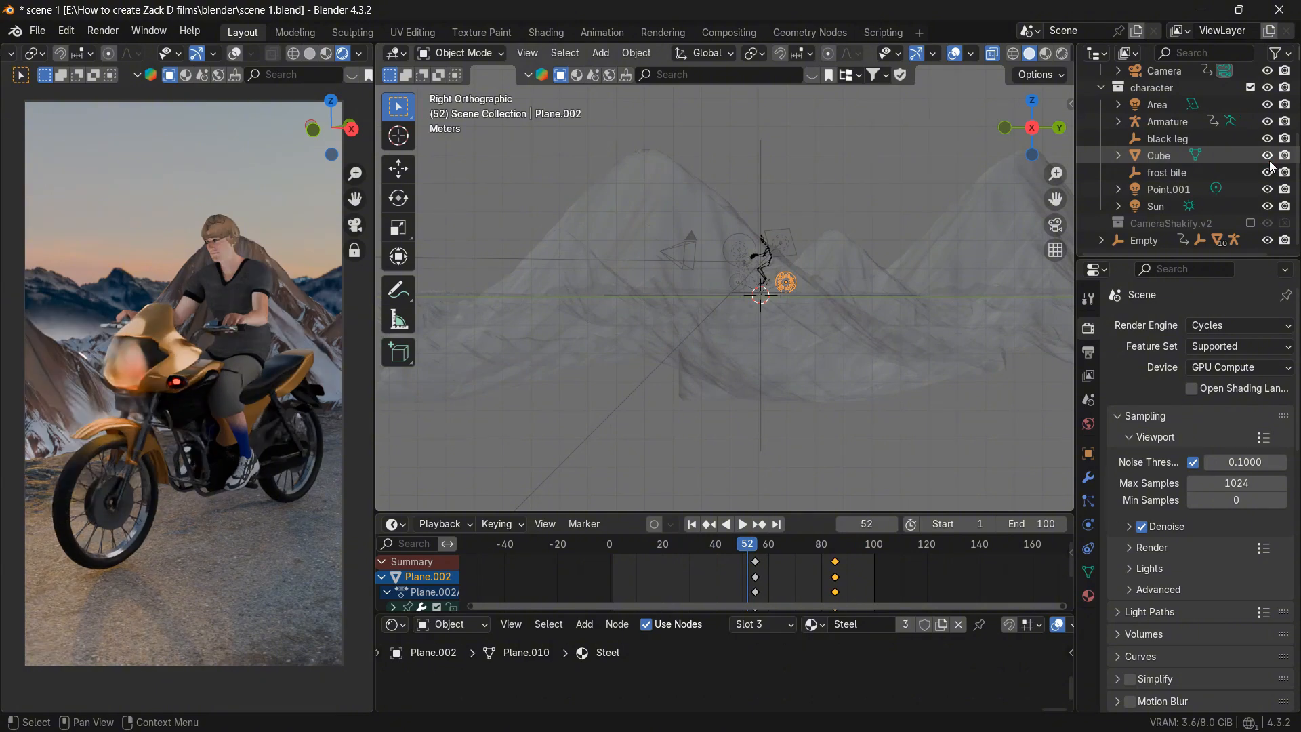
left_click(658, 546)
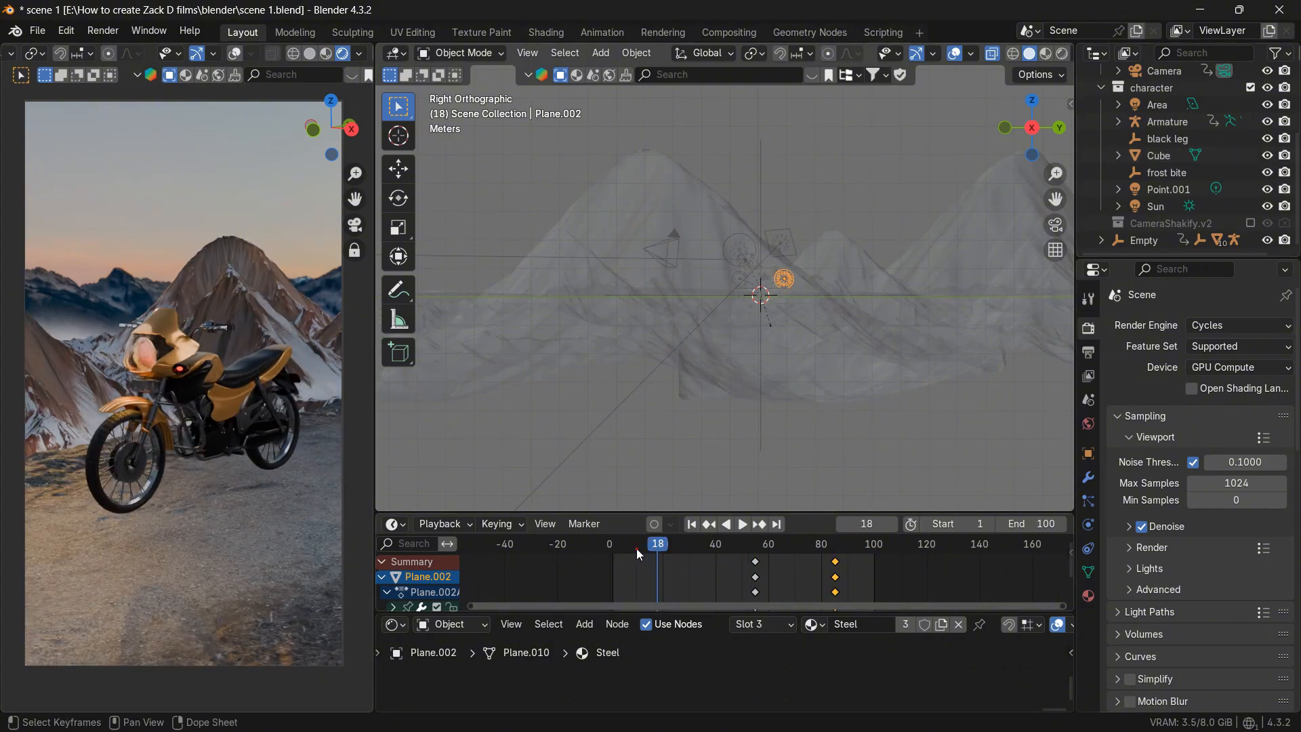
left_click_drag(636, 547, 786, 545)
left_click(739, 550)
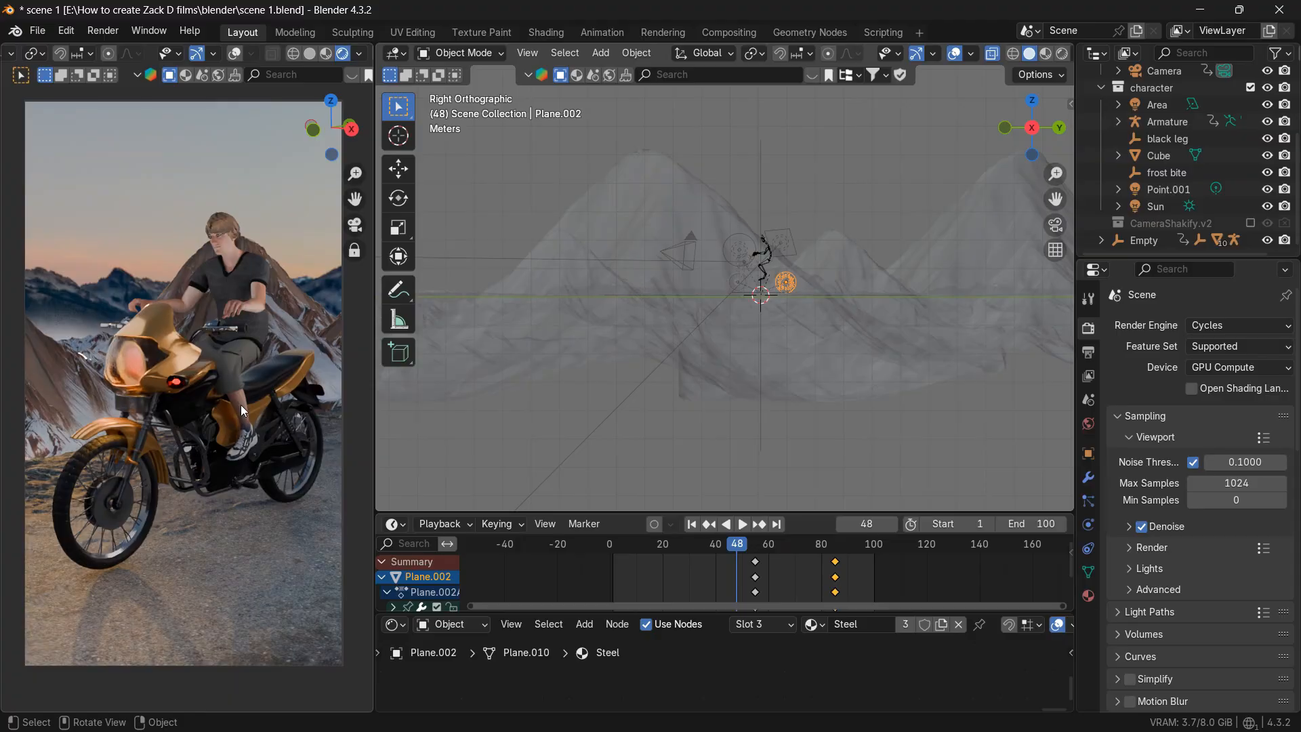
- Scrub the rendered animation through the ride-off and back to frame 42 to check the colour of the rider's legs
left_click(648, 550)
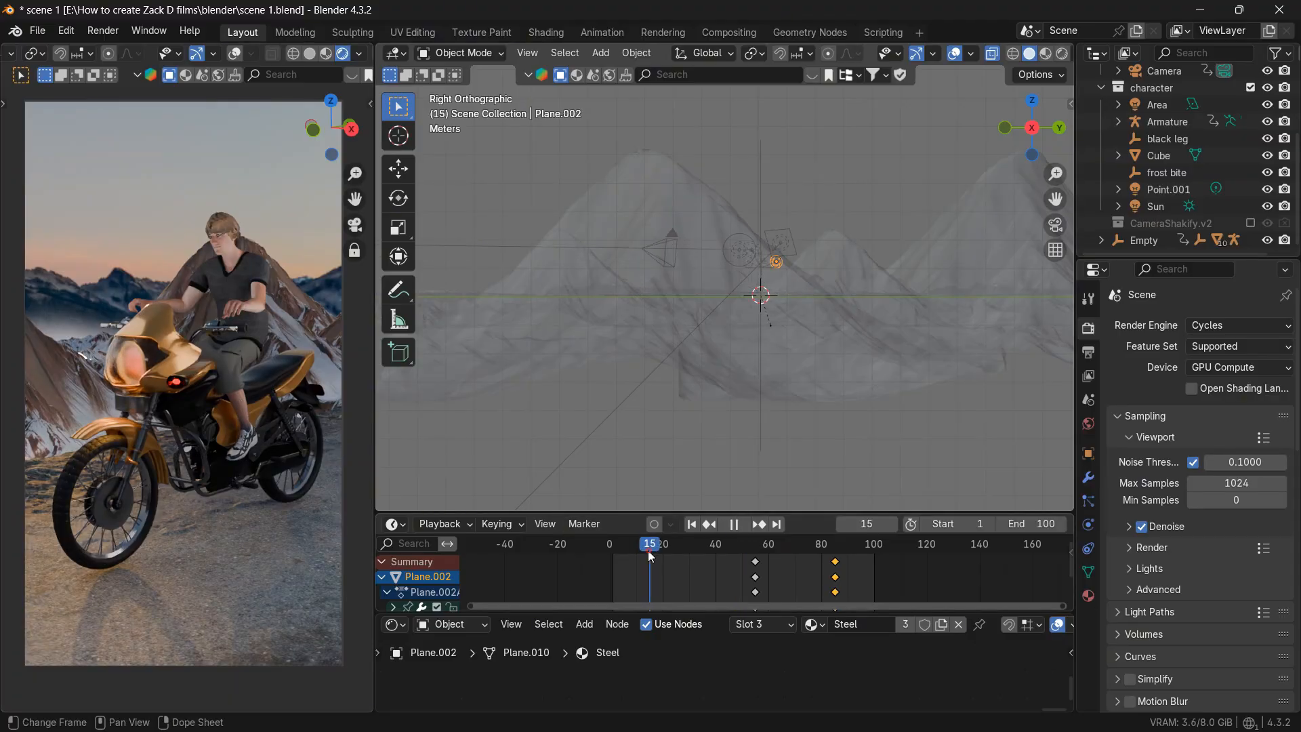
left_click(815, 546)
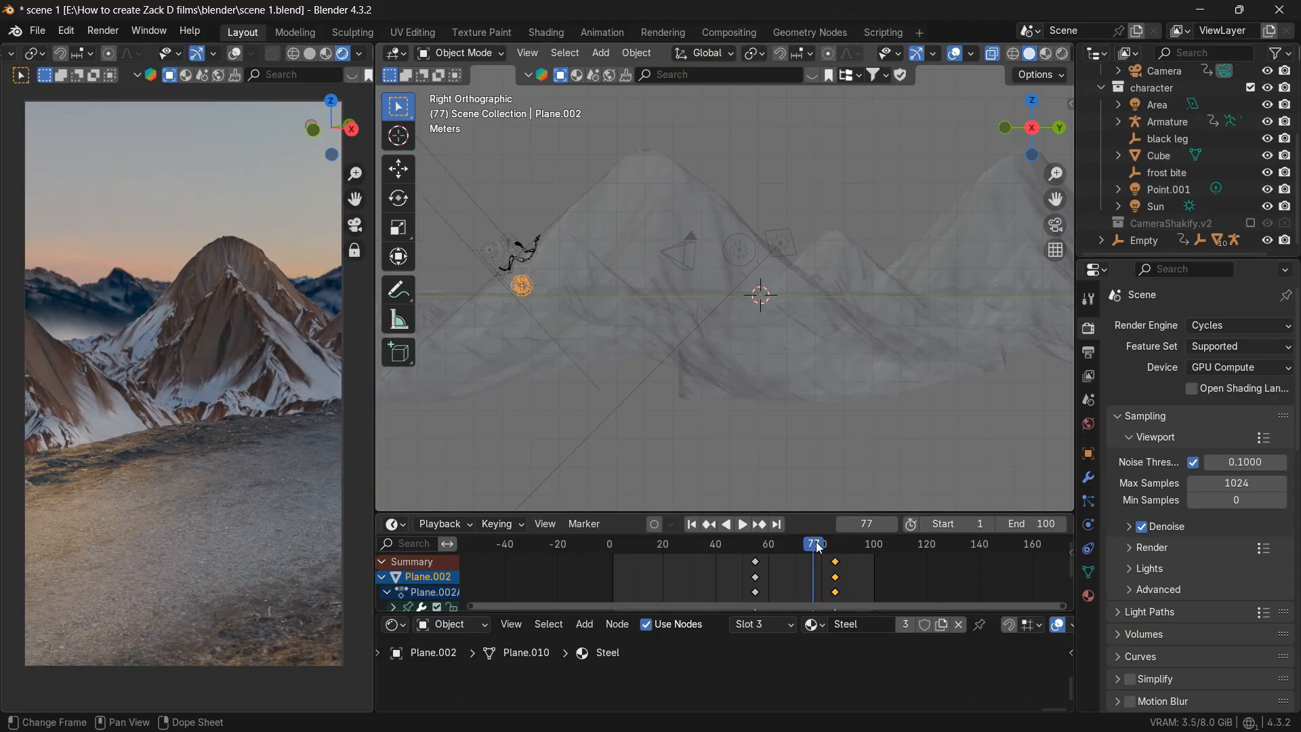
left_click(864, 550)
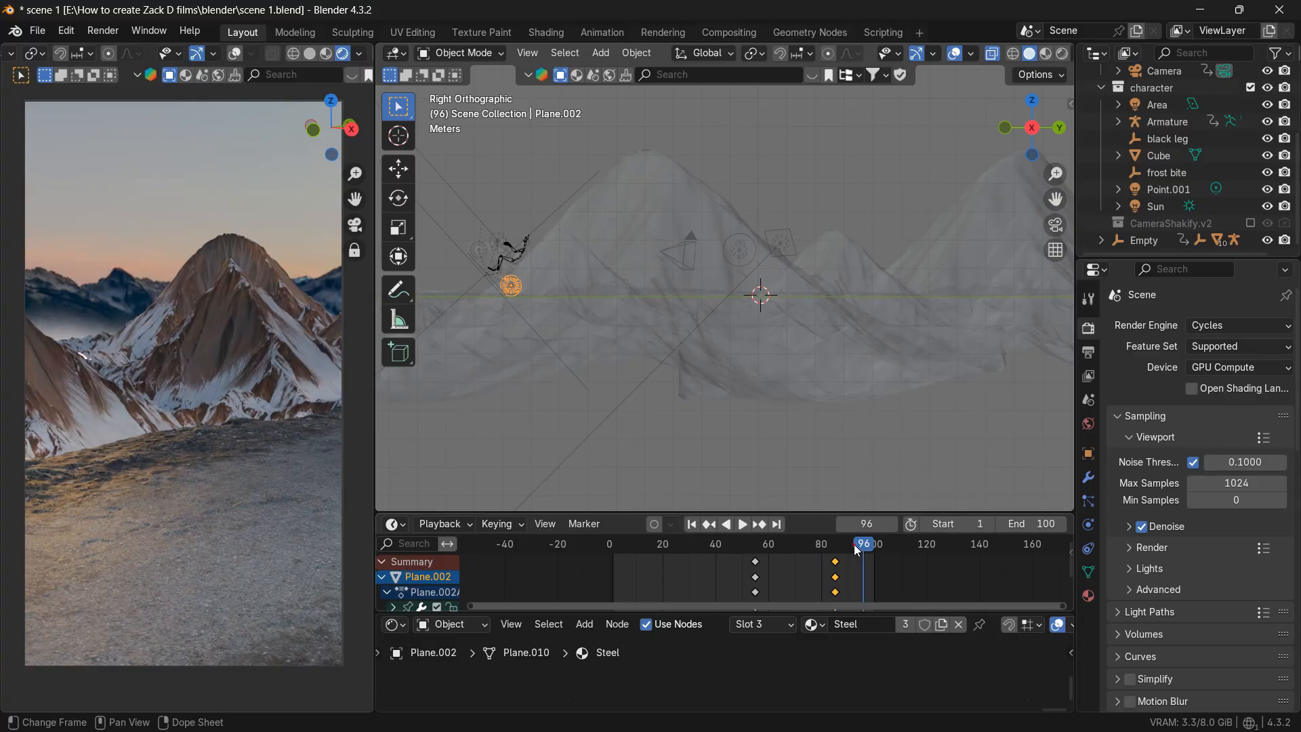
left_click_drag(857, 550, 737, 549)
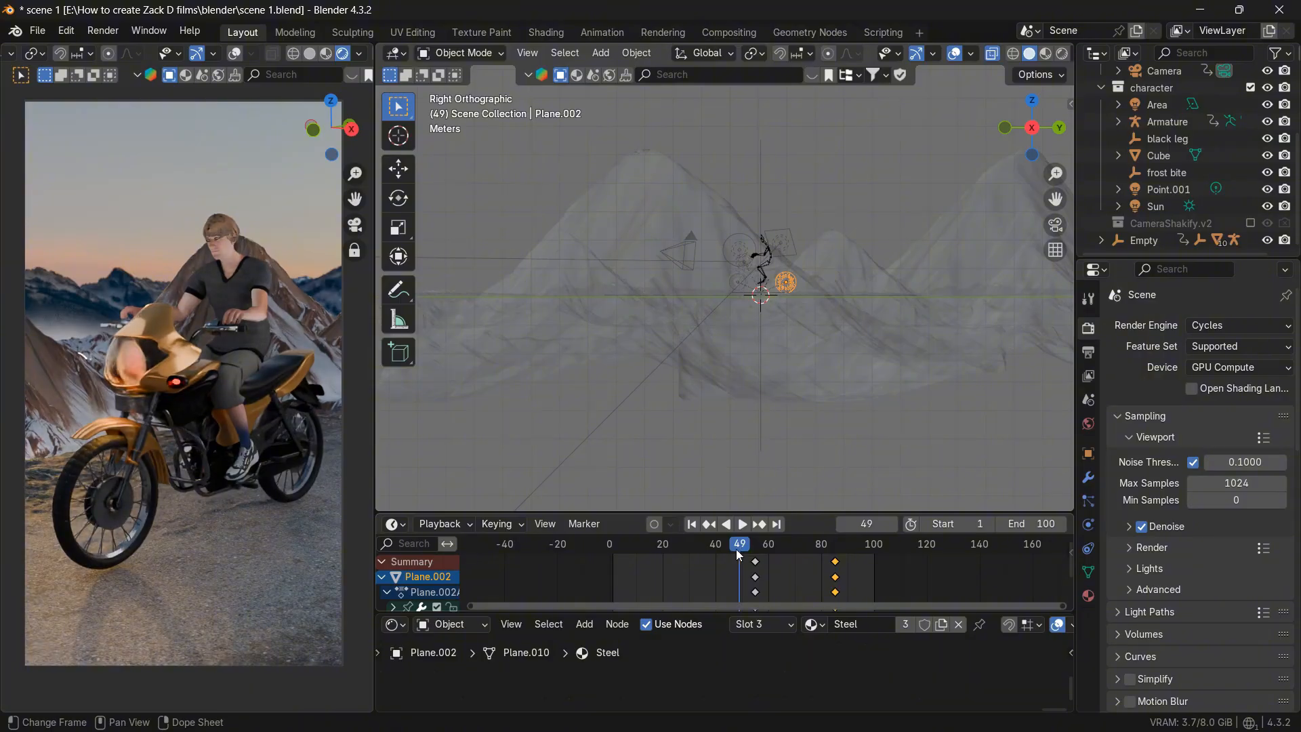
left_click(697, 553)
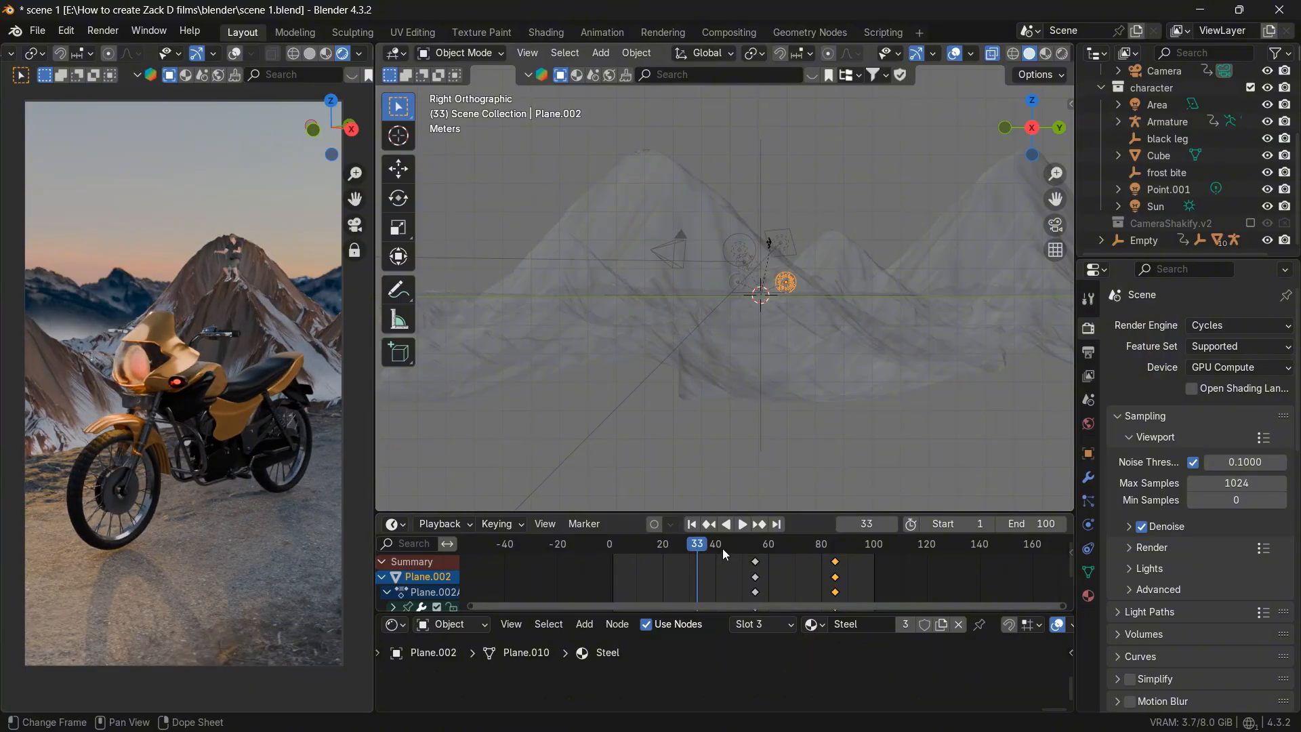
left_click(722, 547)
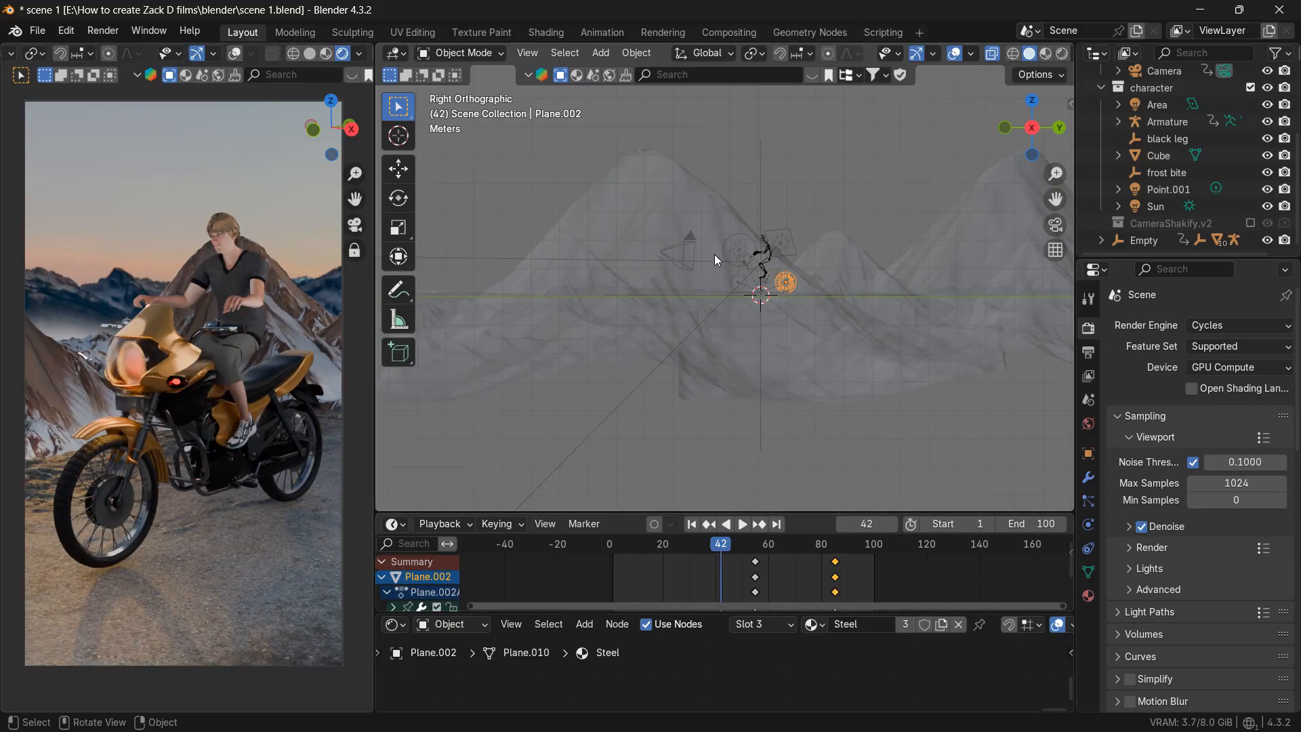
- Try moving the black leg empty along global Z to test its effect on the rider's colouring
left_click(1178, 138)
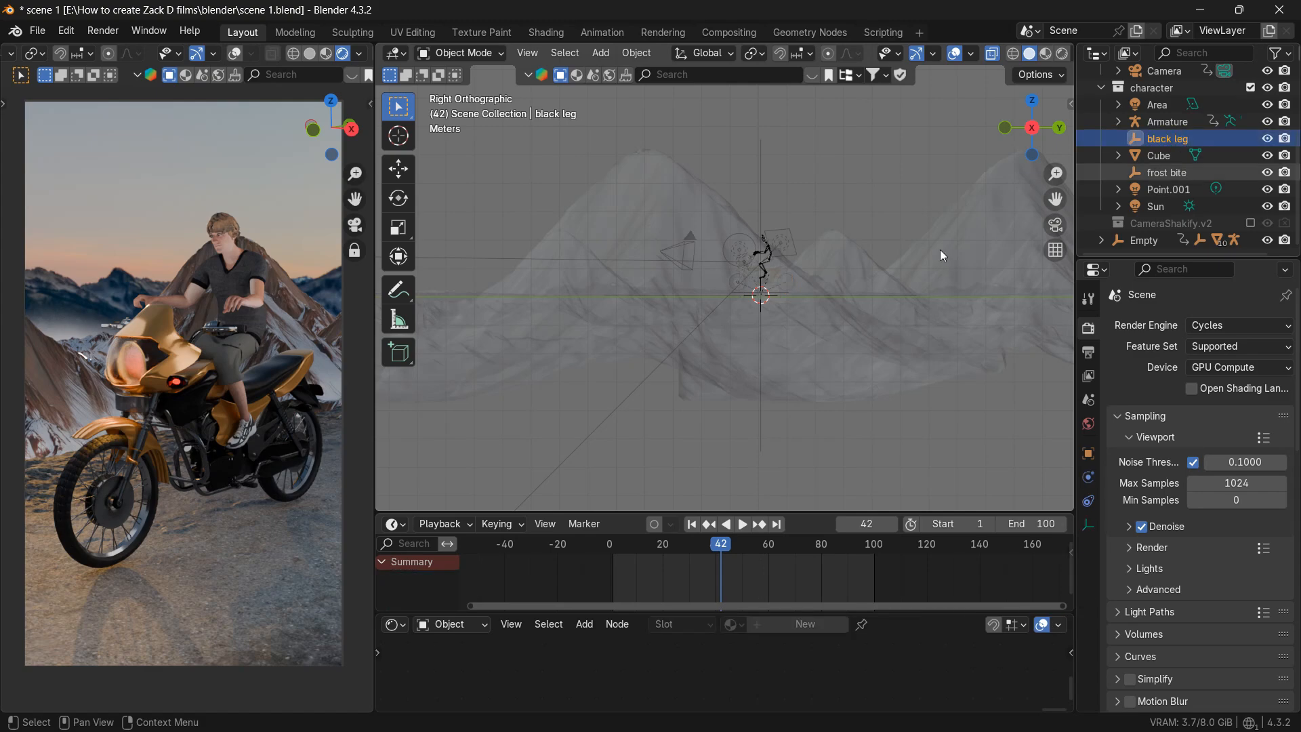
scroll(825, 283, "down", 2)
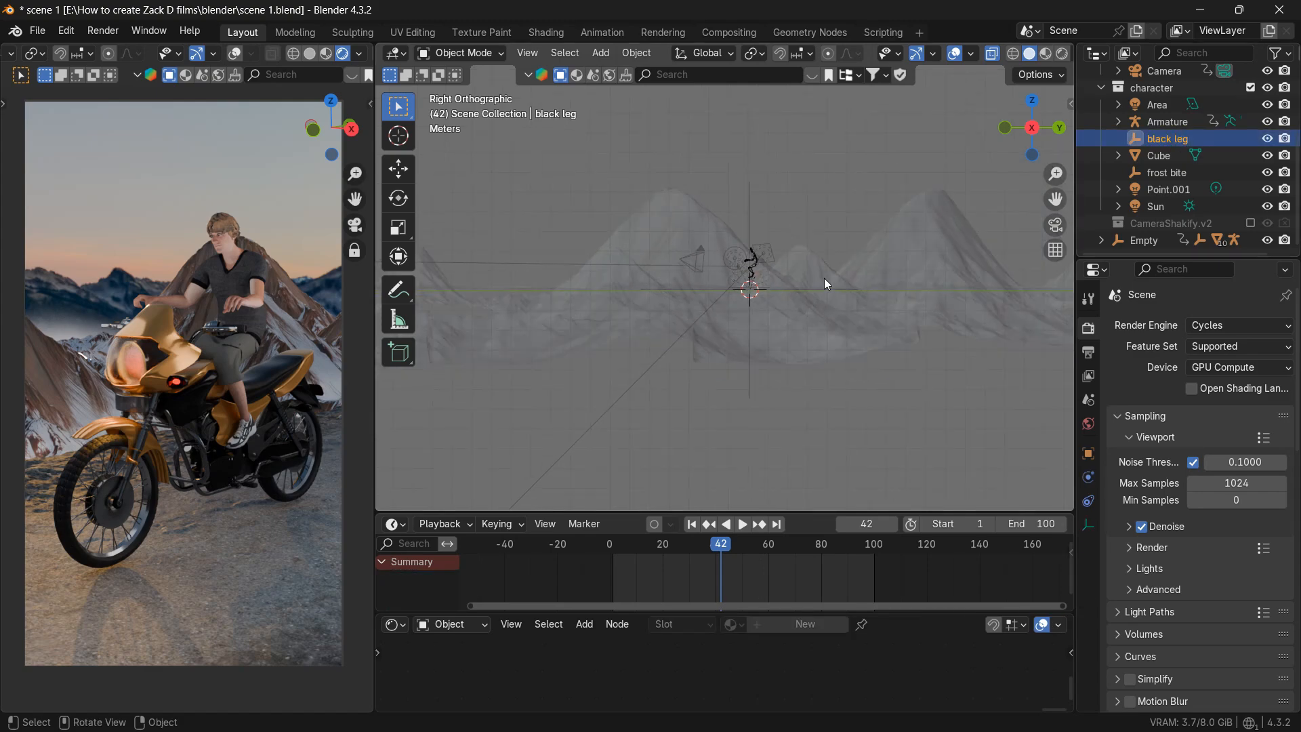
key("g")
key("z")
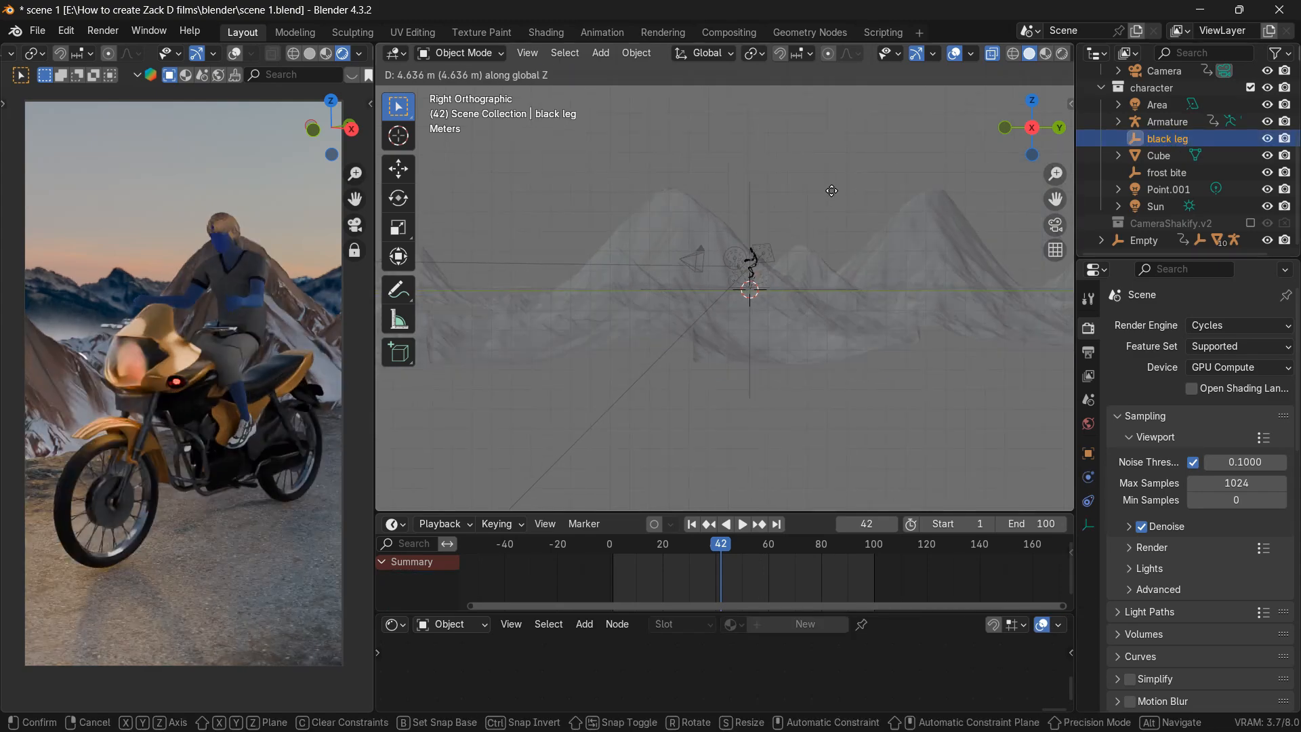
left_click(838, 267)
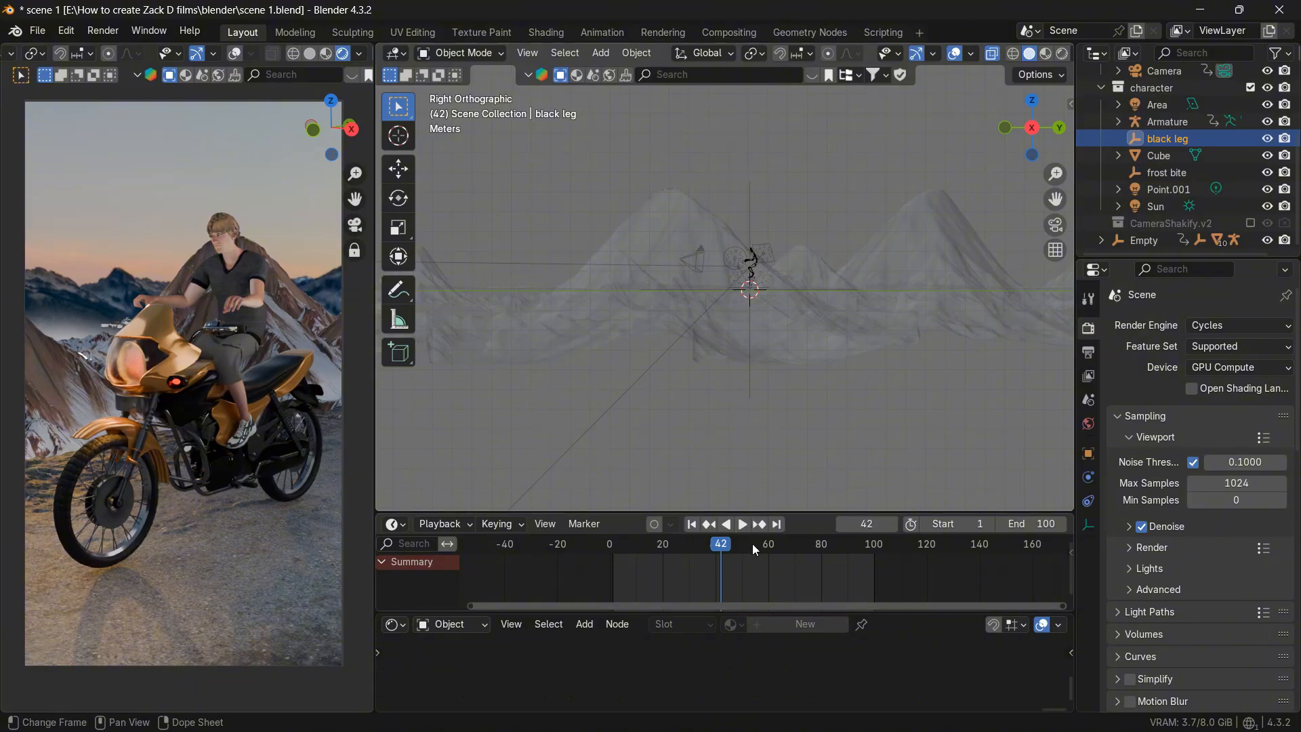
key("g")
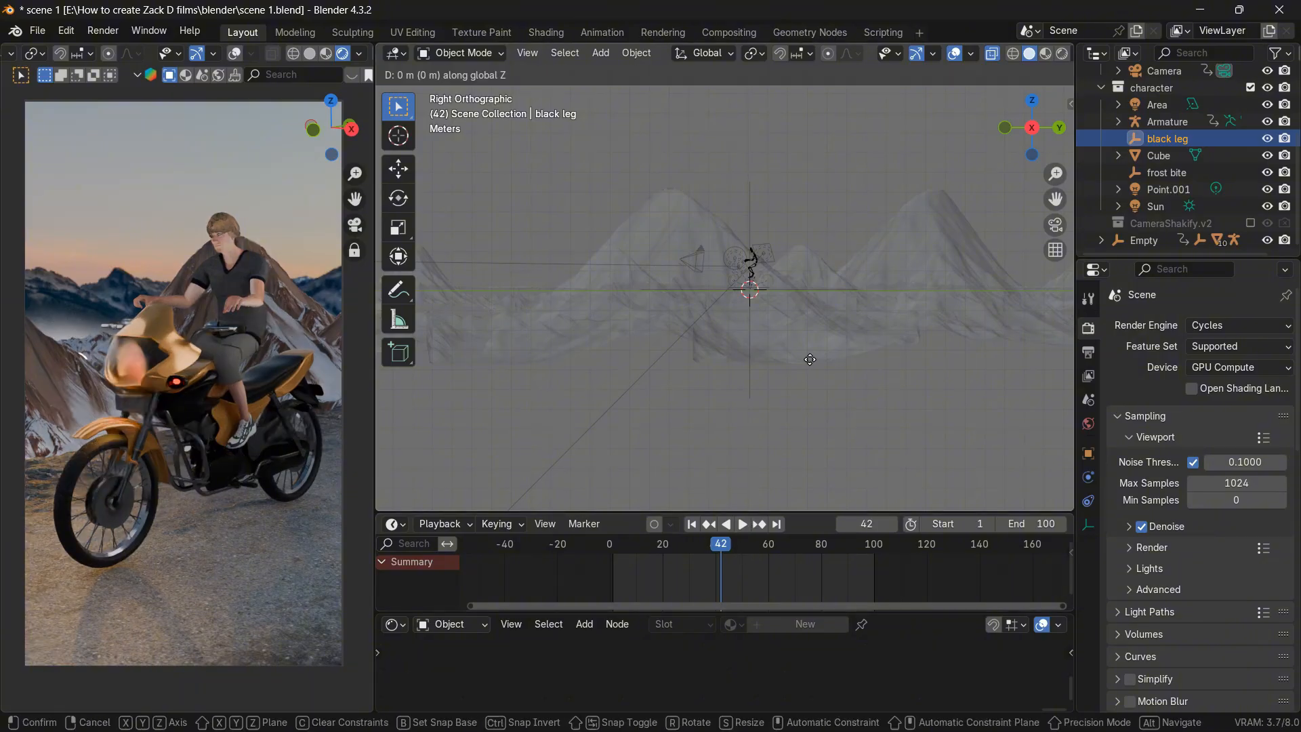
key("Escape")
- Locate the black leg empty relative to the rider and set the current frame to 55
scroll(810, 359, "up", 2)
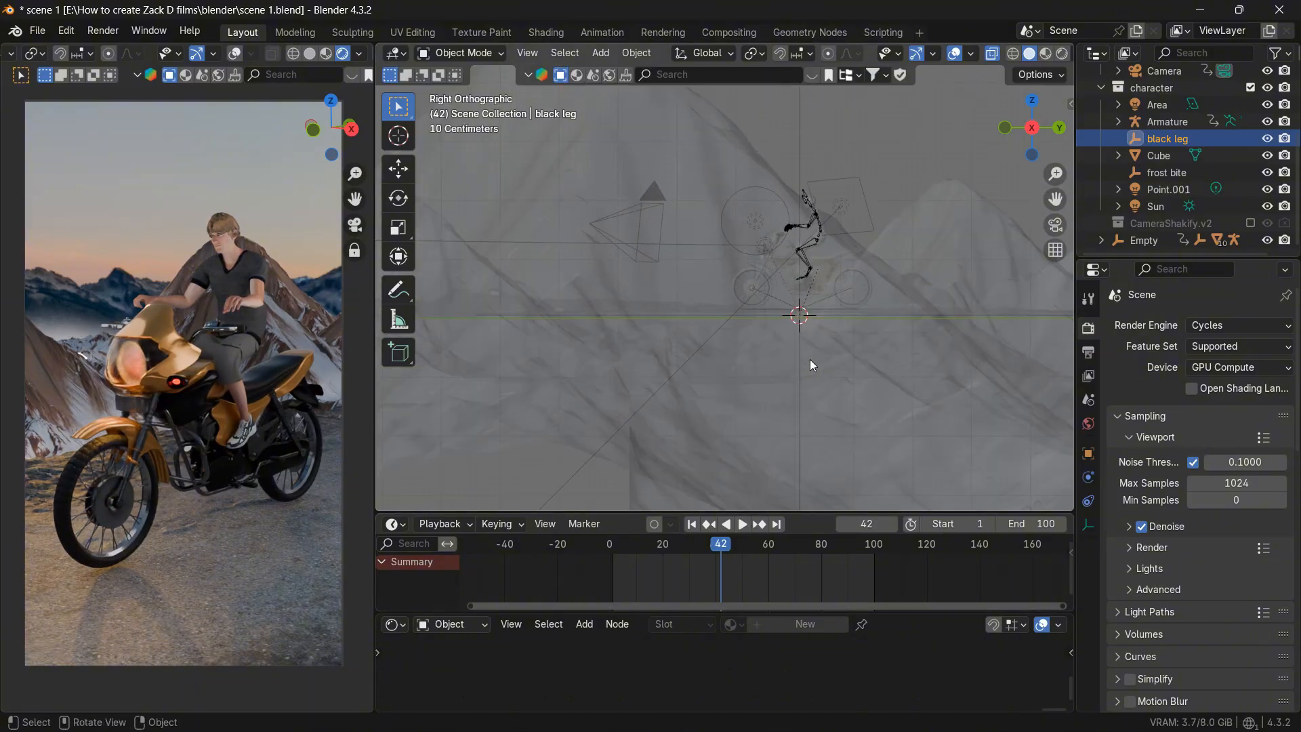
scroll(810, 359, "down", 8)
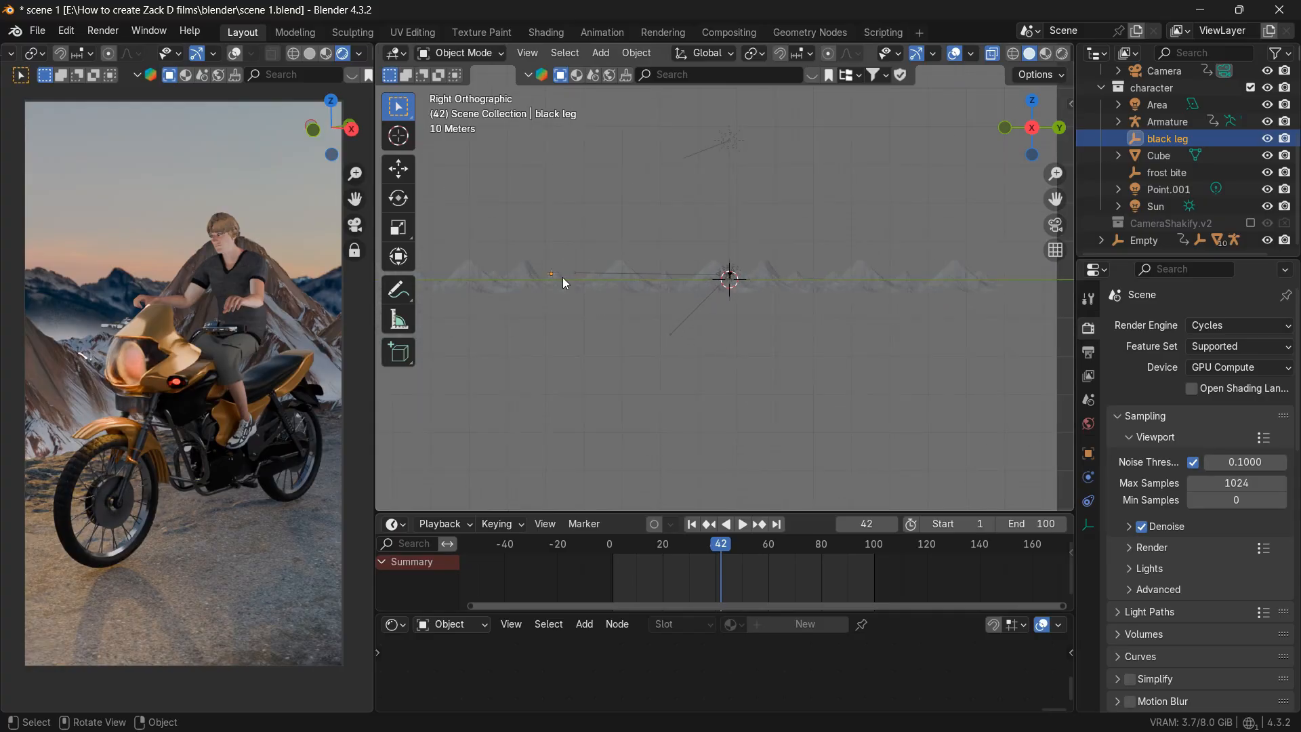
scroll(631, 329, "up", 4)
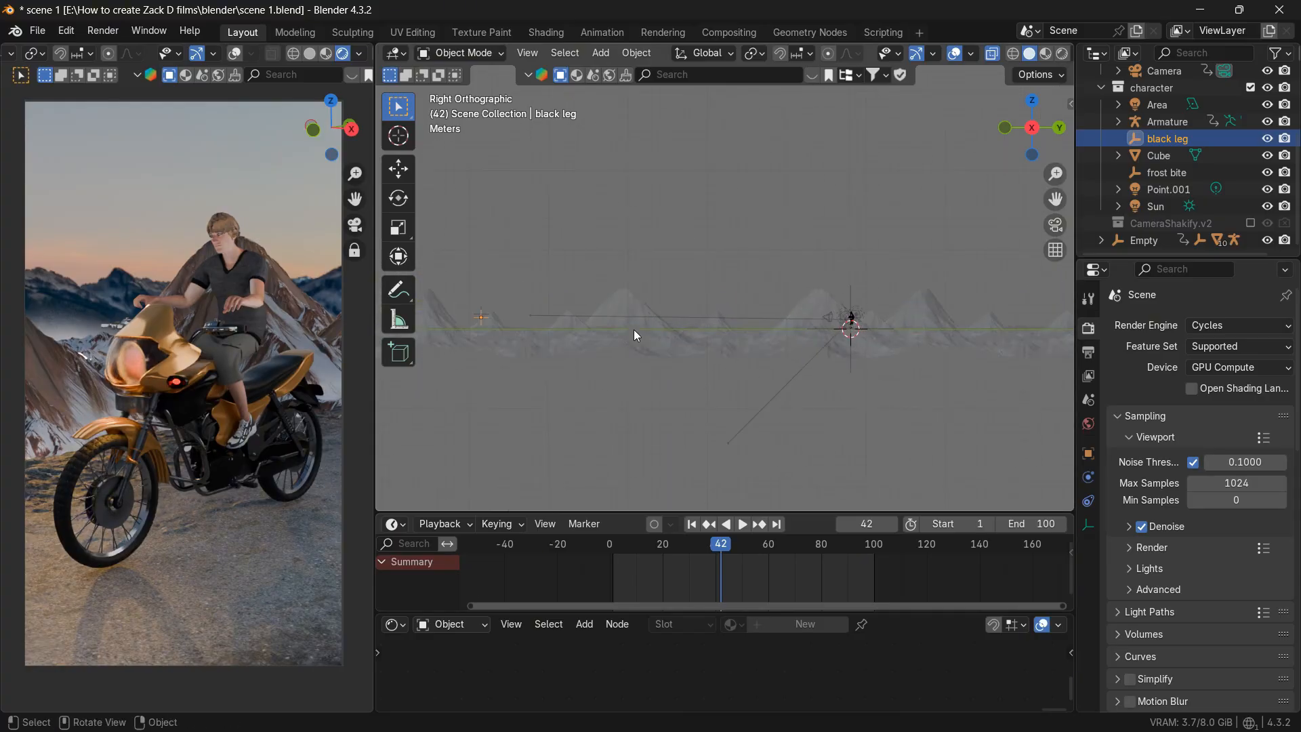
left_click(843, 524)
left_click(843, 523)
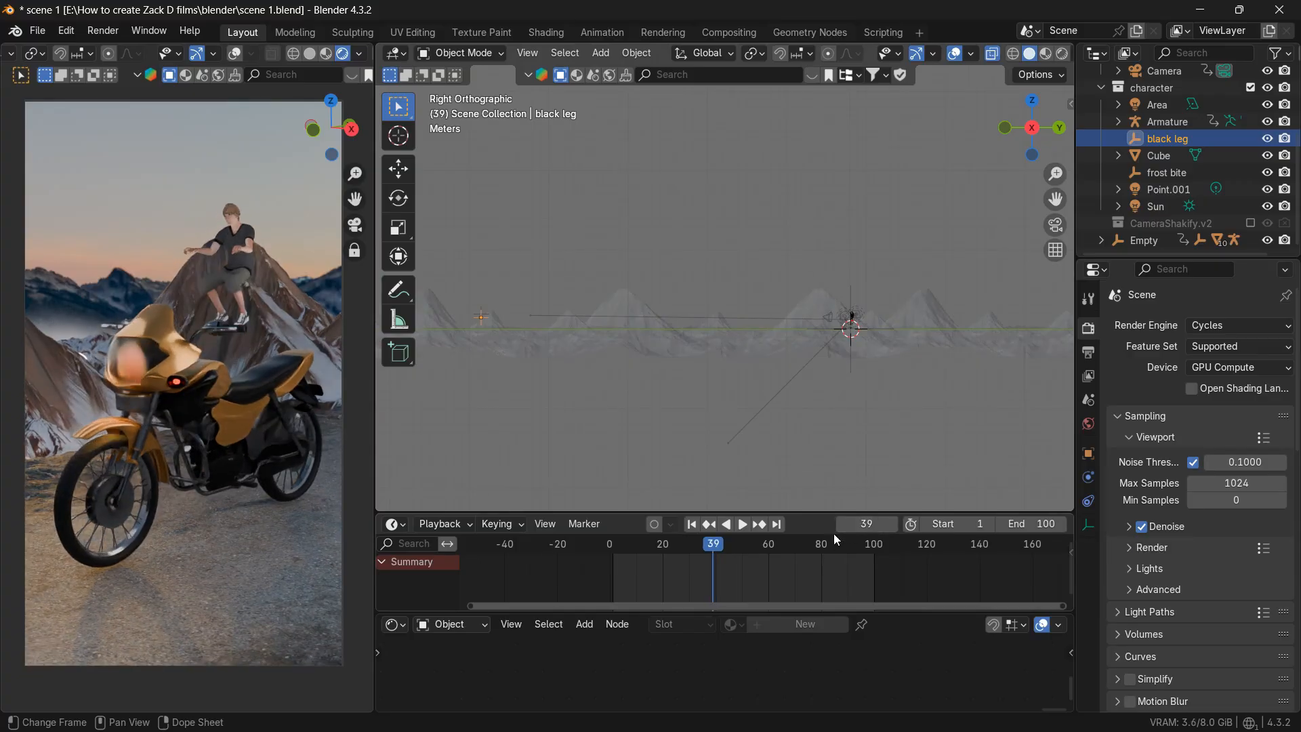
left_click(821, 544)
left_click_drag(825, 548, 766, 544)
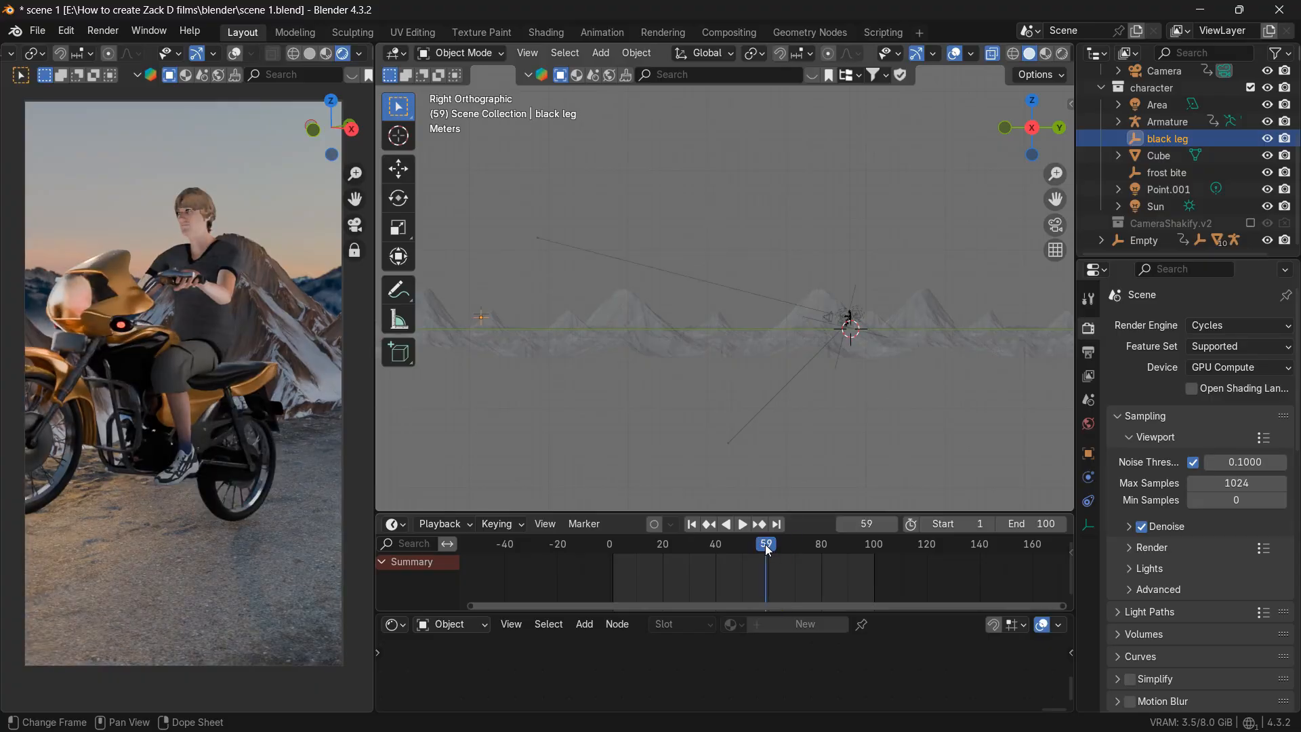
left_click(840, 524)
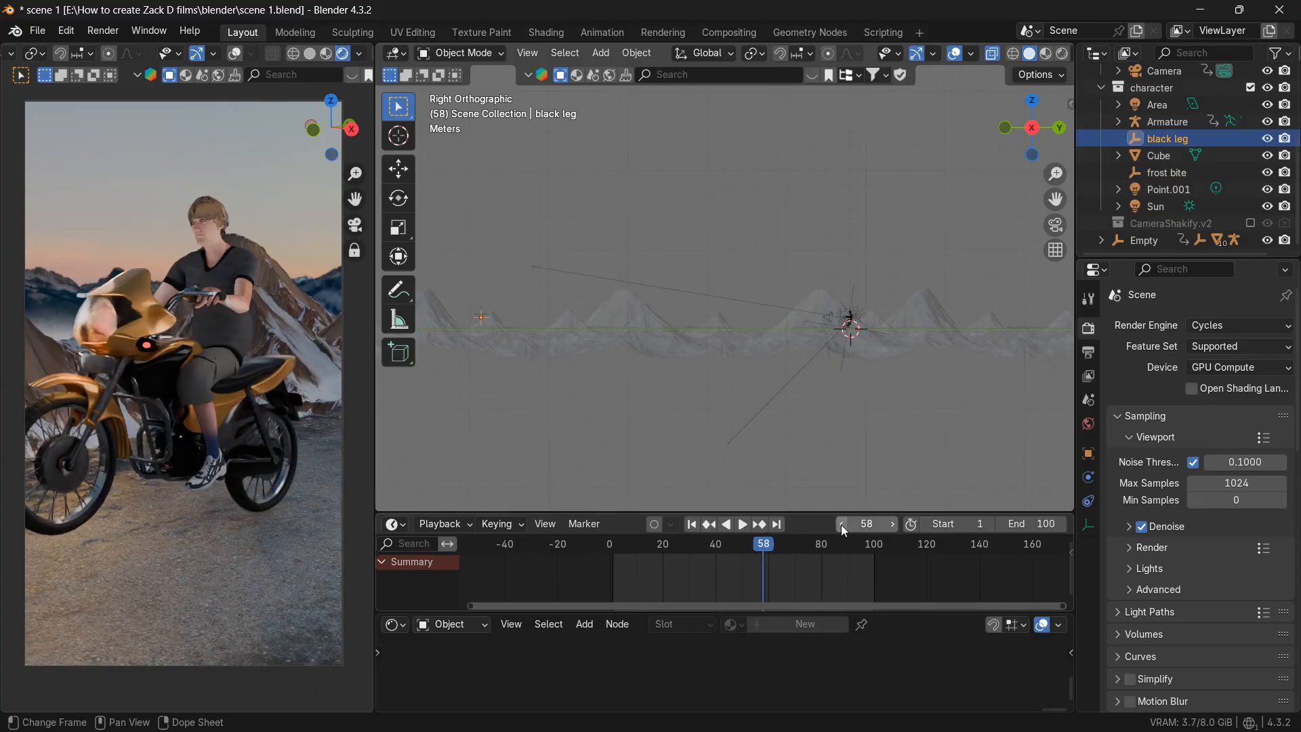
left_click(840, 524)
left_click(840, 524)
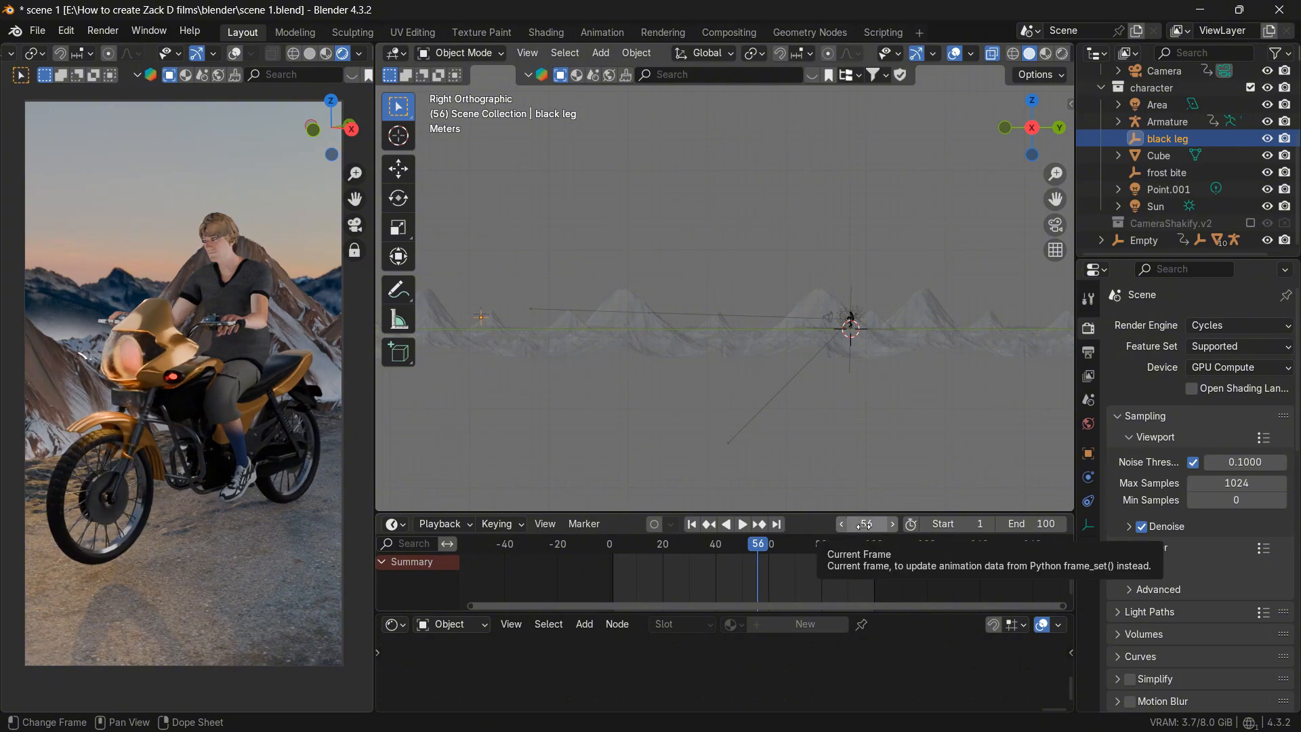
left_click(840, 524)
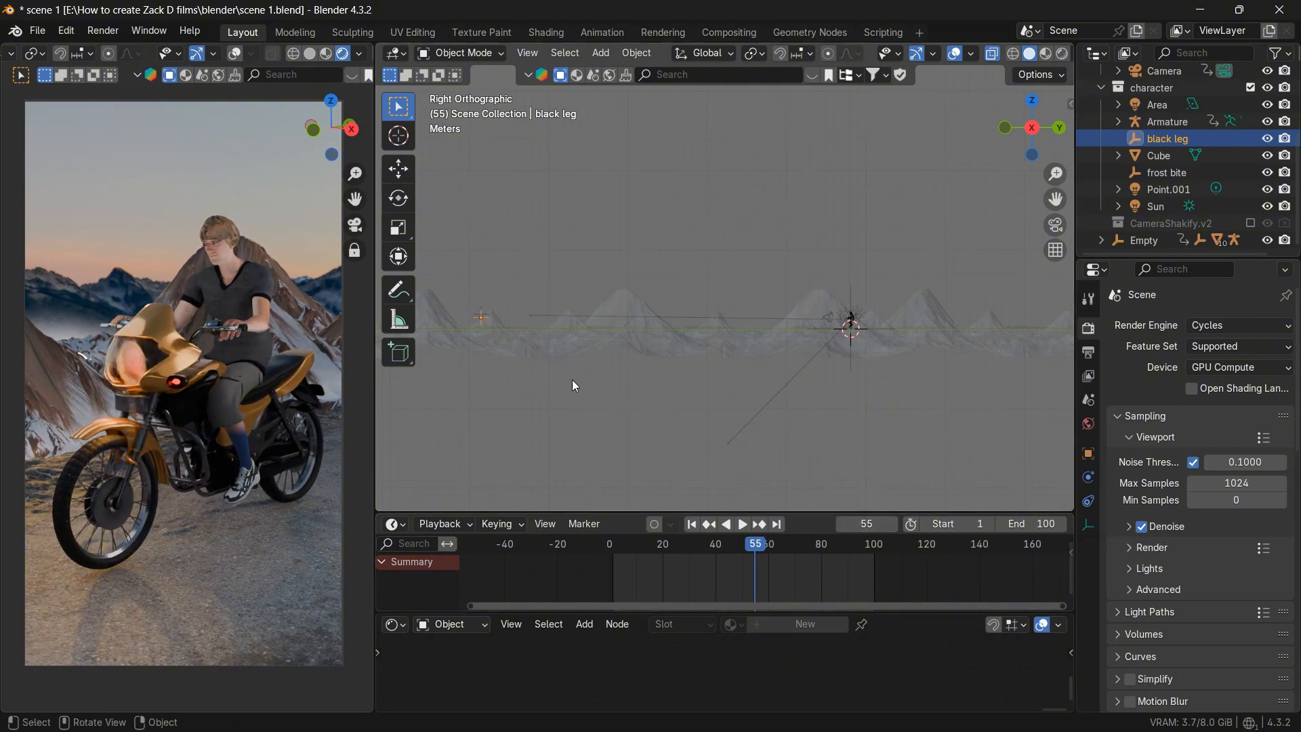
- Parent the black leg empty to the rider's armature at frame 55, with the armature as the active object
scroll(880, 389, "up", 5)
middle_click_drag(856, 328, 478, 126, "shift")
scroll(661, 205, "up", 3)
middle_click_drag(664, 207, 690, 309, "shift")
scroll(661, 251, "up", 3)
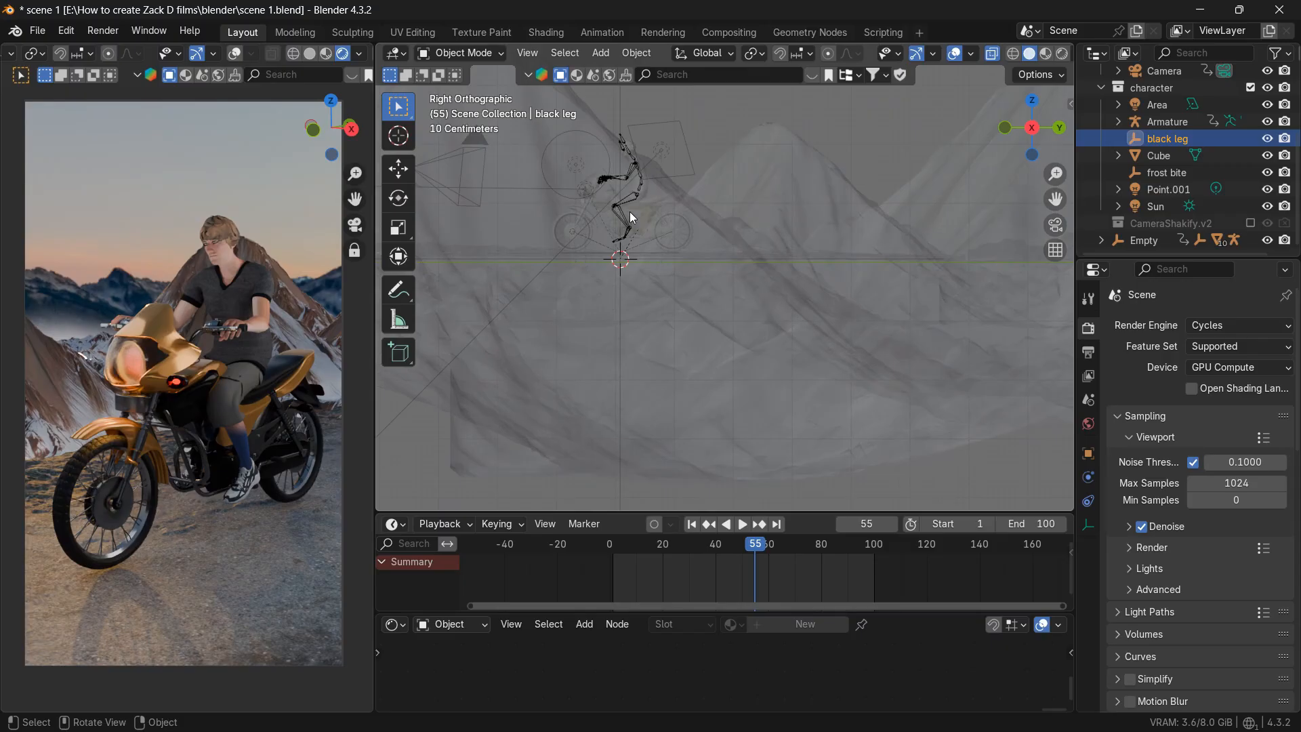
left_click(619, 213, "shift")
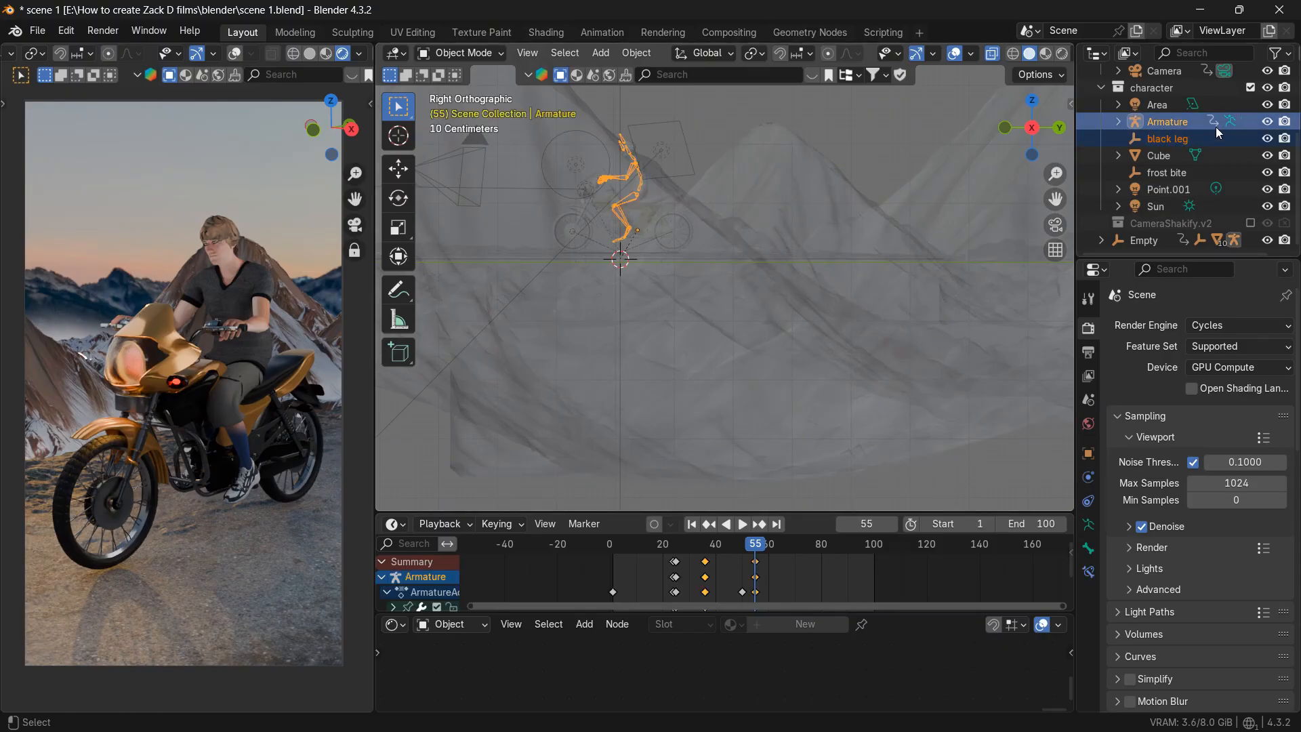
left_click(1164, 141, "ctrl")
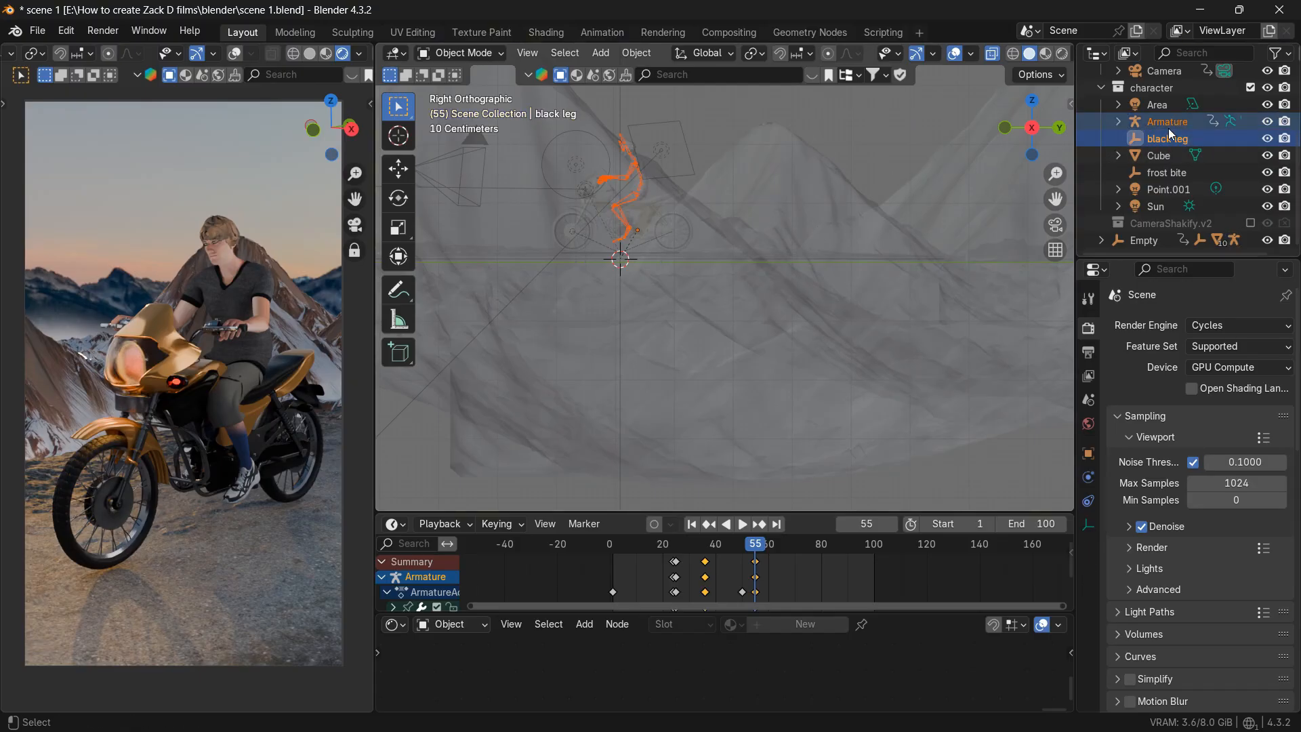
scroll(610, 266, "down", 4)
scroll(610, 266, "down", 3)
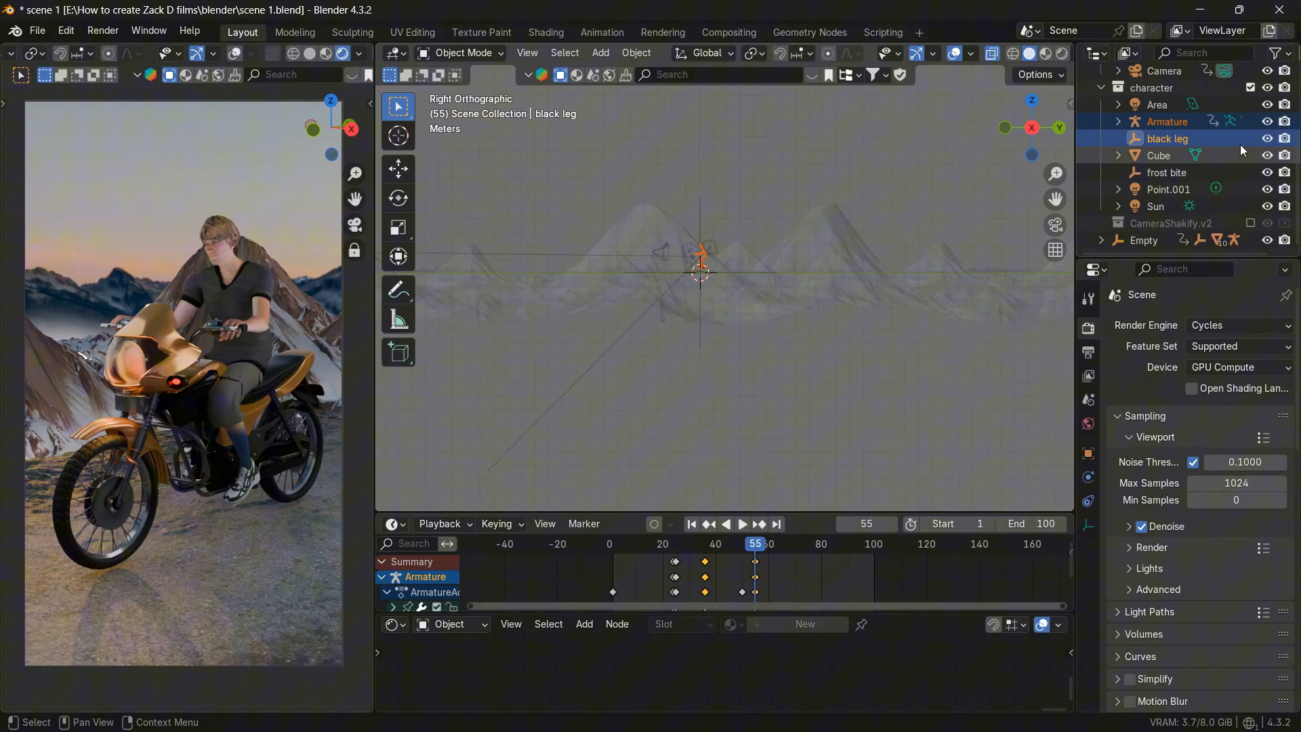
left_click(1167, 122)
scroll(840, 271, "up", 2)
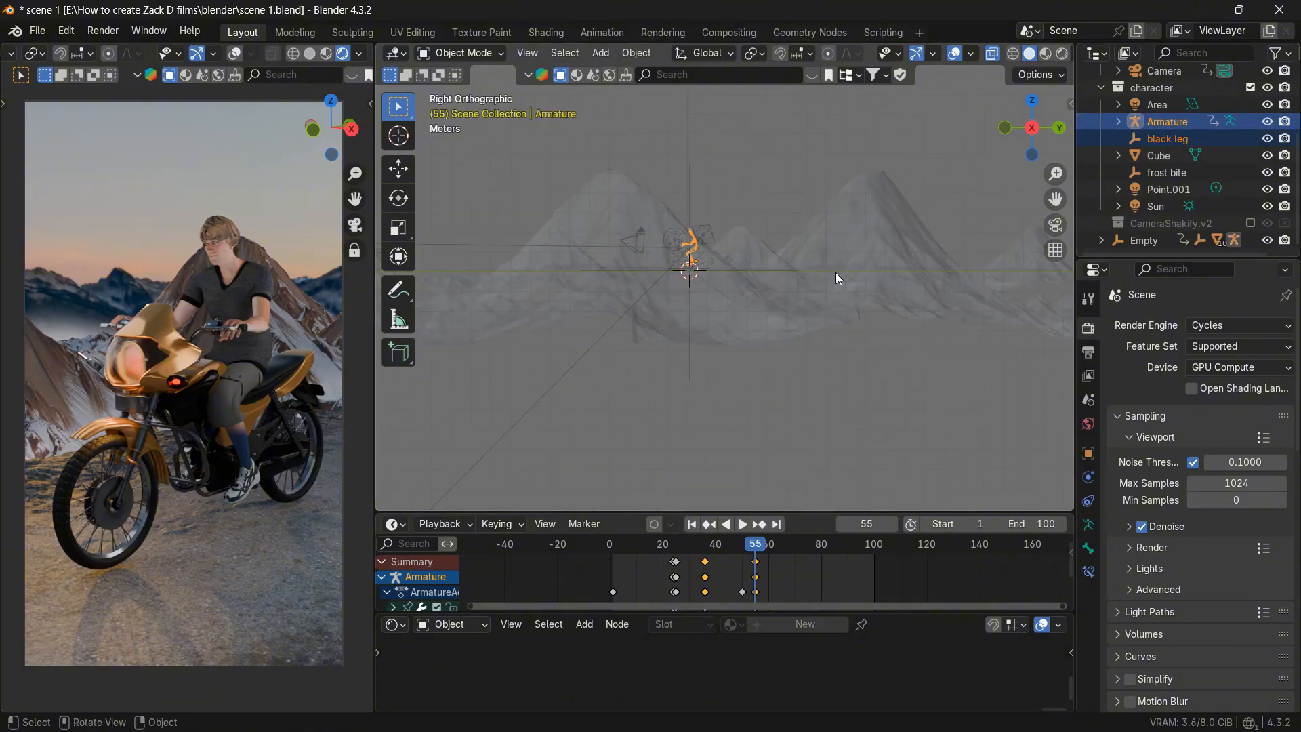
key("ctrl+p")
left_click(835, 273)
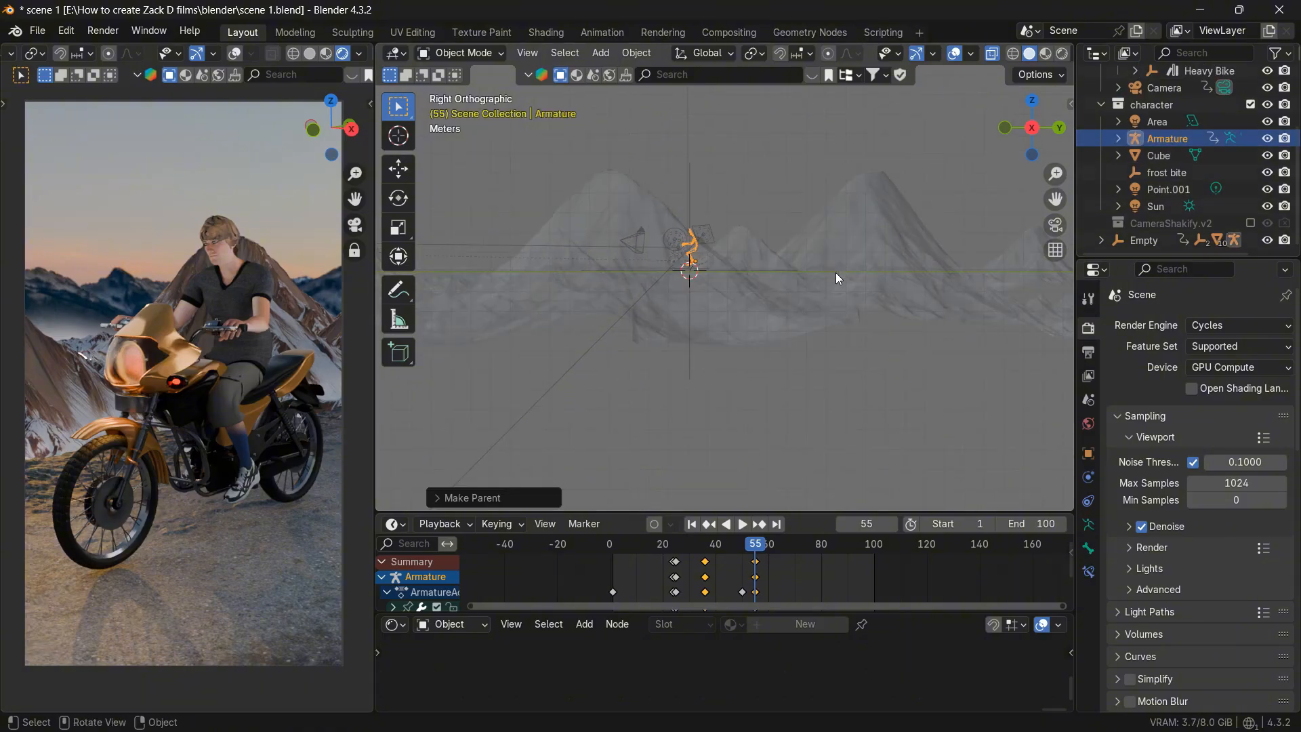
- Scrub between frames 35 and 69 to check how the parented black leg empty follows the rider's armature
scroll(729, 286, "down", 1)
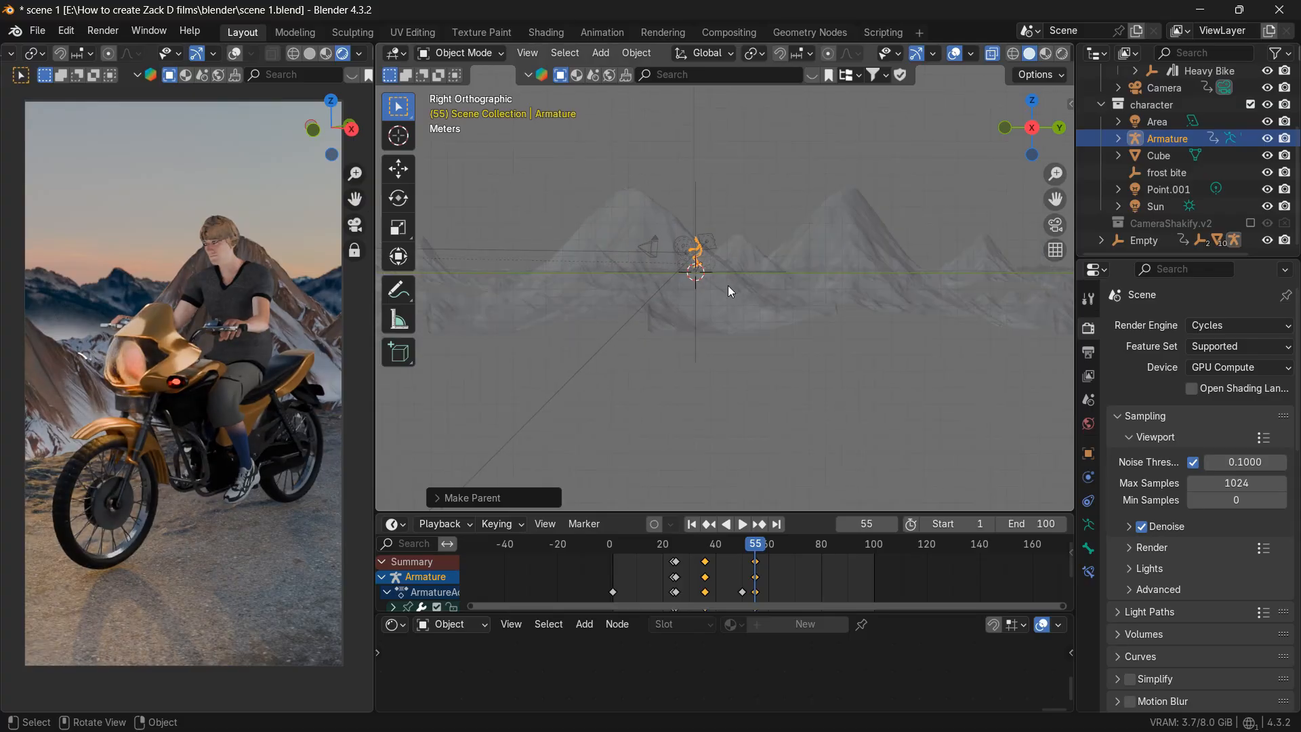
scroll(729, 283, "down", 3)
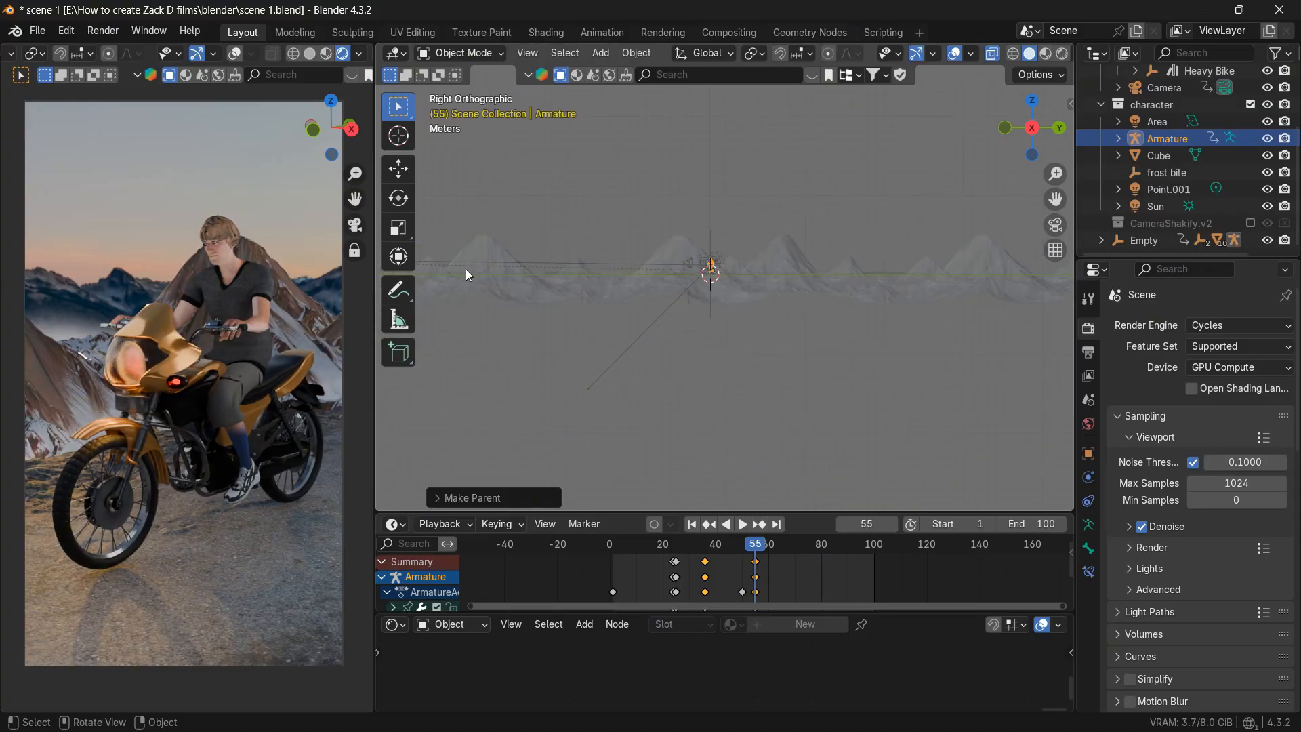
scroll(468, 274, "down", 2)
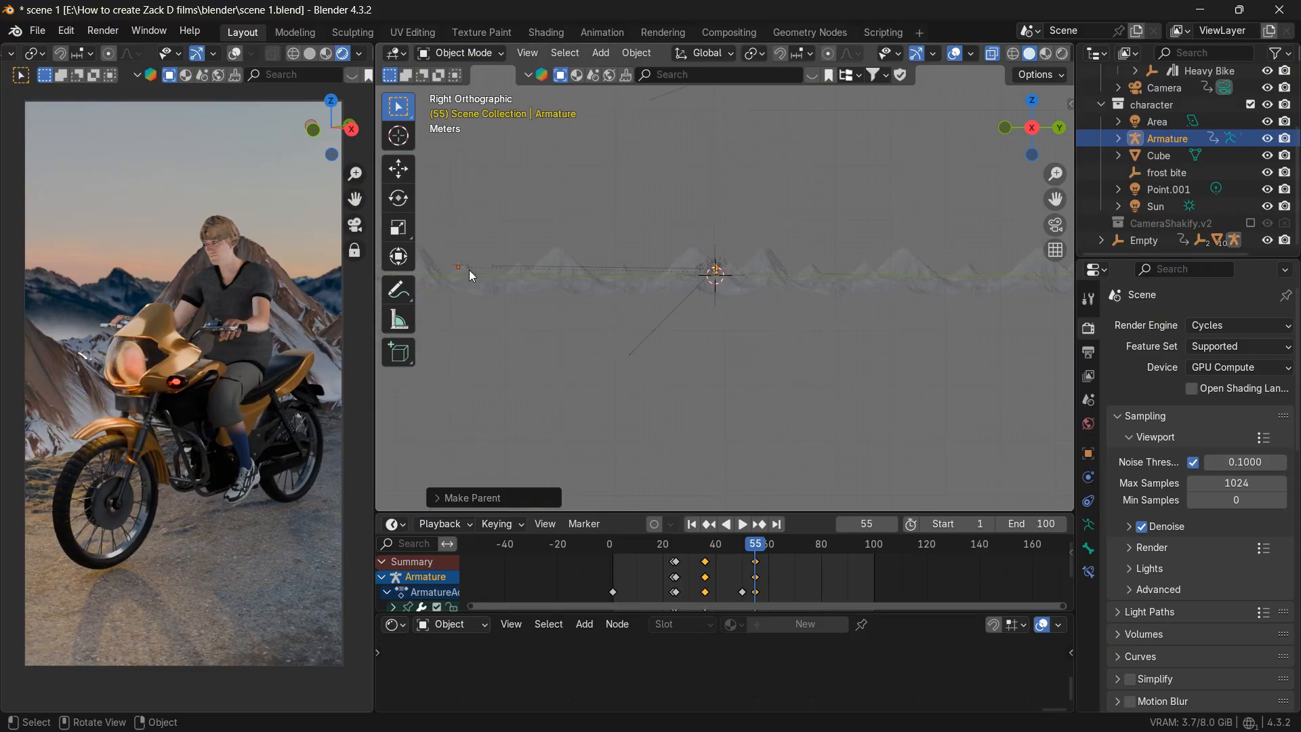
left_click(737, 546)
left_click_drag(730, 558, 702, 558)
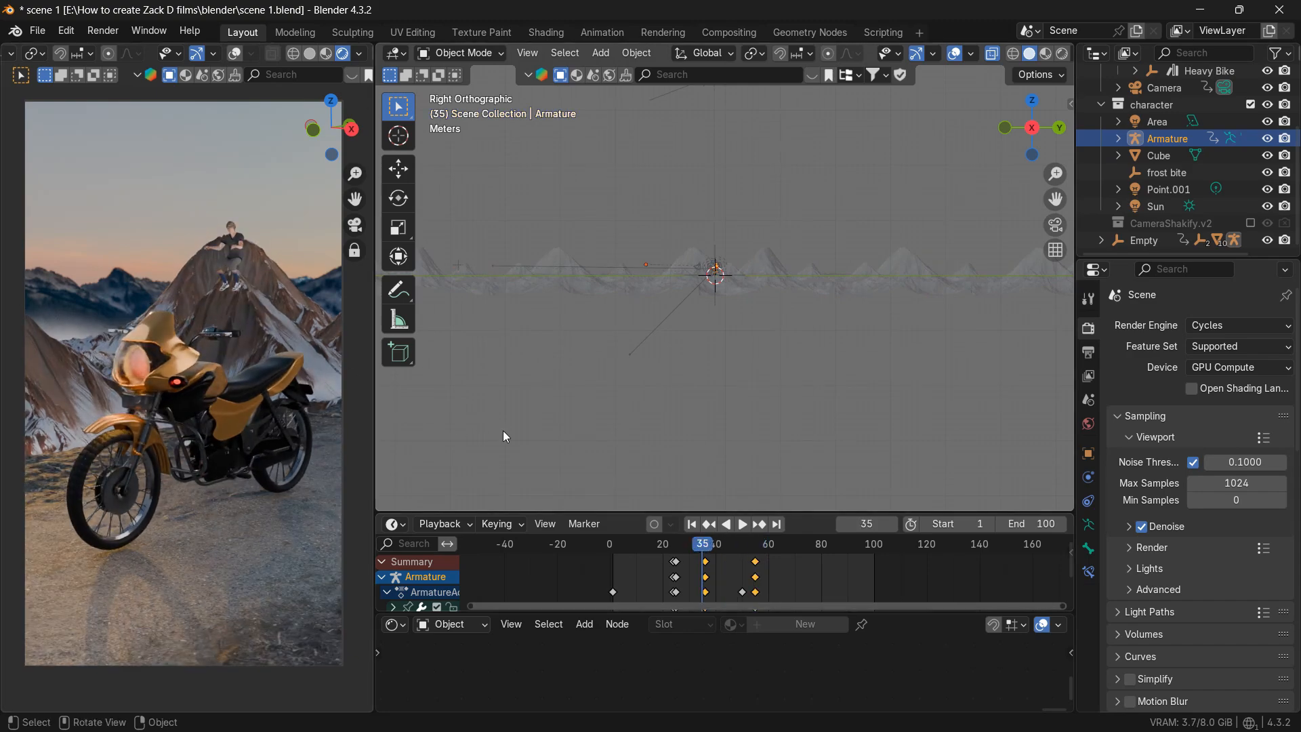
left_click(793, 550)
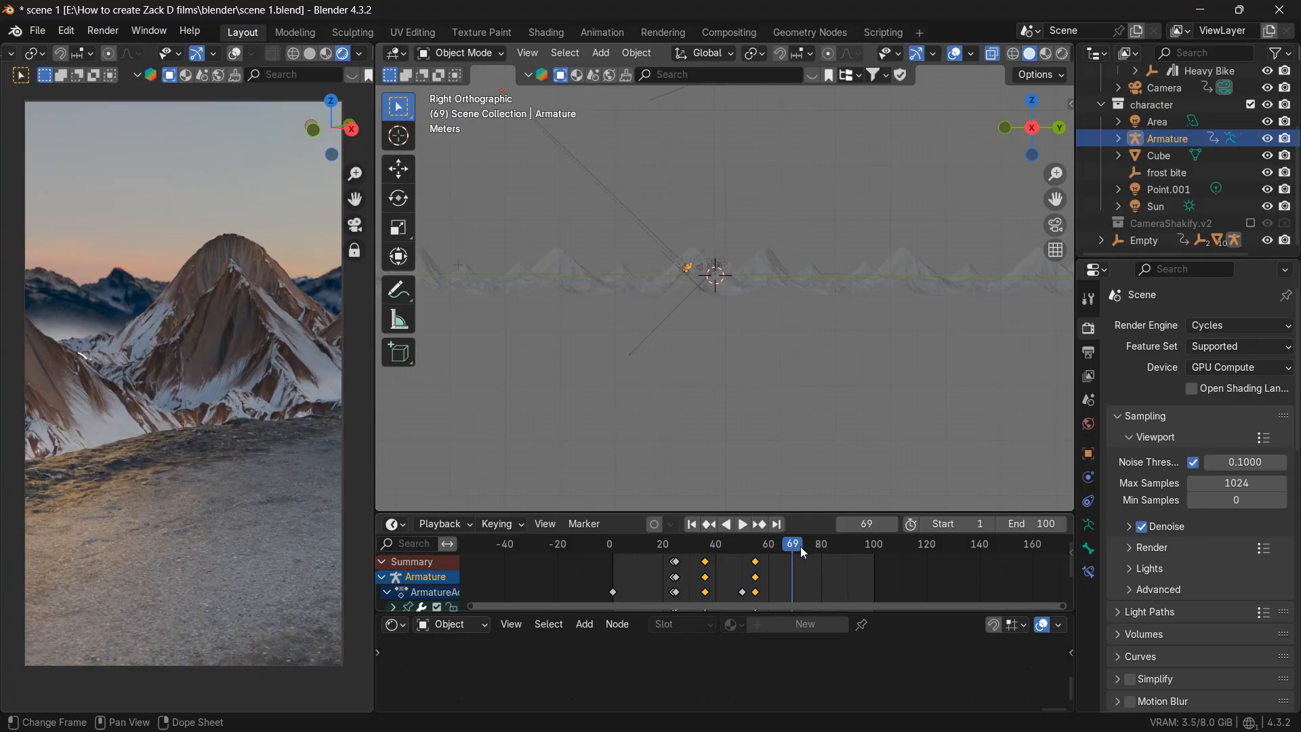
left_click(771, 546)
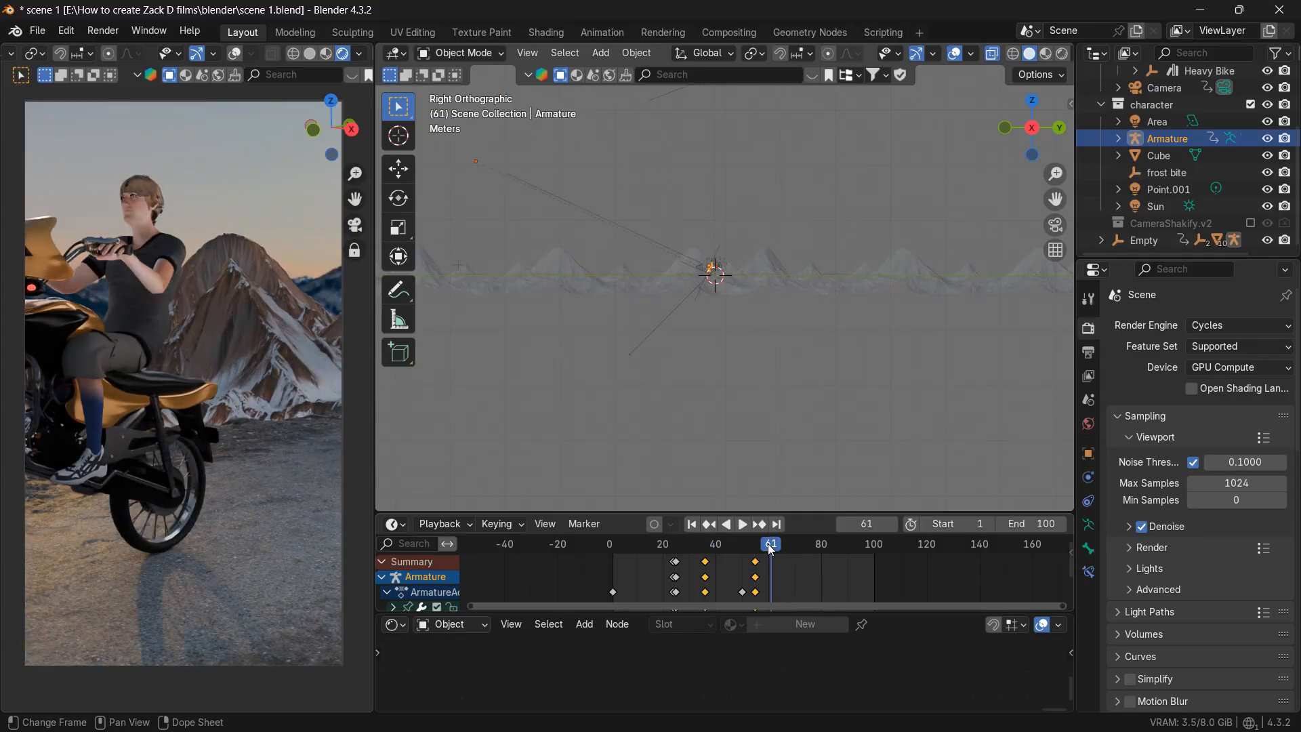
- Play and scrub the animation between frames 1 and 87 to review the drop-in and wheelie through the camera
key("space")
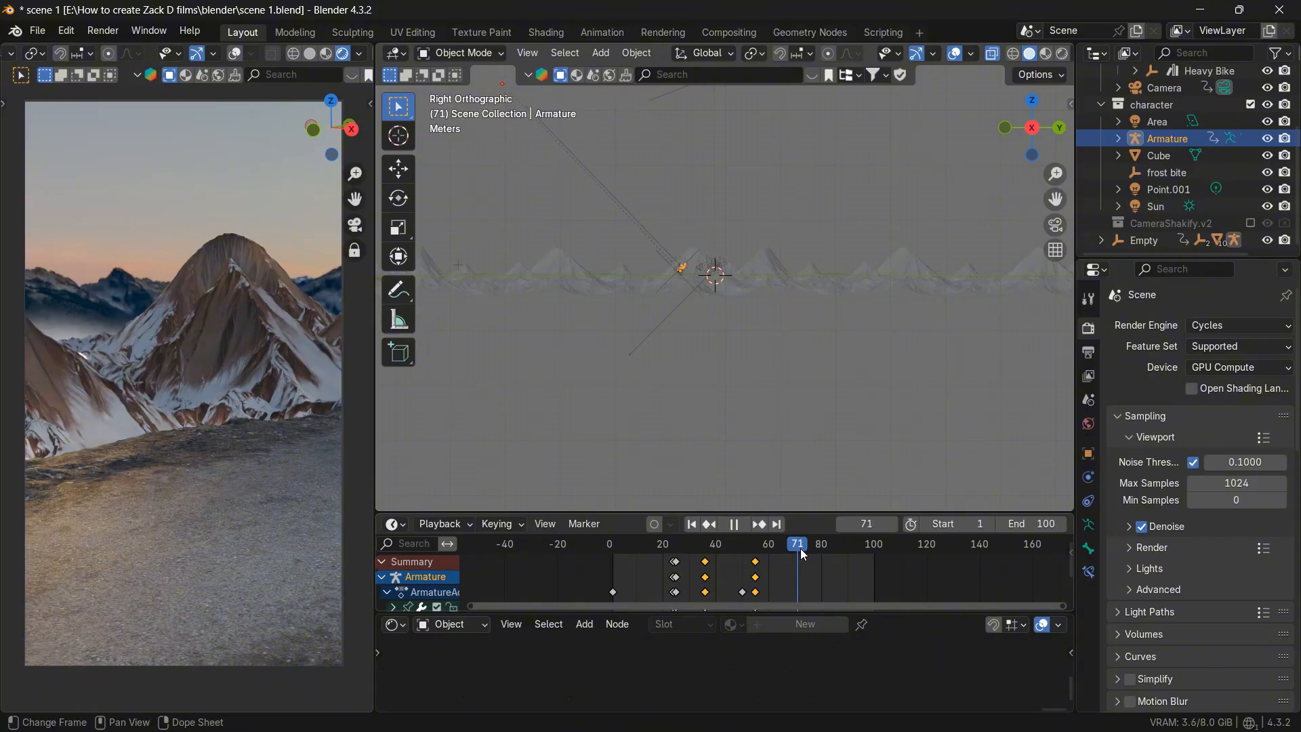
left_click_drag(844, 547, 688, 548)
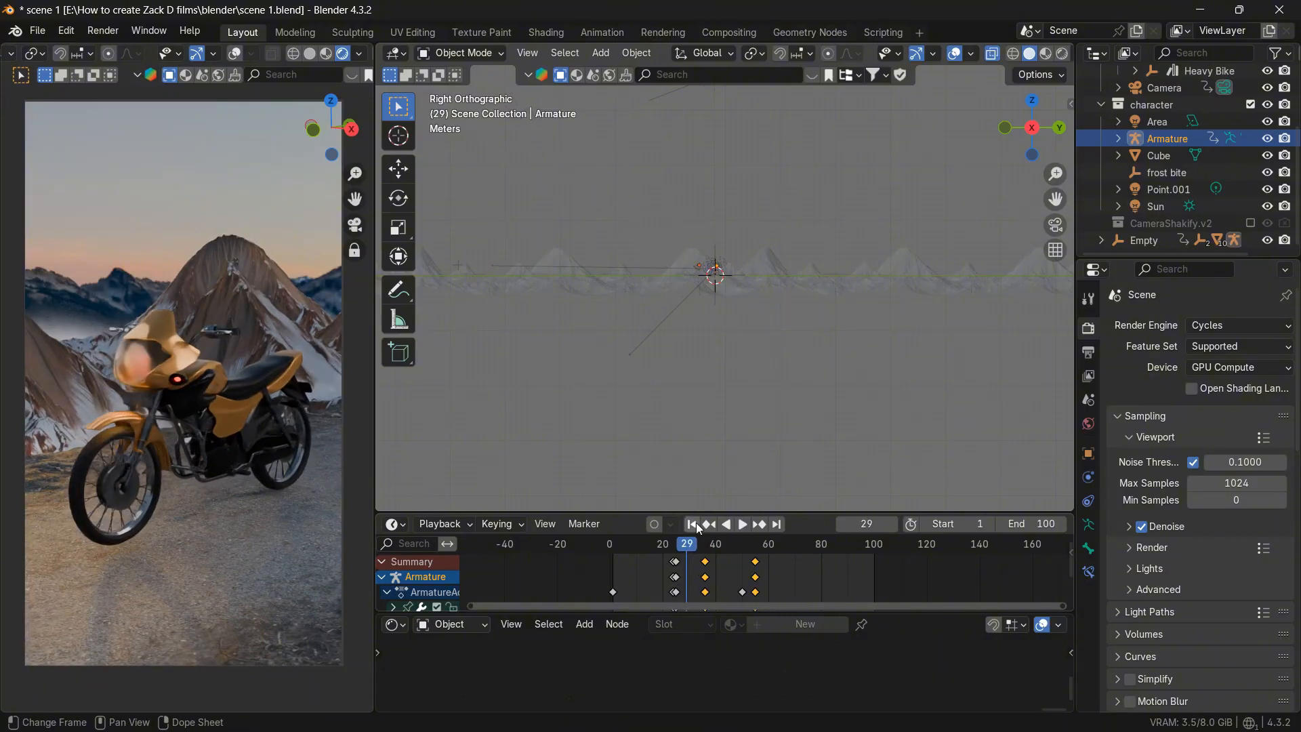
left_click(693, 523)
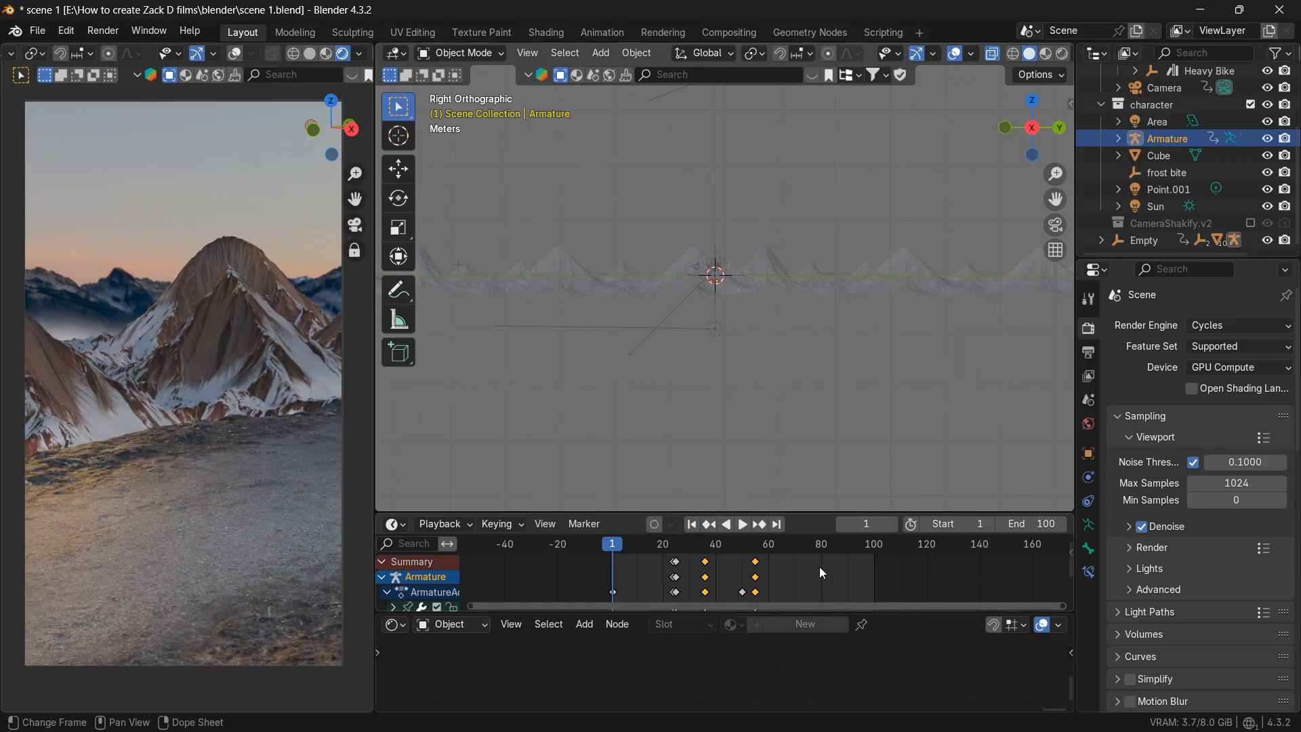
left_click(761, 547)
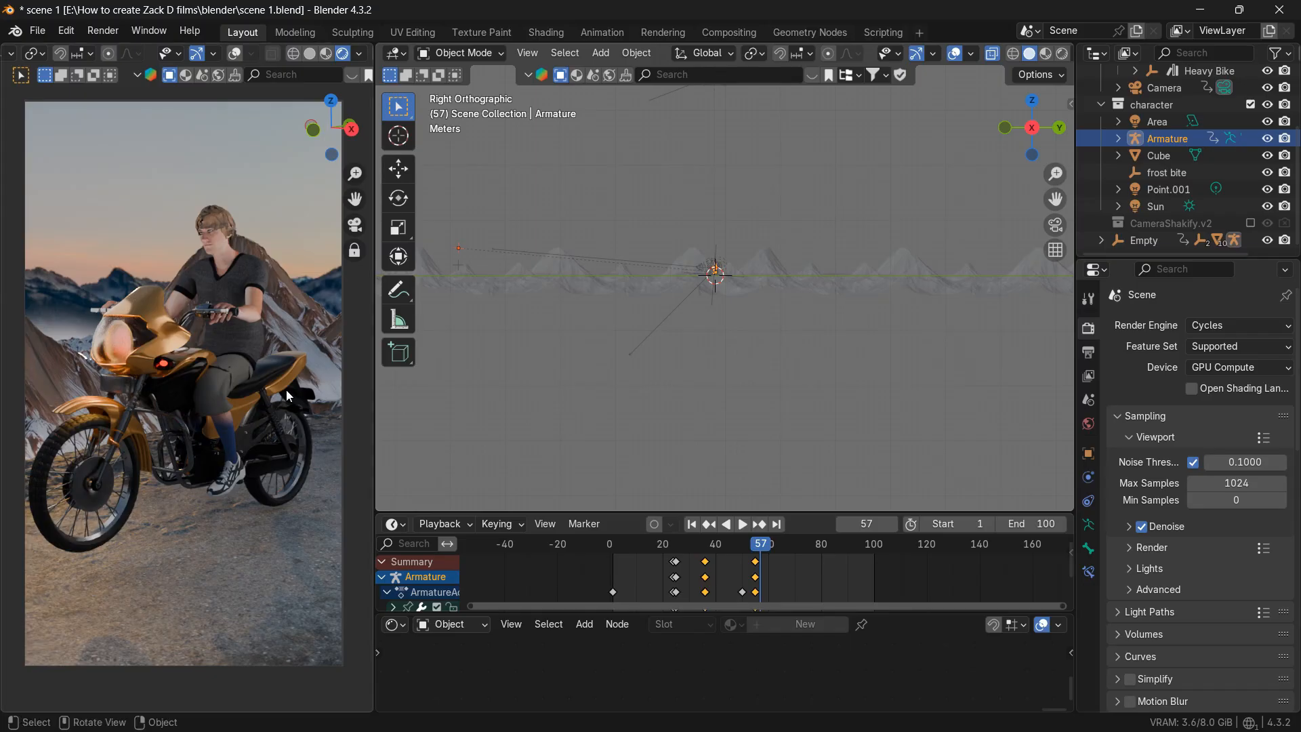
left_click(692, 526)
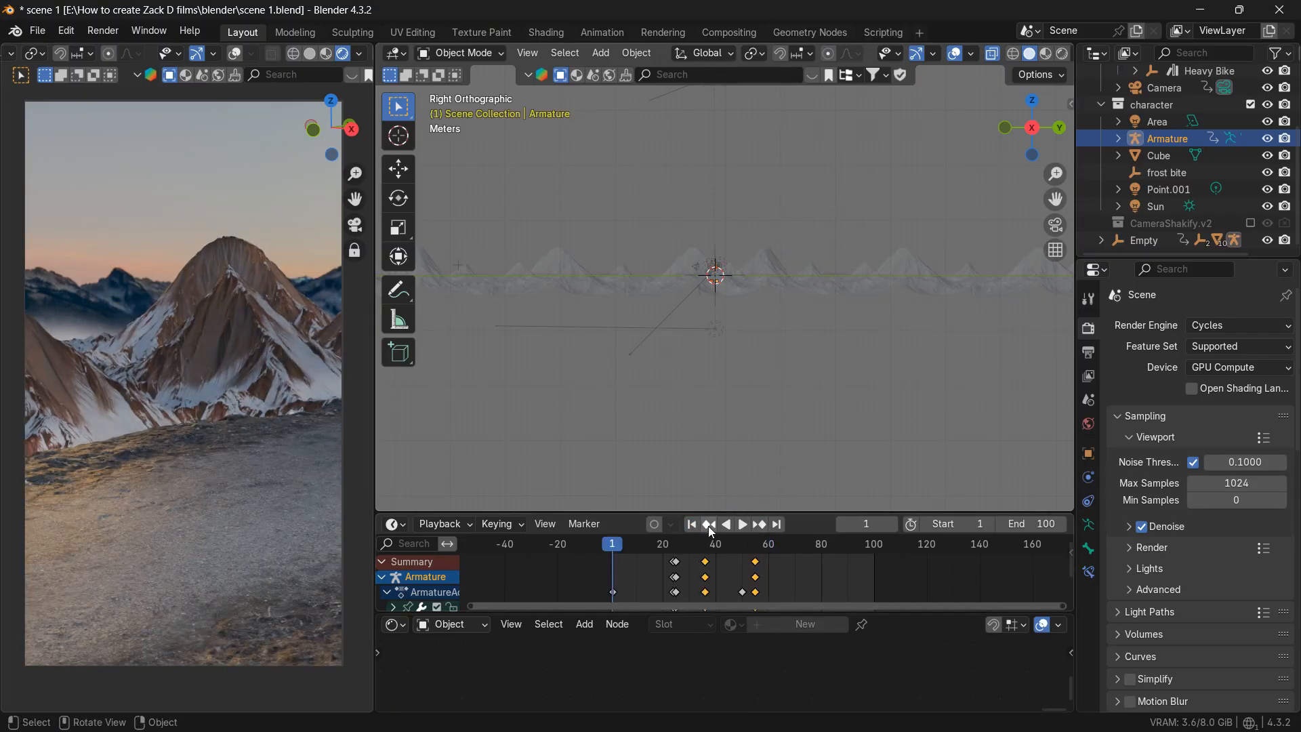
left_click(810, 543)
left_click(840, 548)
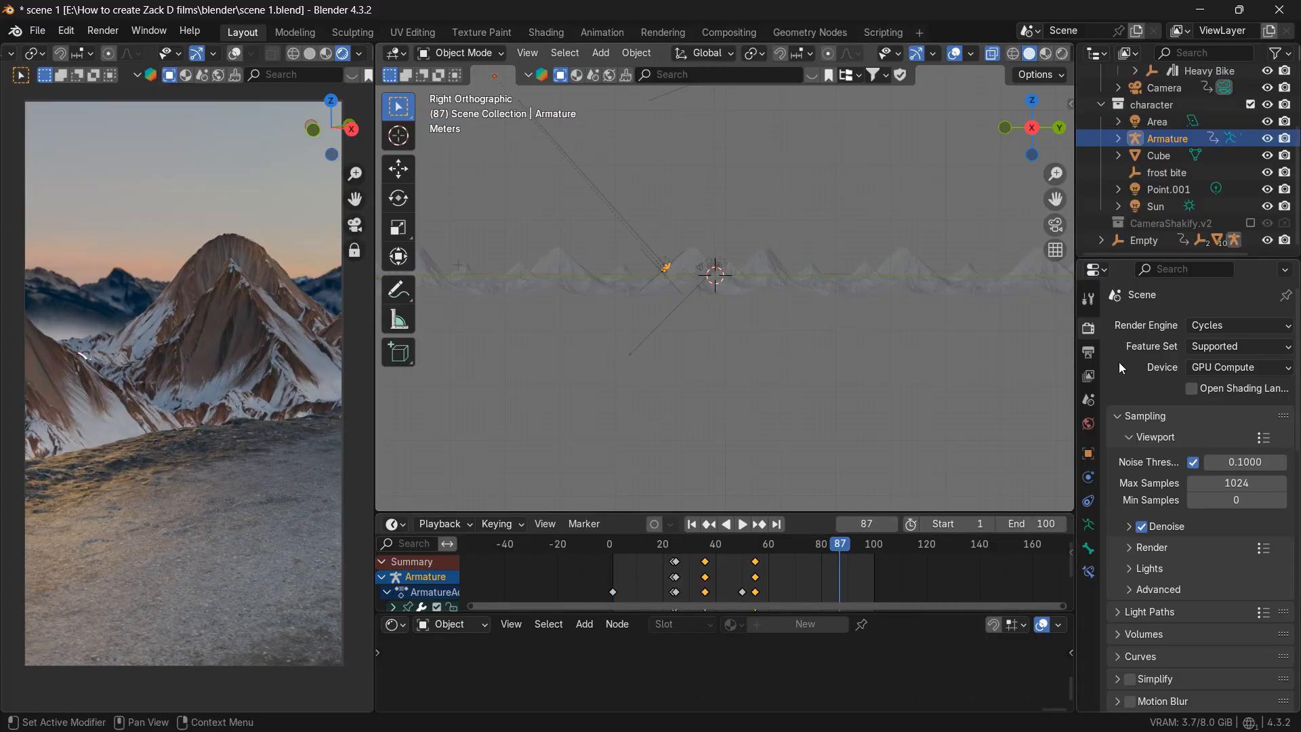
- Create a folder named scene 5 inside the render sequence folder and set it as the render output path
left_click(37, 31)
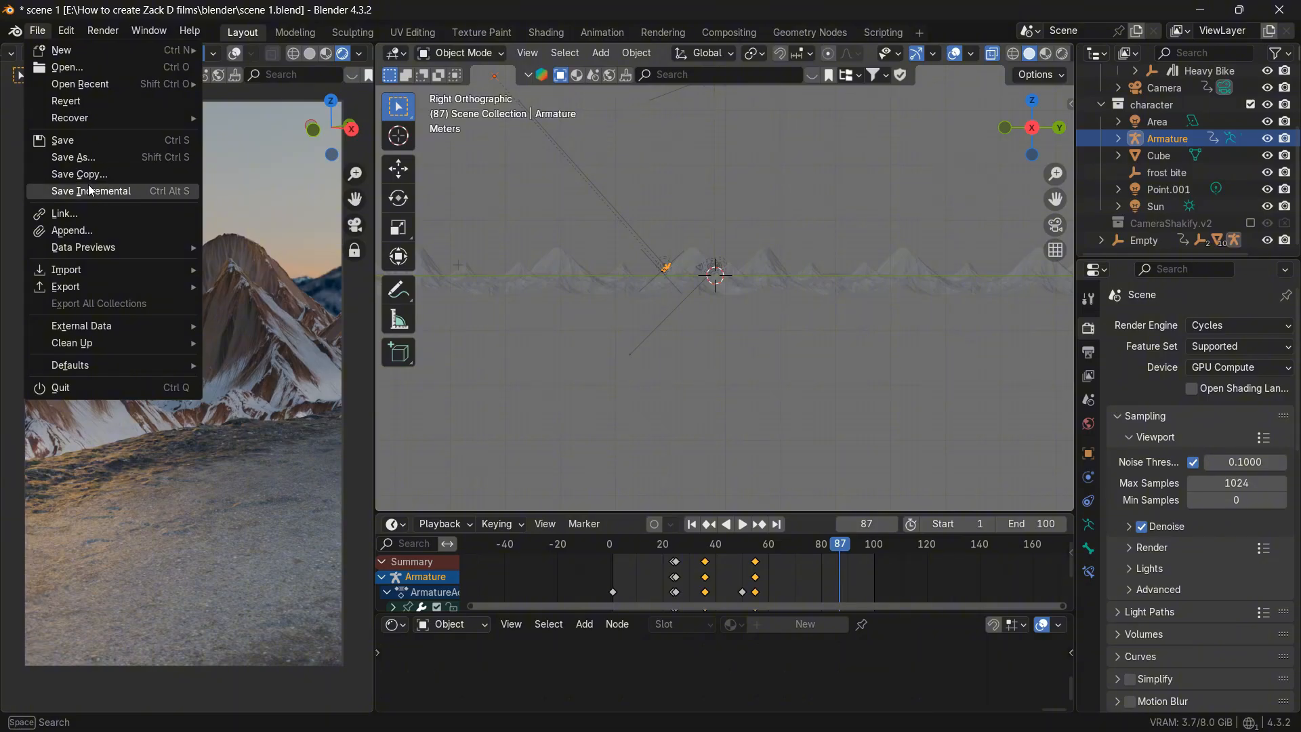
left_click(1089, 353)
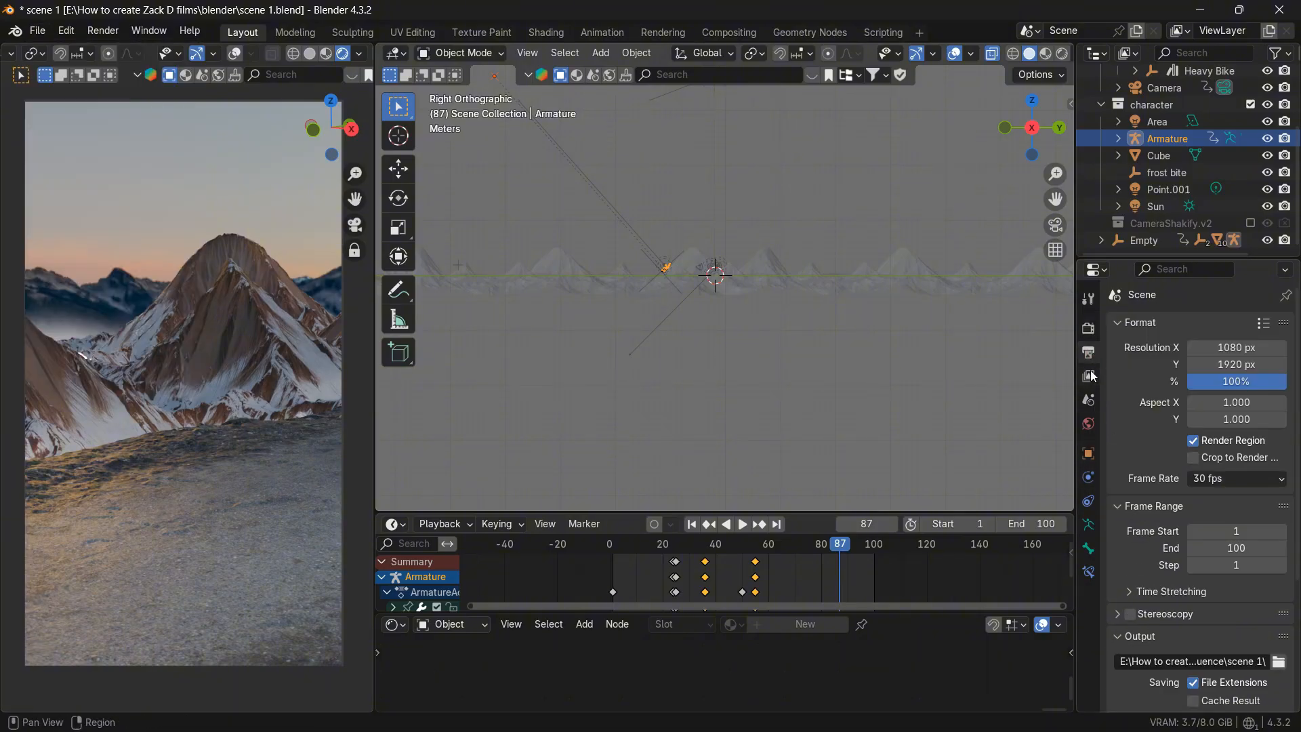
scroll(1203, 583, "down", 5)
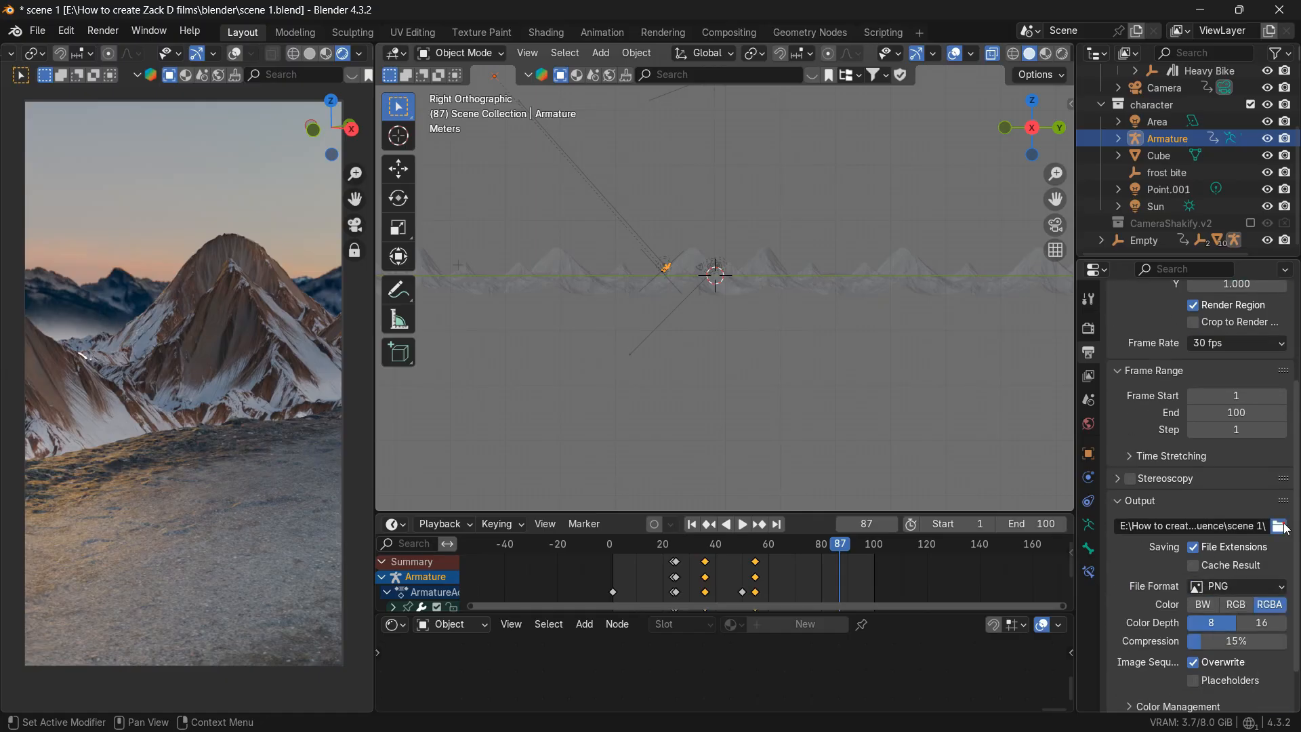
left_click(1282, 526)
left_click(466, 178)
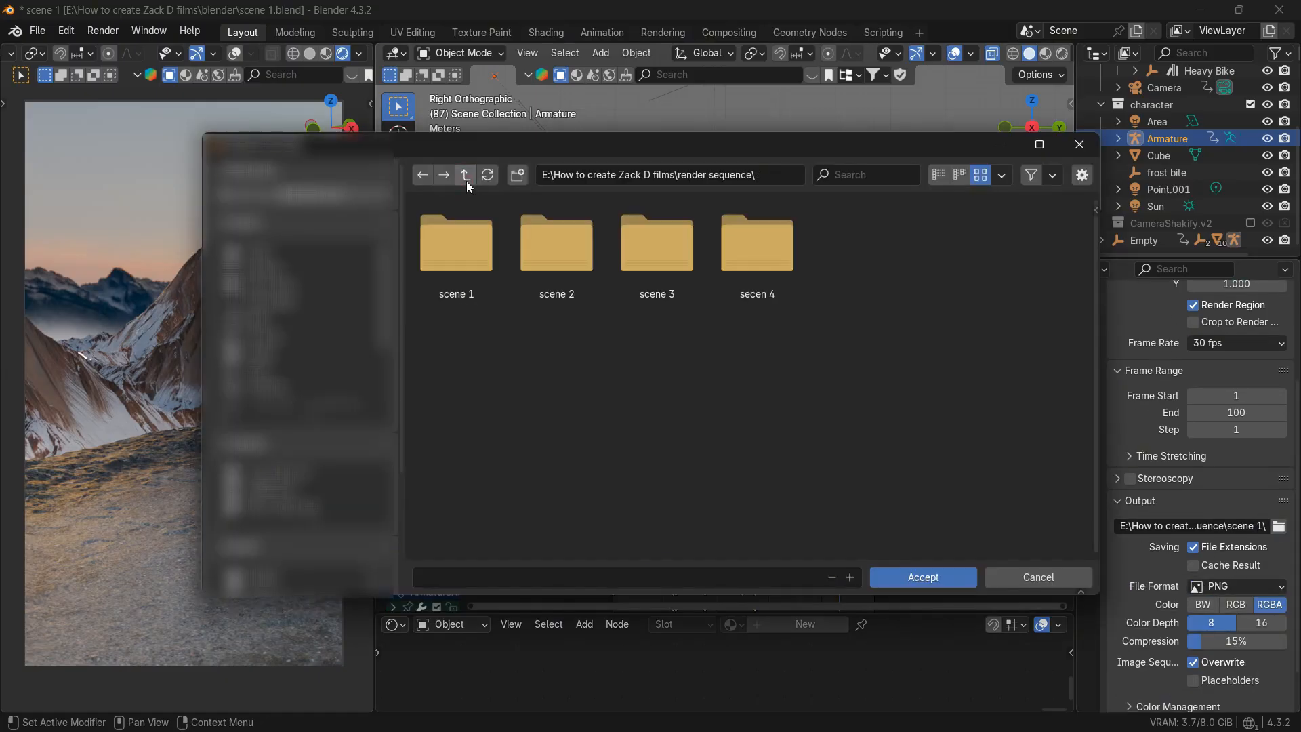
left_click(517, 174)
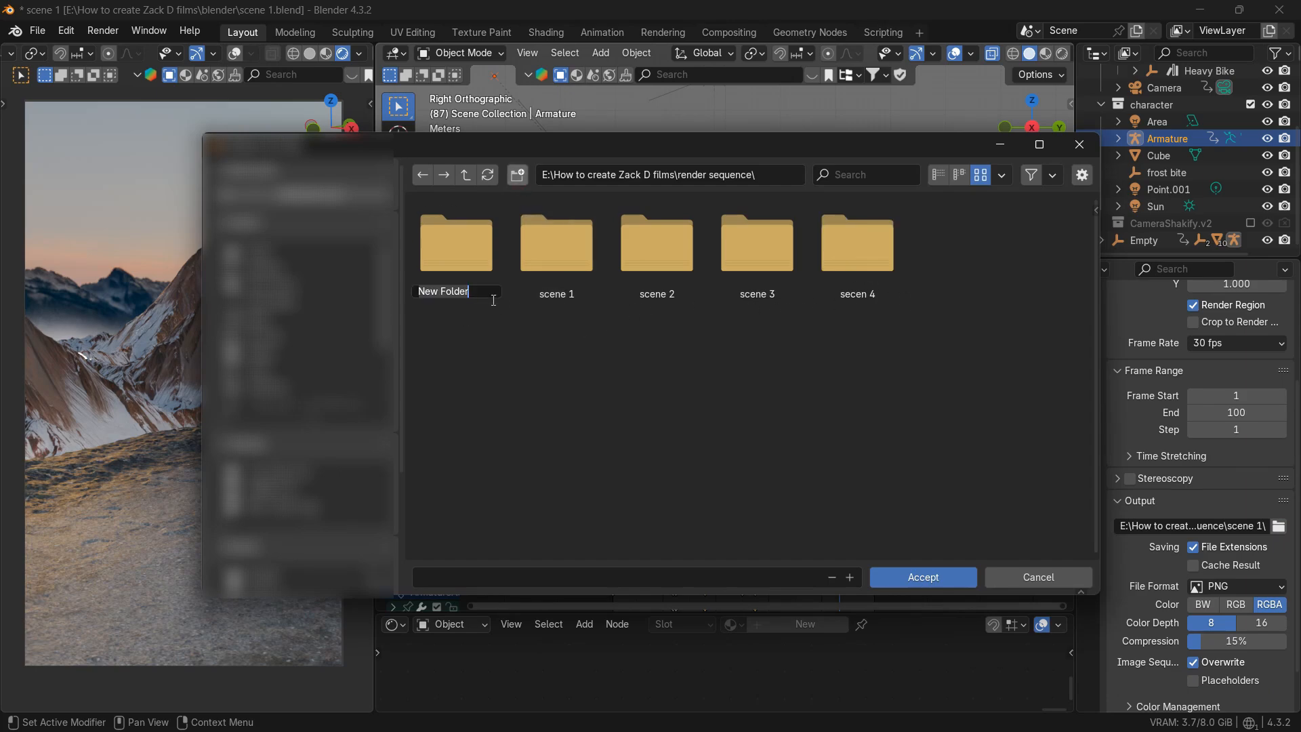
type("scene 5")
key("Return")
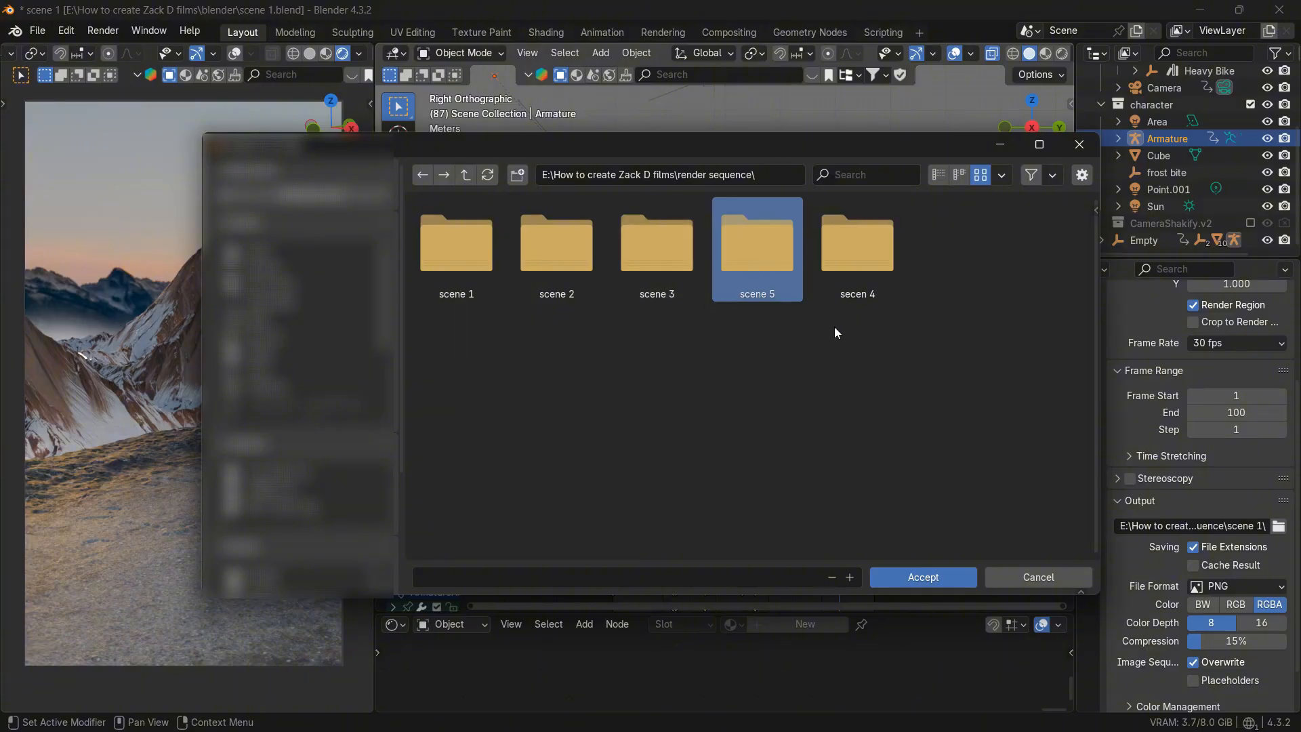
left_click(779, 266)
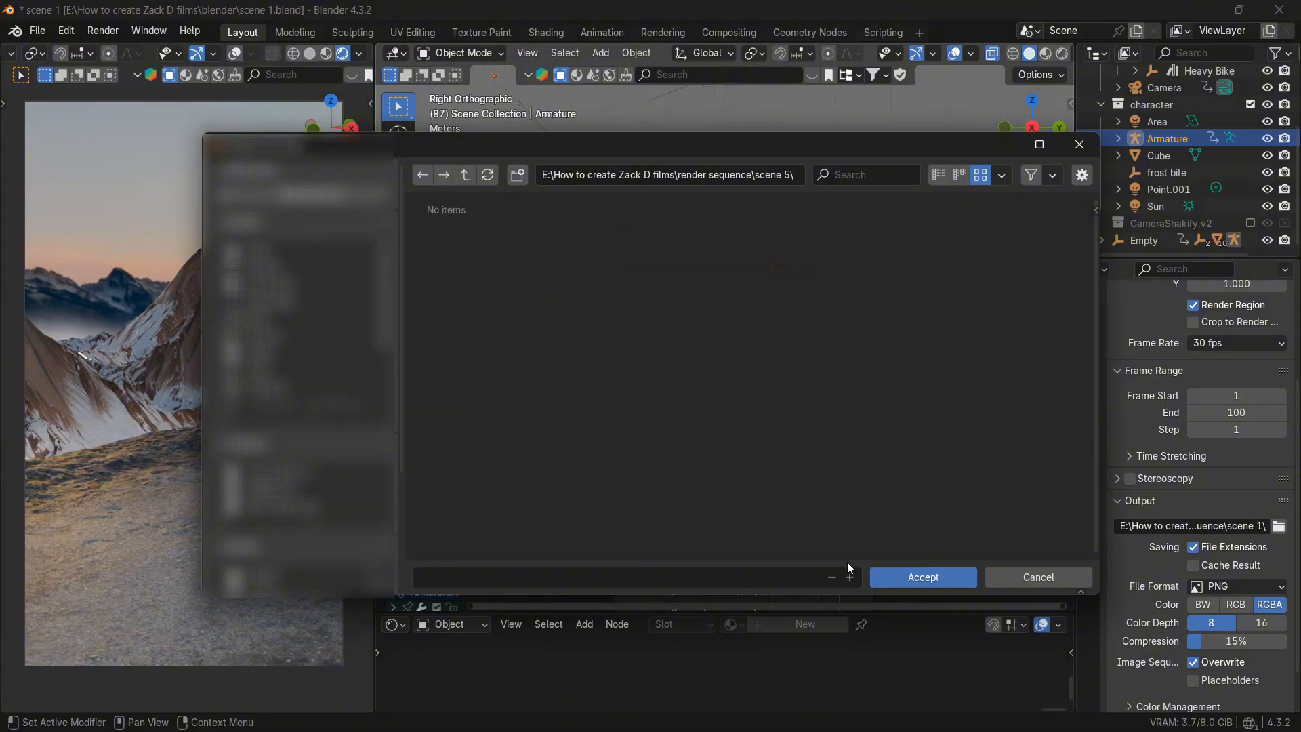
left_click(946, 586)
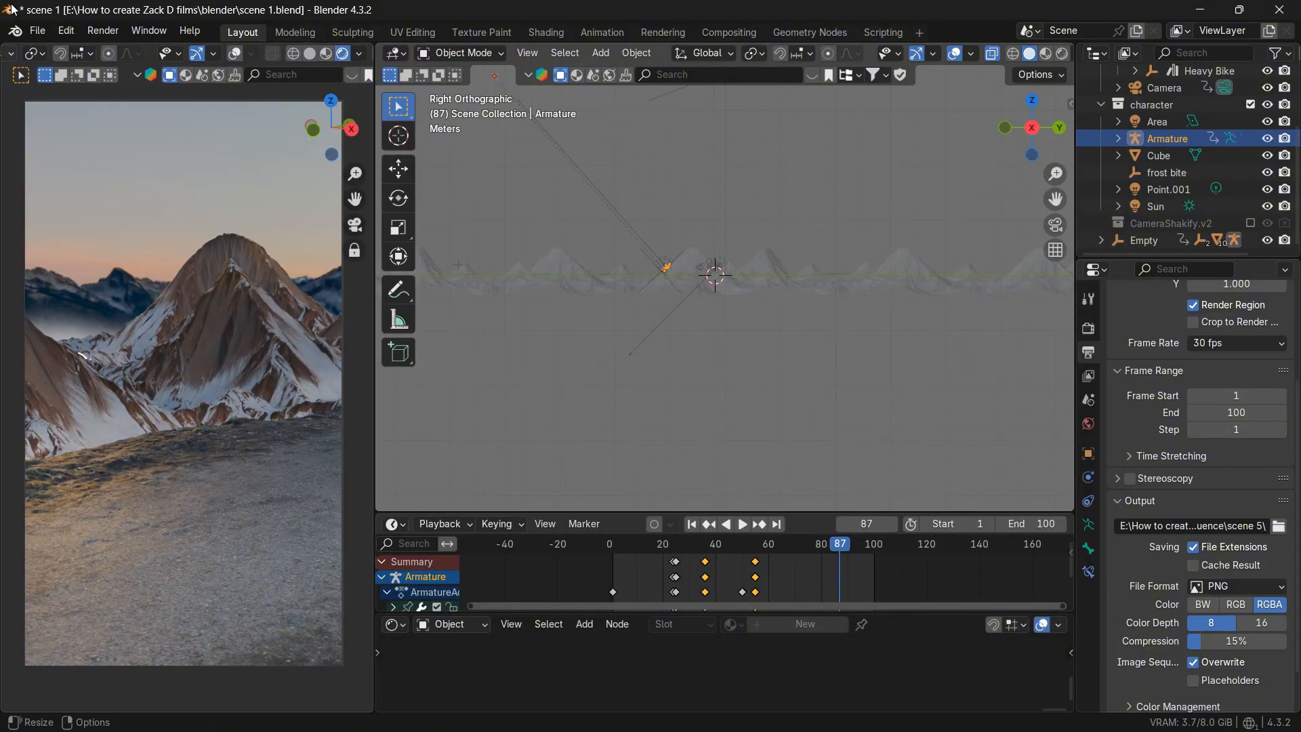
- Save the project as a new file named scene 5.blend in the blender folder
left_click(38, 30)
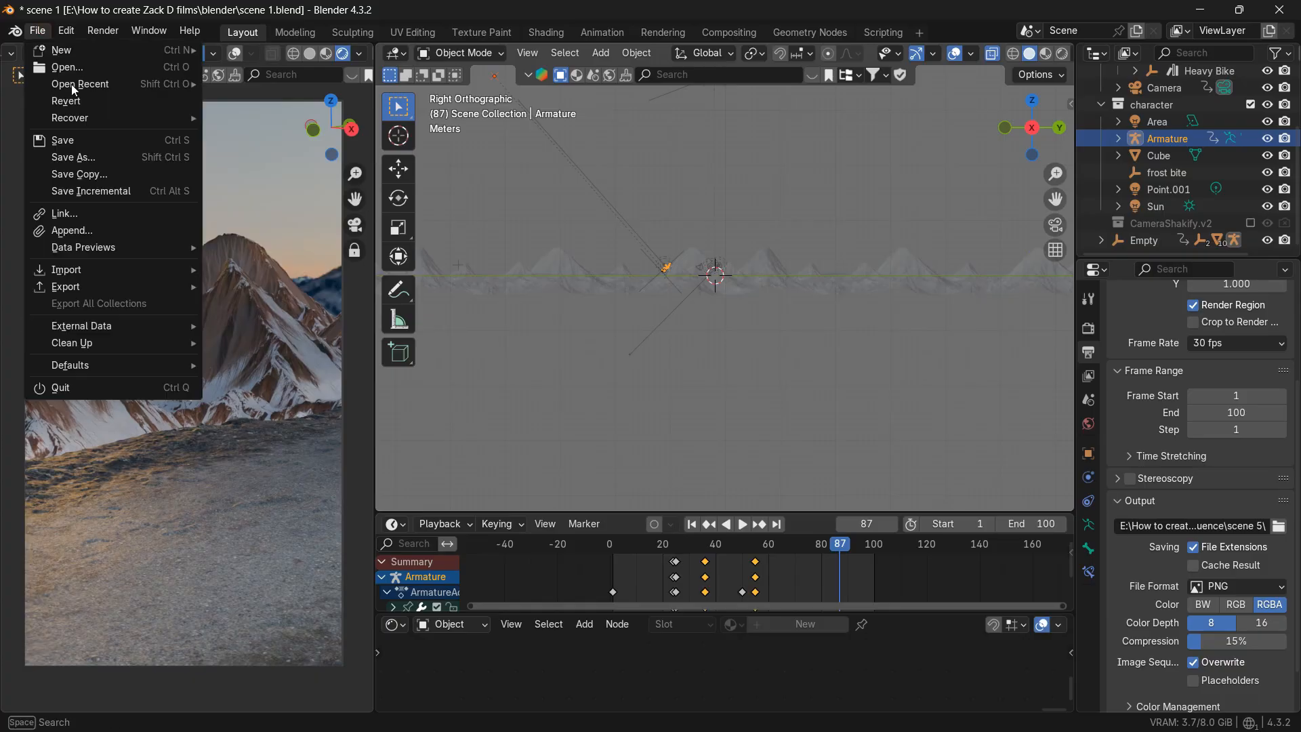
left_click(68, 159)
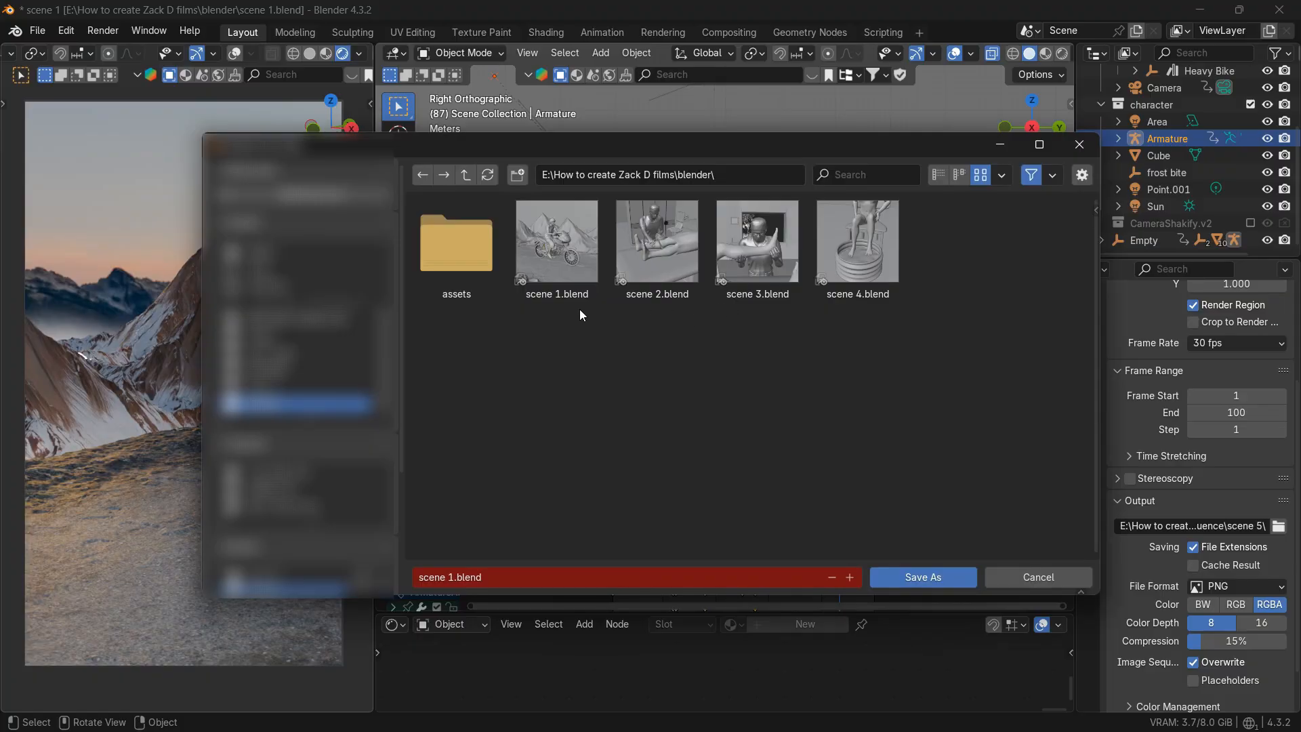
left_click(455, 575)
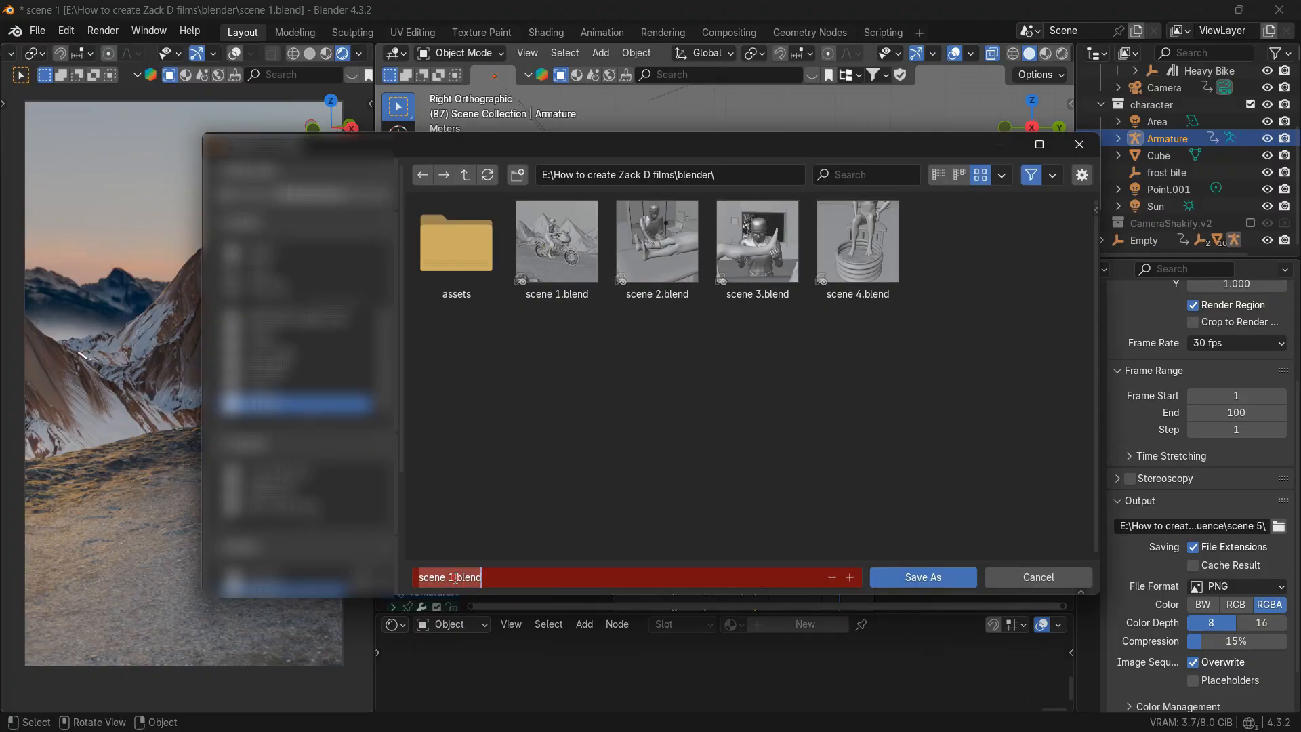
key("BackSpace")
type("5")
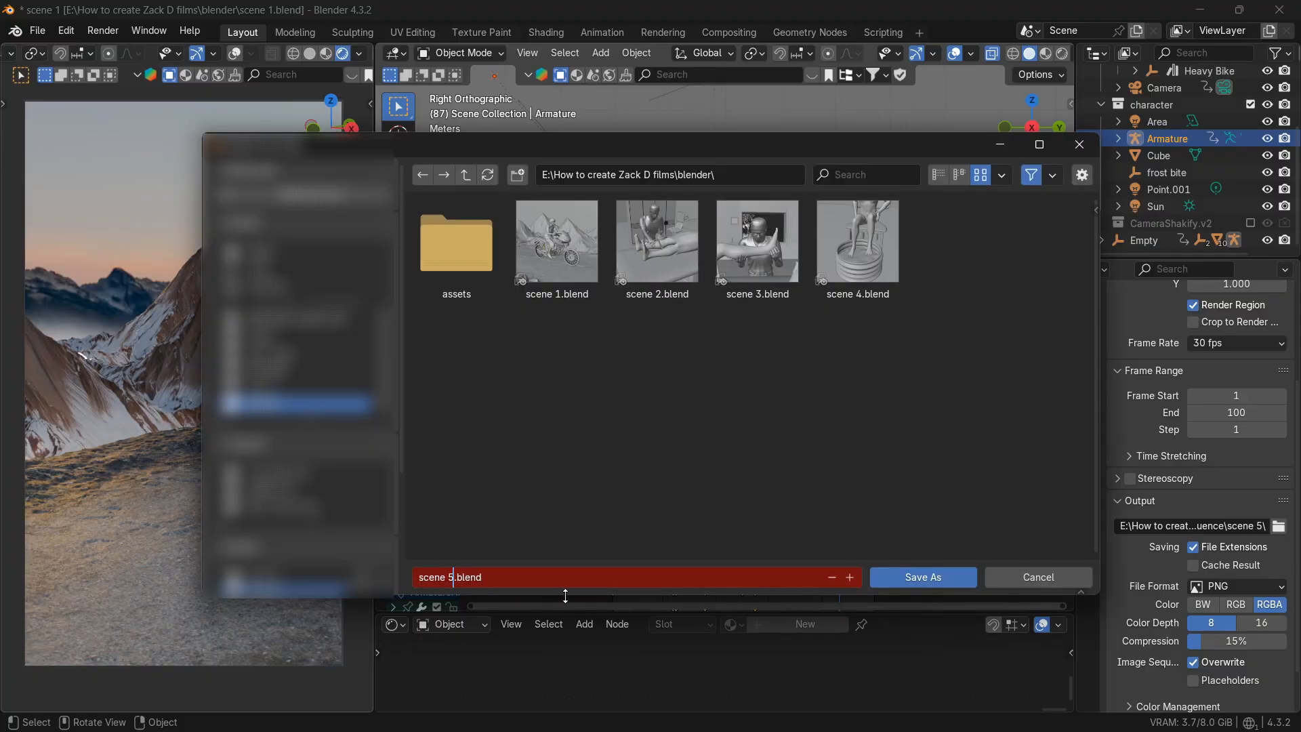
left_click(923, 576)
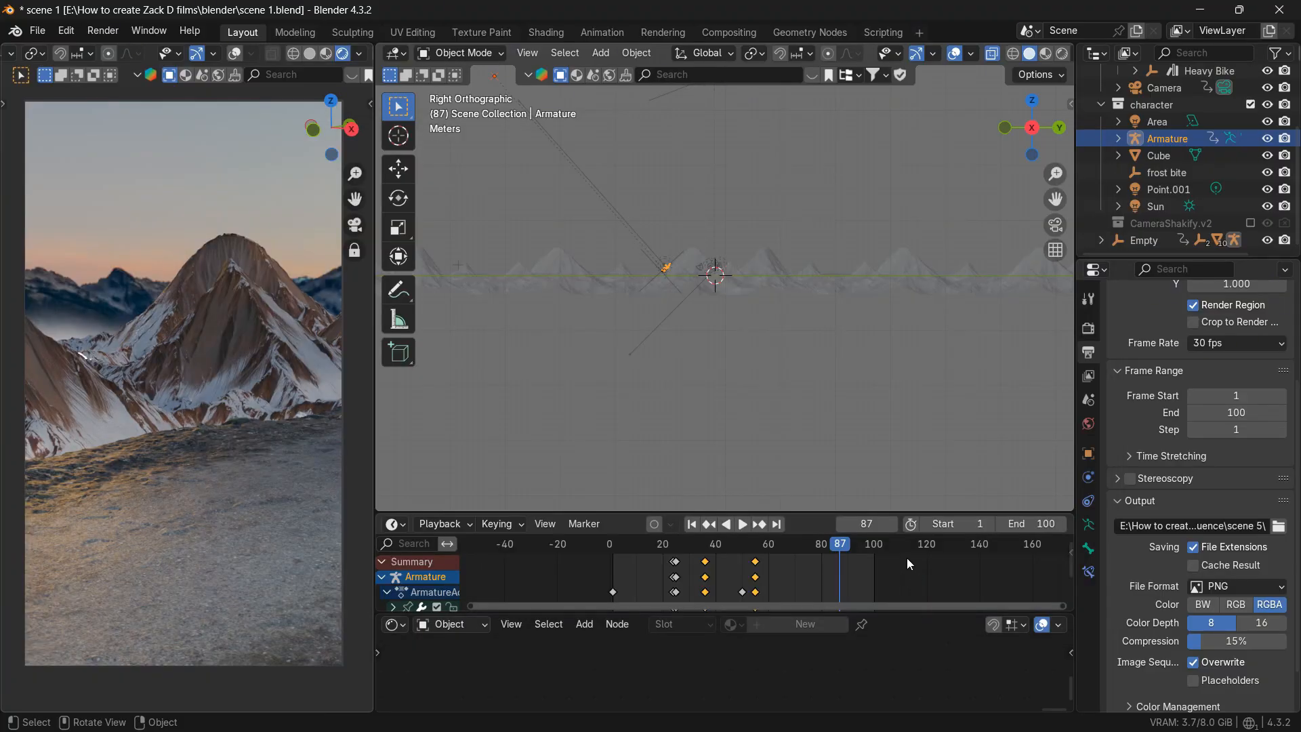